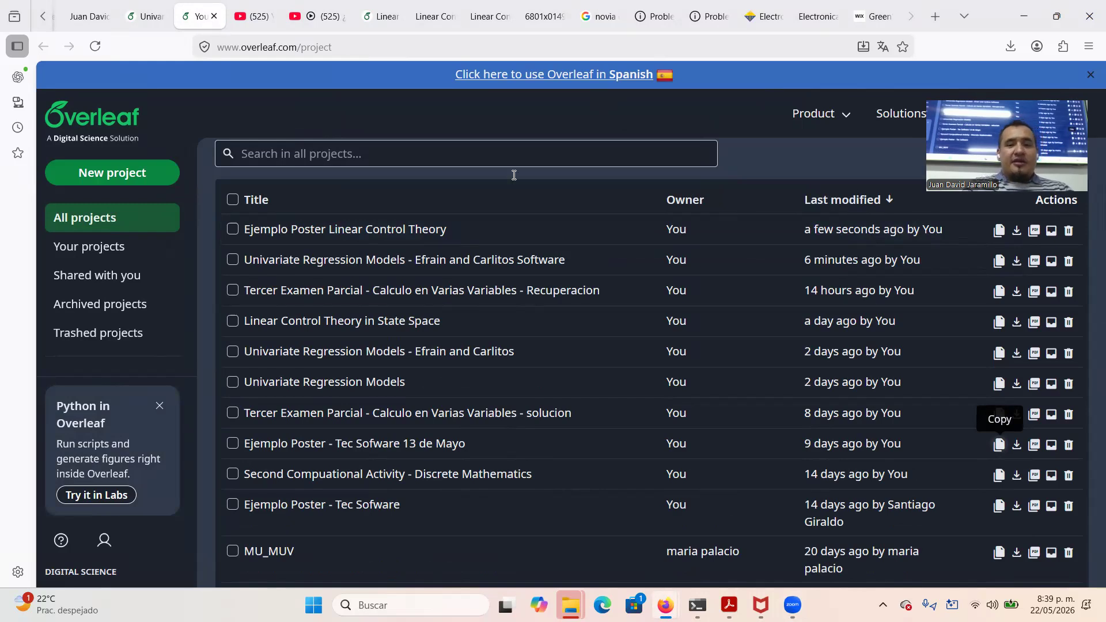
Open the Ejemplo Poster Linear Control Theory project to look it over, then return to the project list
left_click(385, 238)
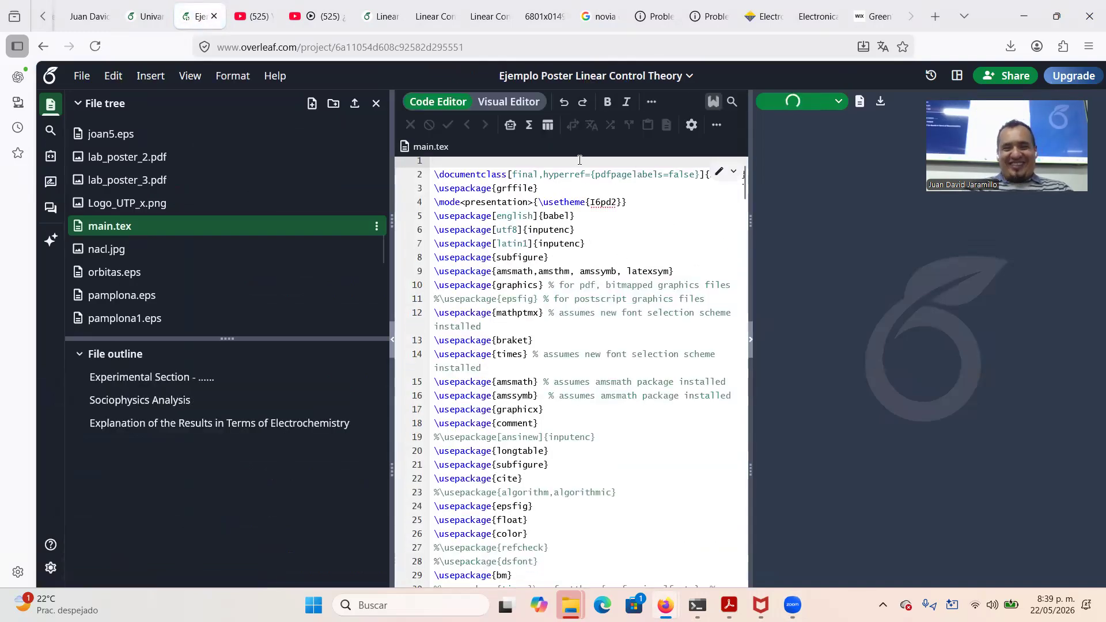
scroll(627, 275, "down", 3)
scroll(627, 274, "up", 3)
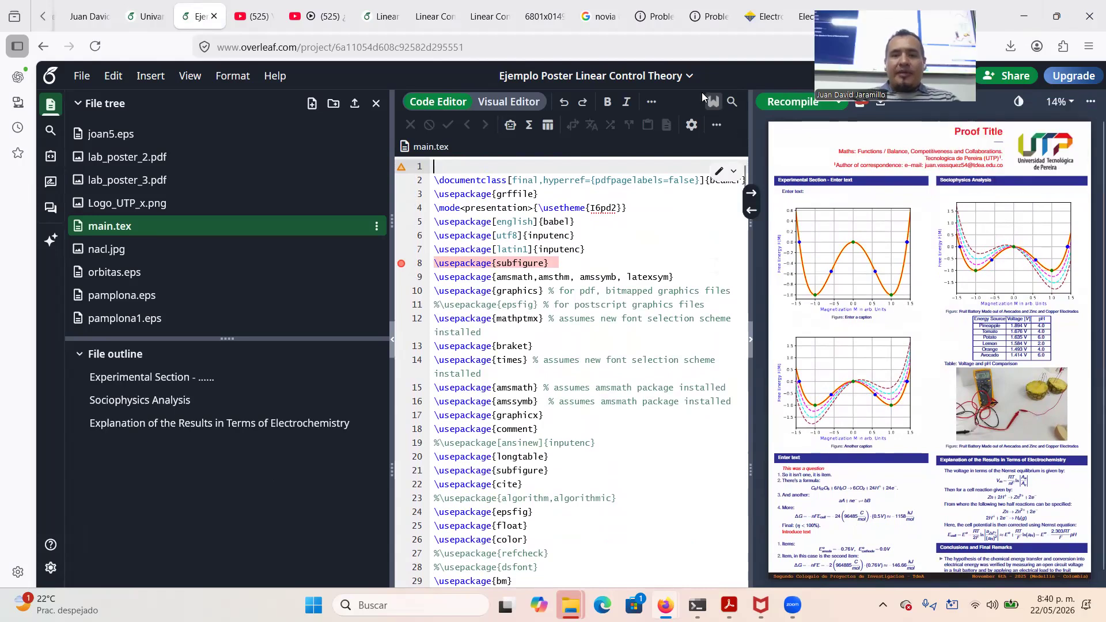
left_click(51, 77)
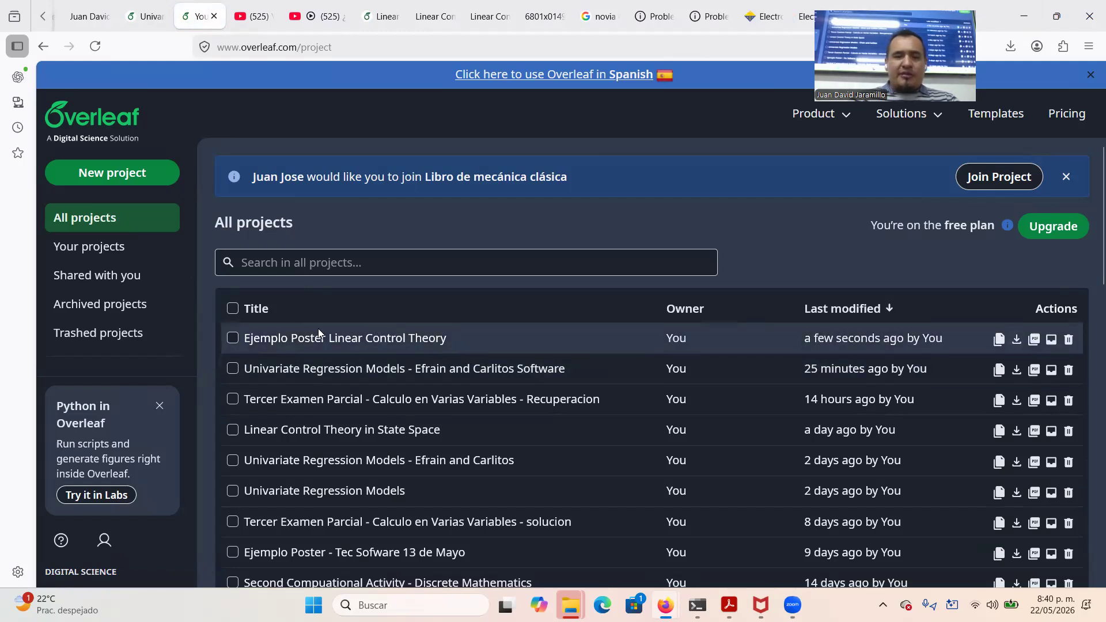
Copy the poster project, replacing '(Copy)' in its new name with the author's name, and open the copy
left_click(999, 340)
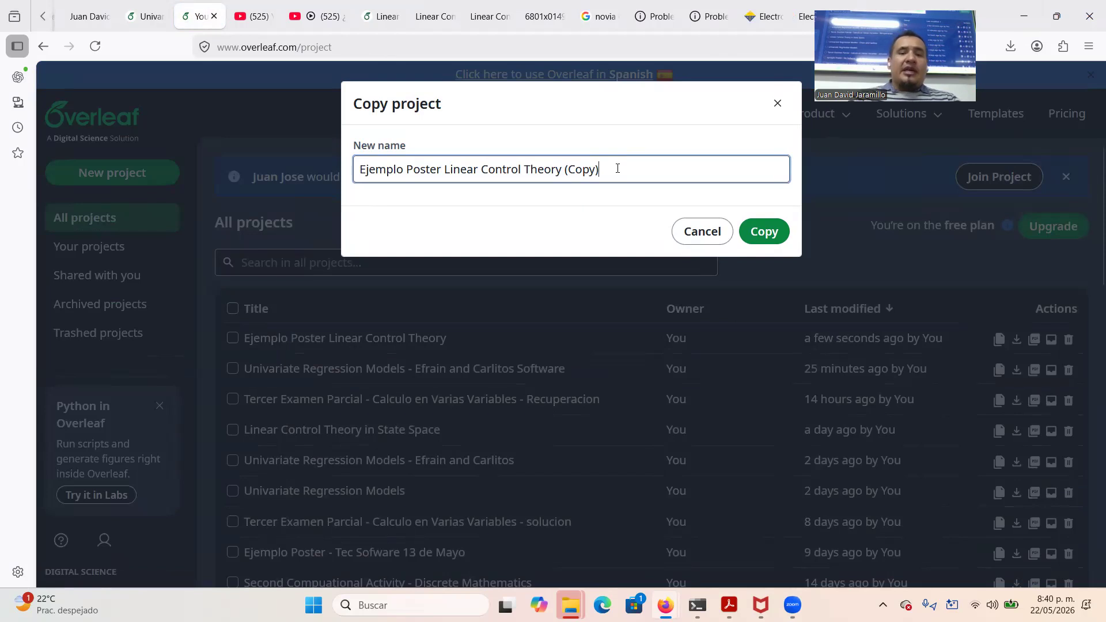
key("BackSpace")
key("BackSpace")
key("BackSpace")
key("BackSpace")
key("BackSpace")
key("BackSpace")
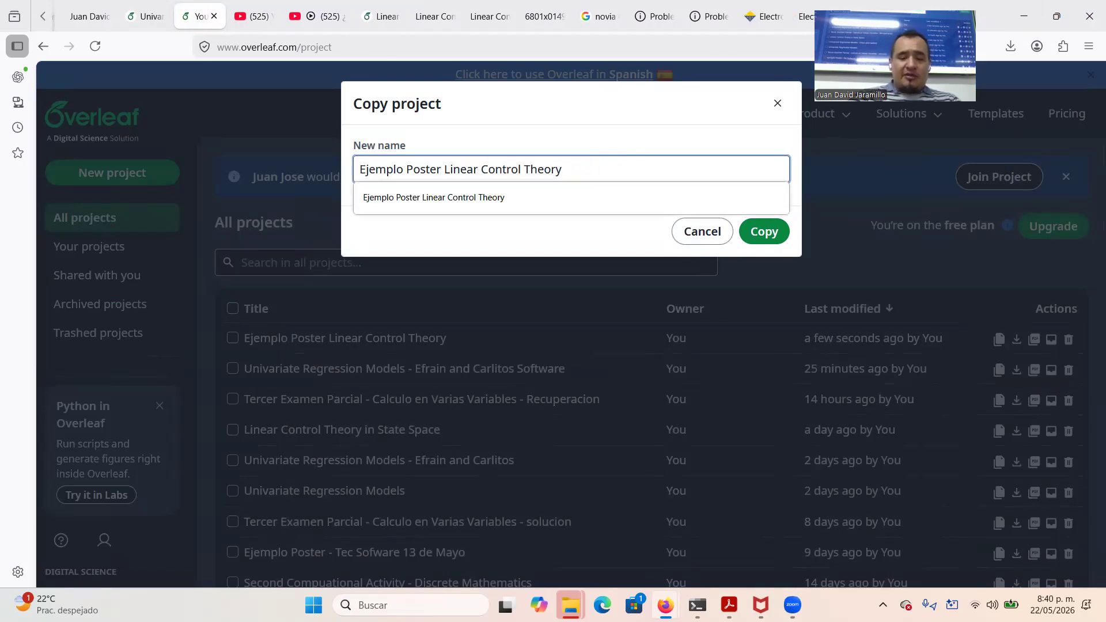
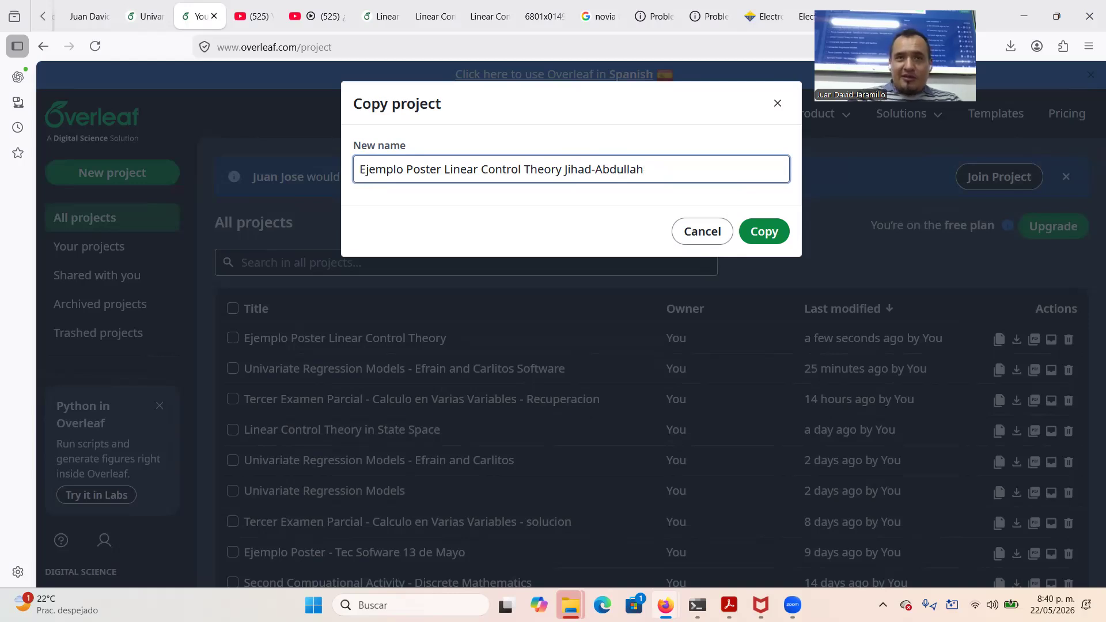
key("Return")
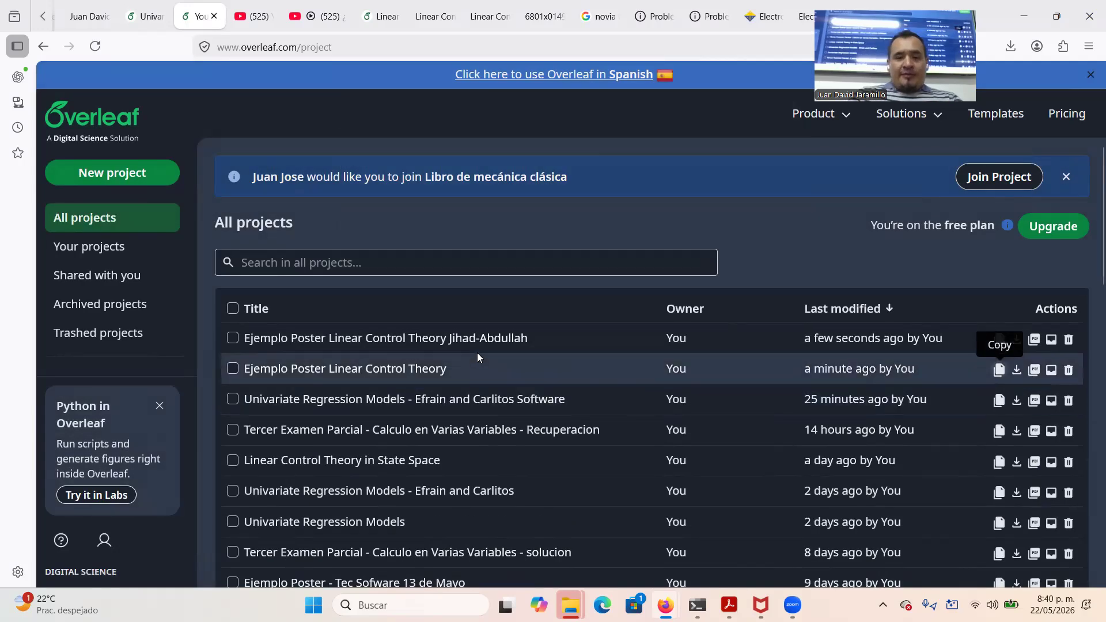
left_click(488, 344)
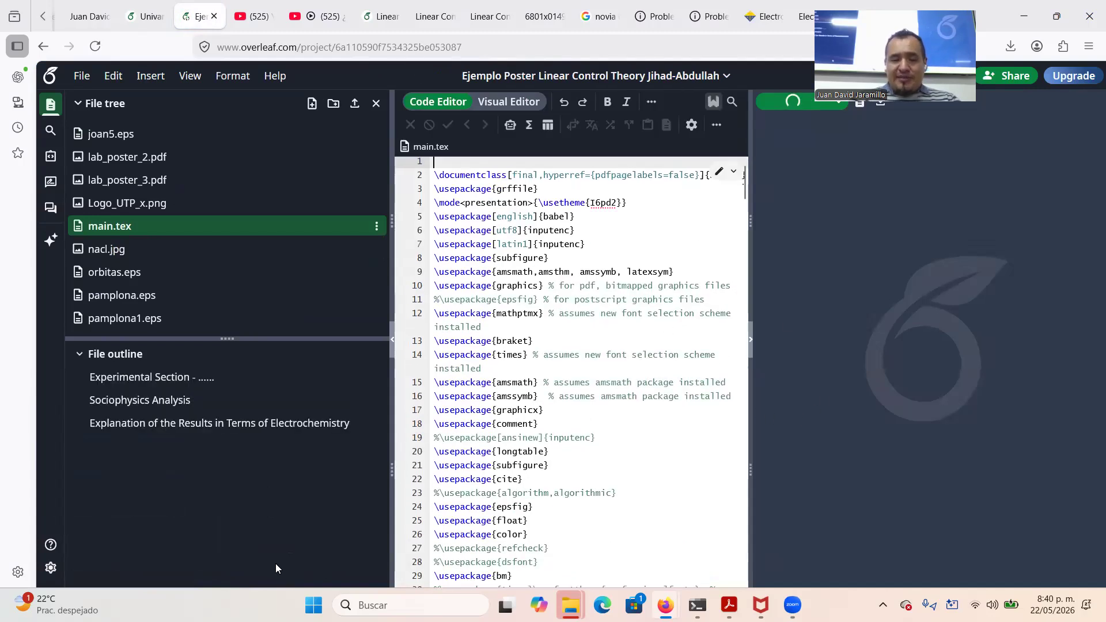
Launch MATLAB R2026a from Windows search, then switch back to the Overleaf poster project
left_click(387, 603)
type("mat")
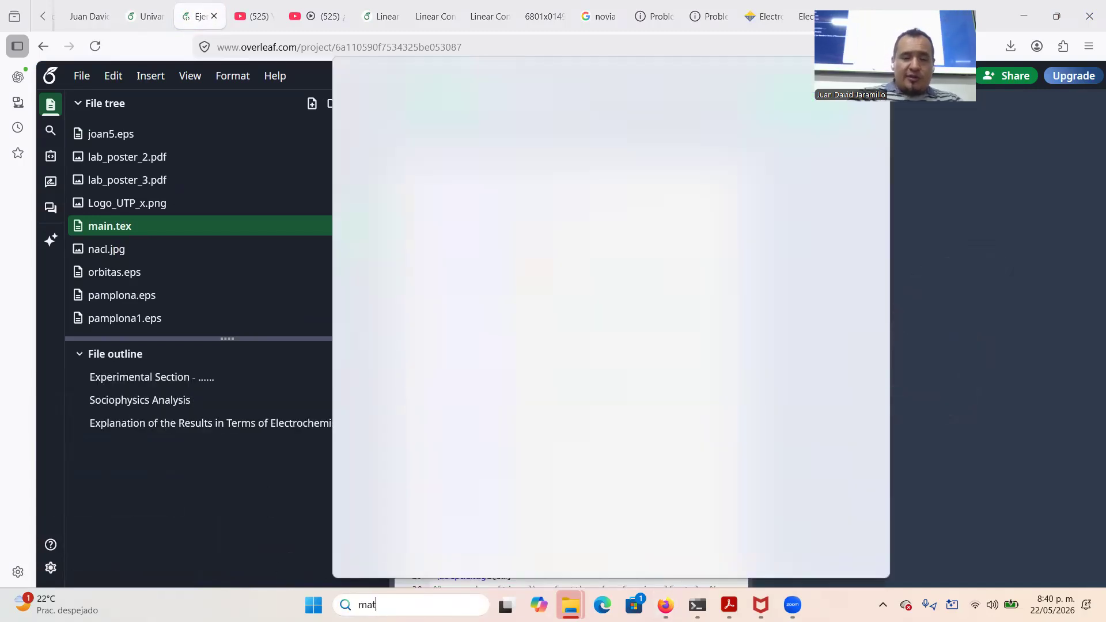
type("l")
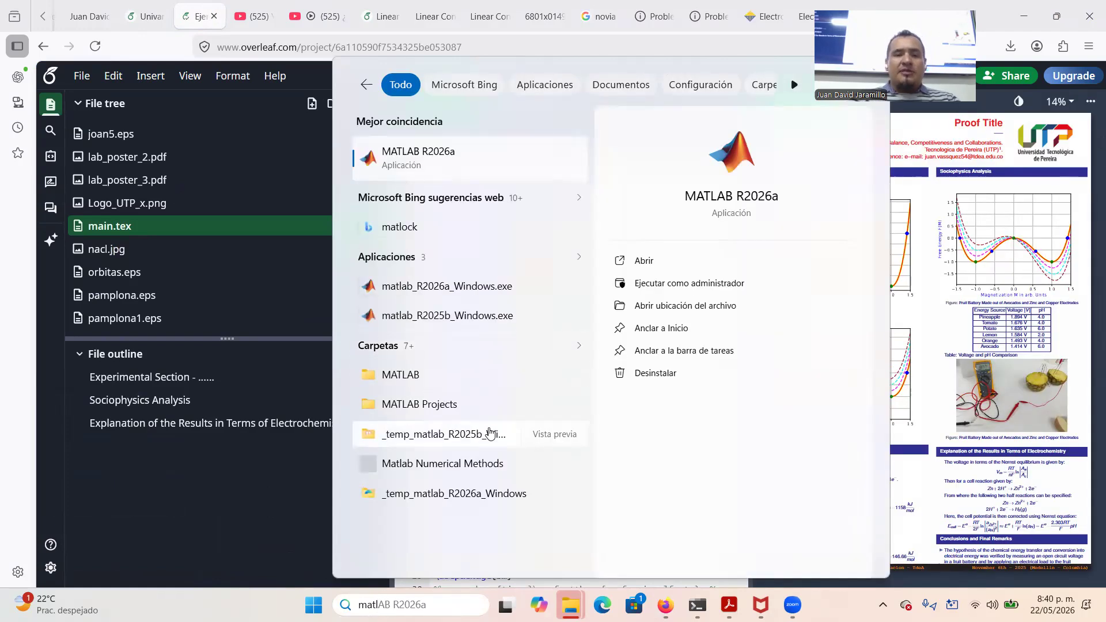
left_click(423, 158)
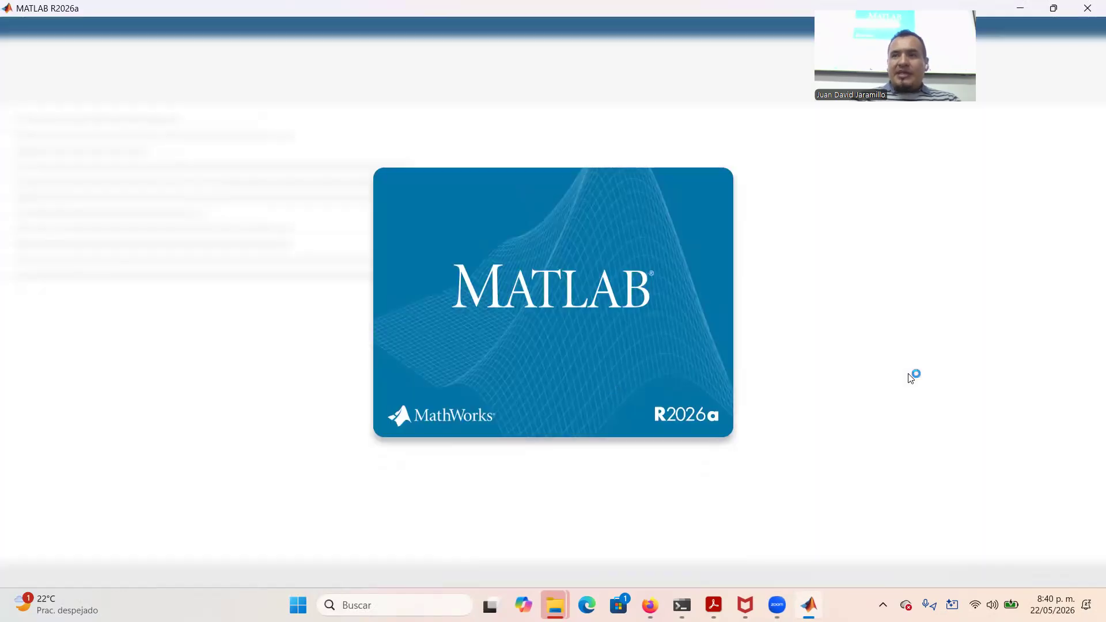
key("alt+Tab")
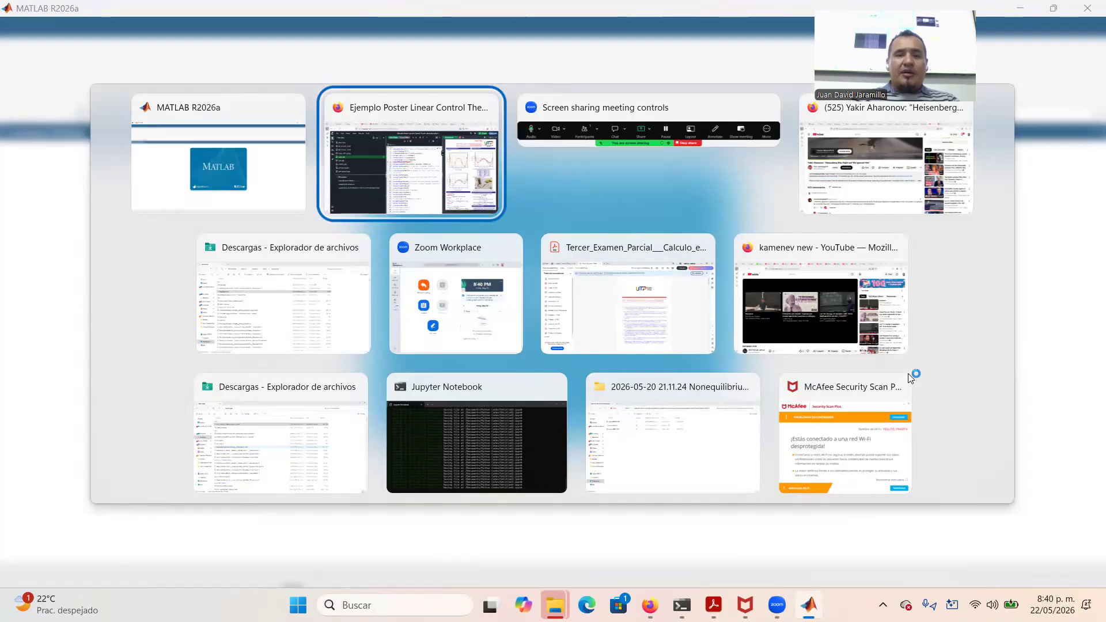
scroll(646, 264, "up", 3)
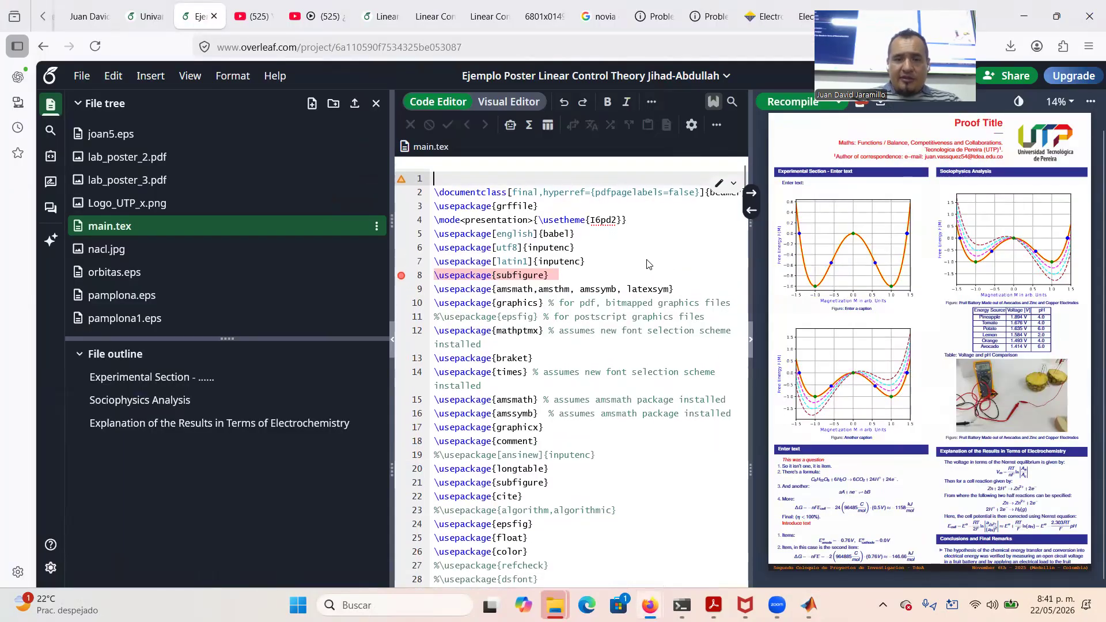
Replace the 'Proof Title' placeholder with the new poster title, spell-correcting its first word to 'Synthesizing'
scroll(646, 263, "down", 10)
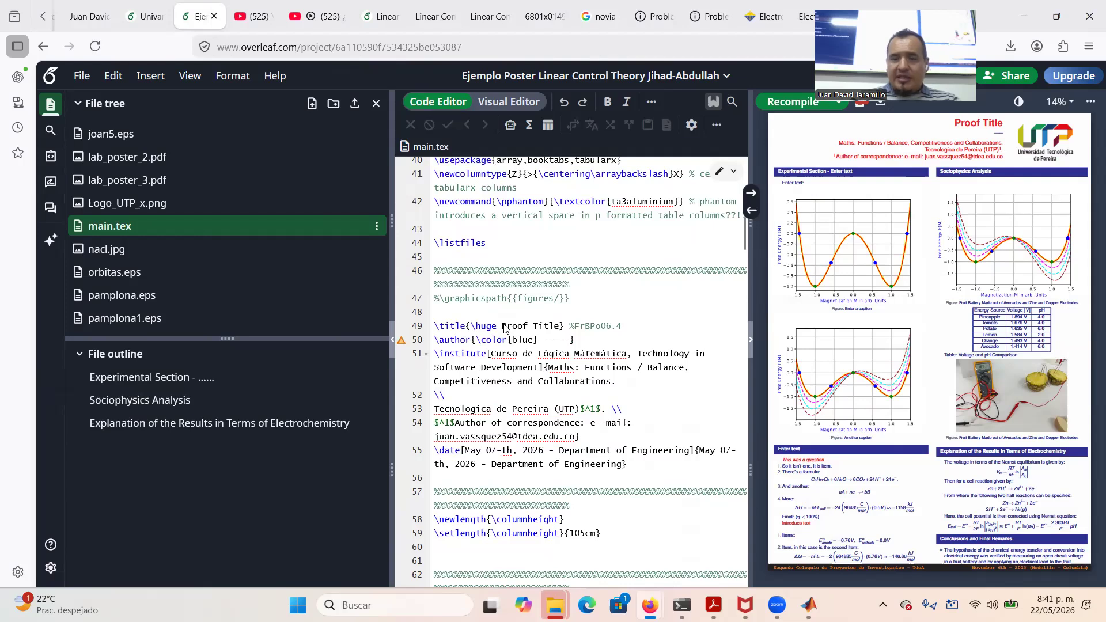
left_click_drag(502, 327, 559, 333)
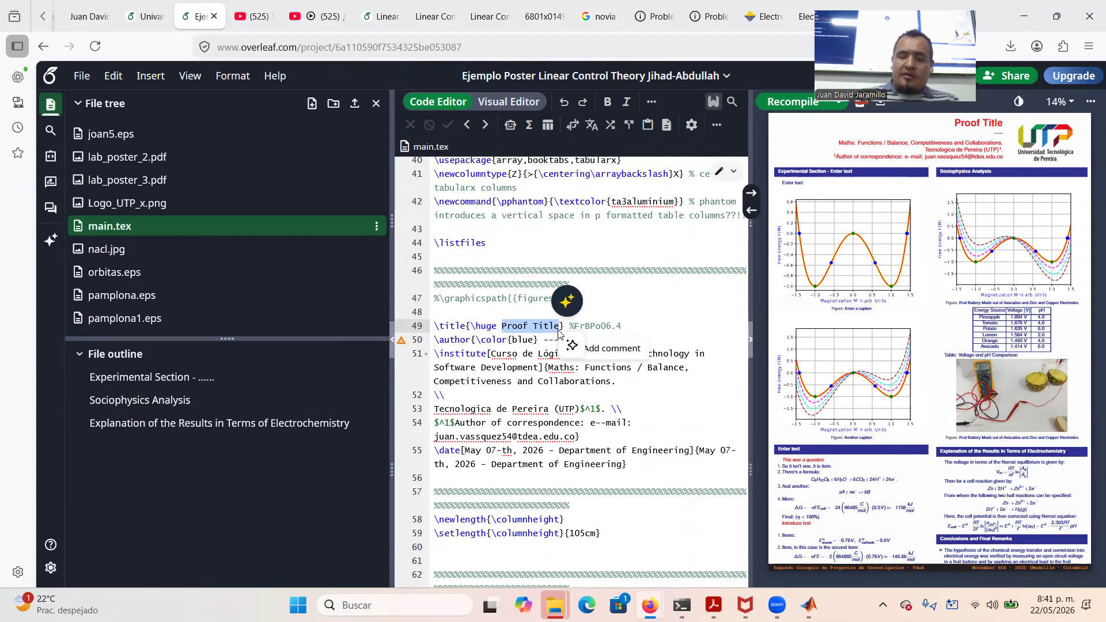
type("Synthe")
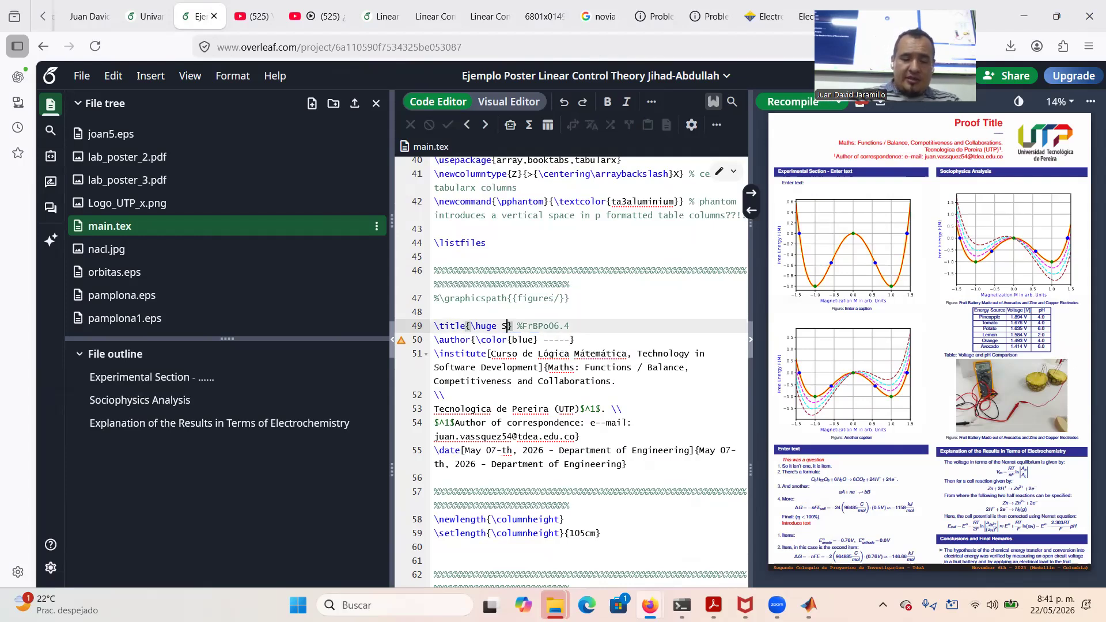
type("ta")
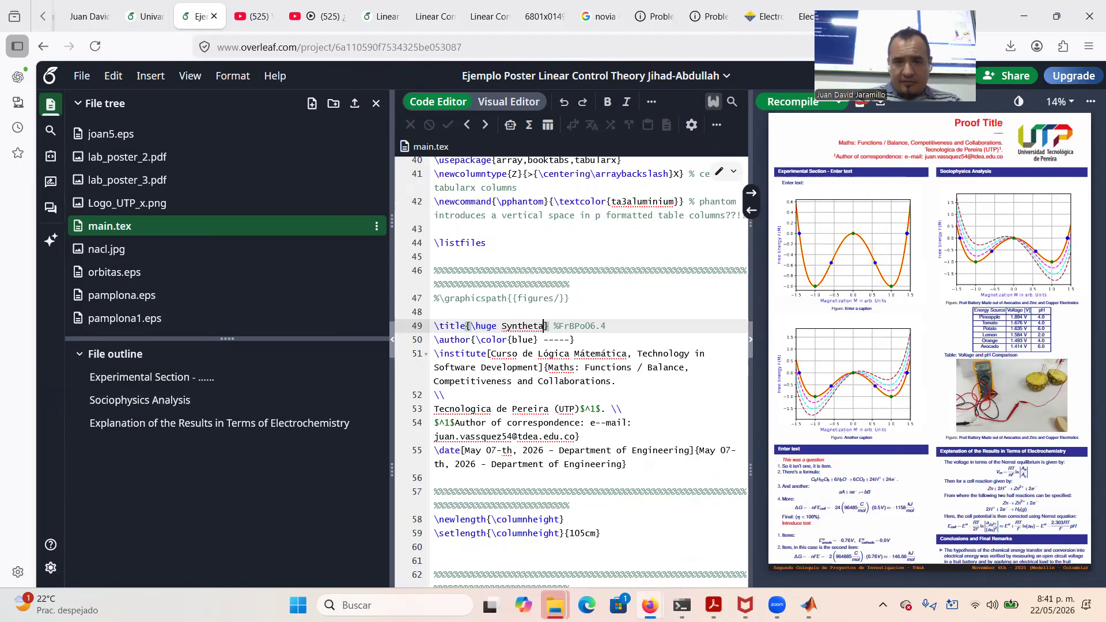
key("BackSpace")
type("izing")
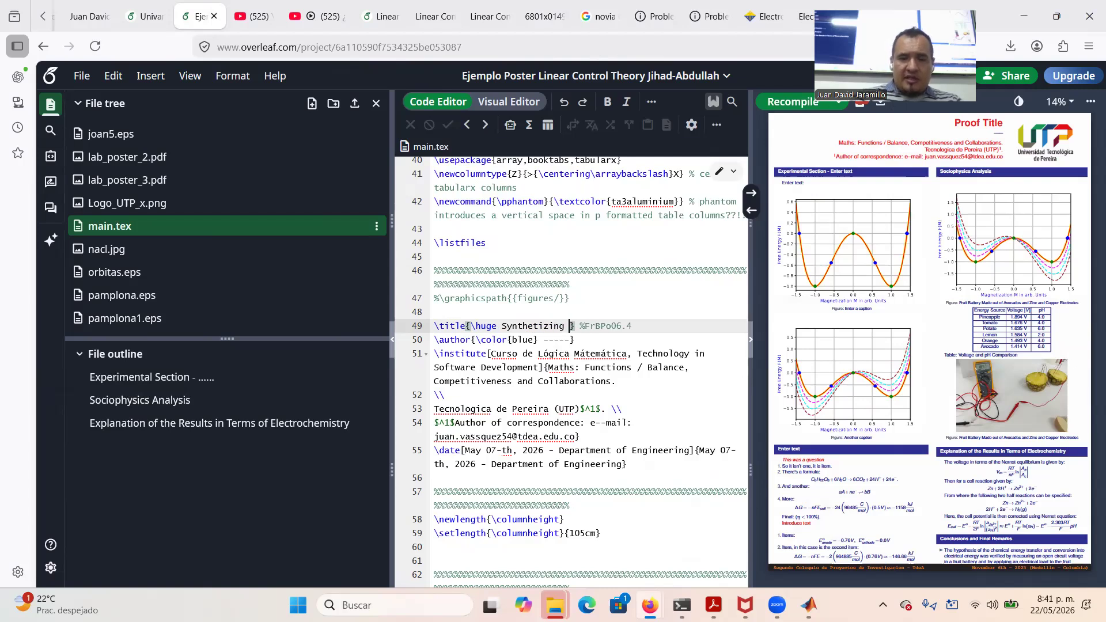
type(" L")
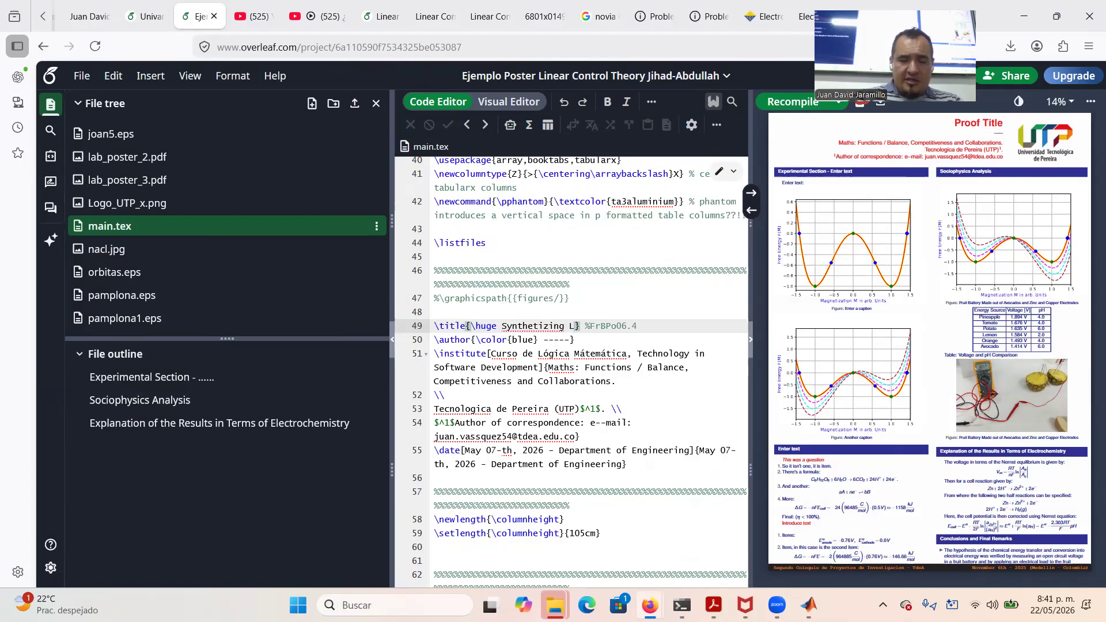
type("inear Sy")
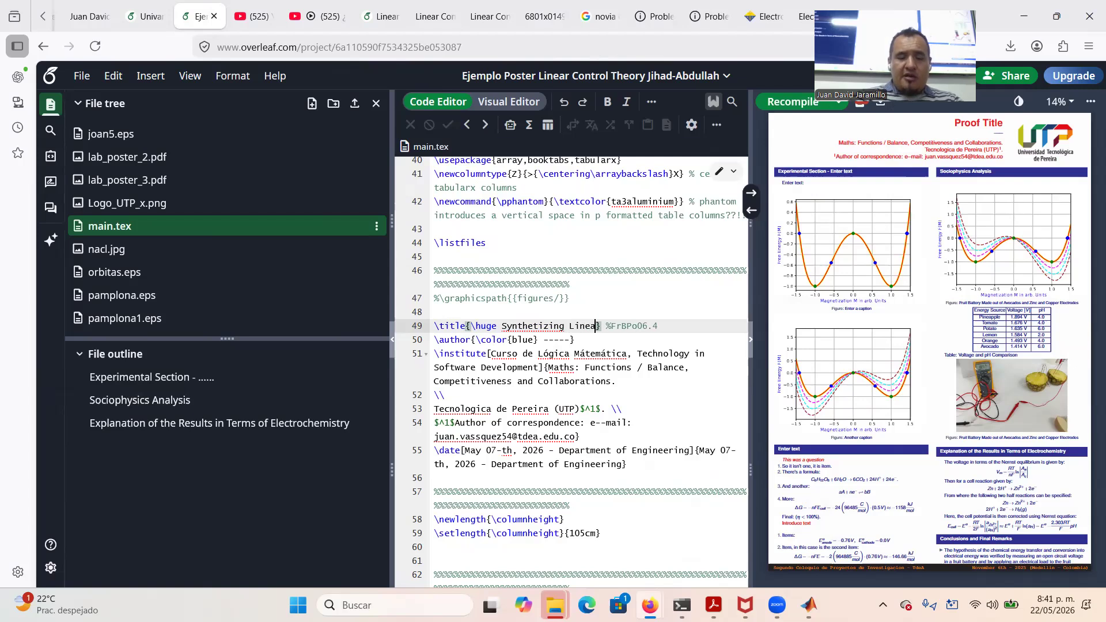
type("stem Dya")
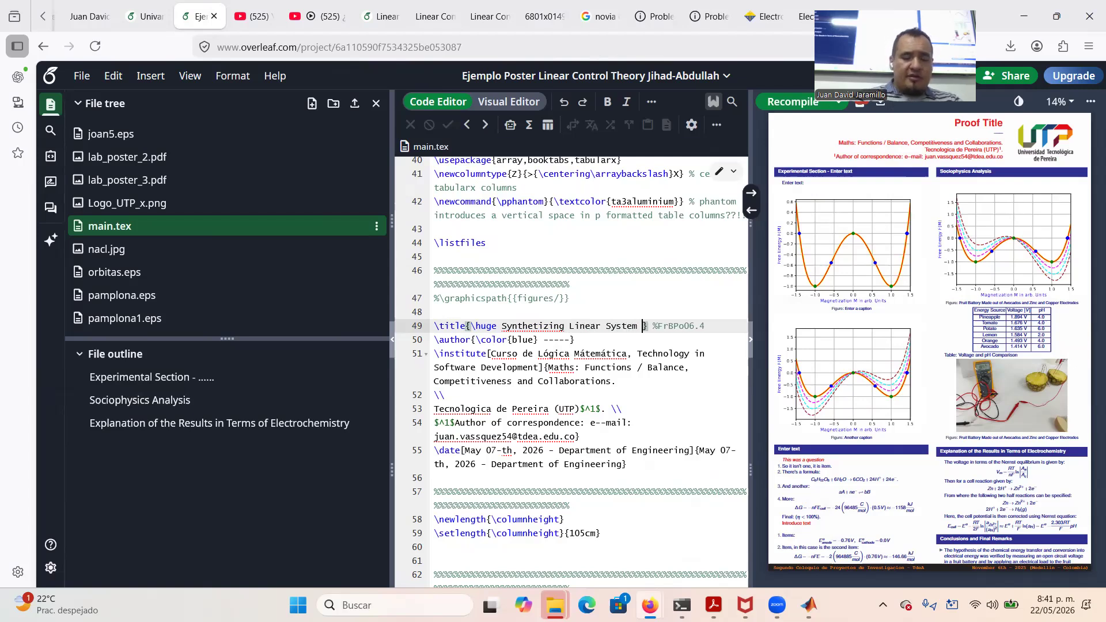
key("BackSpace")
key("BackSpace")
key("BackSpace")
key("BackSpace")
key("BackSpace")
key("BackSpace")
key("BackSpace")
key("BackSpace")
key("BackSpace")
key("BackSpace")
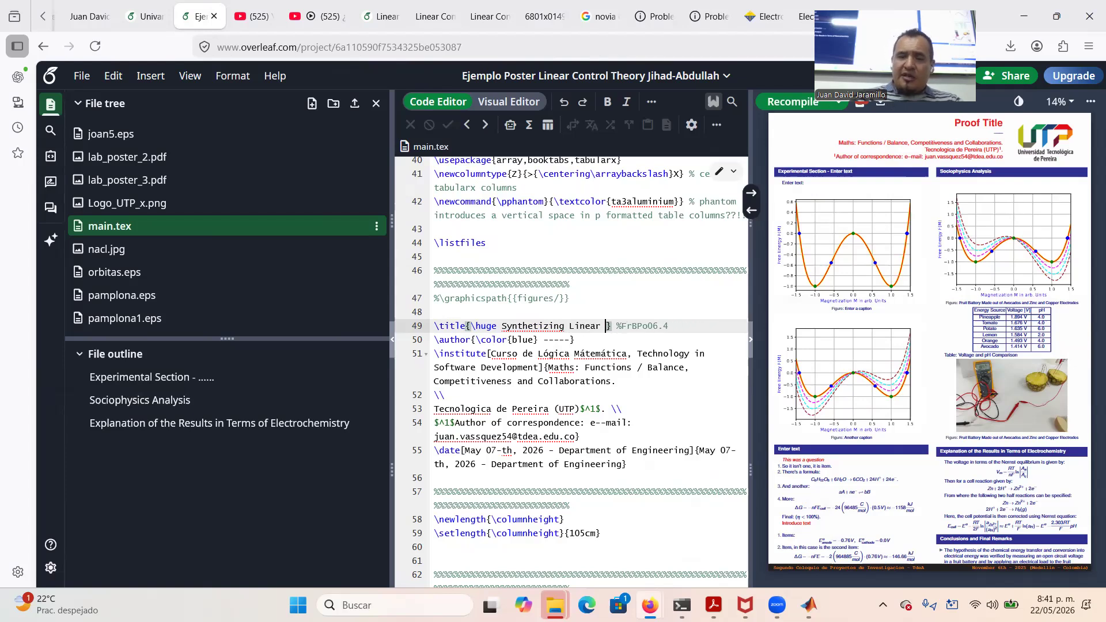
type("Second Or")
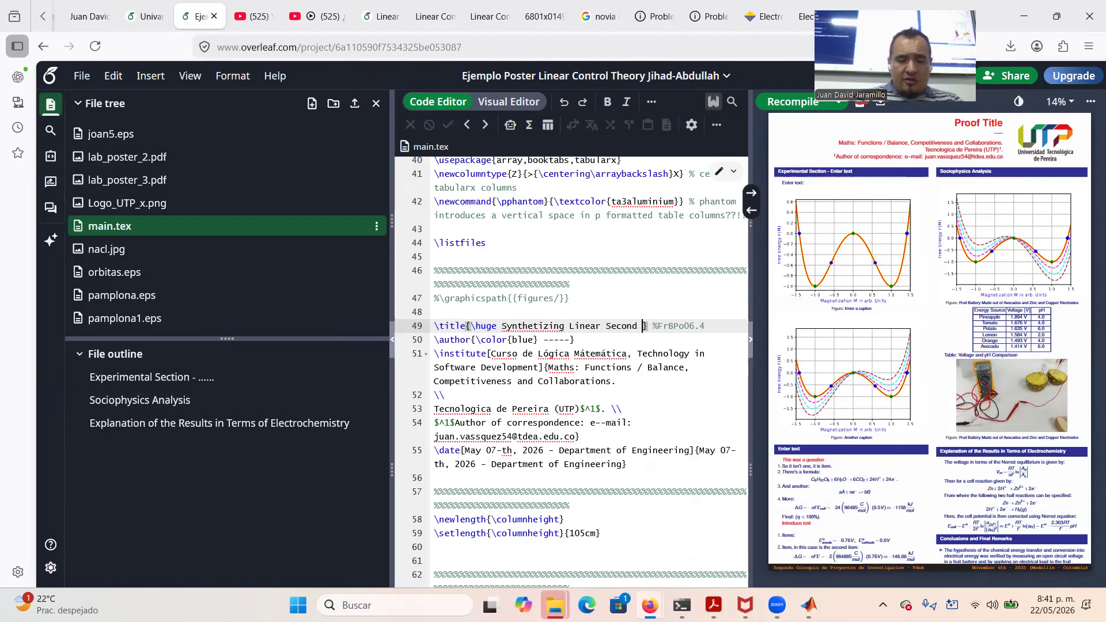
type("der System")
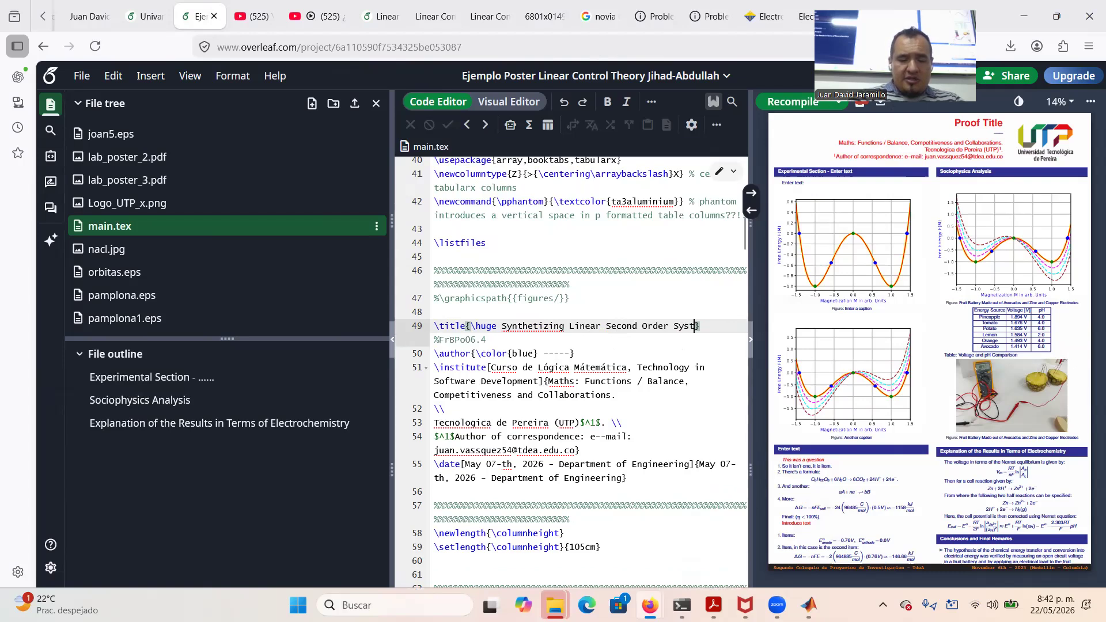
type(" Dynamics")
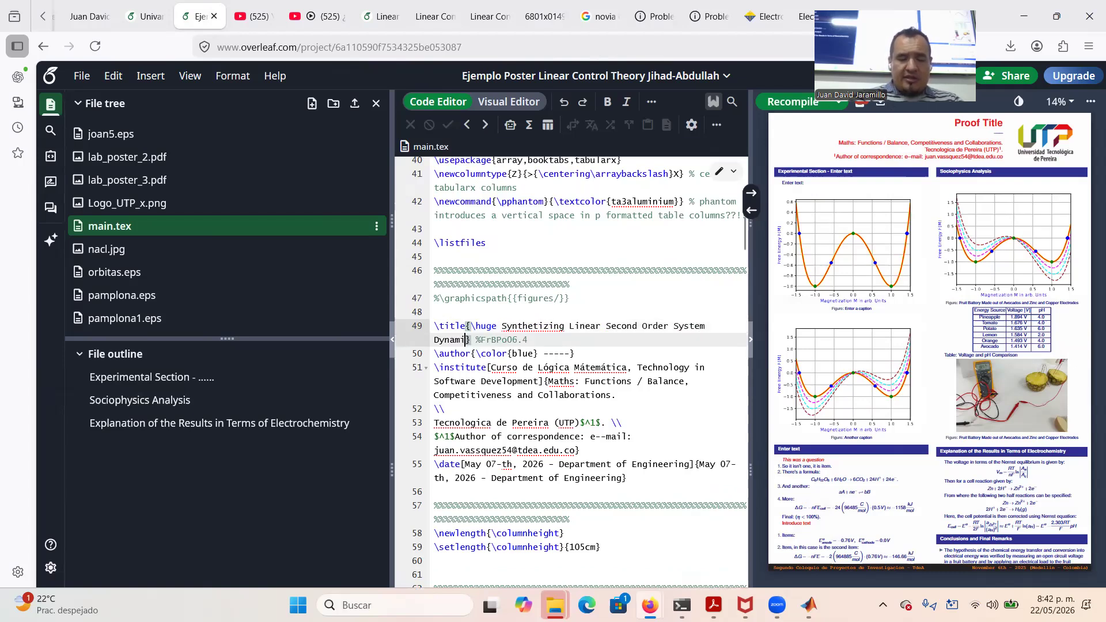
type(" Using ")
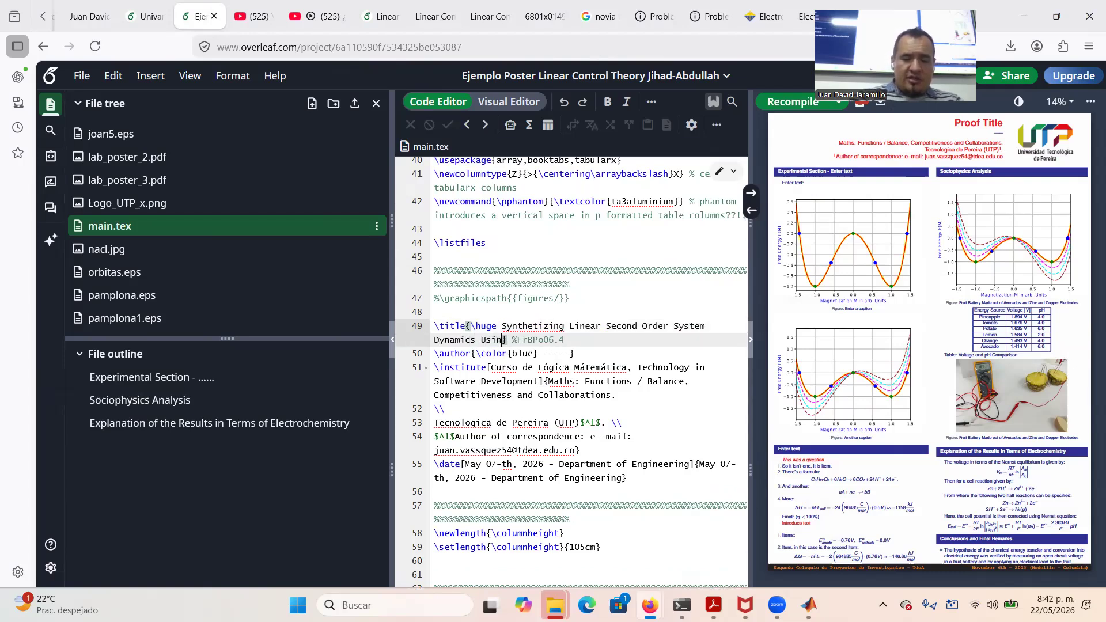
type("Linear Net")
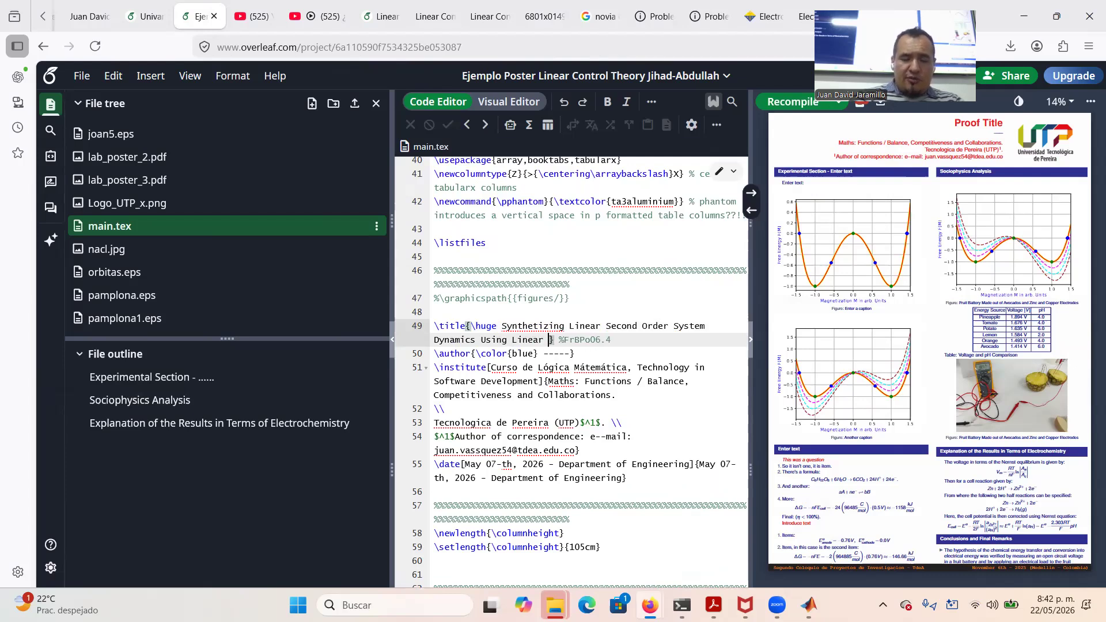
type("works wi")
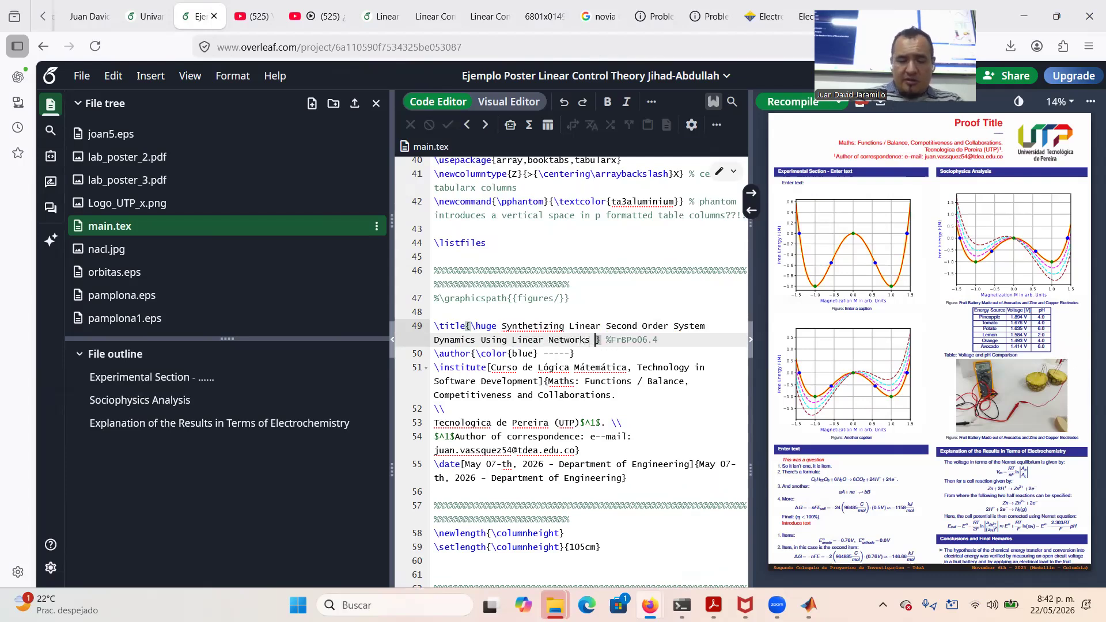
type("th OpAmp")
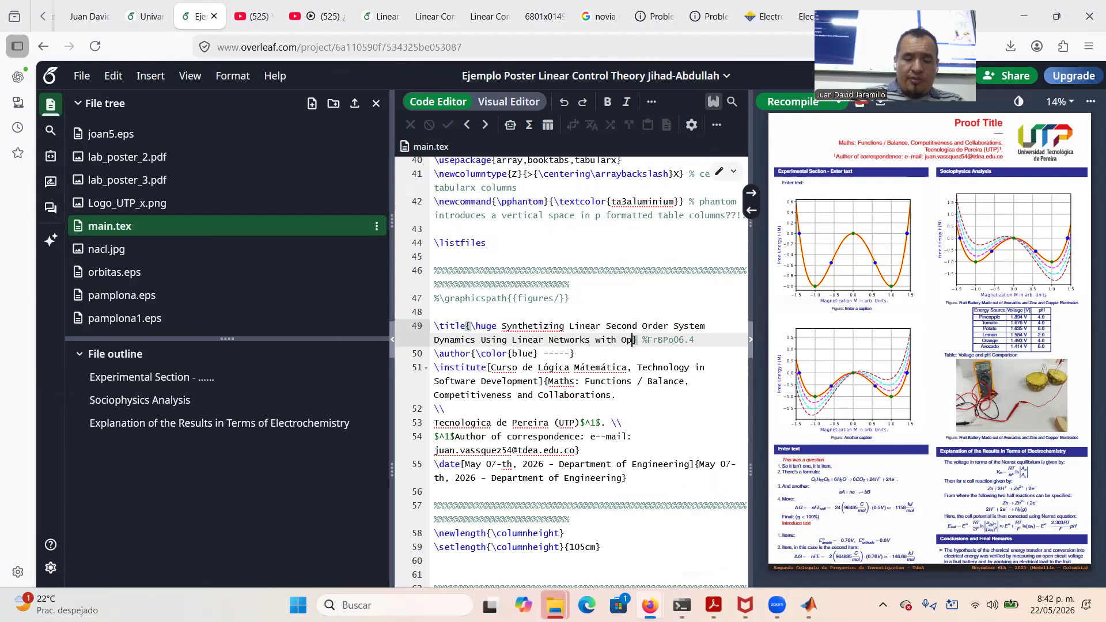
type("p")
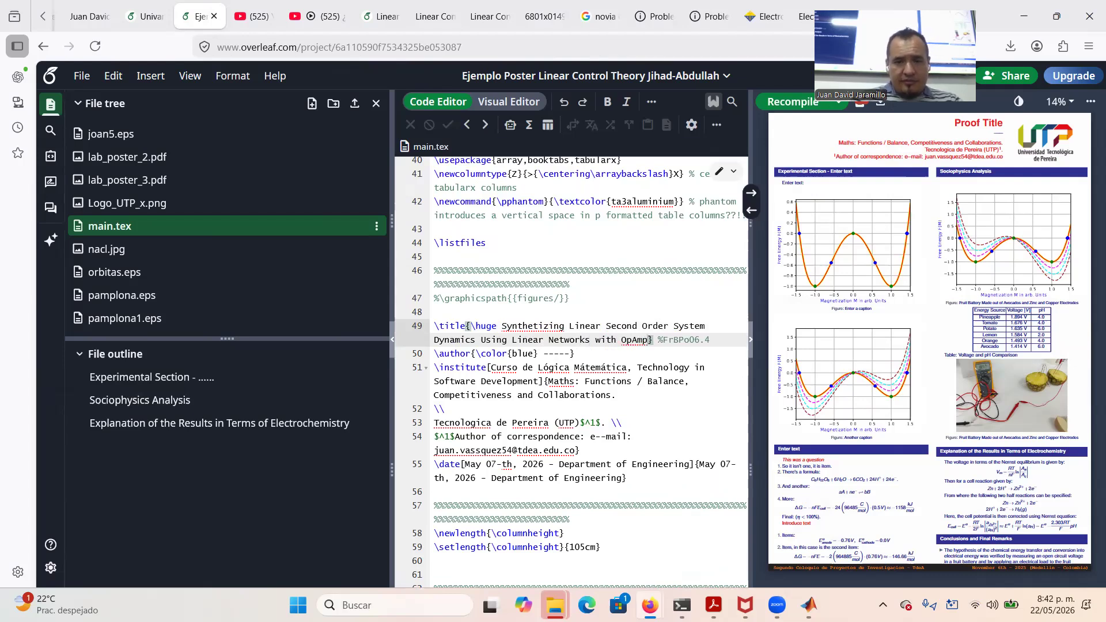
right_click(534, 328)
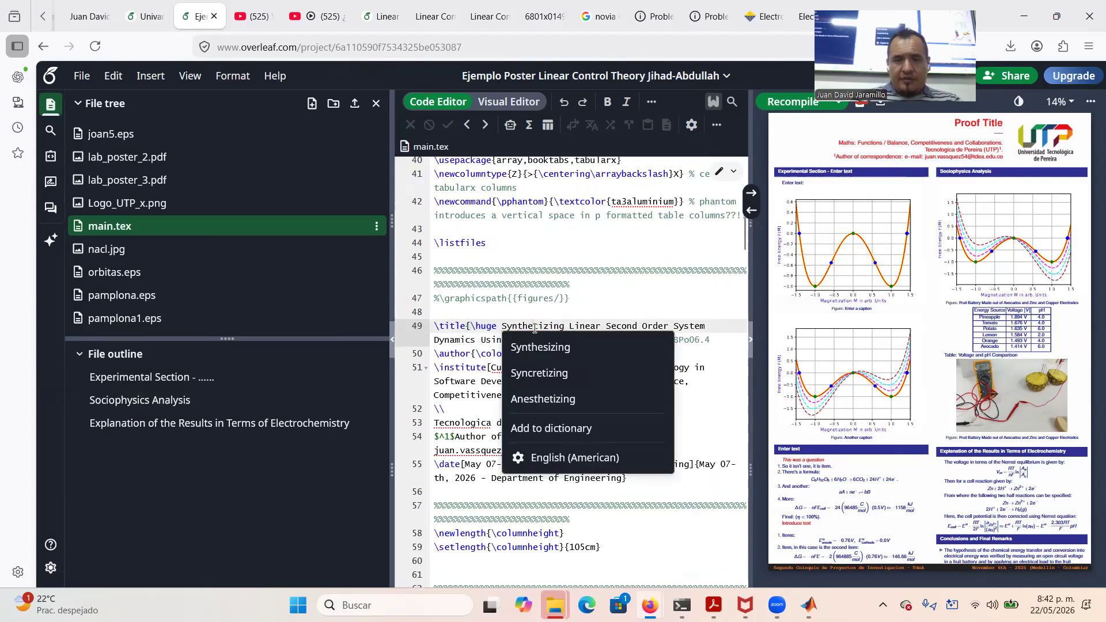
left_click(554, 353)
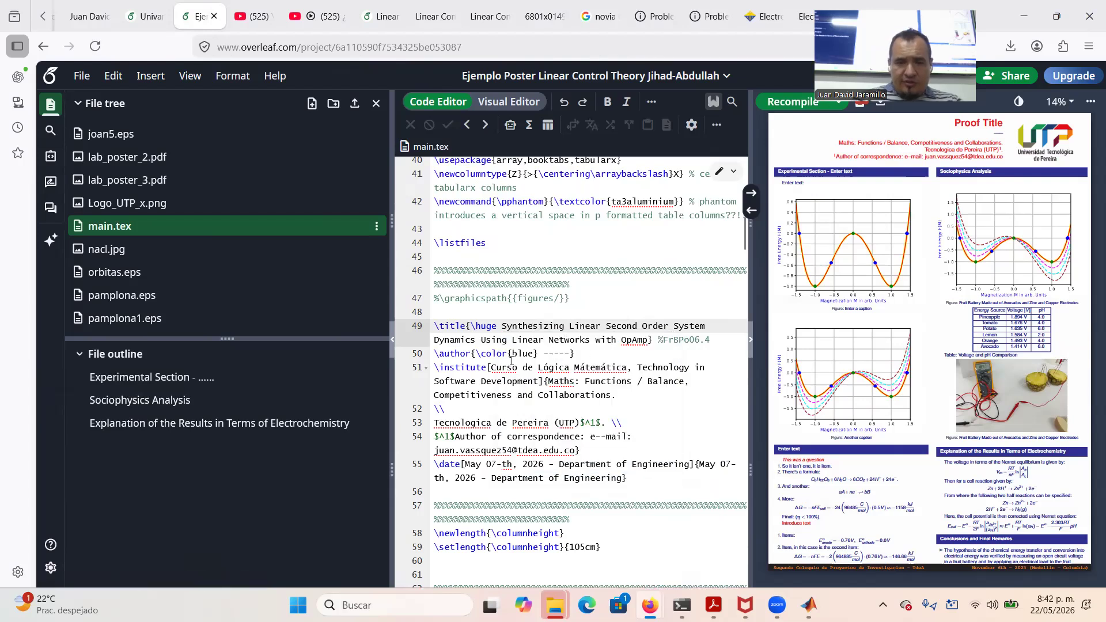
Replace the author-line dashes with the first three authors' names, separated by commas
left_click_drag(544, 353, 572, 357)
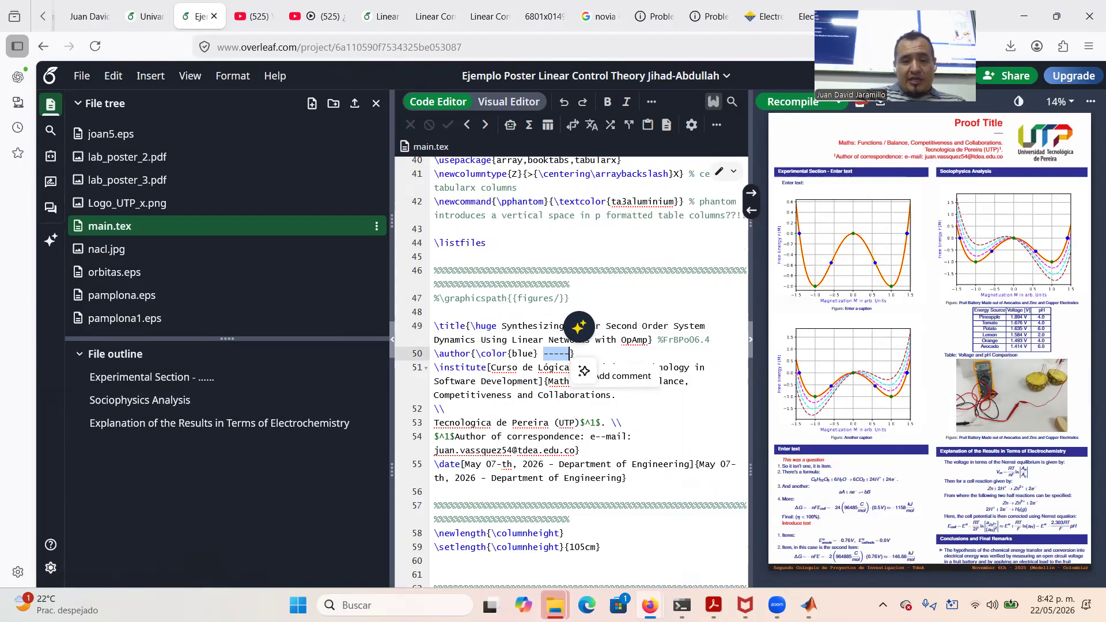
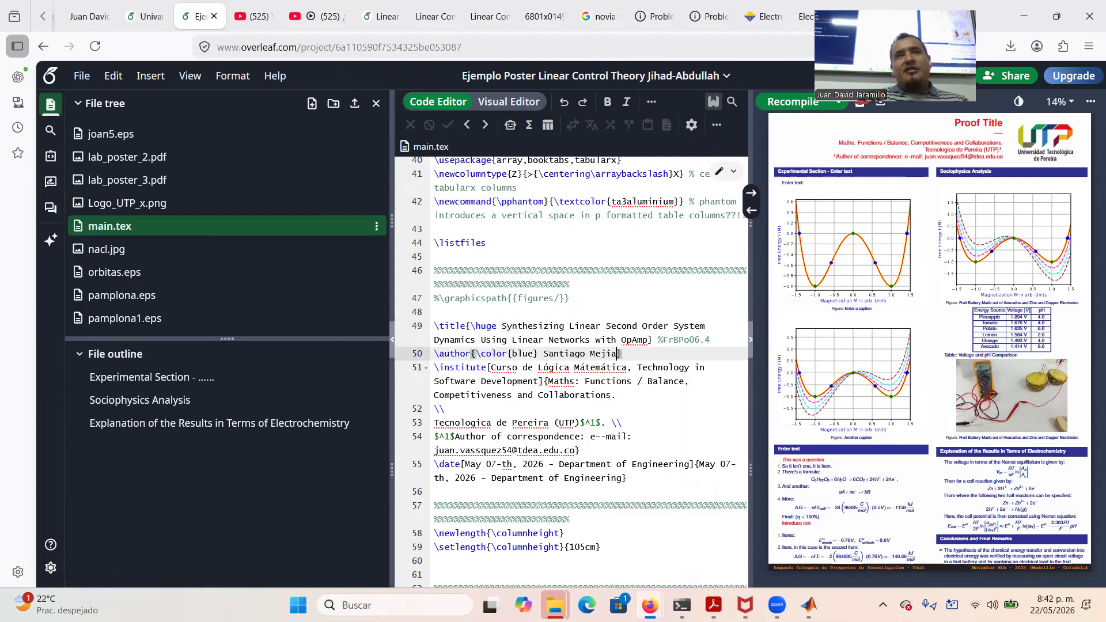
type(", ")
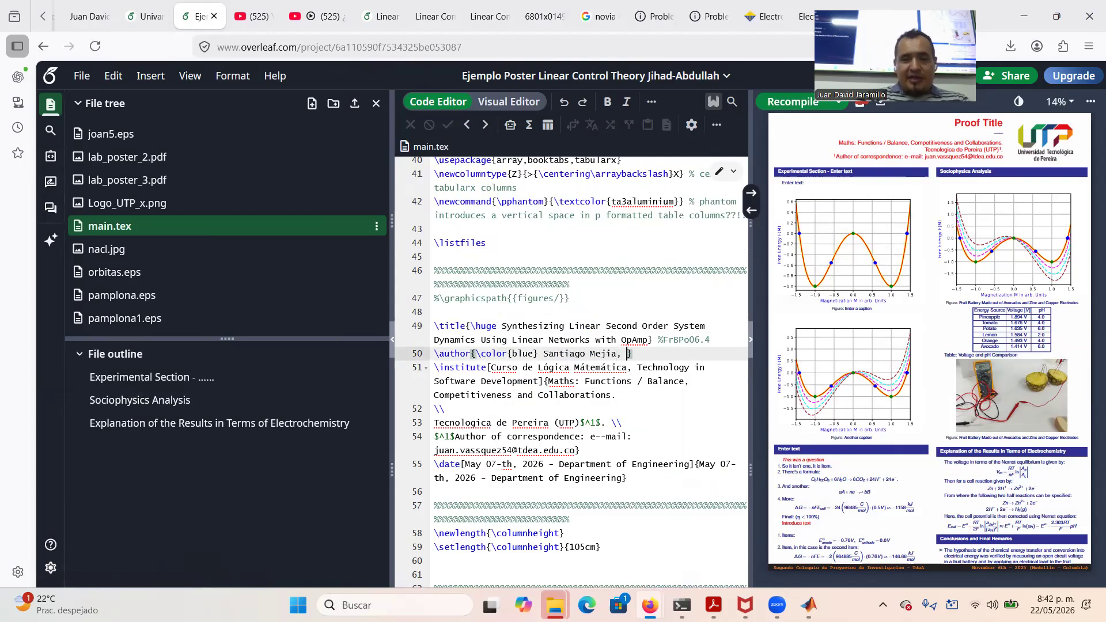
type("St")
key("BackSpace")
key("BackSpace")
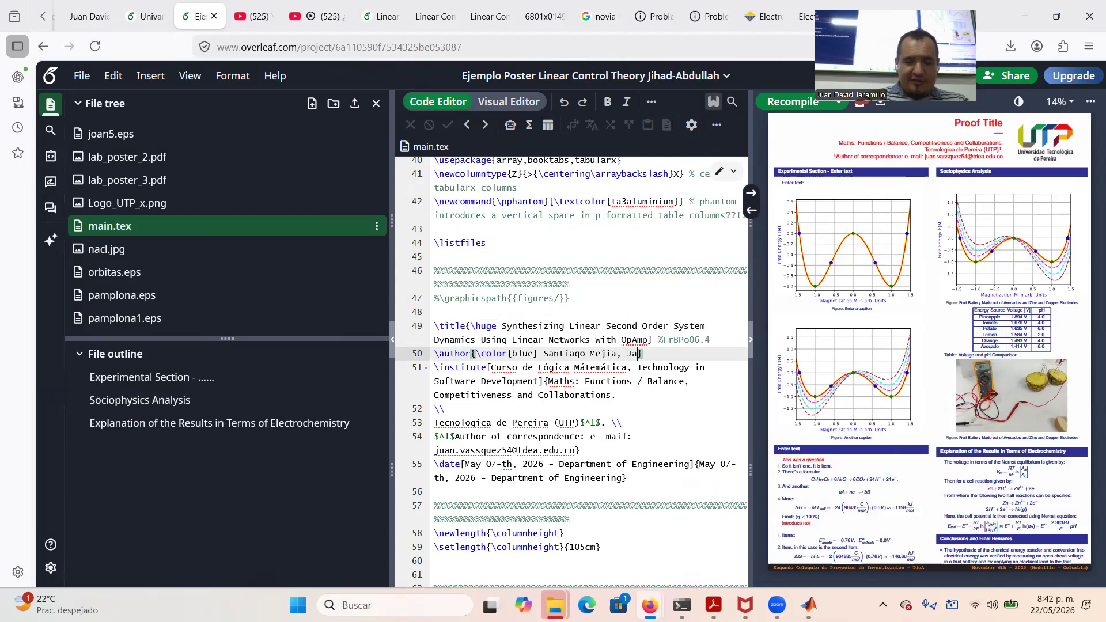
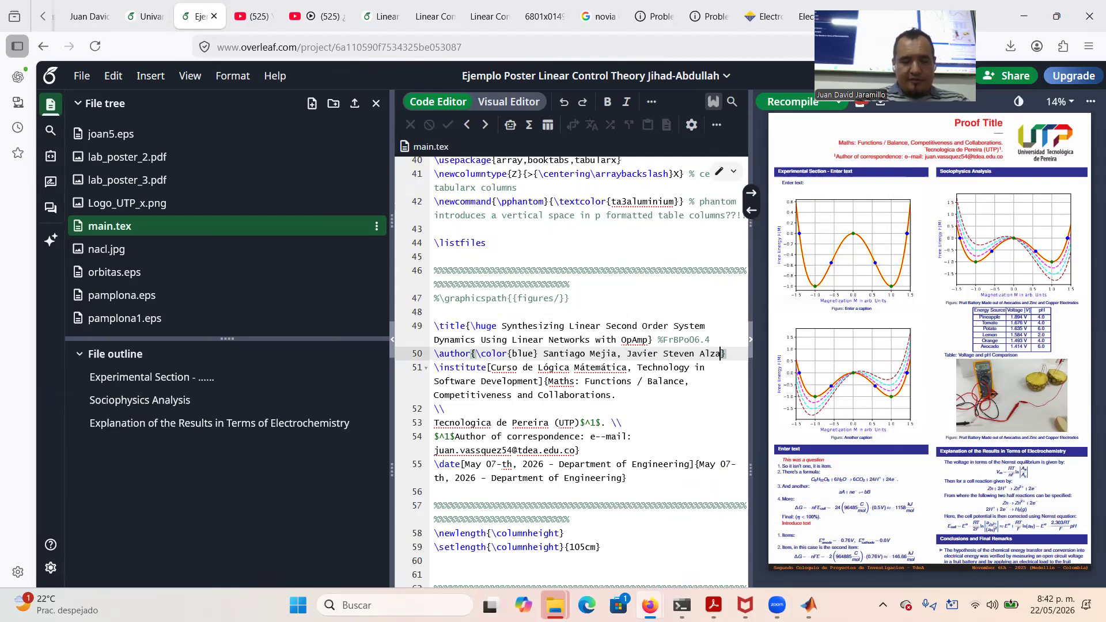
type(",")
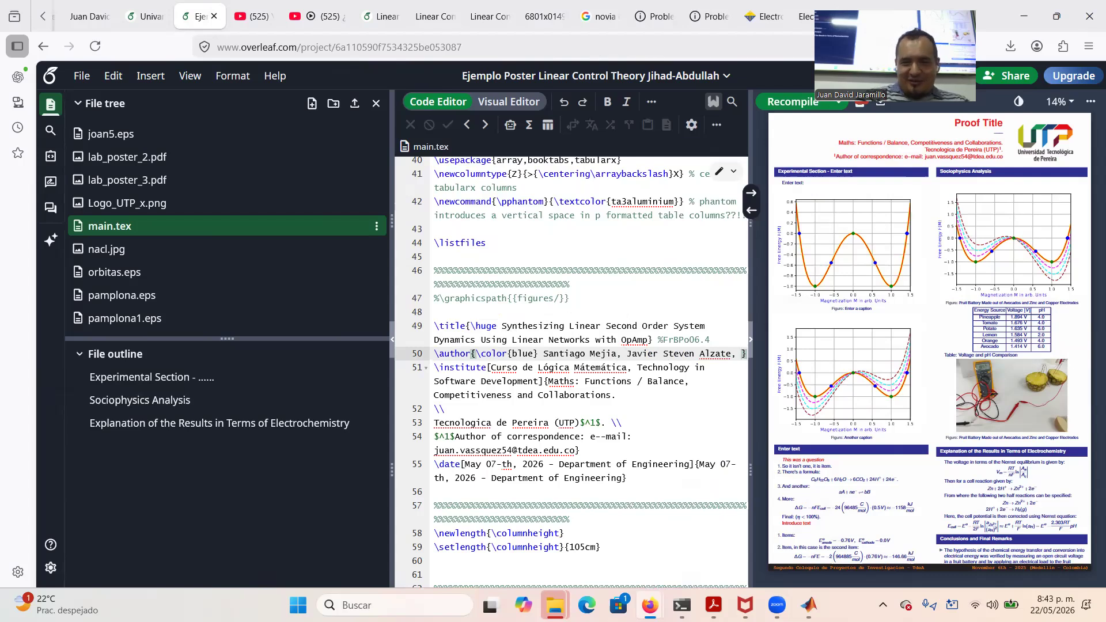
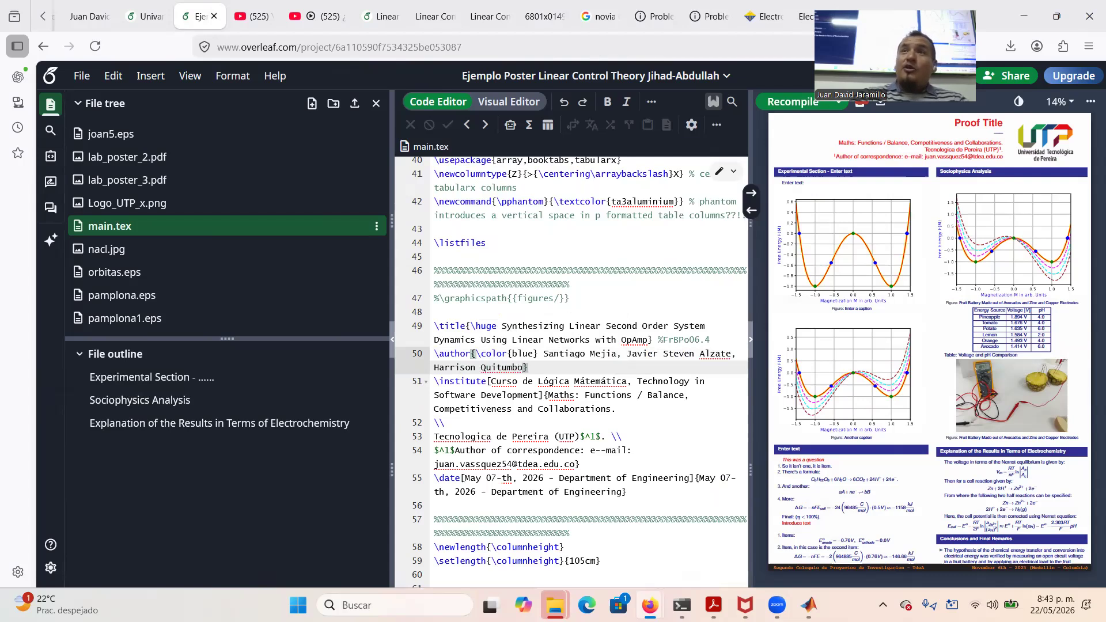
Add the last two authors, joined by 'and', after undoing text typed on the wrong line
left_click(559, 316)
type(", Emanuel")
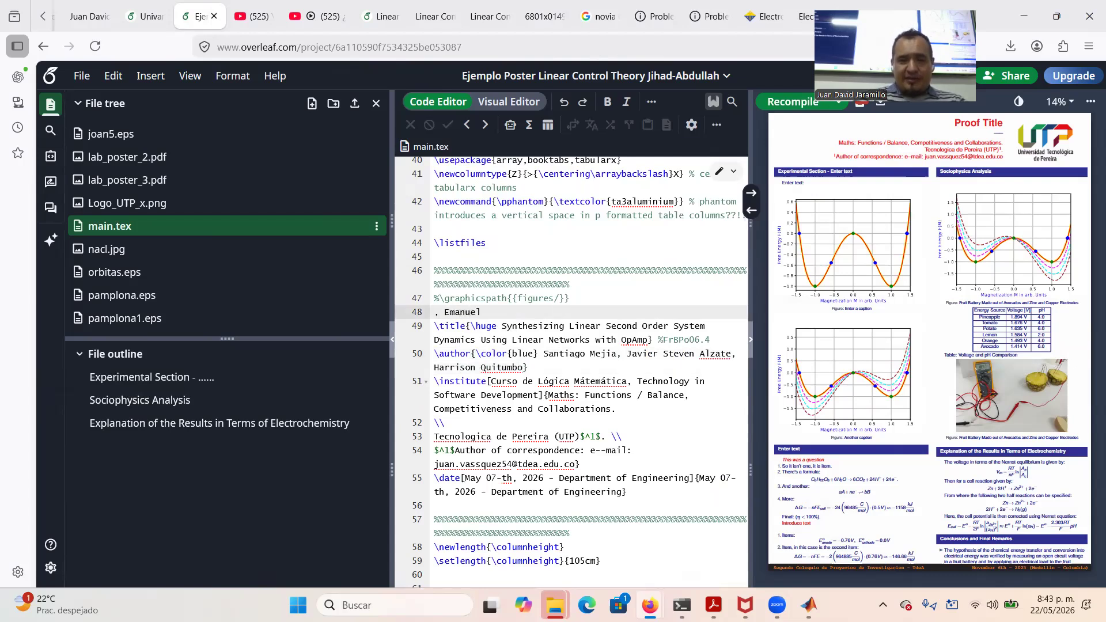
key("BackSpace")
key("BackSpace")
key("BackSpace")
key("BackSpace")
key("BackSpace")
key("BackSpace")
key("BackSpace")
key("BackSpace")
key("BackSpace")
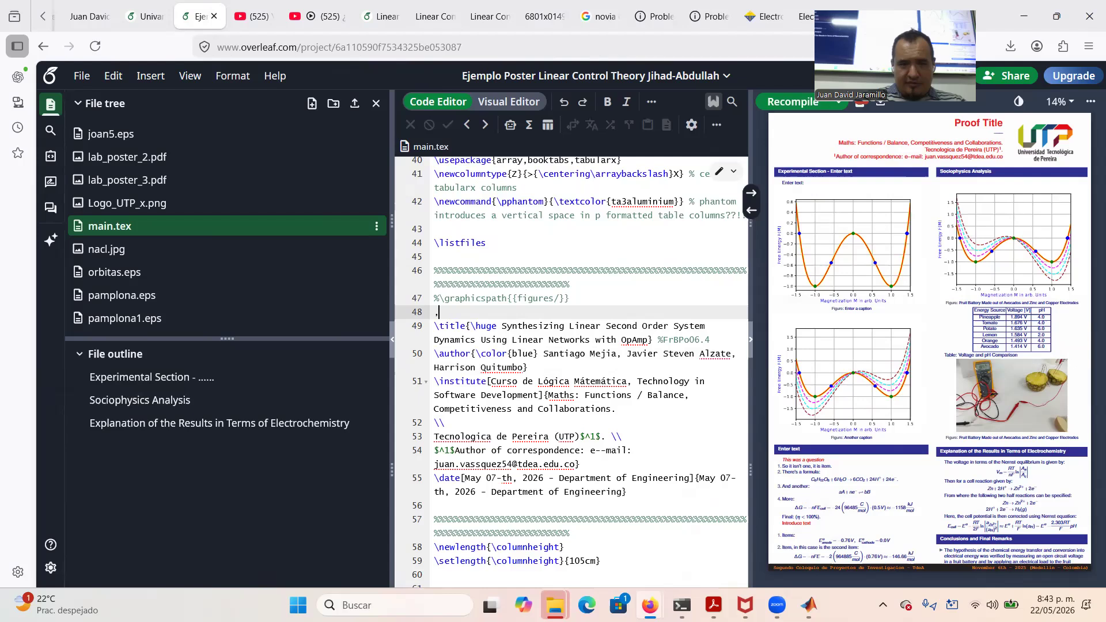
key("BackSpace")
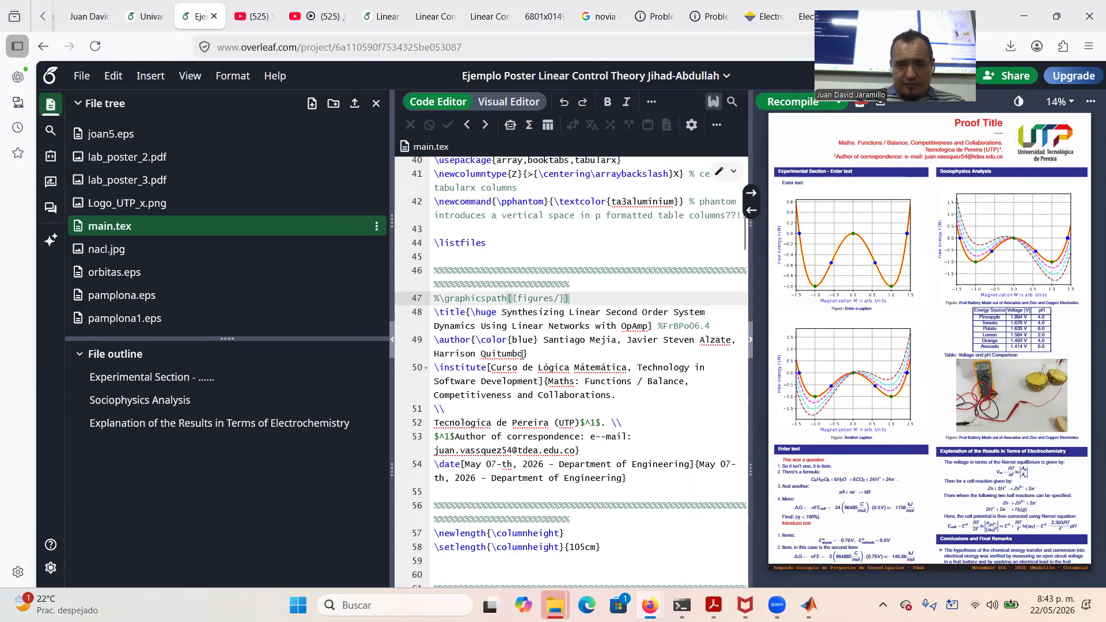
left_click(522, 353)
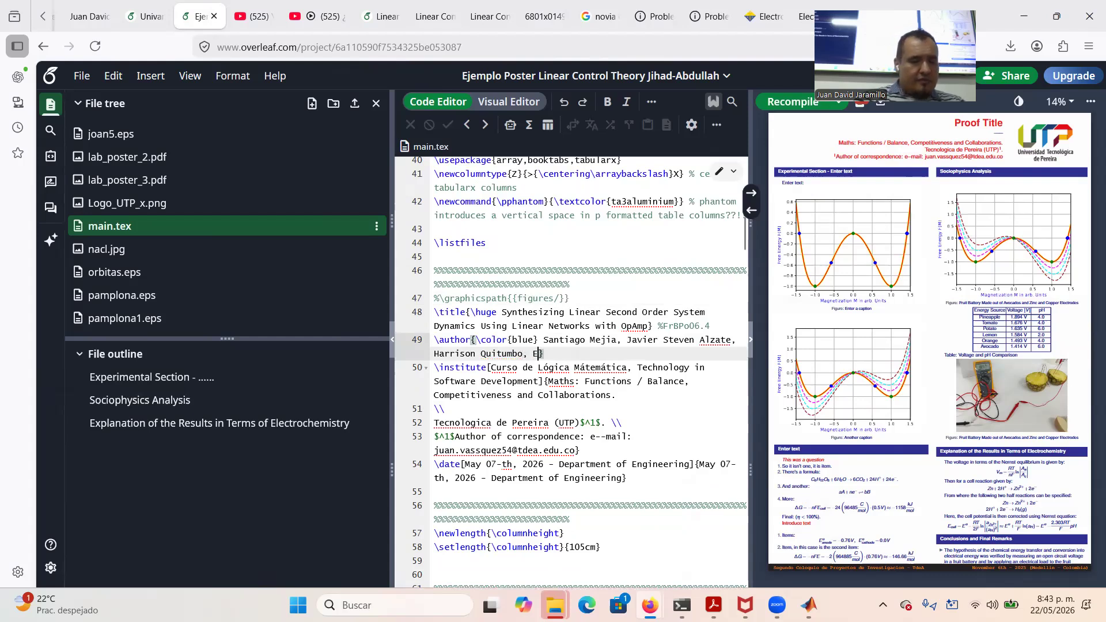
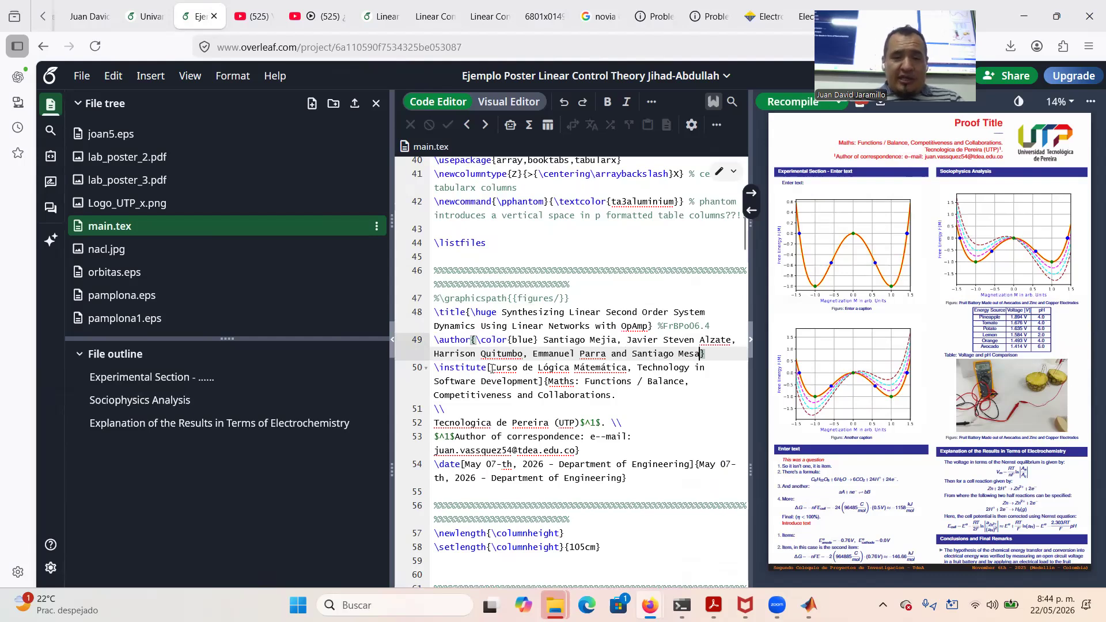
Replace the course name with 'Linear Control Systems Theory' and add a 'B.Sc in Electronics Engineering' line
left_click(490, 369)
left_click_drag(490, 368, 539, 388)
type("Linear C")
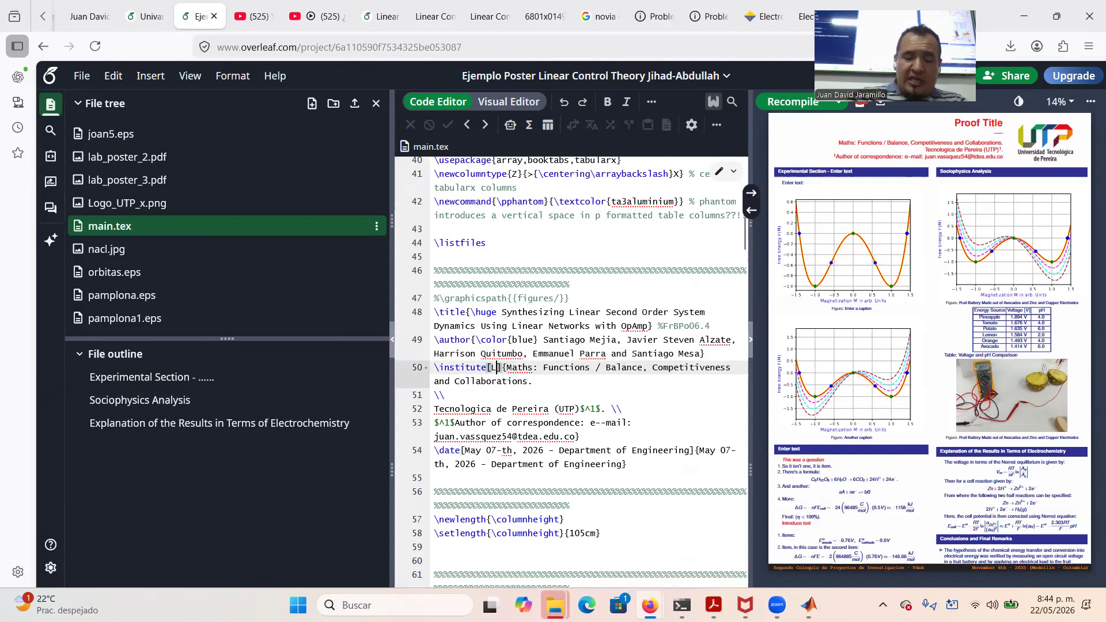
type("ontrol S")
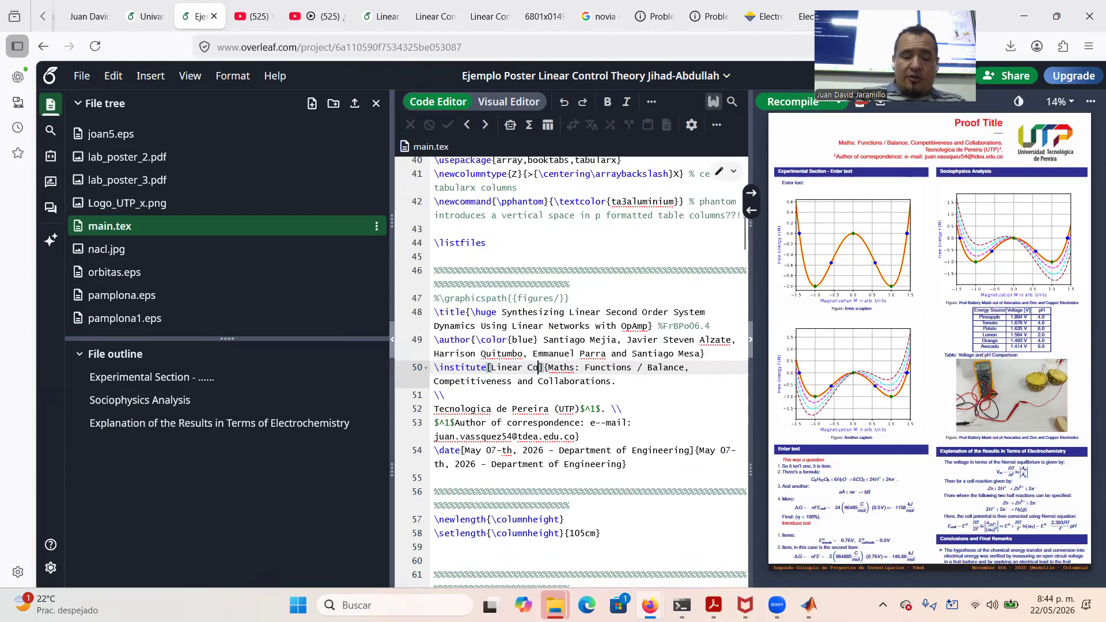
type("ystems Th")
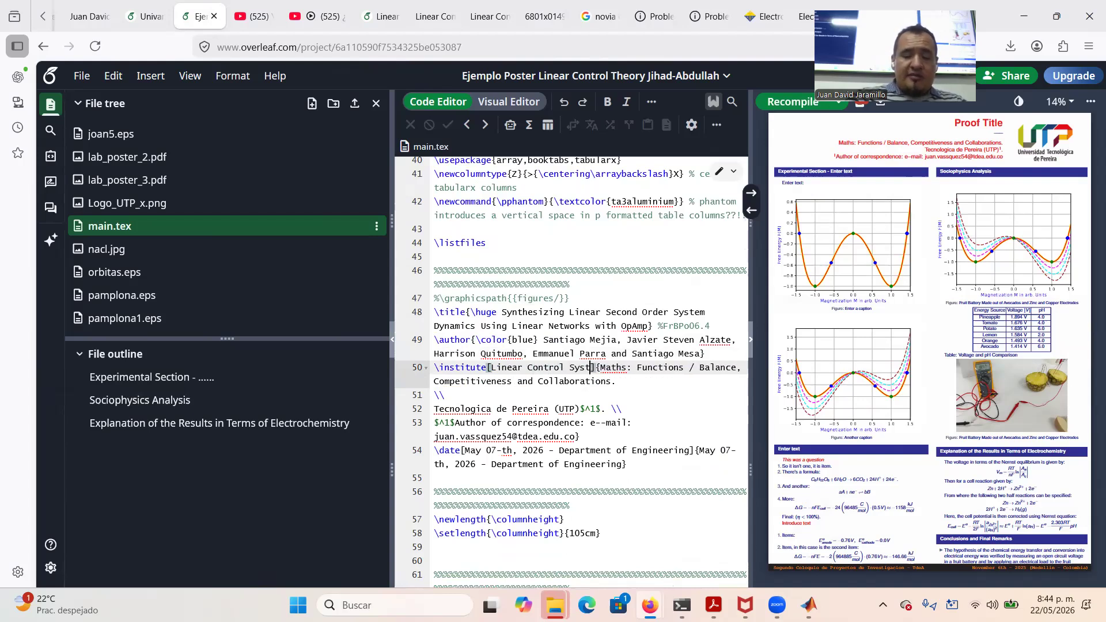
type("eory")
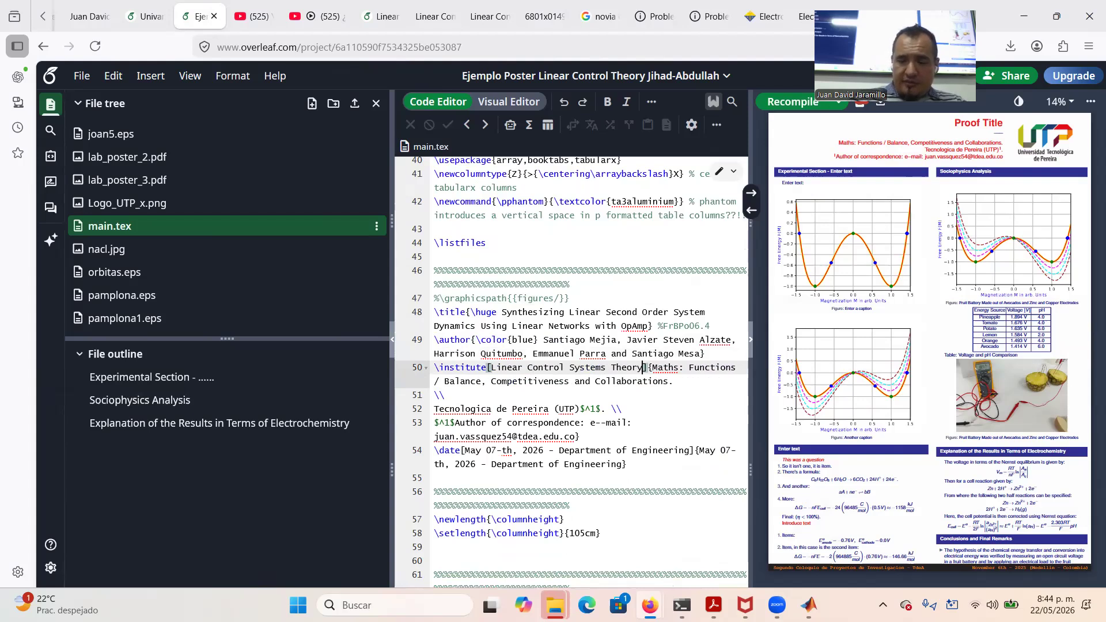
type("==")
key("BackSpace")
key("BackSpace")
type("\\\\")
key("Return")
type("Electronic")
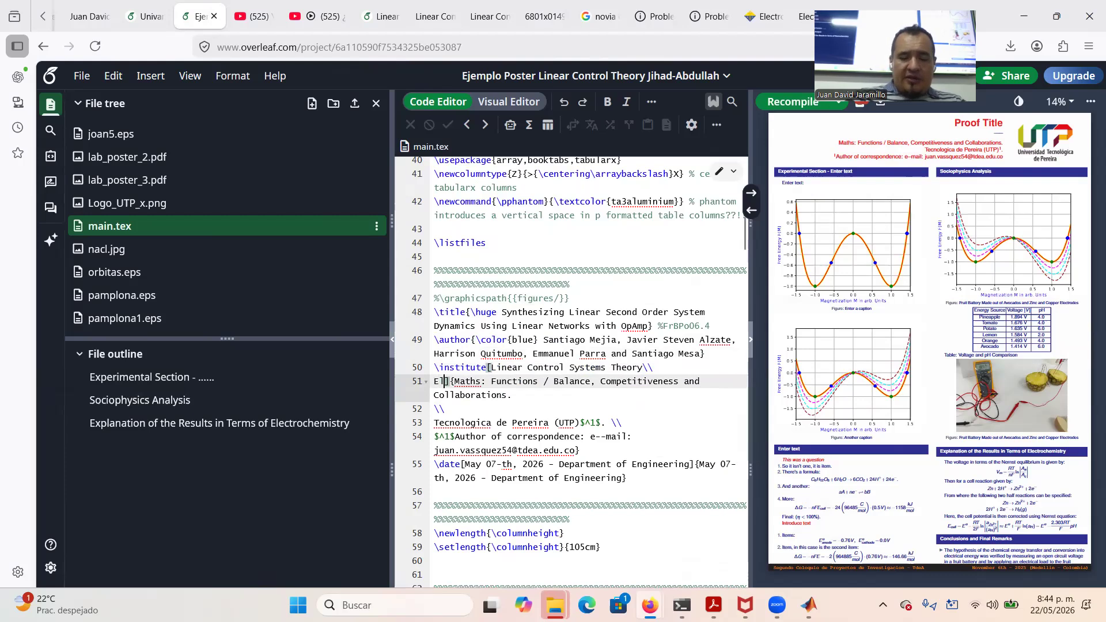
type("s Engi")
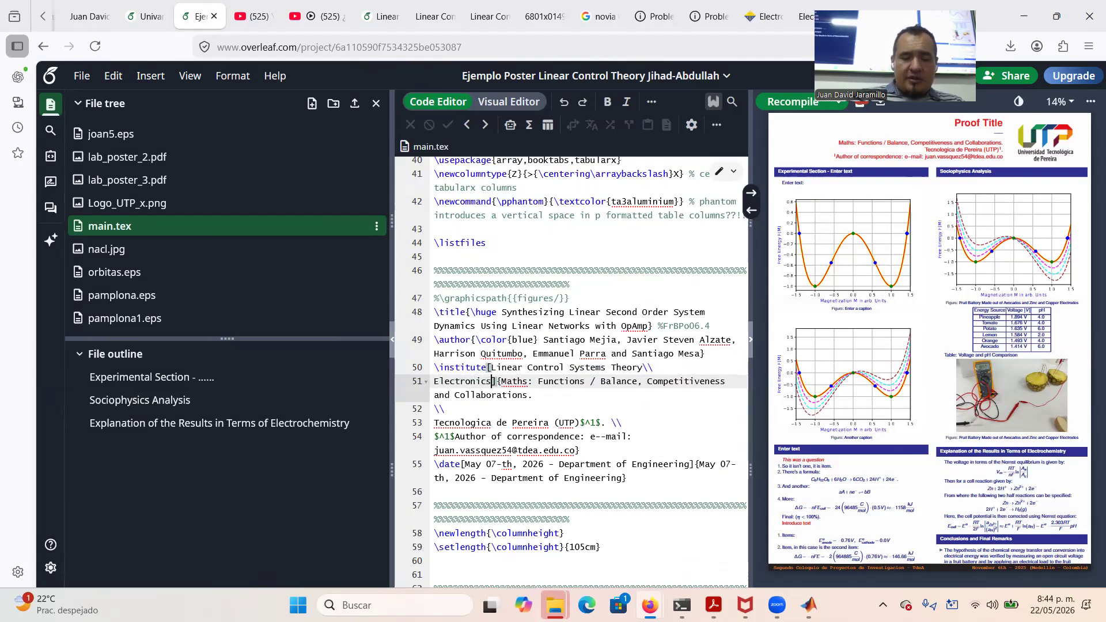
type("neering")
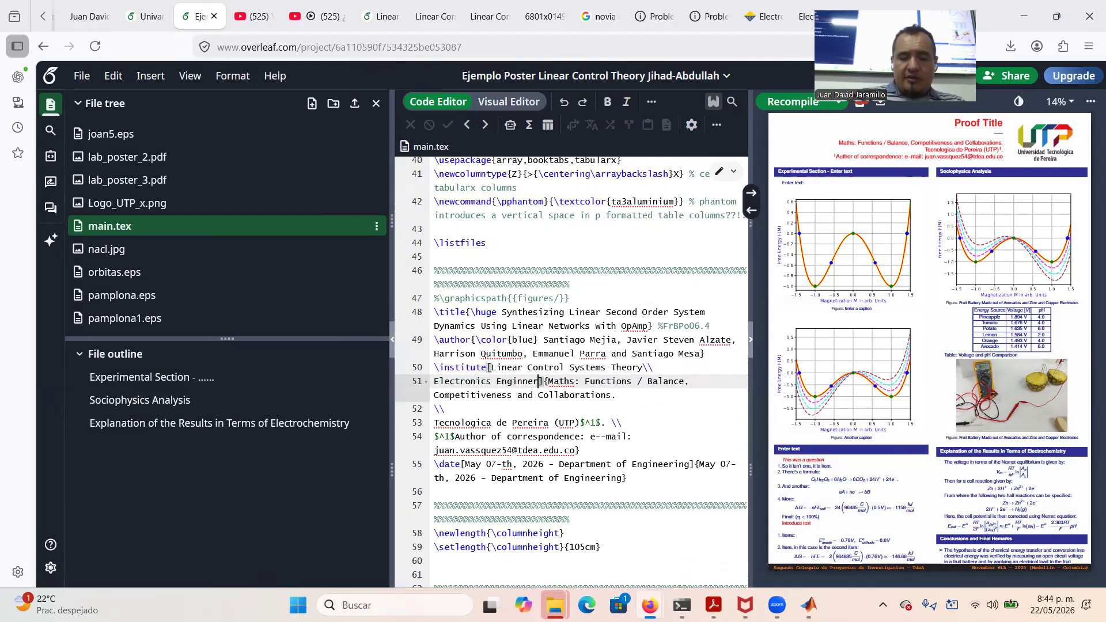
key("Left")
key("Left")
key("Left")
key("Left")
key("Left")
key("Left")
key("Left")
key("Left")
key("Left")
key("Left")
key("Left")
key("Left")
key("Left")
key("Left")
key("Left")
key("Left")
key("Left")
key("Left")
key("Left")
key("Left")
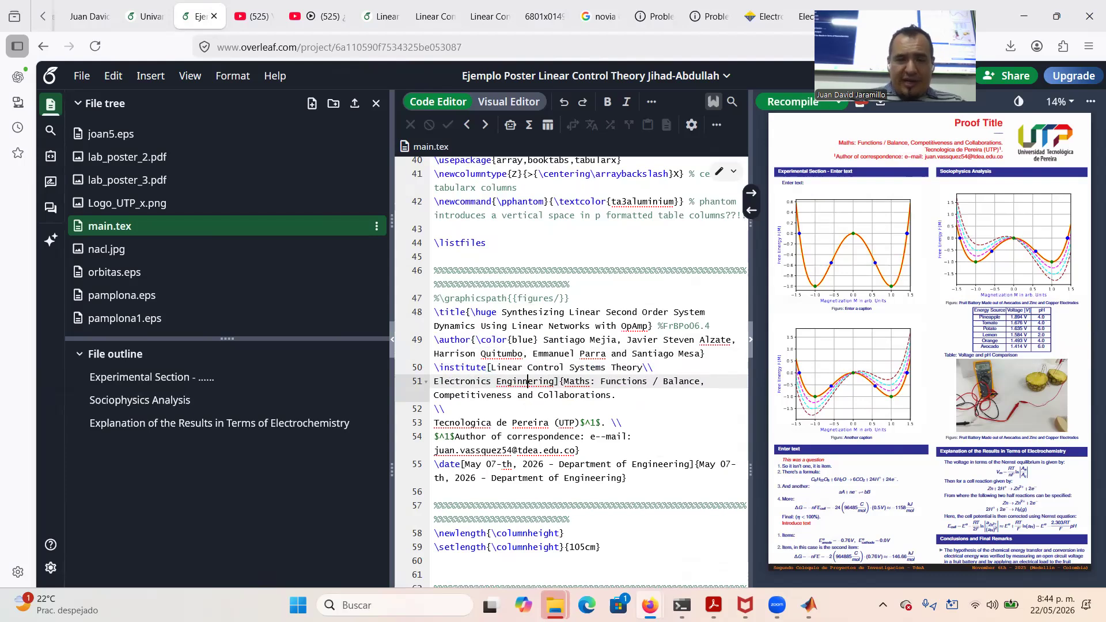
type("B.Sc in")
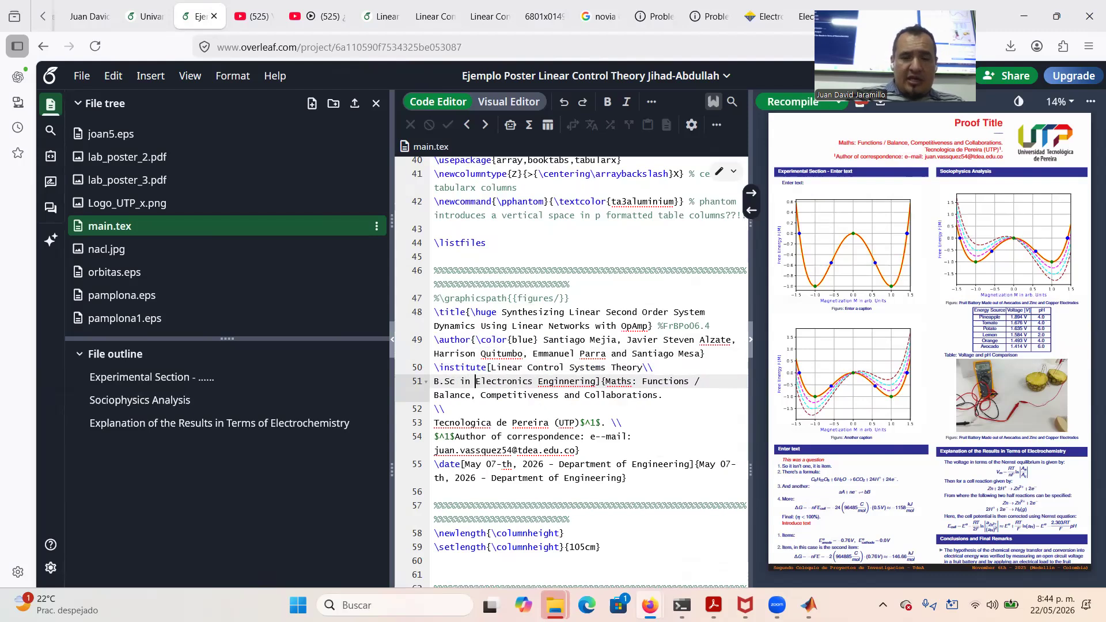
key("Right")
key("Right")
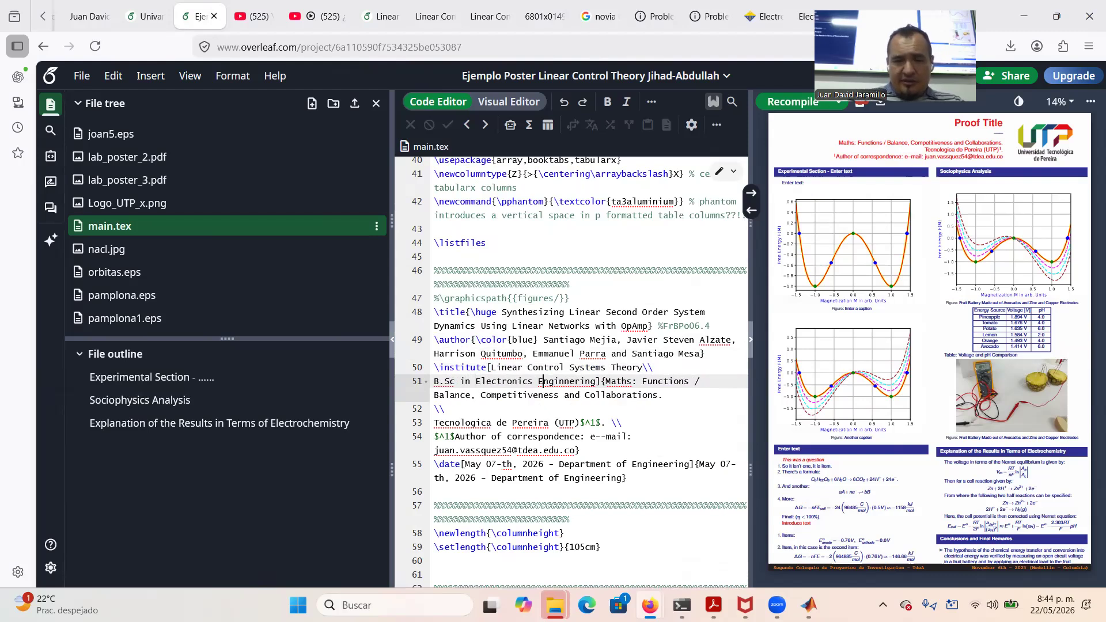
Correct 'Enginnering' to 'Engineering' and add 'Universidad Tecnologica de Pereira' on a new line
right_click(579, 380)
left_click(593, 403)
left_click(593, 381)
key("Right")
key("Return")
type("\\usepackage{\\usepackage{}}")
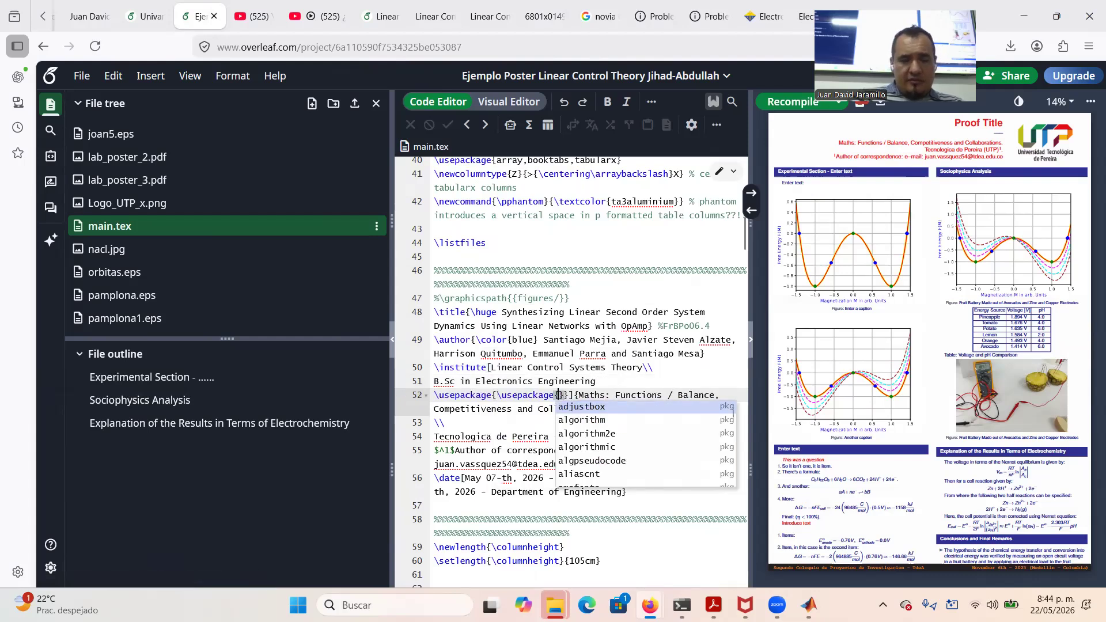
key("BackSpace")
key("BackSpace")
key("BackSpace")
key("BackSpace")
key("BackSpace")
key("BackSpace")
key("BackSpace")
key("BackSpace")
key("BackSpace")
key("BackSpace")
key("BackSpace")
key("BackSpace")
key("BackSpace")
key("BackSpace")
key("BackSpace")
key("BackSpace")
key("BackSpace")
key("BackSpace")
key("BackSpace")
key("BackSpace")
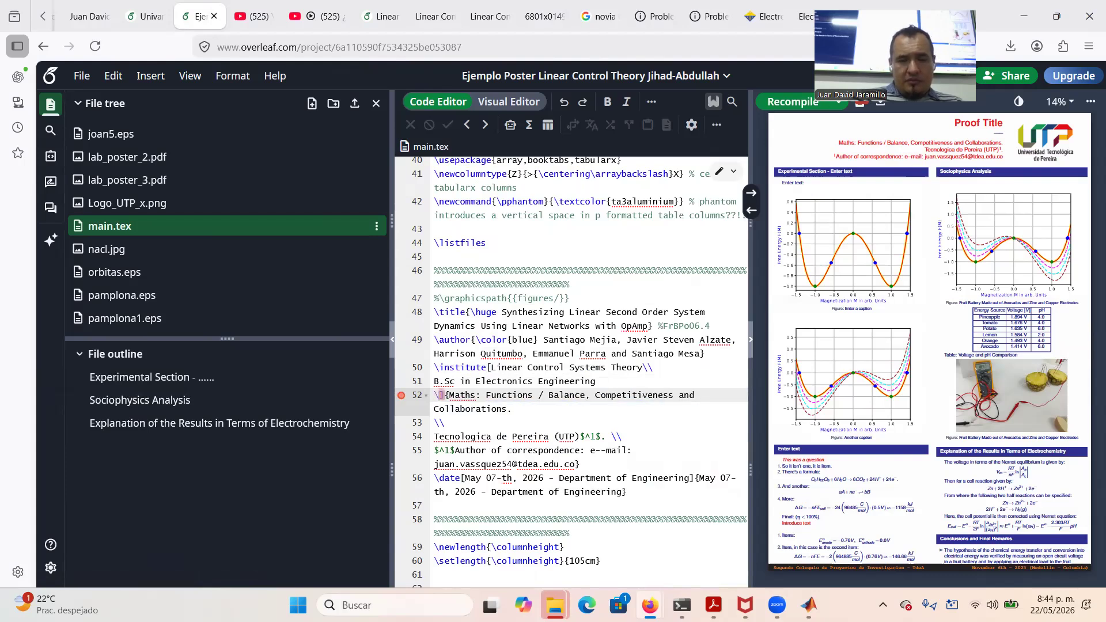
type("\\")
key("Return")
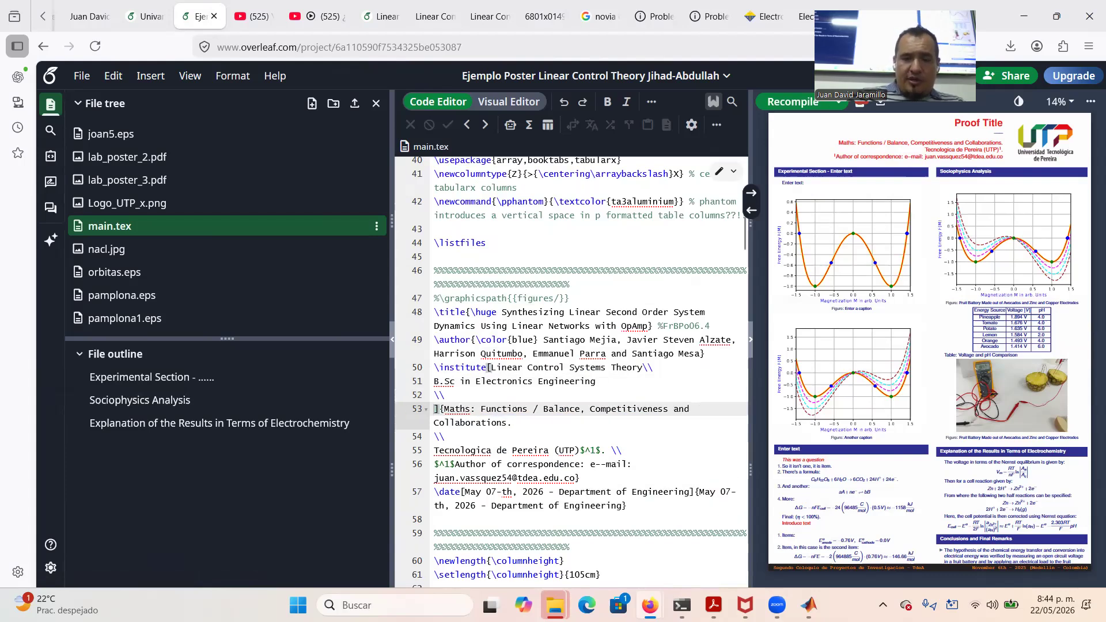
type("Univers")
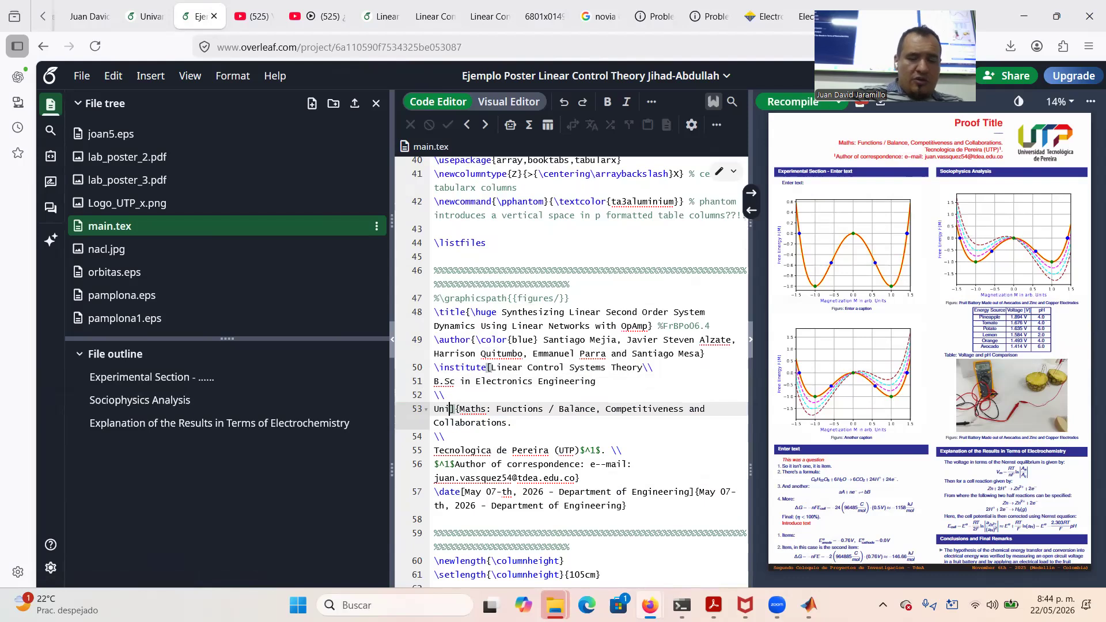
type("idad Tecno")
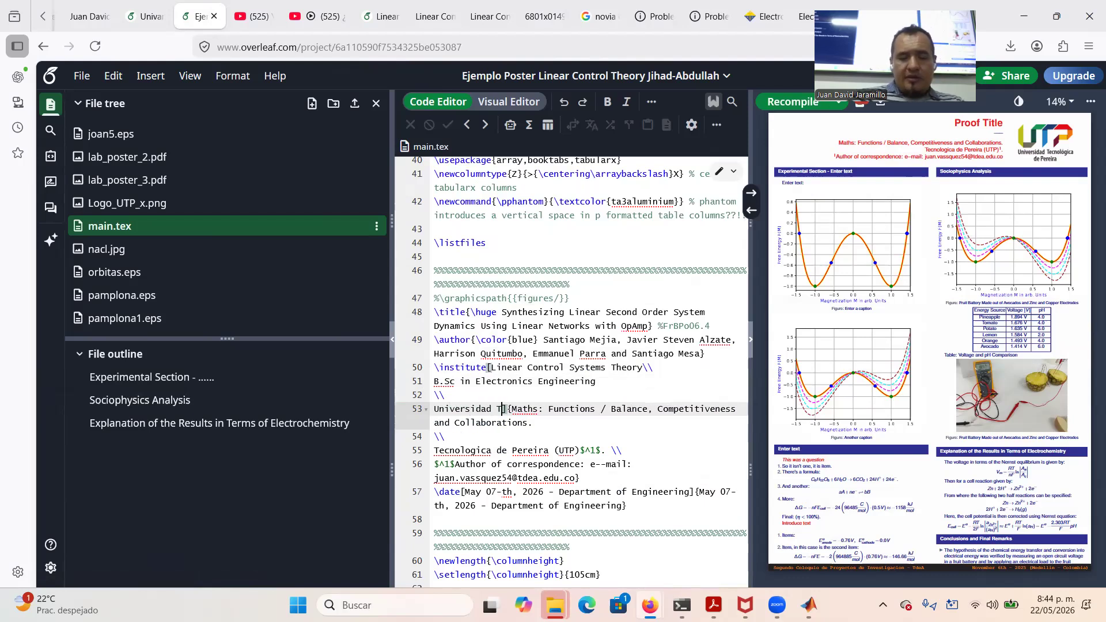
type("logica de ")
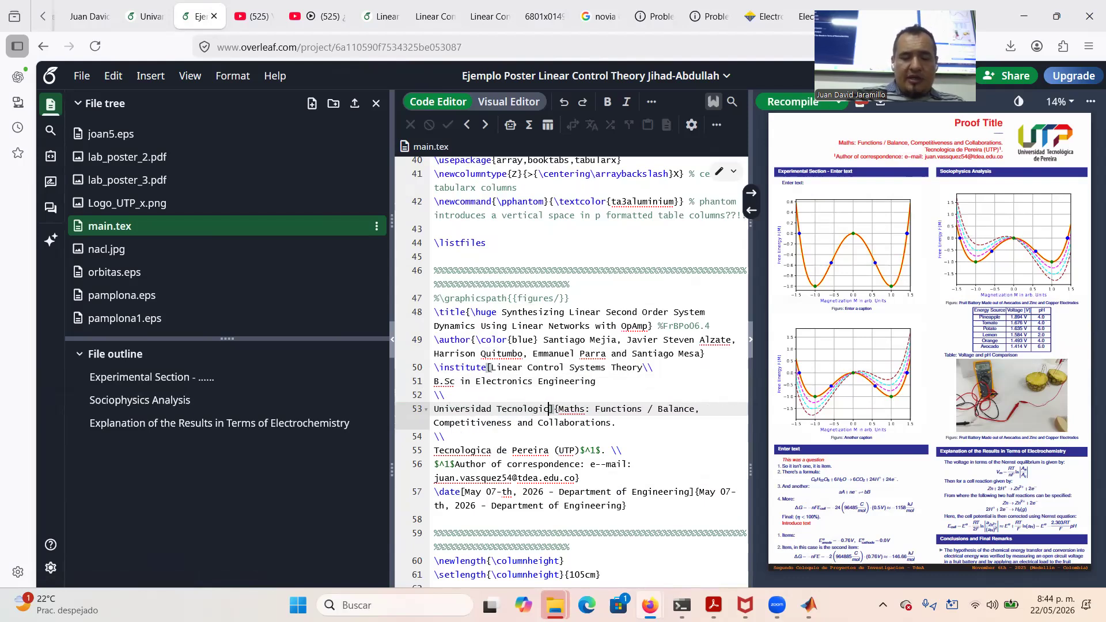
type("Pereira")
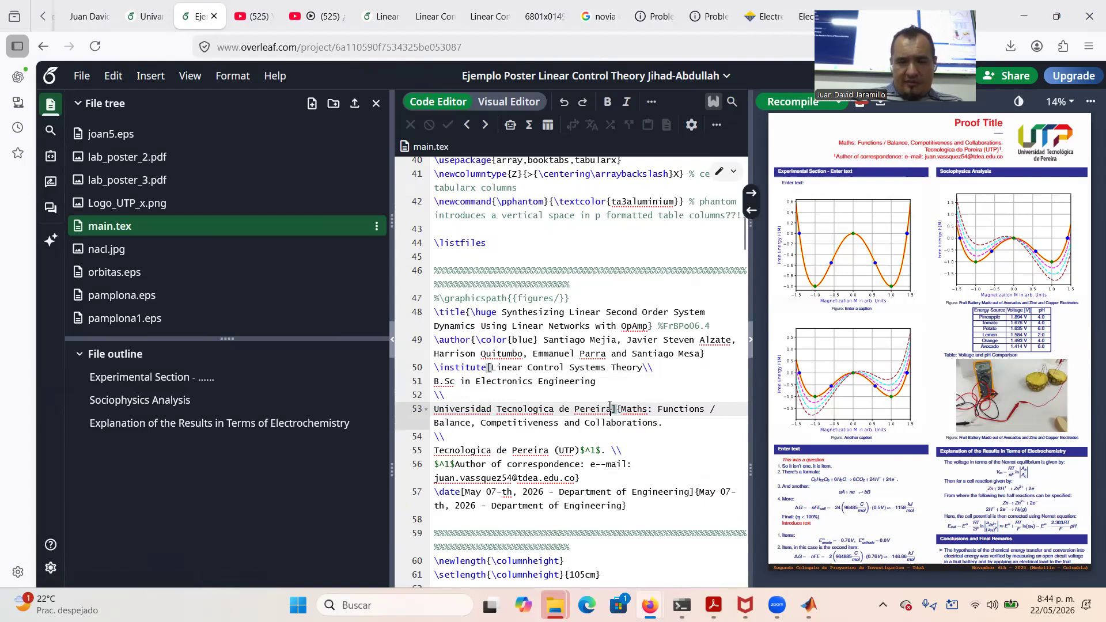
Paste the course, degree and university lines over the old Maths/Balance institute text
left_click_drag(610, 409, 490, 373)
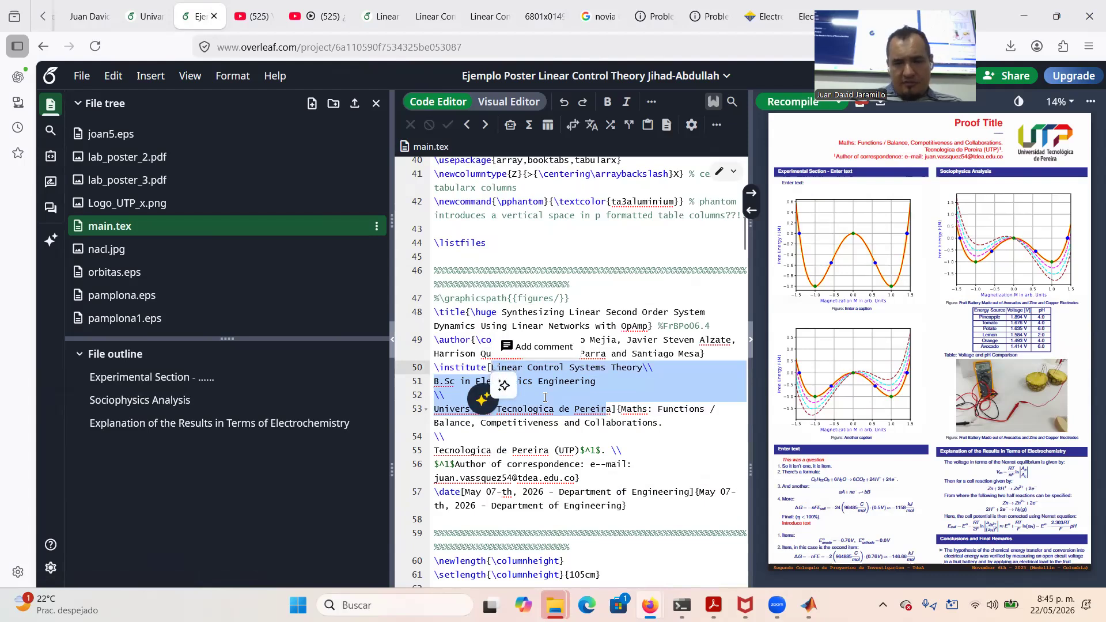
left_click_drag(623, 408, 601, 429)
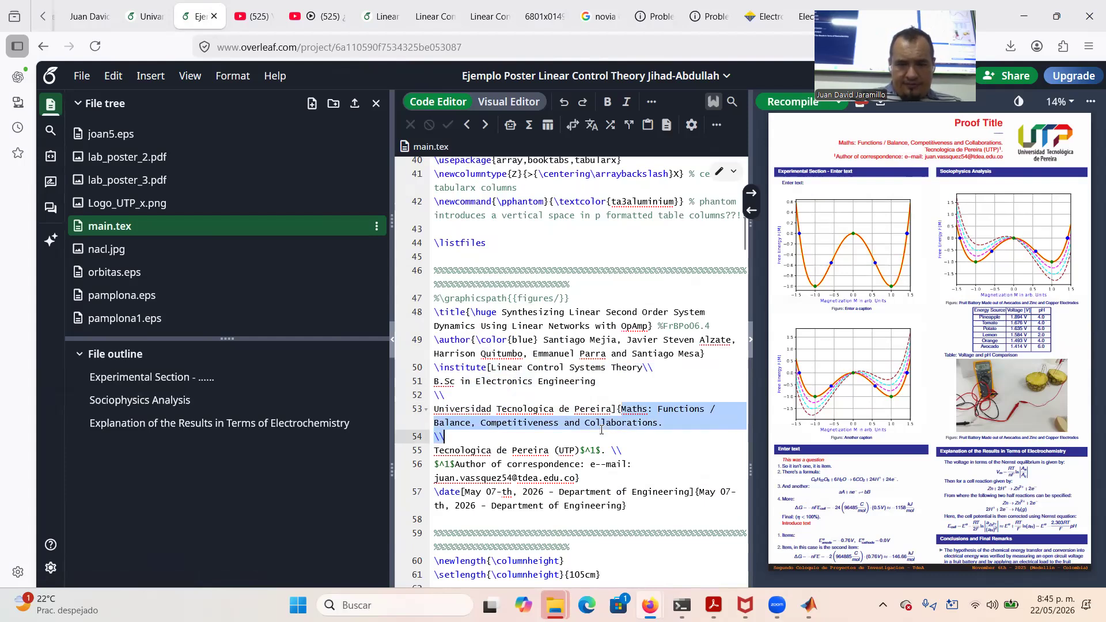
left_click_drag(601, 429, 578, 455)
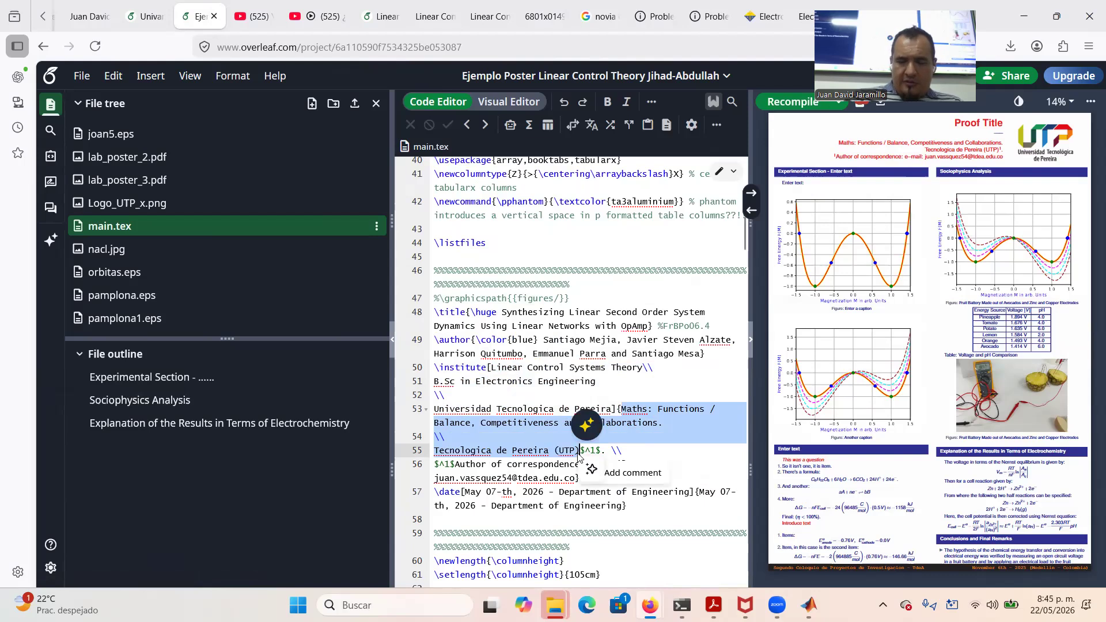
key("ctrl+v")
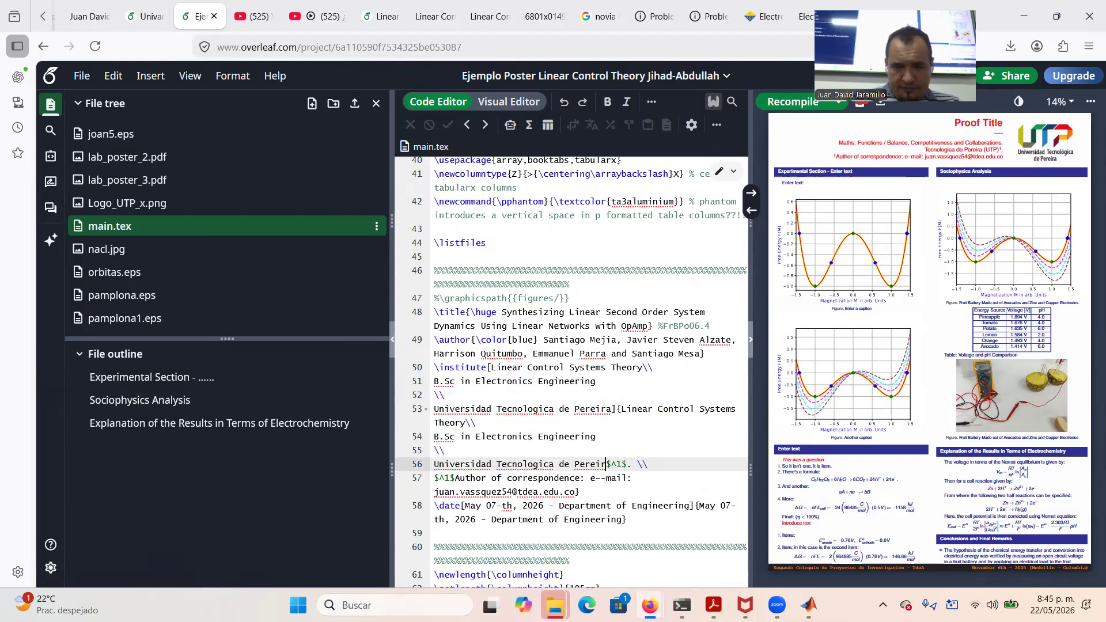
left_click_drag(434, 491, 515, 495)
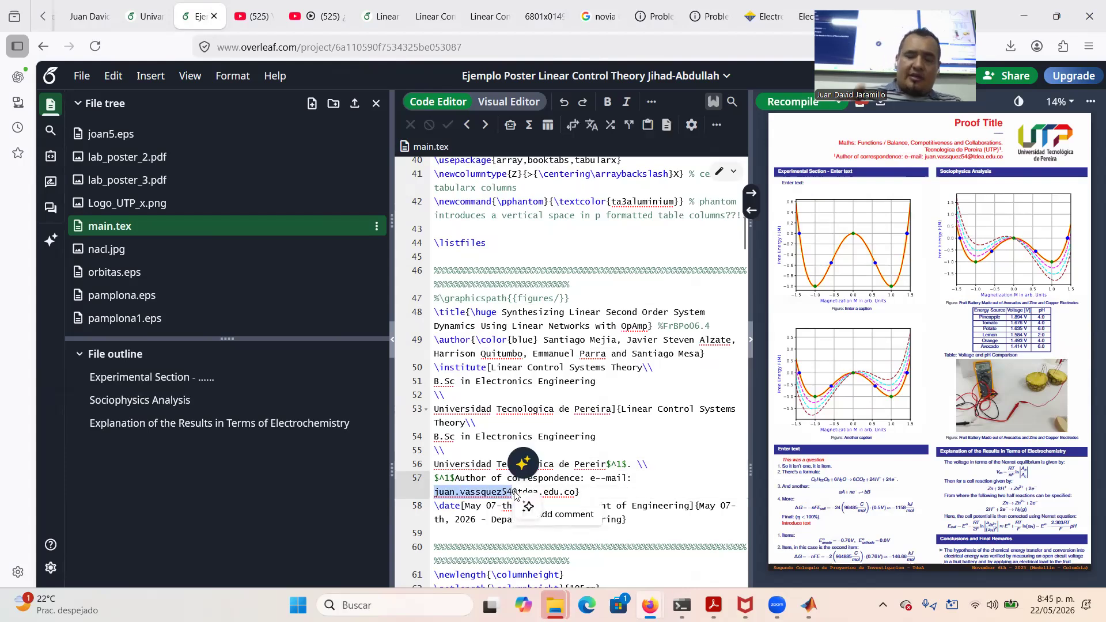
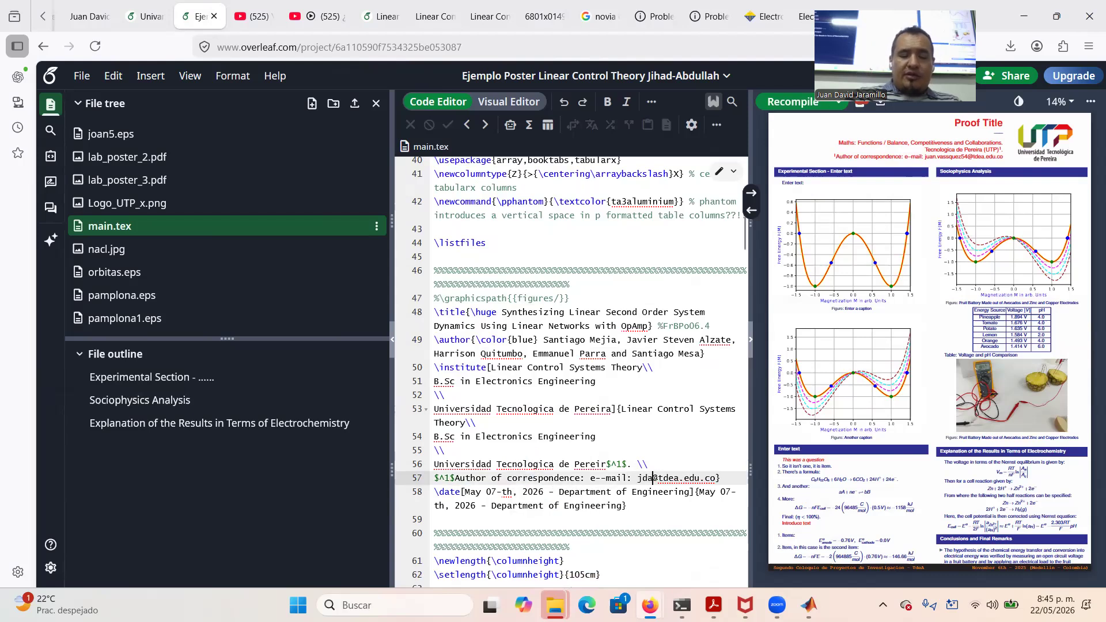
Change the correspondence e-mail's user name and switch its domain to utp
key("Right")
key("Right")
key("BackSpace")
key("BackSpace")
key("BackSpace")
key("BackSpace")
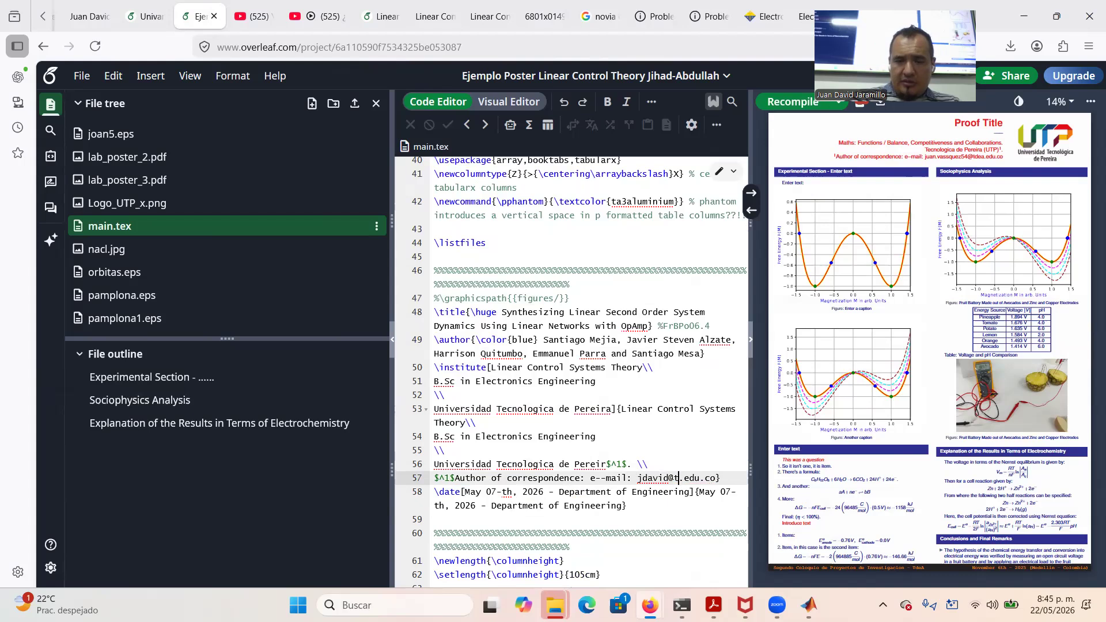
type("utp")
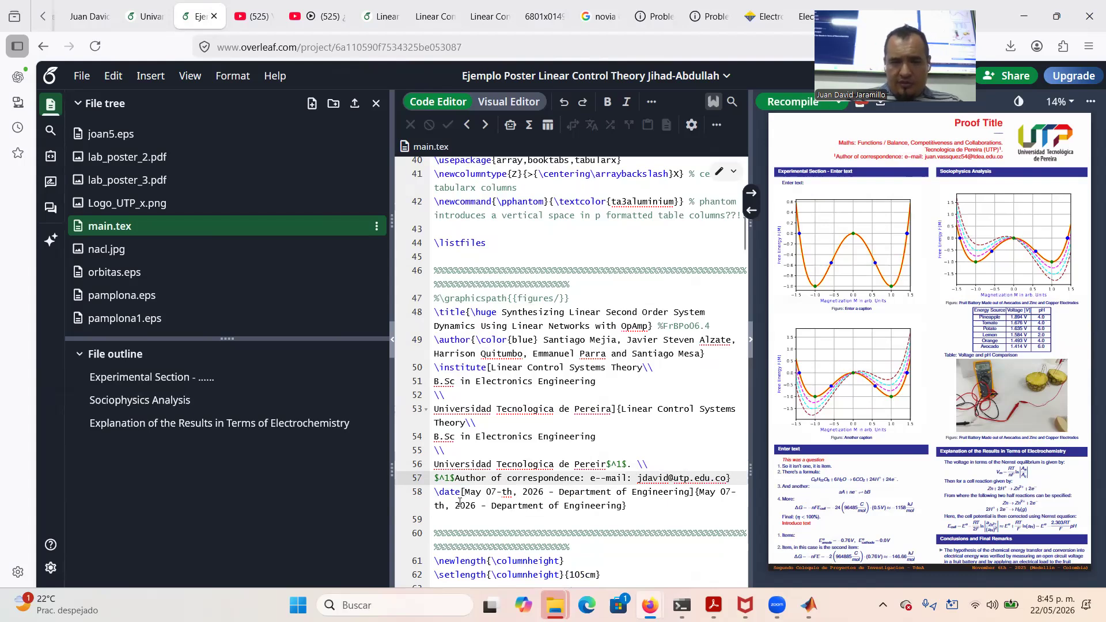
Make the first date 'May 22-th, 2026 - Department of Electronics Engineering' and paste it over the second
left_click(497, 493)
key("BackSpace")
key("BackSpace")
type("22")
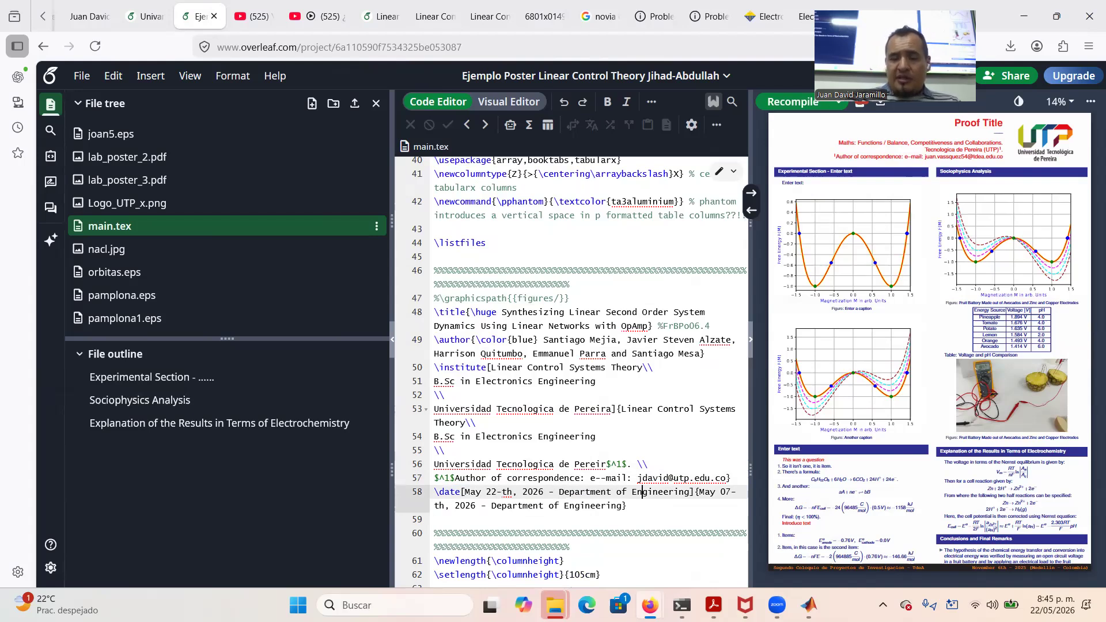
type("Electronic")
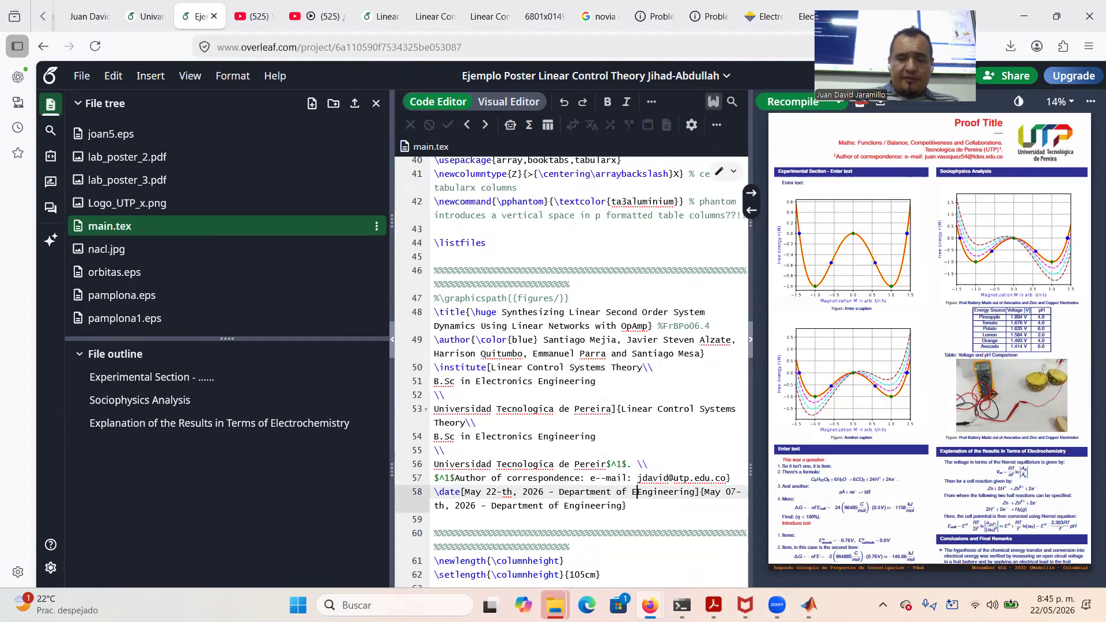
type("s")
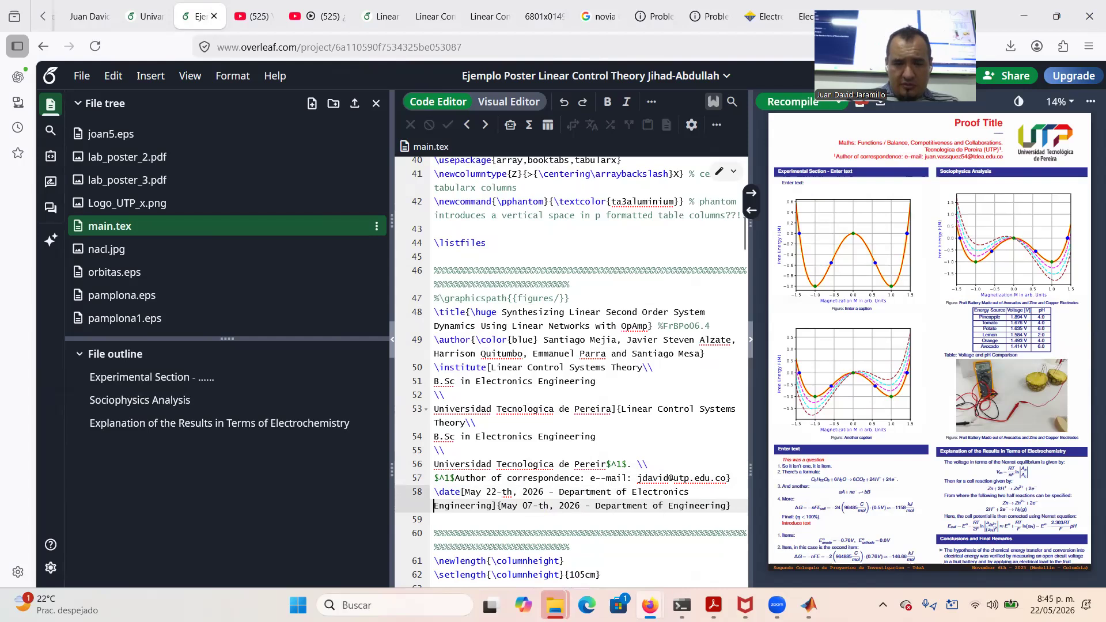
double_click(471, 492)
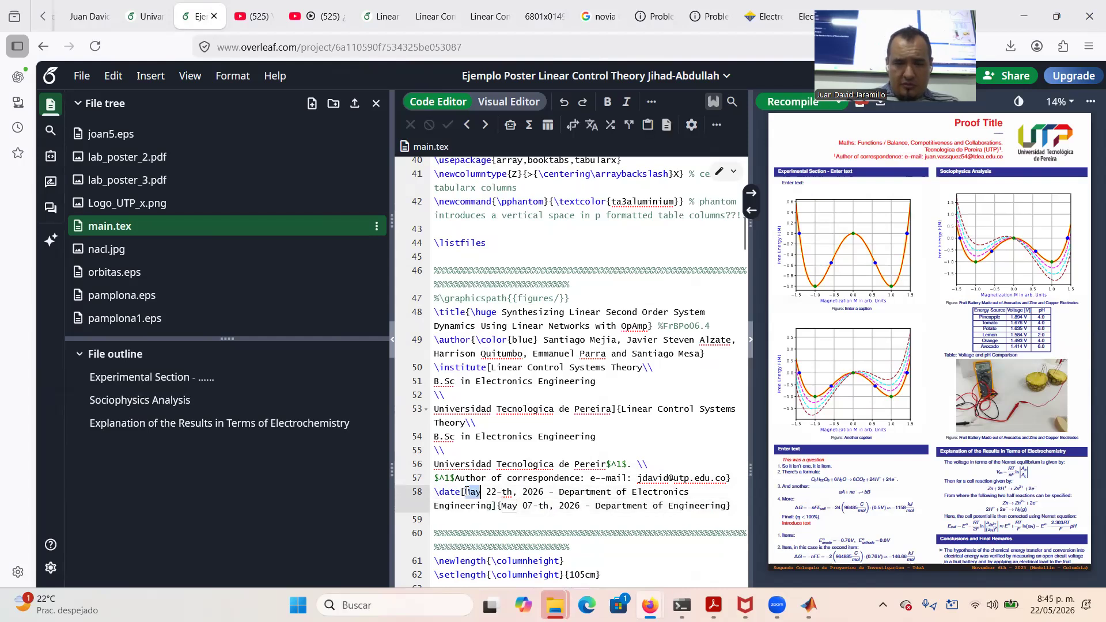
left_click_drag(468, 491, 495, 505)
key("ctrl+c")
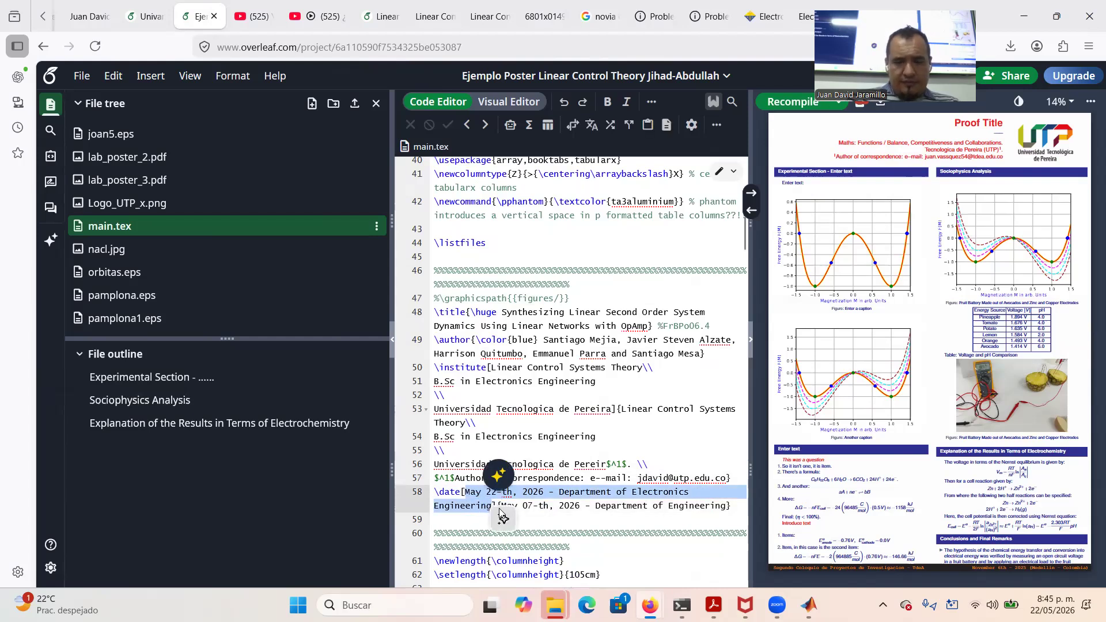
left_click(533, 506)
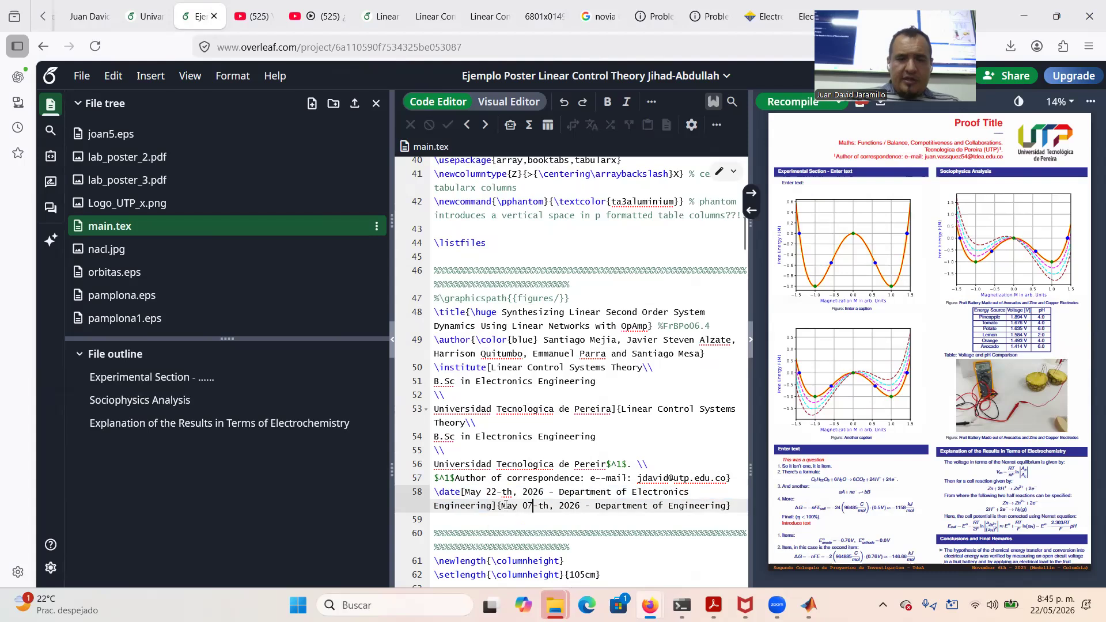
left_click_drag(501, 506, 730, 505)
key("ctrl+v")
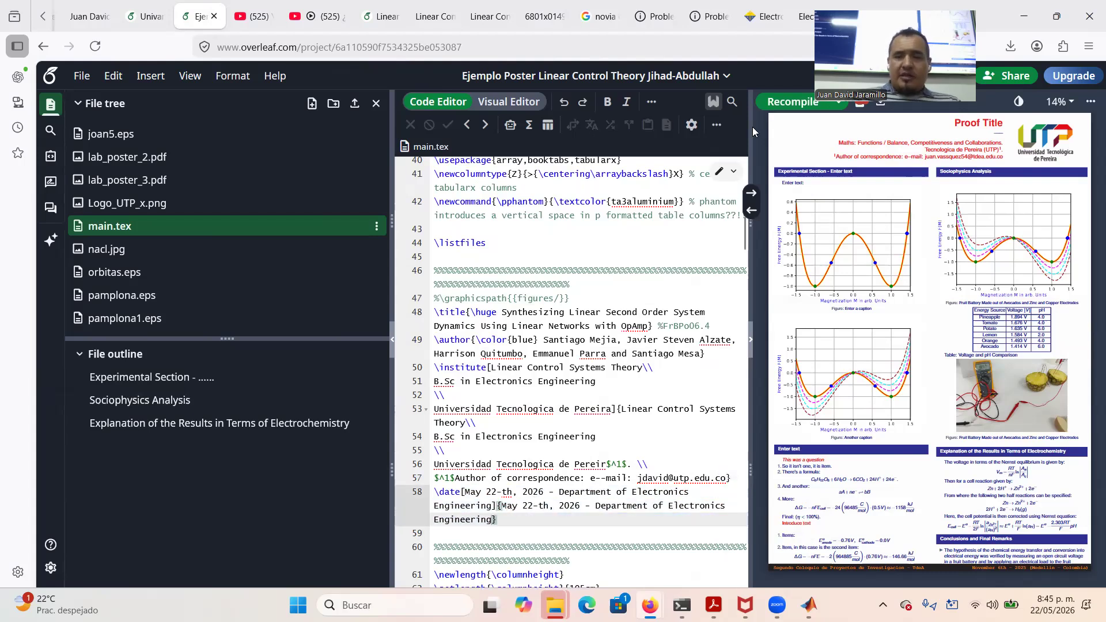
Recompile, then join the first institute's course line to the degree line with a comma
left_click(792, 111)
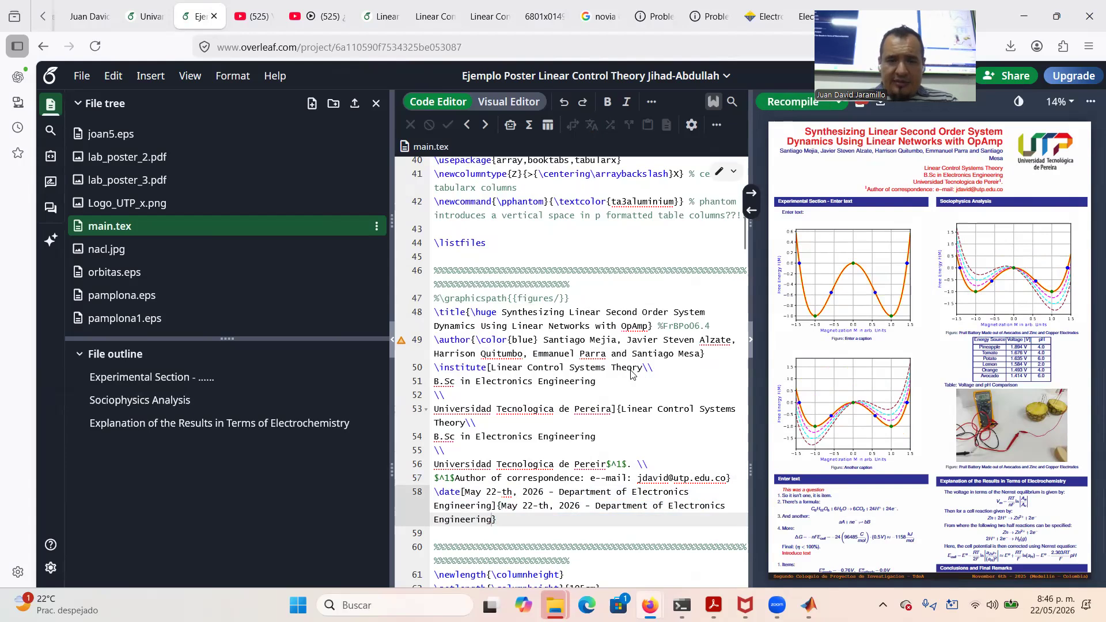
left_click(656, 368)
key("BackSpace")
key("BackSpace")
type(",")
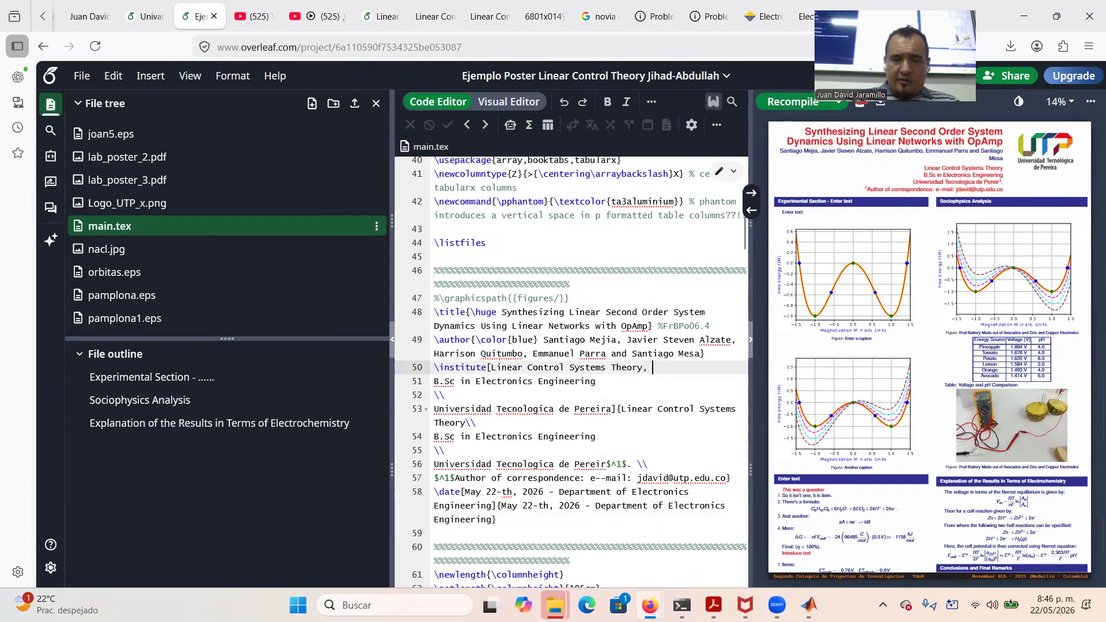
left_click(784, 107)
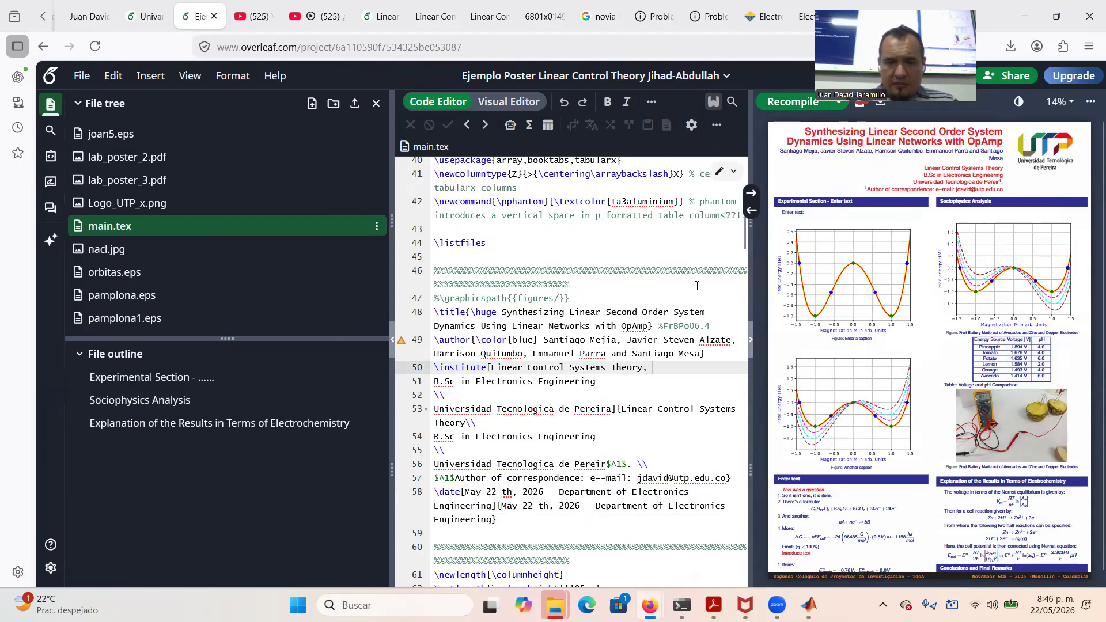
Join the second institute's course and degree lines with a comma and recompile the preview
left_click(434, 381)
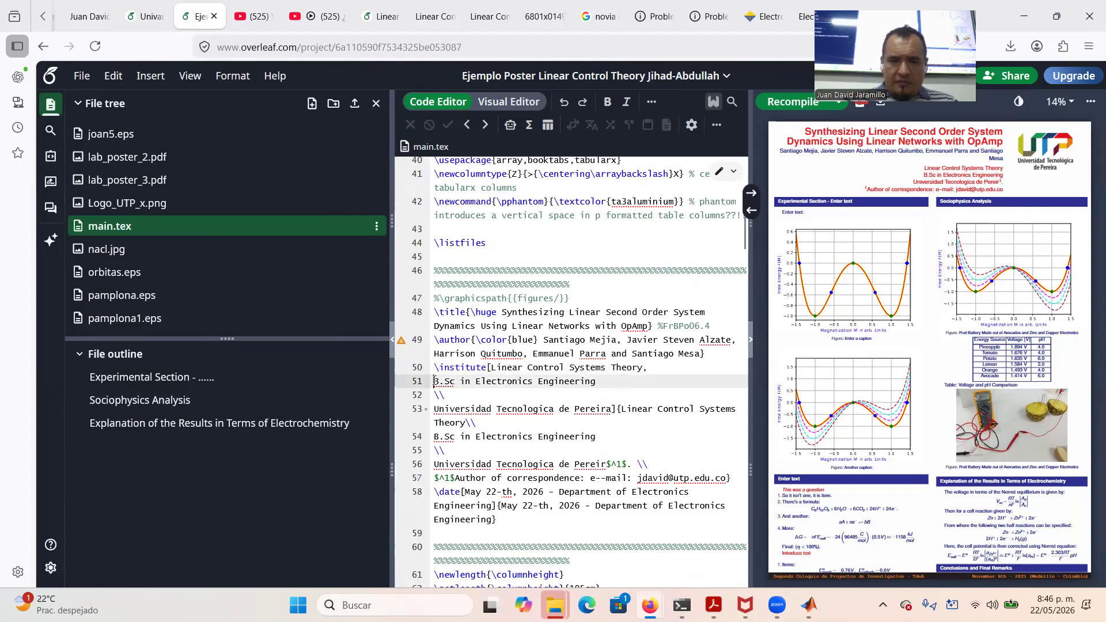
left_click(483, 424)
key("BackSpace")
key("BackSpace")
key("Delete")
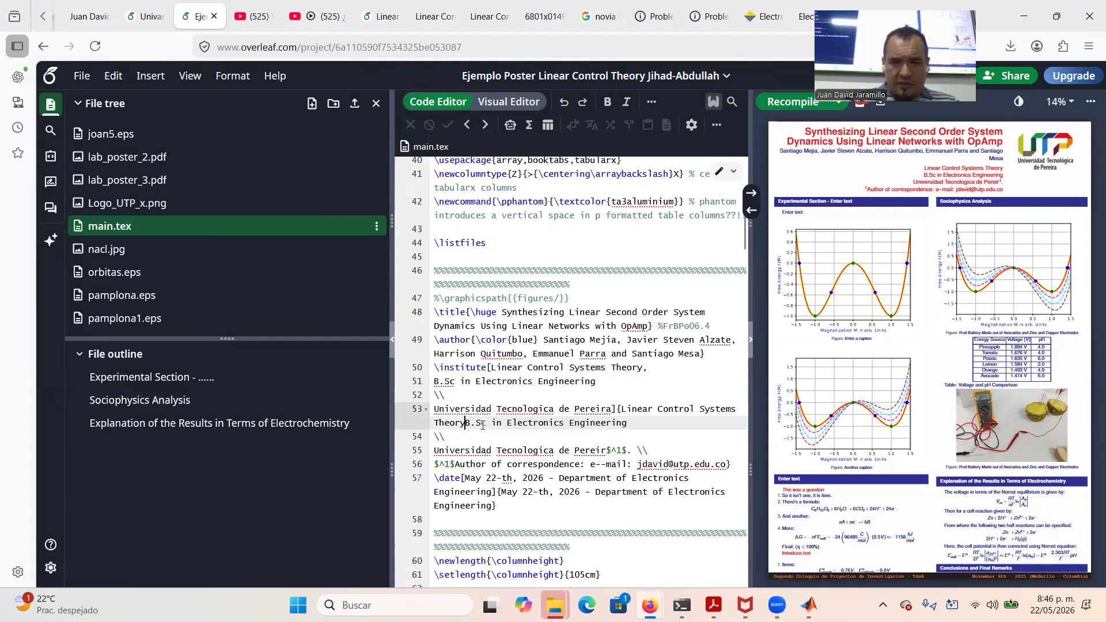
type(",")
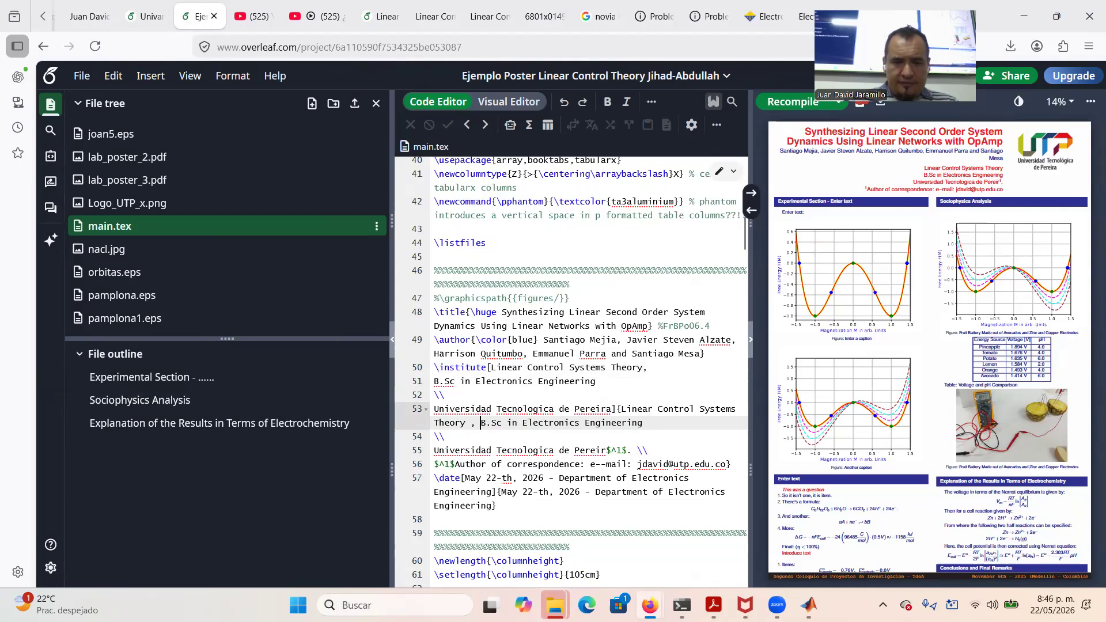
left_click(798, 108)
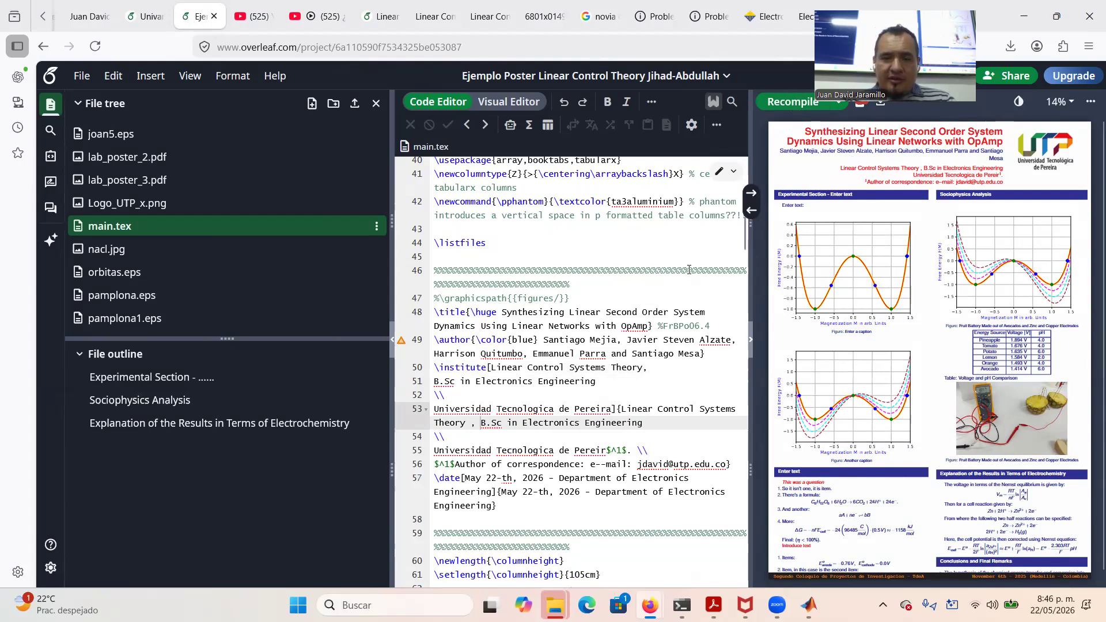
Delete one author's middle name and correct 'Pereir' to 'Pereira' on line 55
left_click_drag(699, 339, 663, 340)
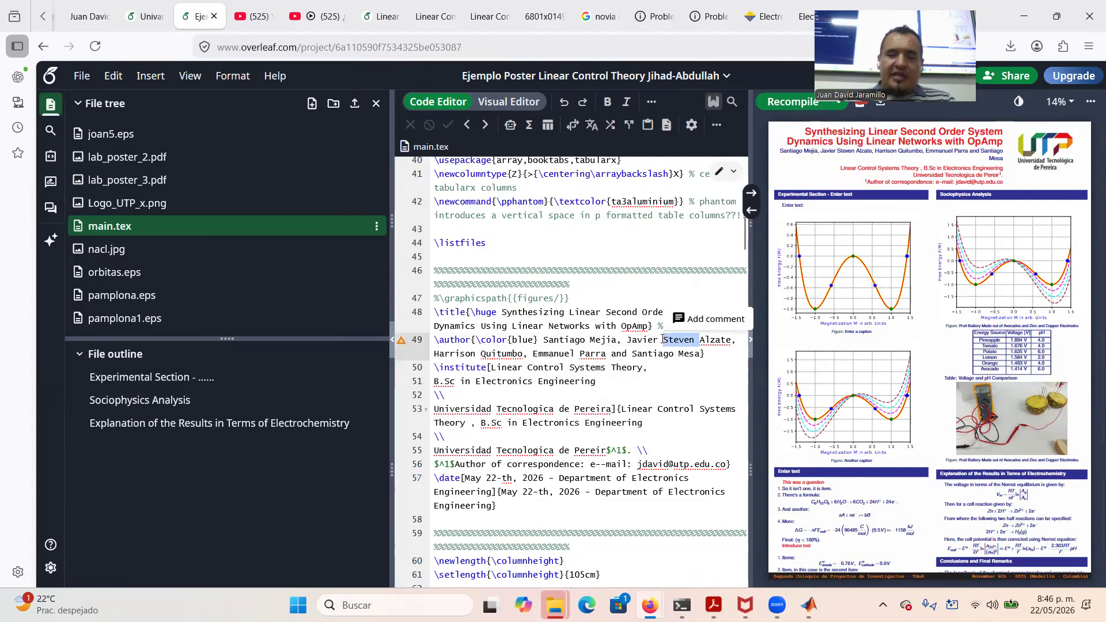
key("BackSpace")
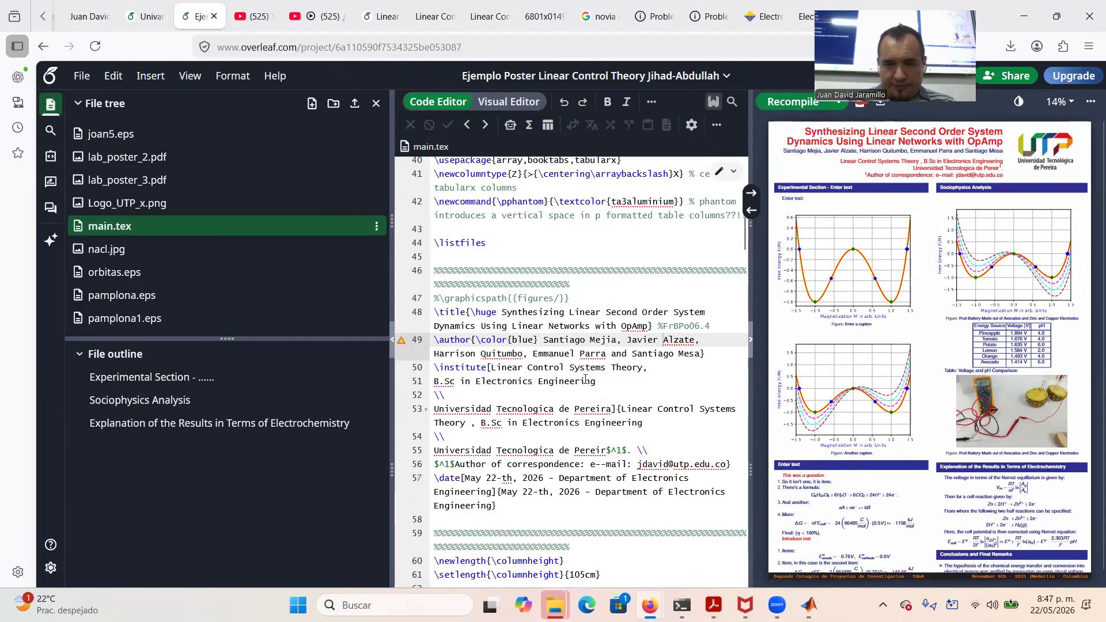
left_click(606, 449)
type("a")
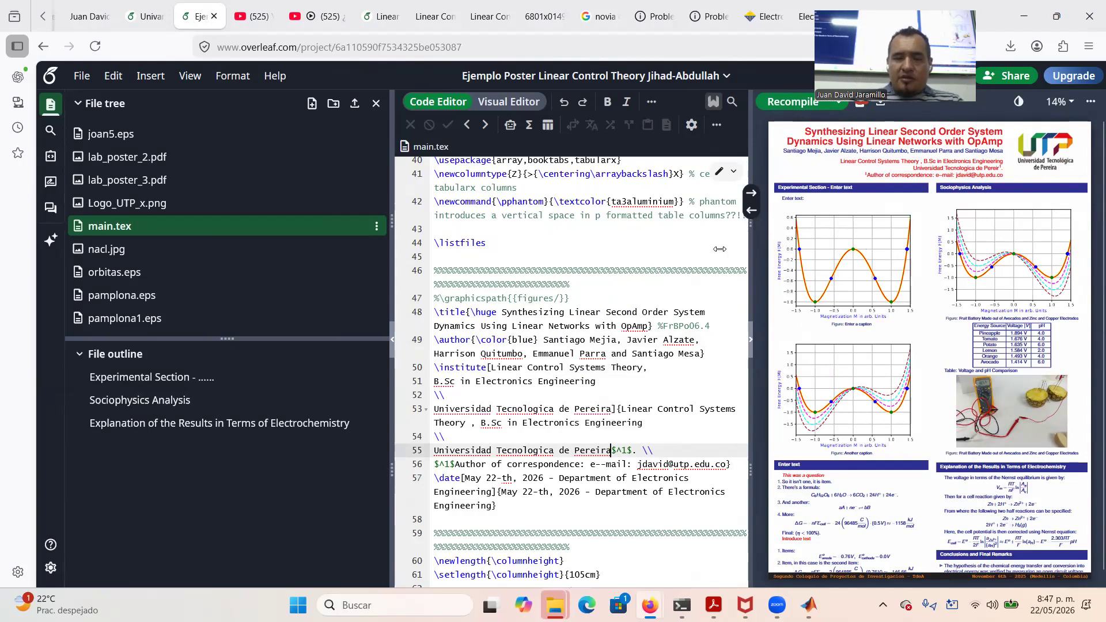
Retitle the line-79 section 'Mathematical Model - Linear Second Order System' and copy that title
scroll(600, 377, "down", 3)
scroll(599, 377, "down", 6)
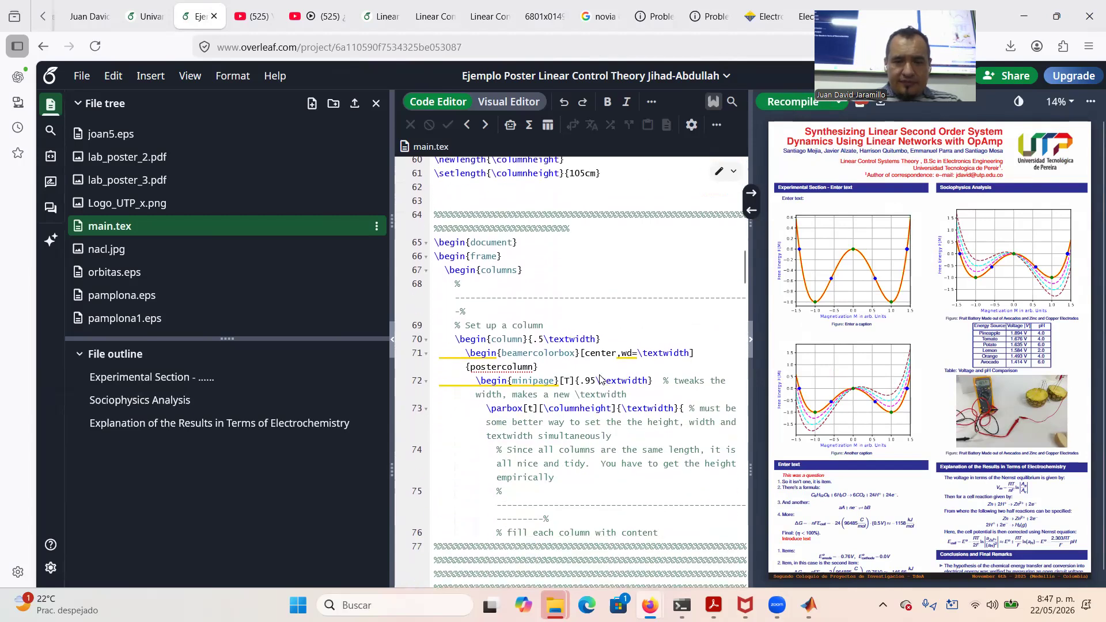
scroll(599, 378, "down", 3)
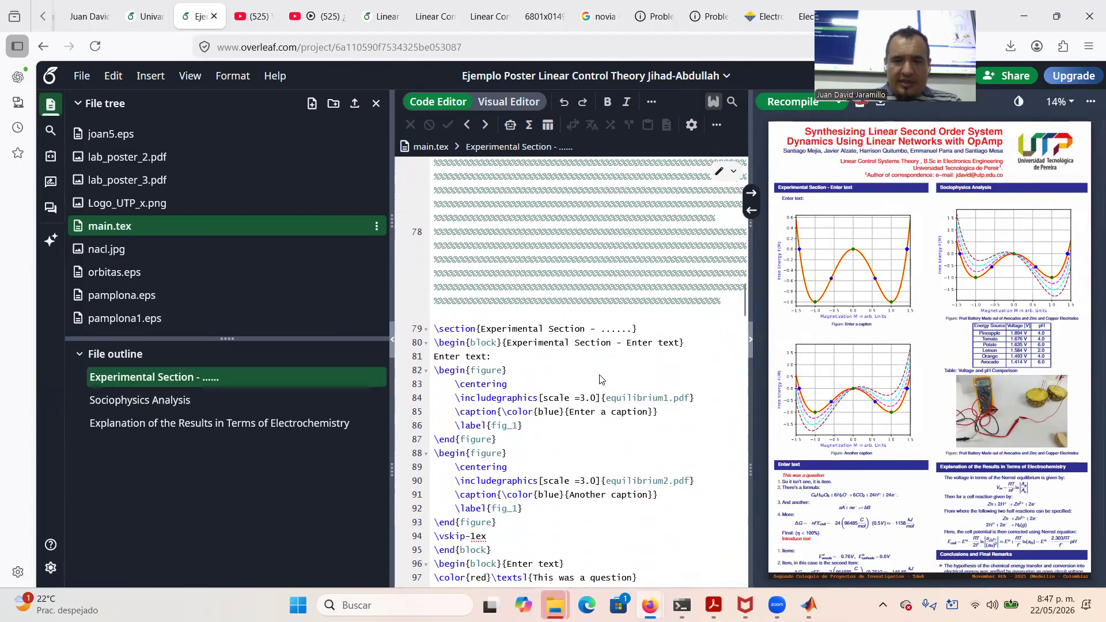
left_click_drag(482, 334, 633, 336)
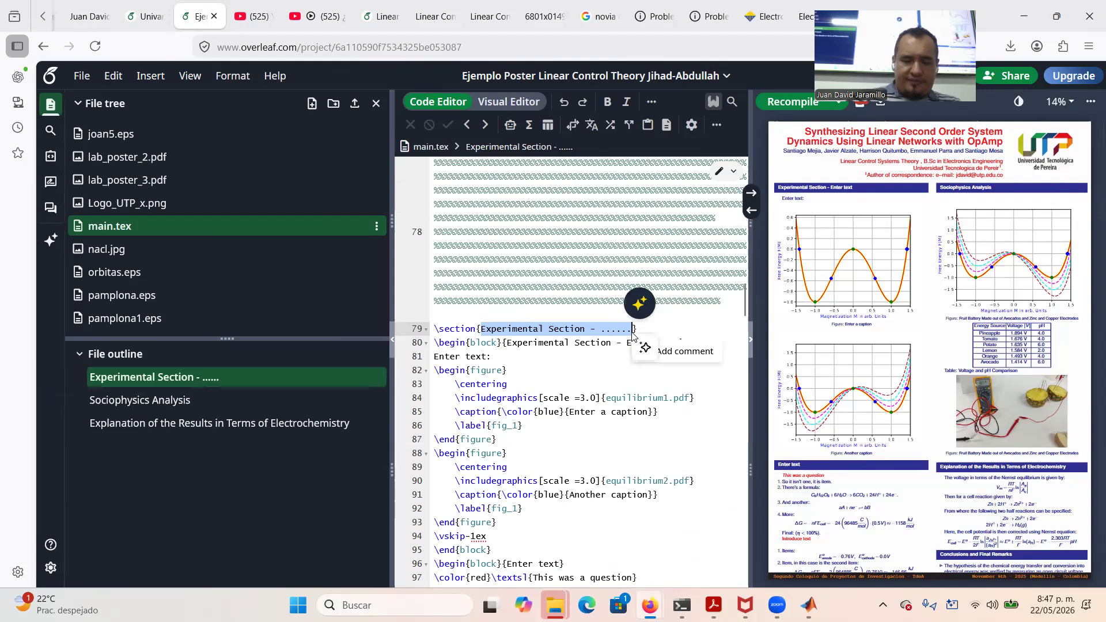
type("Mat")
type("hematical")
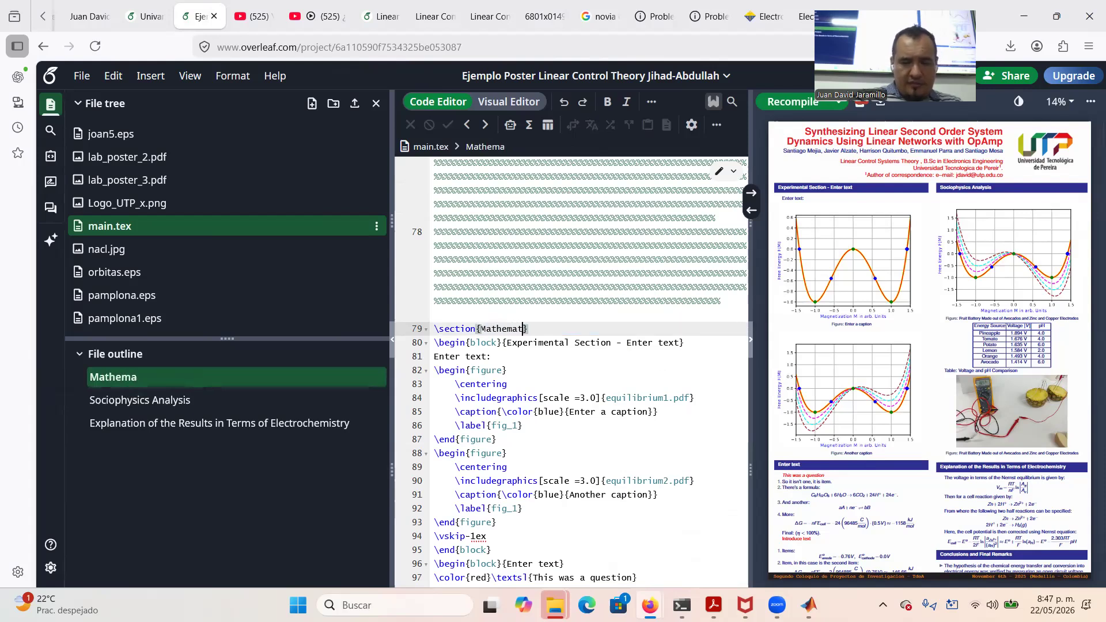
type(" Model")
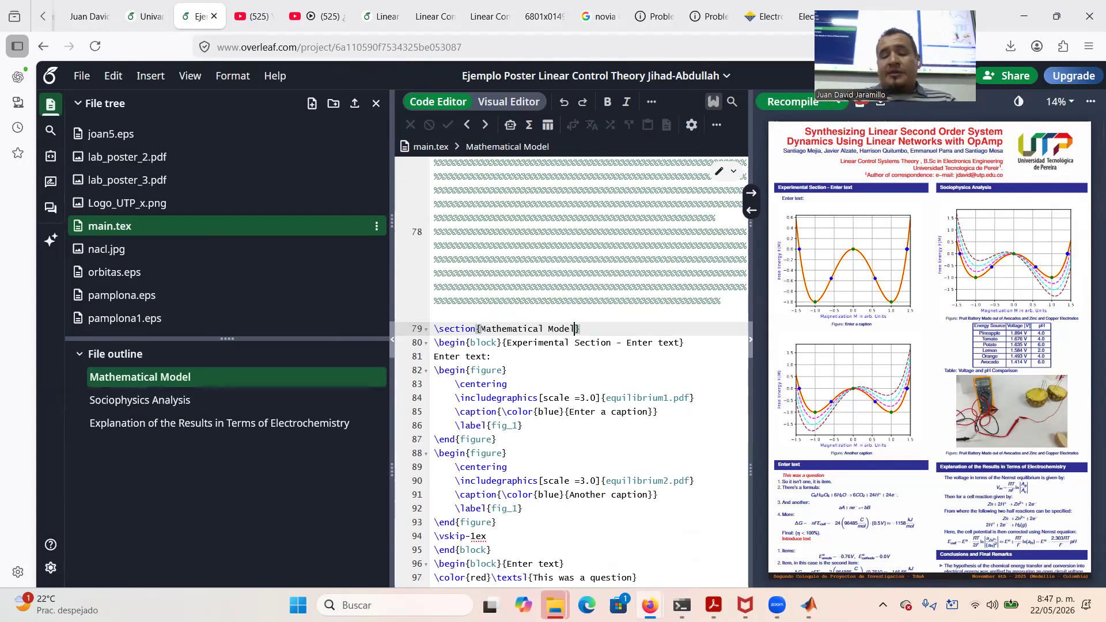
type("- Linear")
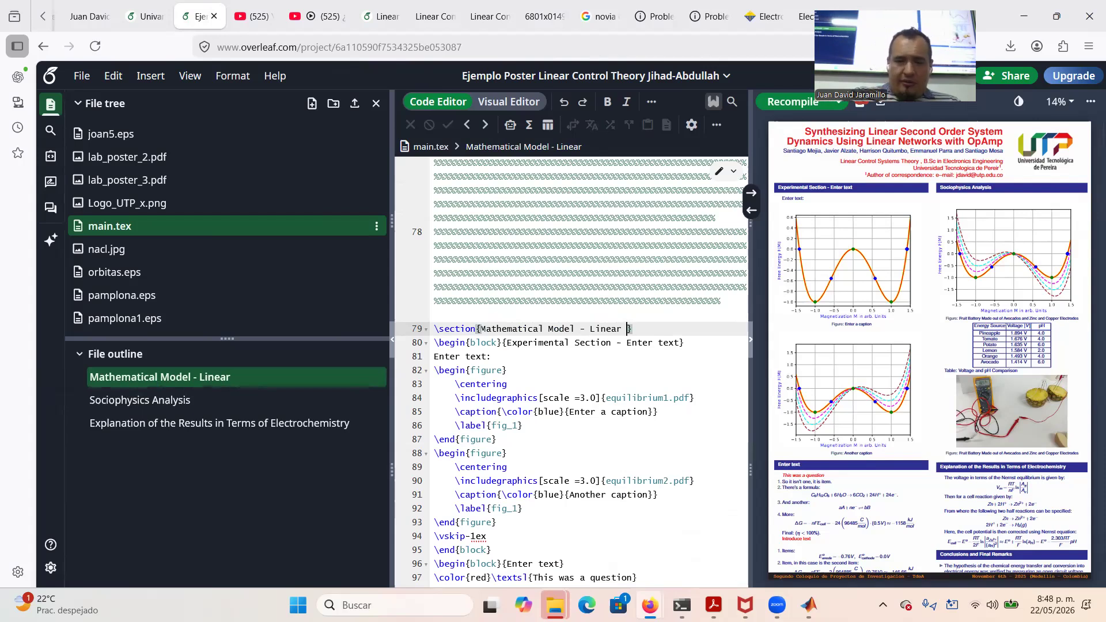
type("Sys")
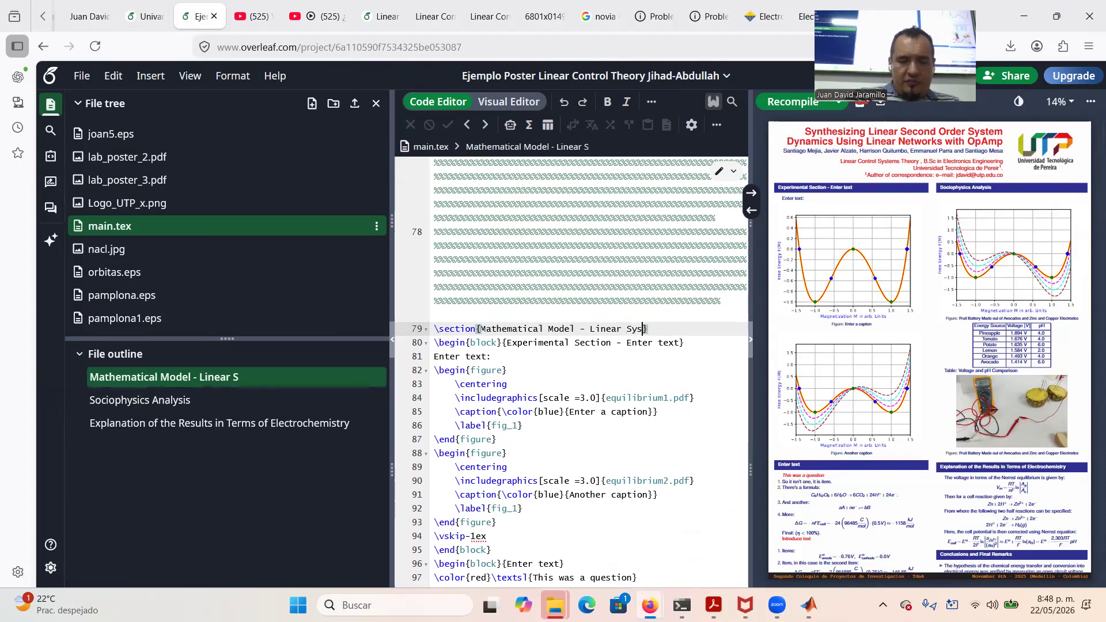
key("BackSpace")
type("e")
type("cond Order")
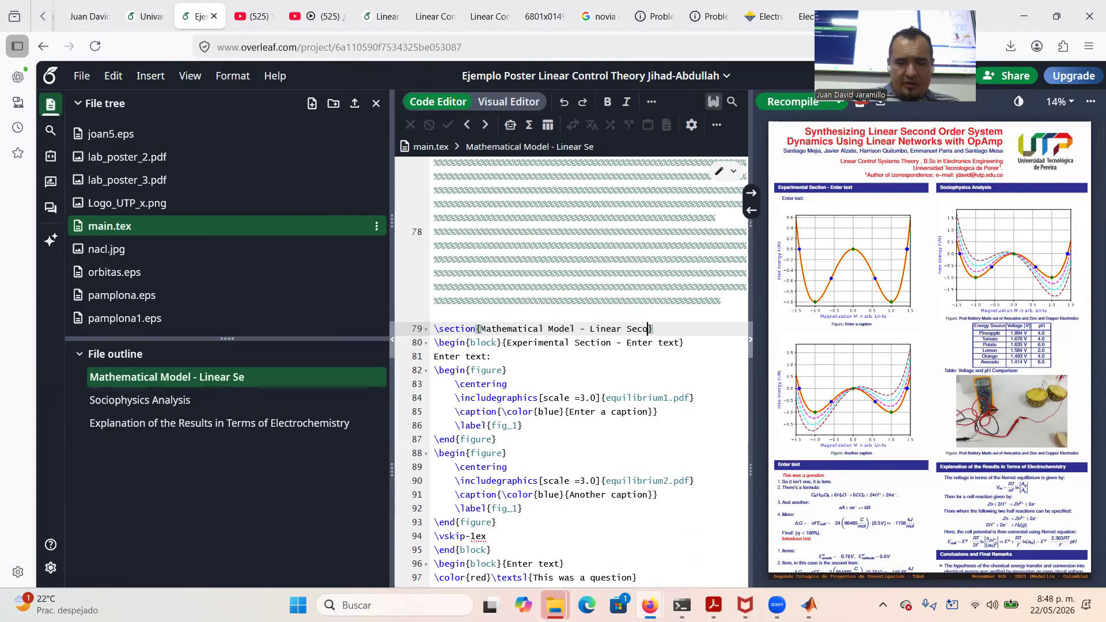
type(" Syste")
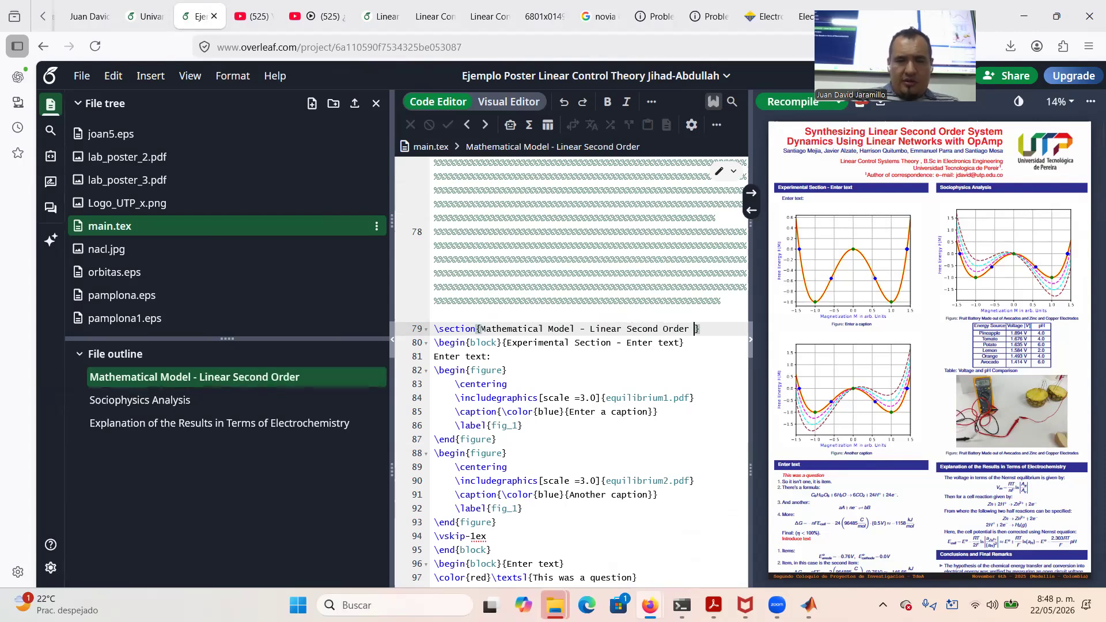
type("m")
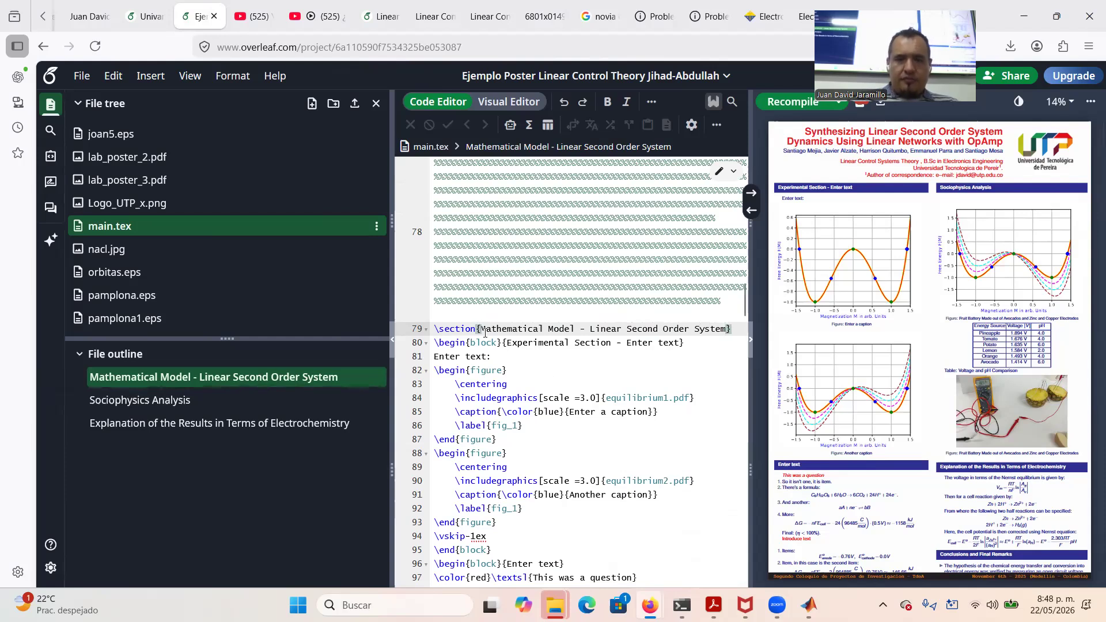
double_click(498, 328)
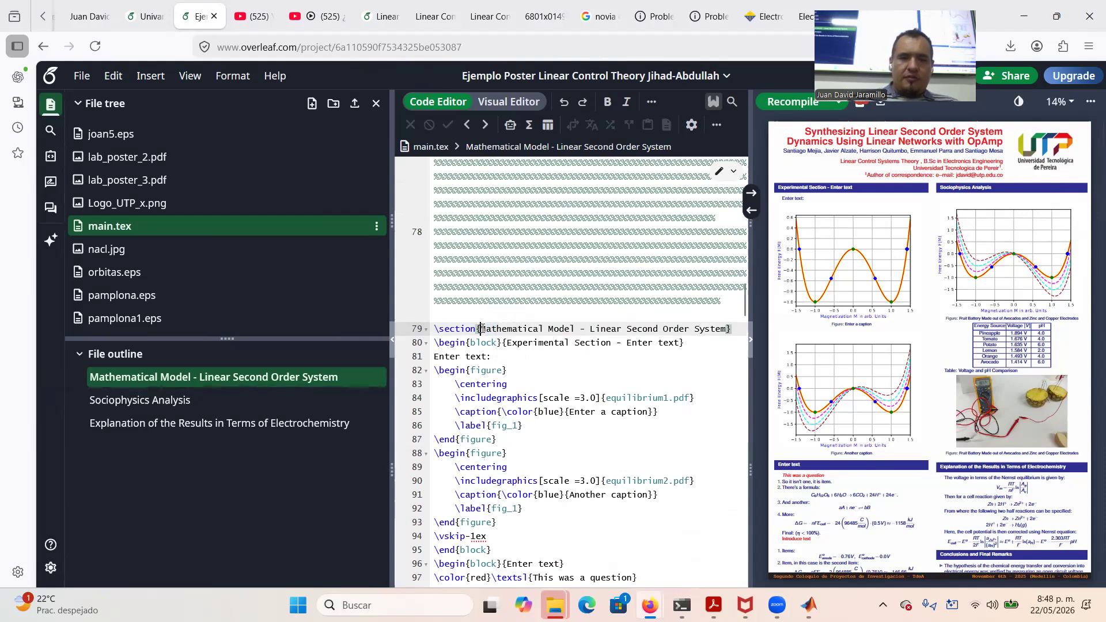
left_click_drag(507, 327, 725, 329)
key("ctrl+c")
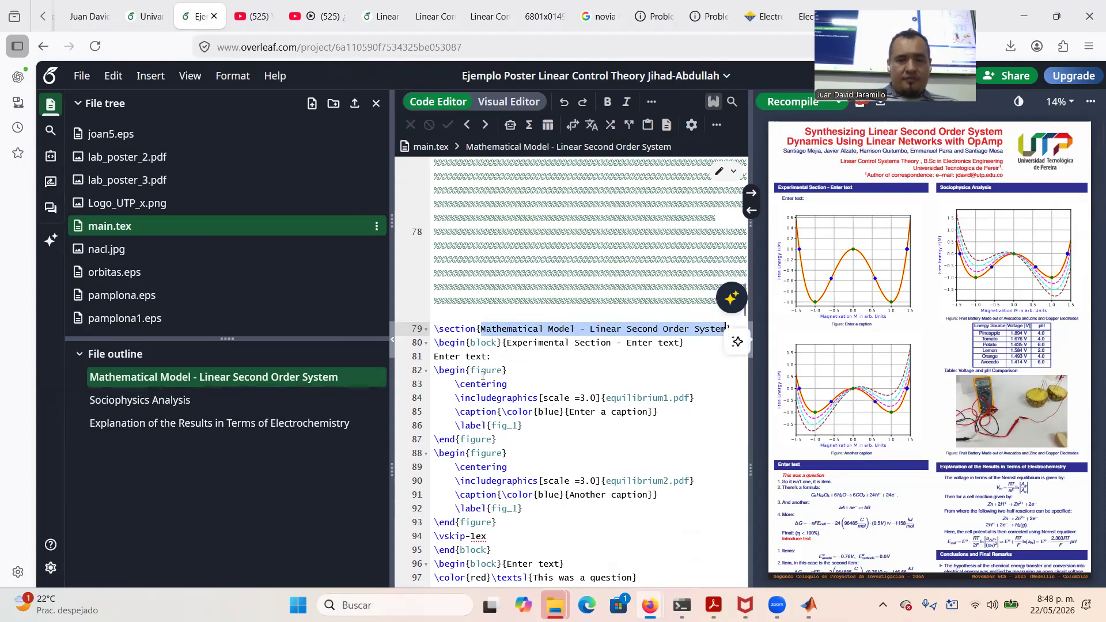
left_click_drag(507, 343, 679, 351)
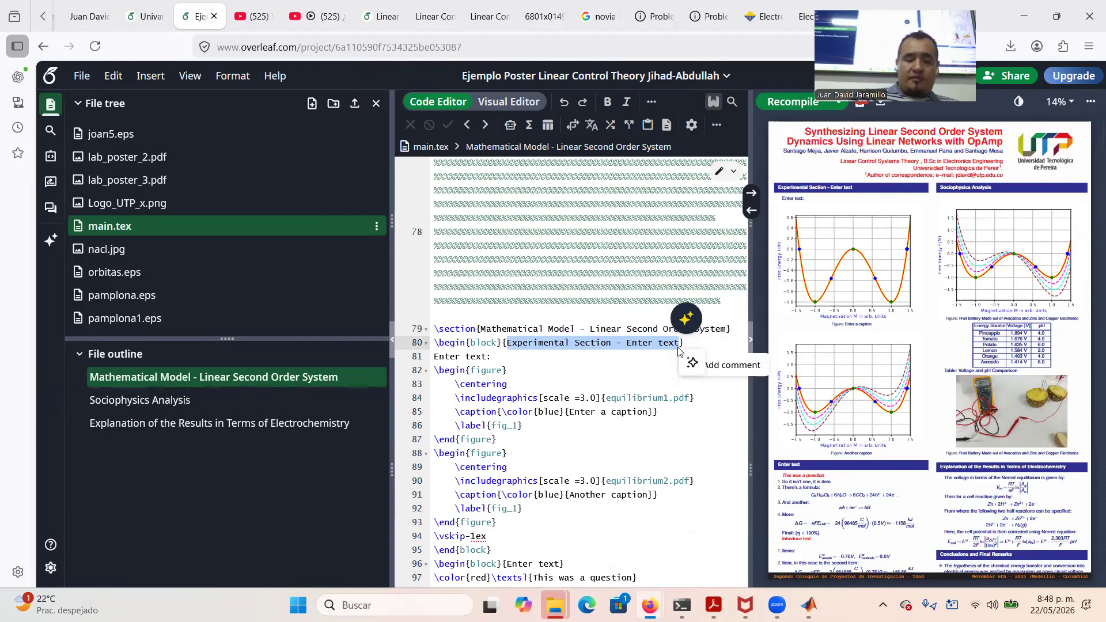
Paste the section title as the block heading and replace 'Enter text:' with the second-order system intro sentence
key("BackSpace")
key("ctrl+v")
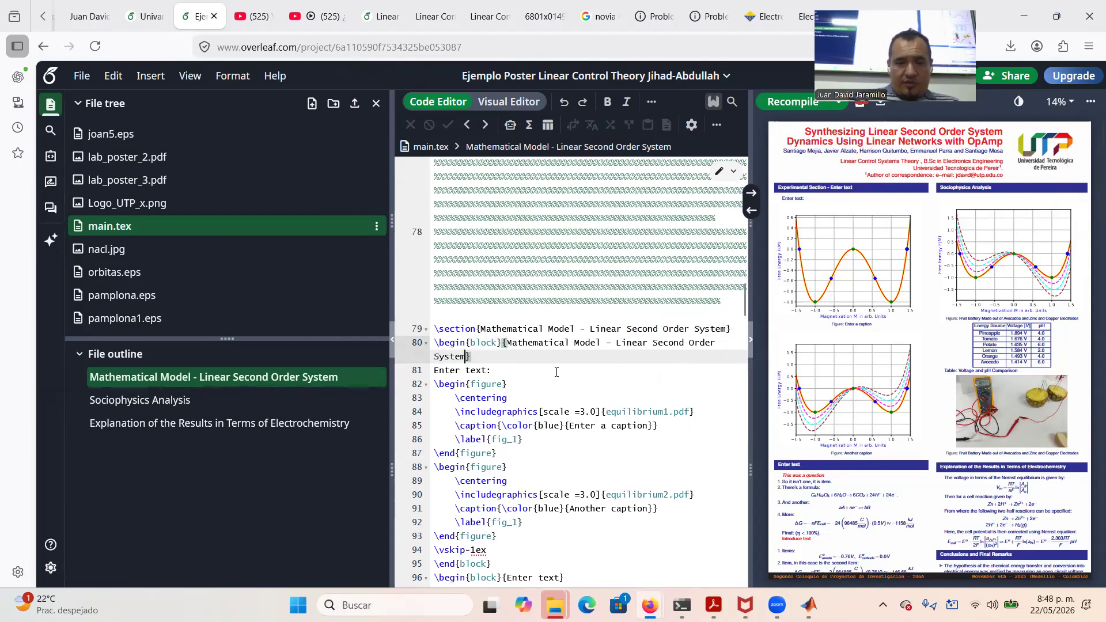
left_click_drag(490, 372, 435, 369)
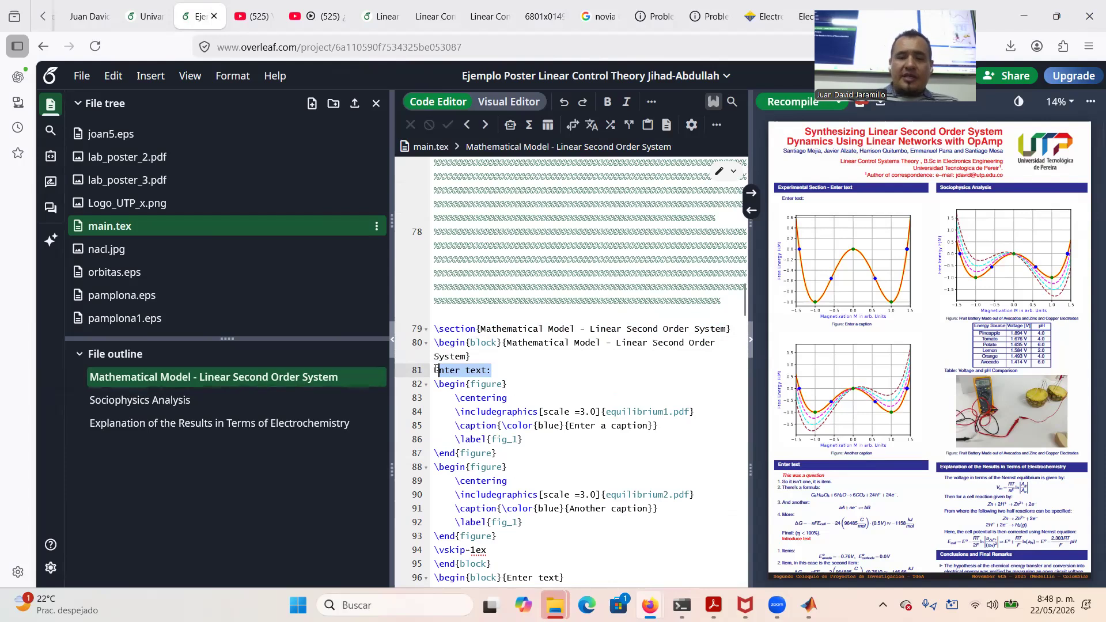
type("Consider a ")
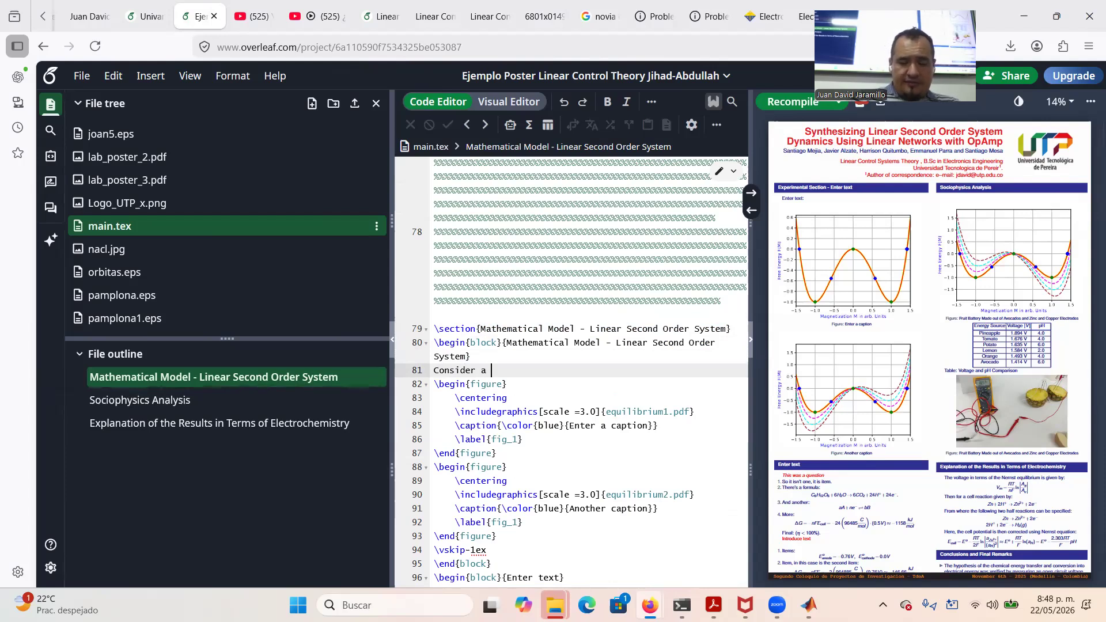
type("line")
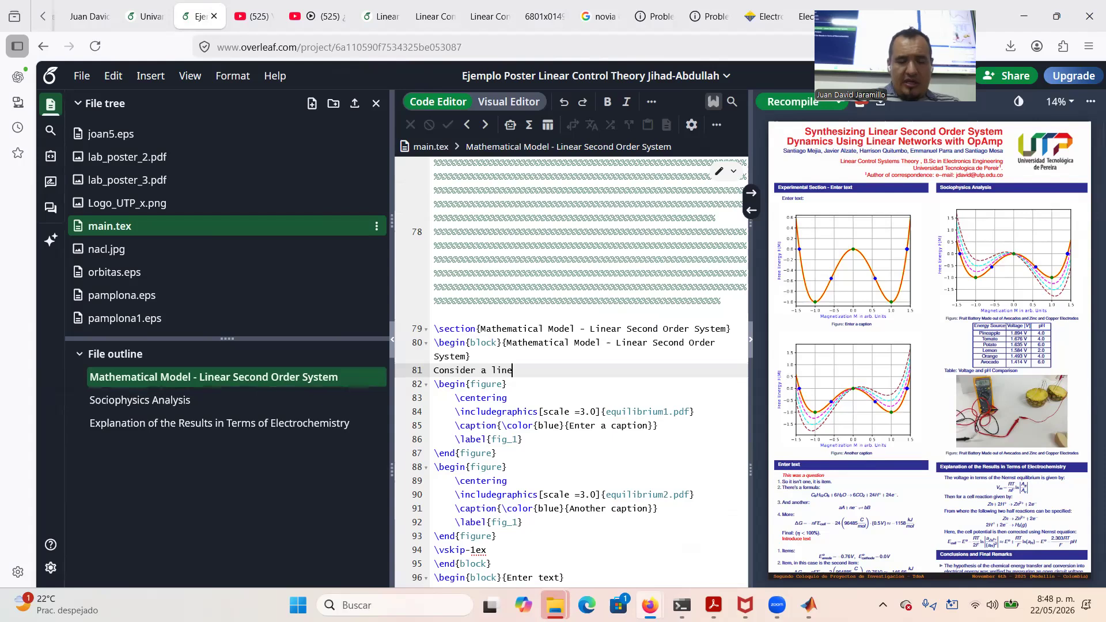
type("ar differen")
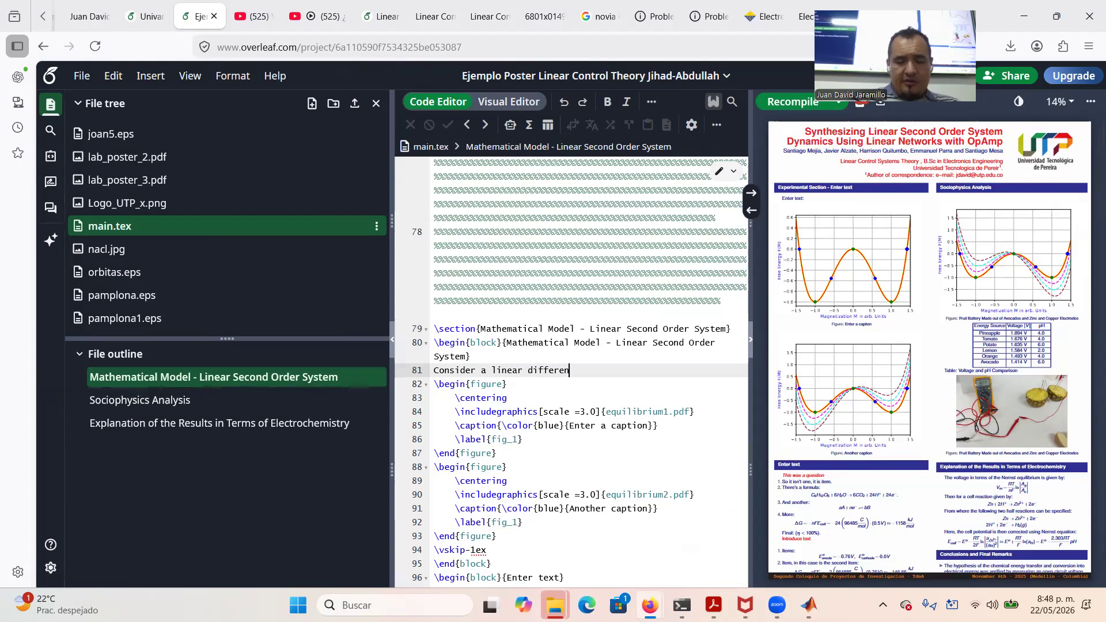
type("tial equa")
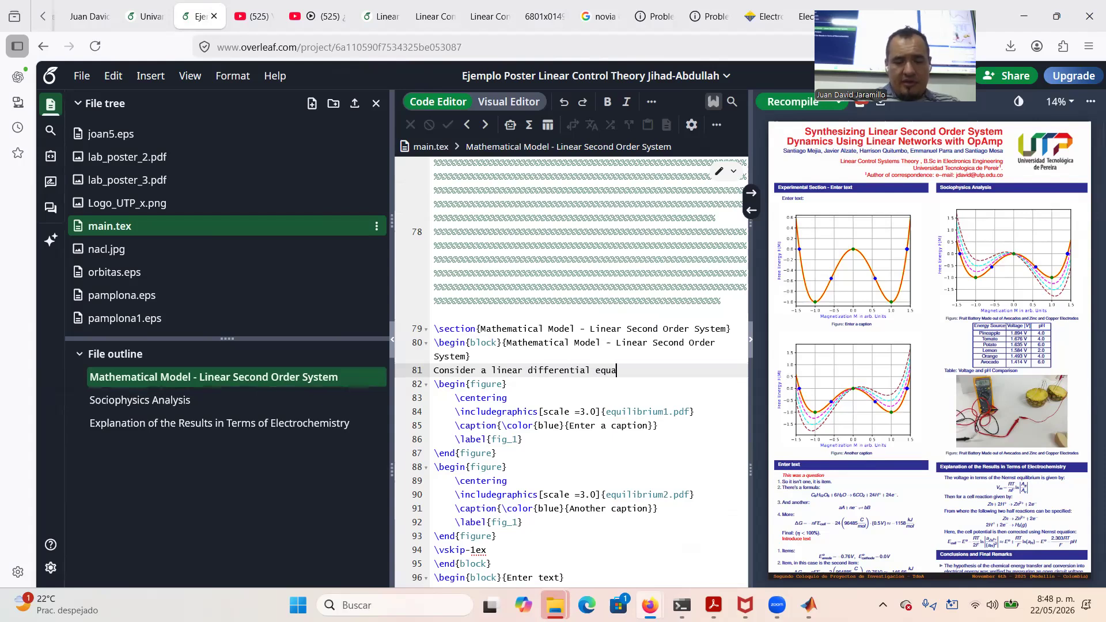
type("tion repres")
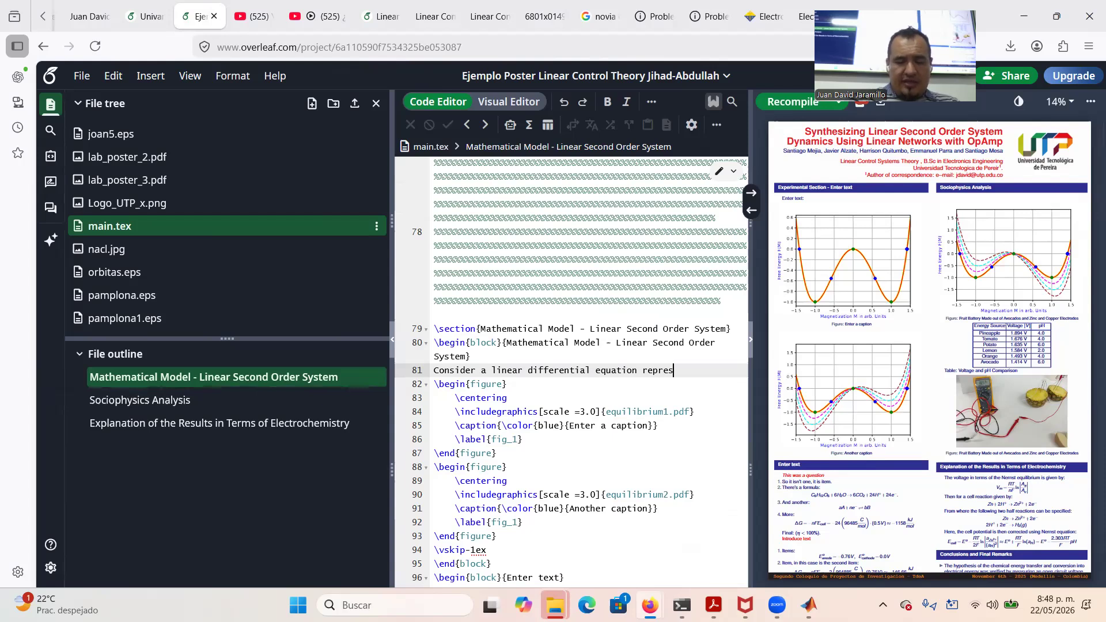
type("enting a s")
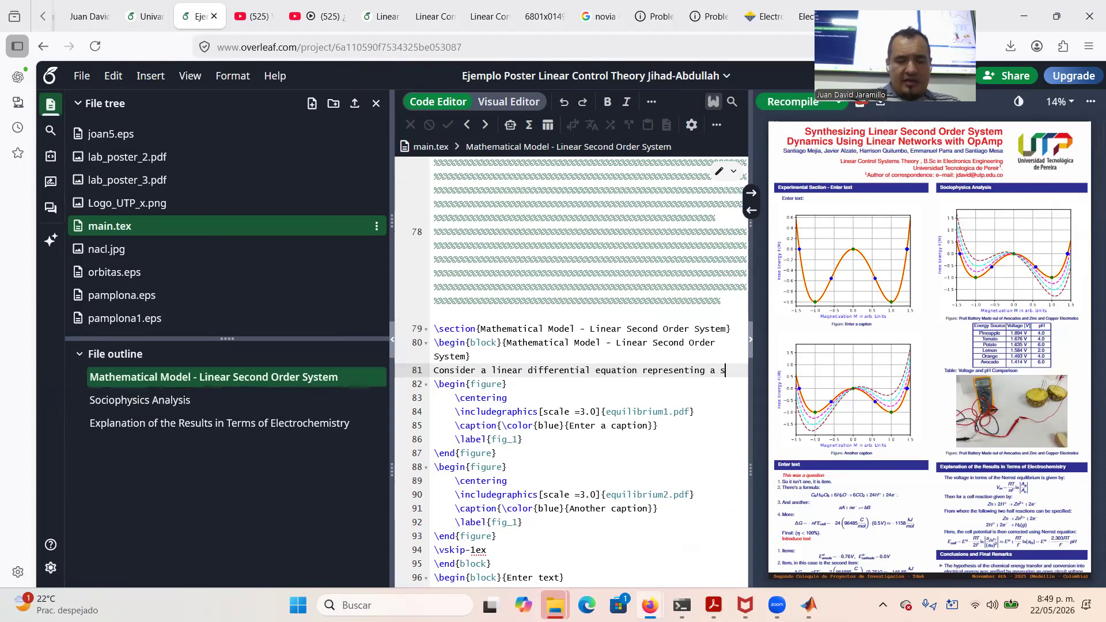
type("econd order sy")
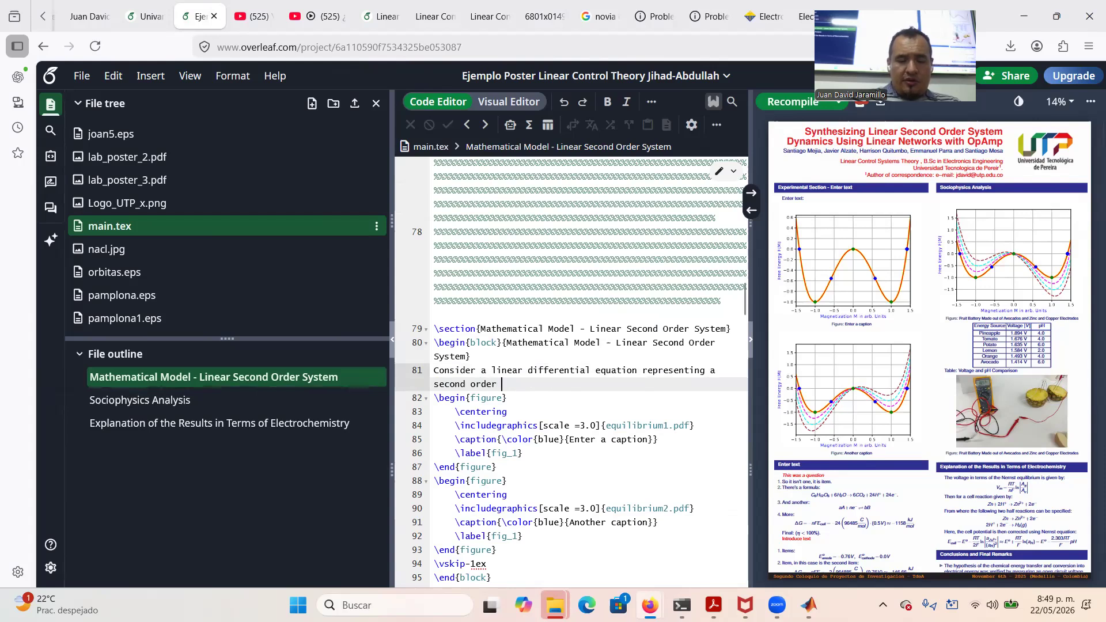
key("BackSpace")
key("BackSpace")
type("dynamical system")
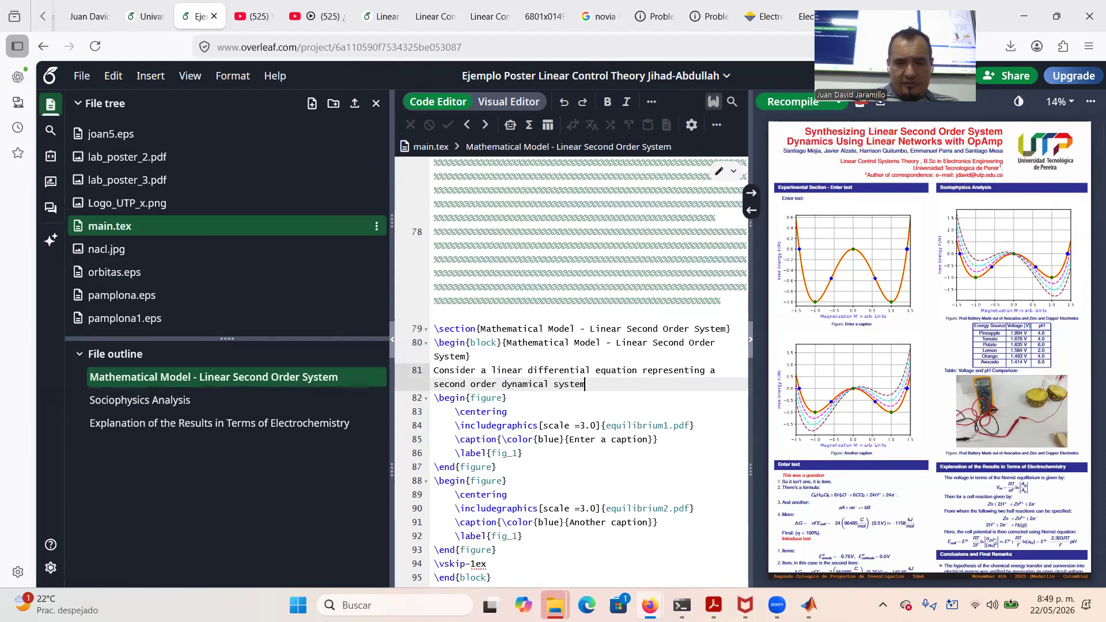
type(", give")
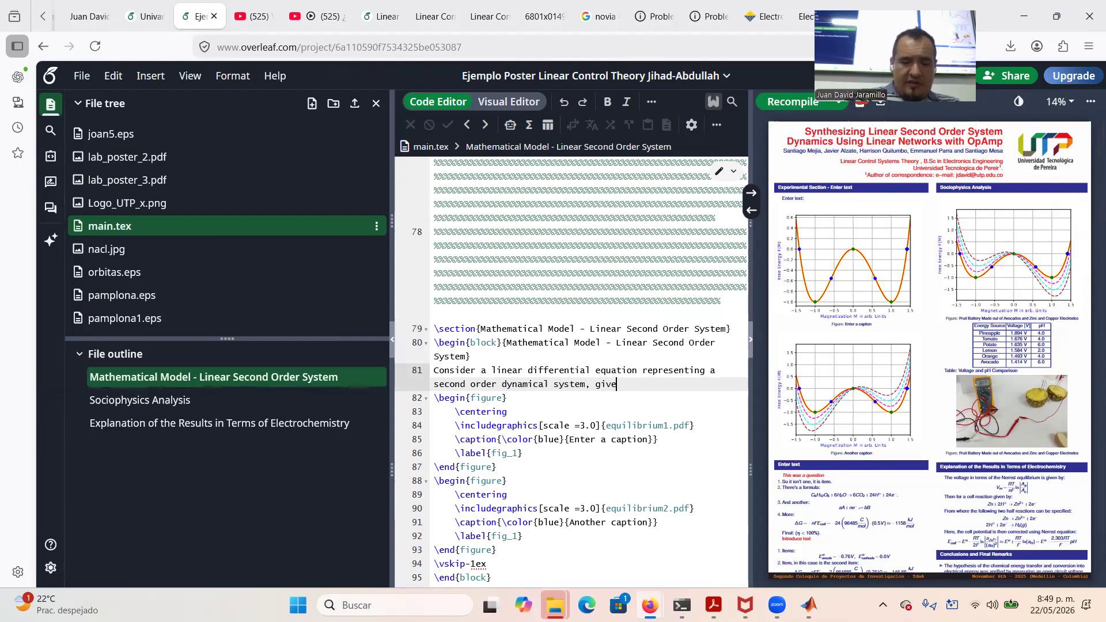
type("n by:")
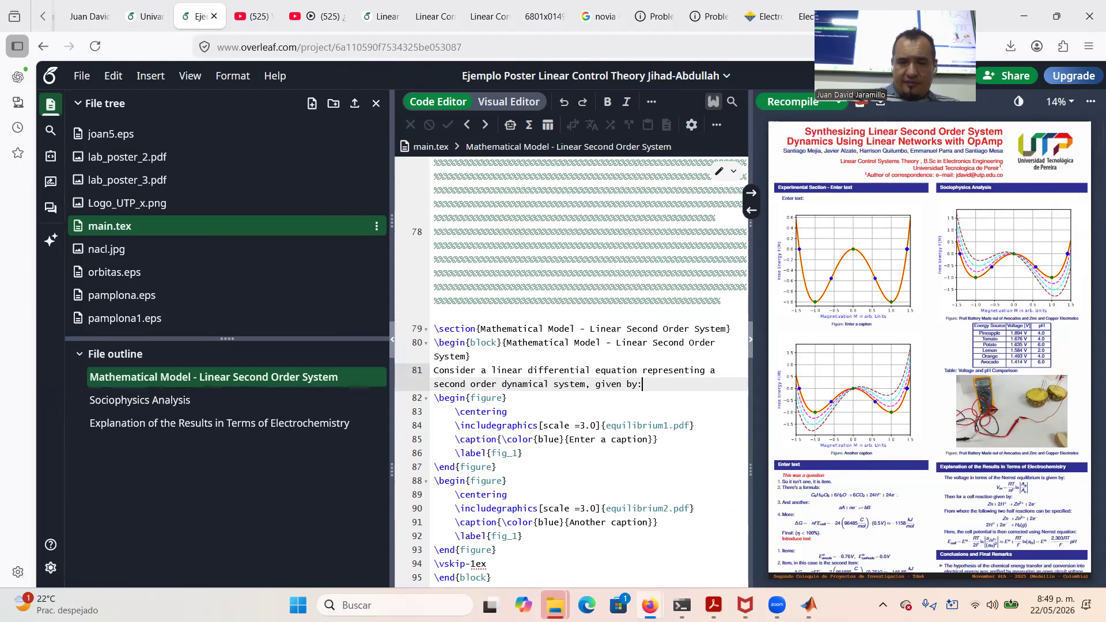
key("Return")
Open a $$ display-math block and type \ddot{x}(t) inside it
type("$$")
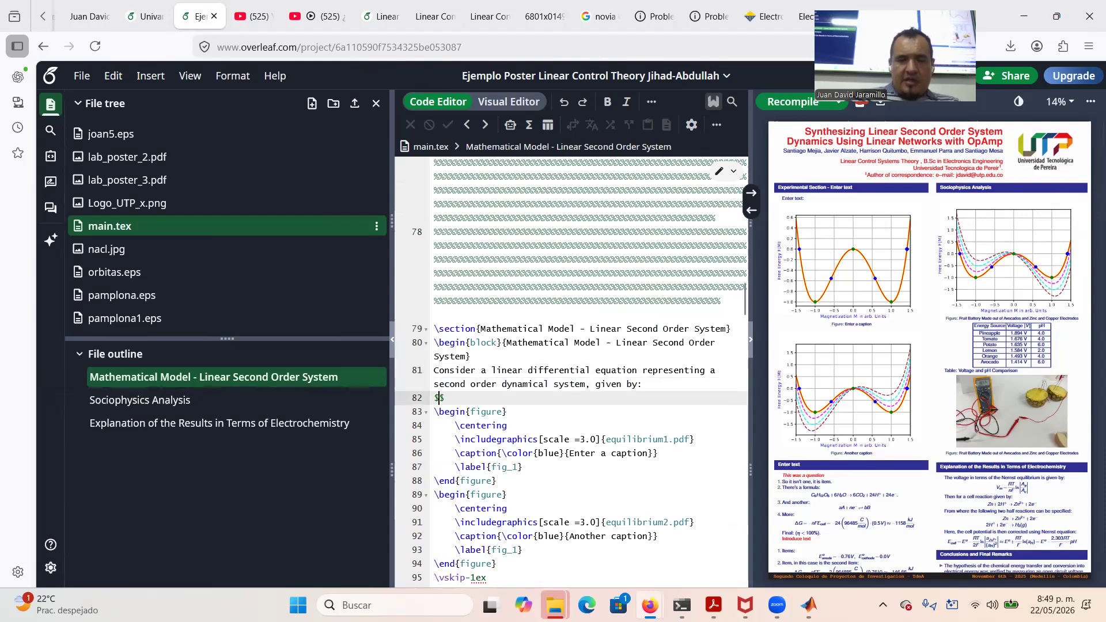
key("Return")
key("Return")
key("Up")
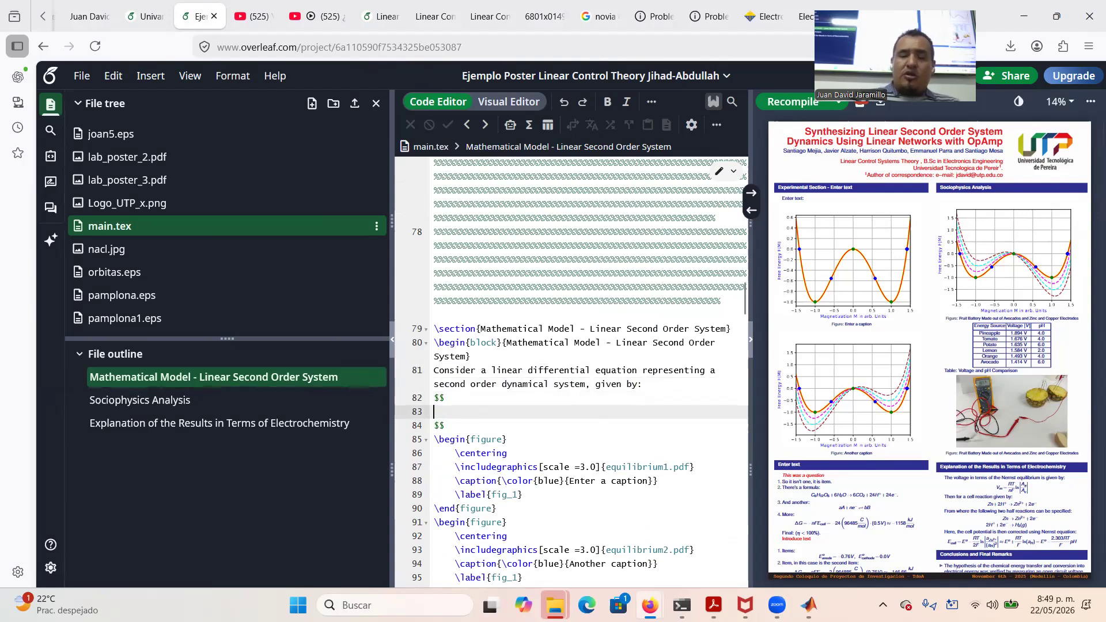
type("\\ddot")
key("Return")
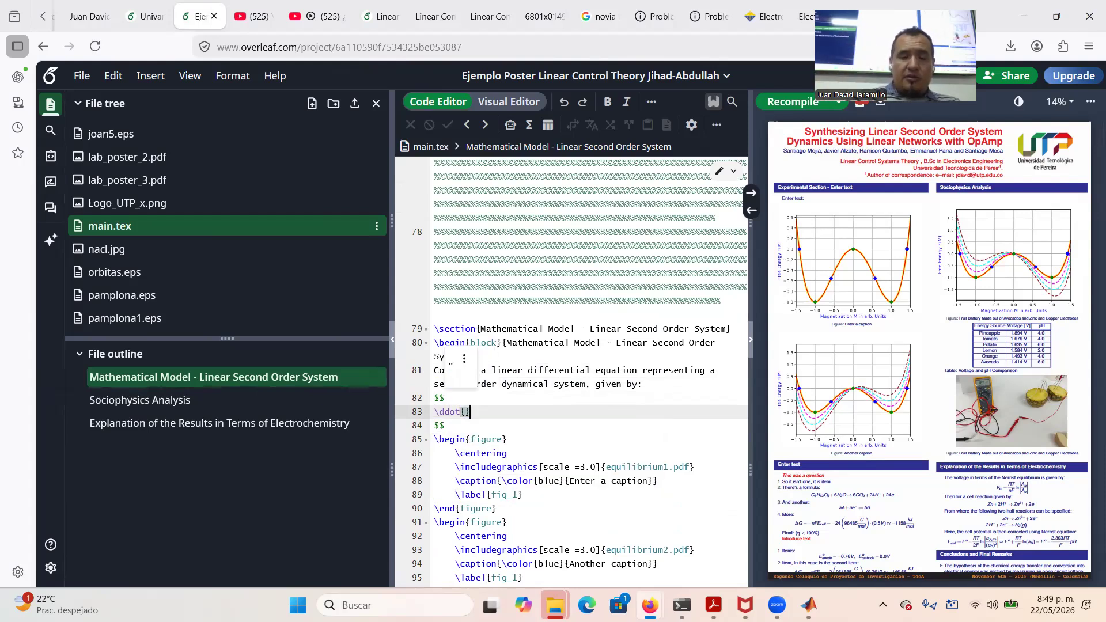
type("x}()")
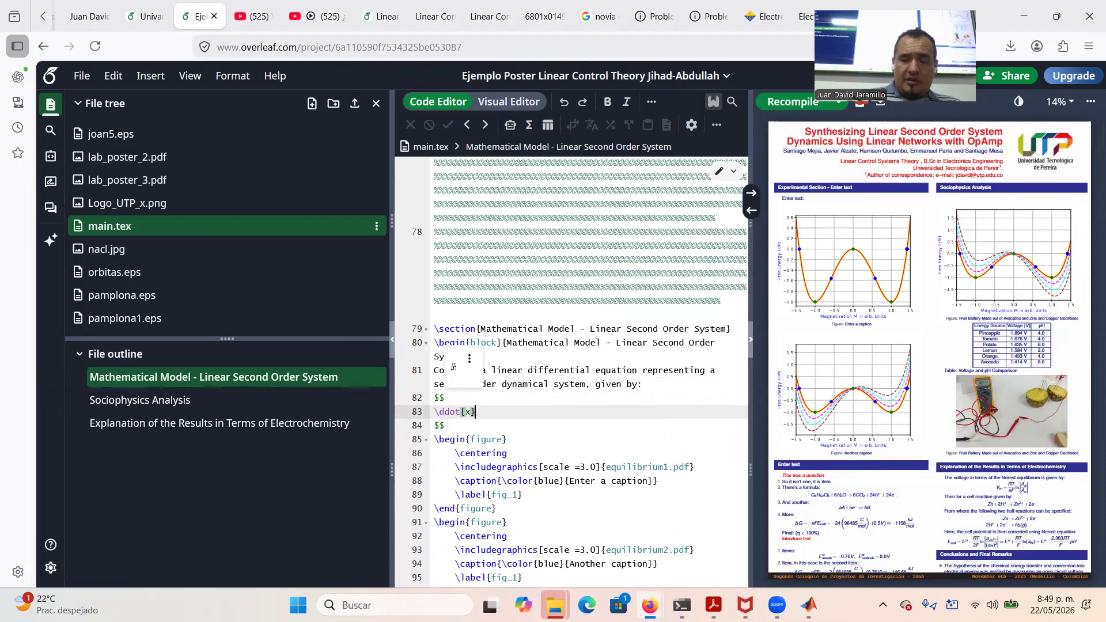
key("Left")
type("t")
key("Right")
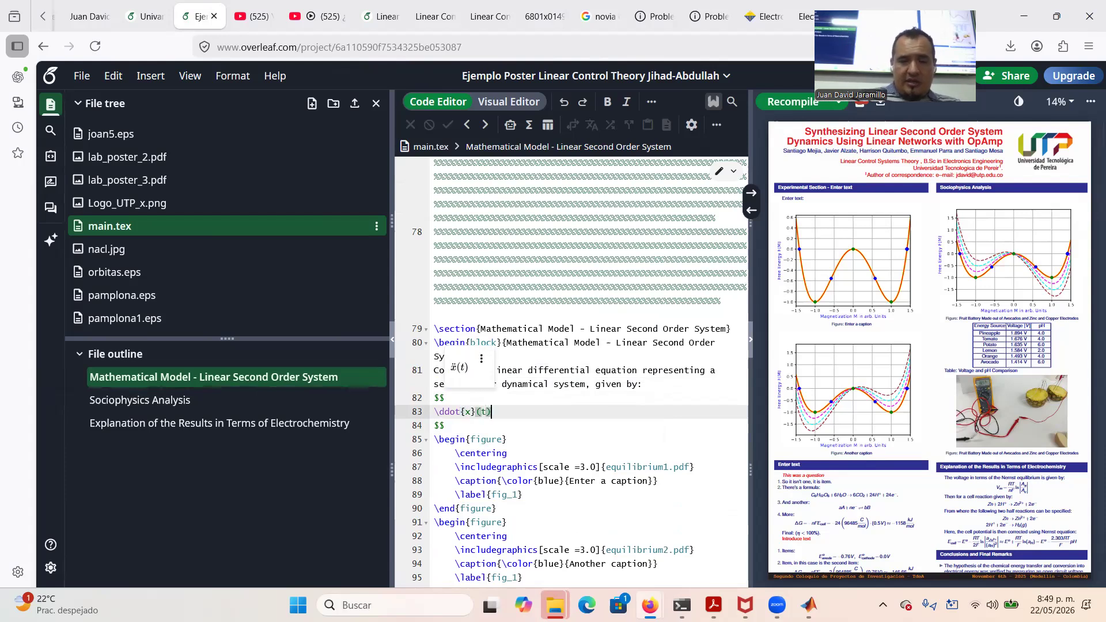
Finish the equation with +2\gamma\omega_{0}\dot{x}(t)+\omega_{0}^{2}x(t)=u(t), then begin an itemize environment below it
type("+2\\")
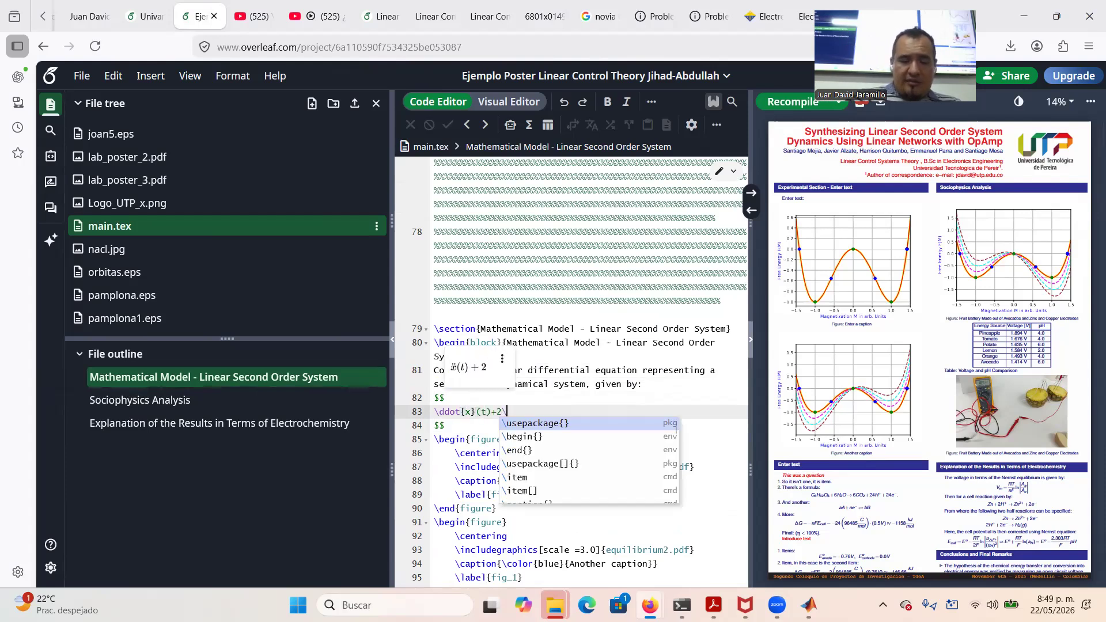
type("gamma")
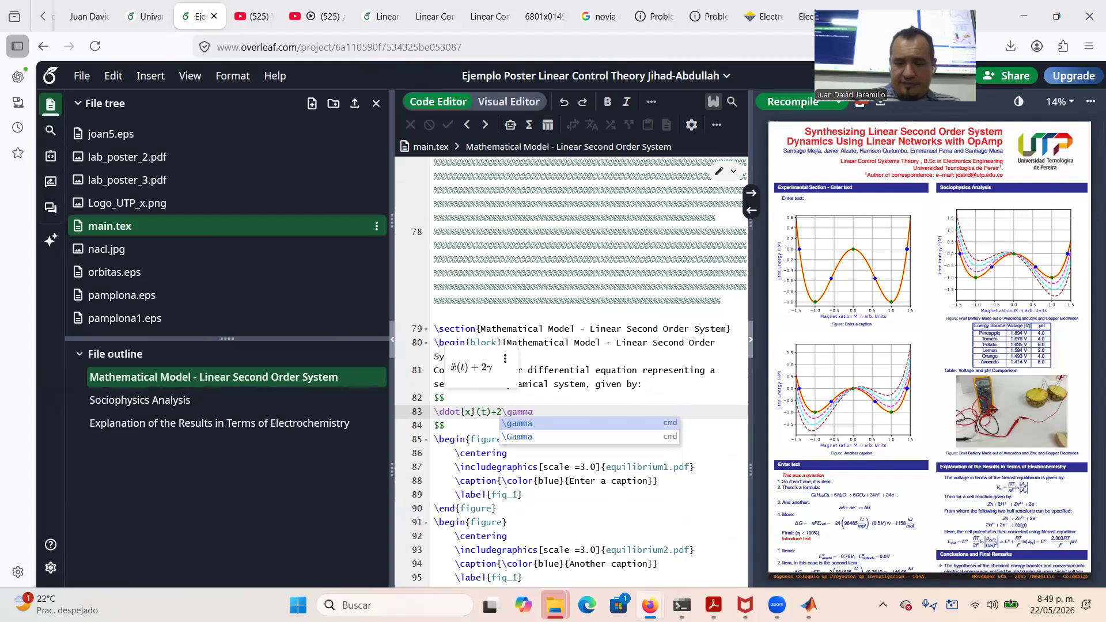
type("\\")
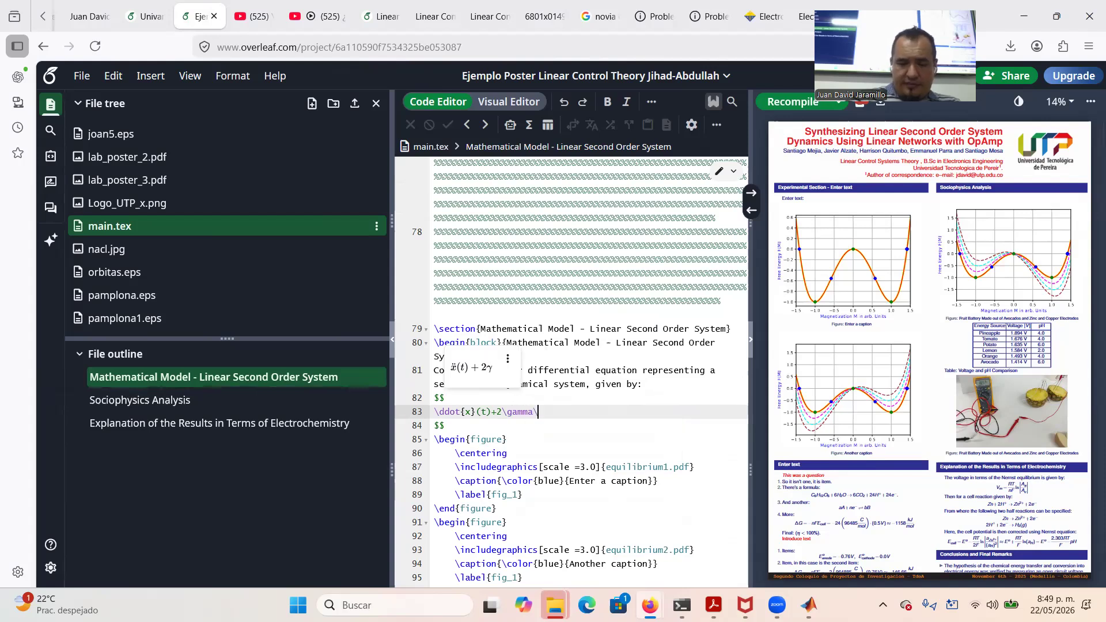
type("omega_{0")
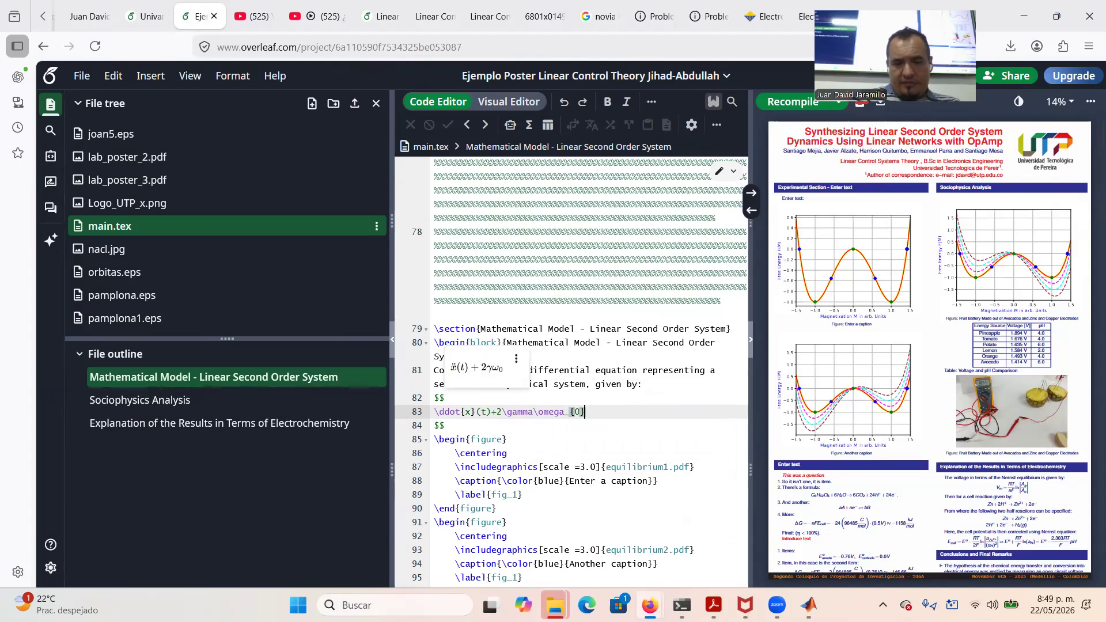
type("}\\dot{x}(")
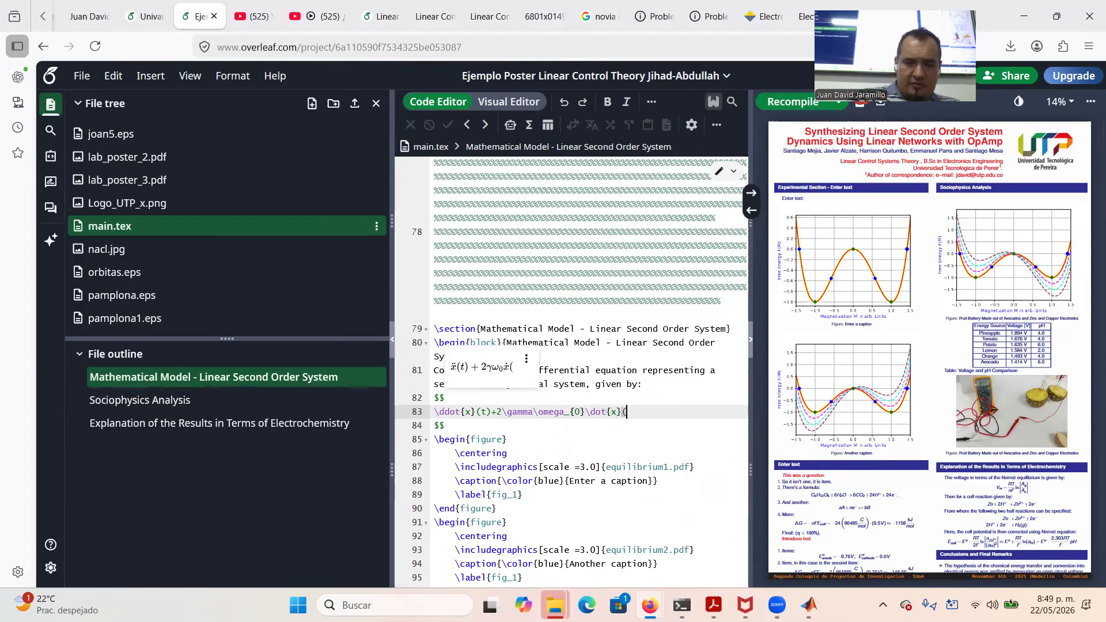
type(")t)+\\omega")
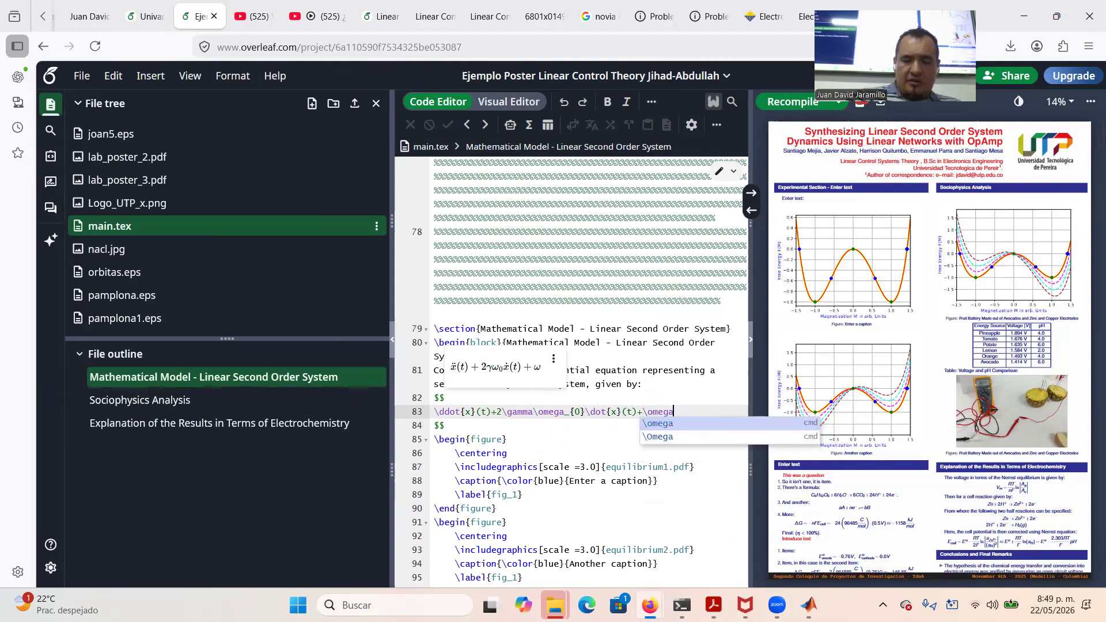
type("_{0")
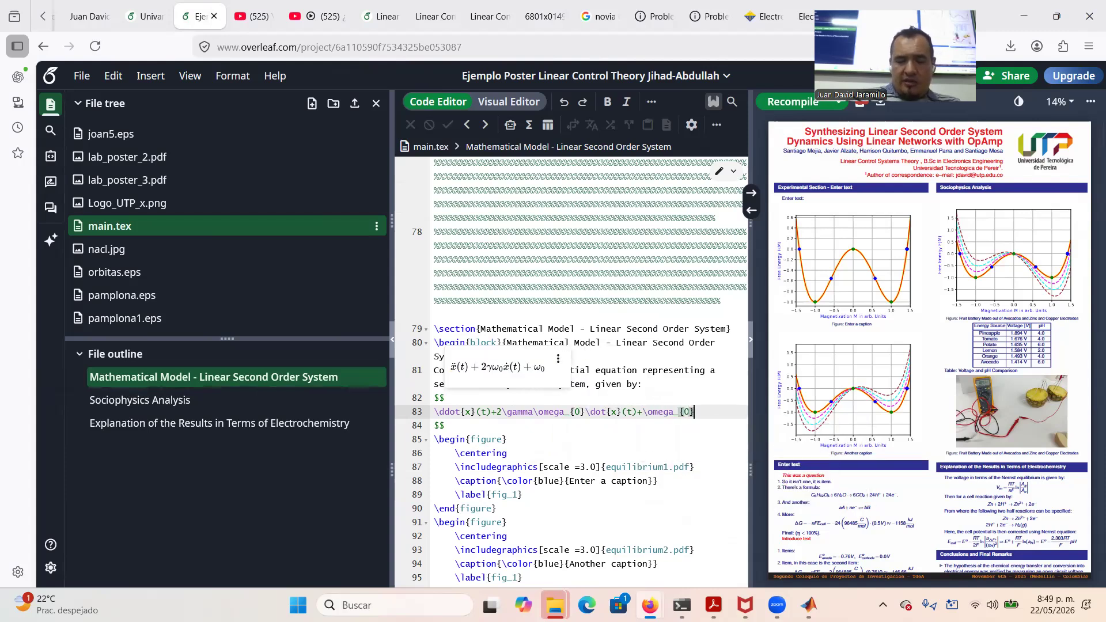
type("^{2")
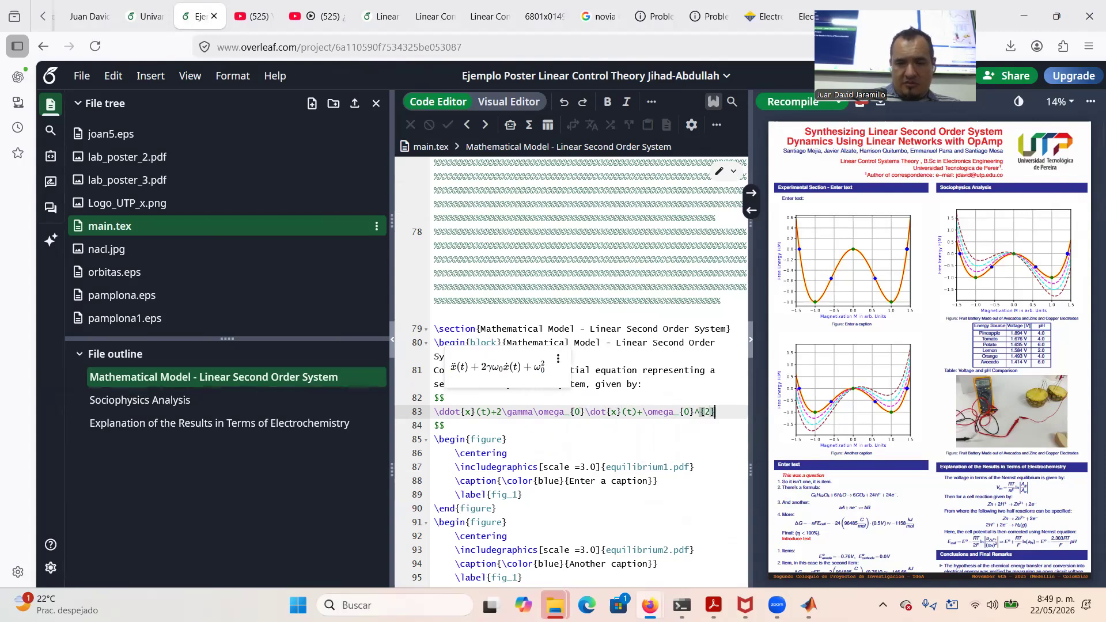
type("}x")
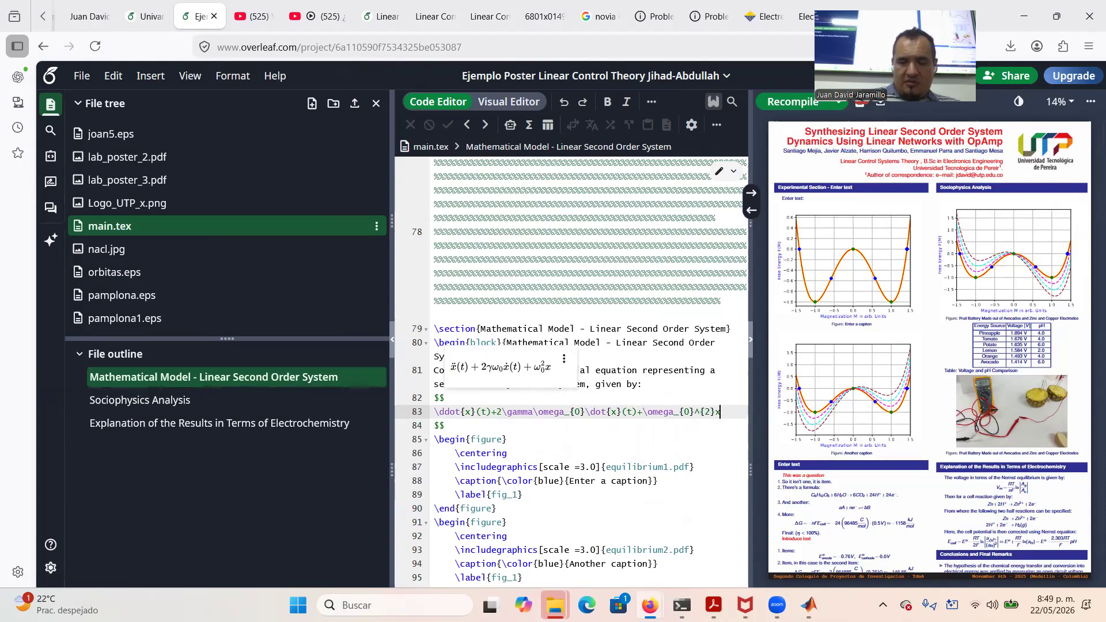
type("(t")
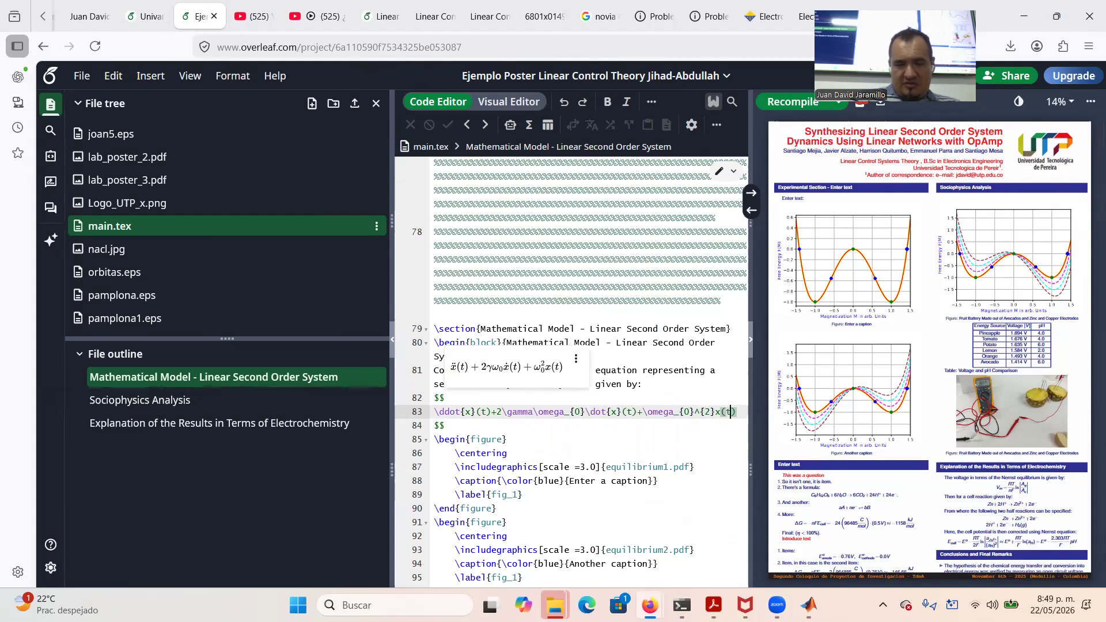
type(")=")
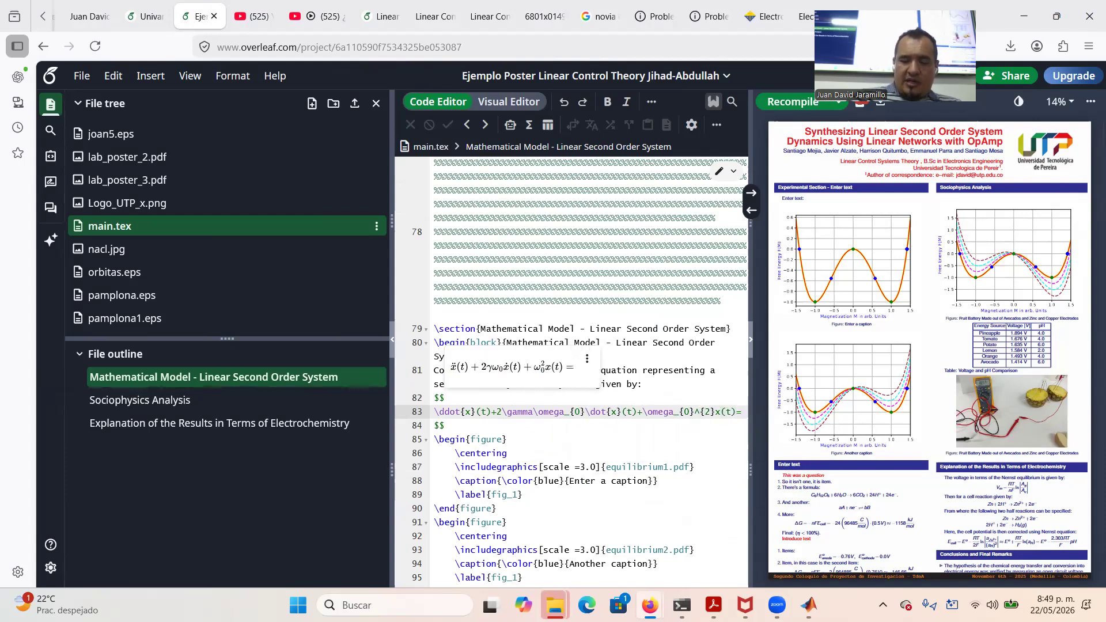
type("u()")
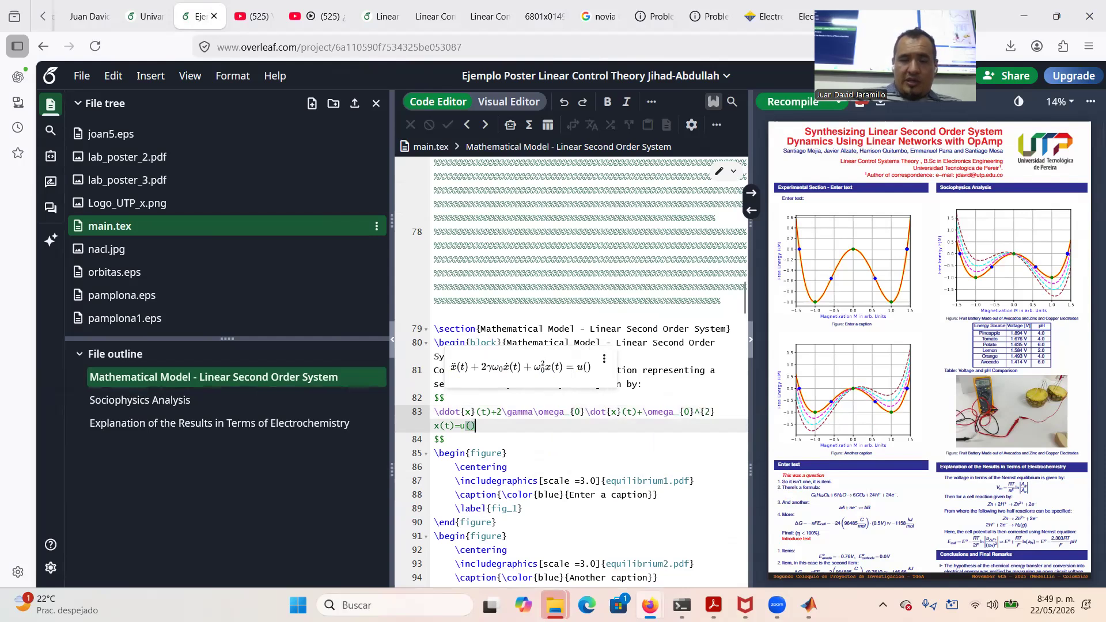
type("t")
key("Right")
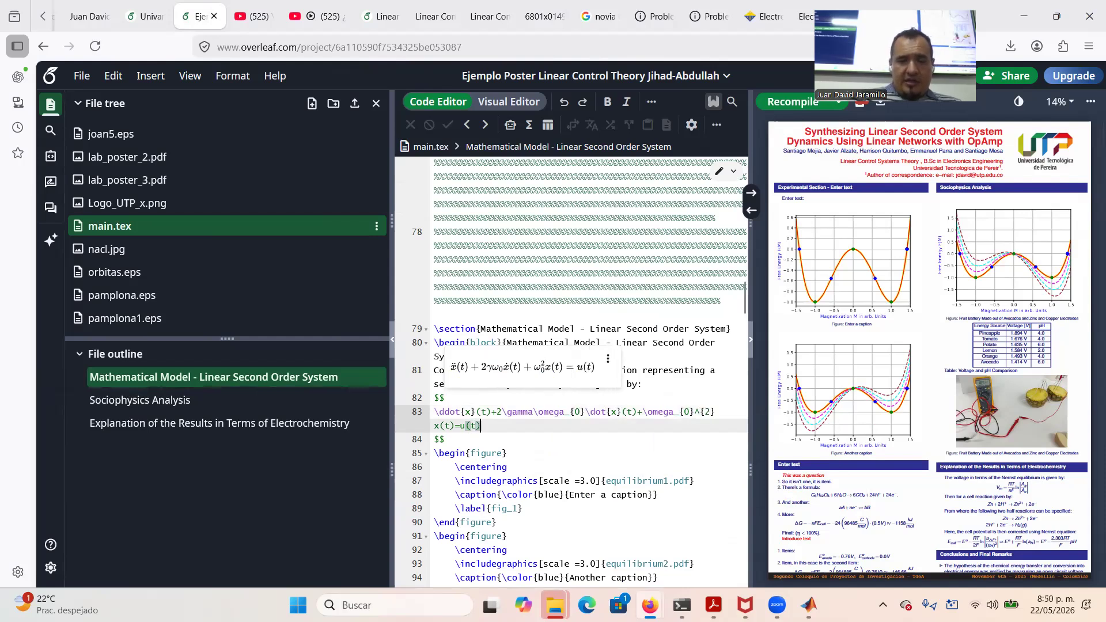
key("Down")
key("Return")
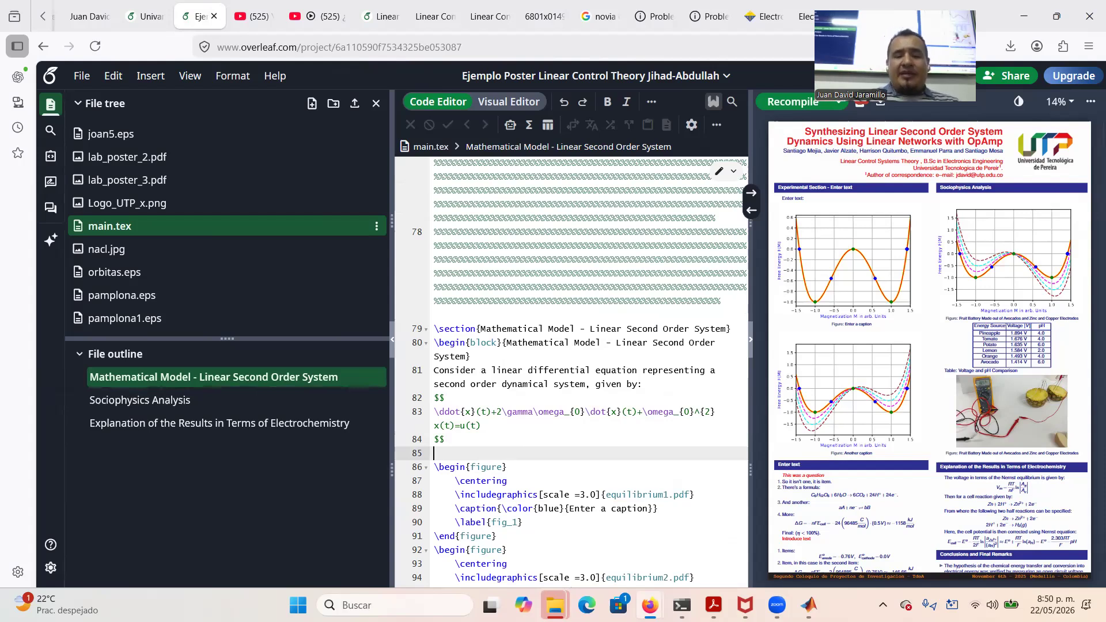
type("\begin")
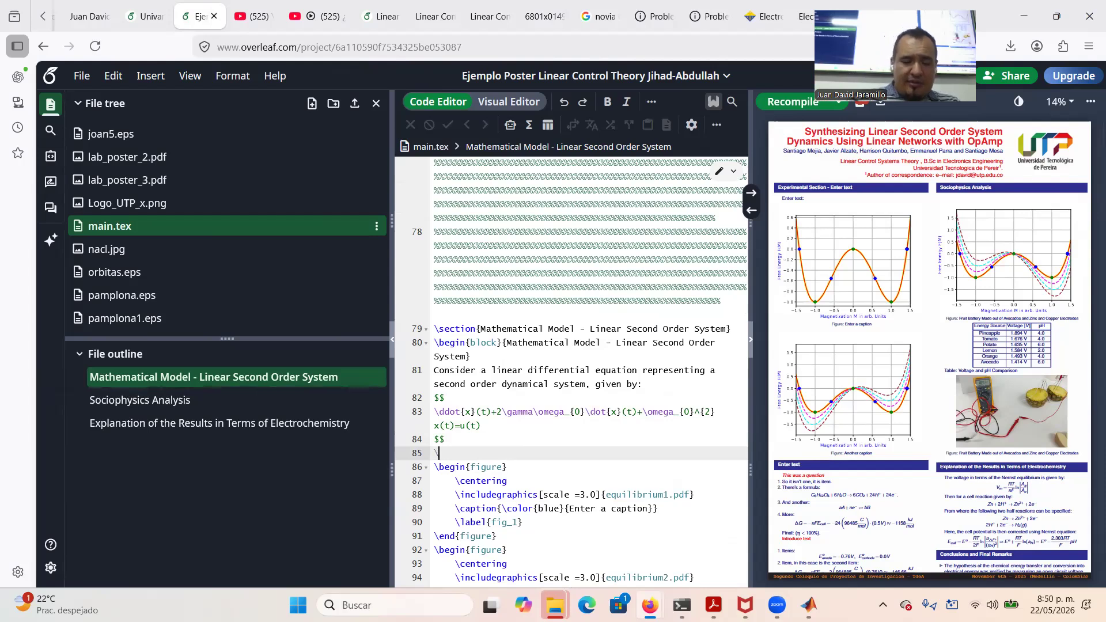
type("{item")
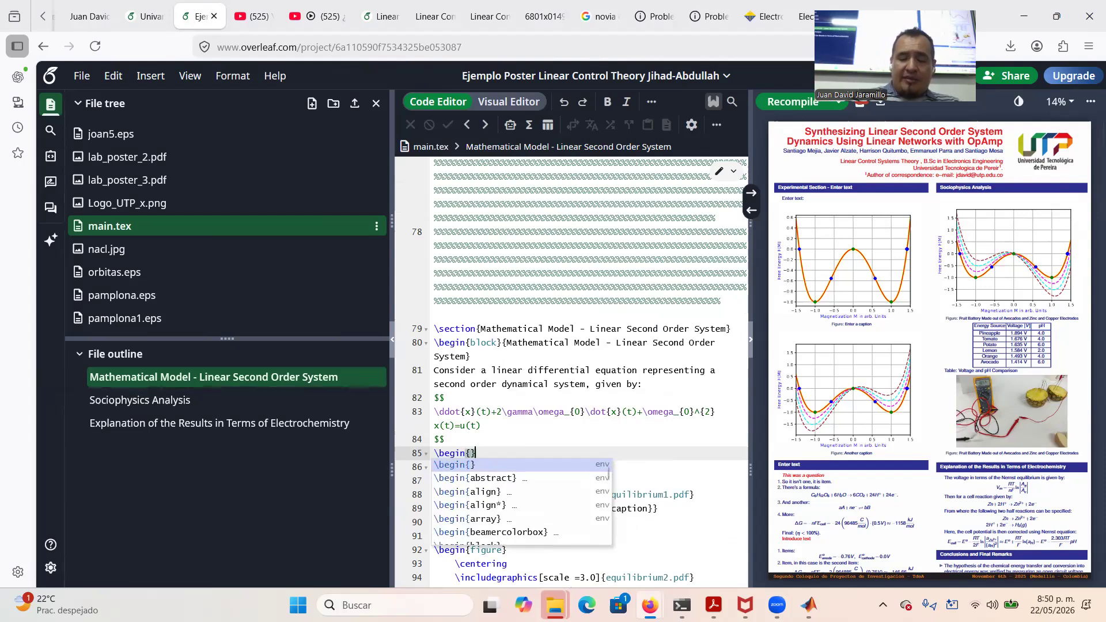
Insert an itemize list with the item '$x(t)$ is the response to the excitation $u(t)$.' and begin a second \item
key("Return")
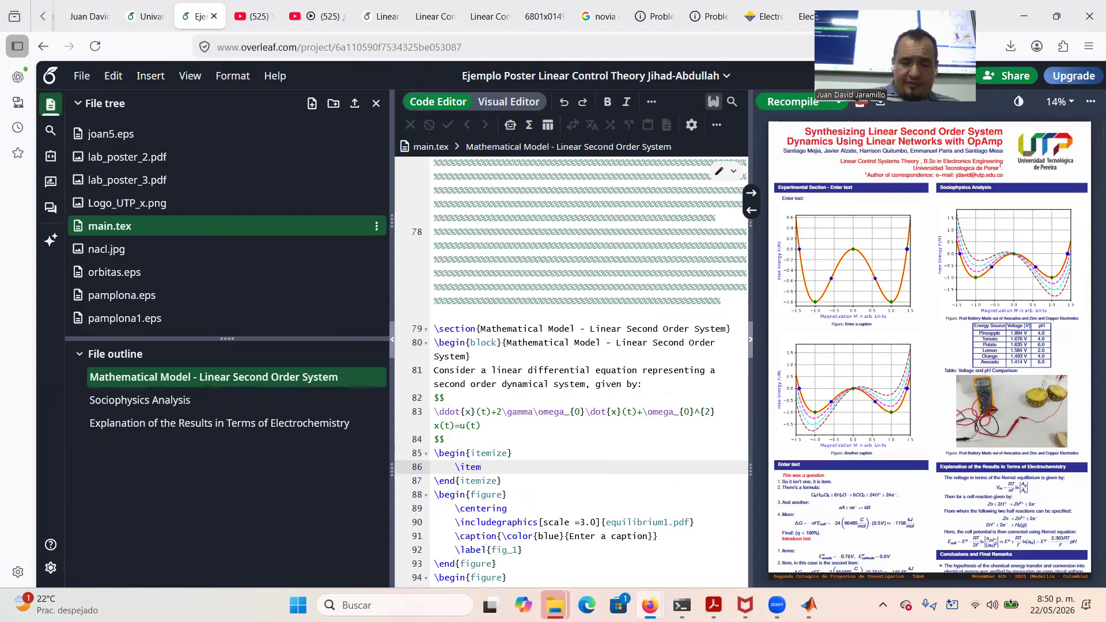
type("$")
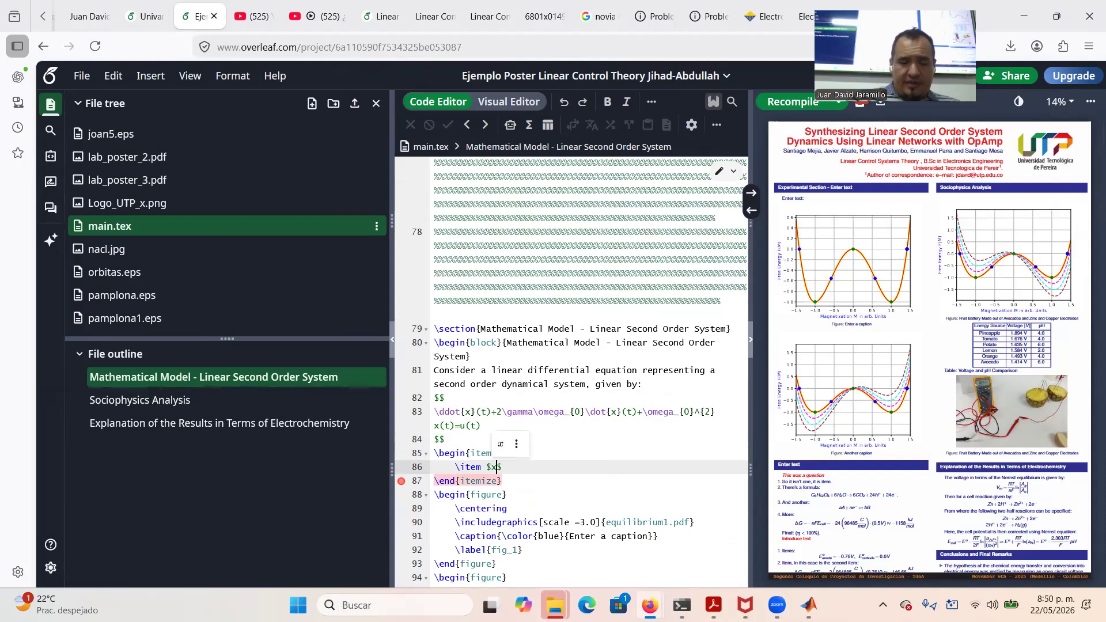
type("x()")
type("t")
key("End")
type("is ")
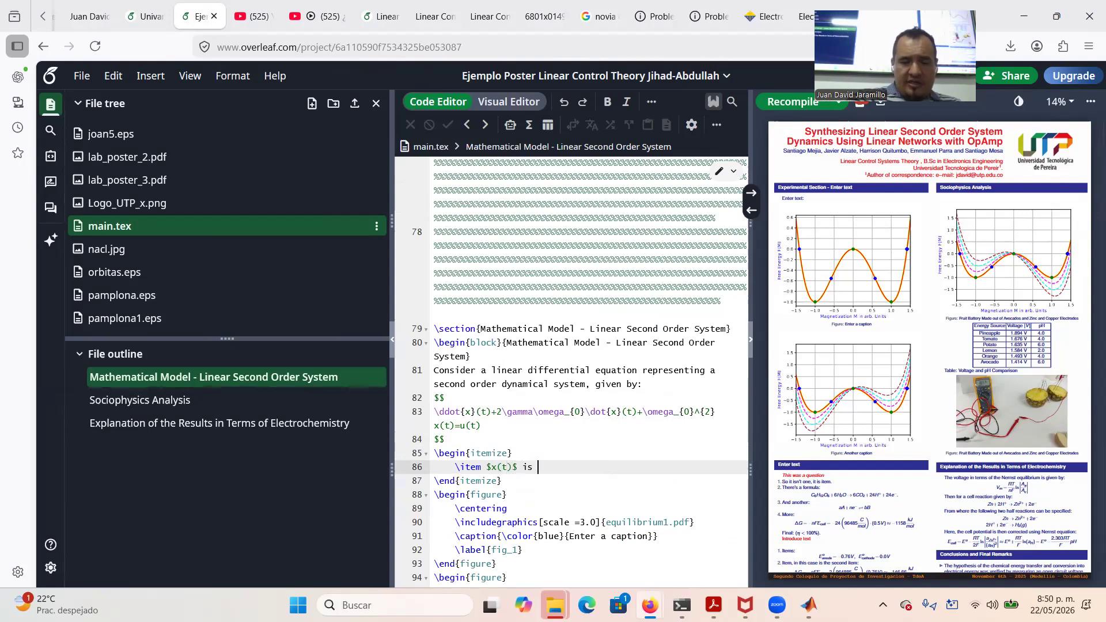
type("the response ")
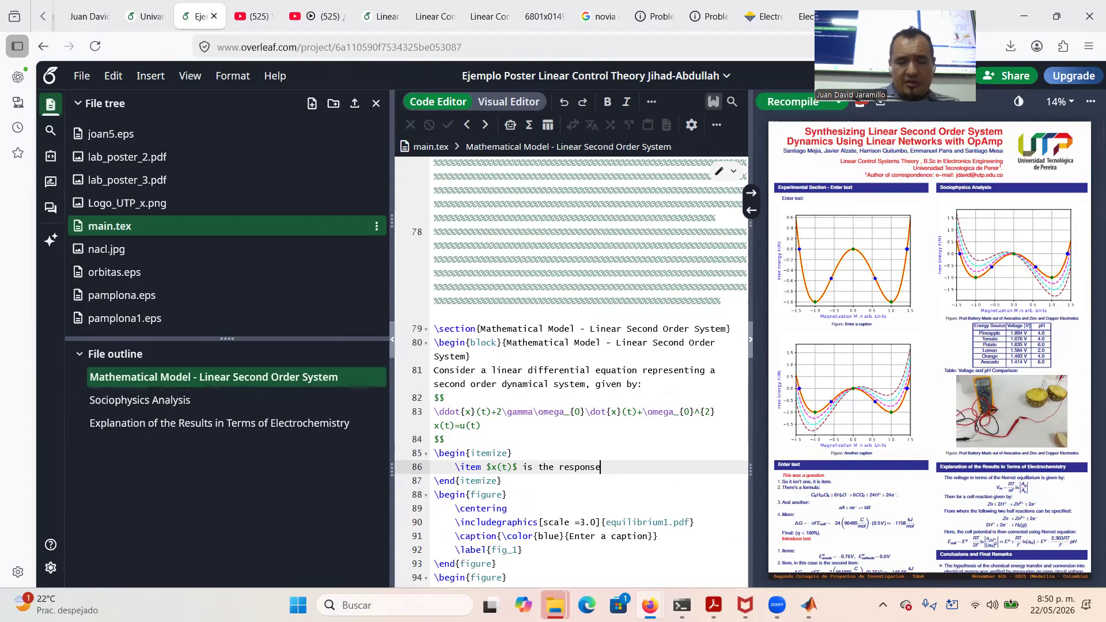
type("to the e")
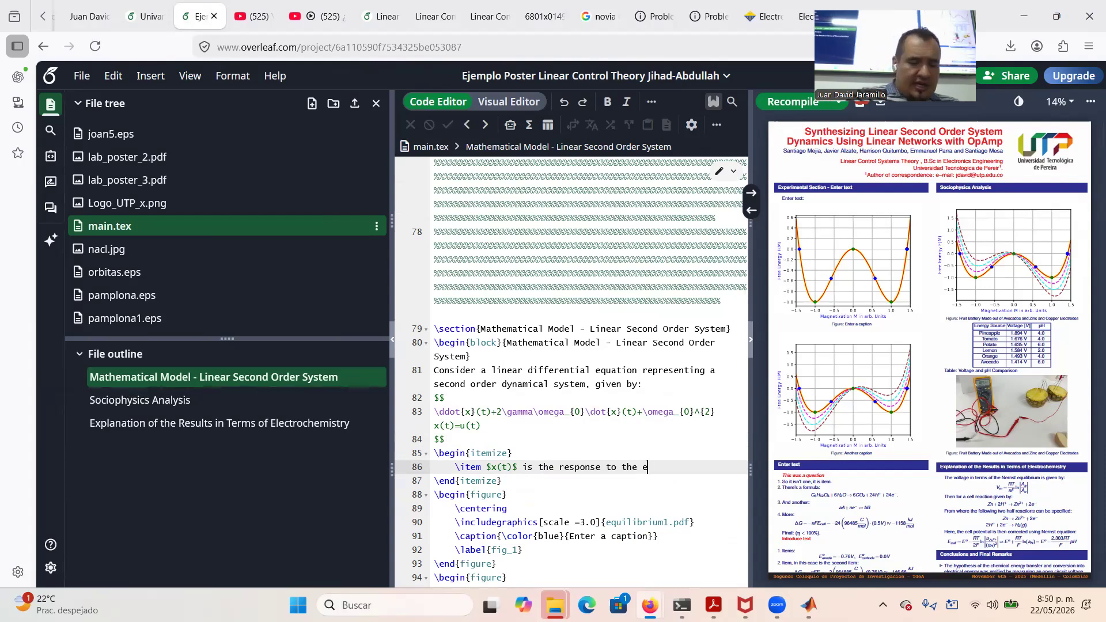
type("xcitation")
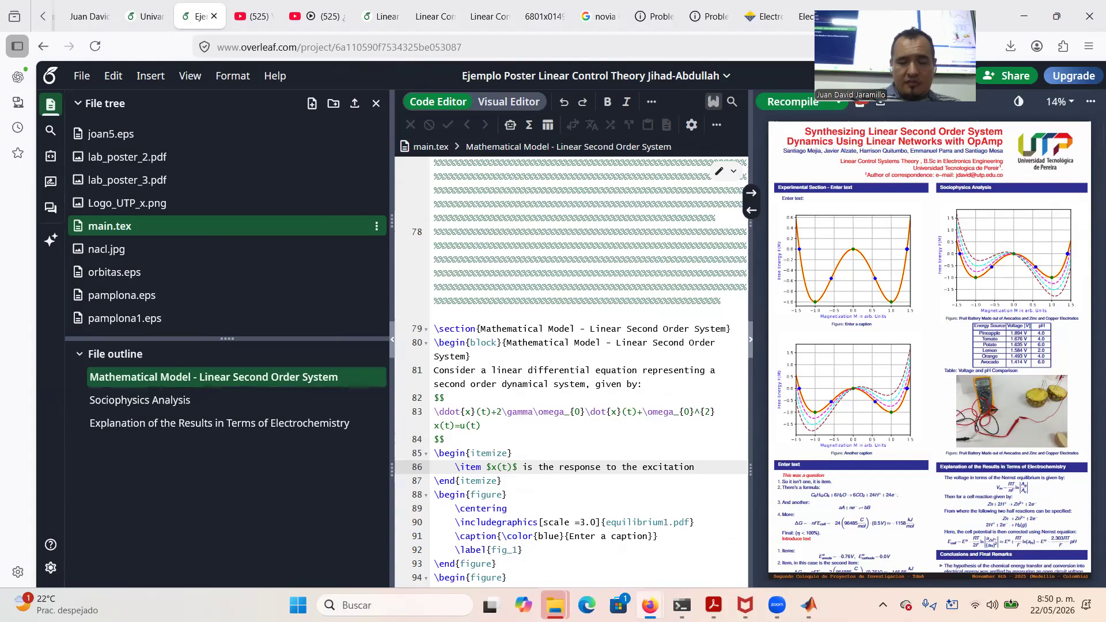
type("$")
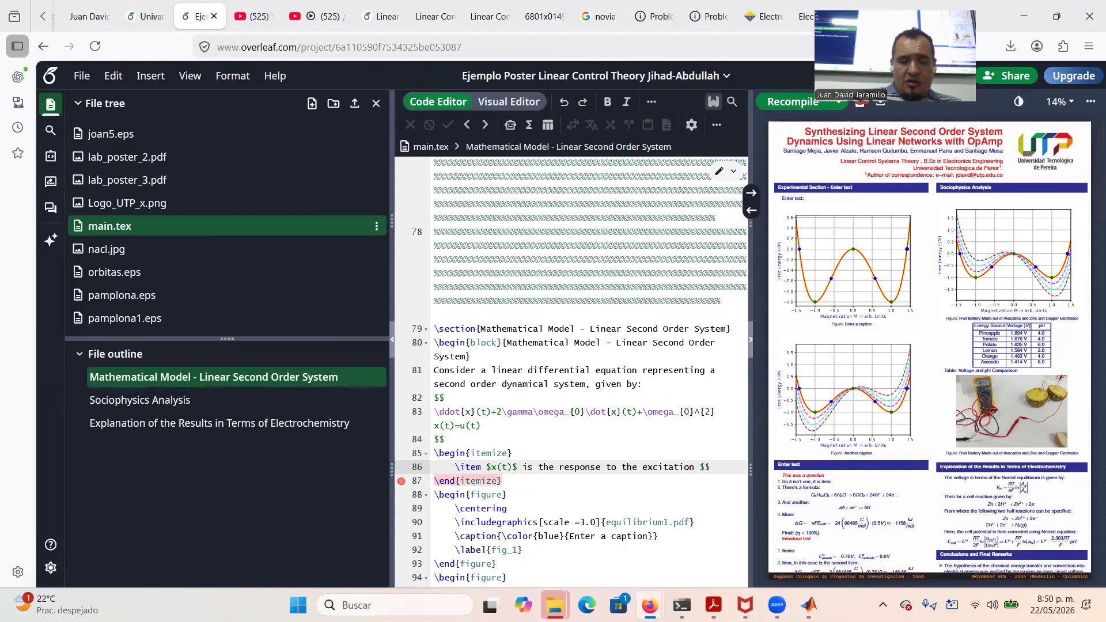
key("BackSpace")
type("u(t)$")
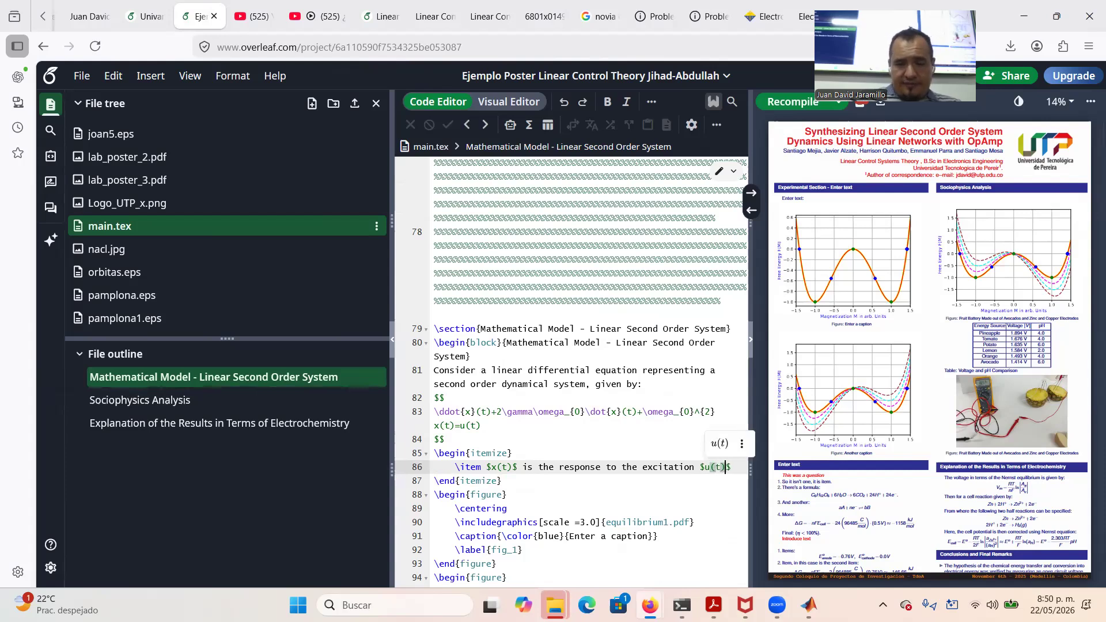
type(".")
key("Return")
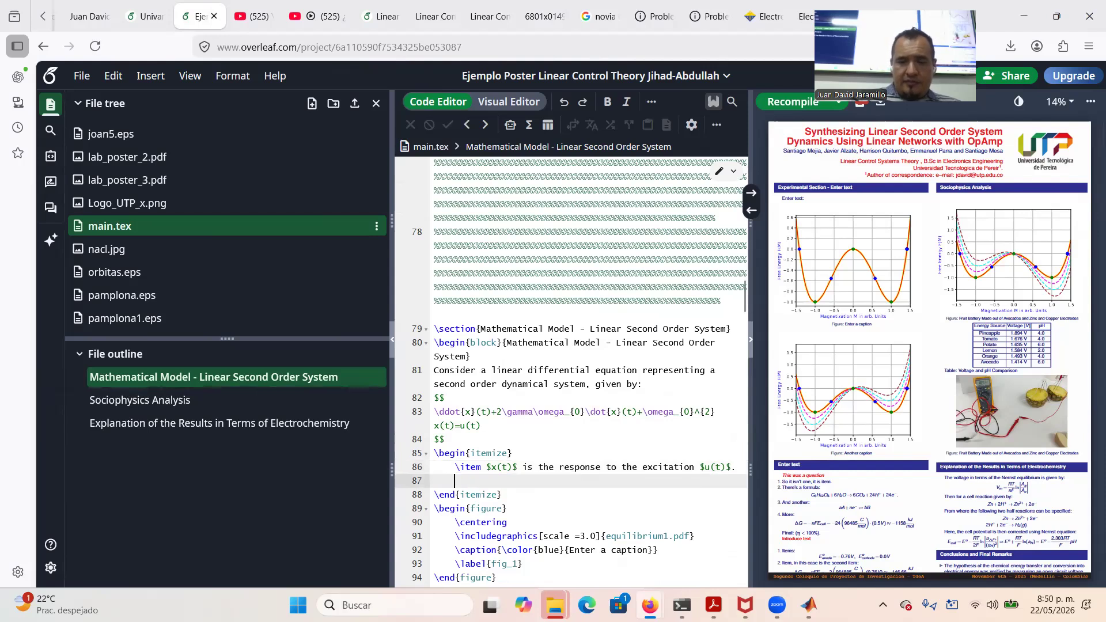
type("\\item")
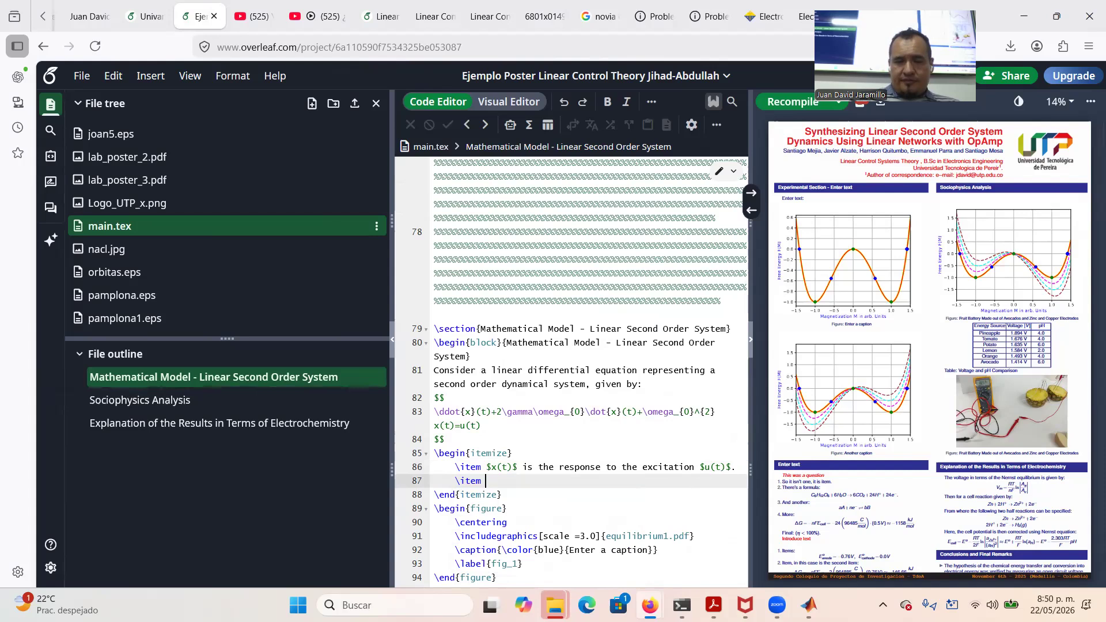
scroll(570, 372, "down", 3)
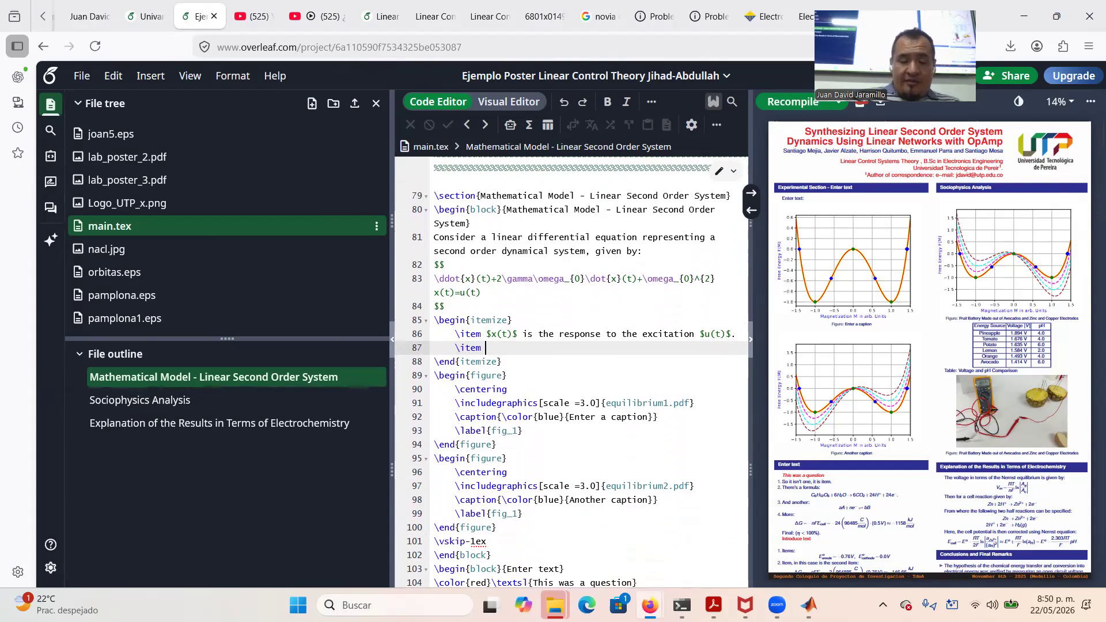
Add items '$\gamma$ is the damping ratio.' and '$\omega_{0}$ is the natural frequency of oscillation'
type("$$")
type("\\")
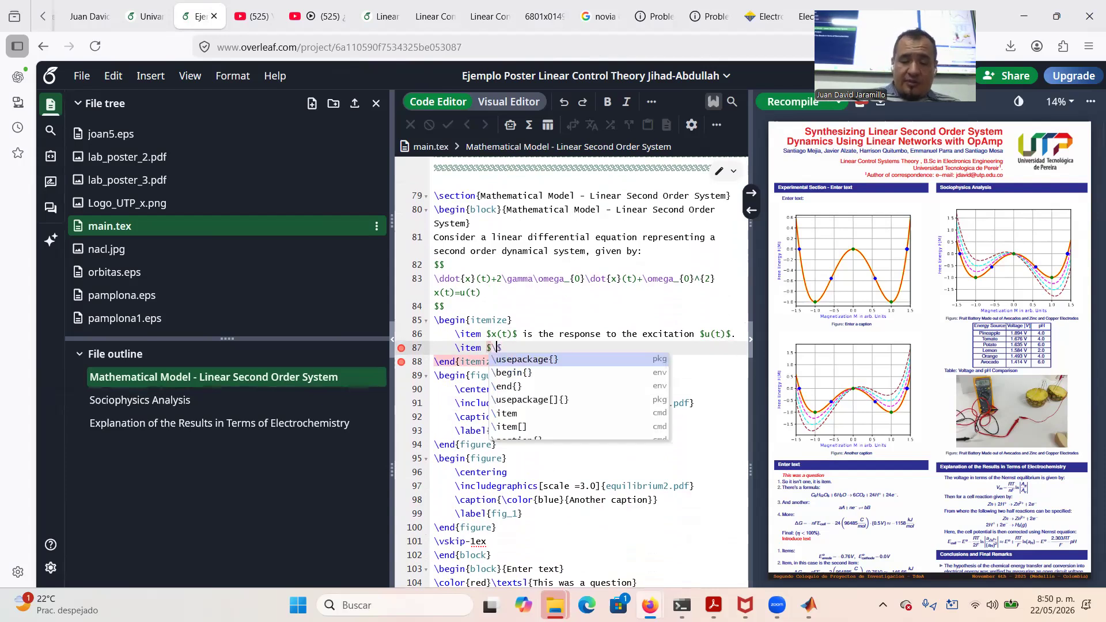
type("gamma$ ")
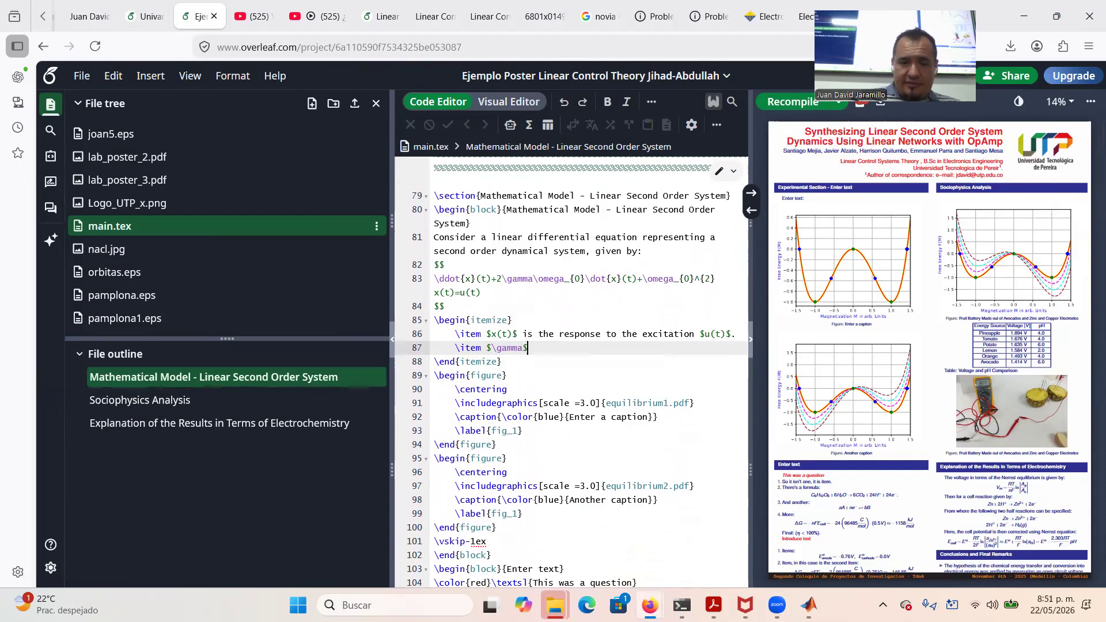
type("is the ")
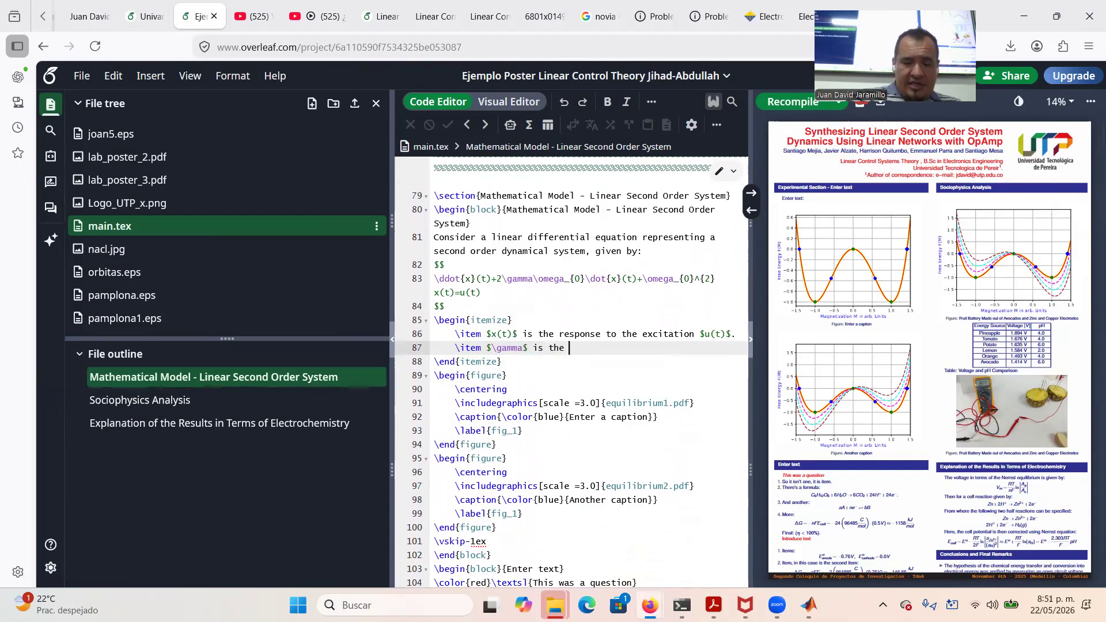
type("damping ")
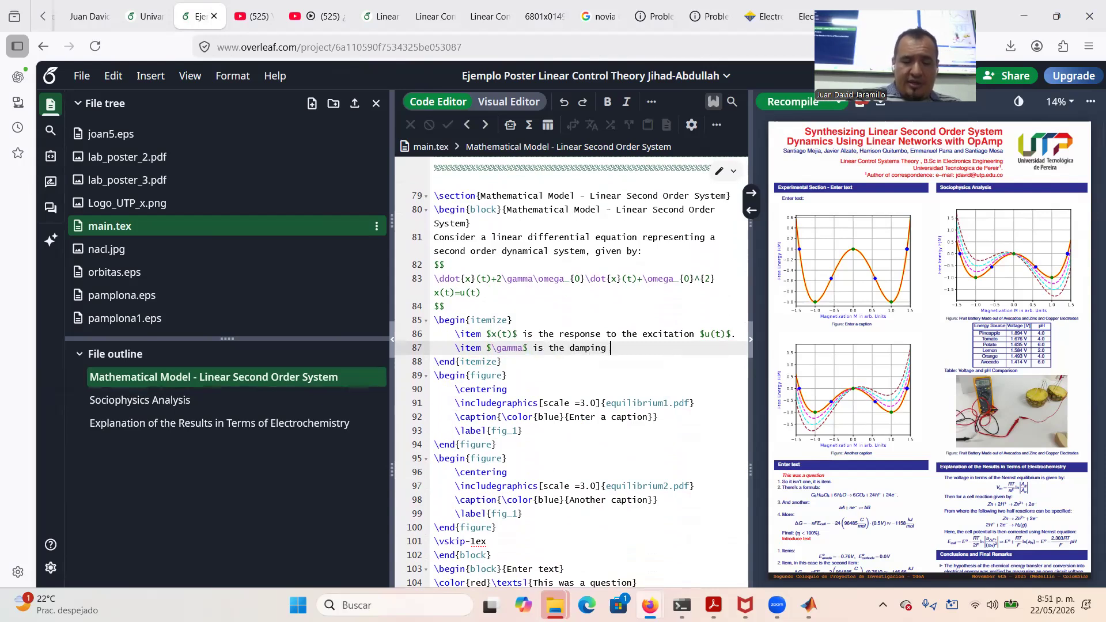
type("ratio")
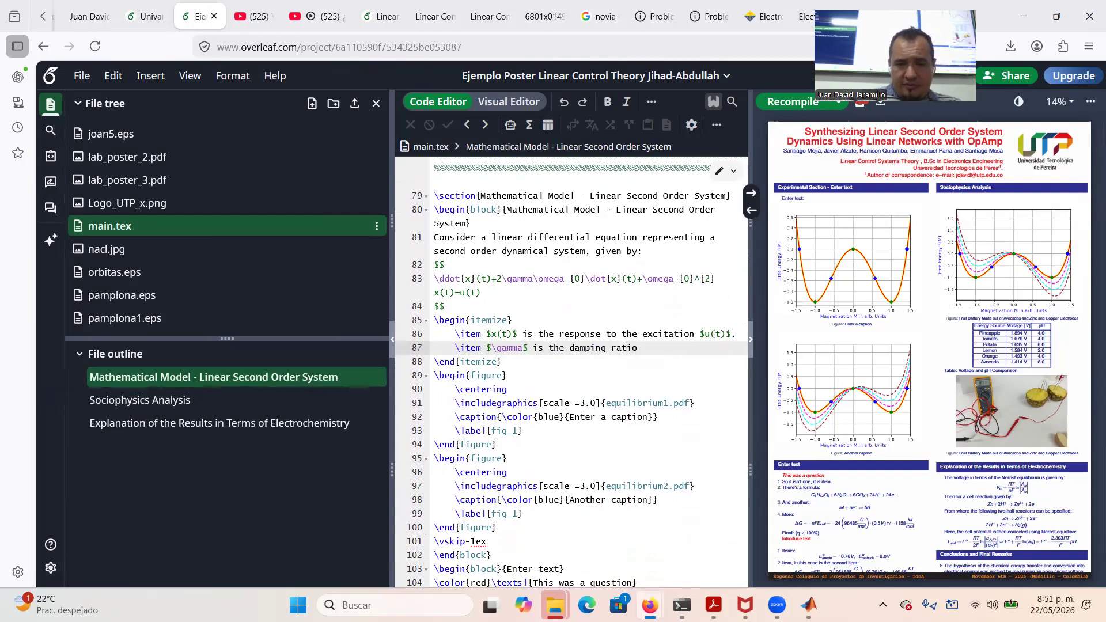
type(".")
key("Return")
type("\\")
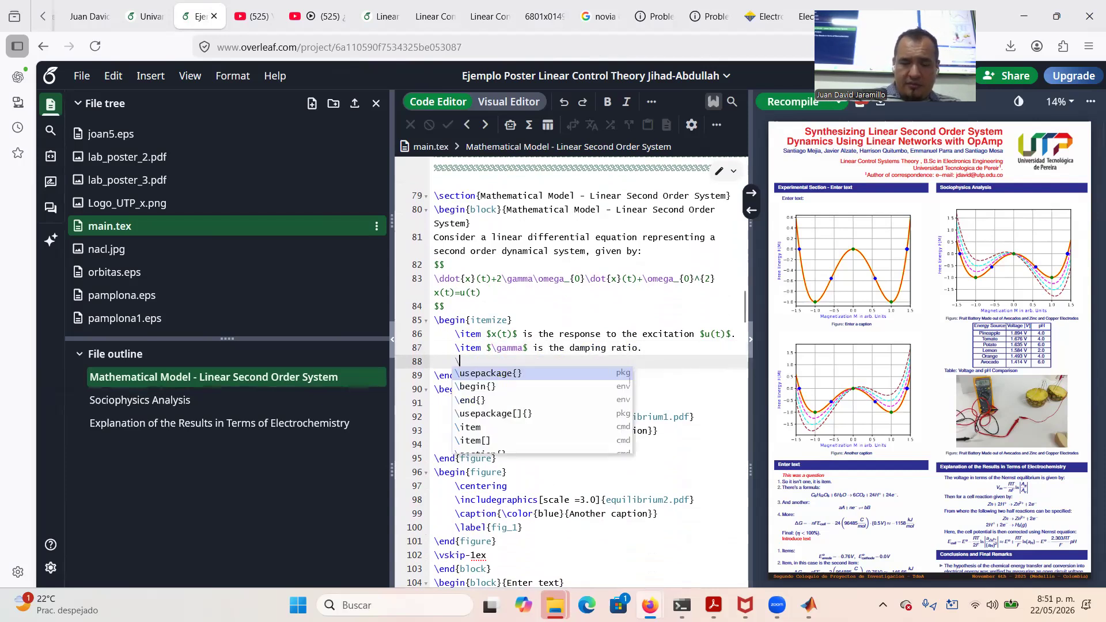
type("item")
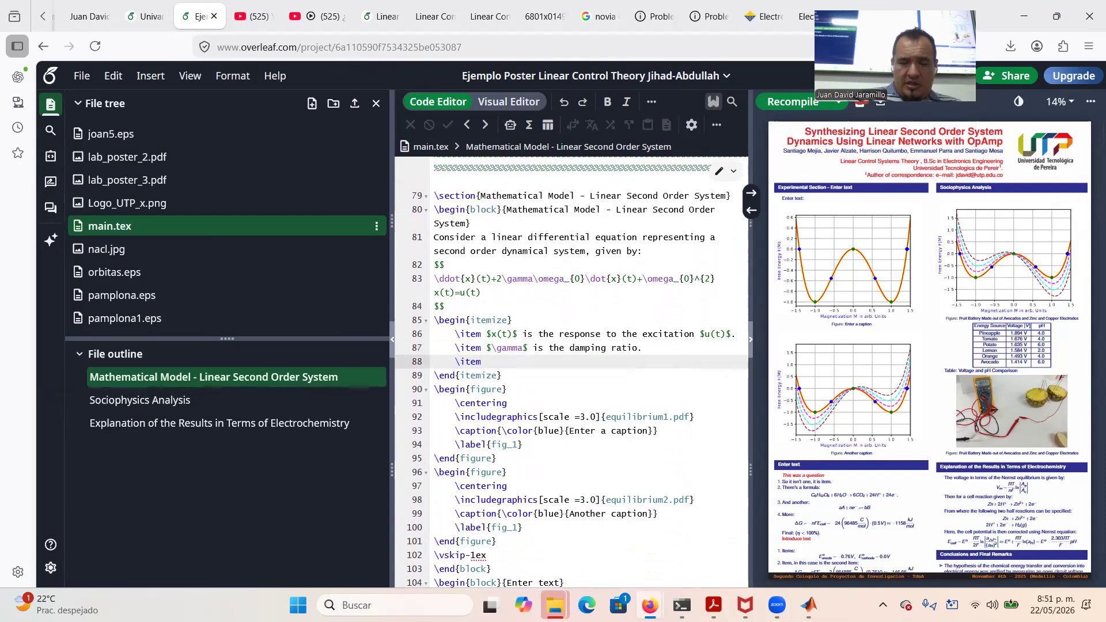
type(" $")
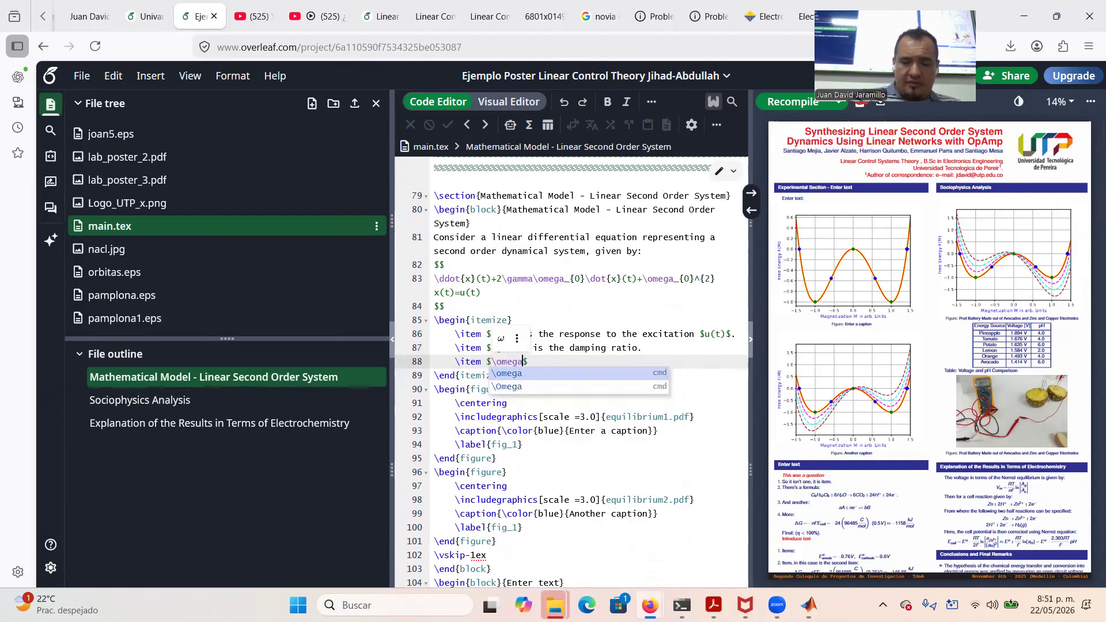
key("BackSpace")
type("_{0}$")
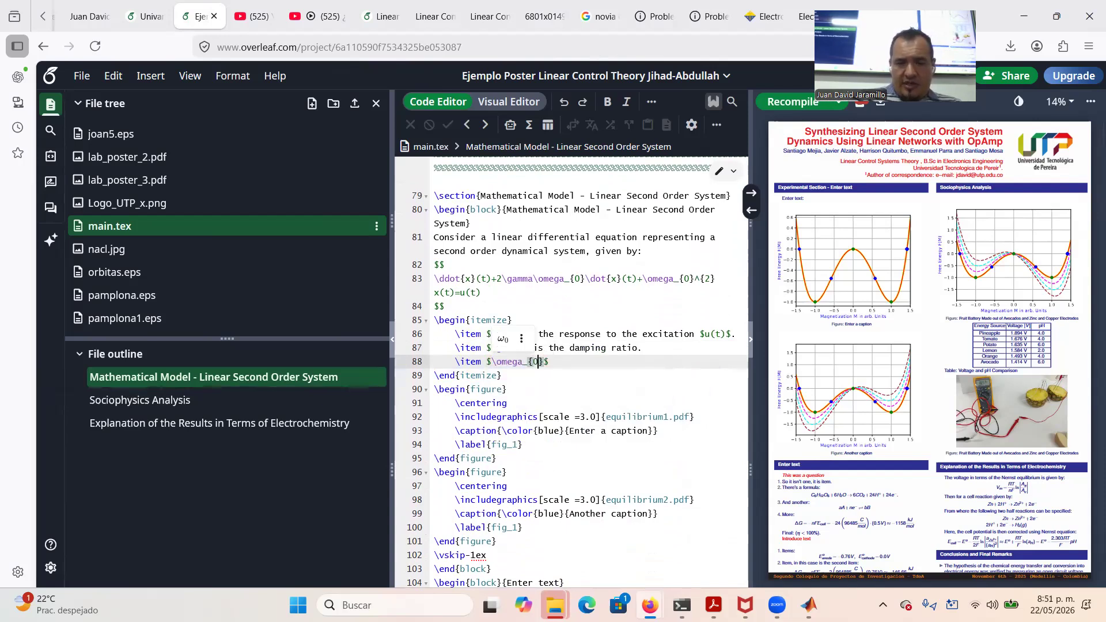
type(" is ")
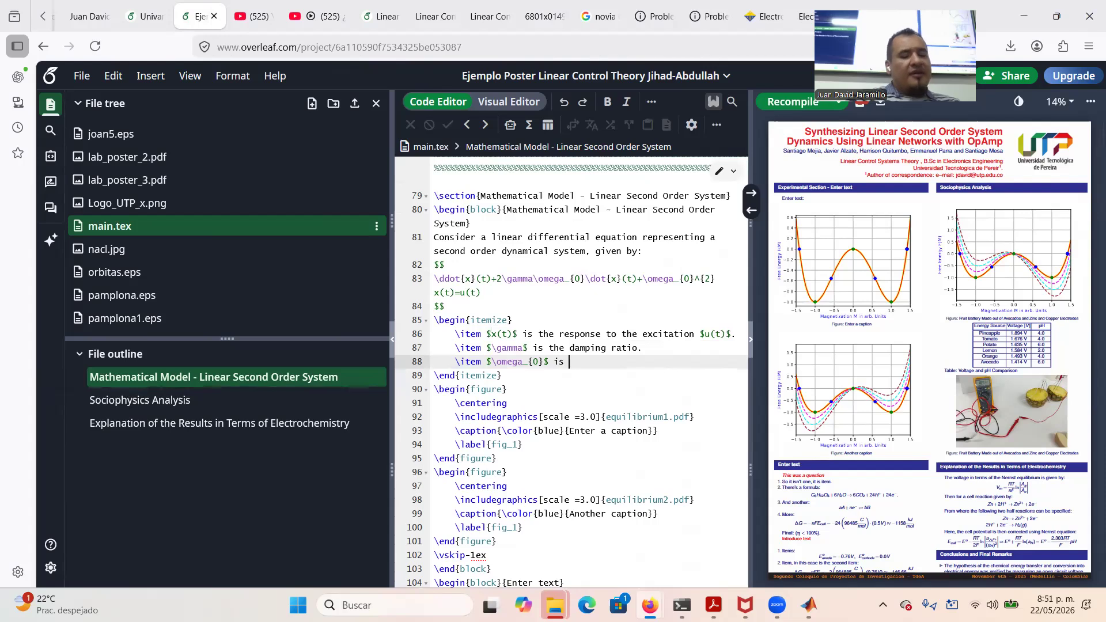
type("the natural frequan")
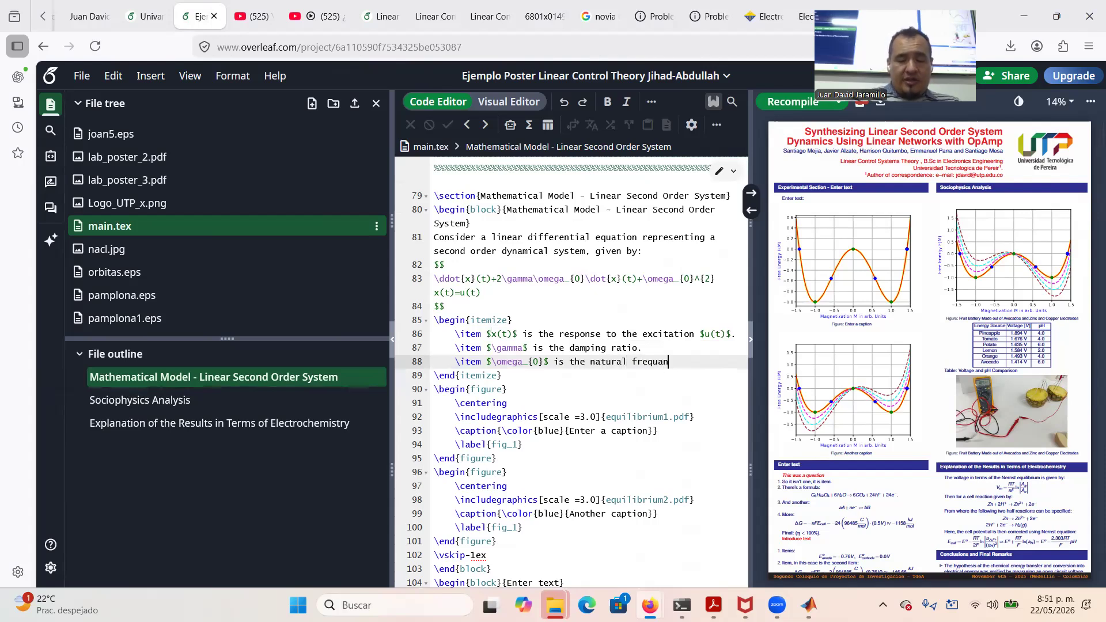
key("BackSpace")
key("BackSpace")
type("e")
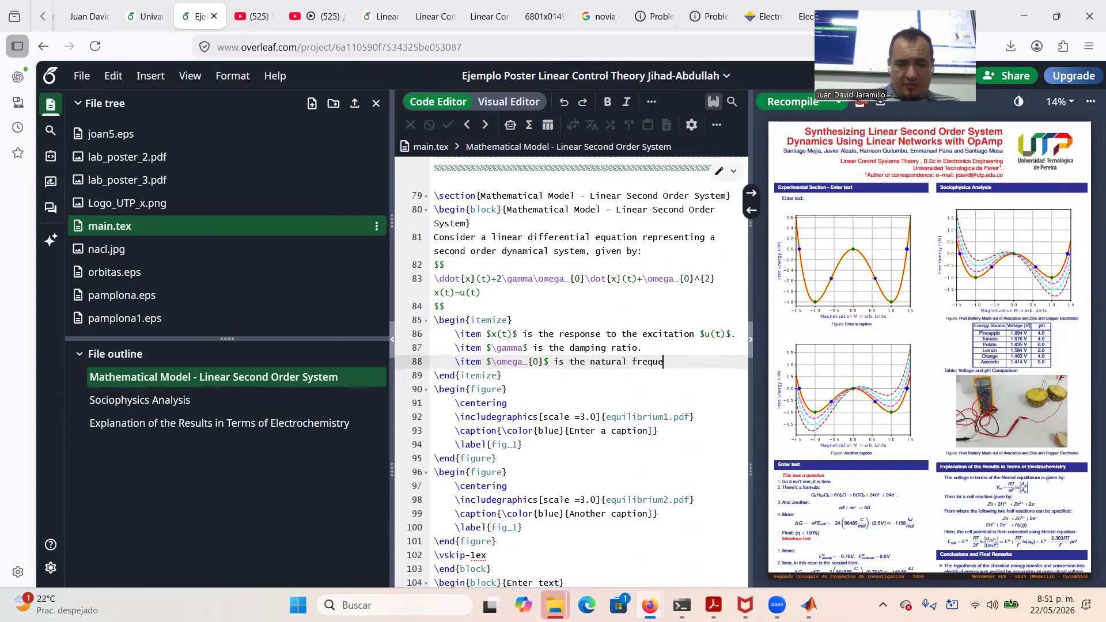
type("ncy of o")
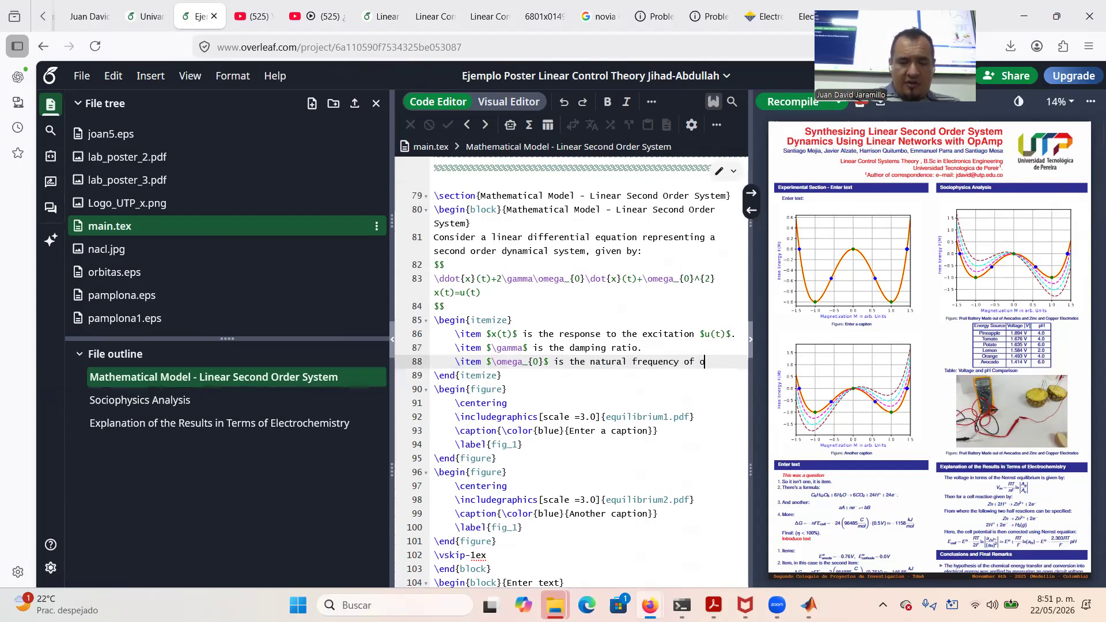
type("scillation.")
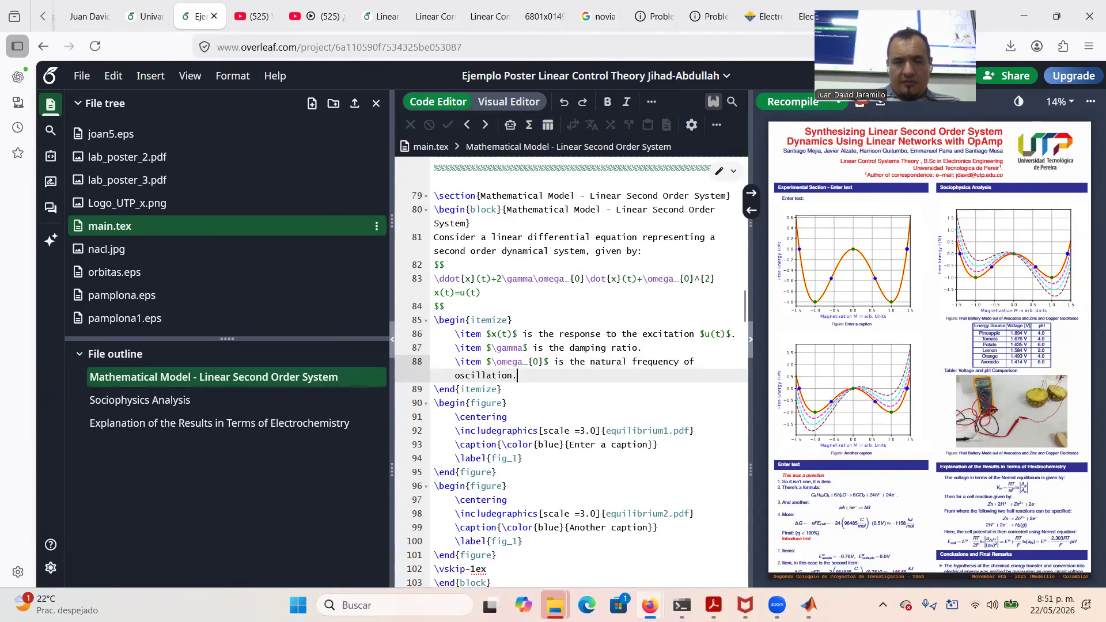
Recompile the poster, then upload the Schematic1 image from Descargas into the project
left_click(777, 101)
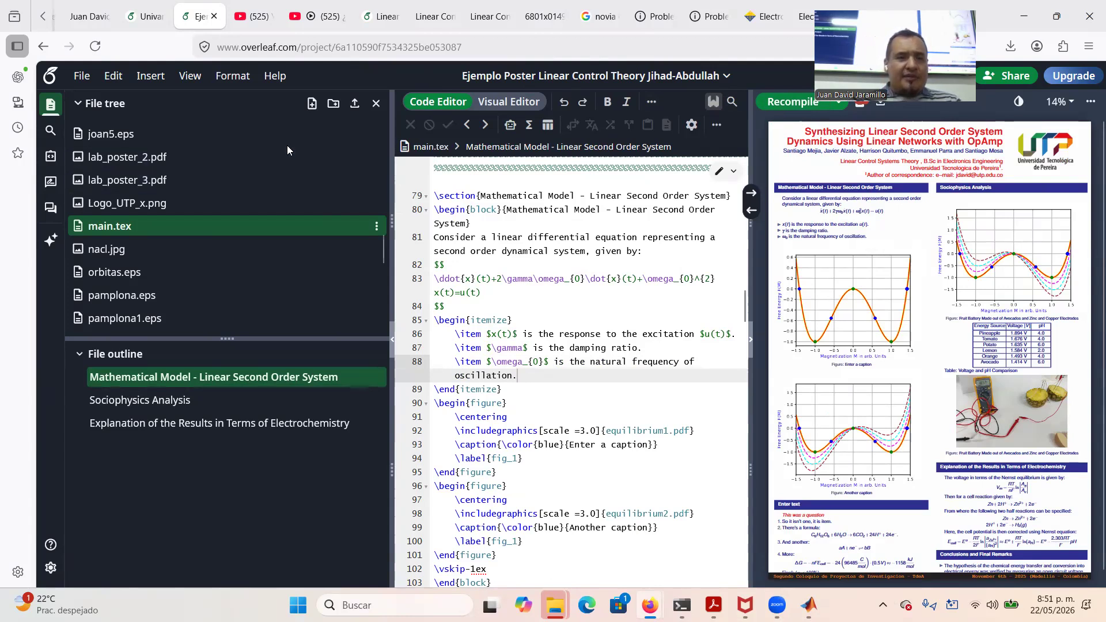
left_click(354, 104)
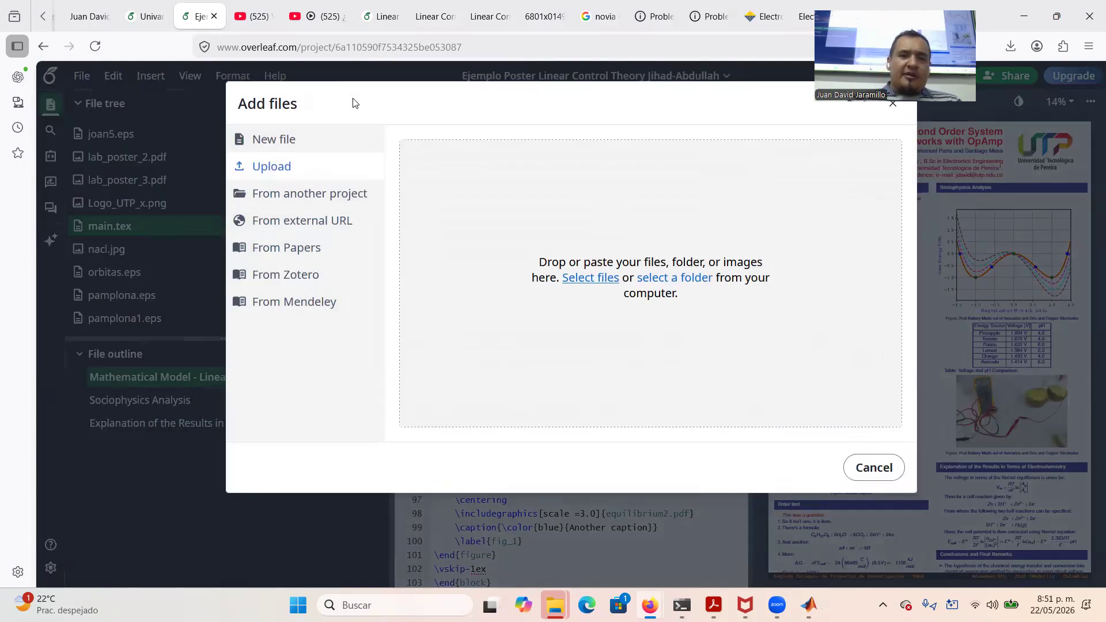
left_click(604, 285)
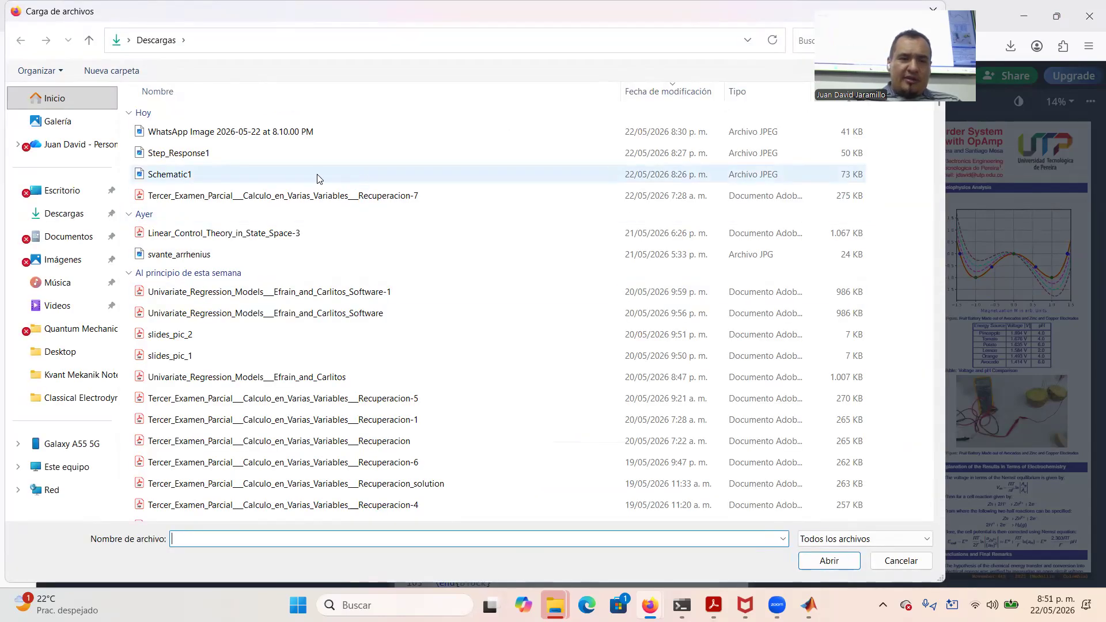
double_click(318, 175)
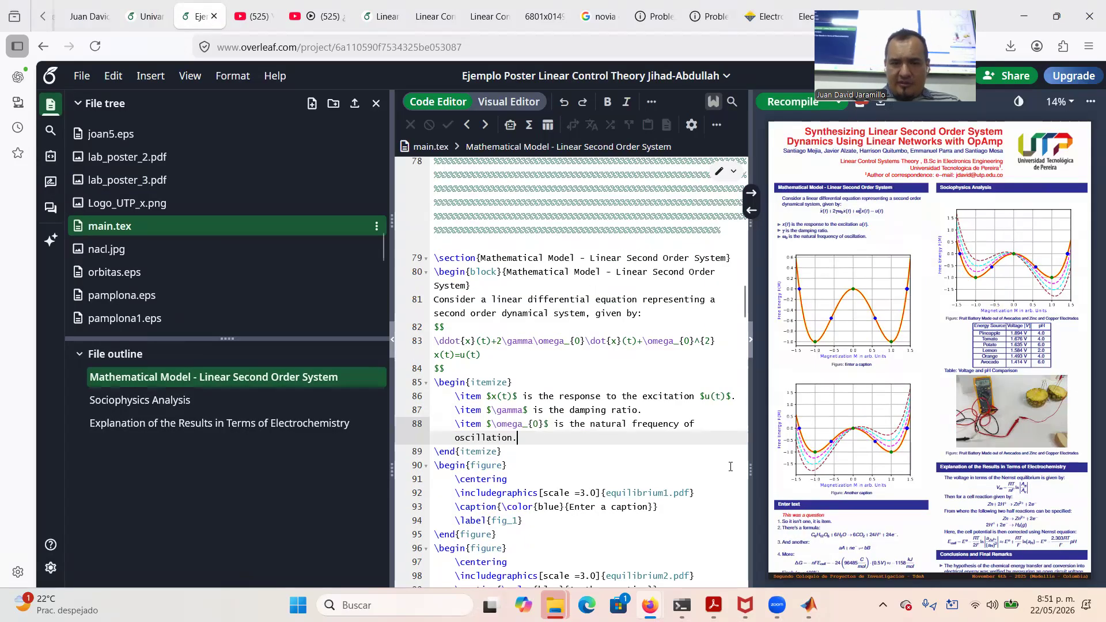
Replace equilibrium1.pdf with Schematic1.jpeg in the first figure and recompile
scroll(576, 455, "down", 3)
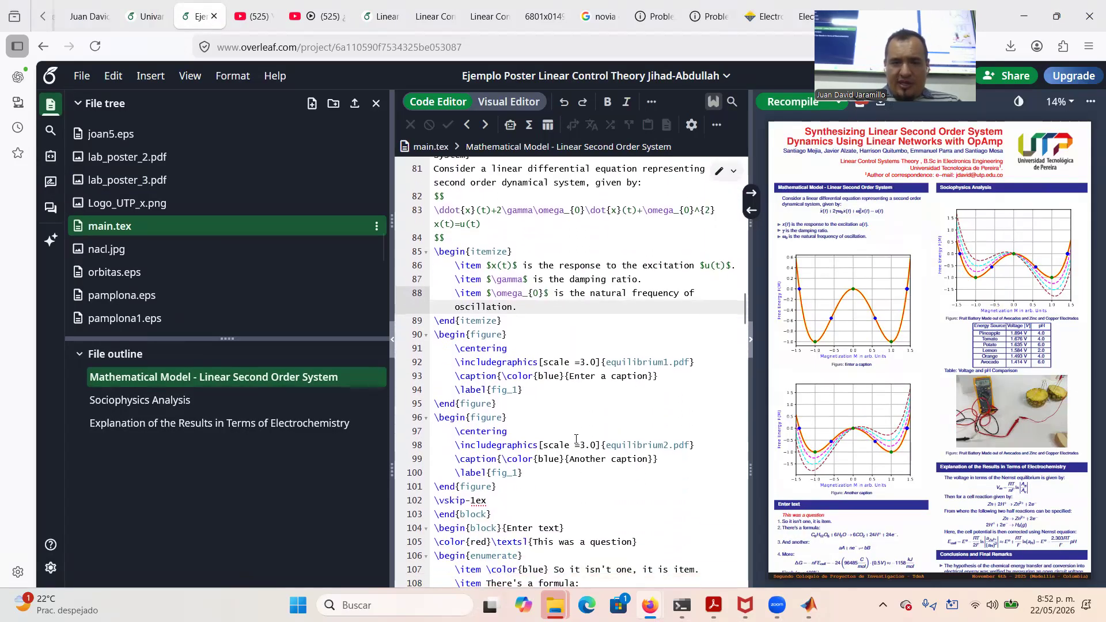
left_click(604, 361)
left_click_drag(605, 361, 690, 362)
type("sc")
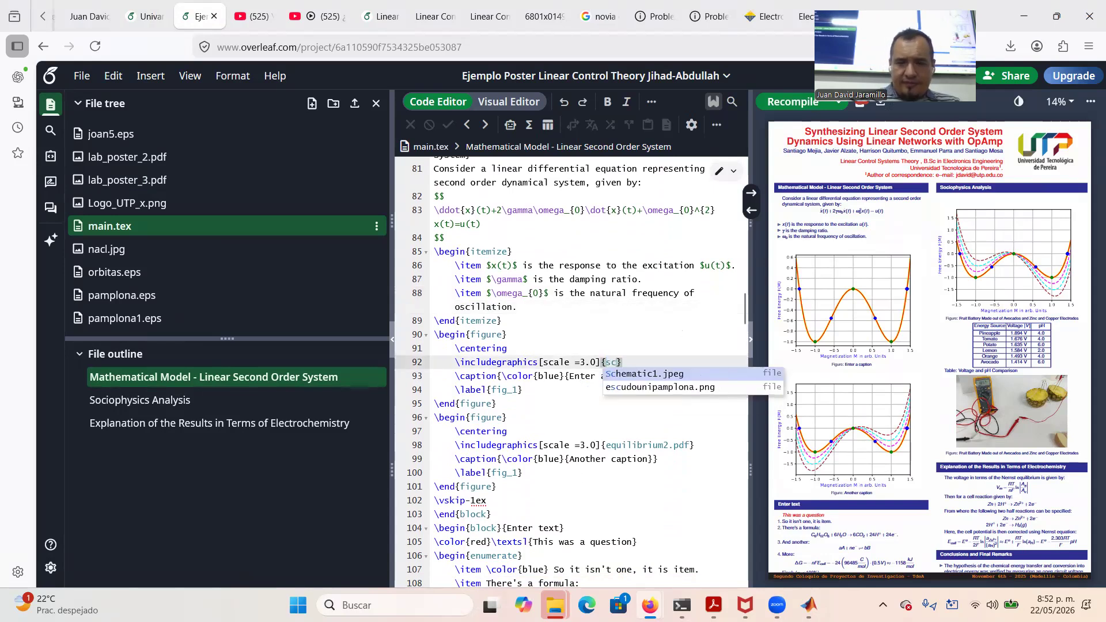
key("Return")
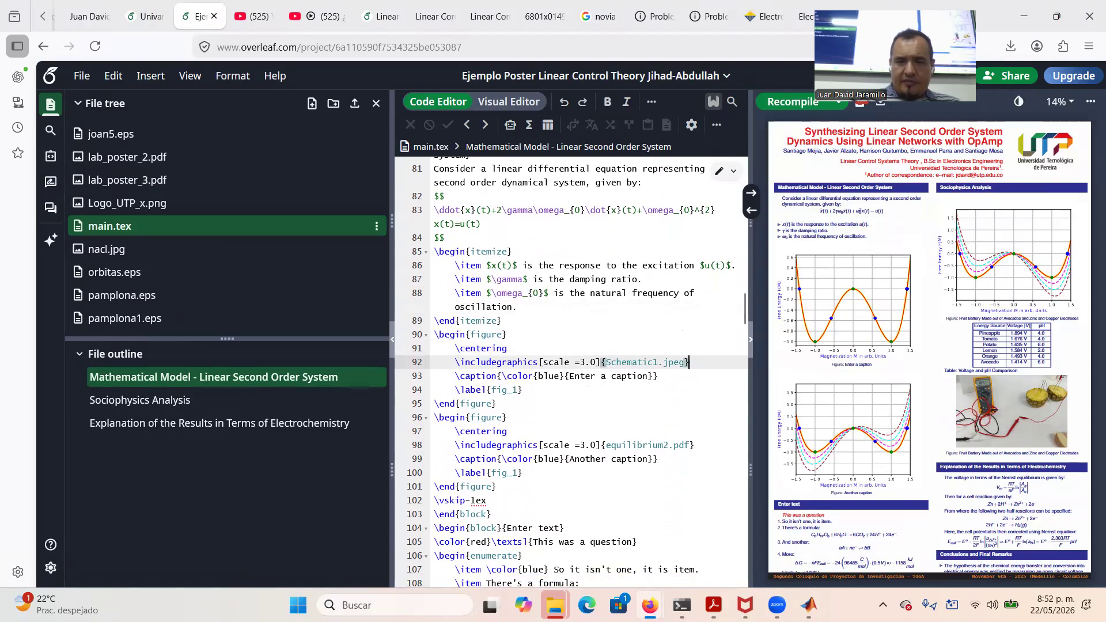
left_click(769, 104)
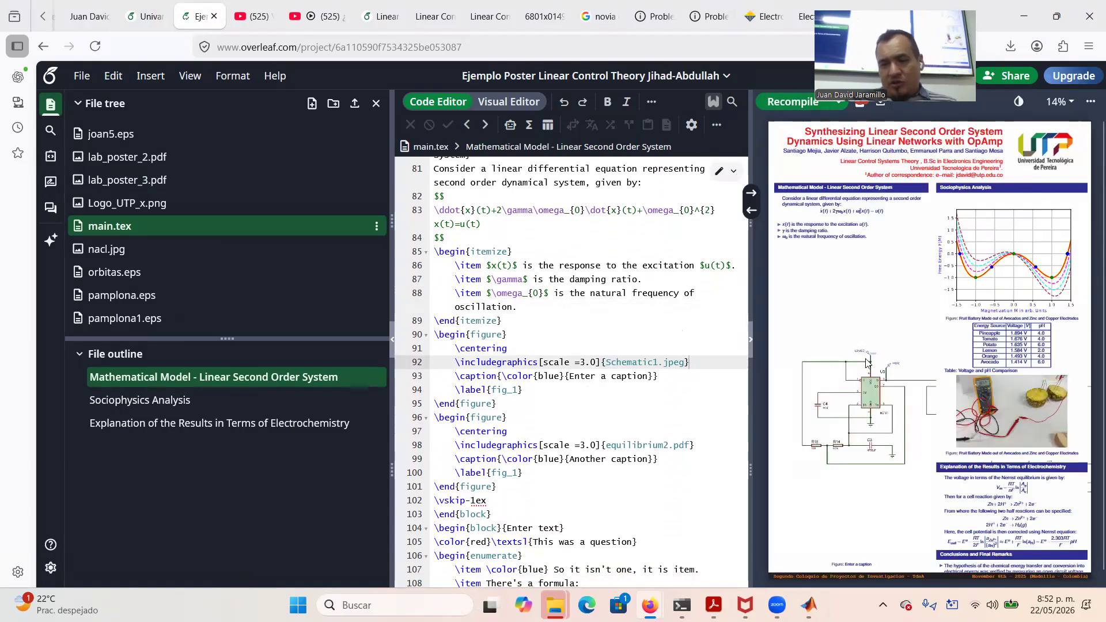
Change the figure scale from 3.0 to 0.5, then to 0.75, recompiling each time
left_click(595, 361)
key("BackSpace")
key("BackSpace")
key("BackSpace")
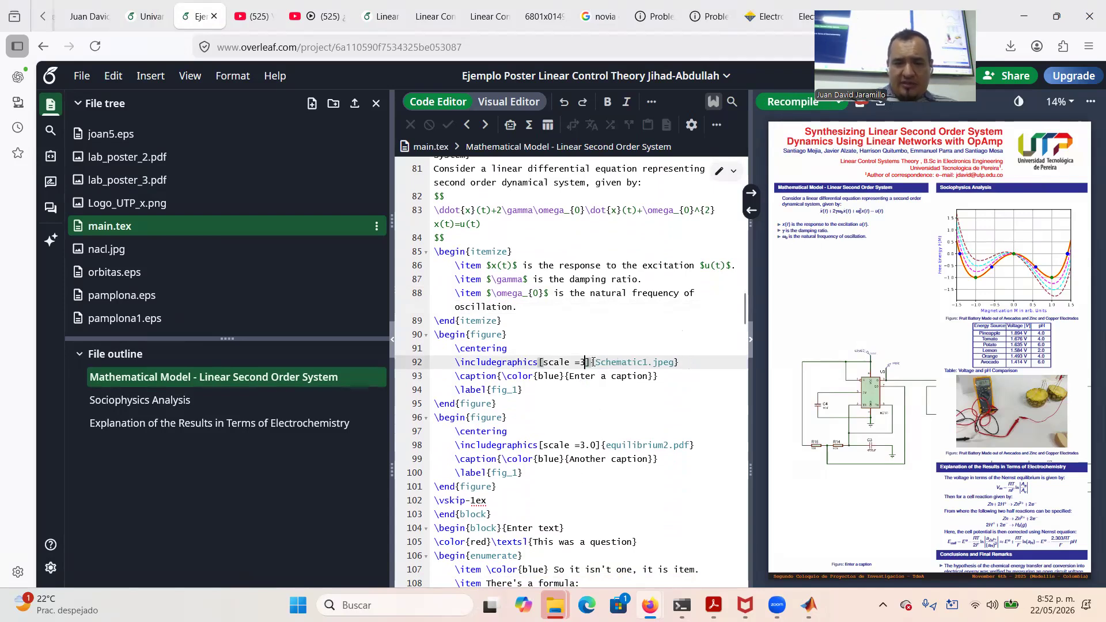
type("0.5")
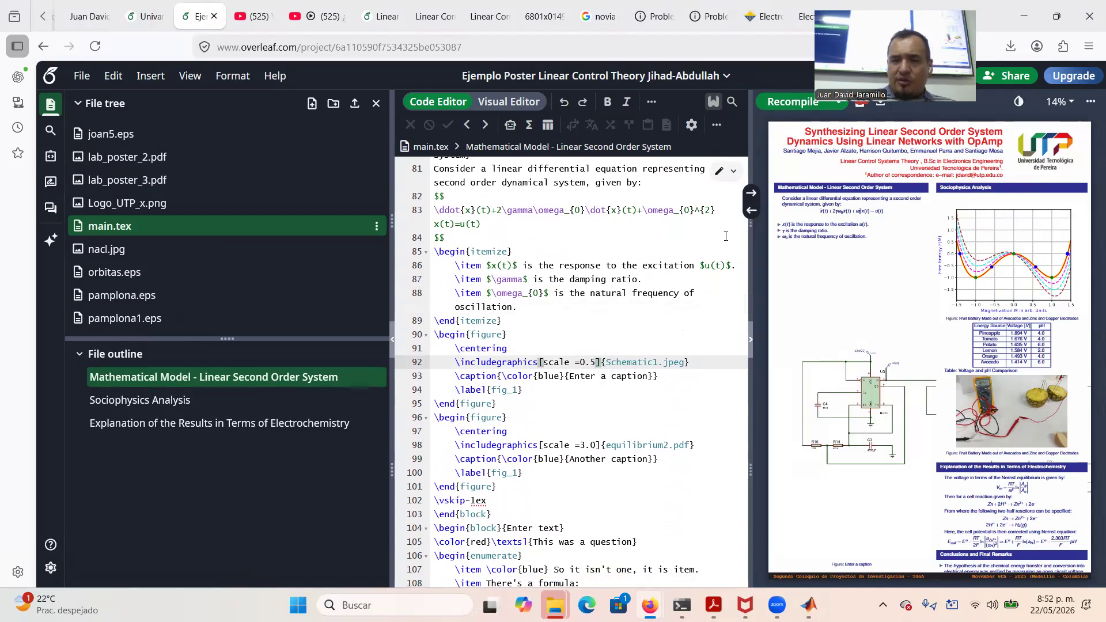
left_click(779, 104)
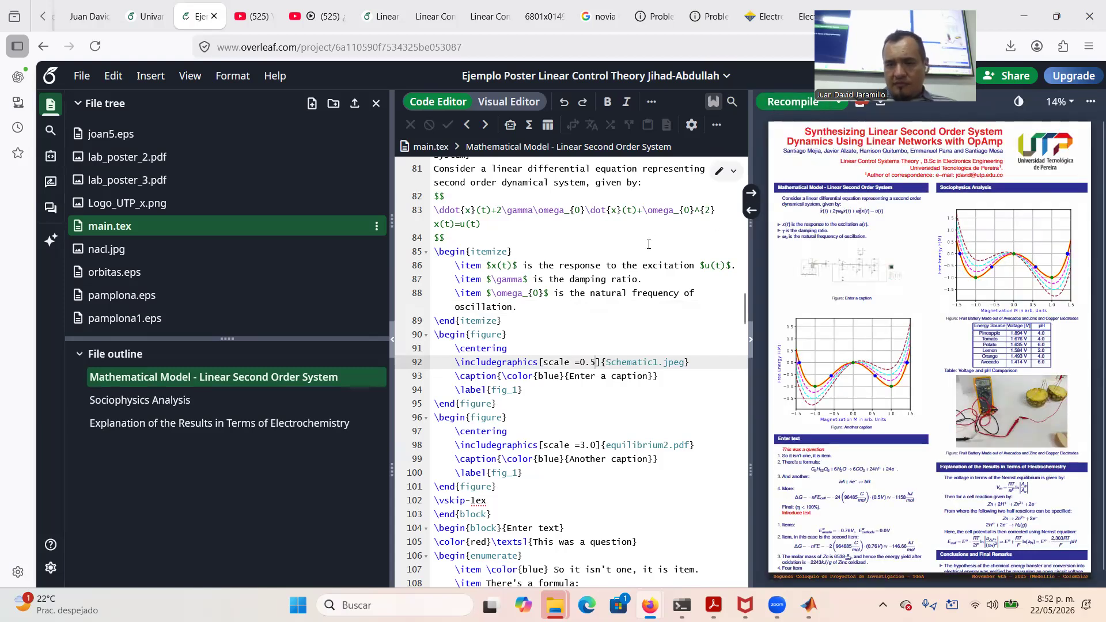
left_click(592, 363)
type("7")
left_click(789, 102)
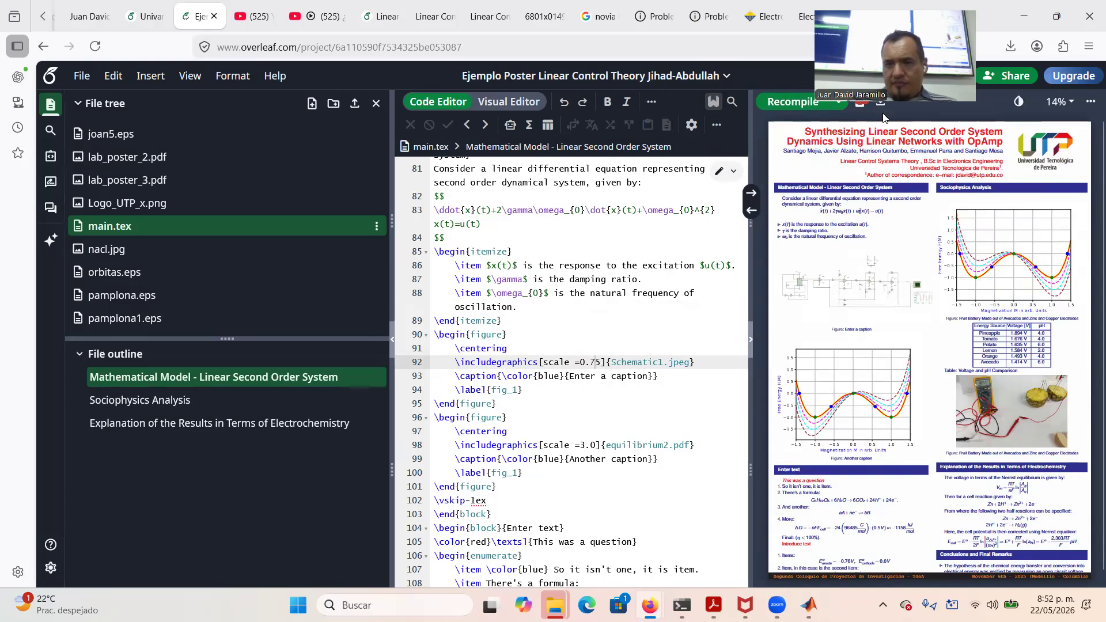
left_click(798, 103)
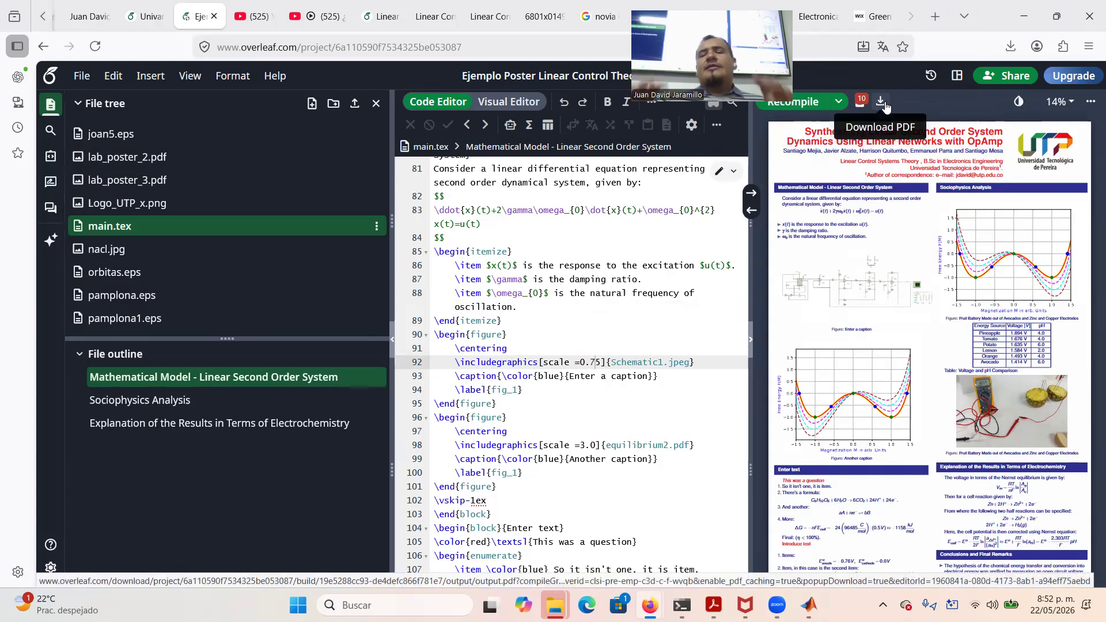
Download the compiled poster PDF, view it enlarged in Acrobat, then return to the Overleaf project
left_click(881, 102)
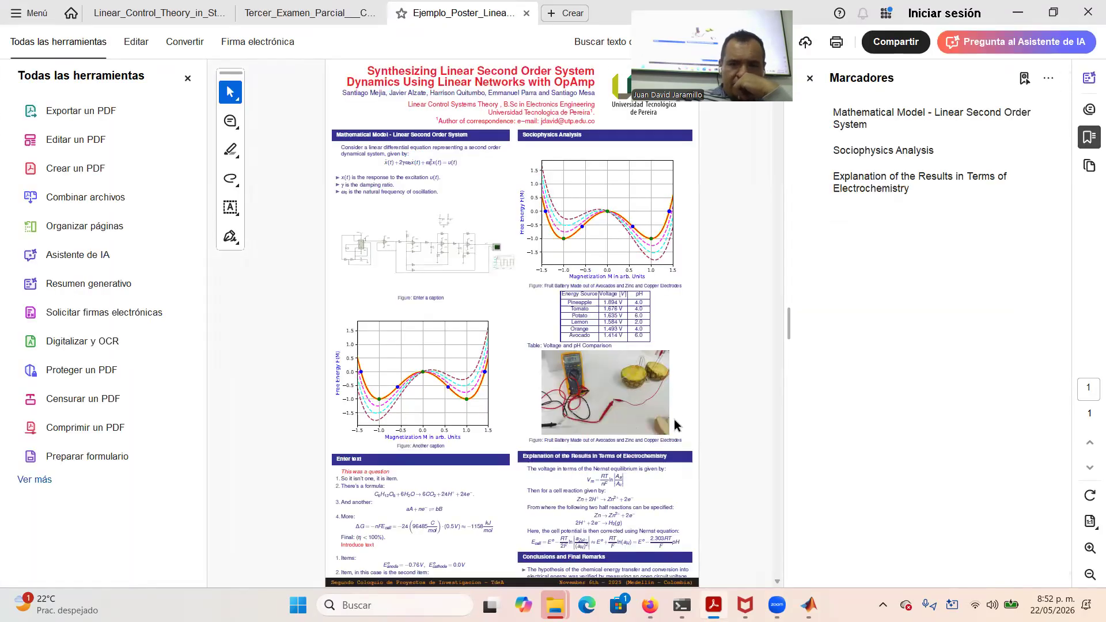
left_click(1086, 550)
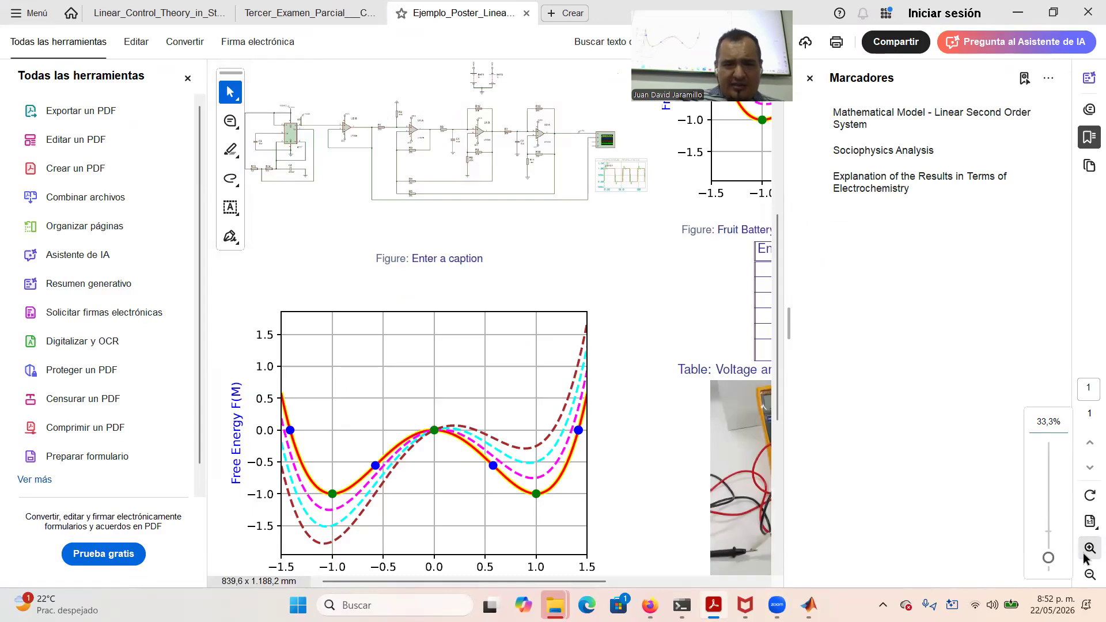
left_click(810, 77)
left_click(188, 78)
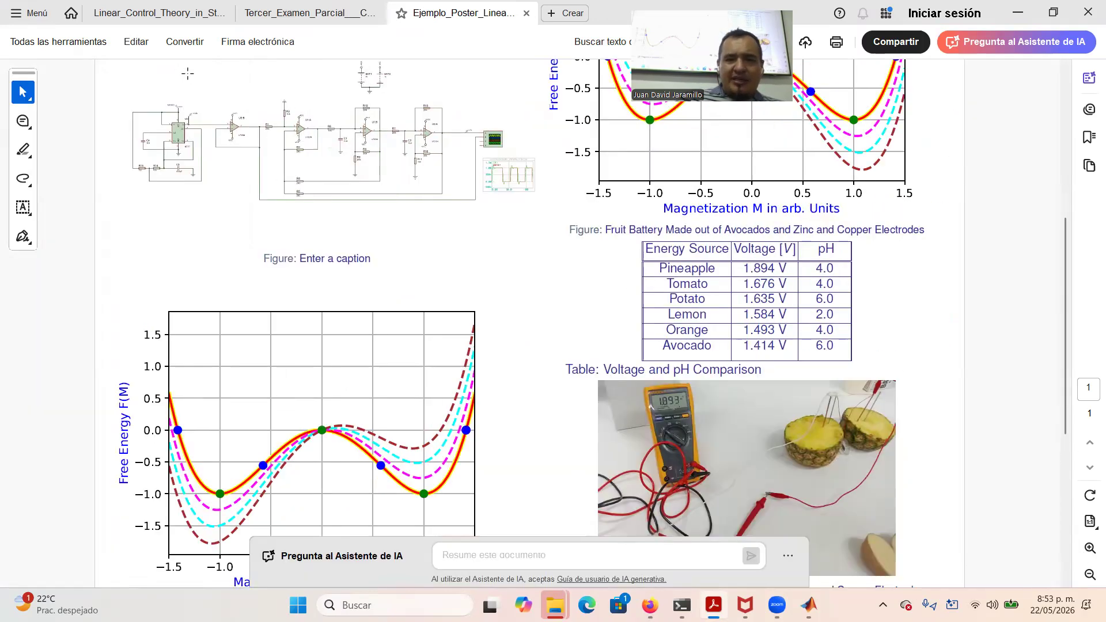
scroll(482, 275, "up", 3)
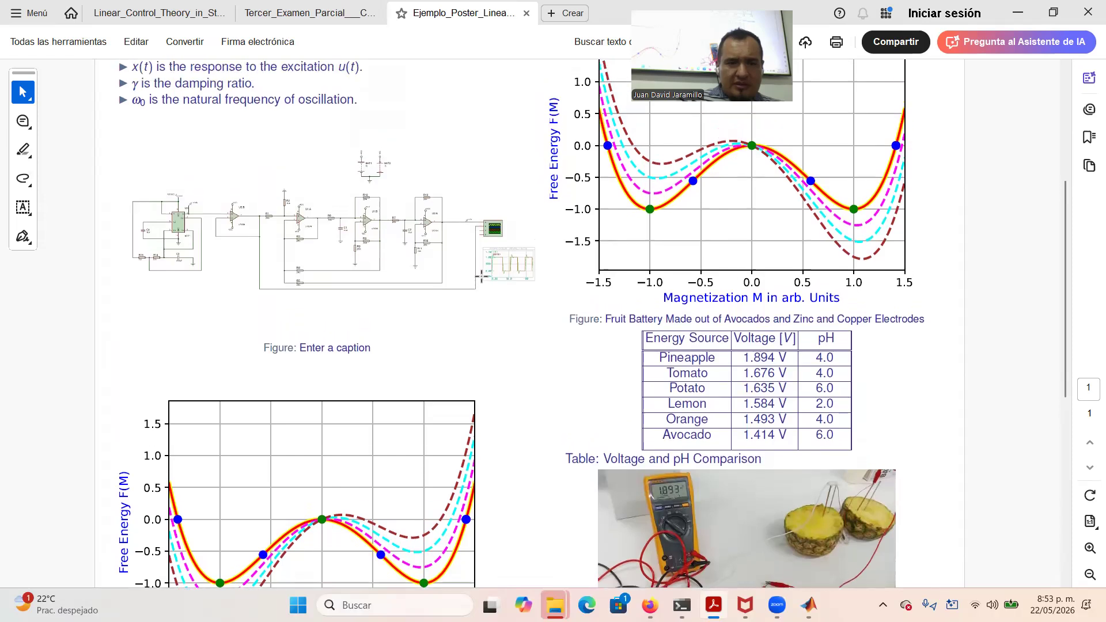
scroll(482, 278, "up", 1)
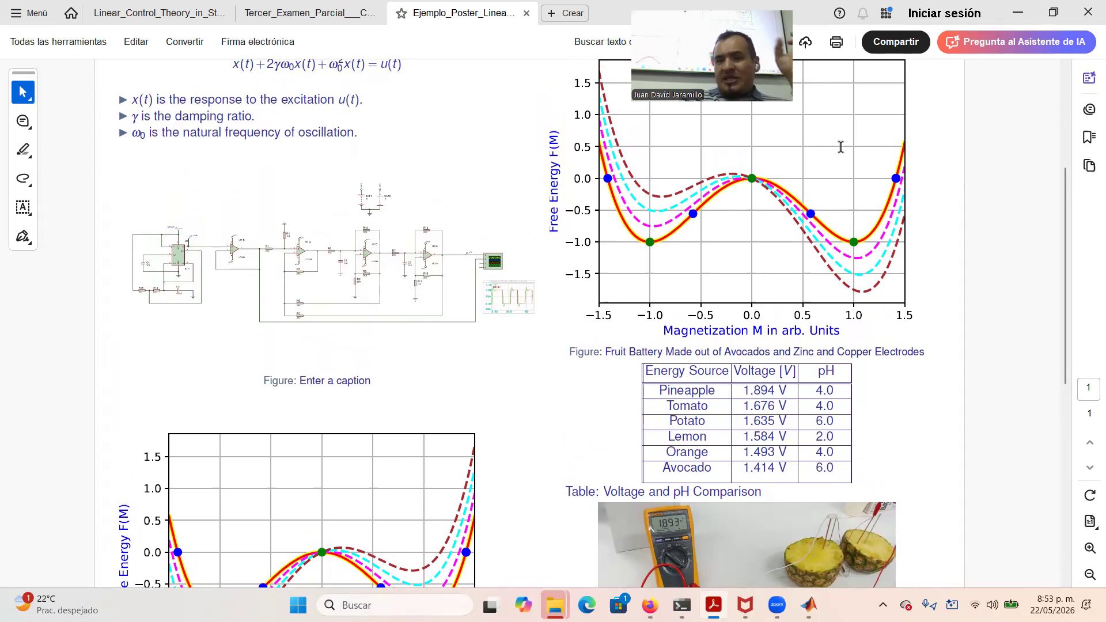
key("alt+Tab")
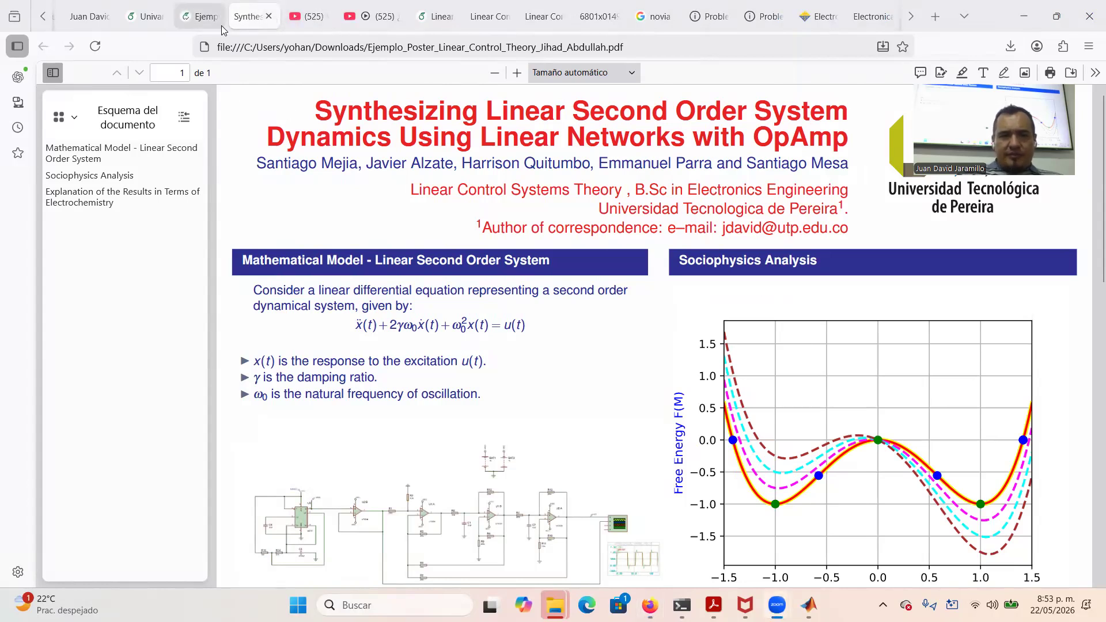
left_click(193, 18)
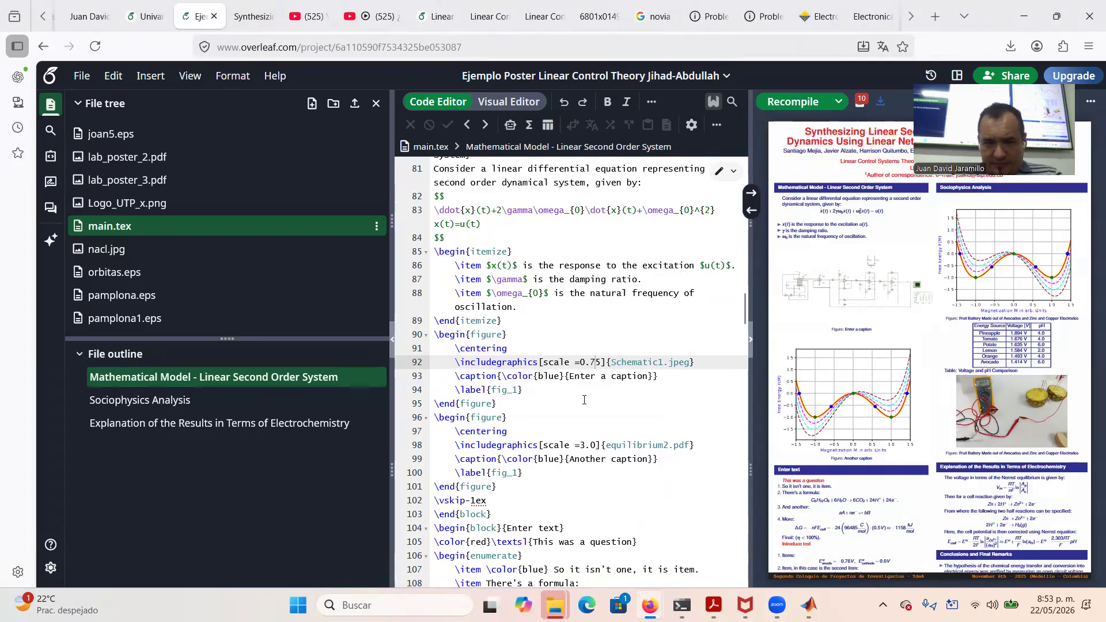
Caption the figure 'Schematic of the Linear Network with OpAmp' and add the sentence 'The state space canonical controller relization is then given by:'
left_click_drag(569, 376, 647, 374)
type("Sche")
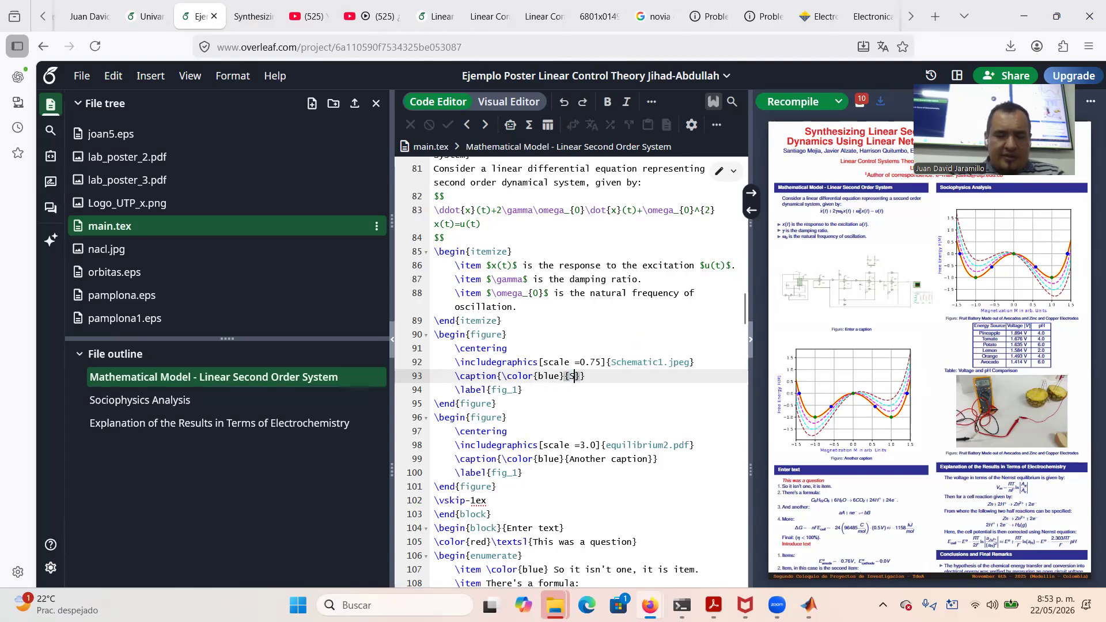
type("matic of")
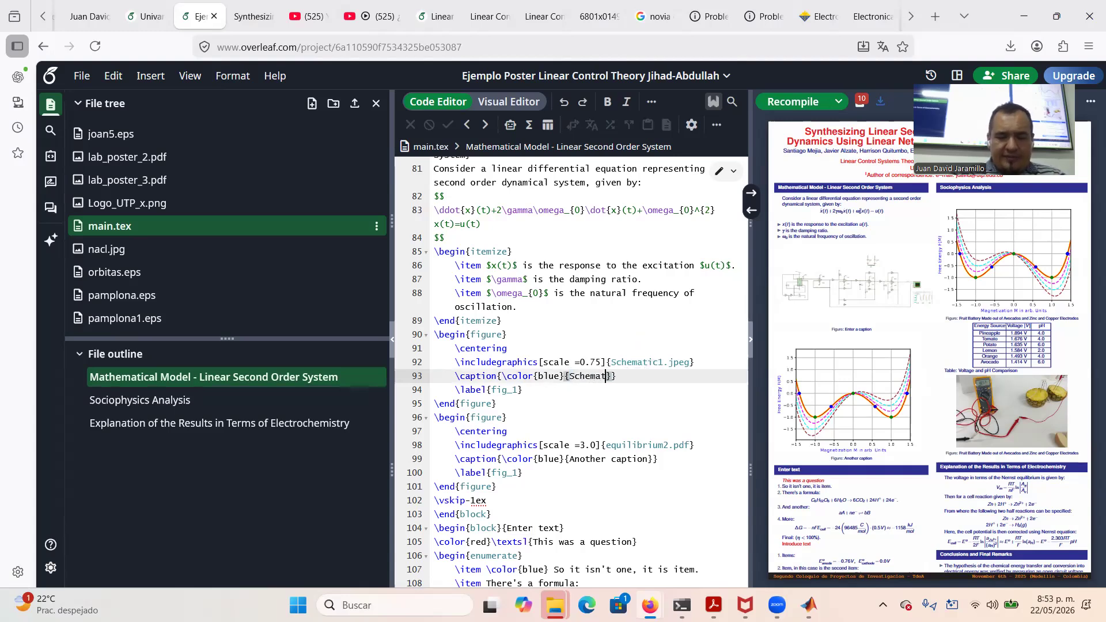
type(" the Linea")
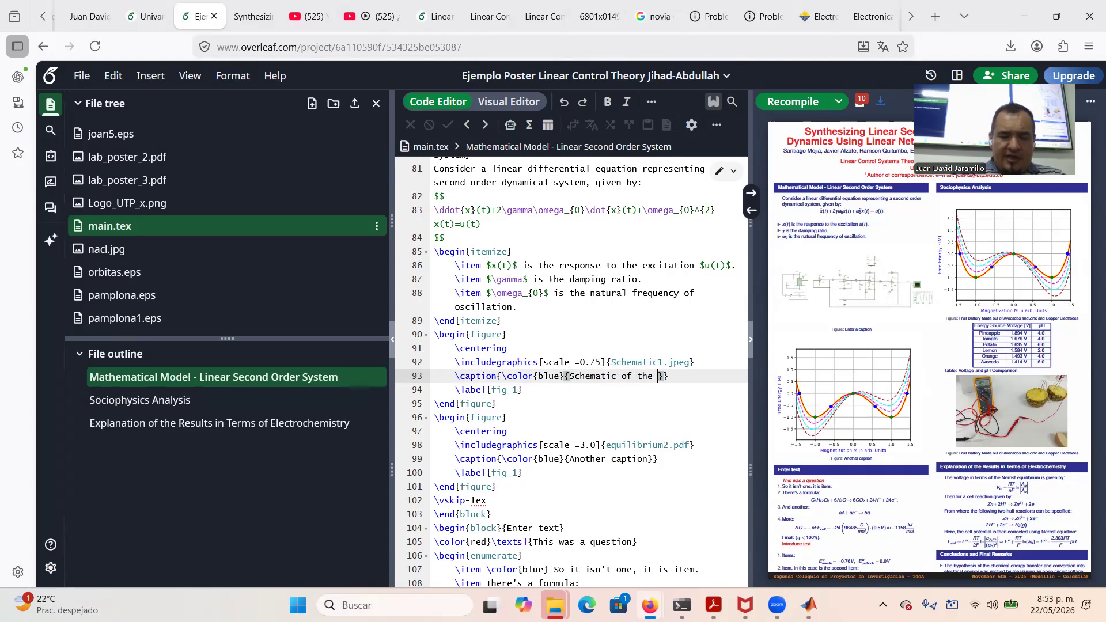
type("r Network")
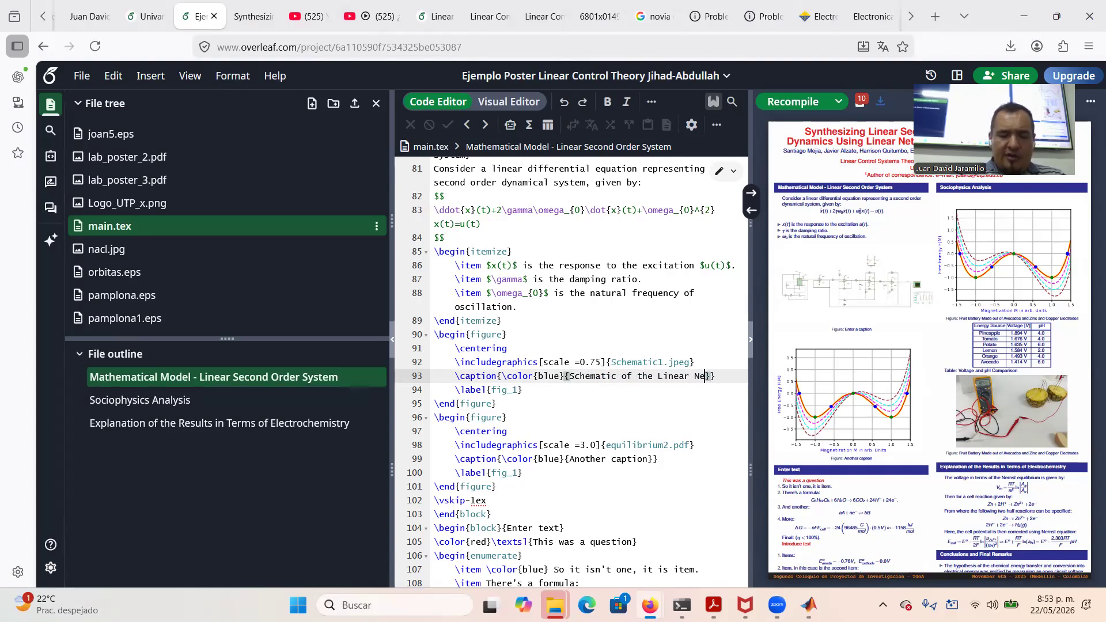
type(" with Op")
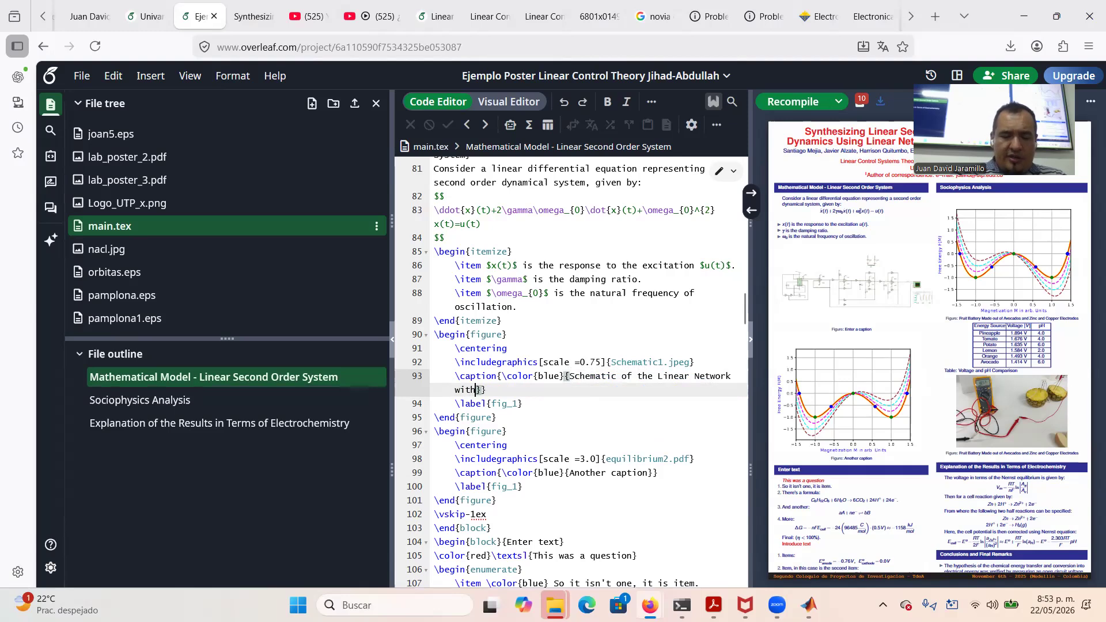
type("Amp")
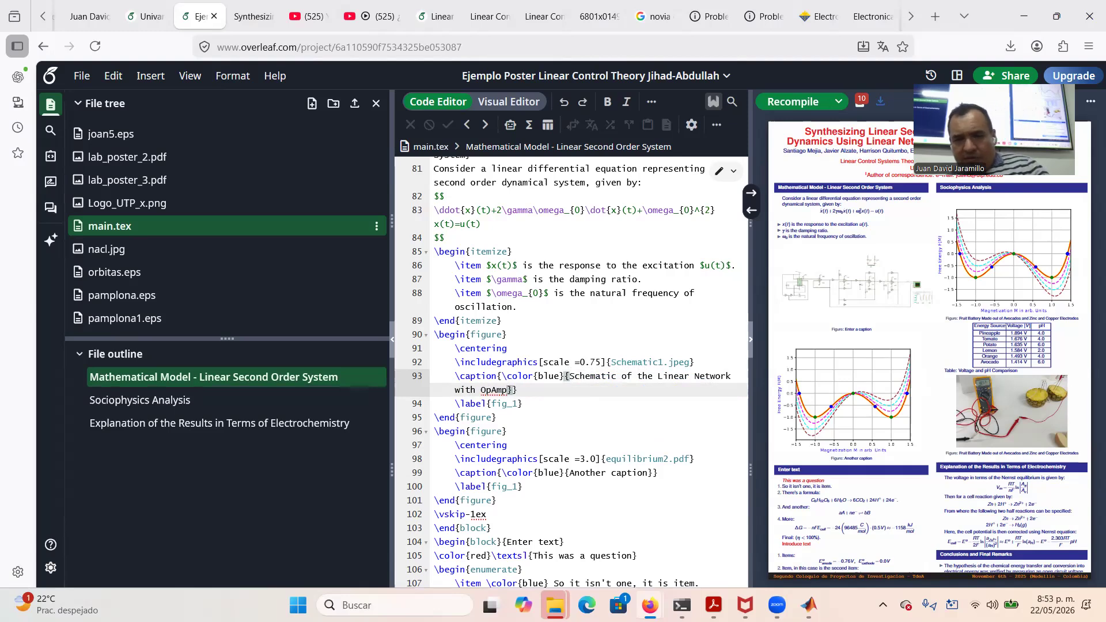
left_click(514, 321)
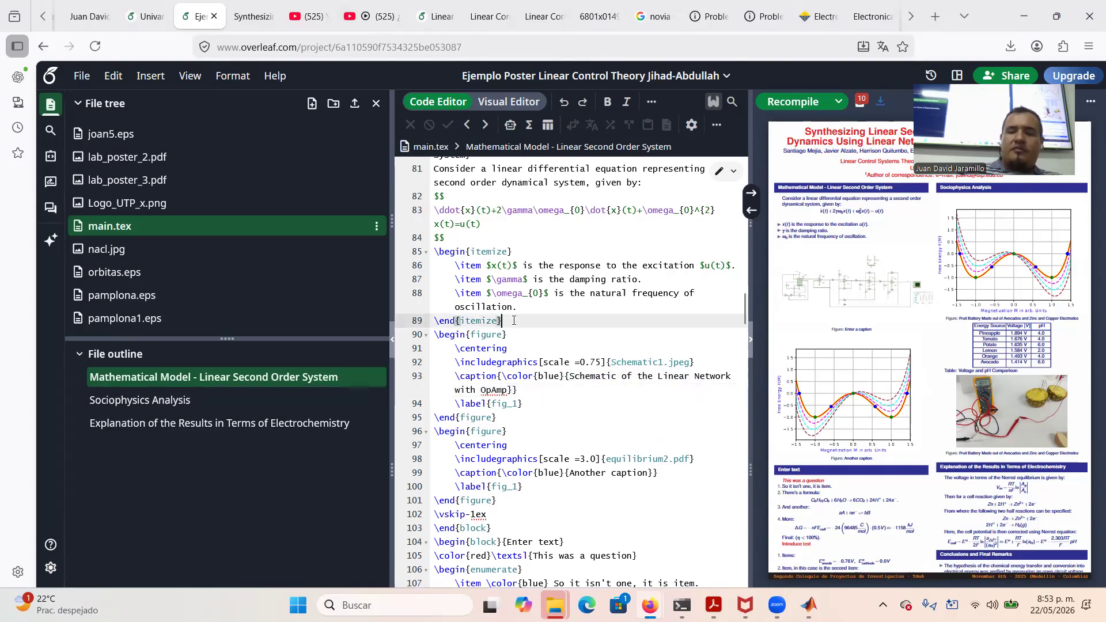
key("Return")
type("T")
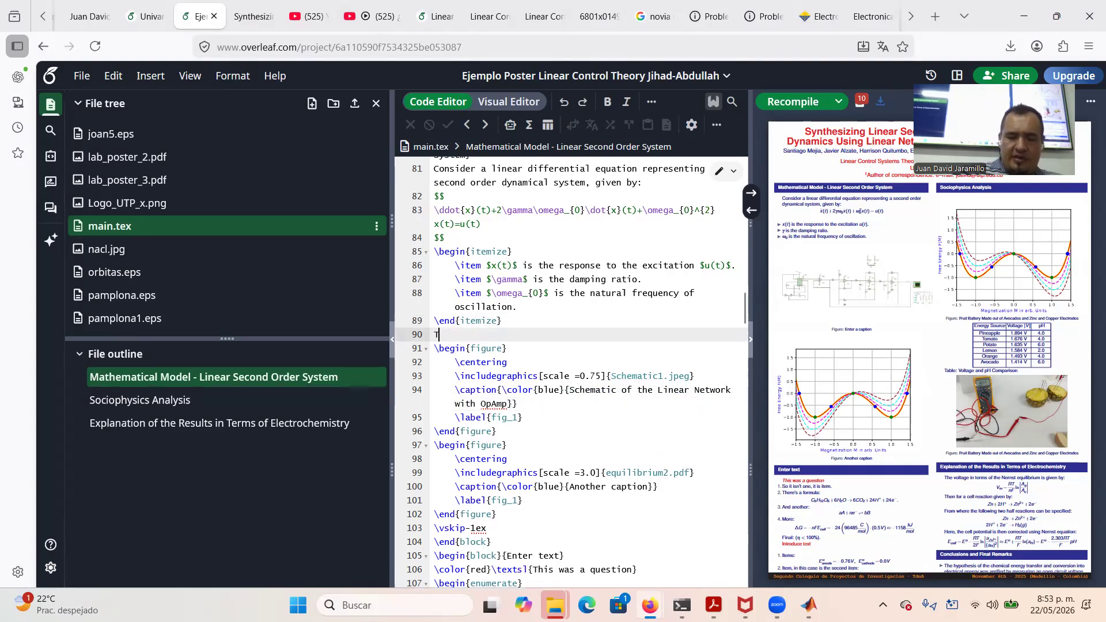
type("he state sp")
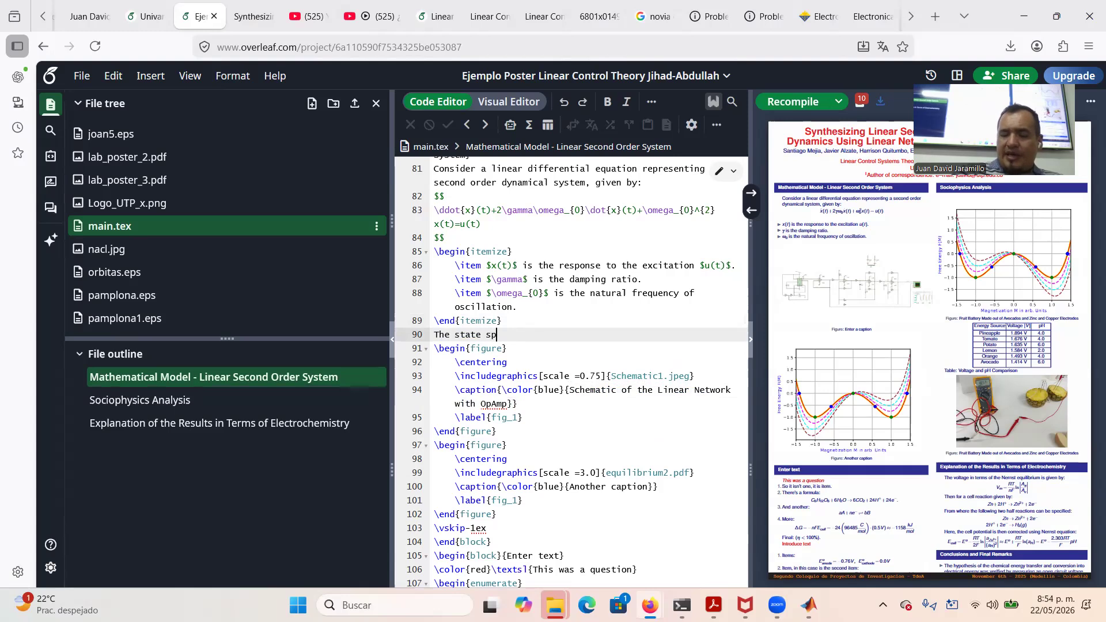
type("ace canon")
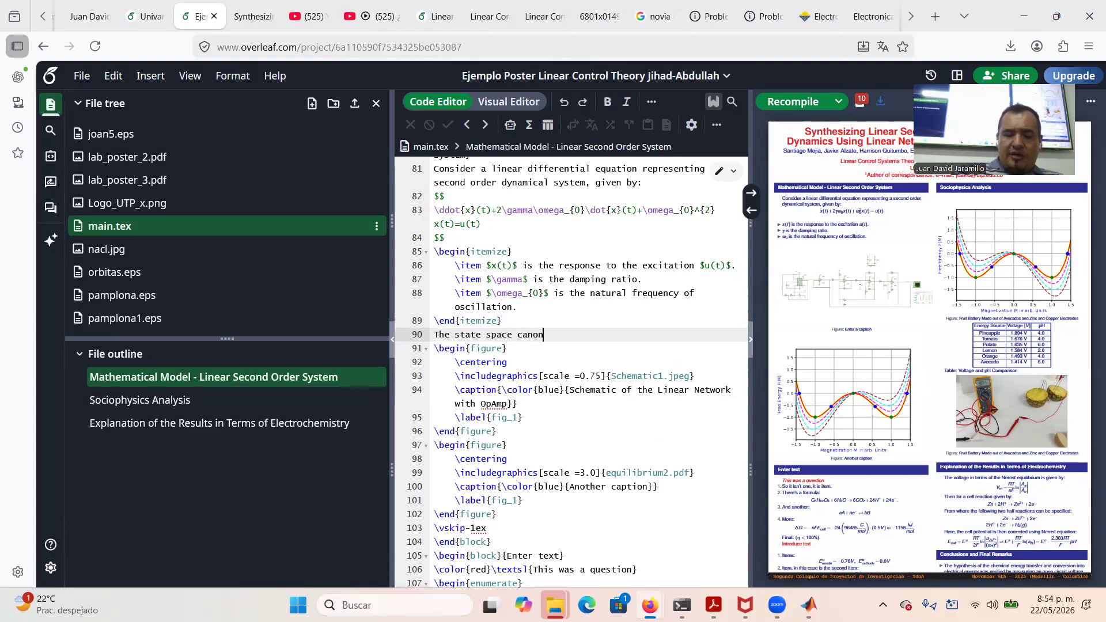
type("ical controll")
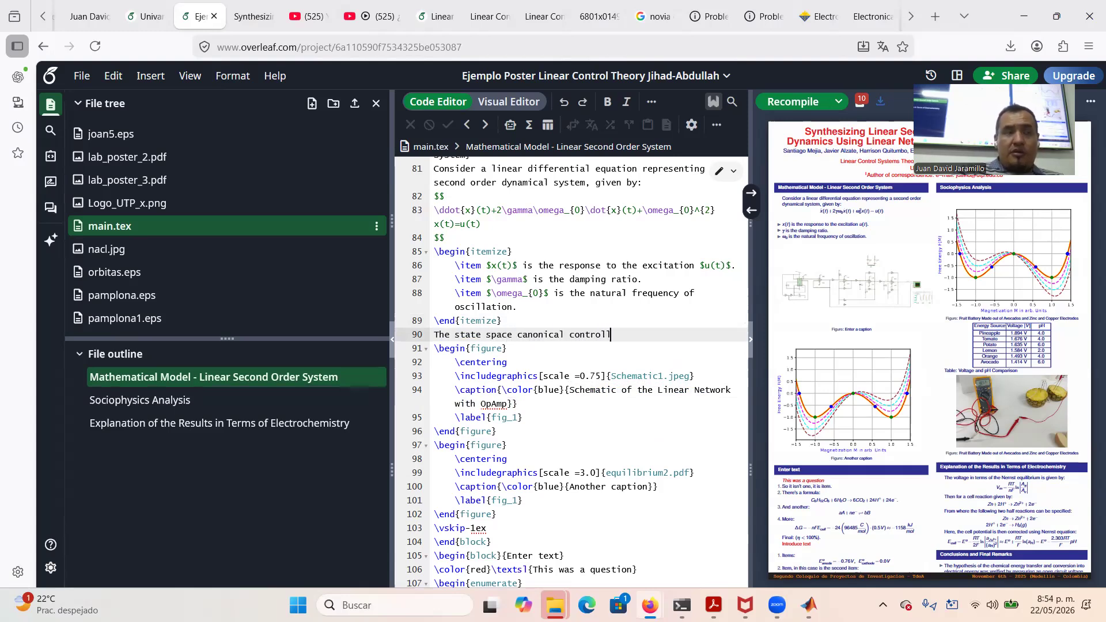
type("er reliza")
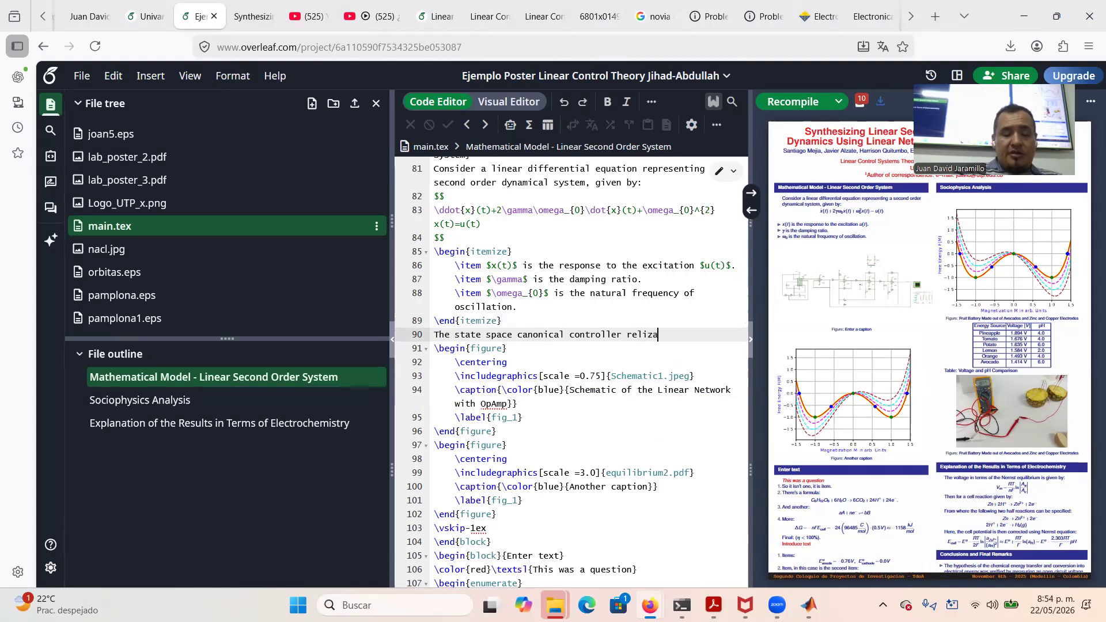
type("tion is the")
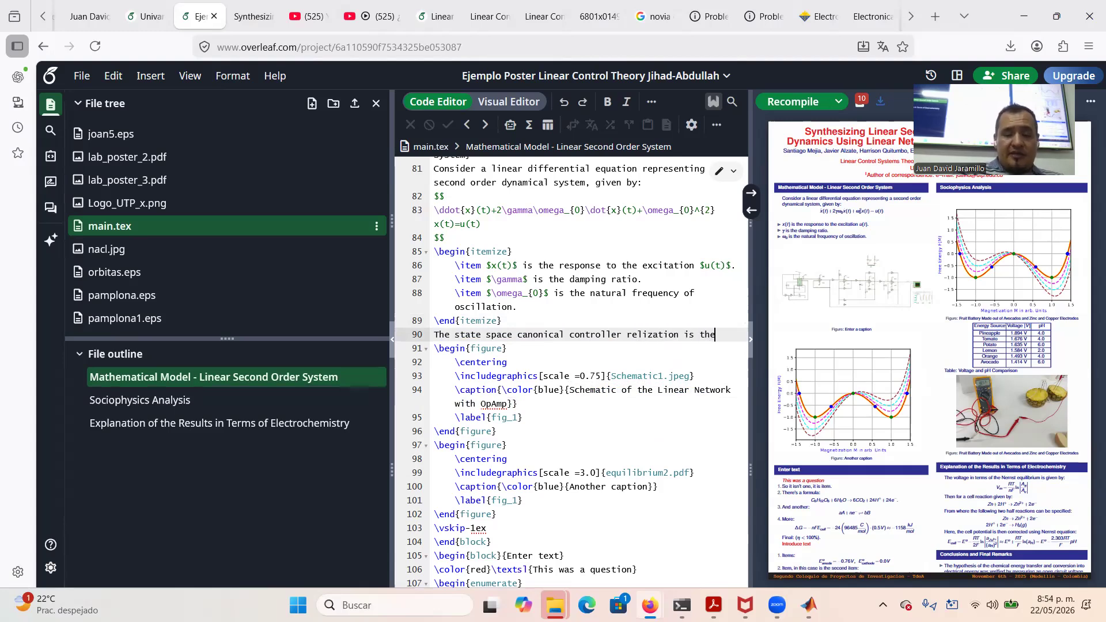
type("n given")
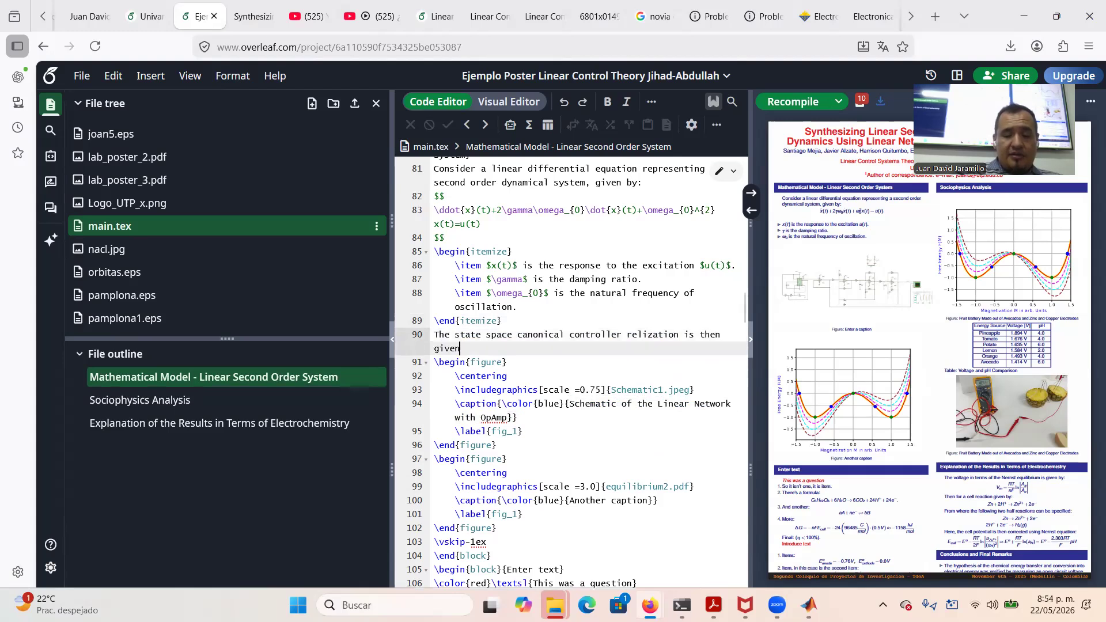
type(" by:")
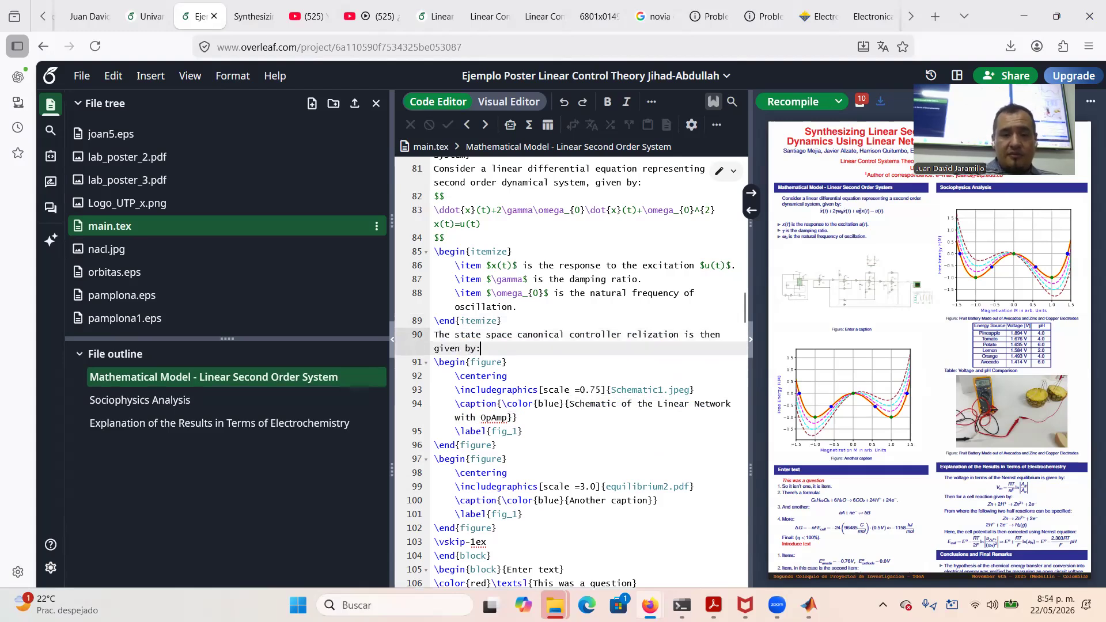
Add an empty $$ display-math block below the introductory sentence
key("Return")
type("$$")
key("Return")
key("Return")
type("4")
key("BackSpace")
key("Up")
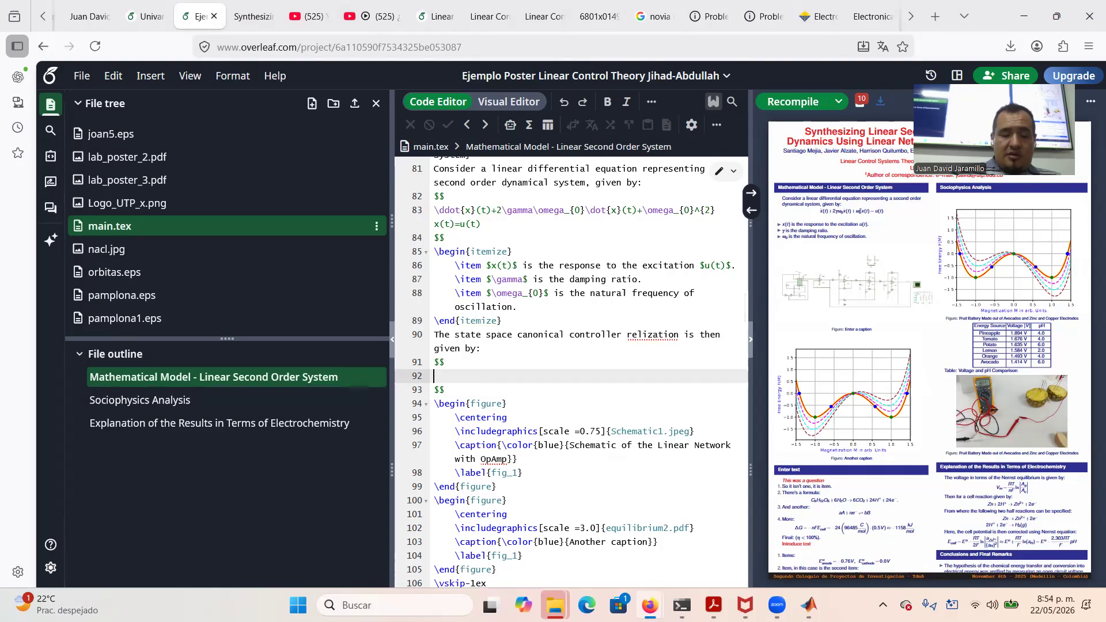
Insert \left( \right) around an empty single-column \begin{array}{c} array in the math block
type("\\left(")
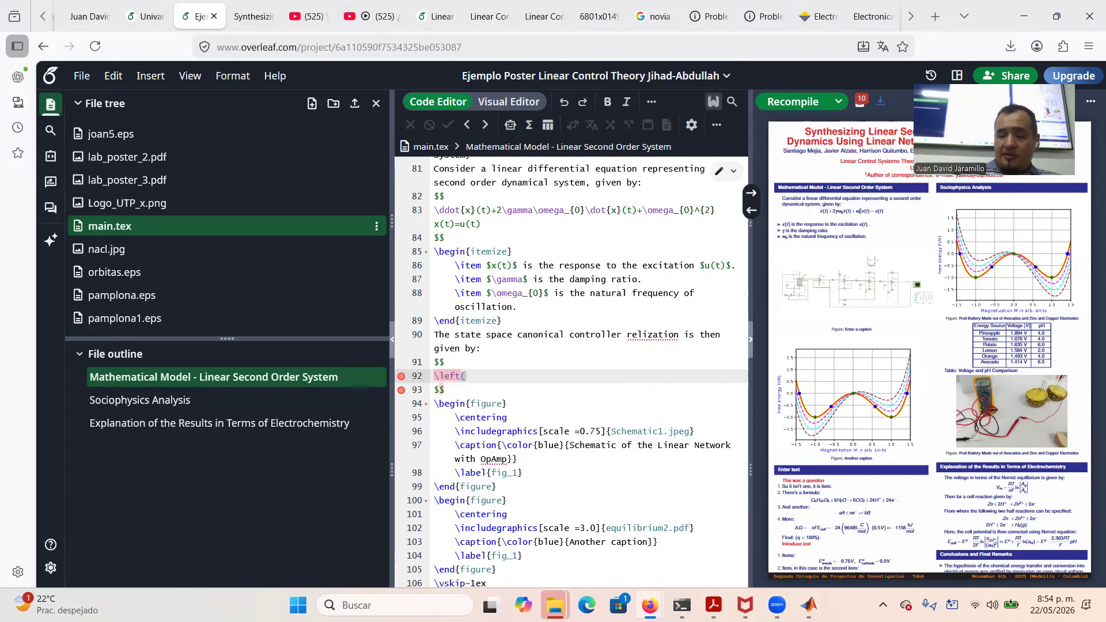
type("\right")
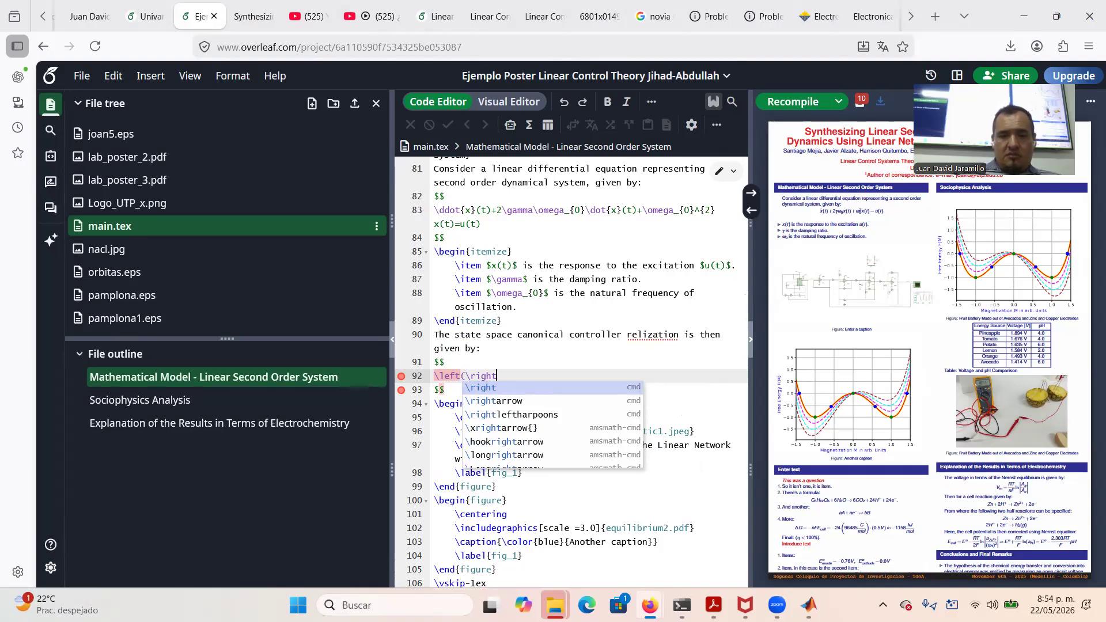
type(")")
key("Left")
key("Left")
key("Left")
key("Left")
key("Left")
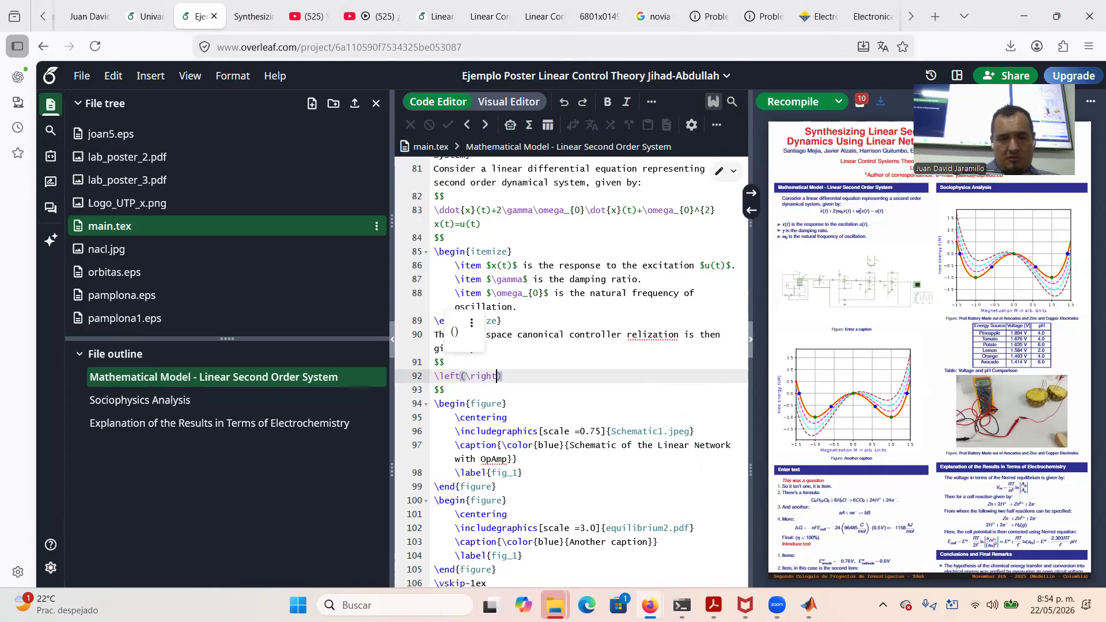
key("Left")
key("Left")
type("\\begi")
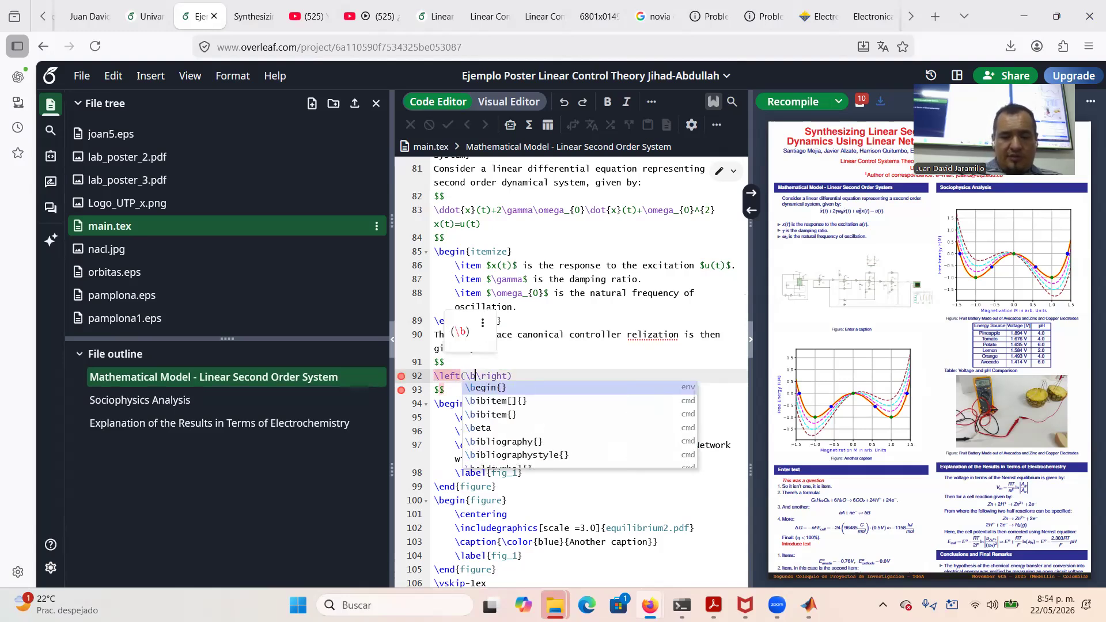
type("n{arra")
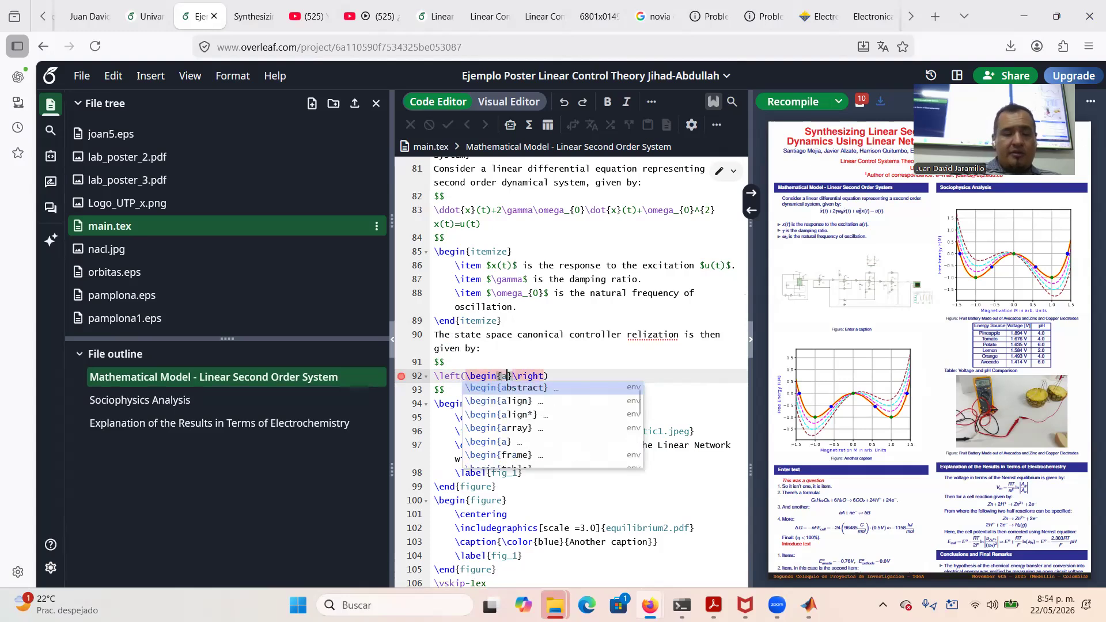
type("y}{")
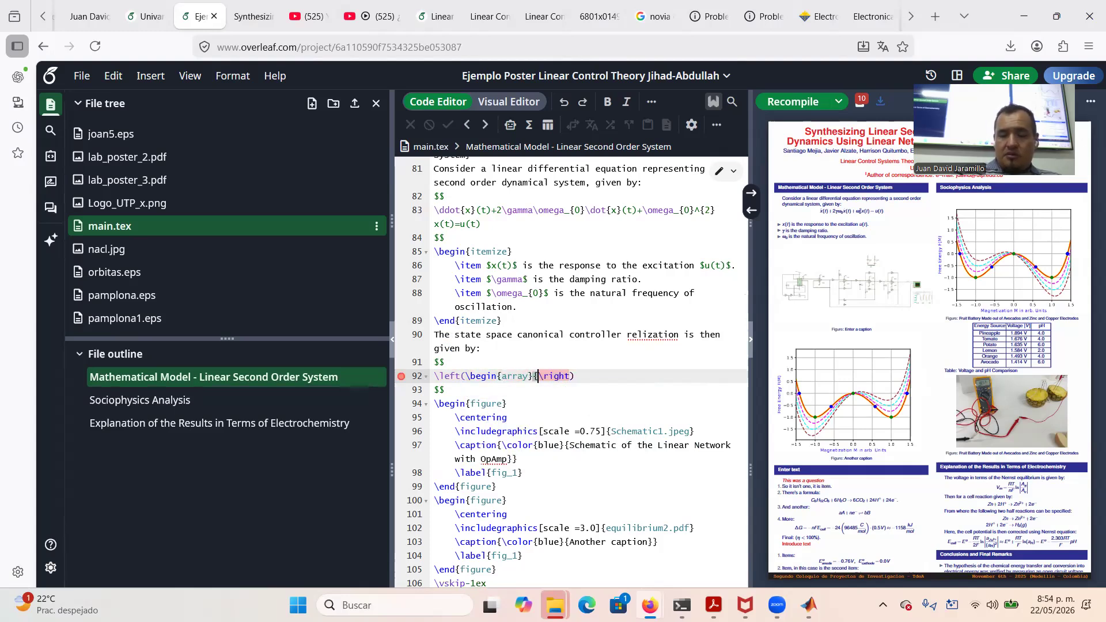
type("c")
key("Right")
key("Return")
key("Return")
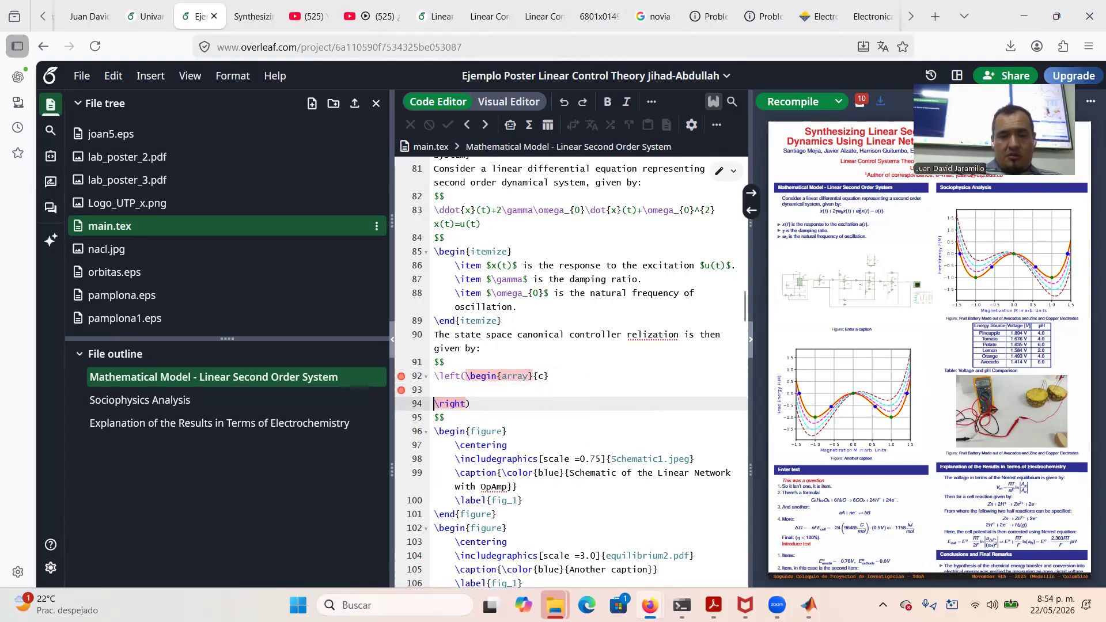
type("\\end{a")
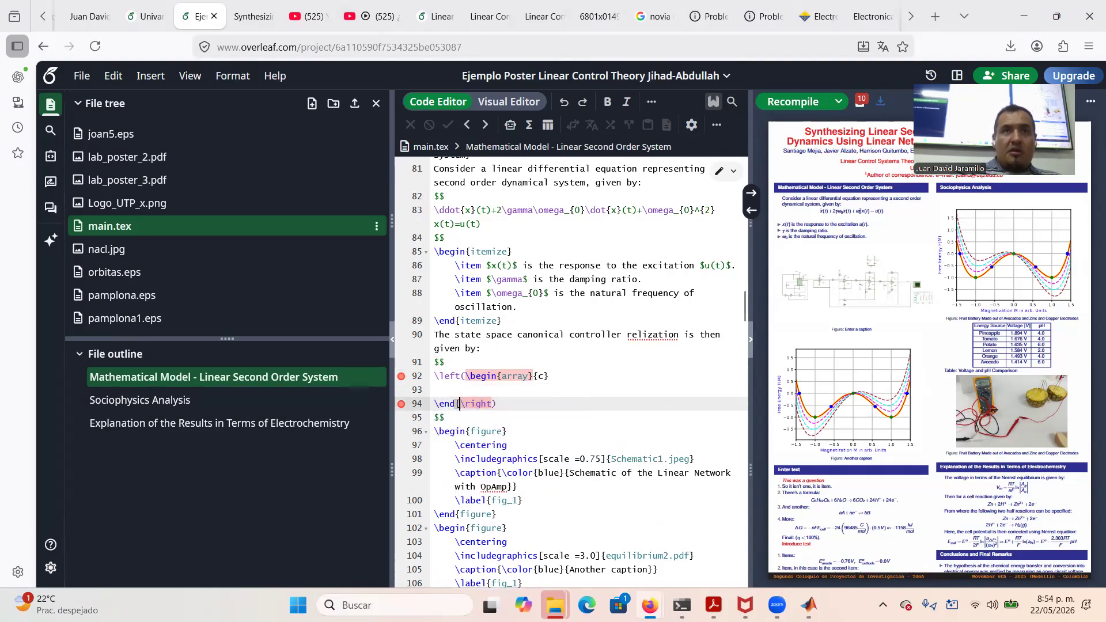
type("rray")
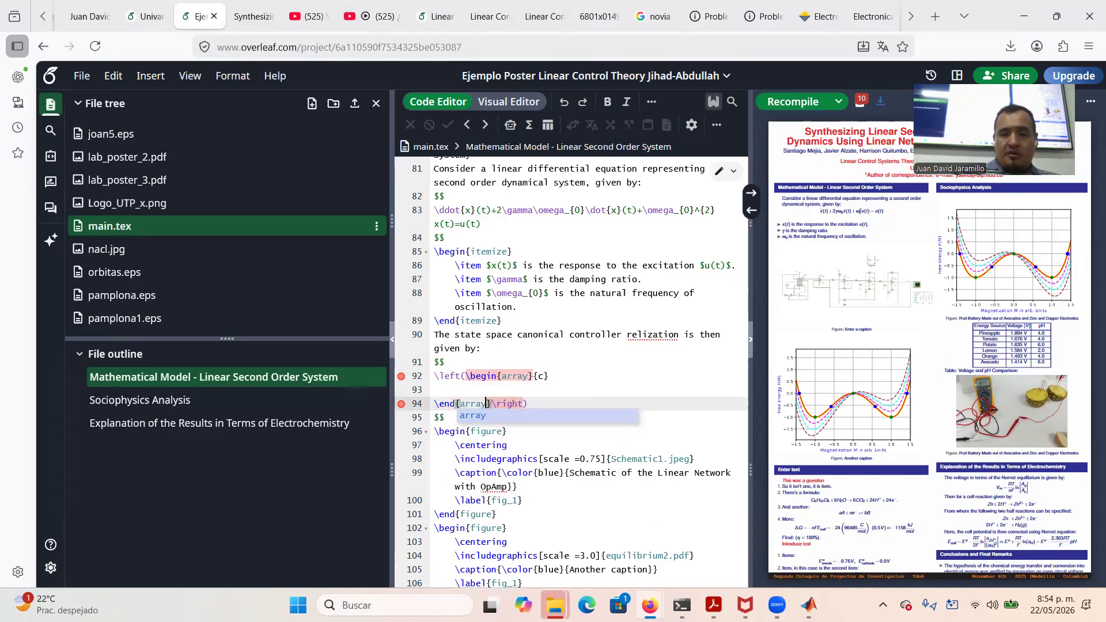
key("Up")
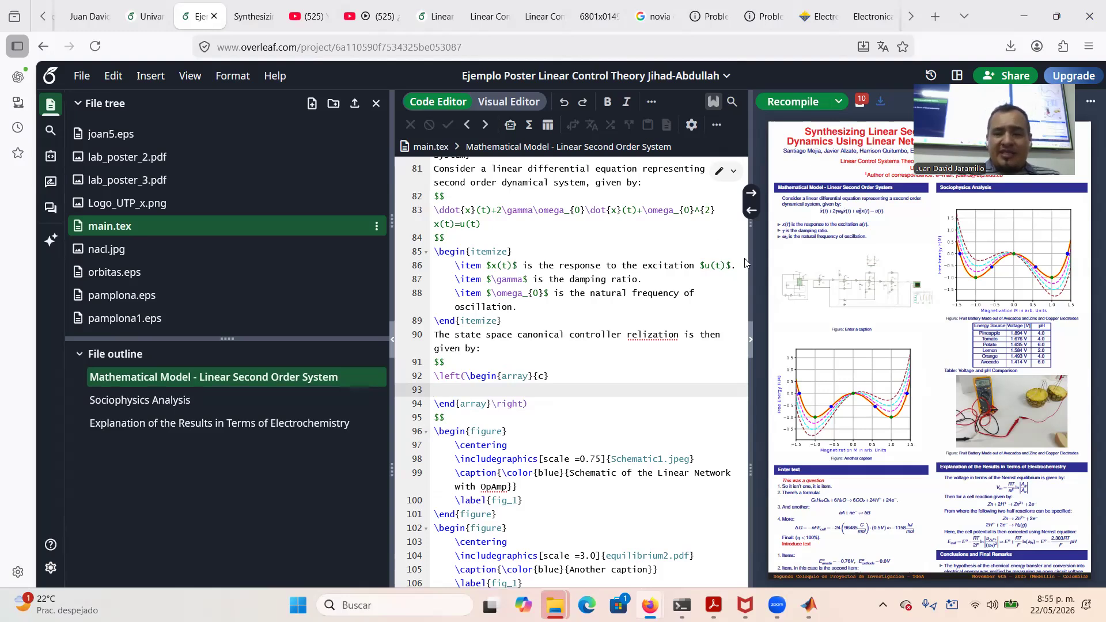
Correct the misspelling 'relization' to 'realization' using the spelling suggestions
right_click(645, 332)
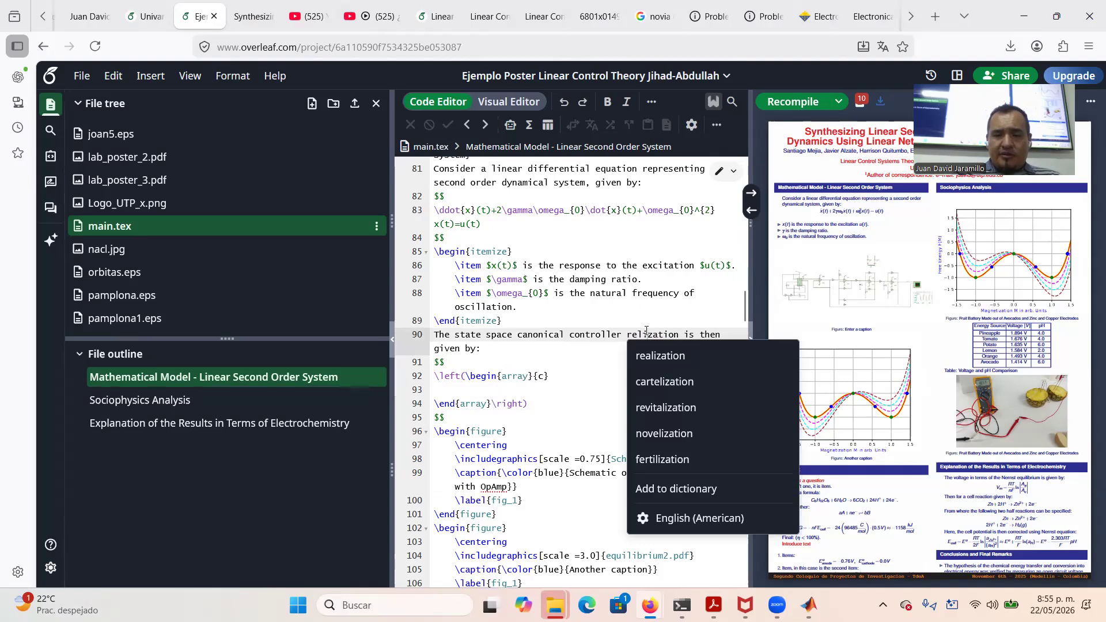
left_click(667, 354)
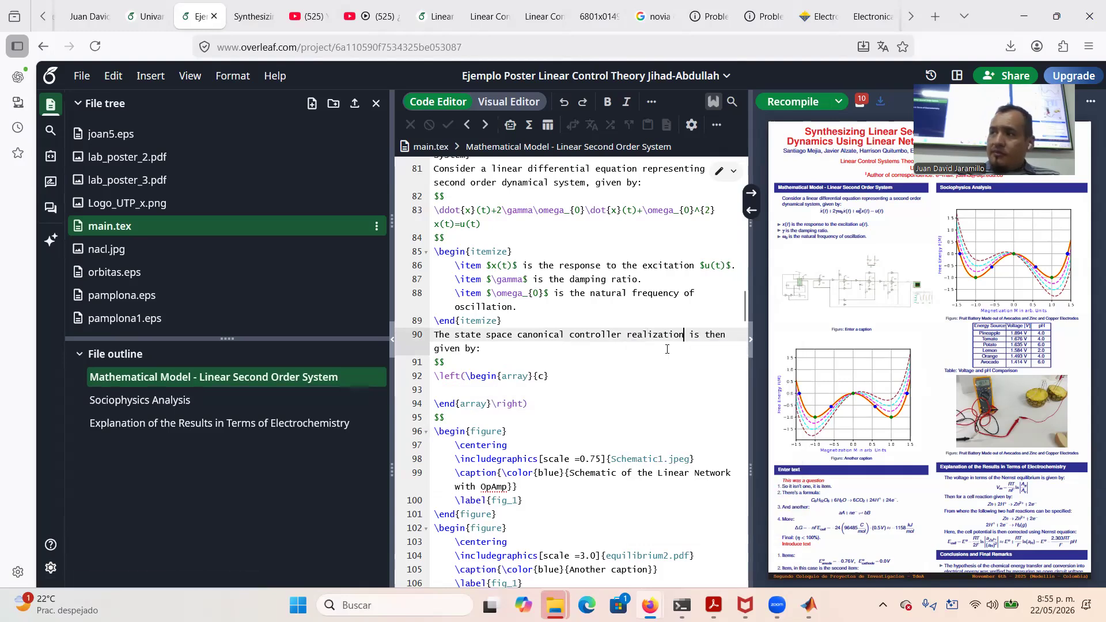
left_click(466, 390)
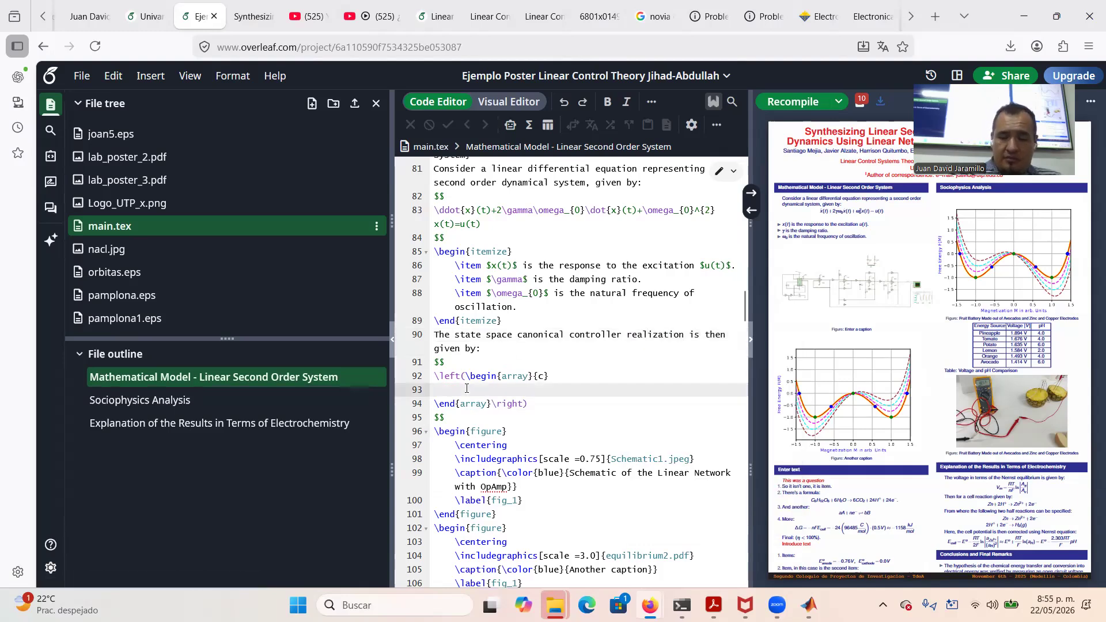
Fill the left column vector with \dot{x}_{1}(t) and \dot{x}_{2}(t), separated by a row break
type("\\dot{x}")
type("_{1}")
type("()")
type("t)")
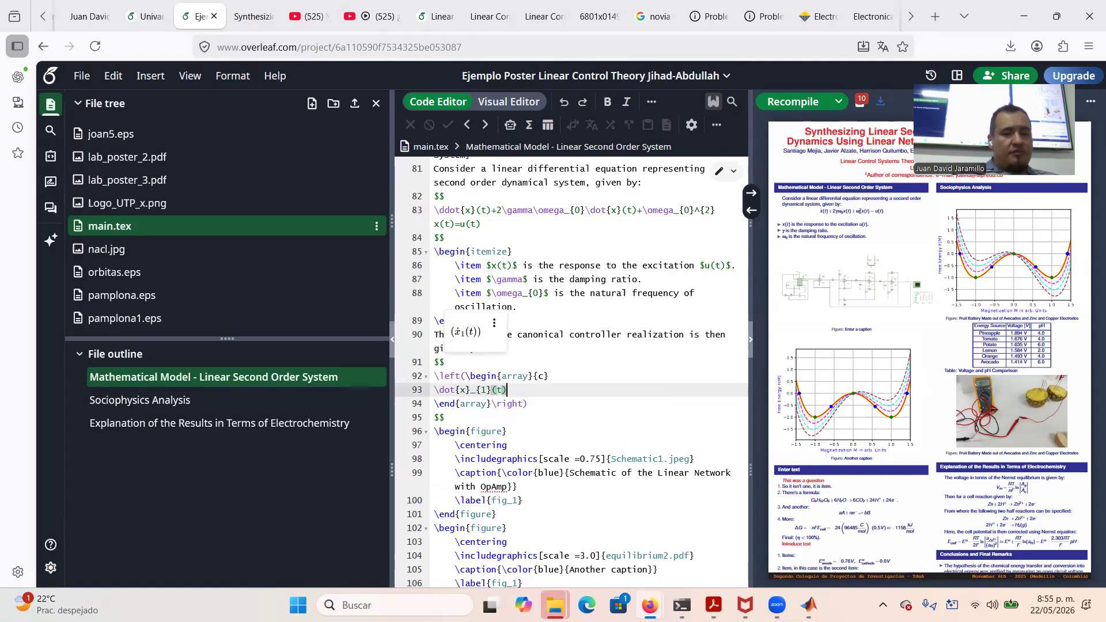
key("Return")
type("\\\\")
key("Return")
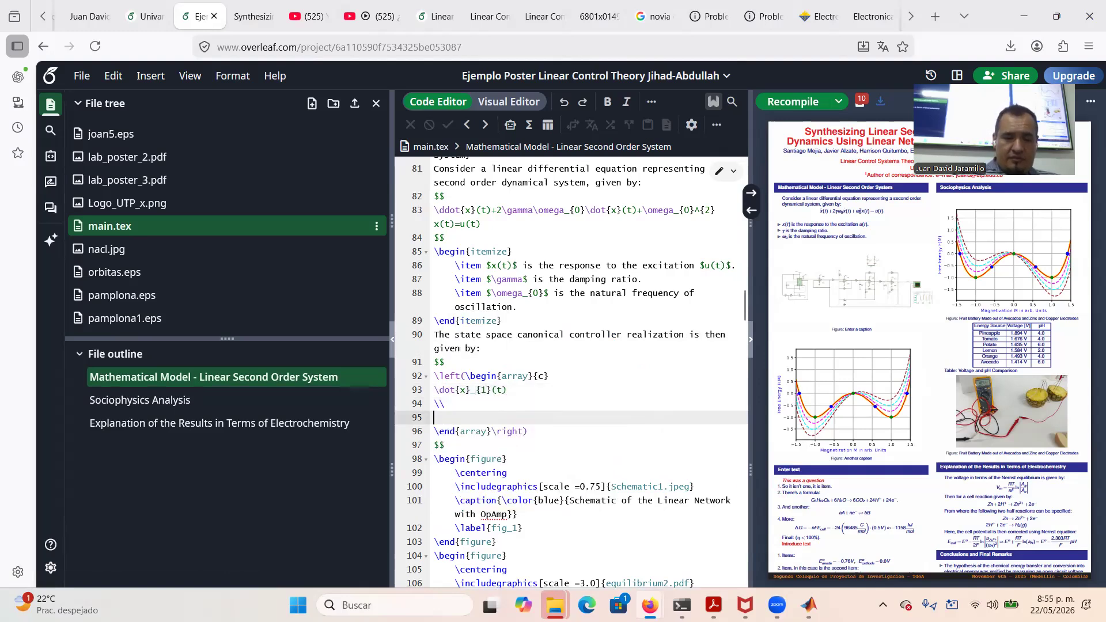
type("\\dot{x")
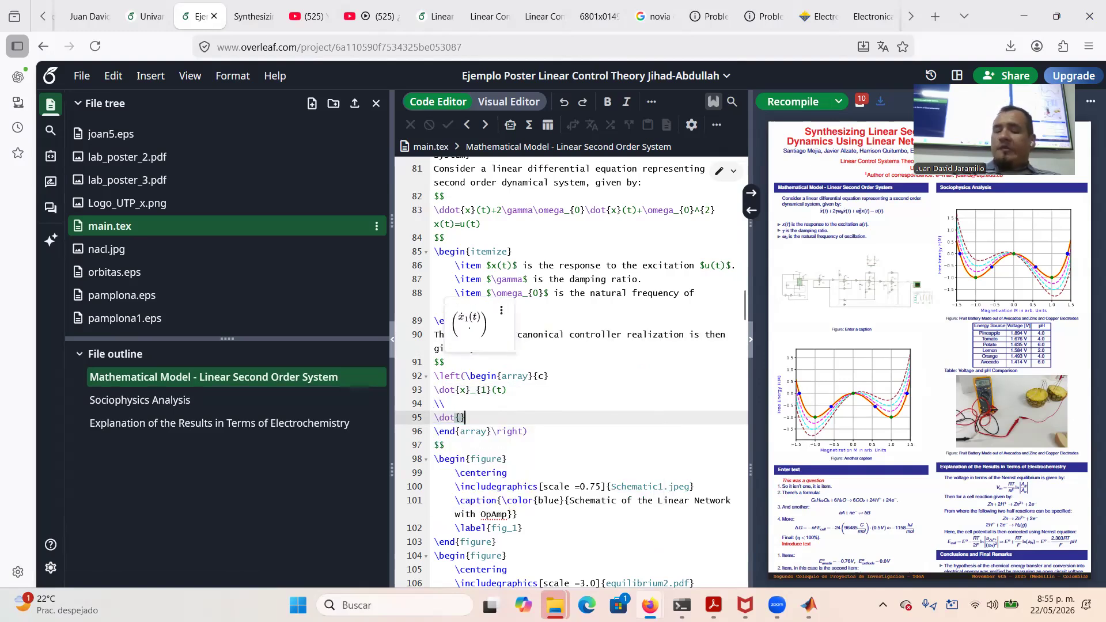
type("}")
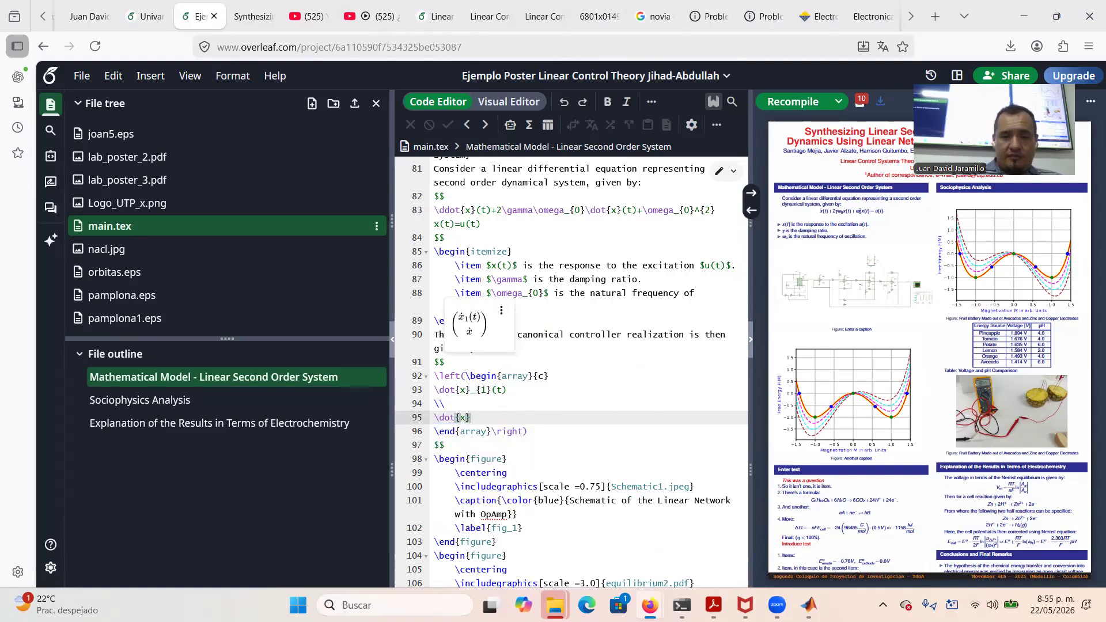
type("_{2}")
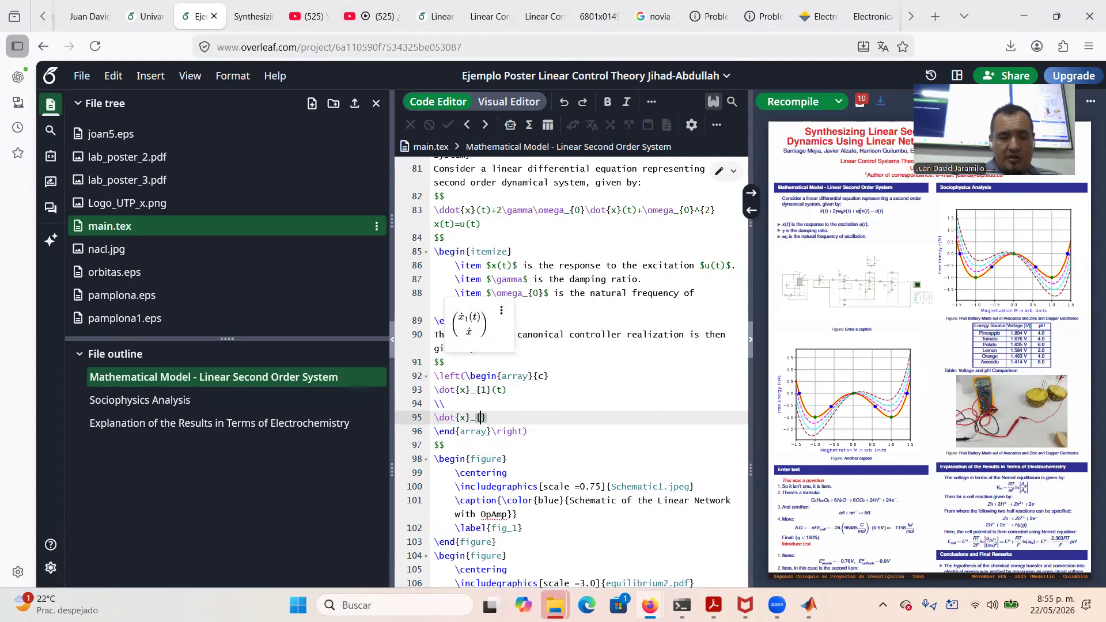
type("()")
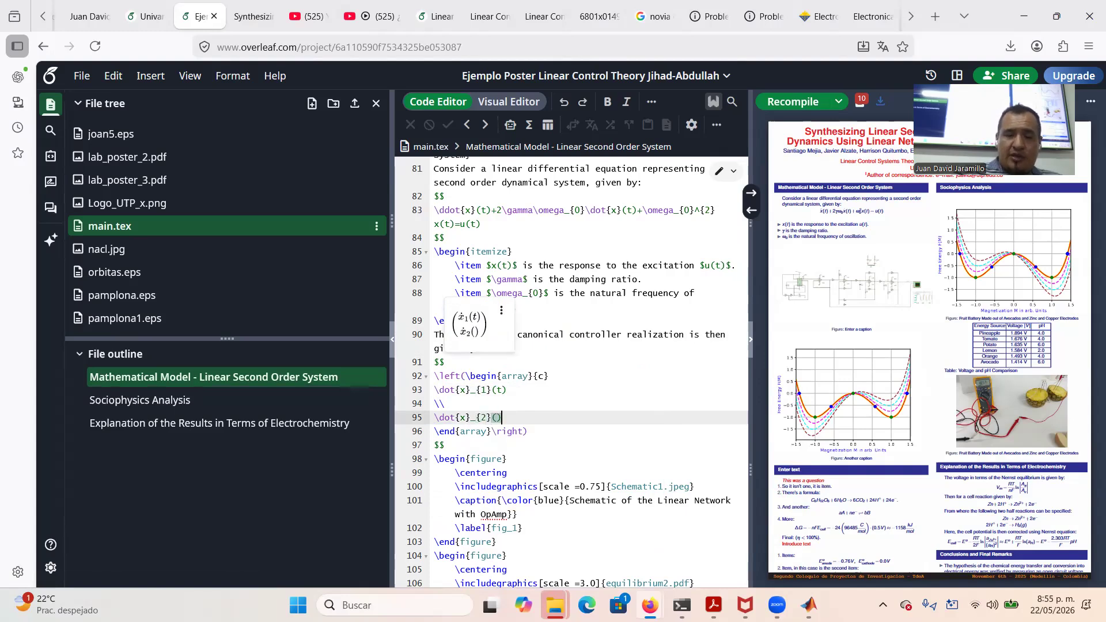
type("t)")
Add '=' after the vector, followed by an empty parenthesised two-column {cc} array
key("Down")
key("Right")
key("Right")
key("Right")
type("=")
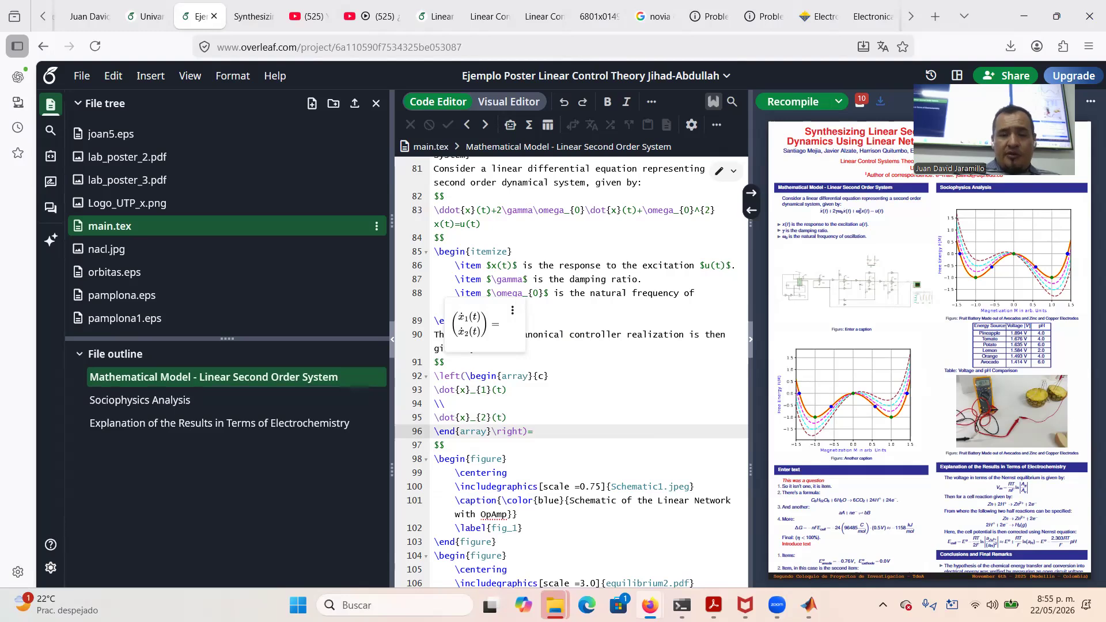
key("Return")
type("\\lef")
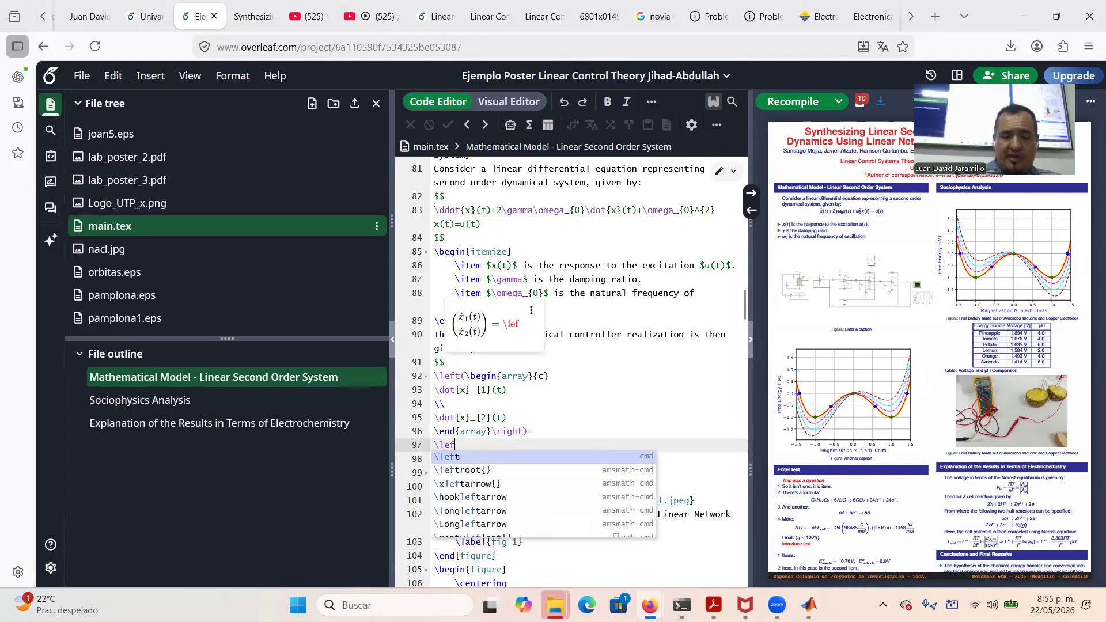
type("t(\right)")
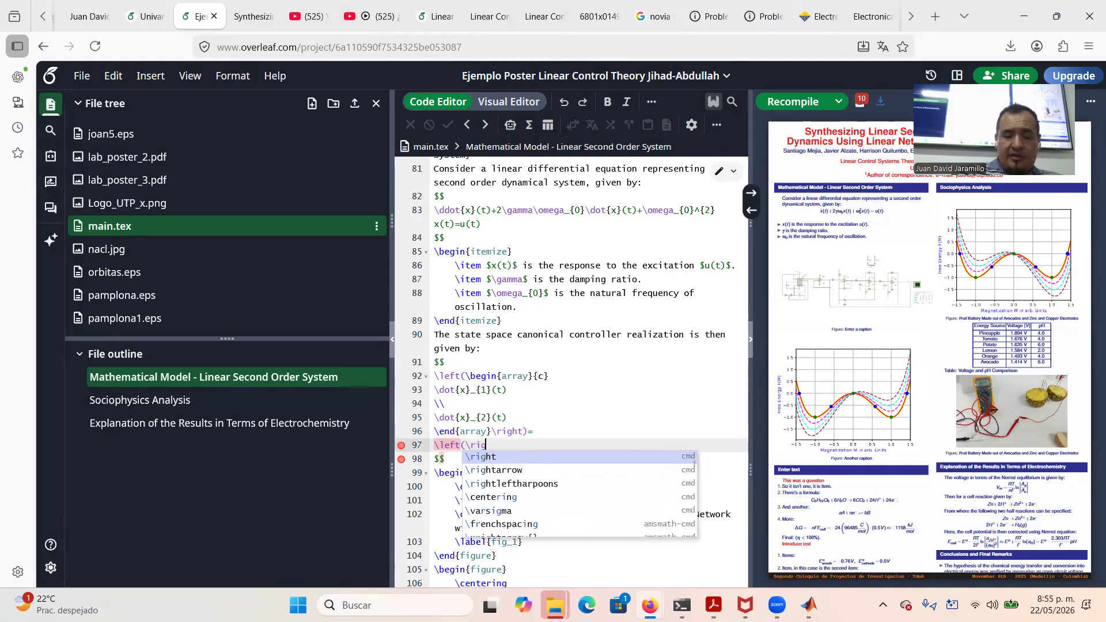
key("Left")
key("Left")
key("Left")
key("Left")
key("Left")
key("Left")
key("Left")
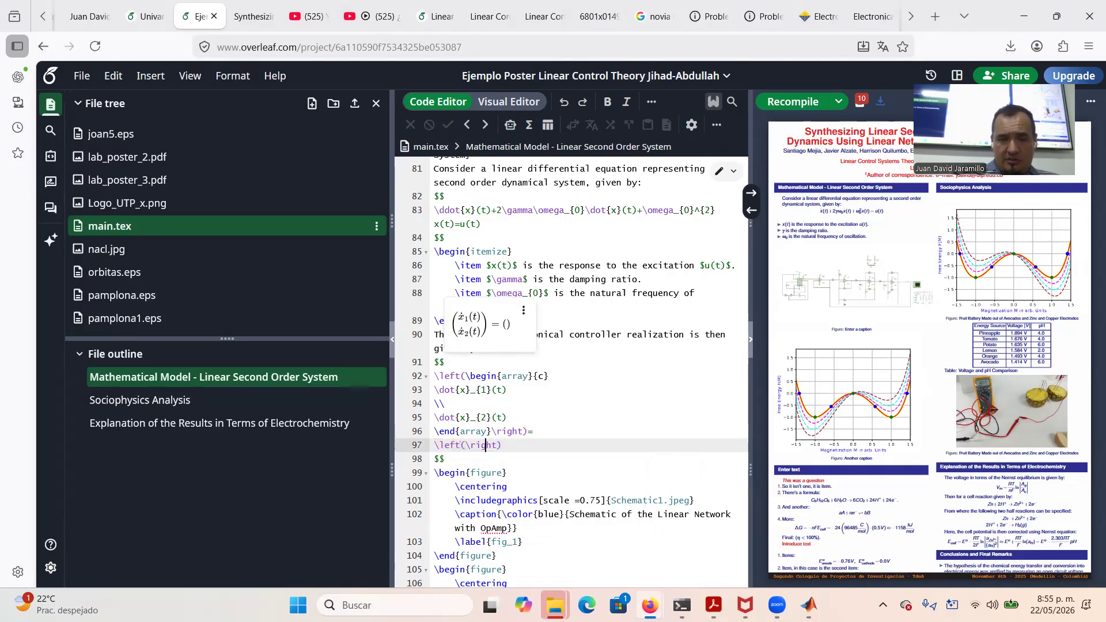
type("\begin{")
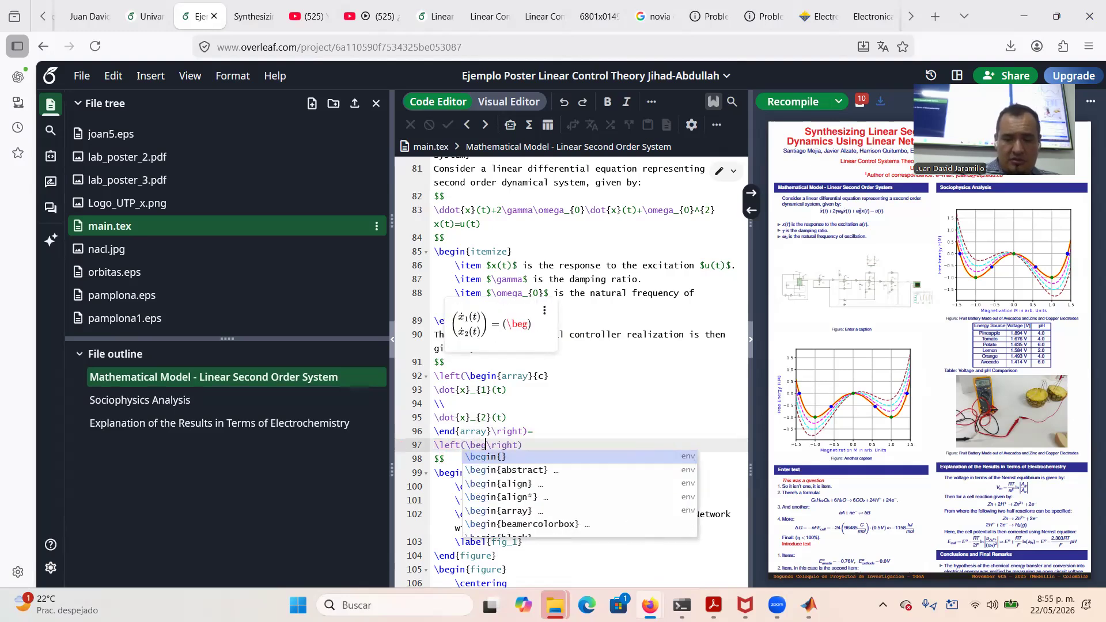
type("array")
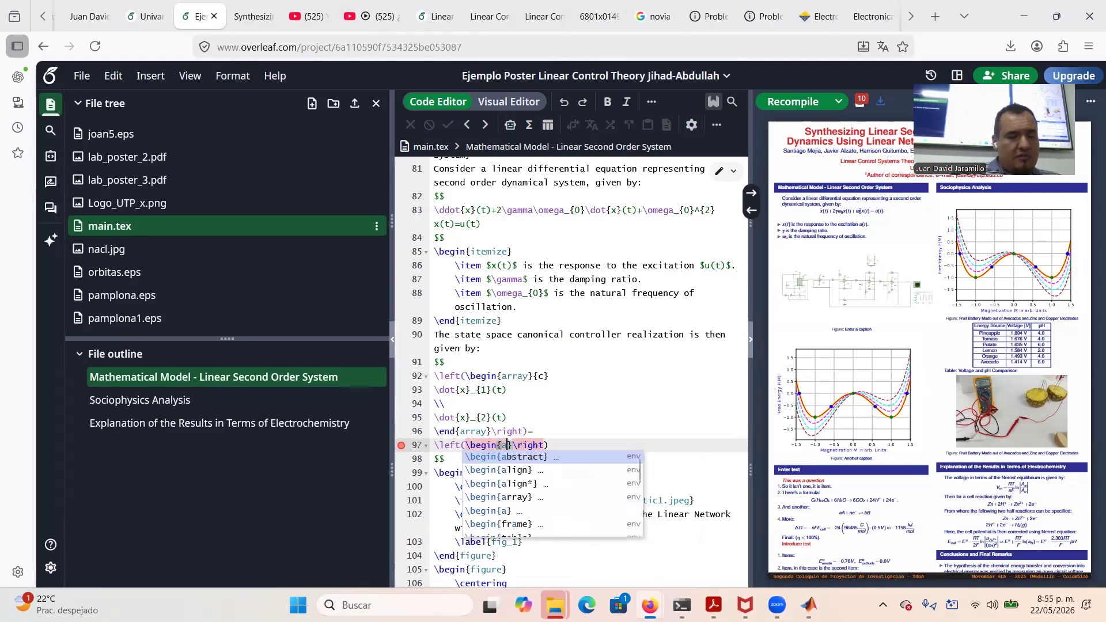
type("{}")
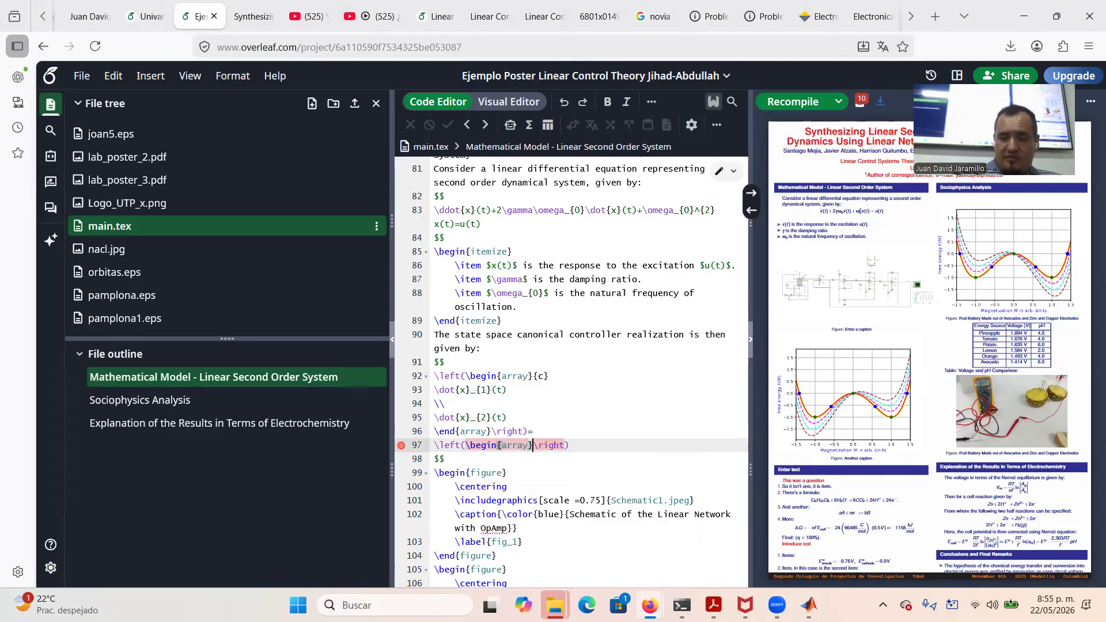
type("cc}")
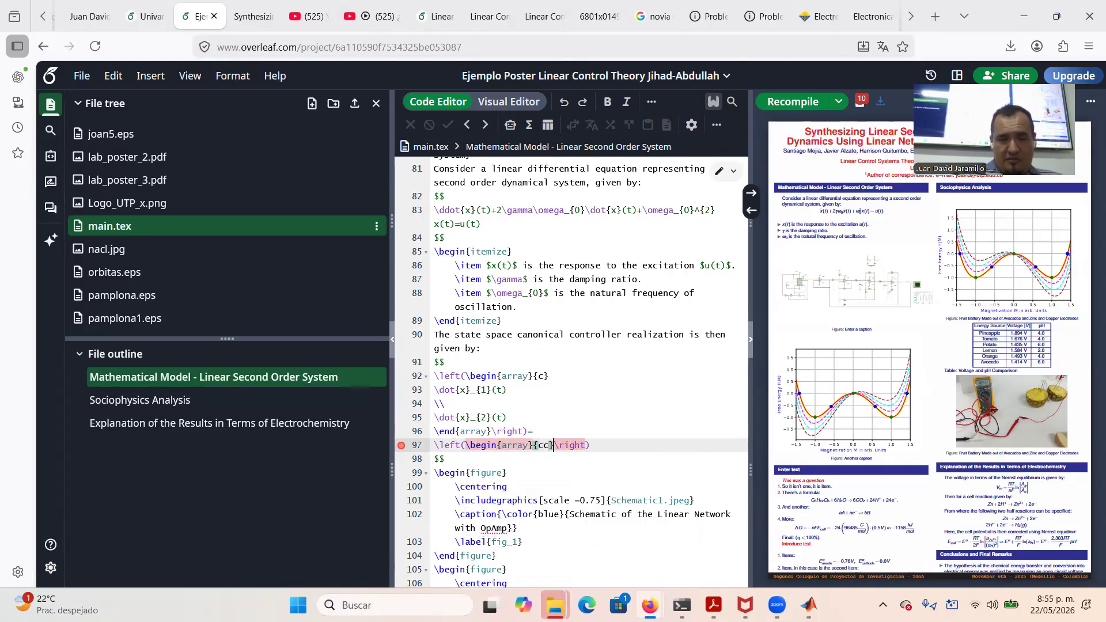
key("Return")
key("Return")
type("\\end{a")
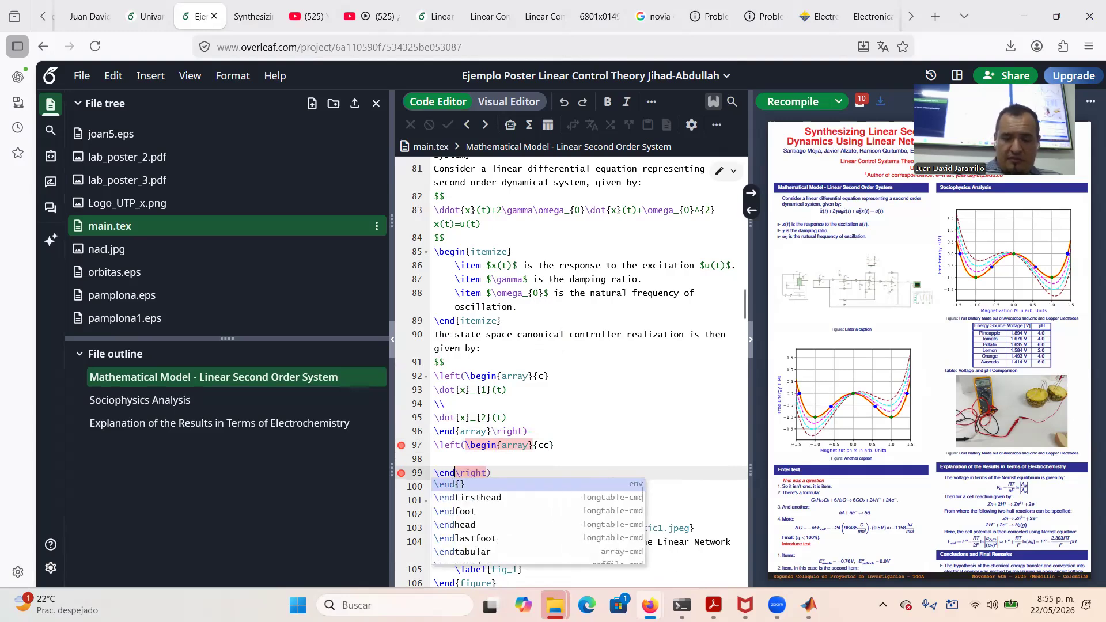
type("rray")
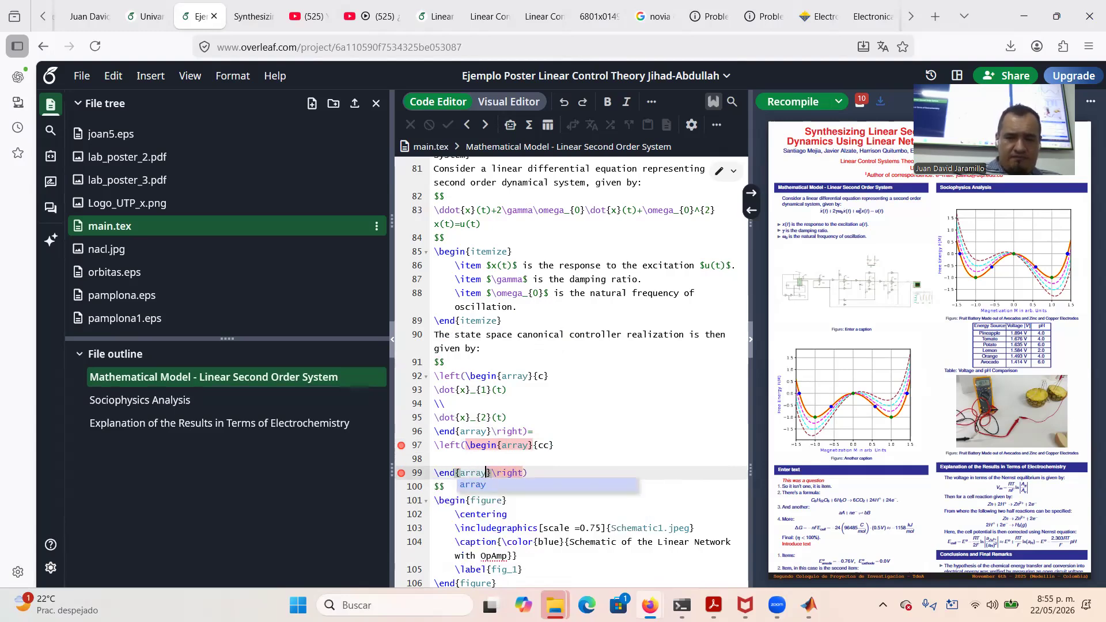
key("Up")
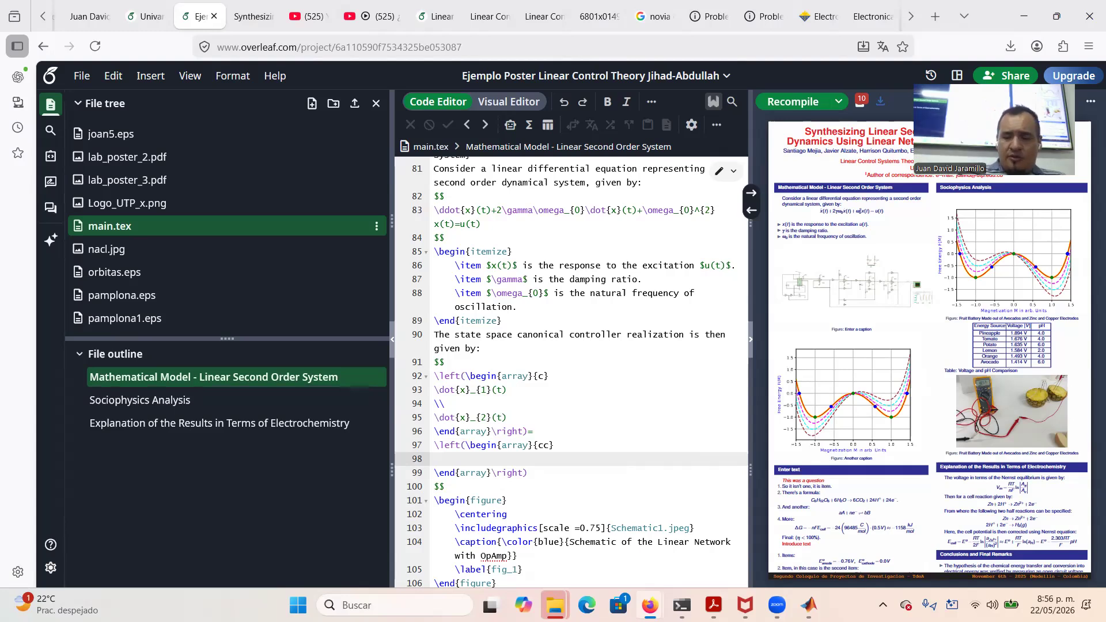
Enter matrix rows '0&1' and '-\omega_{0}^{2}&-2\gamma\omega_{0}' separated by a \\ row break
type("0")
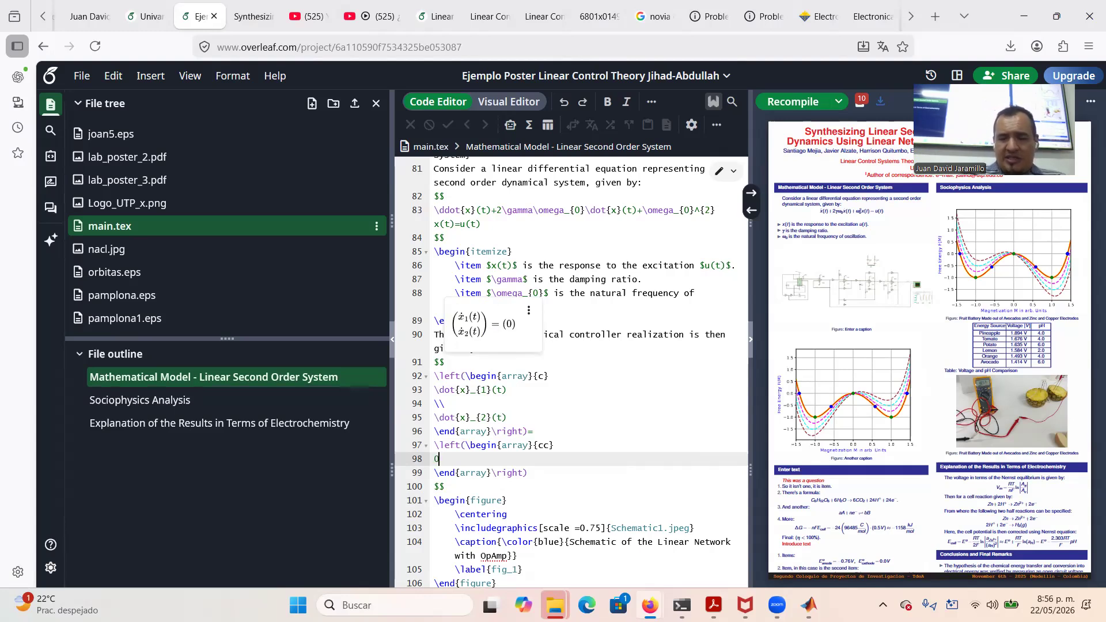
type("&1")
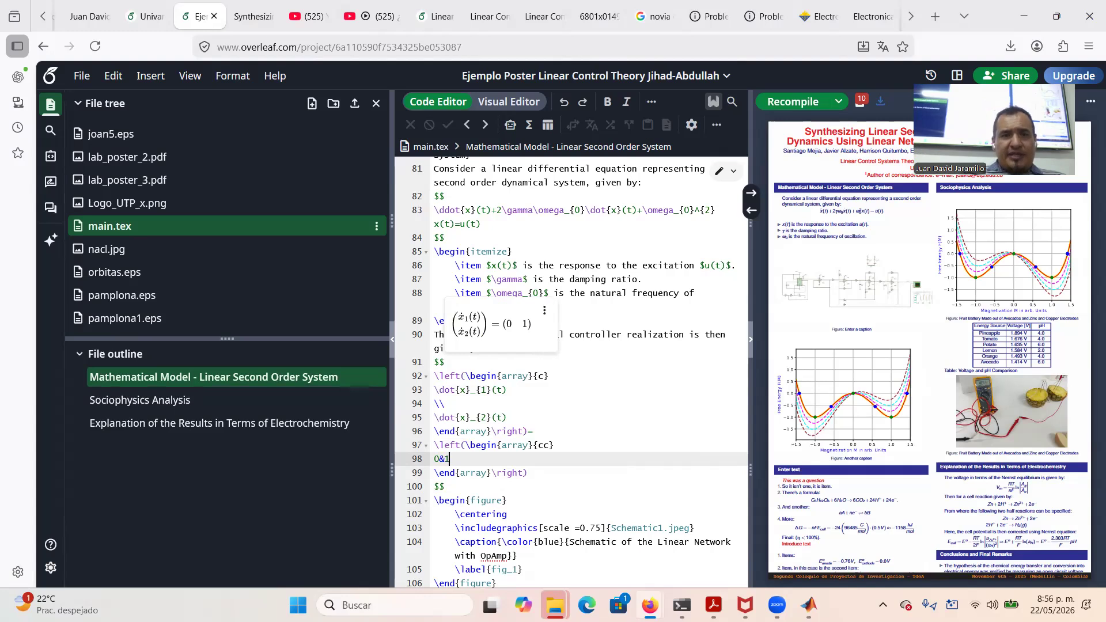
key("Return")
type("\\\\")
key("Return")
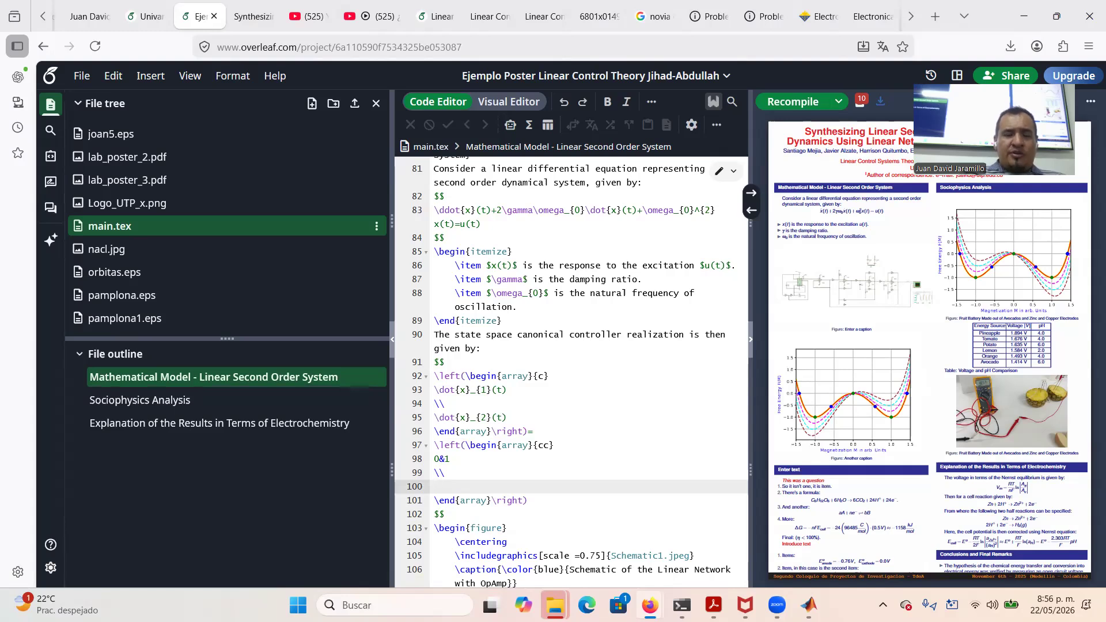
type("-")
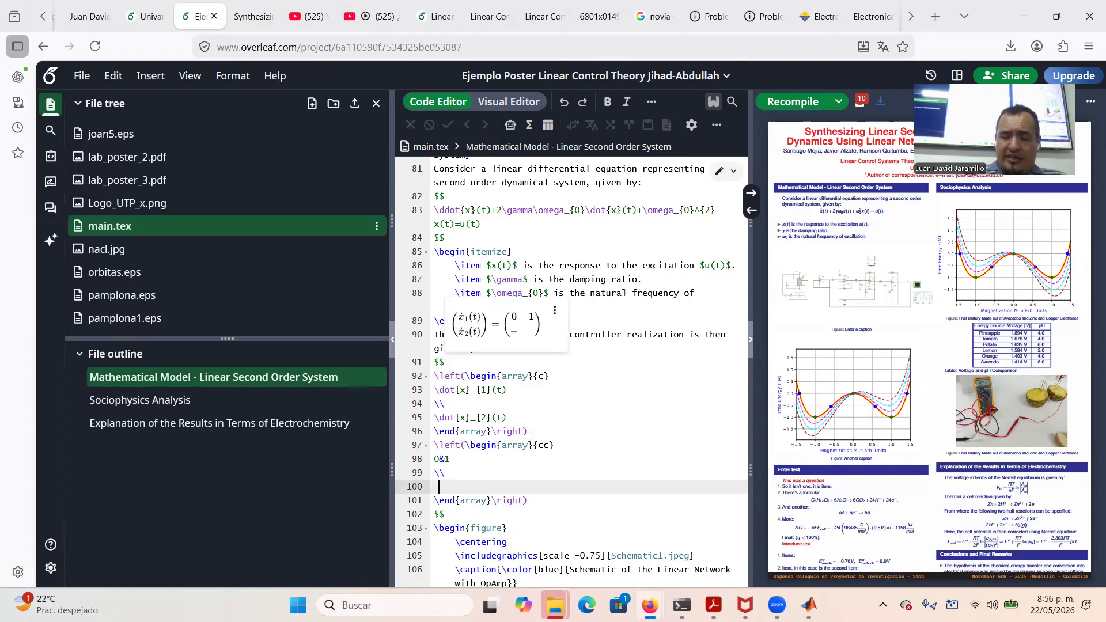
type("\\omega_")
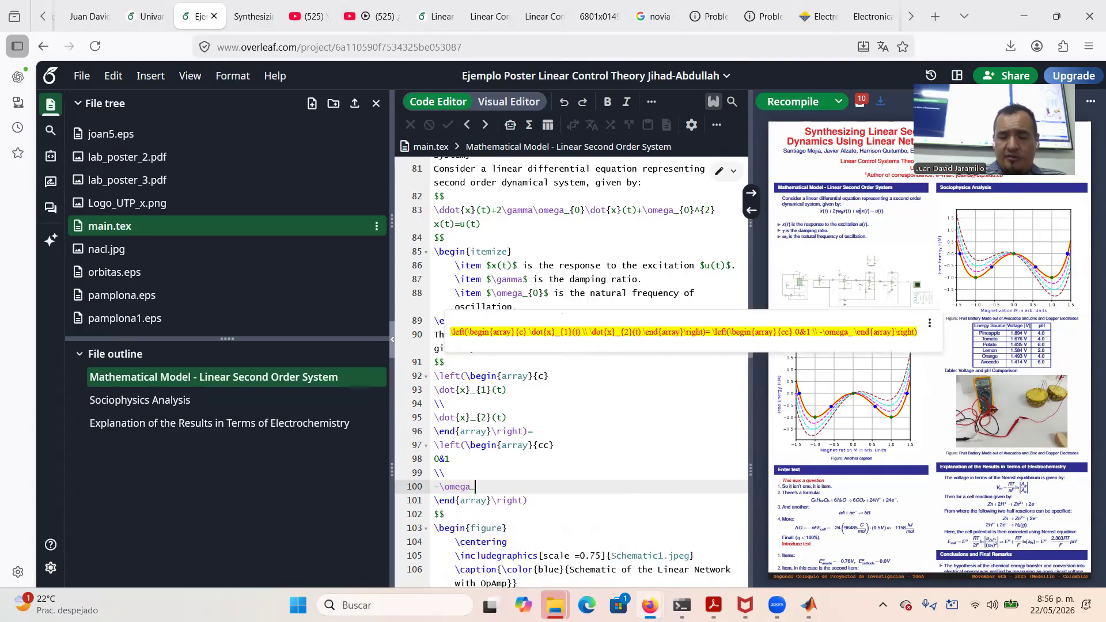
type("{0}^{2}")
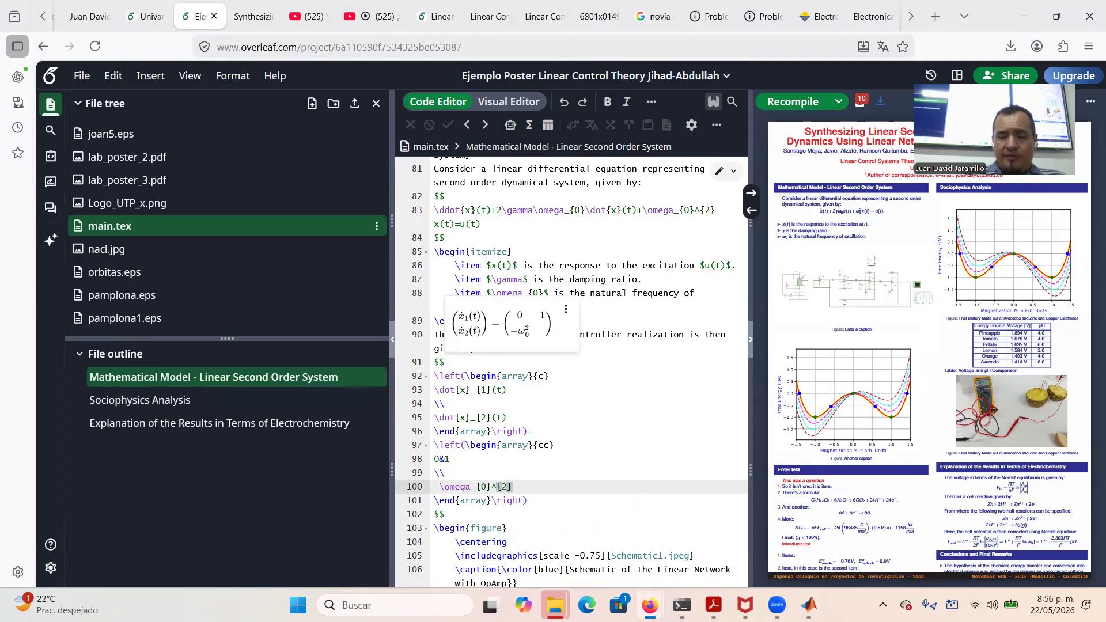
type("&-")
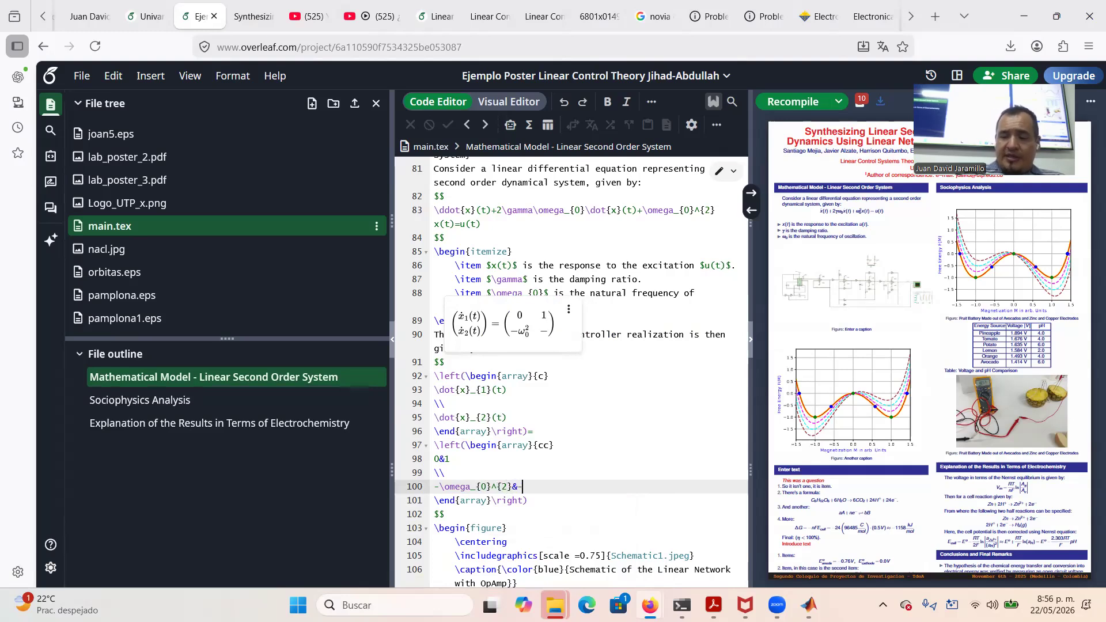
type("2\\gamma")
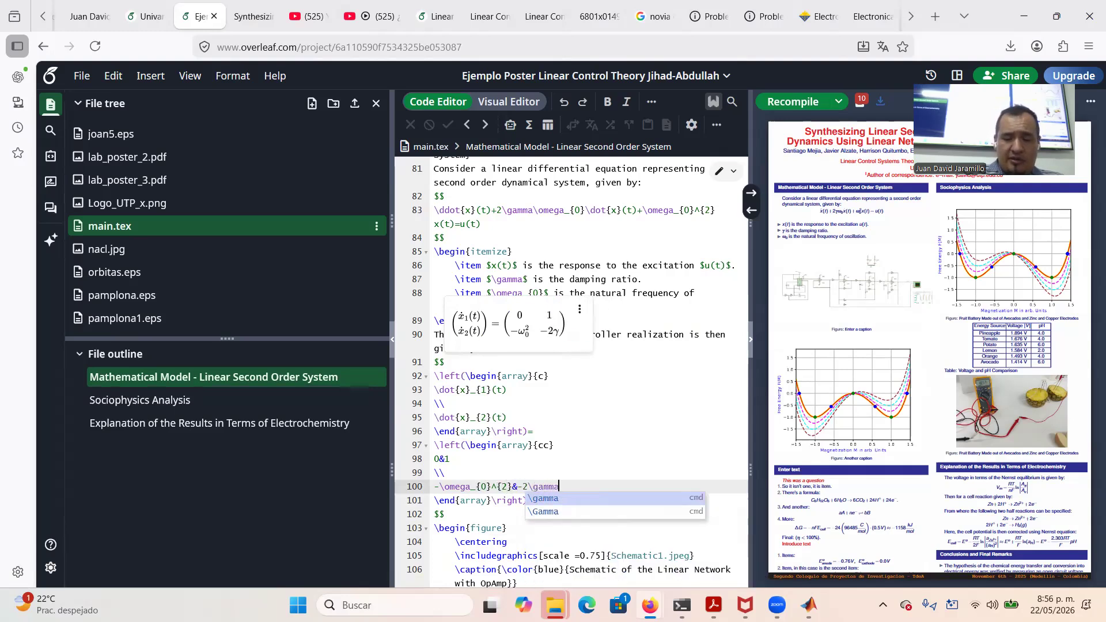
type("\\omega_")
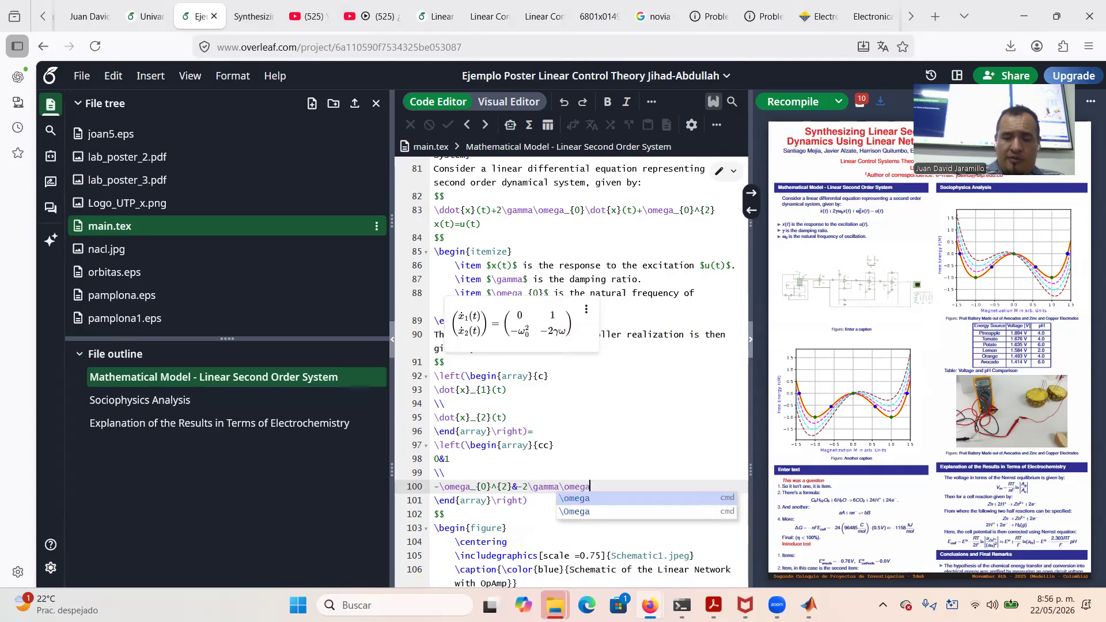
type("{0")
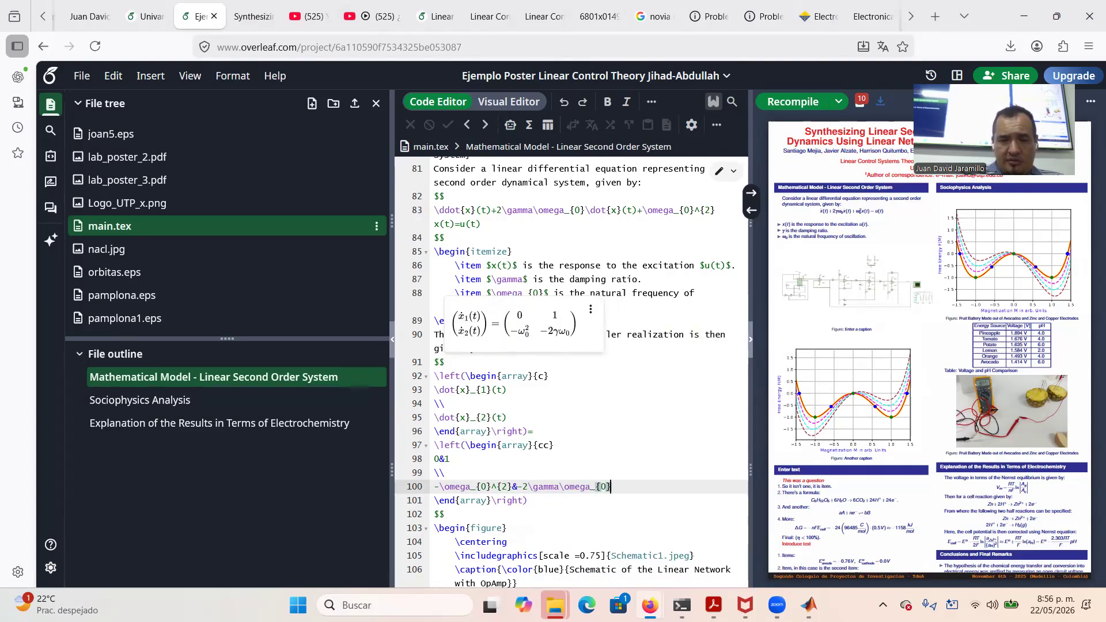
key("Right")
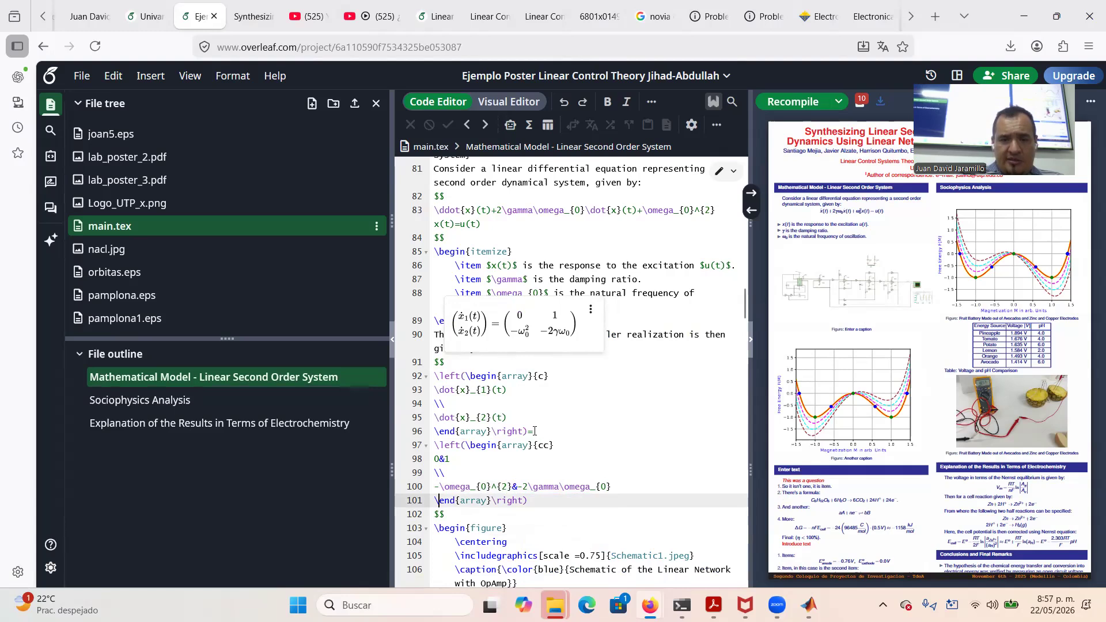
Paste a copy of the derivative column vector after the matrix and turn it into the state vector
left_click_drag(528, 431, 434, 375)
key("ctrl+c")
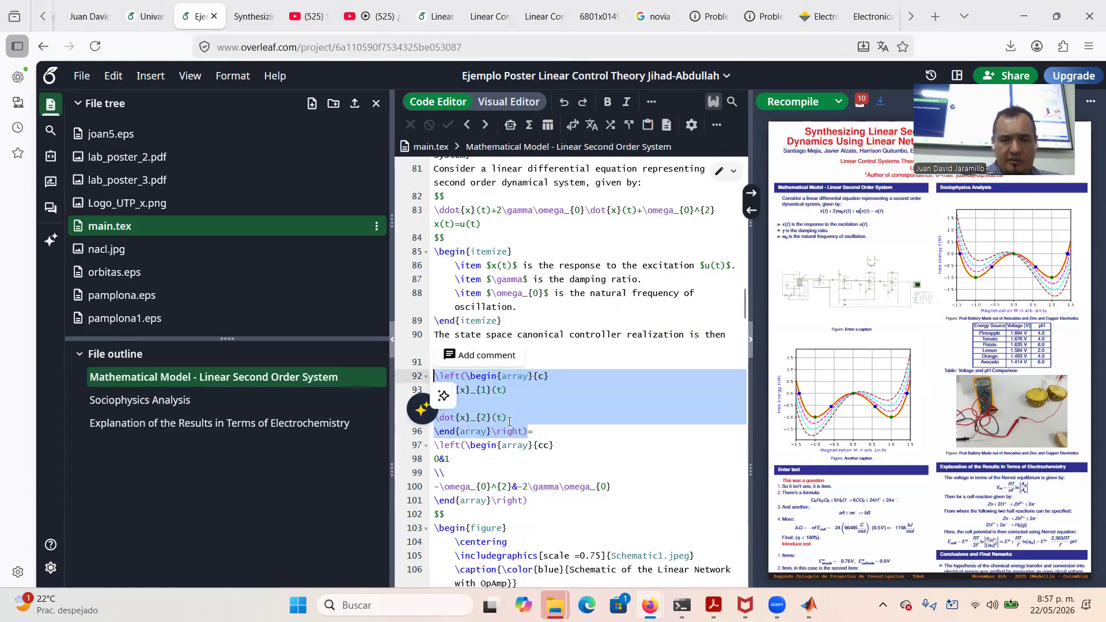
left_click(558, 502)
key("Return")
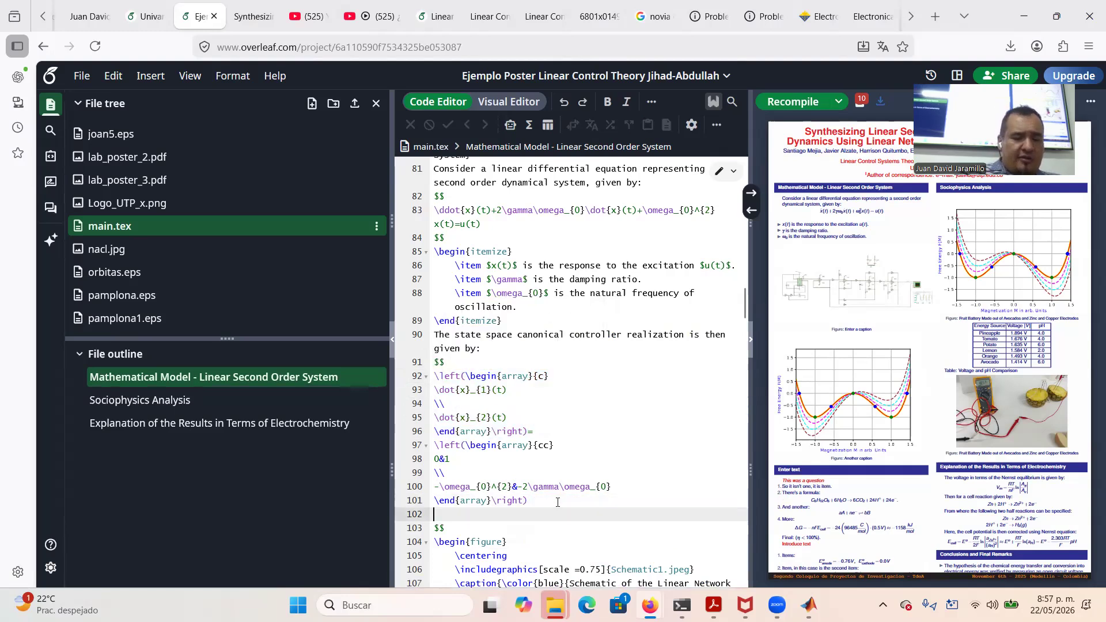
key("ctrl+v")
left_click_drag(470, 529, 433, 557)
key("BackSpace")
type("x")
type("x")
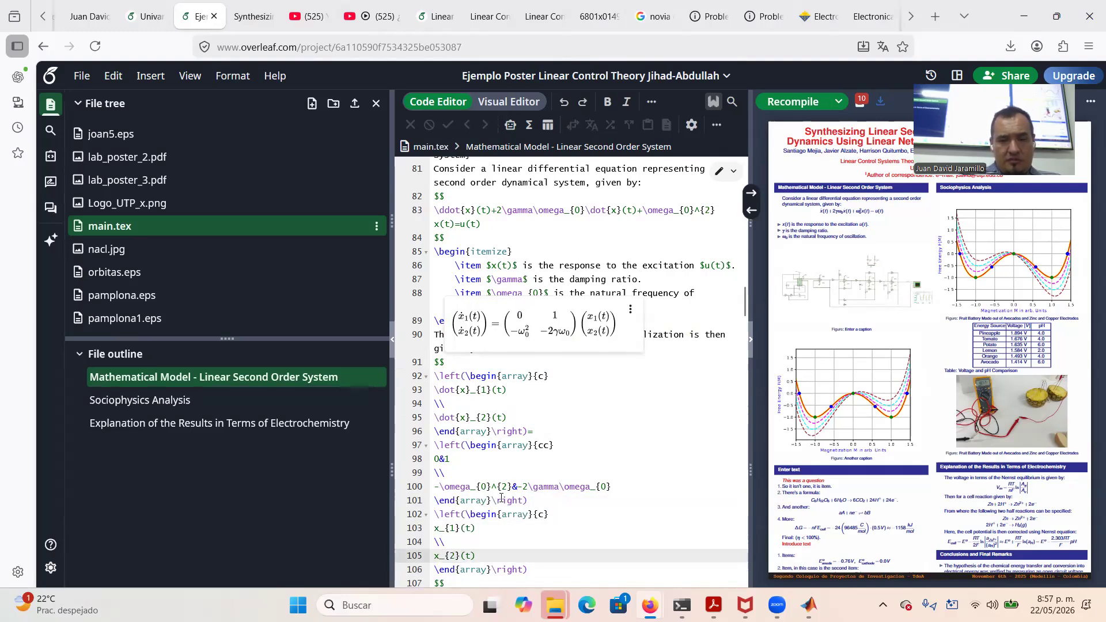
Add a + after the state vector, followed by a pasted copy of the column vector
left_click_drag(532, 569, 436, 515)
key("ctrl+c")
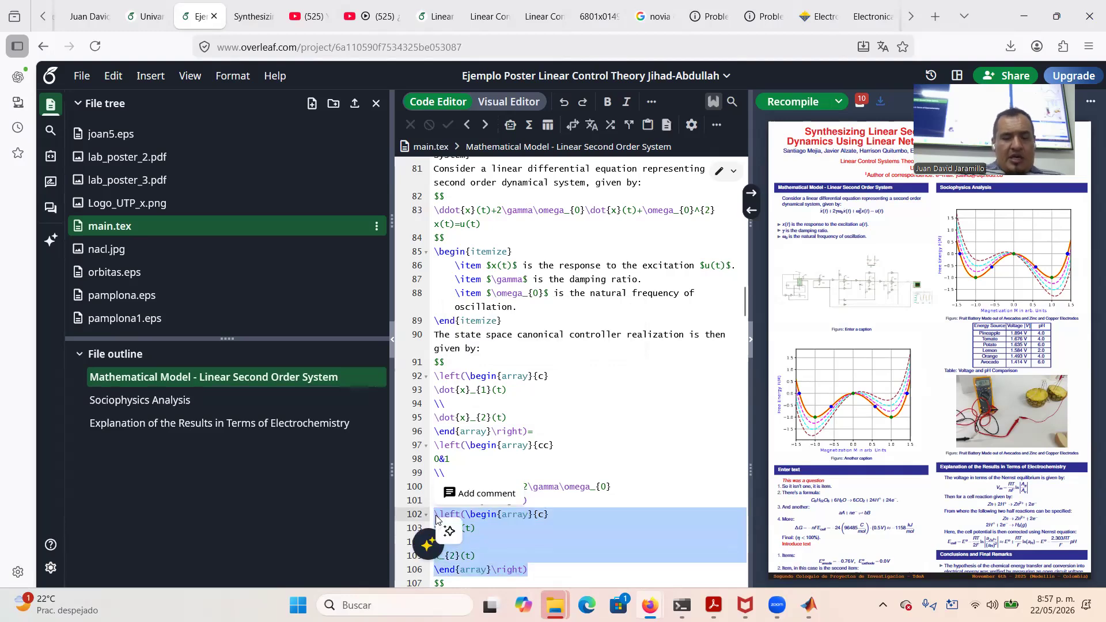
left_click(553, 571)
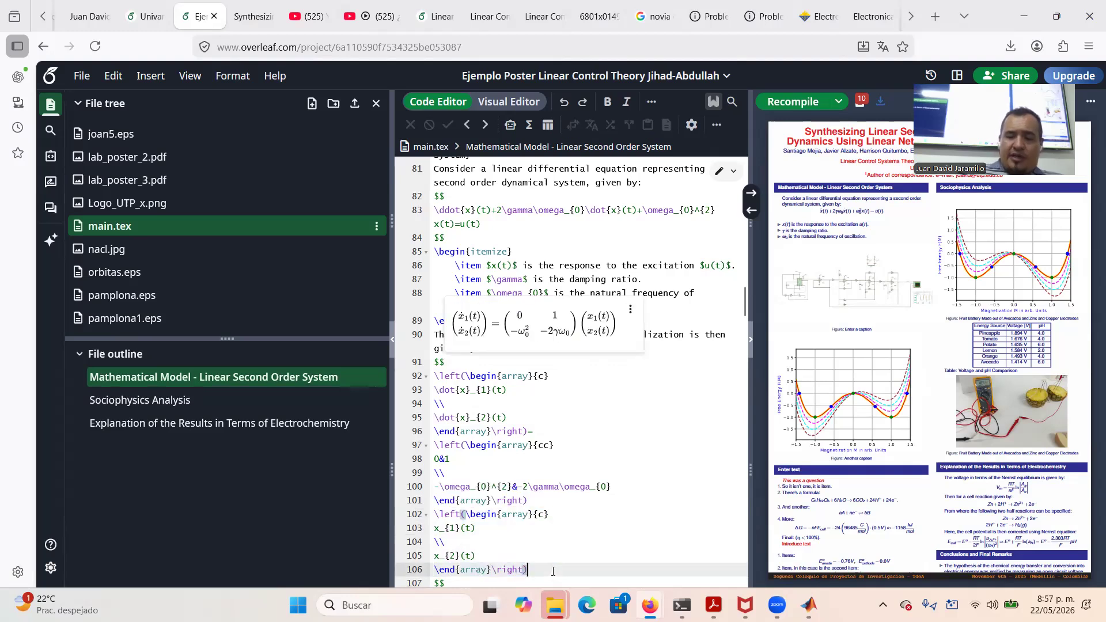
key("Return")
type("+")
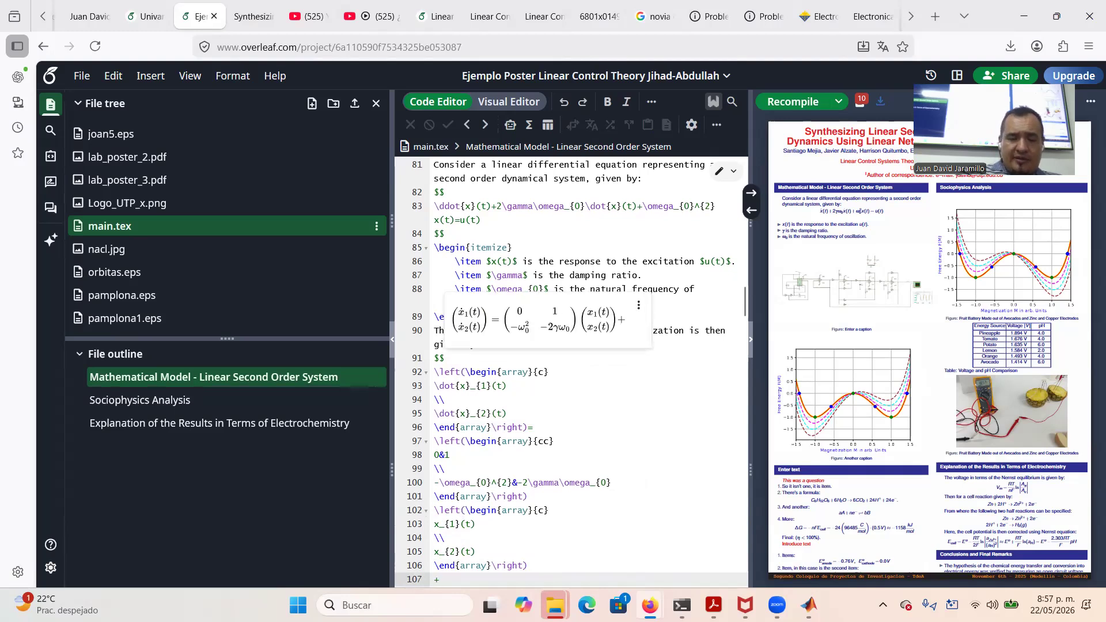
key("ctrl+v")
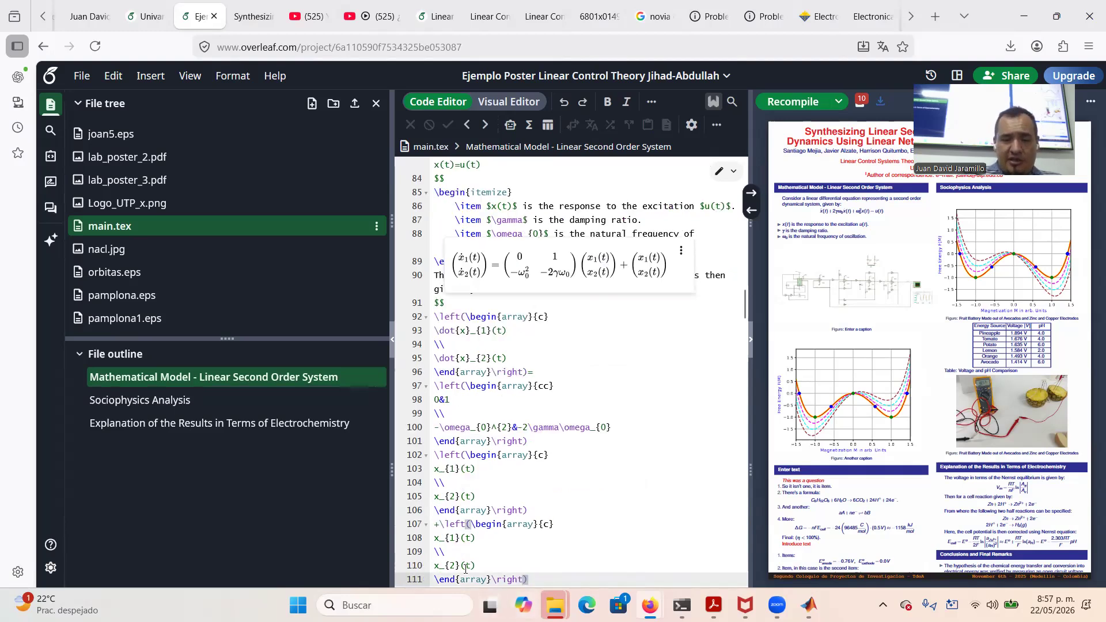
Change the copied vector's entries to 0 and 1 and append u(t) after \right)
left_click_drag(480, 536, 460, 536)
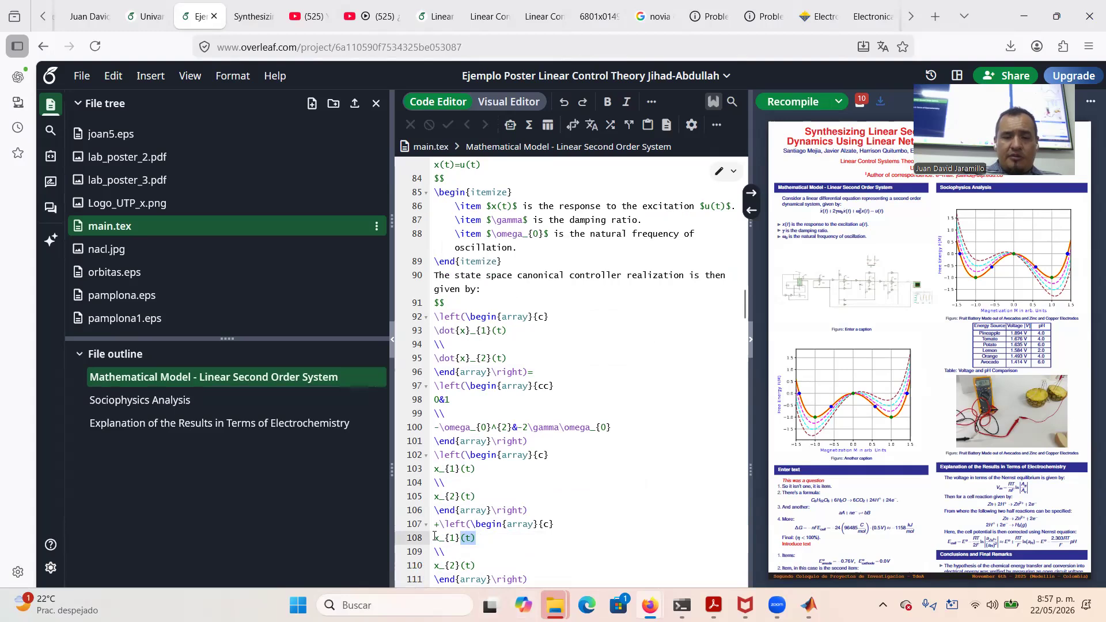
left_click_drag(434, 538, 479, 536)
type("0")
key("Down")
key("Down")
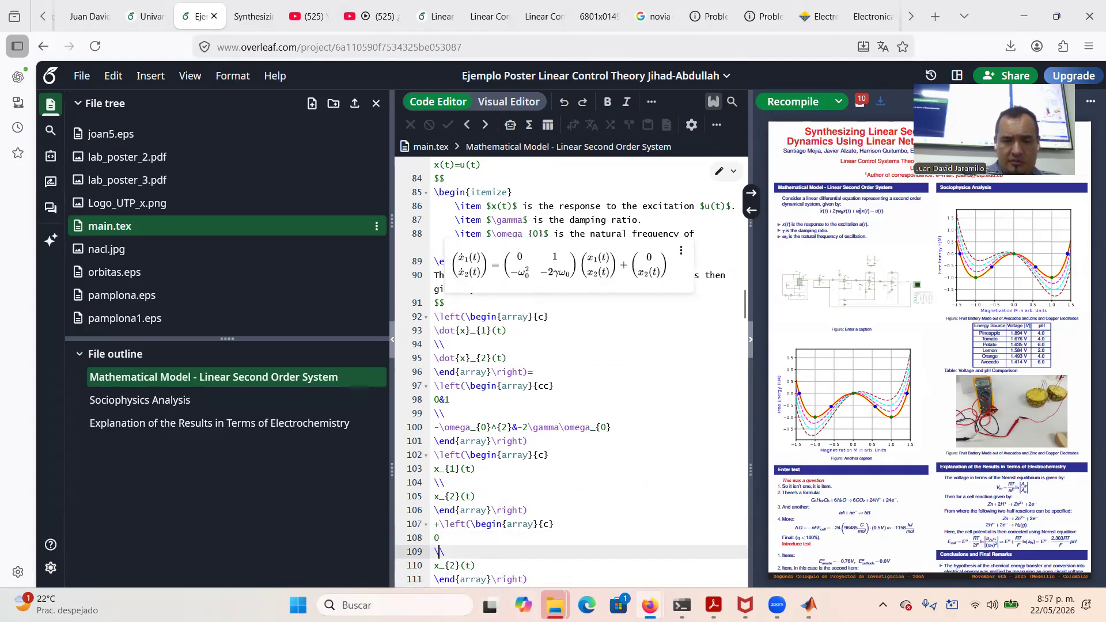
key("Right")
key("Right")
key("Right")
key("Right")
key("Right")
key("Right")
key("Right")
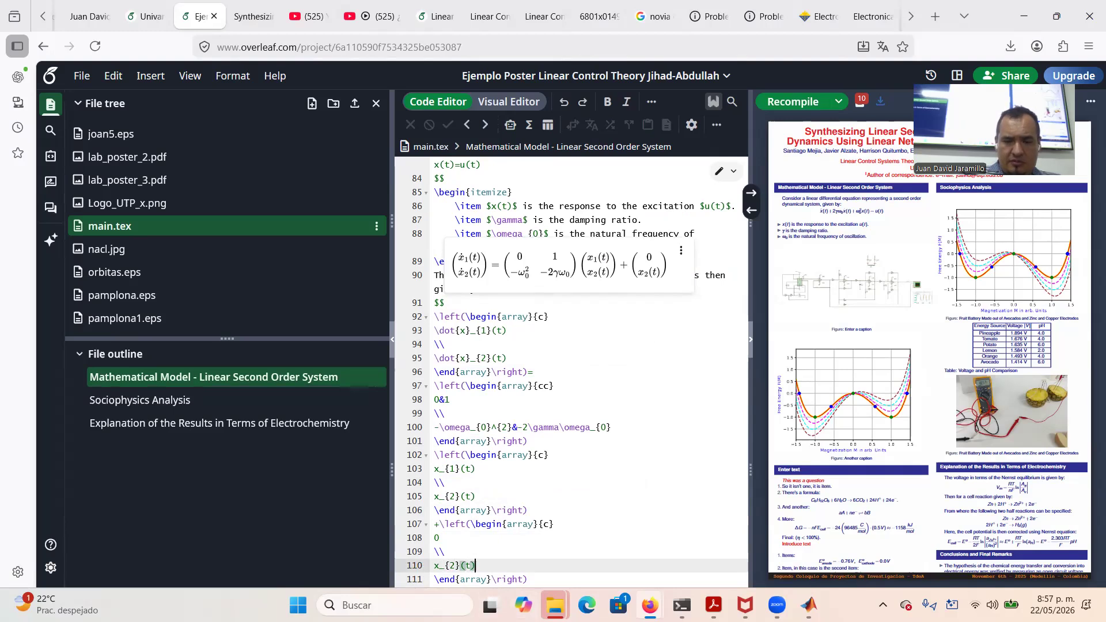
key("BackSpace")
key("BackSpace")
key("BackSpace")
key("BackSpace")
key("BackSpace")
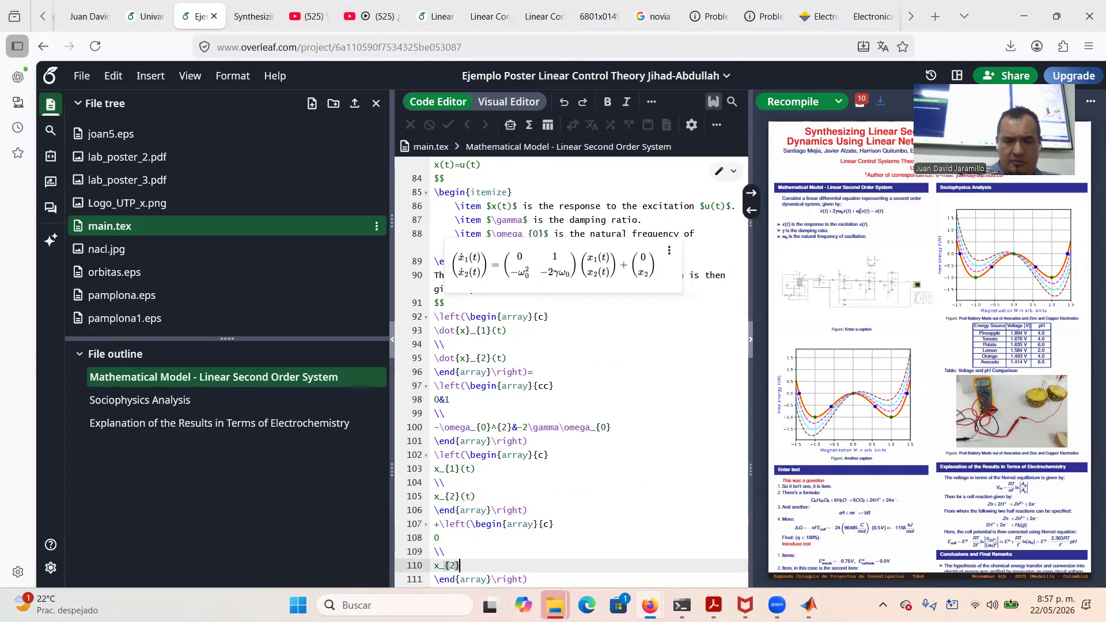
key("BackSpace")
key("BackSpace")
key("BackSpace")
type("1")
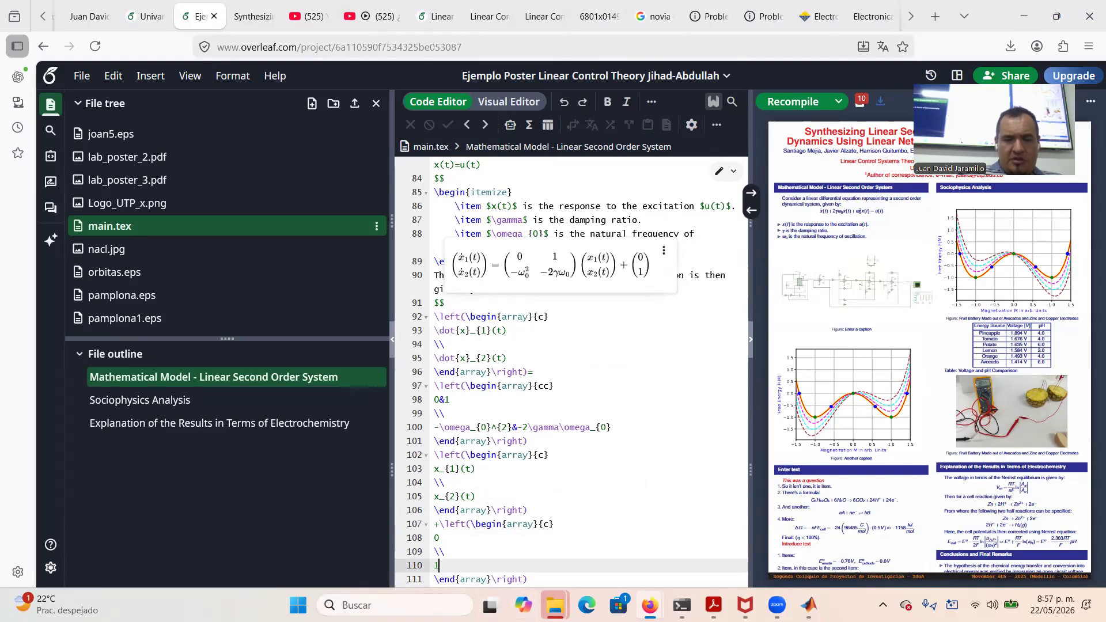
key("Down")
key("Right")
key("Right")
key("Right")
key("Right")
key("Right")
key("Right")
key("Right")
key("Right")
key("Right")
key("Right")
key("Right")
key("Right")
key("Right")
key("Right")
key("Right")
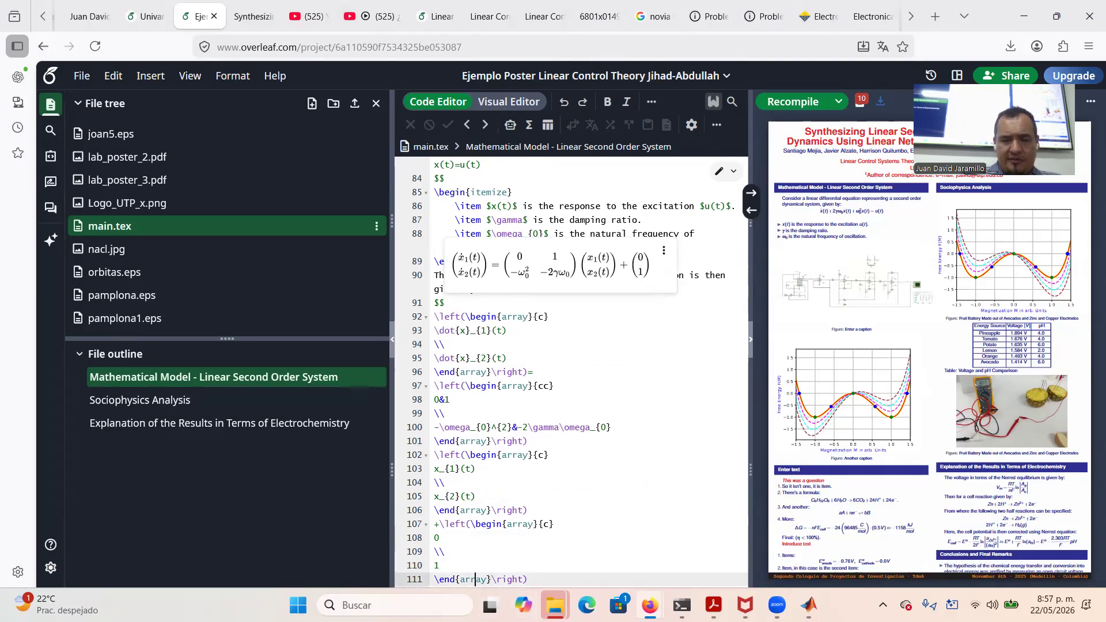
key("Right")
key("Right")
type("u")
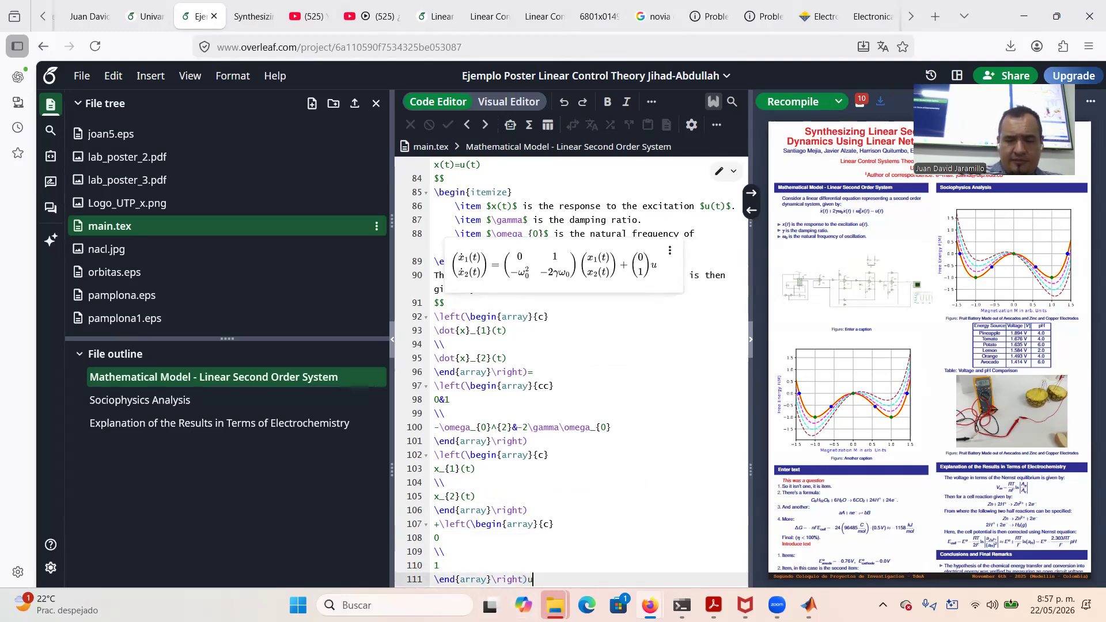
type("()t")
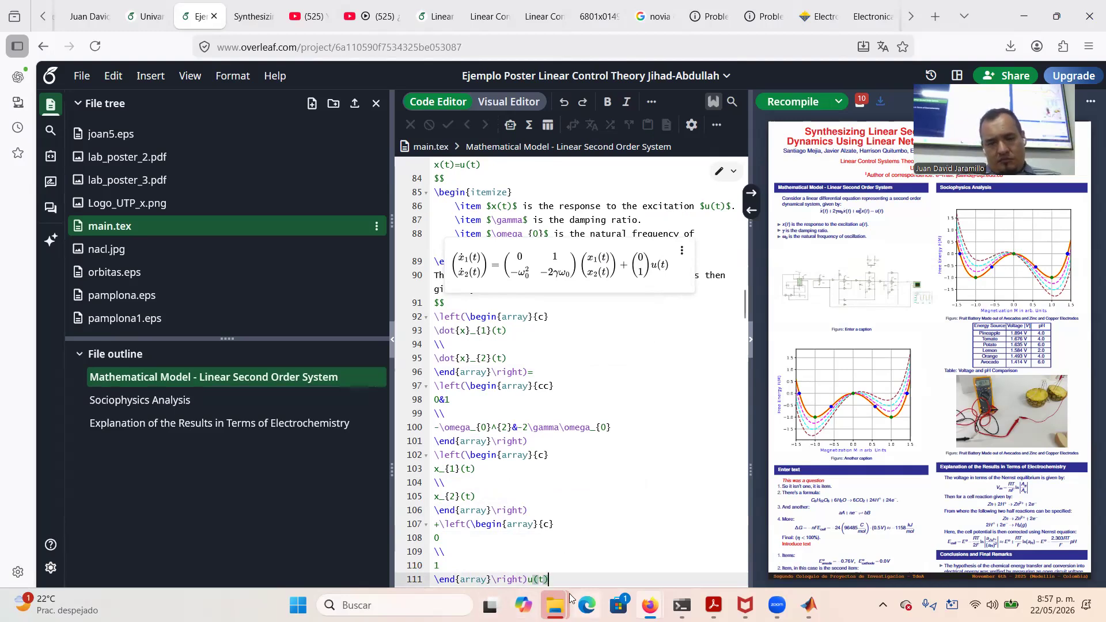
Cut the equilibrium2.pdf figure block from below the schematic figure
scroll(570, 569, "down", 3)
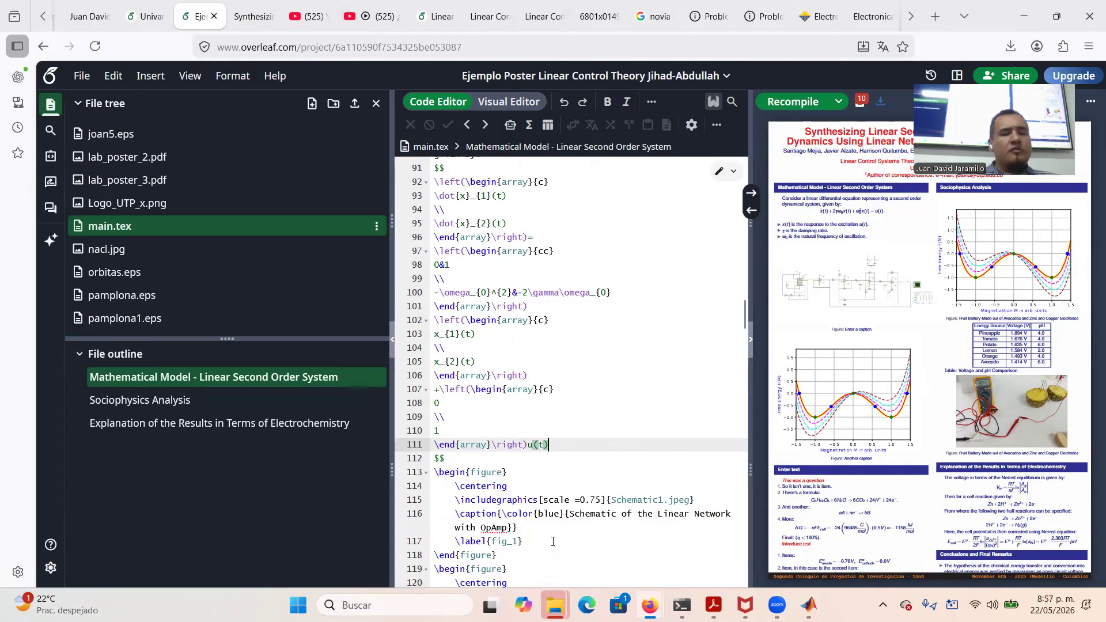
left_click(483, 459)
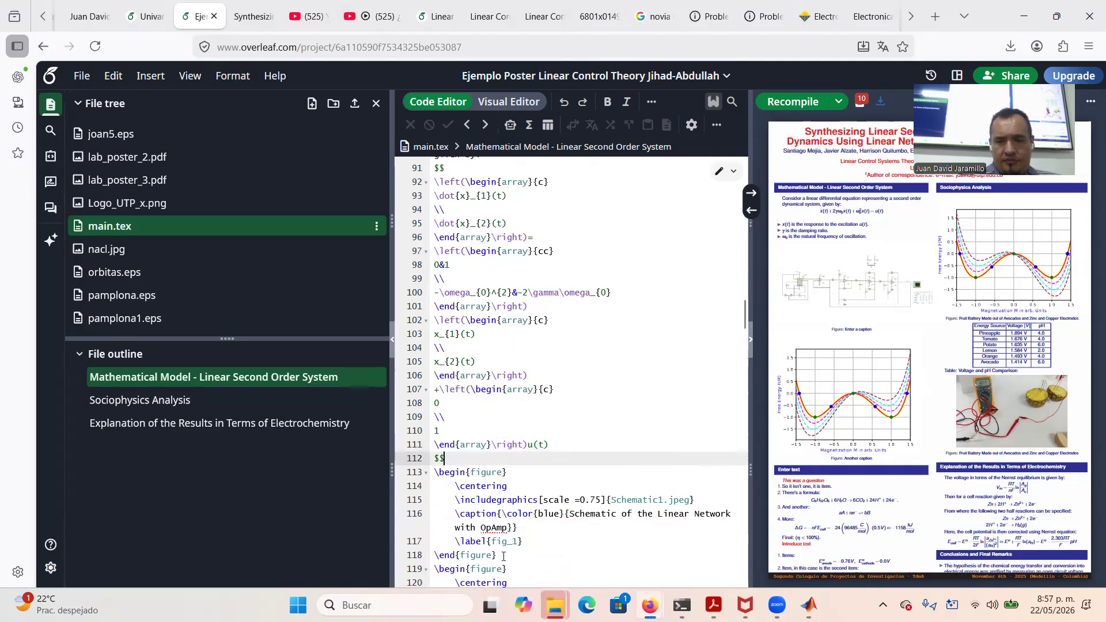
scroll(503, 556, "down", 2)
scroll(503, 556, "down", 1)
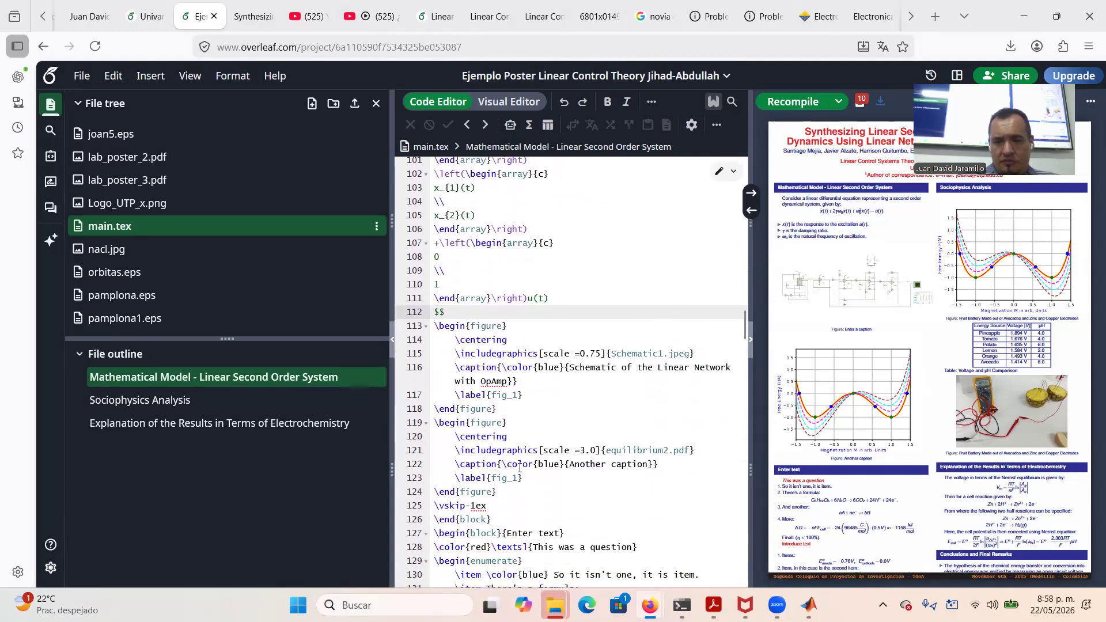
left_click_drag(498, 492, 435, 422)
key("ctrl+c")
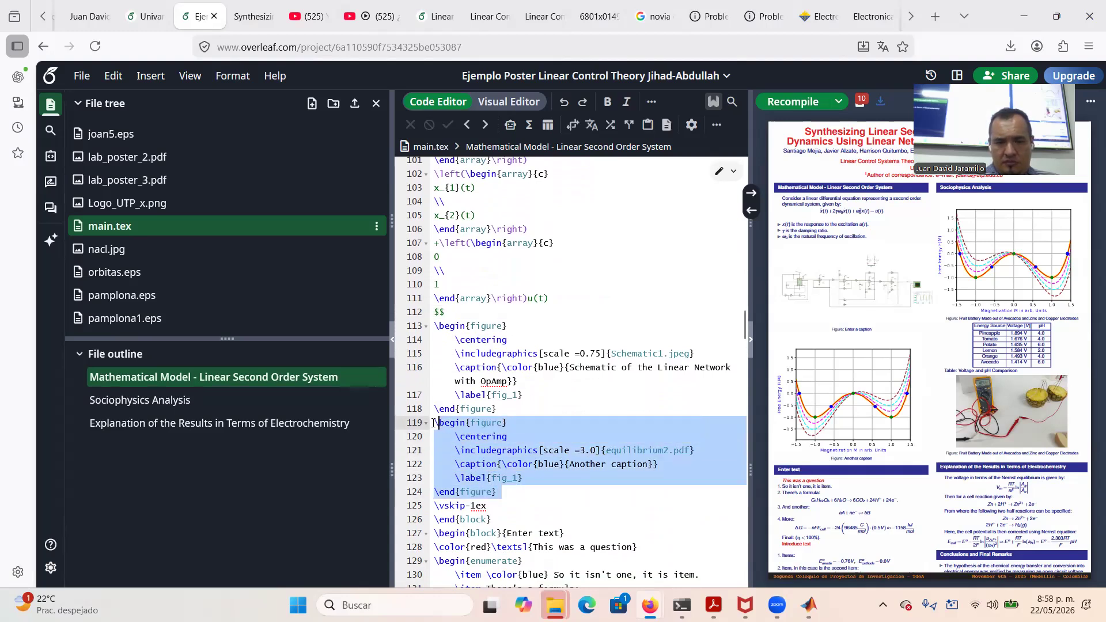
key("BackSpace")
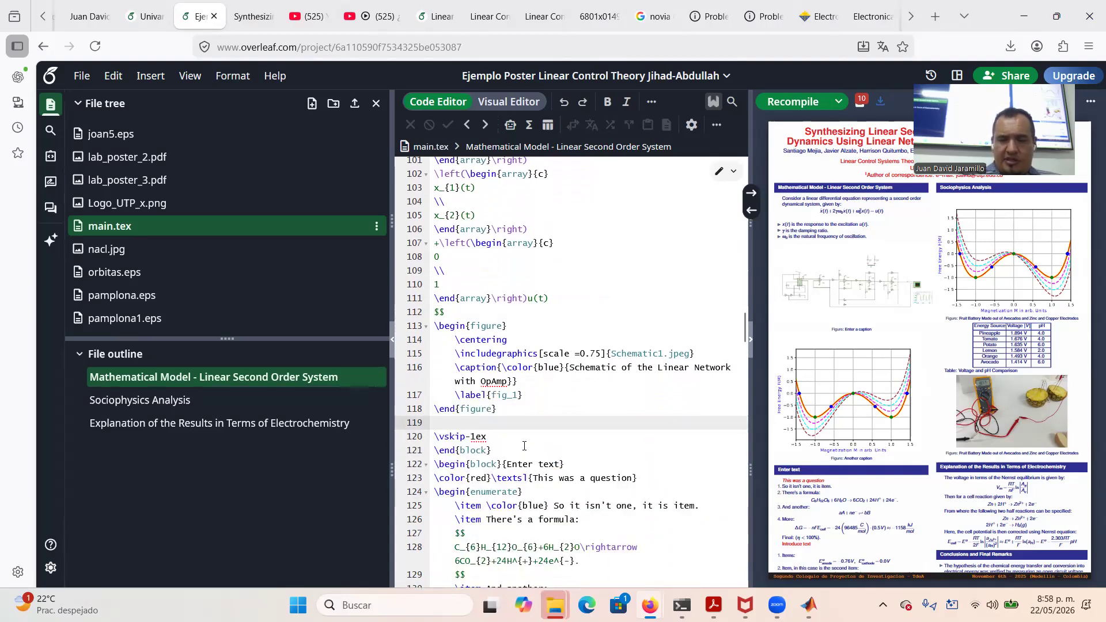
key("BackSpace")
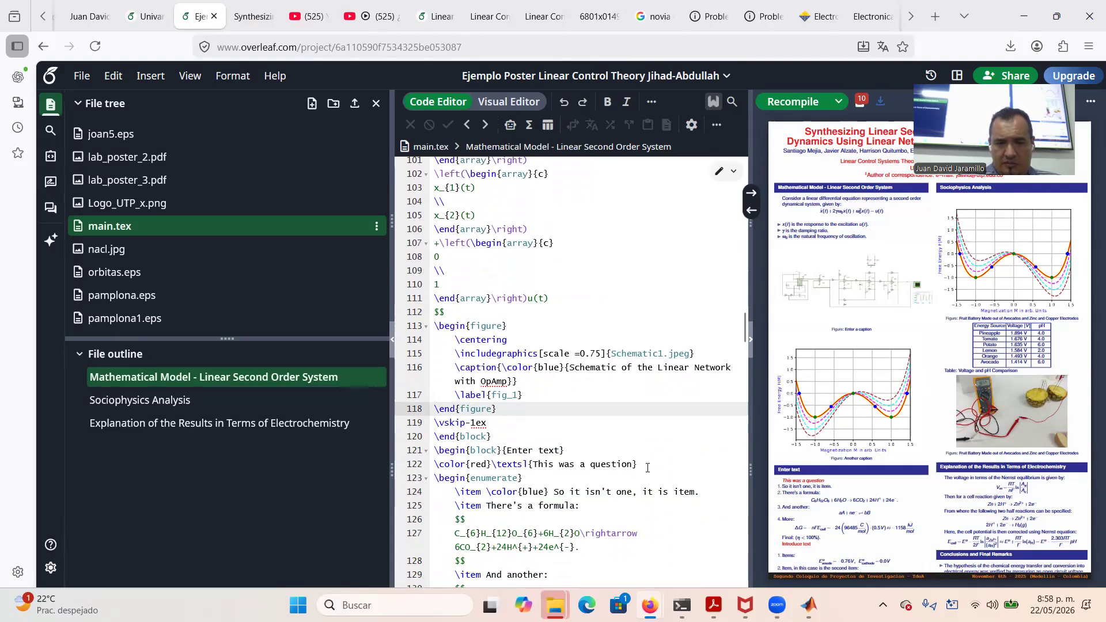
Delete both numbered lists in the Enter text block and paste the equilibrium2.pdf figure there
scroll(647, 468, "down", 5)
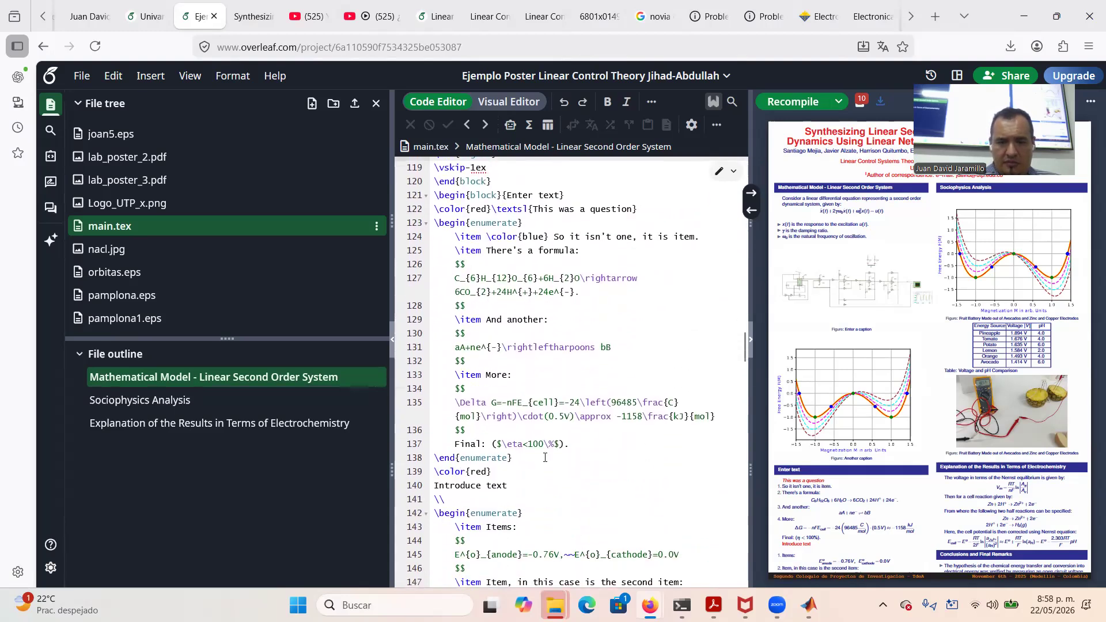
left_click_drag(523, 487, 438, 223)
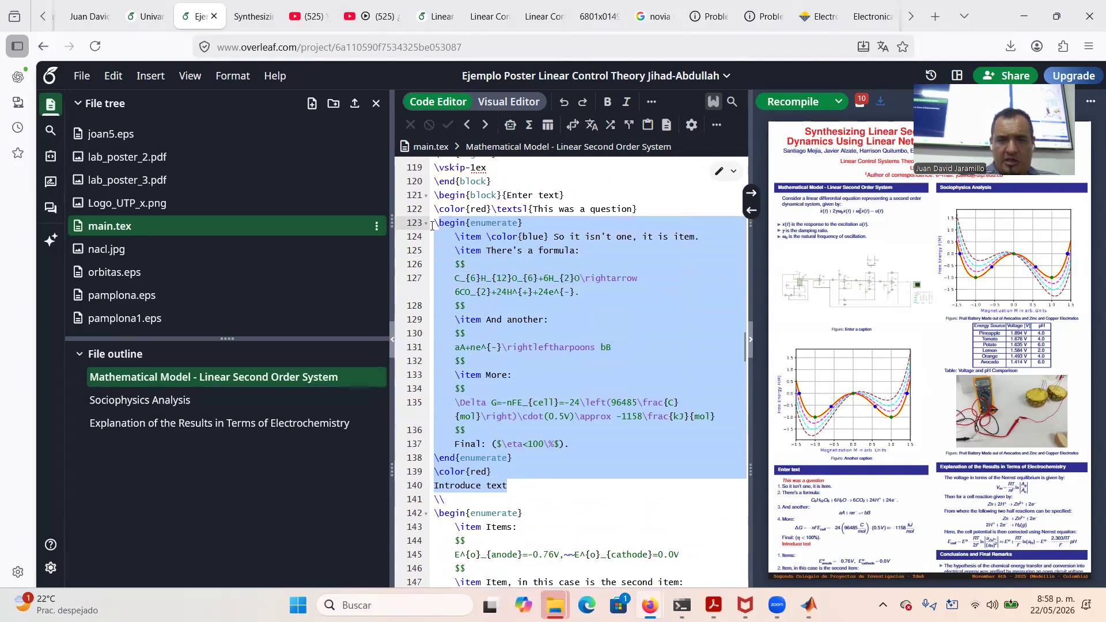
key("BackSpace")
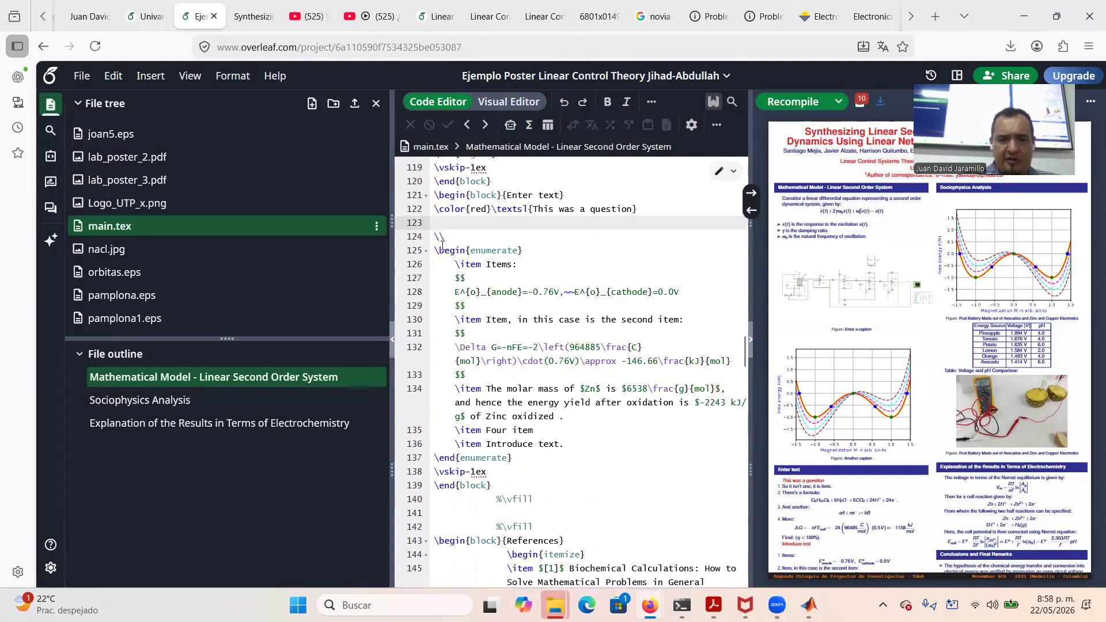
left_click_drag(513, 457, 479, 369)
left_click_drag(428, 250, 429, 250)
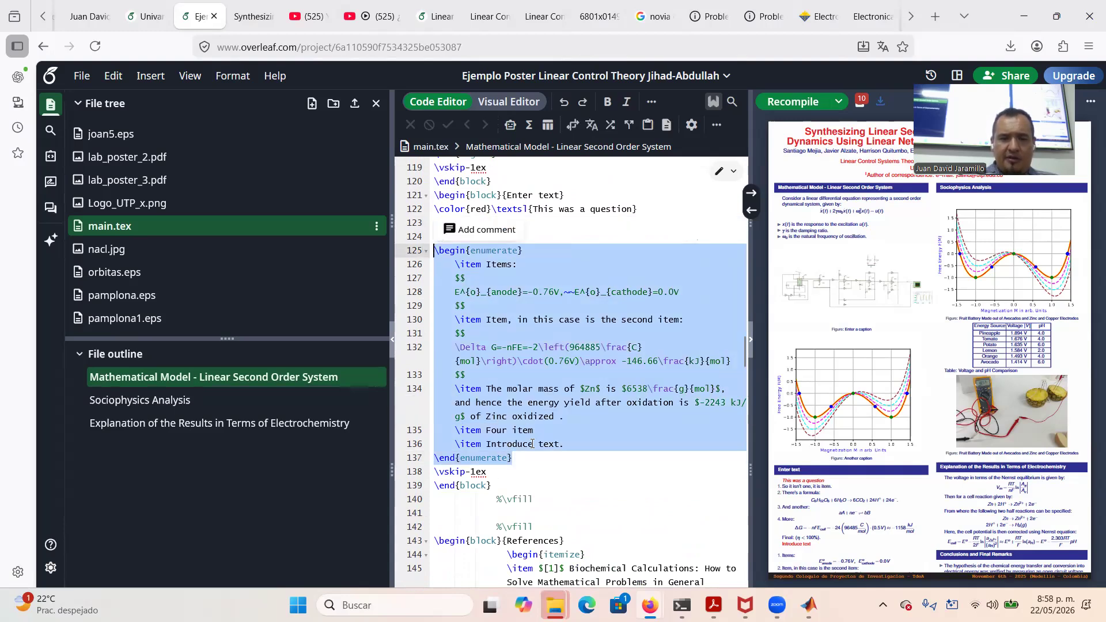
key("BackSpace")
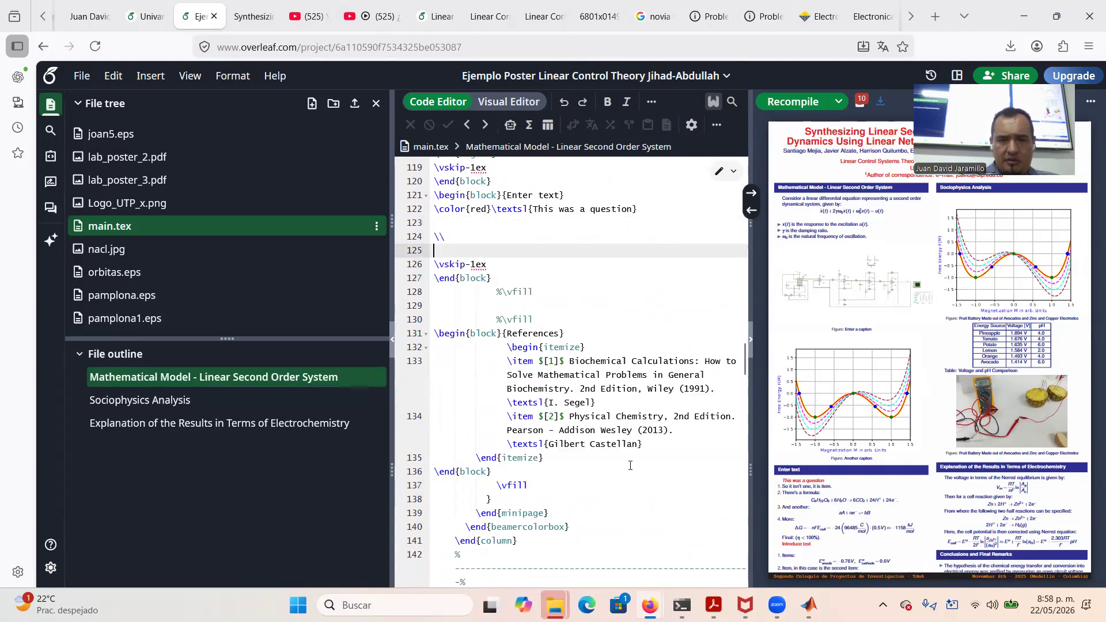
key("BackSpace")
key("BackSpace")
key("BackSpace")
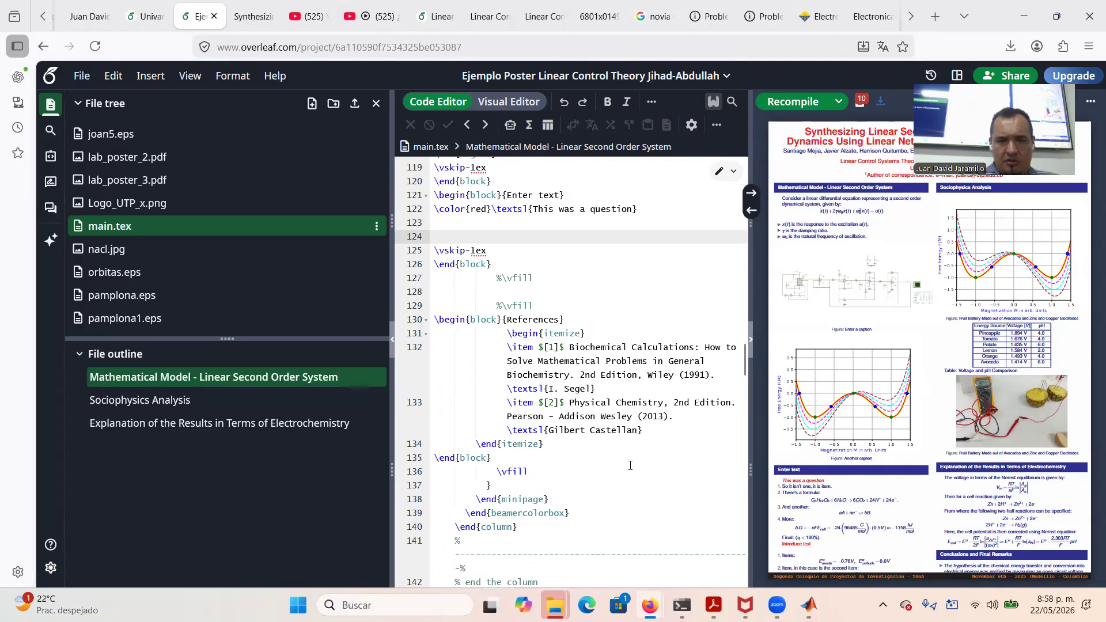
key("BackSpace")
key("ctrl+v")
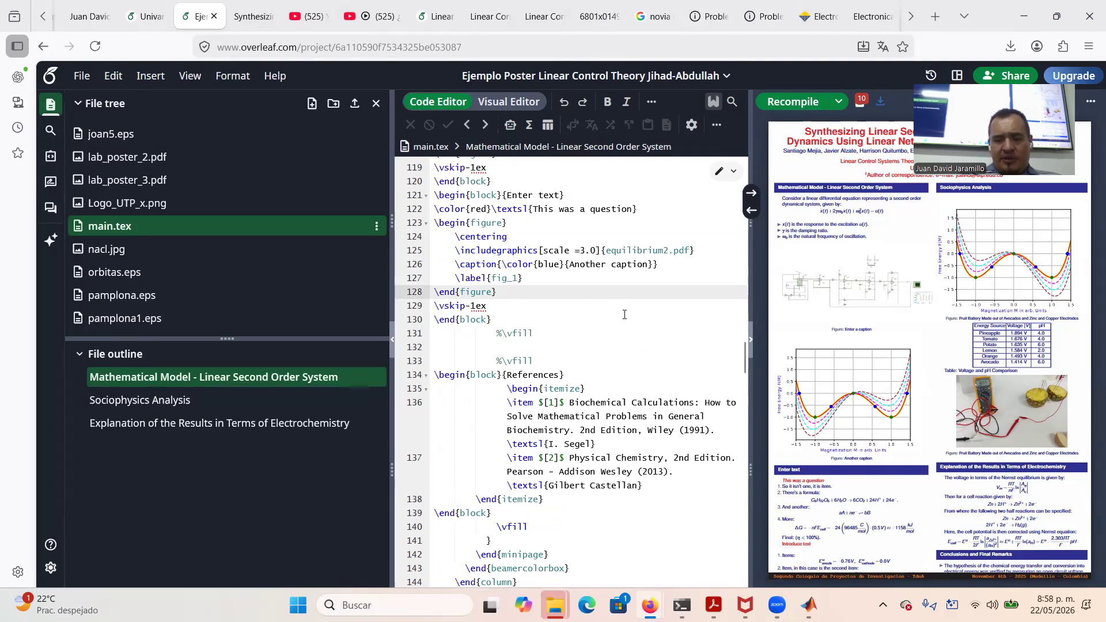
Clear MATLAB's Command Window with clc and create a Blank Model in Simulink
mouse_move(809, 605)
left_click(816, 547)
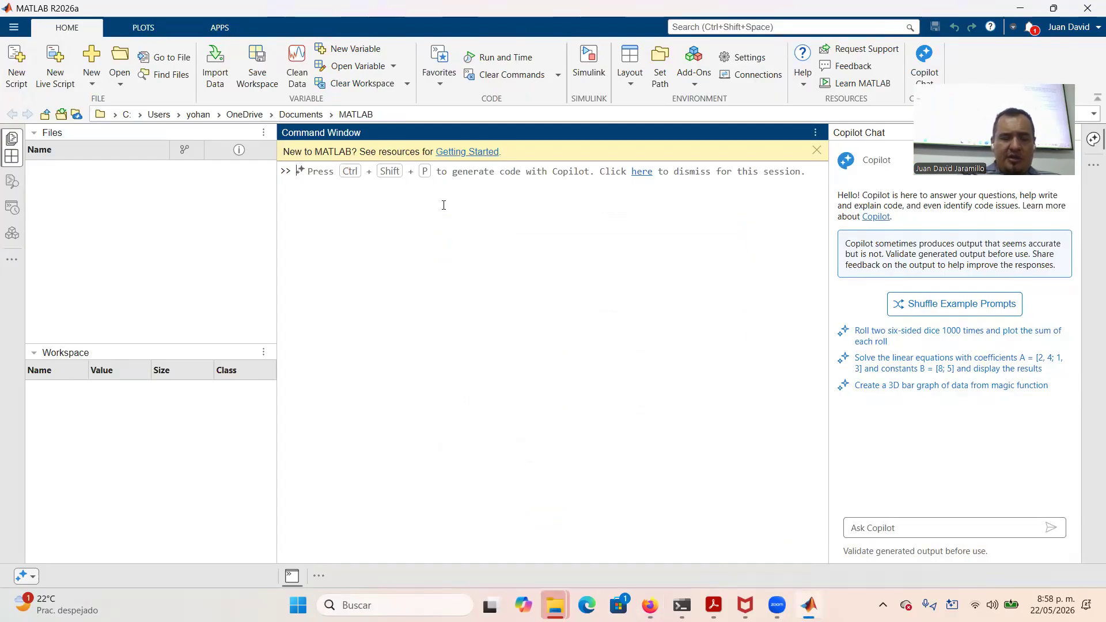
type("clc")
key("Return")
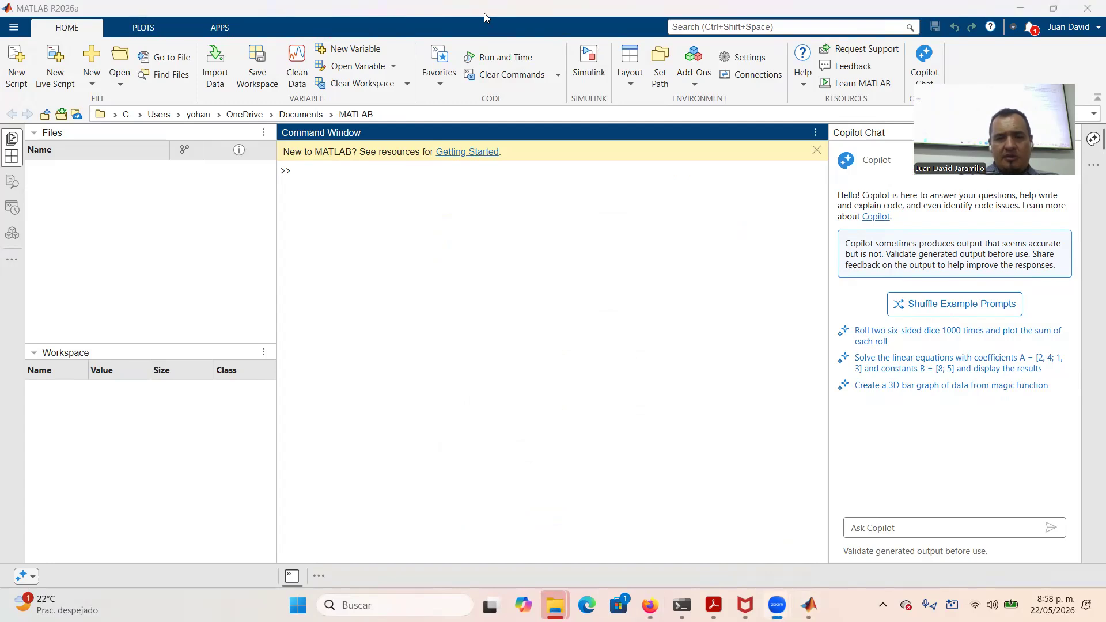
left_click(589, 69)
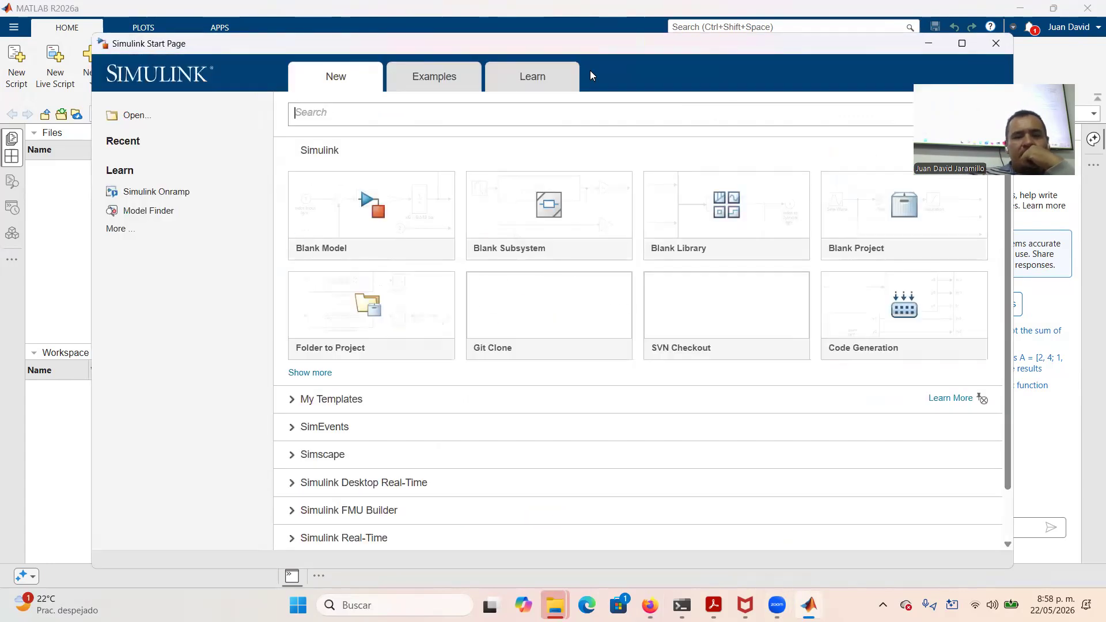
left_click(342, 232)
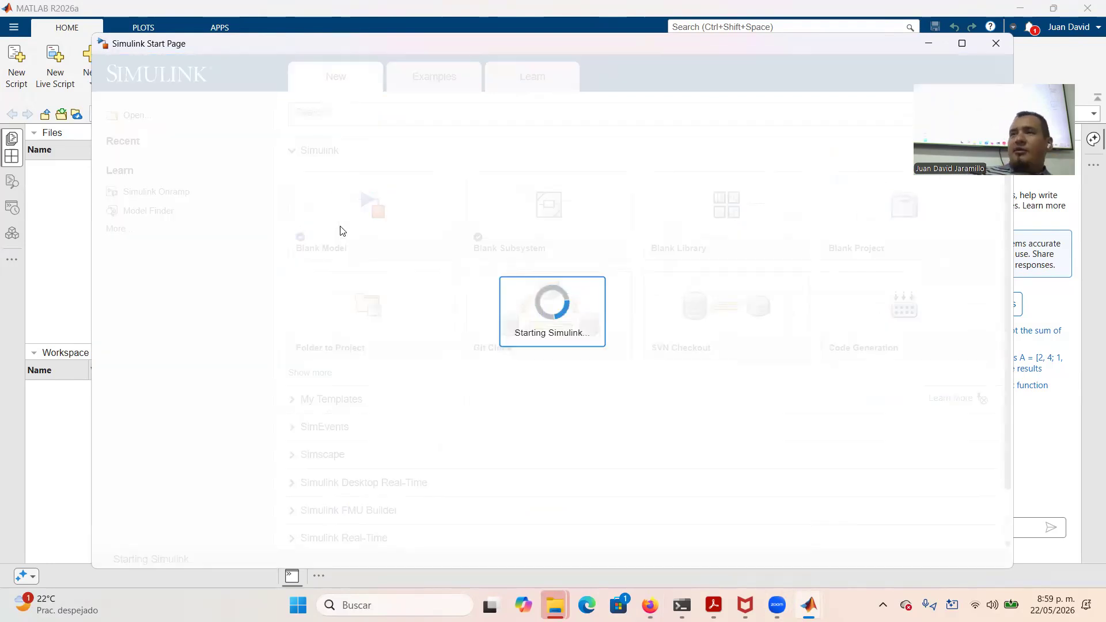
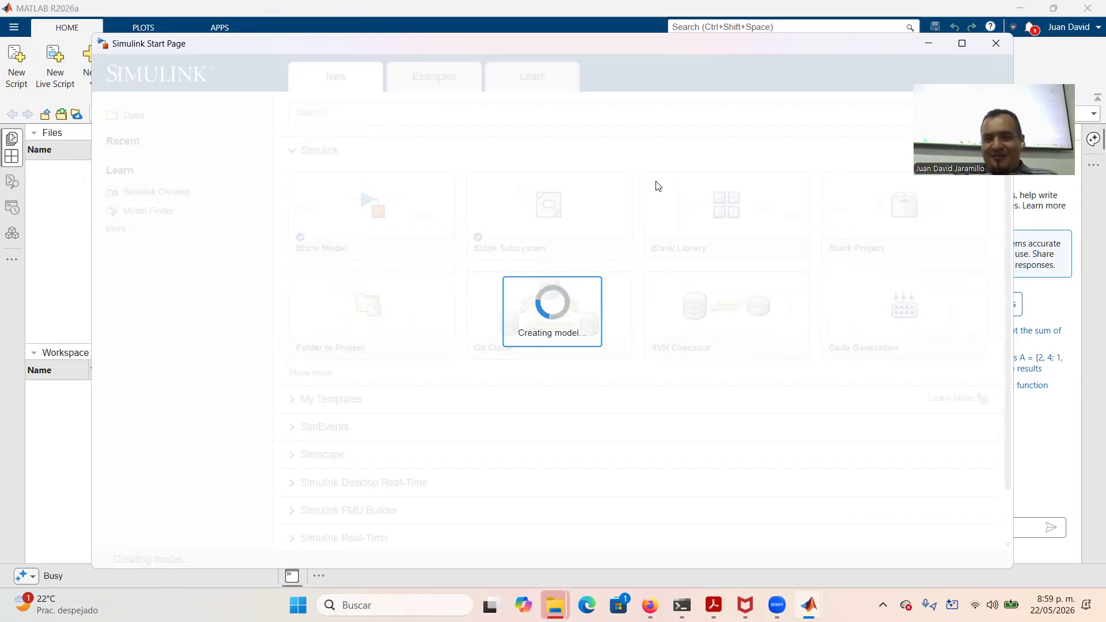
Switch between the Simulink Start Page and Firefox, ending on the Overleaf poster project
key("alt+Tab")
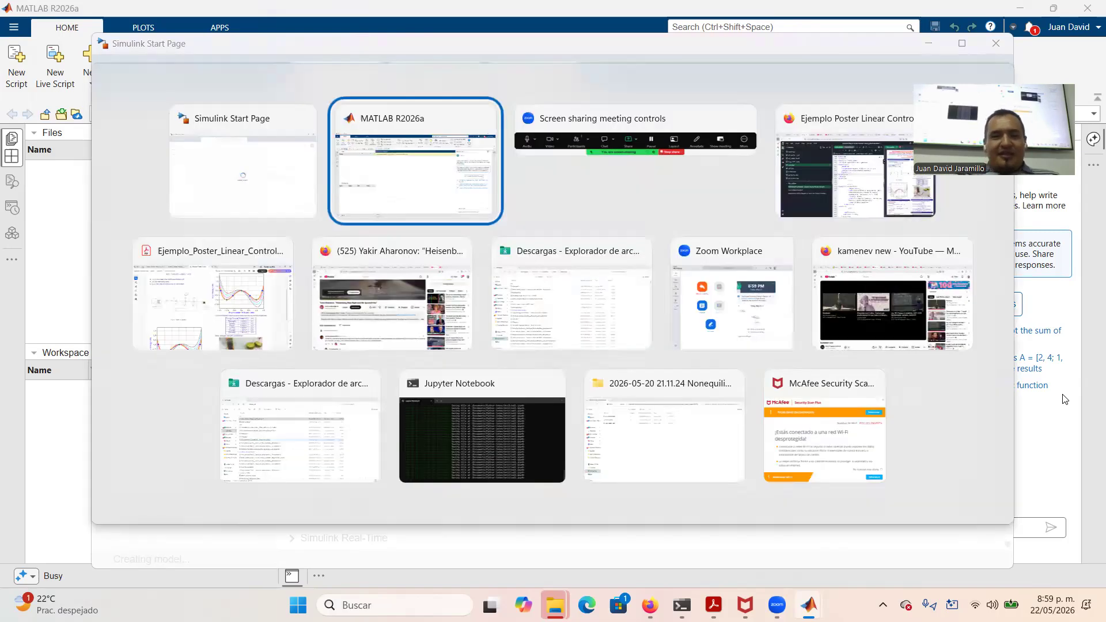
key("Tab")
key("Tab")
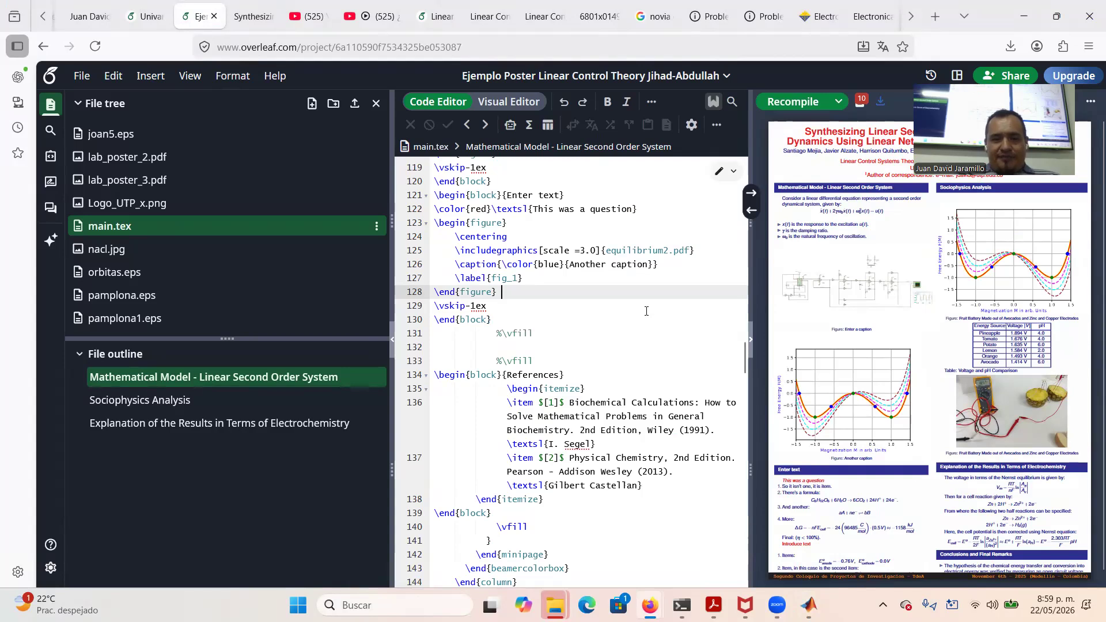
key("alt+Tab")
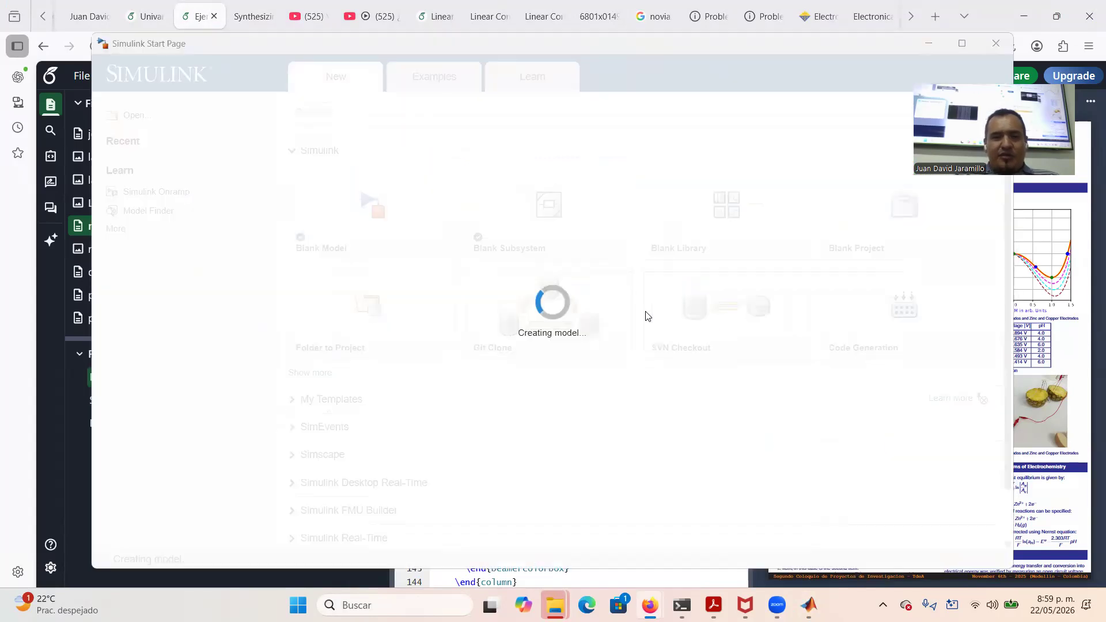
key("alt+Tab")
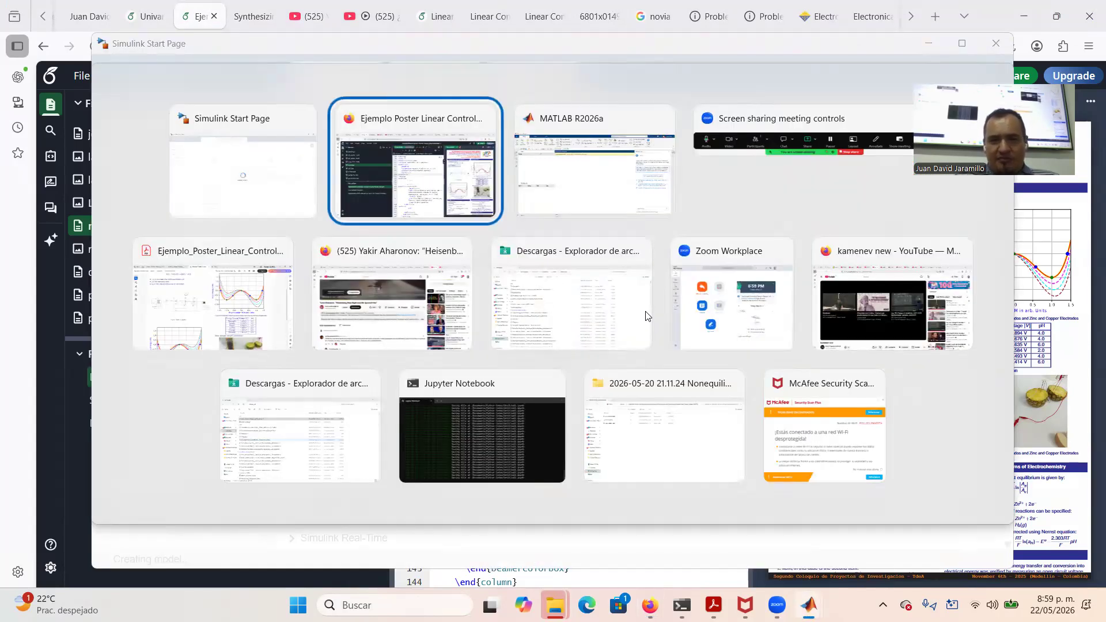
Open a new $$ display math block after line 112 containing y(t)=\left(\right)
scroll(584, 313, "up", 2)
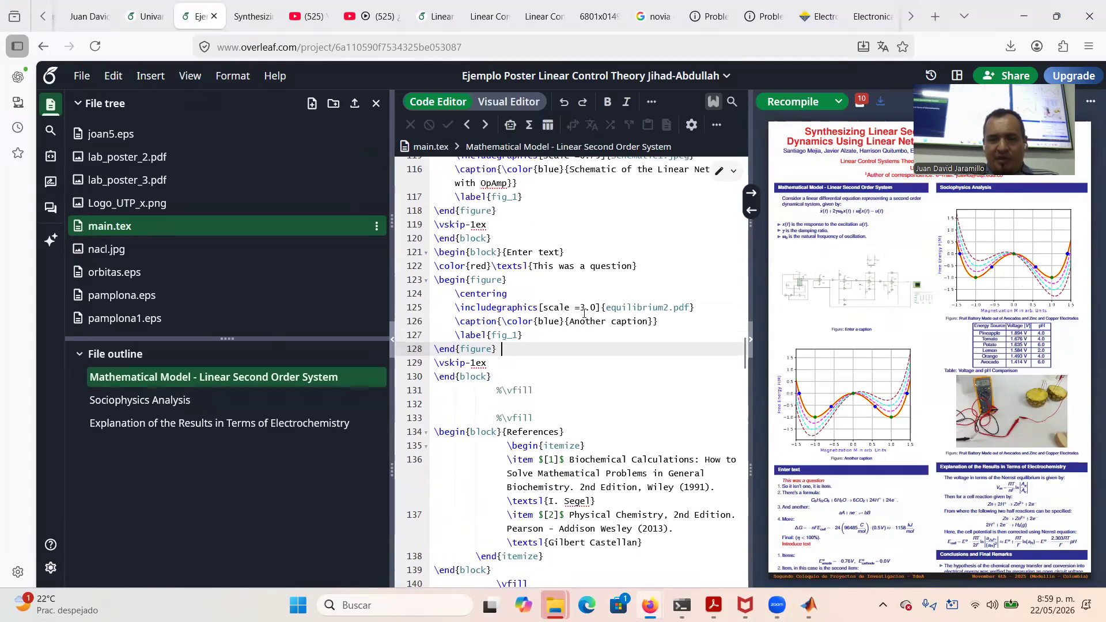
scroll(584, 314, "down", 1)
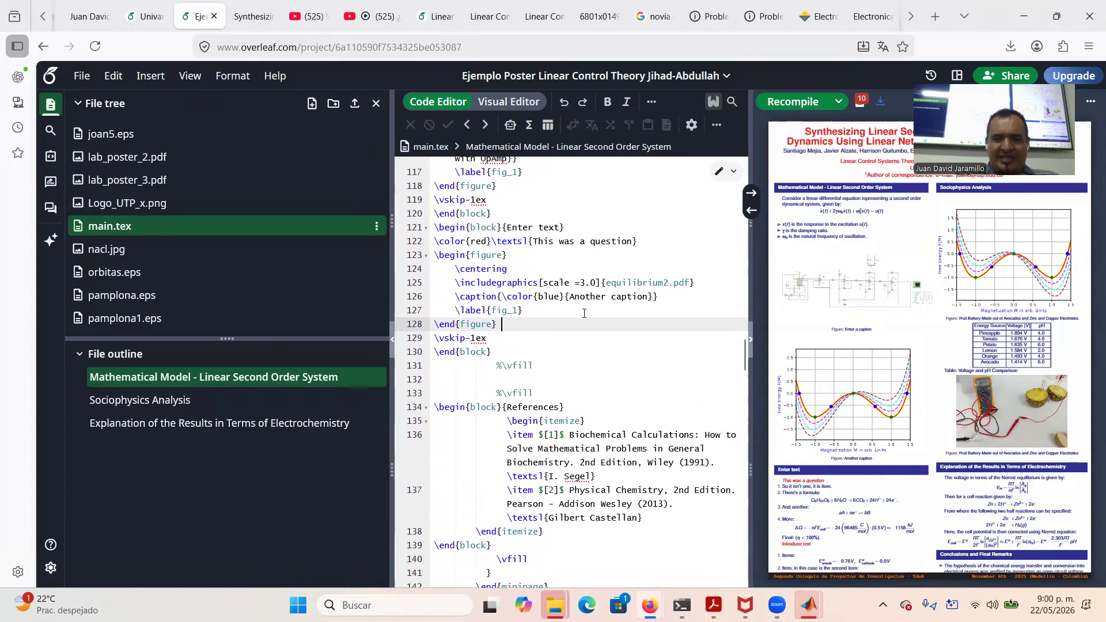
scroll(584, 314, "up", 1)
scroll(584, 313, "up", 5)
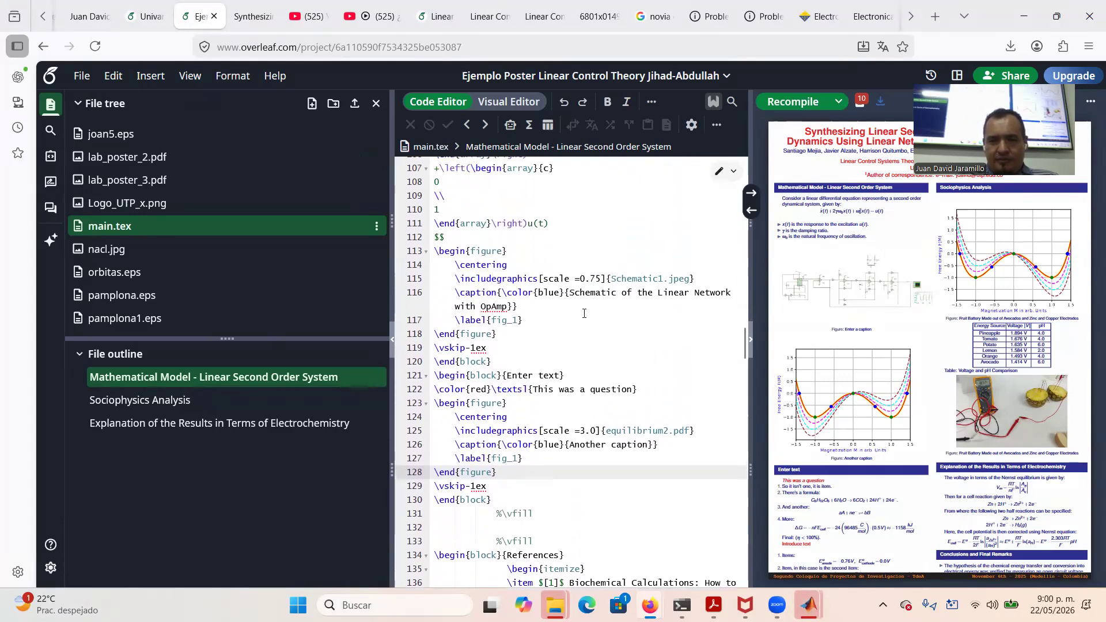
scroll(584, 313, "up", 4)
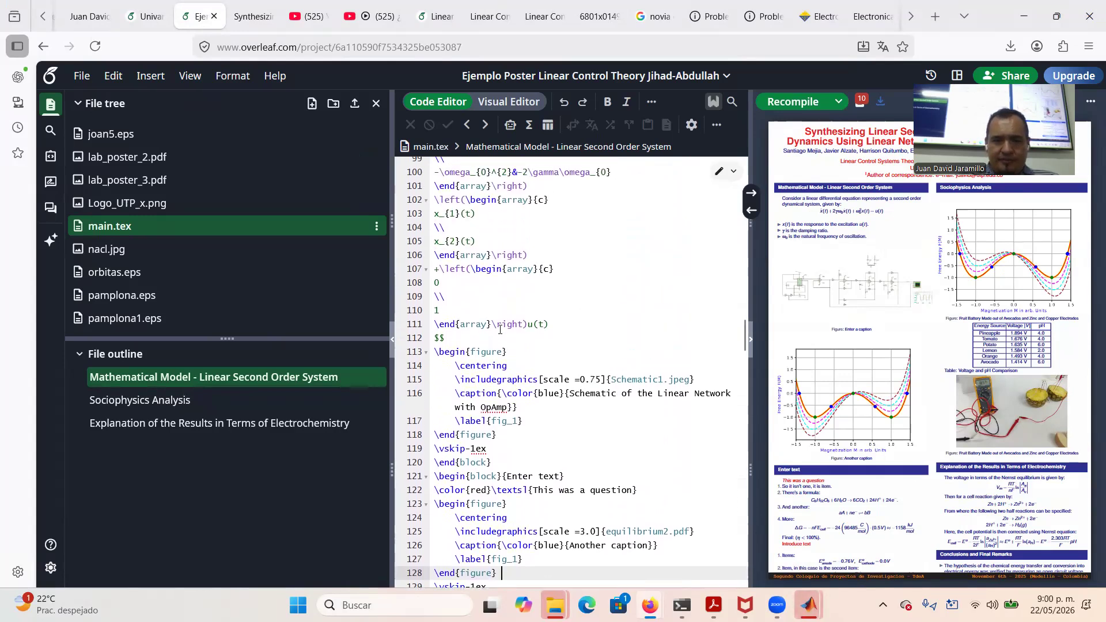
left_click(473, 339)
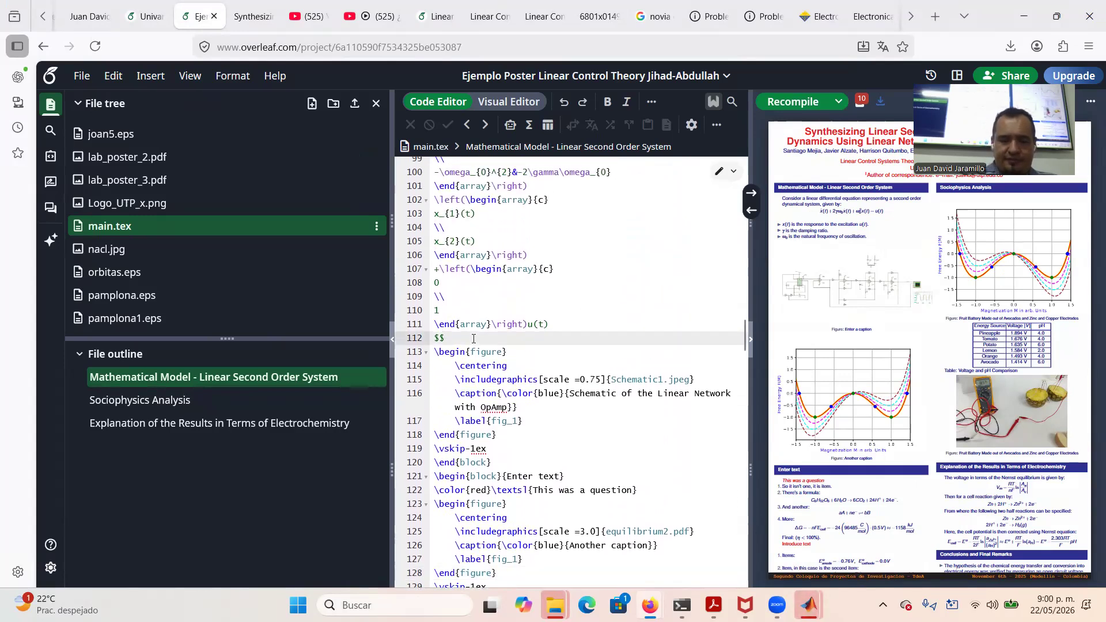
key("Return")
type("$$")
key("Return")
key("Return")
key("Up")
type("y(")
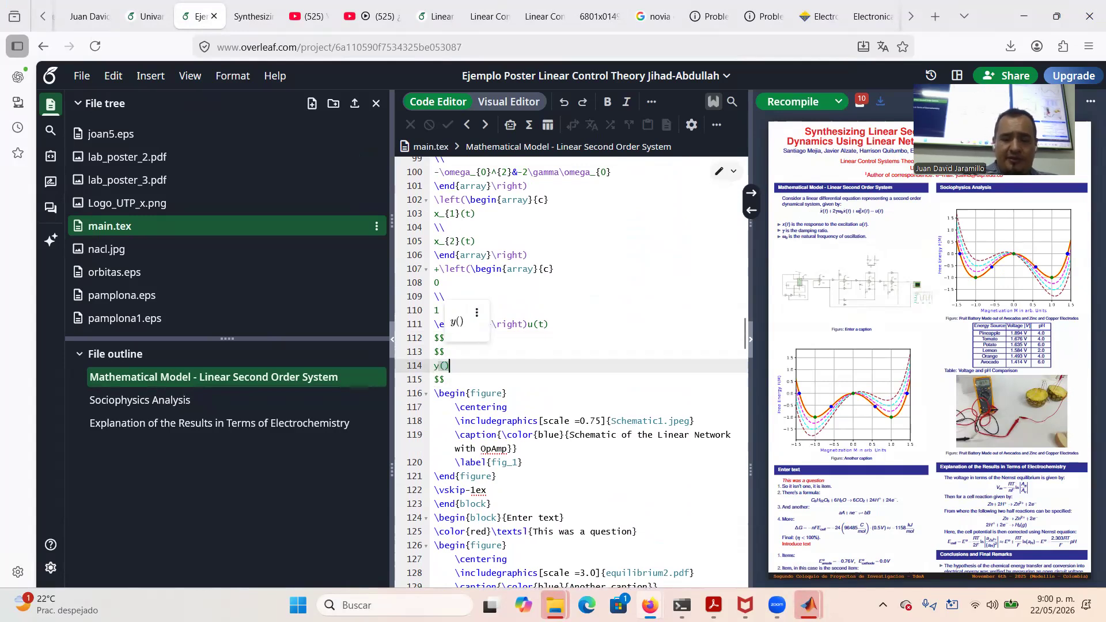
type("t)=\\le")
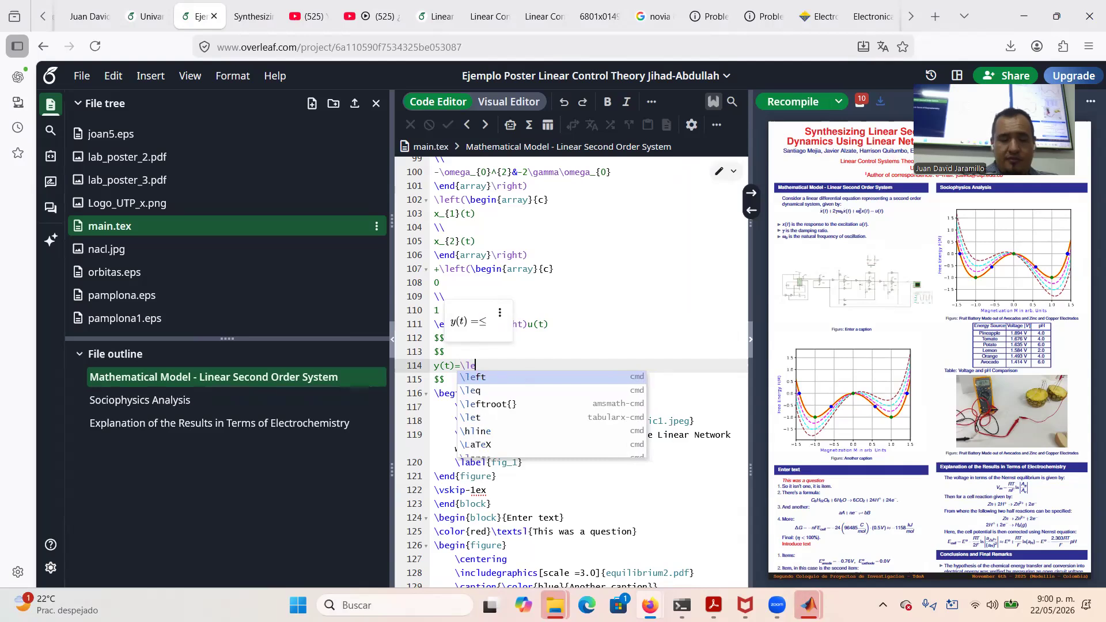
type("ft(\\ri")
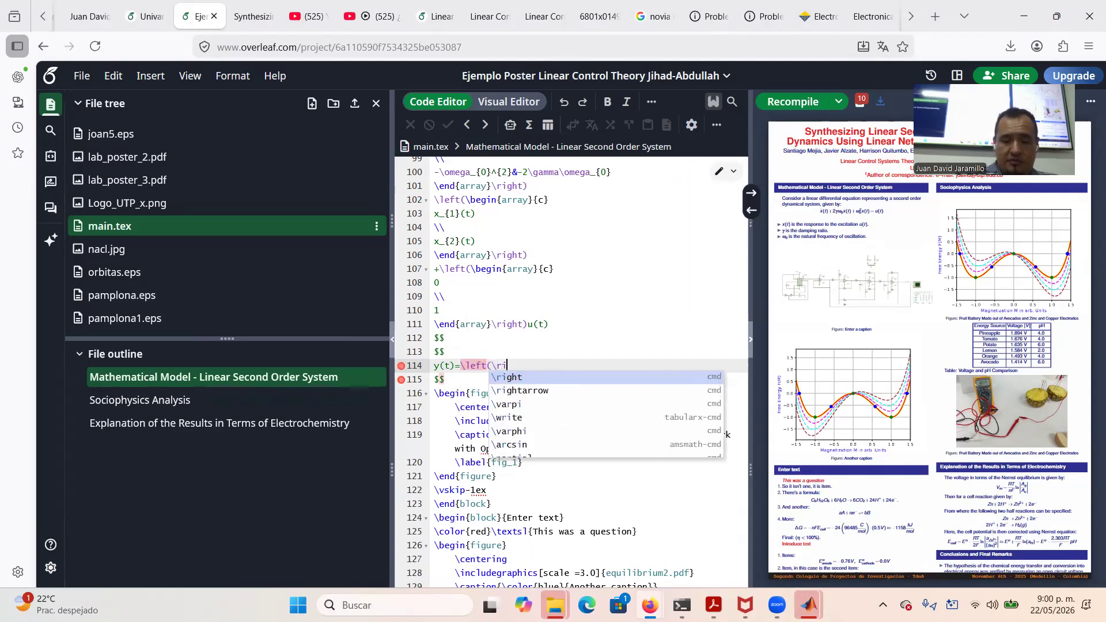
type("ght)")
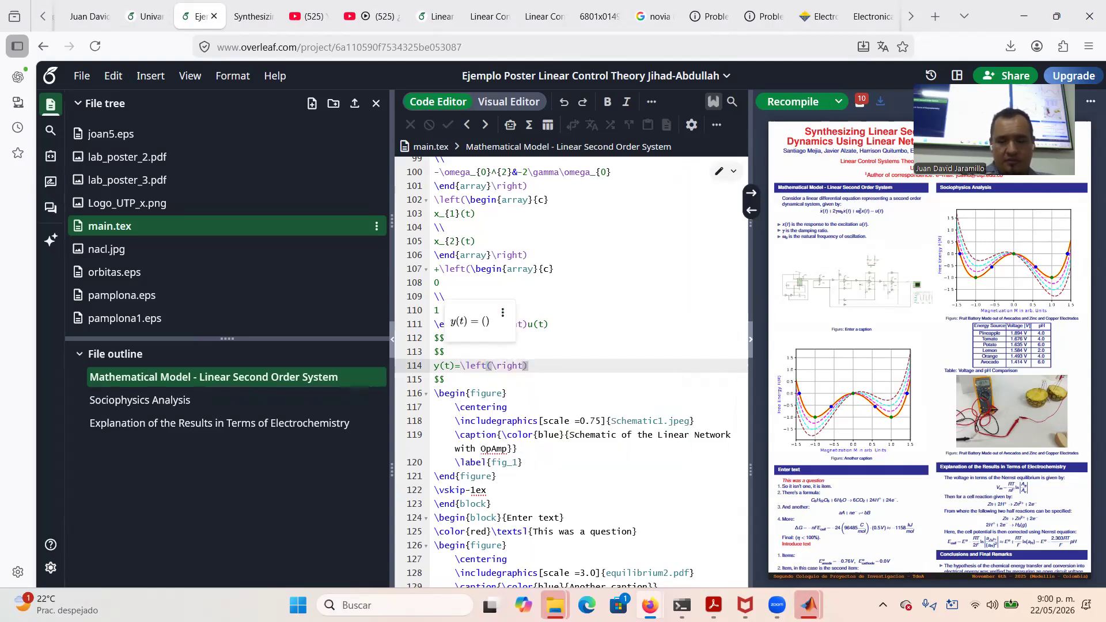
Fill the parentheses with an array{cc} row matrix holding 1&0
key("Left")
key("Left")
key("Left")
type("\\beg")
key("Return")
type("array")
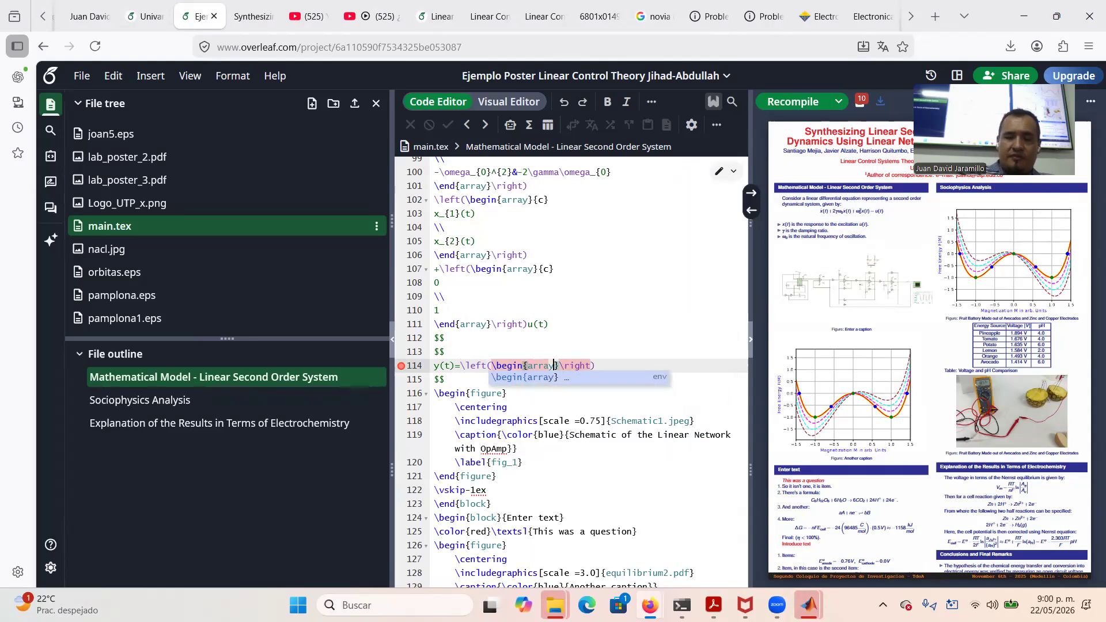
key("Right")
type("{}")
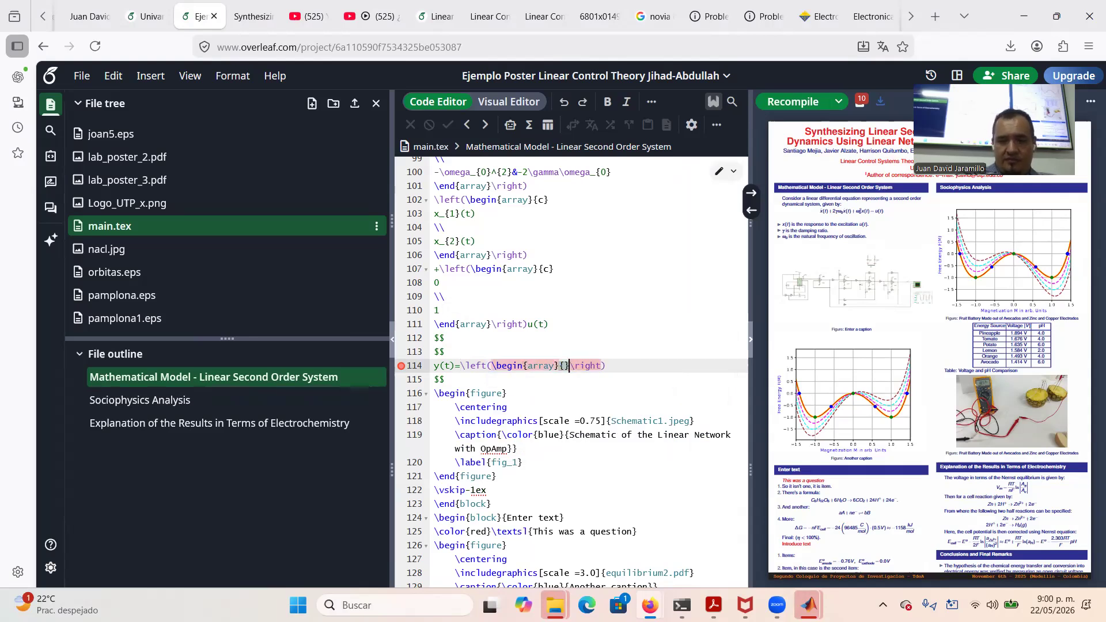
type("cc")
key("Right")
key("Return")
key("Return")
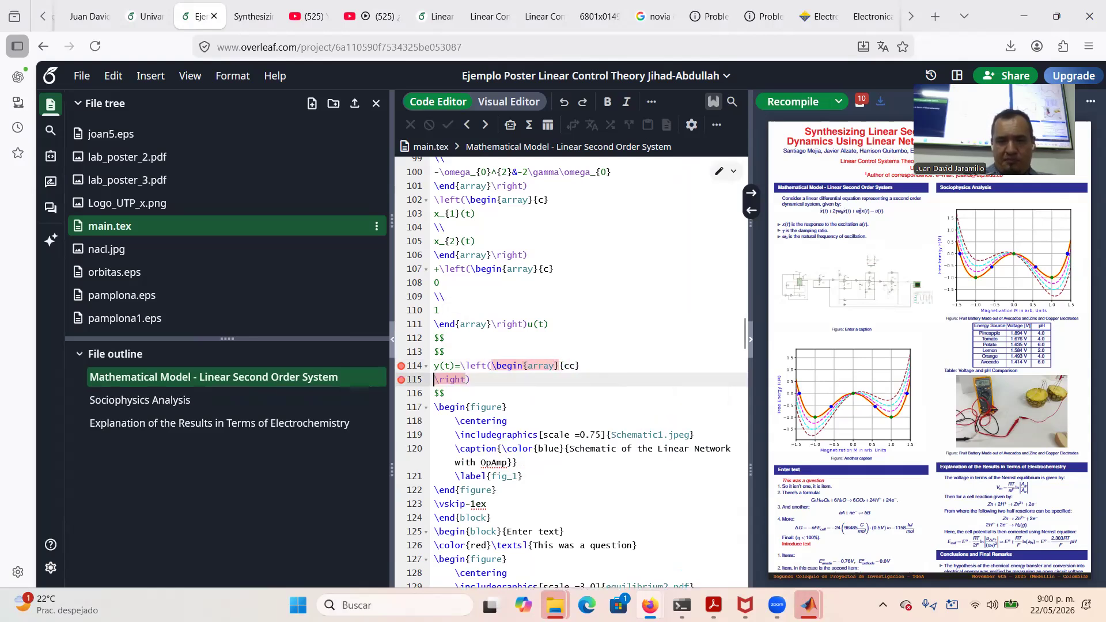
type("\\end{")
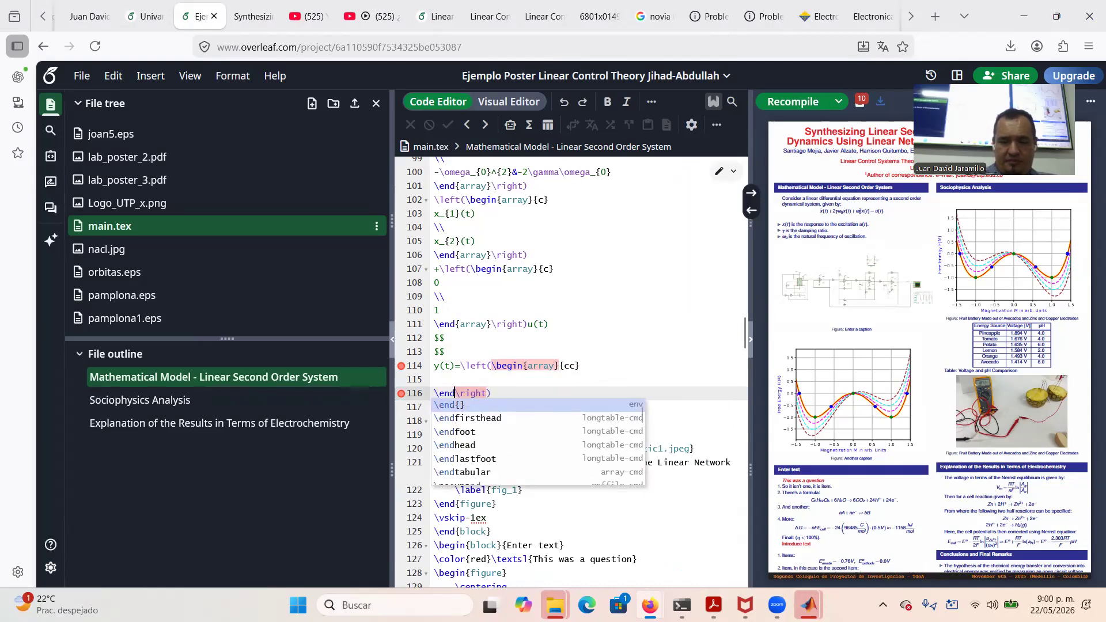
type("array")
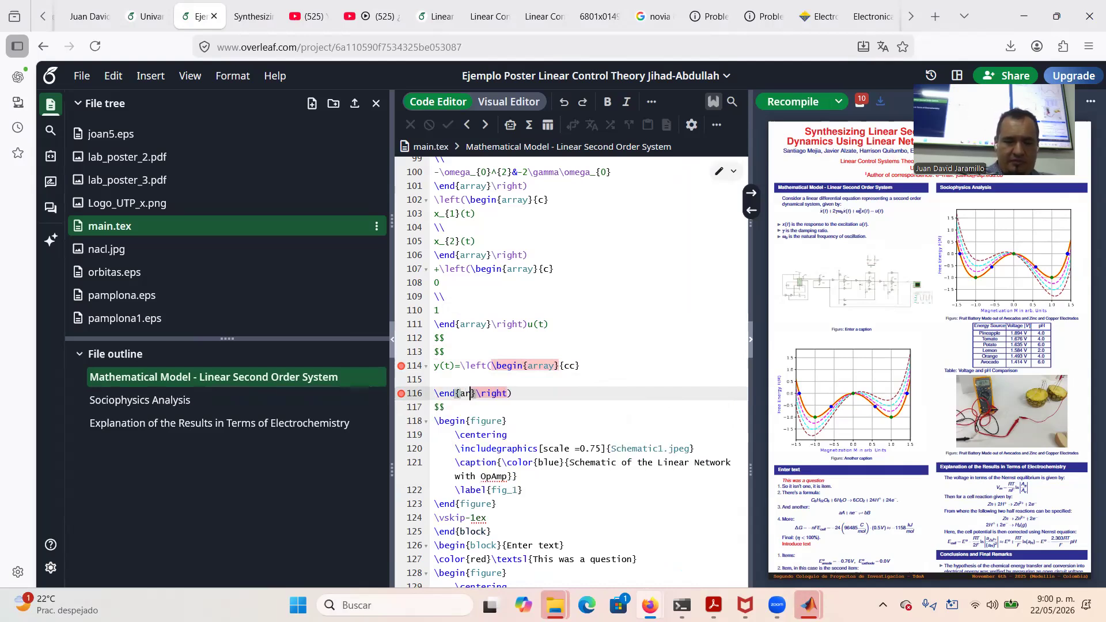
key("Escape")
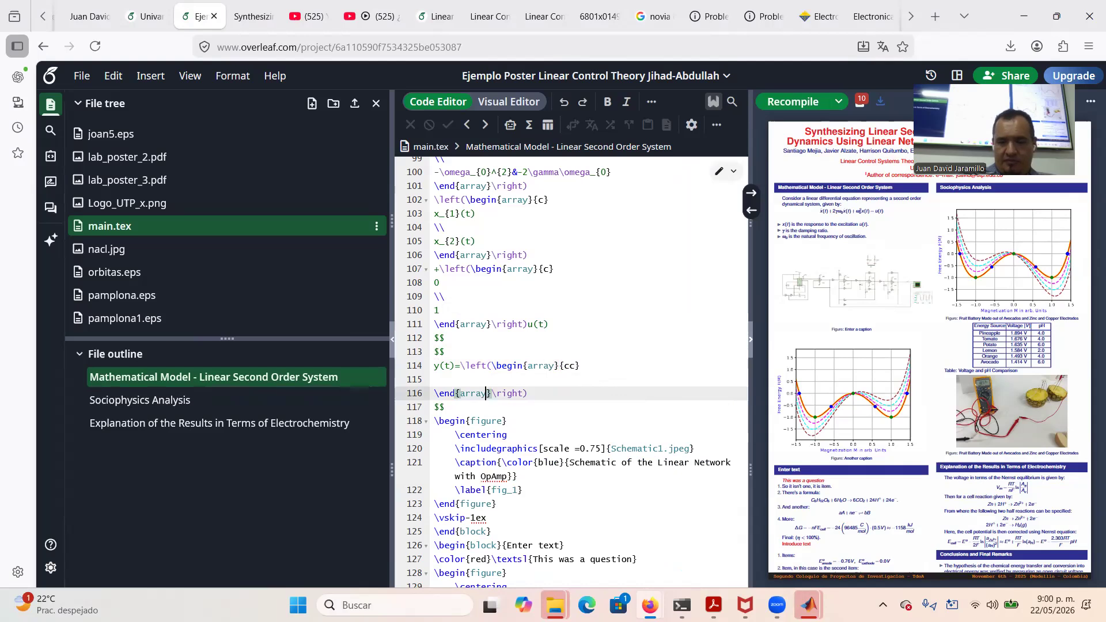
key("Up")
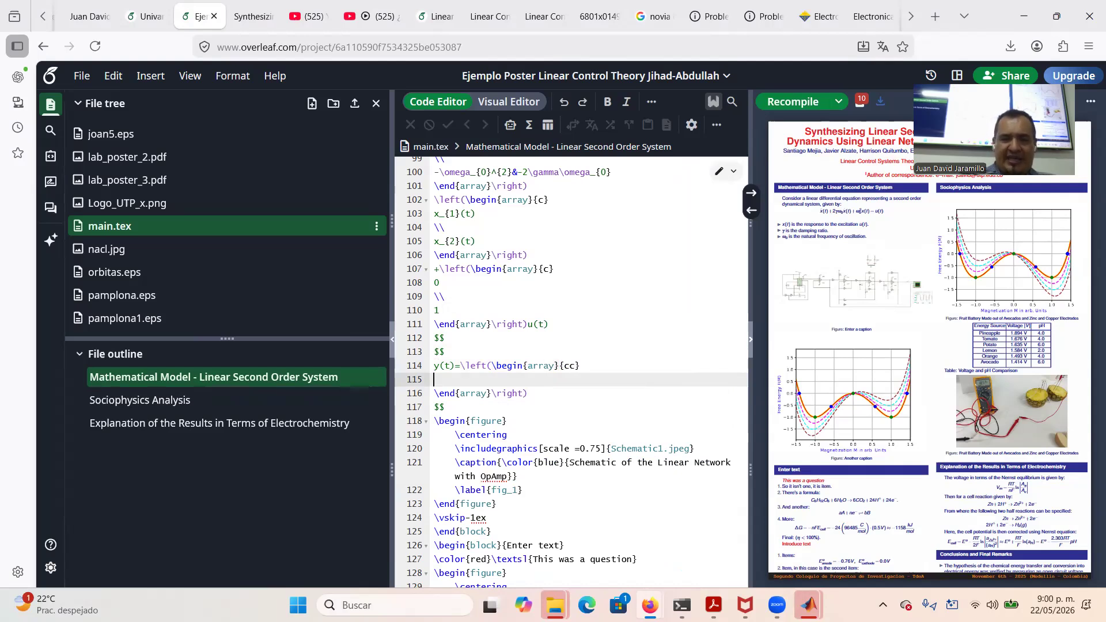
type("1")
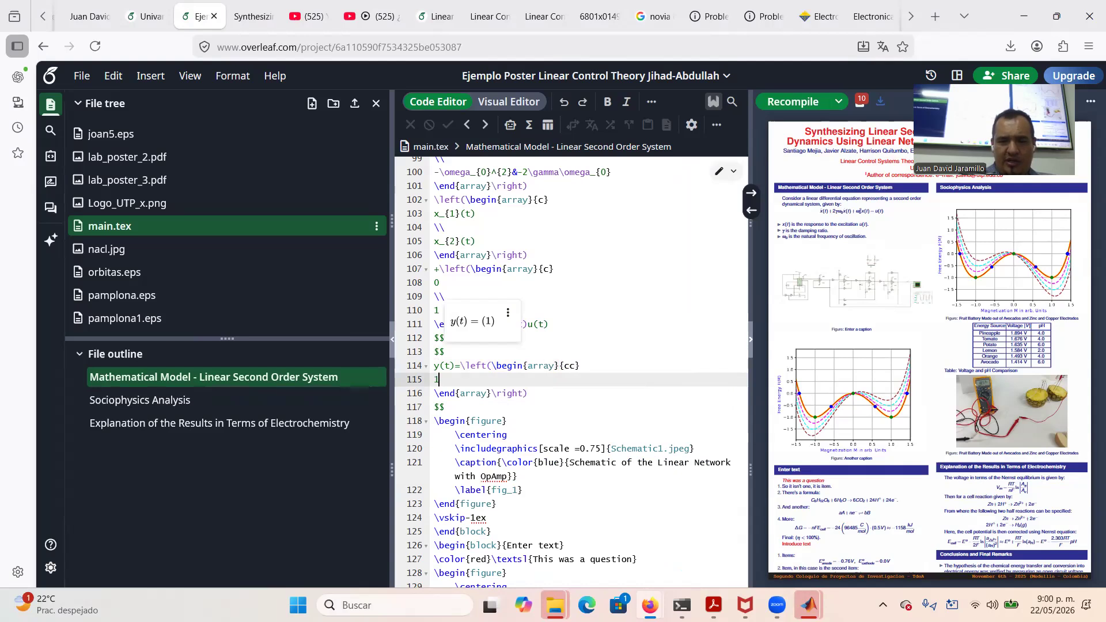
type("&0")
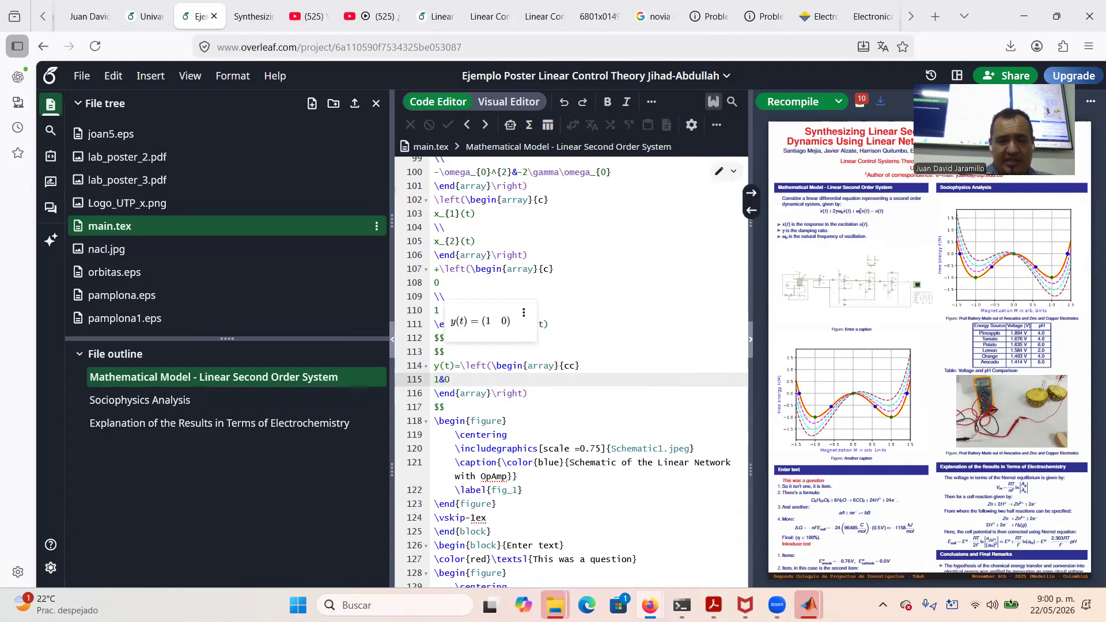
Select the state vector code on lines 102–106 and place the caret after \right) on line 116
left_click(617, 296)
left_click_drag(529, 254, 434, 200)
key("ctrl+c")
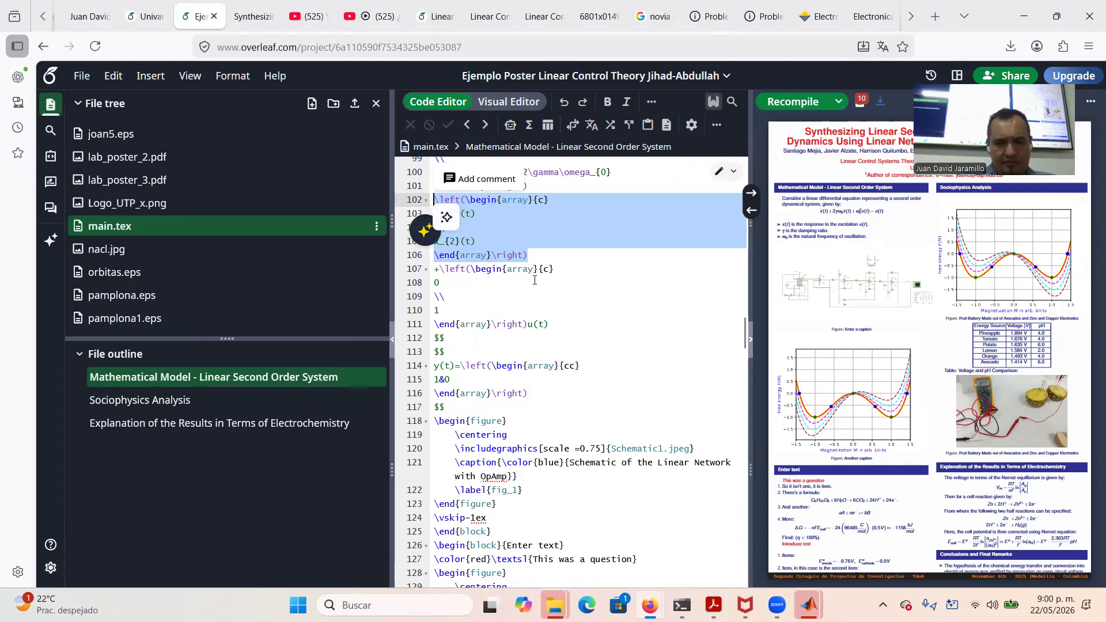
left_click(532, 394)
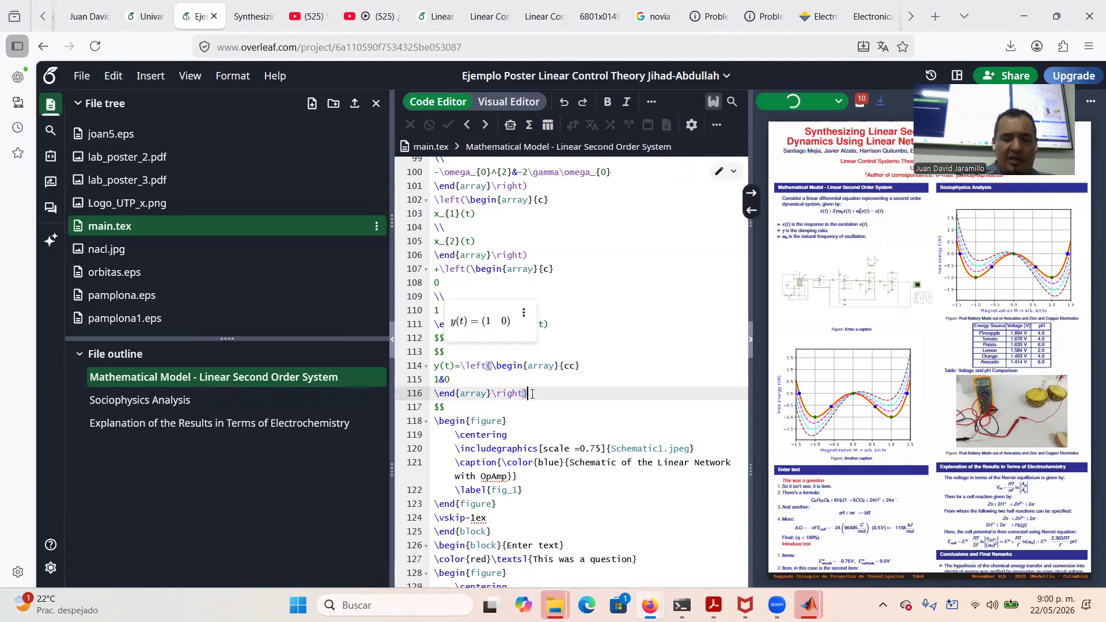
Paste the state vector after the row vector, preview it, then remove that new equation block
key("ctrl+v")
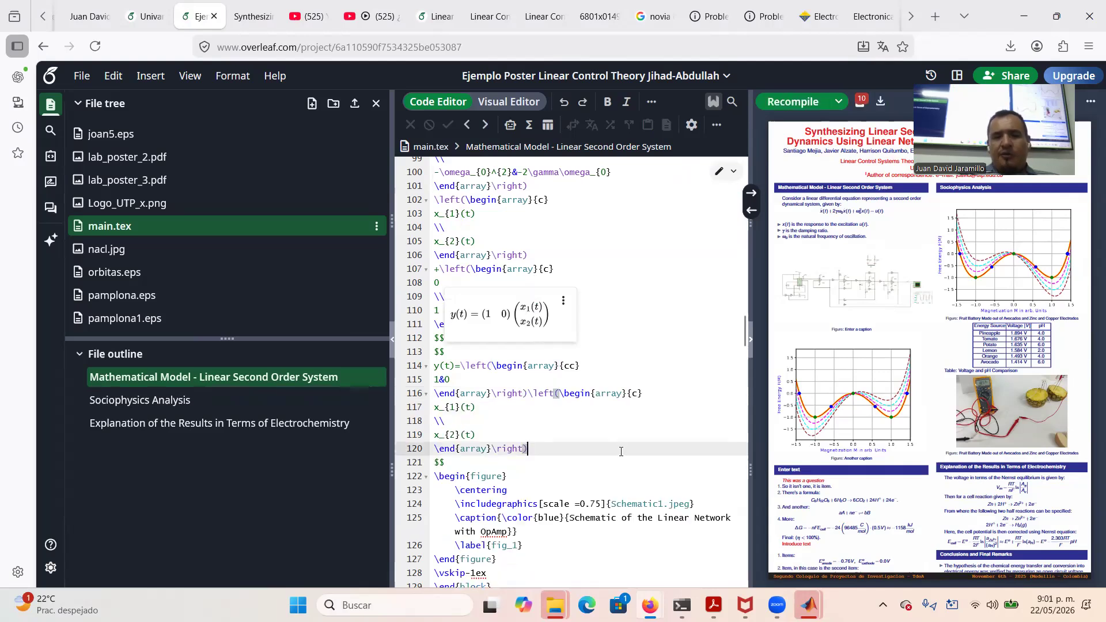
left_click(790, 104)
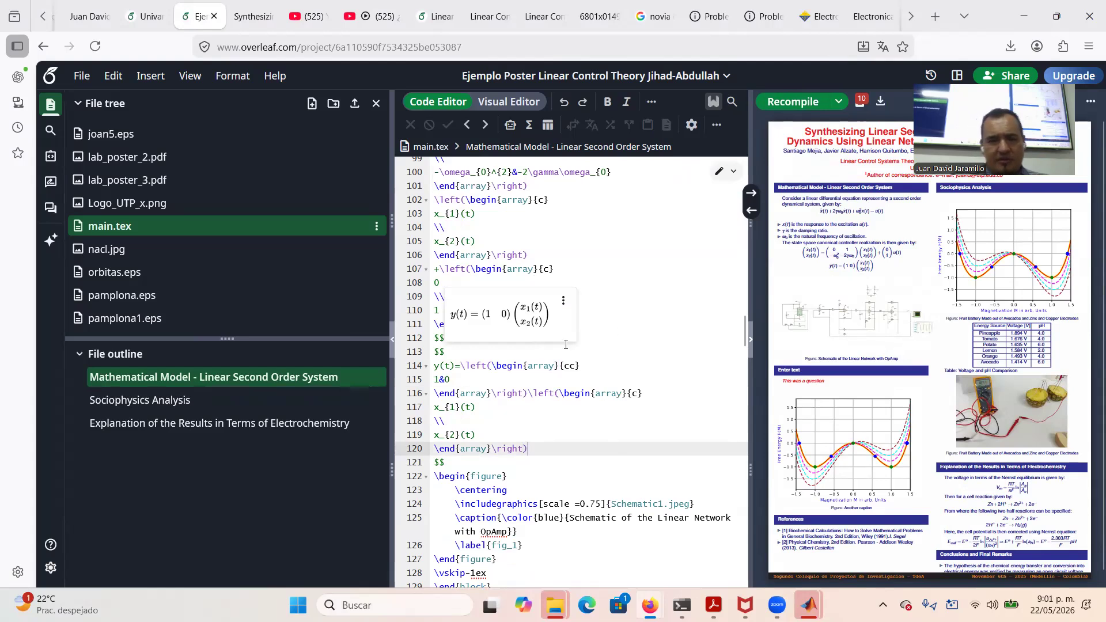
left_click_drag(474, 465, 434, 243)
key("BackSpace")
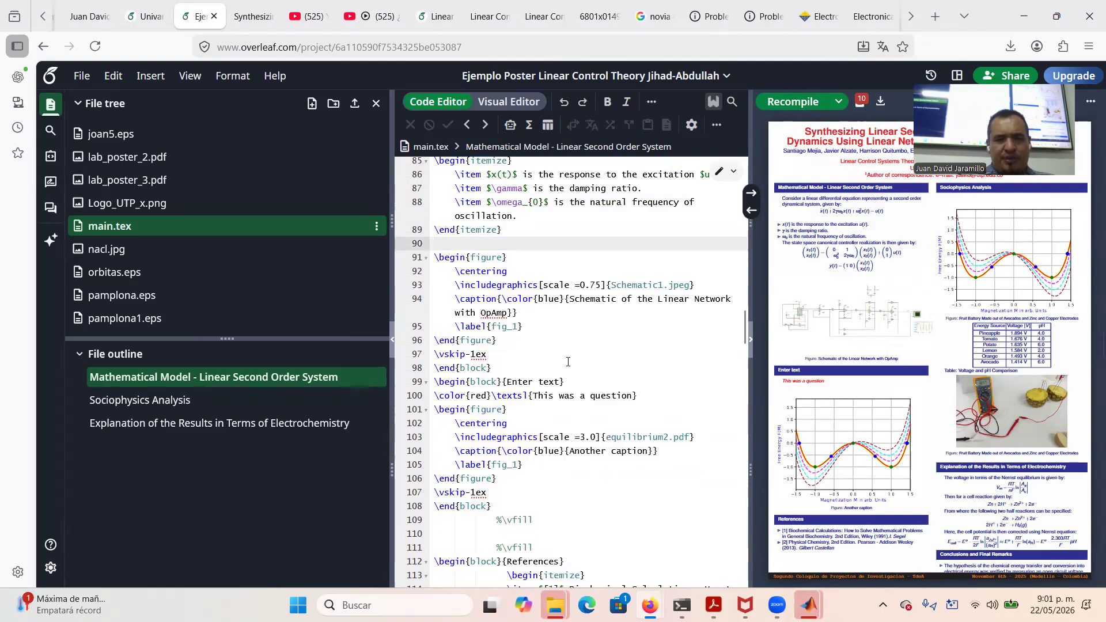
key("BackSpace")
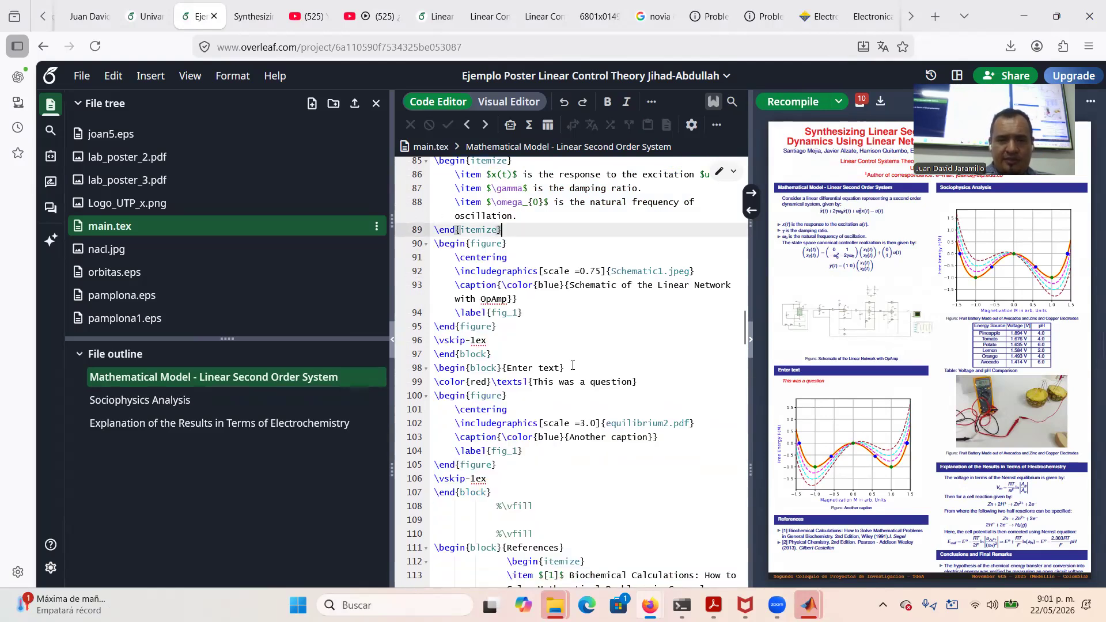
Paste the state-space equation block right after the schematic figure and recompile the poster
left_click(506, 326)
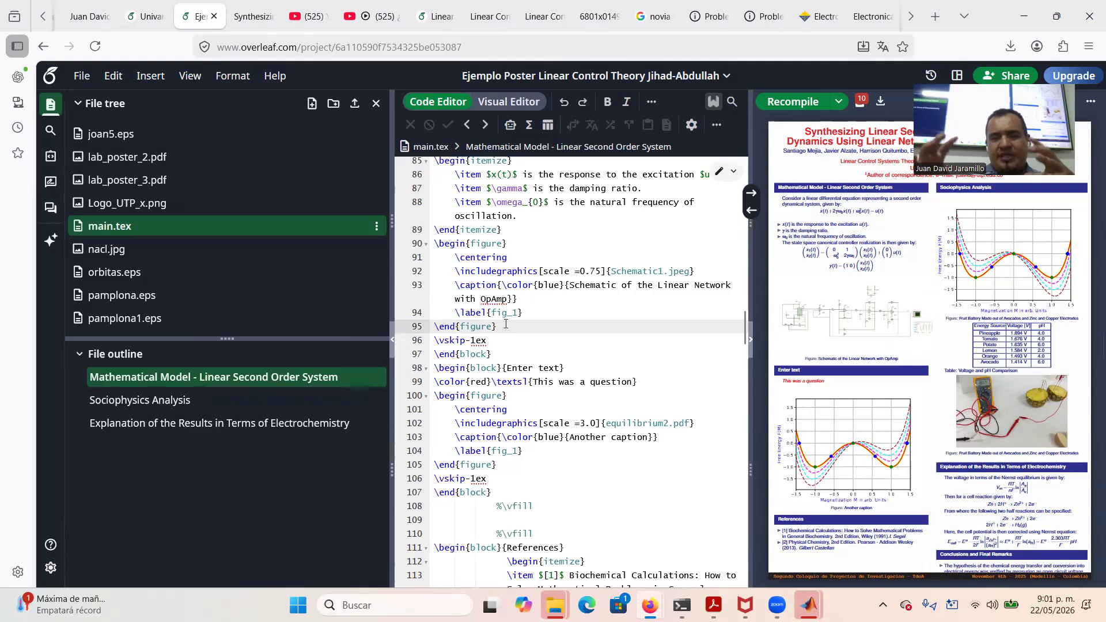
key("Return")
key("Return")
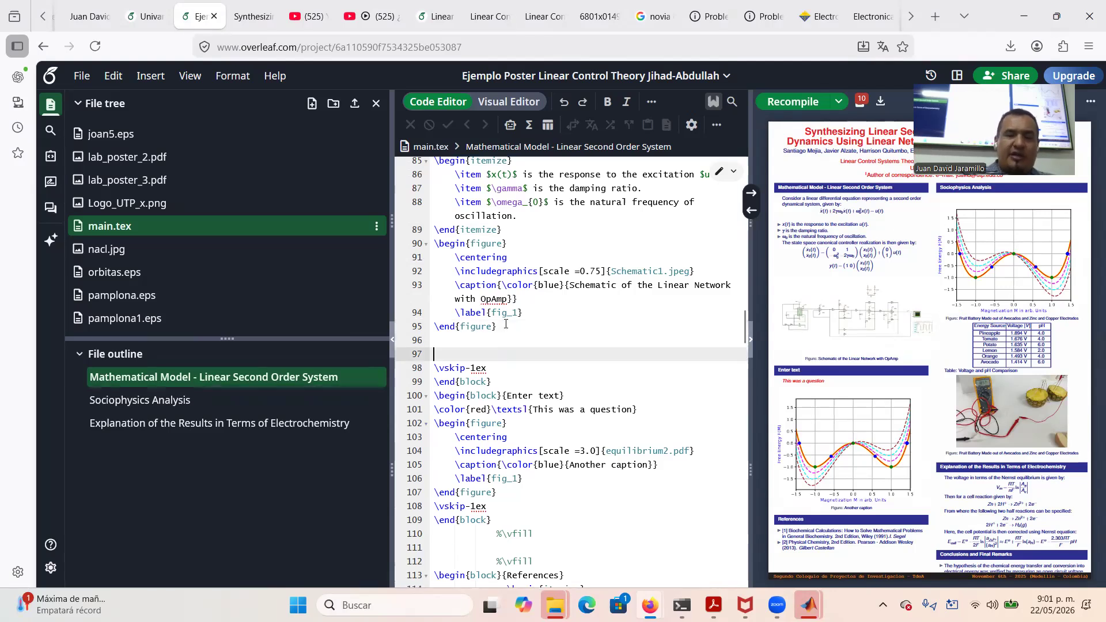
key("BackSpace")
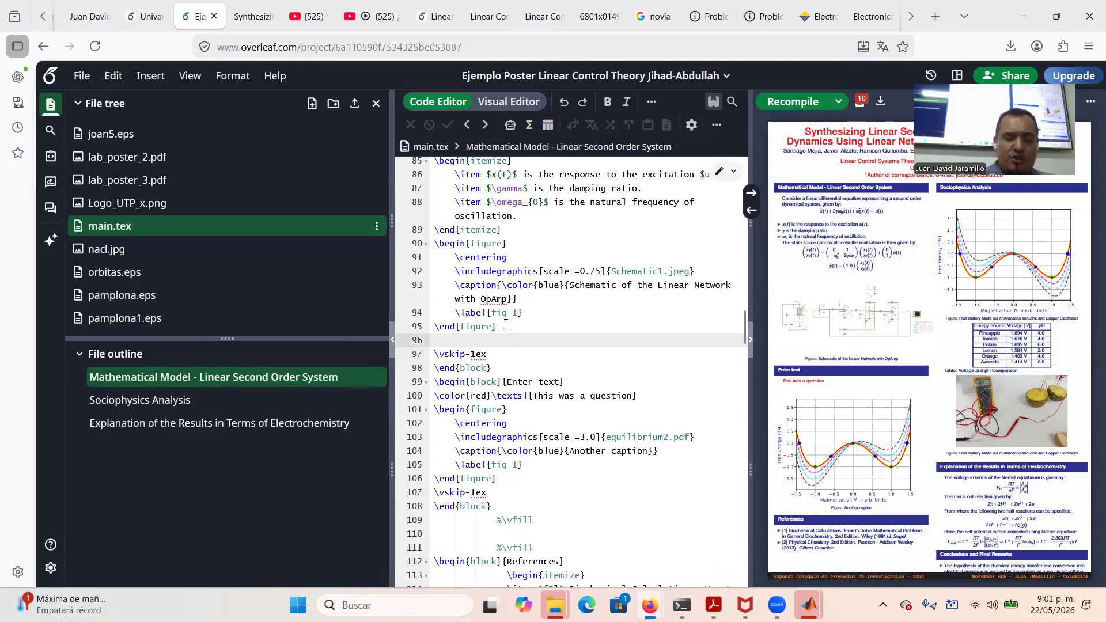
key("ctrl+v")
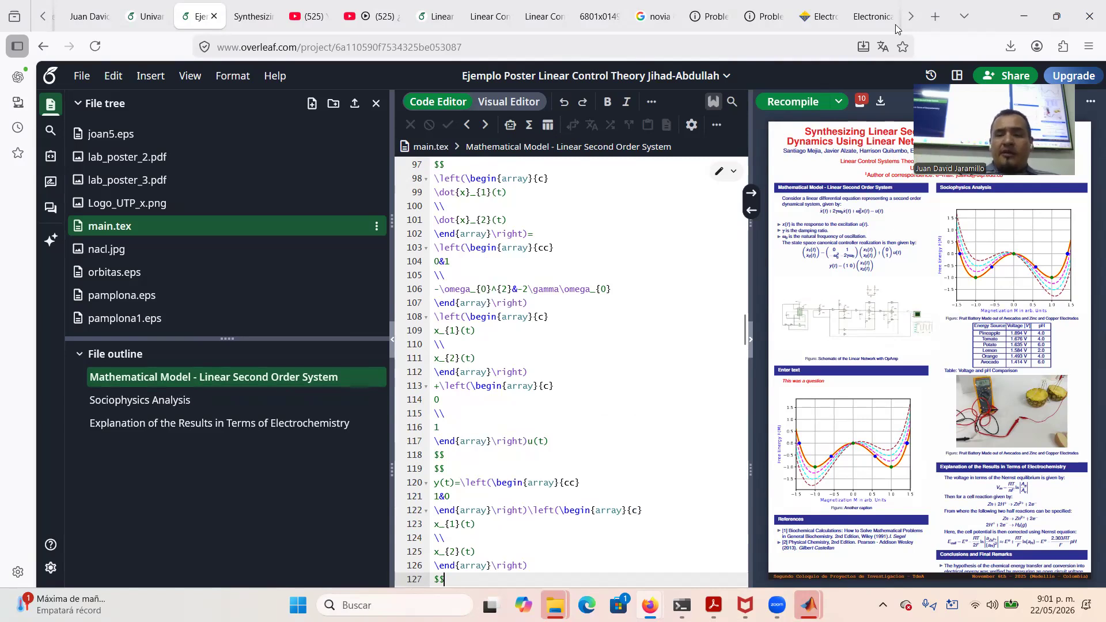
left_click(794, 101)
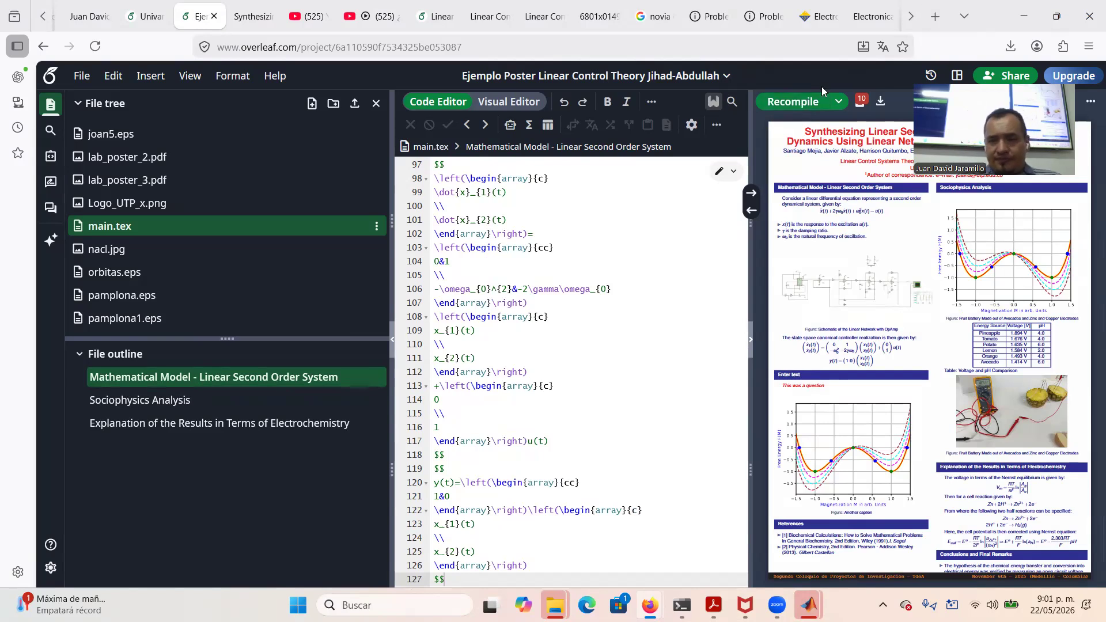
left_click(804, 102)
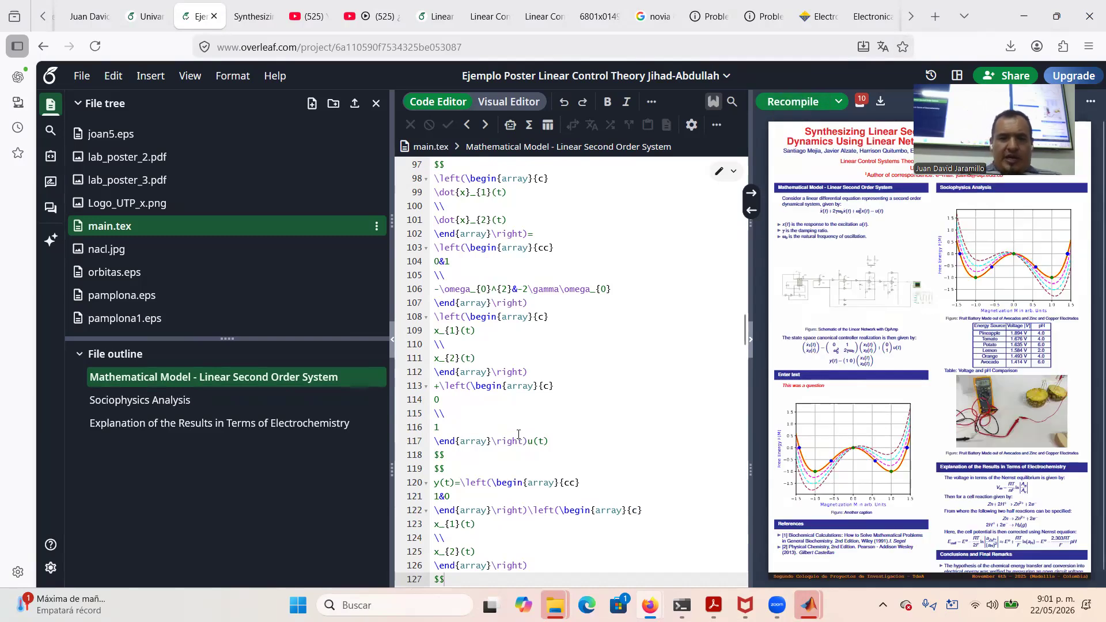
scroll(474, 296, "up", 3)
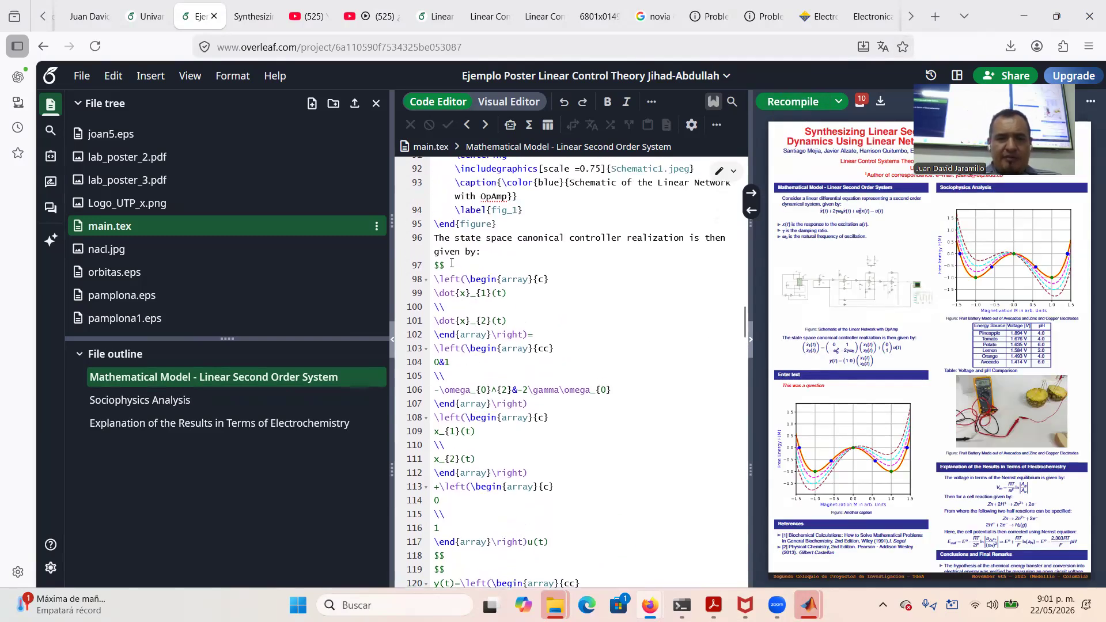
Replace the opening $$ with an align environment holding the state equation, aligned with &=
left_click(451, 263)
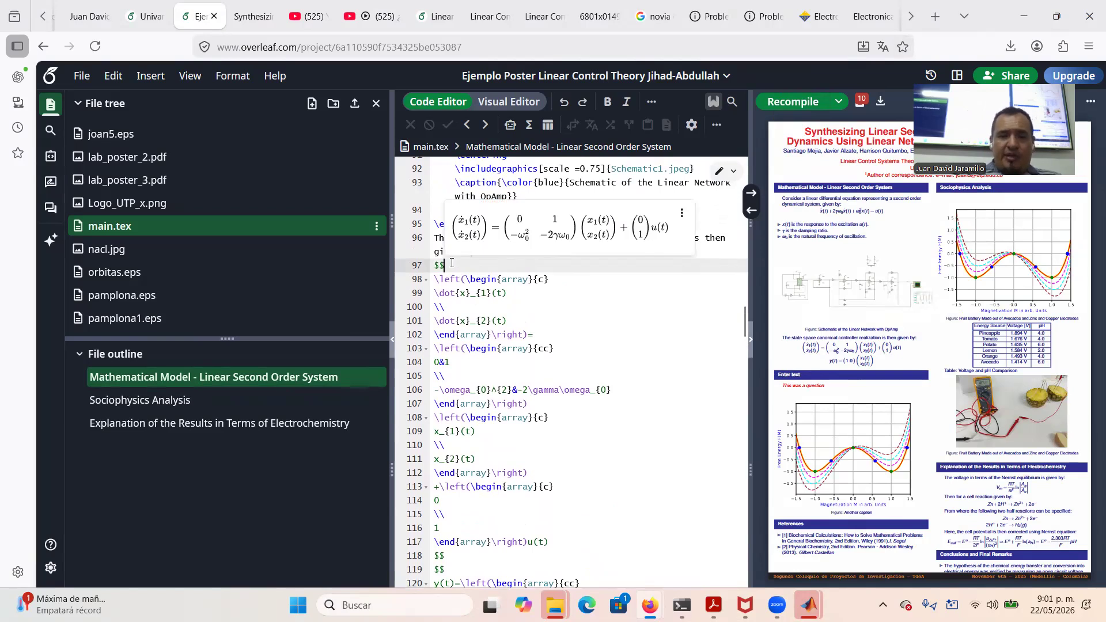
key("BackSpace")
key("BackSpace")
type("\beg")
type("in{ali")
type("gn")
key("Return")
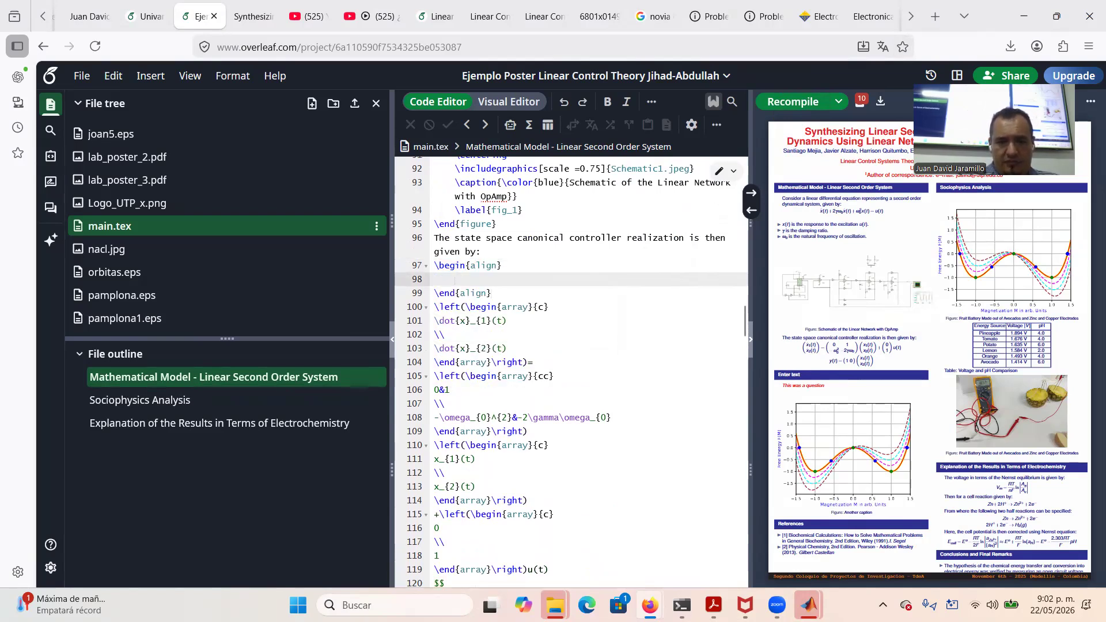
left_click_drag(433, 307, 563, 572)
key("ctrl+c")
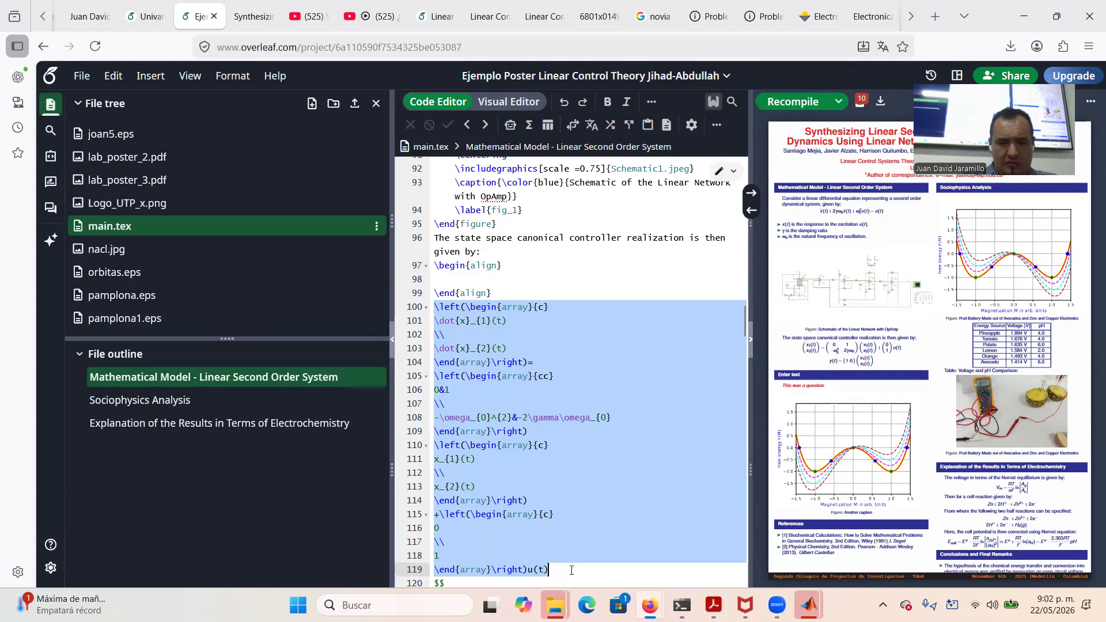
key("BackSpace")
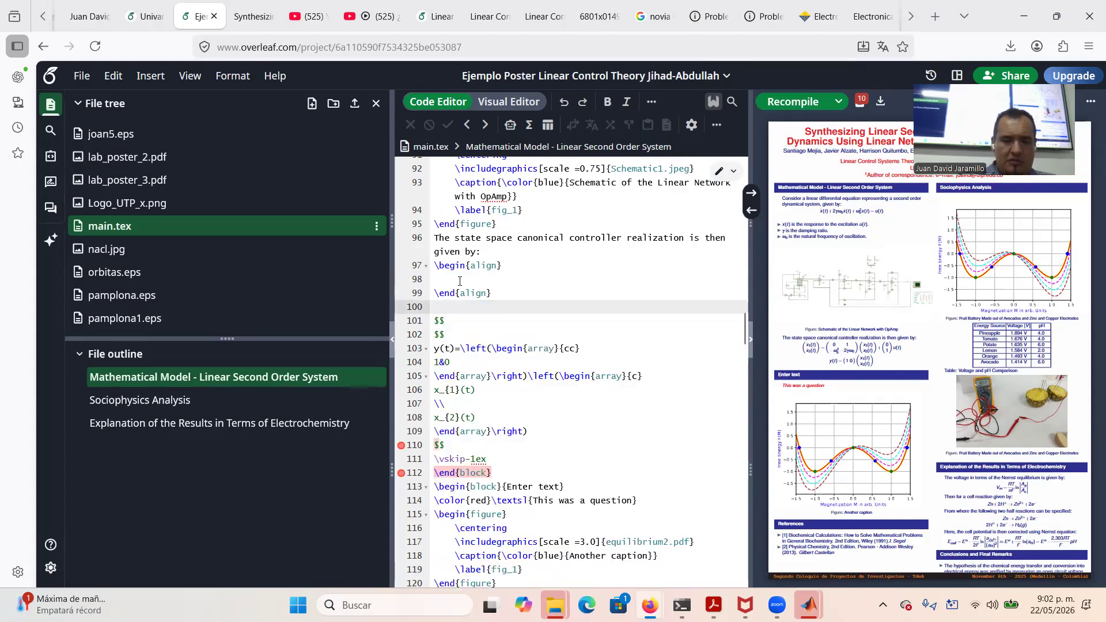
left_click(460, 281)
key("ctrl+v")
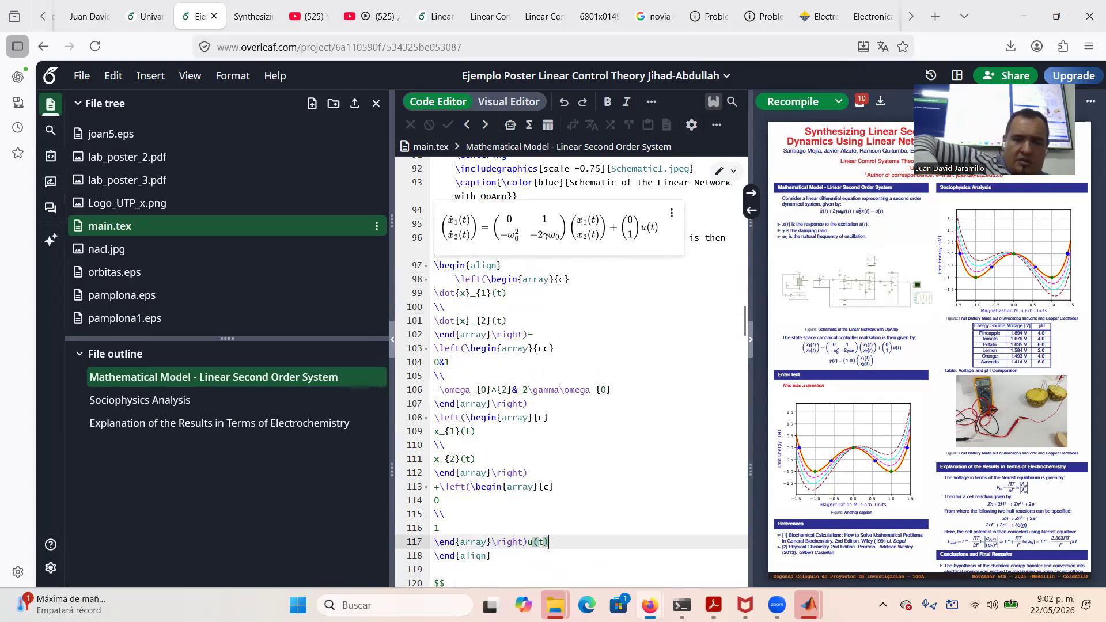
left_click(530, 333)
type("&=")
Delete the leftover $$ delimiter lines and the old y(t) output equation
scroll(582, 474, "down", 4)
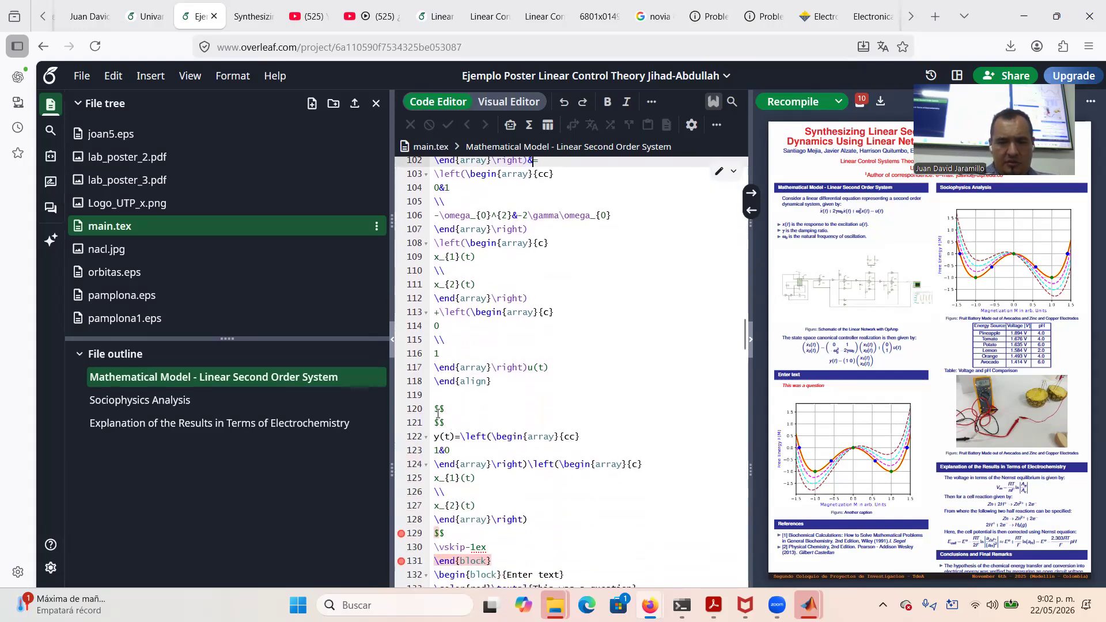
left_click_drag(445, 422, 438, 413)
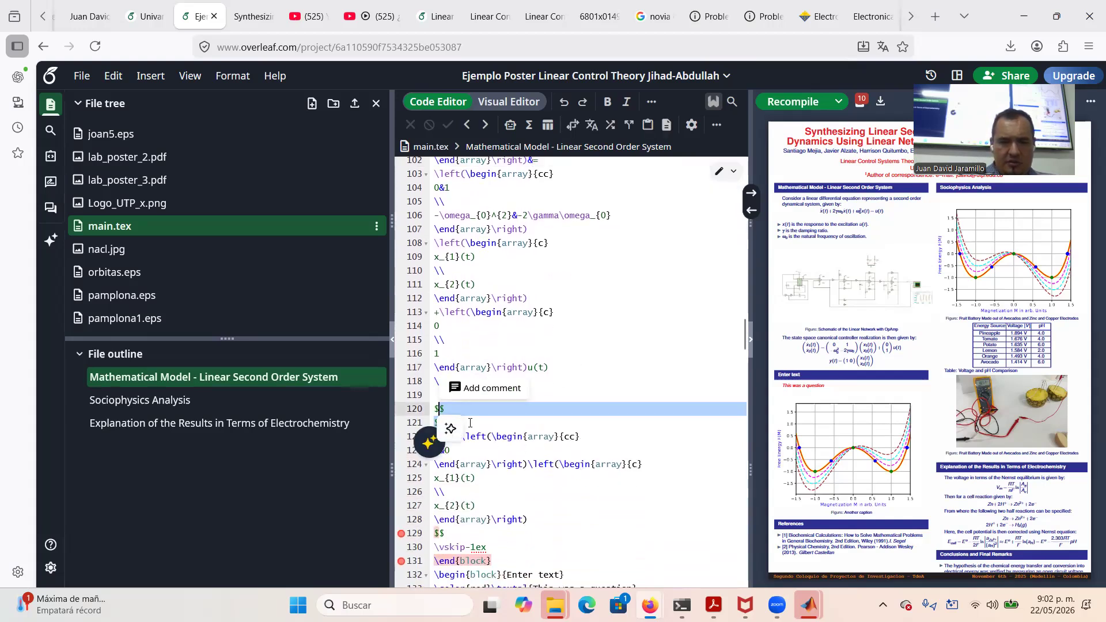
left_click(470, 423)
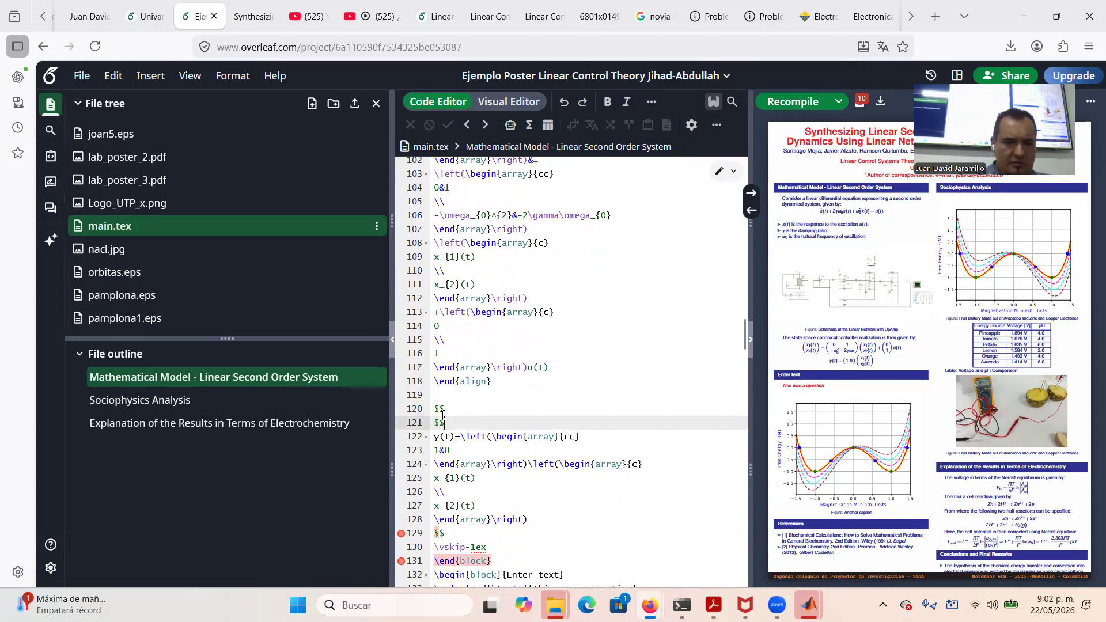
left_click_drag(443, 417, 434, 409)
key("BackSpace")
key("BackSpace")
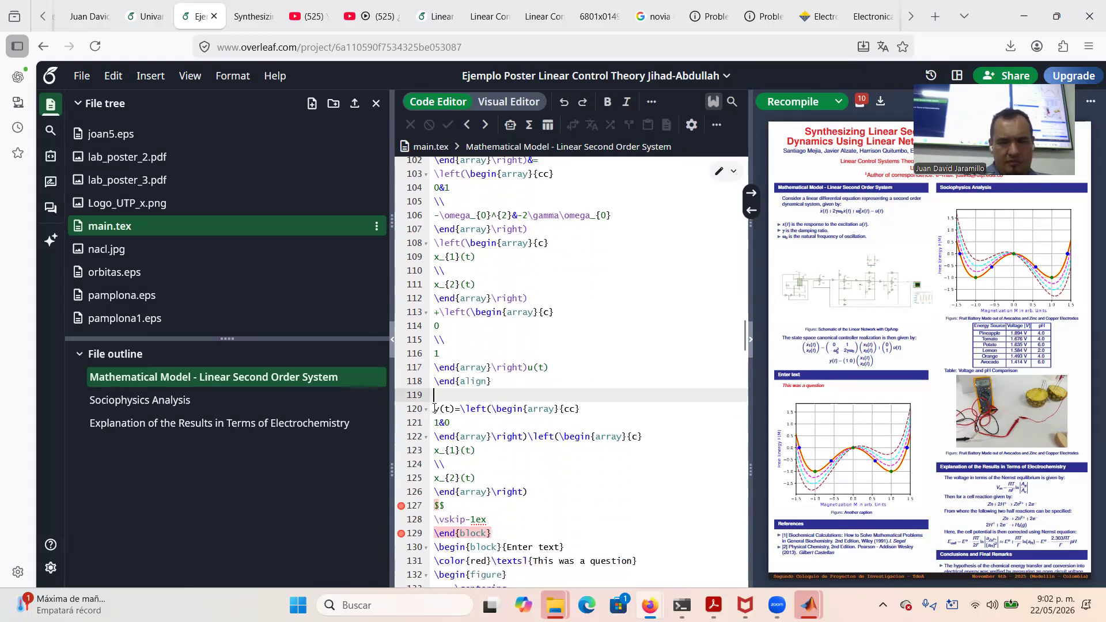
key("BackSpace")
left_click_drag(434, 396, 457, 407)
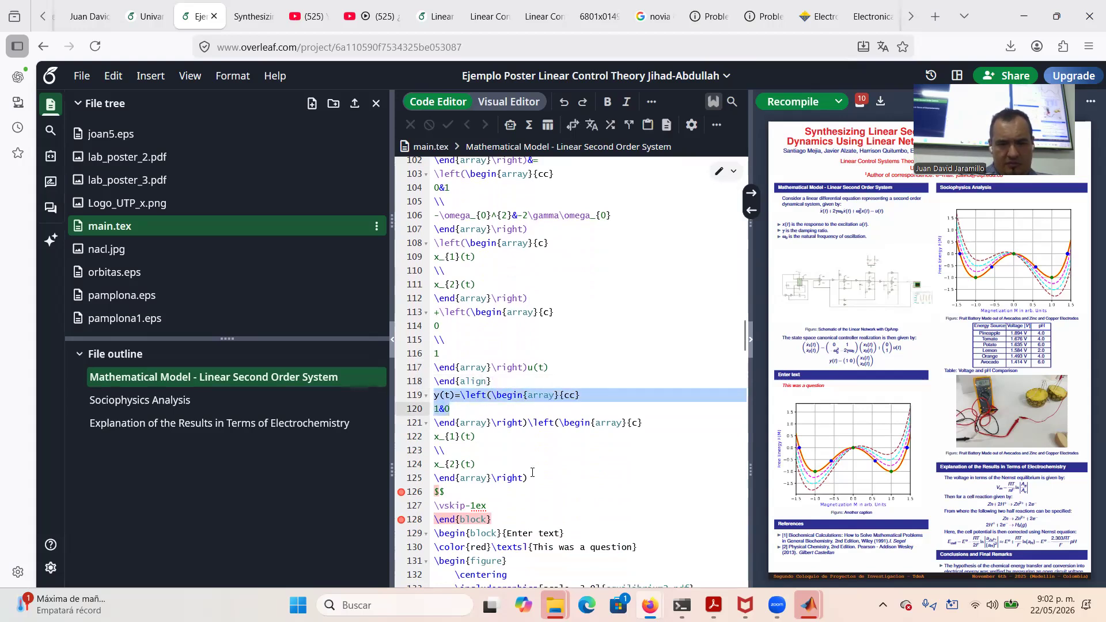
left_click_drag(532, 473, 530, 478)
key("ctrl+c")
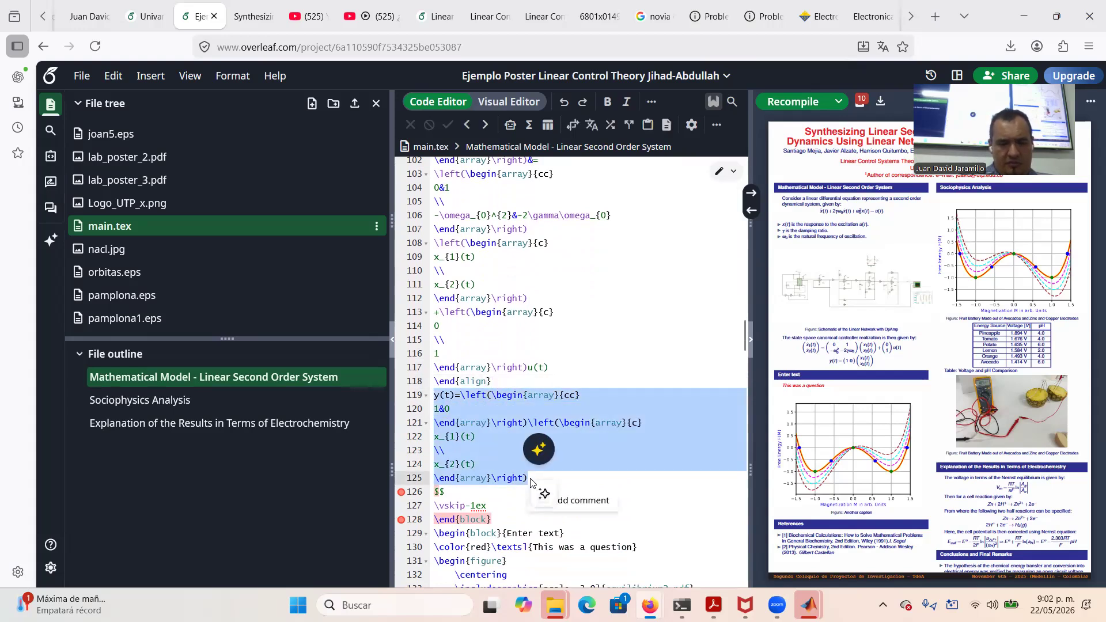
key("BackSpace")
left_click_drag(452, 410, 430, 410)
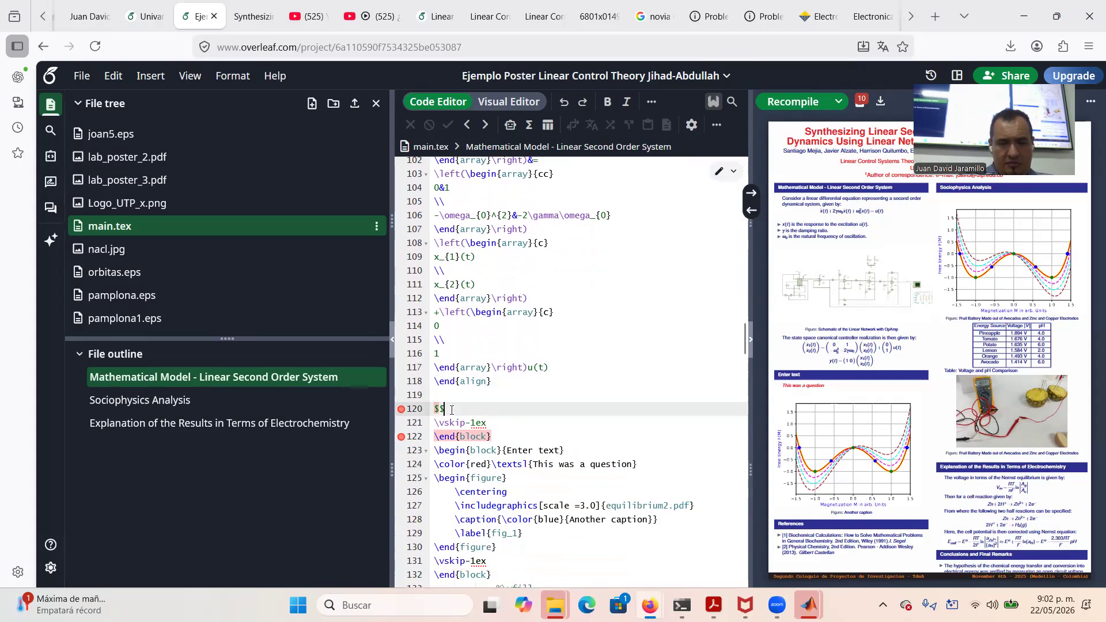
key("BackSpace")
key("BackSpace")
key("BackSpace")
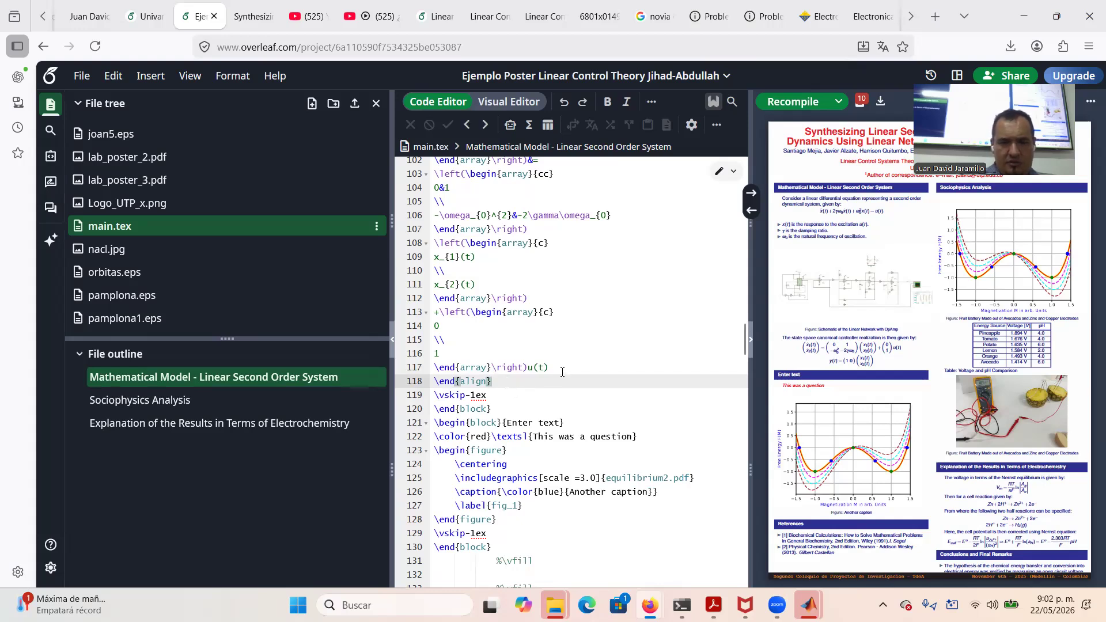
Add a \nonumber line and a \\ row break after the state equation's u(t)
left_click(561, 368)
key("Return")
type("\\non")
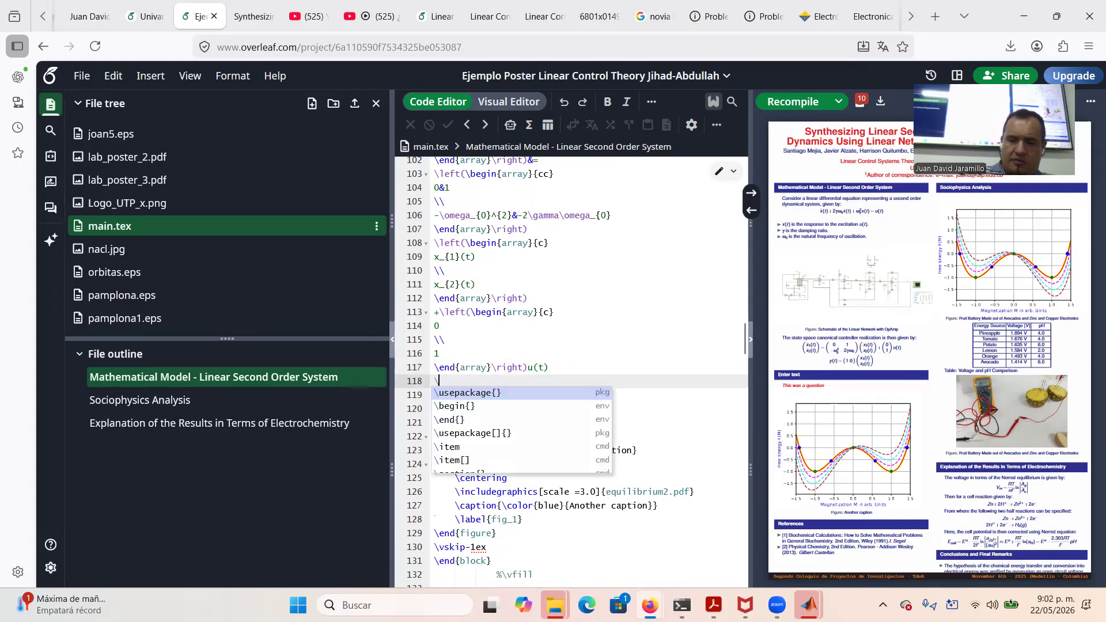
type("ber")
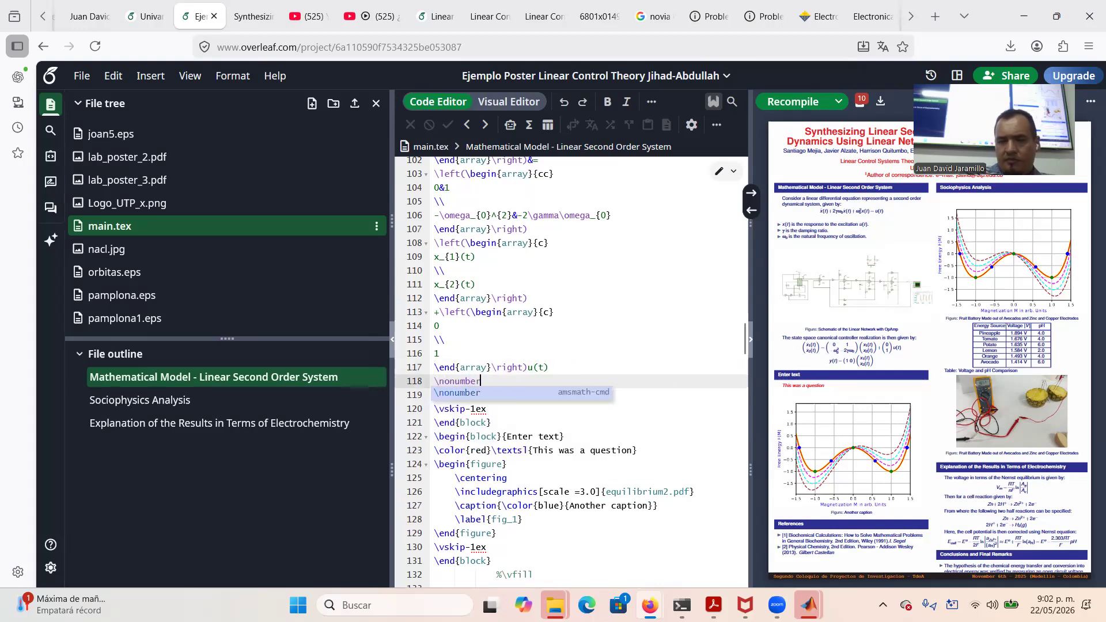
key("Return")
type("\\\\")
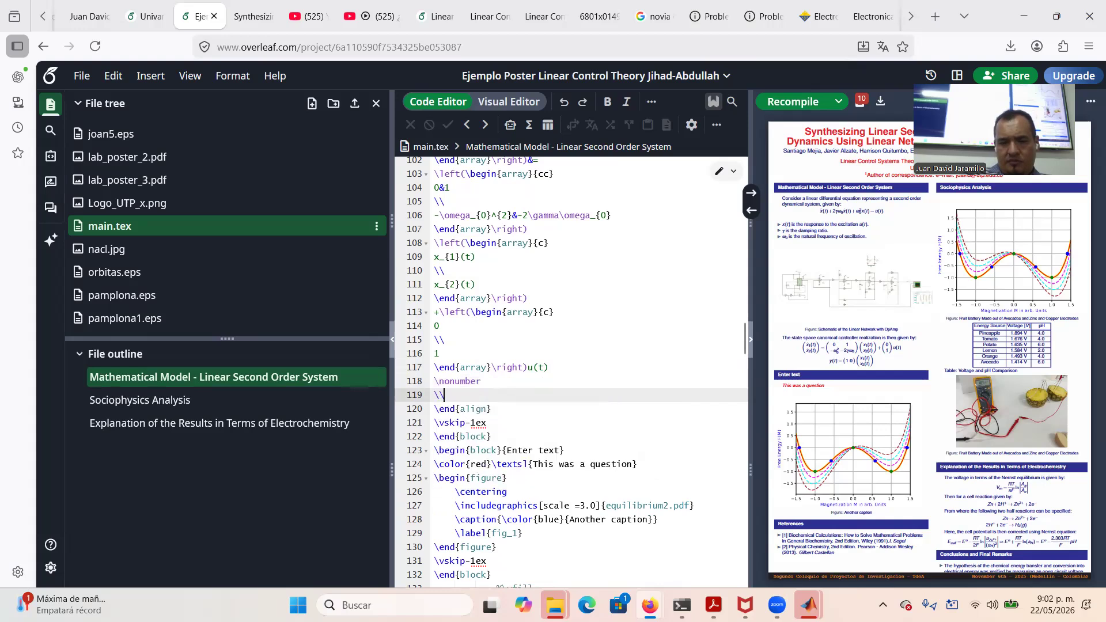
key("Return")
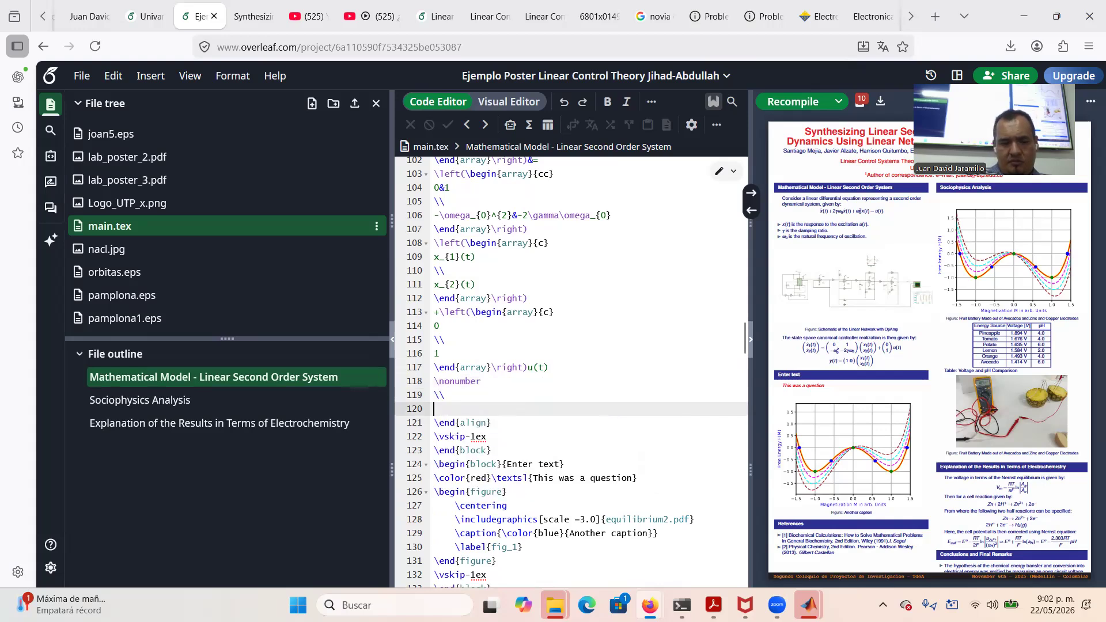
Paste the y(t) output equation into the align and put & before its equals sign
key("ctrl+v")
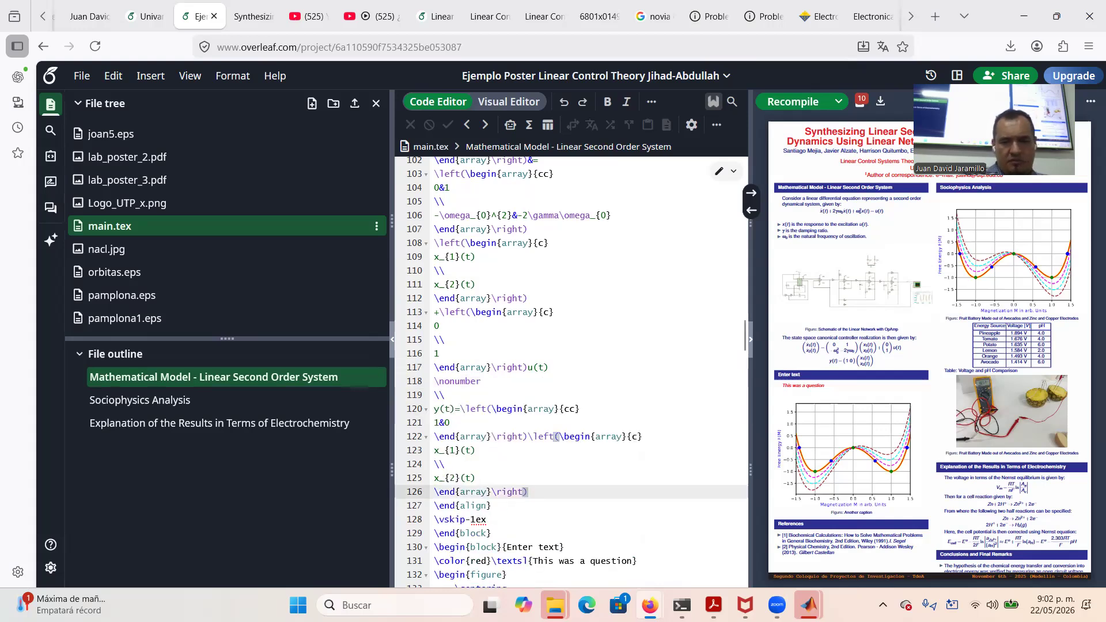
left_click(454, 409)
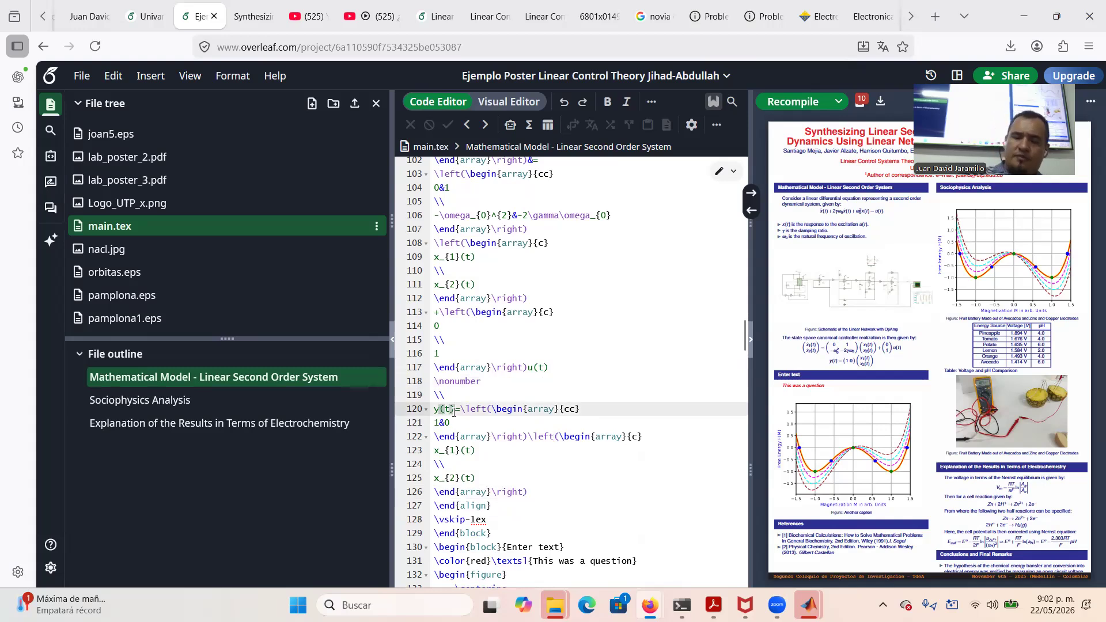
type("&")
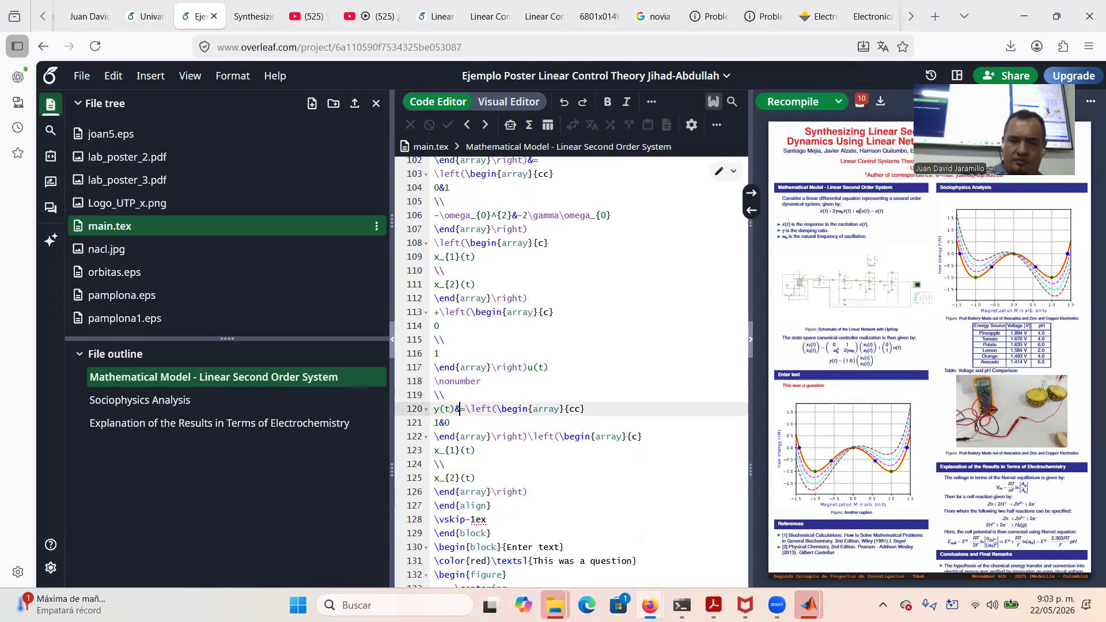
left_click(527, 436)
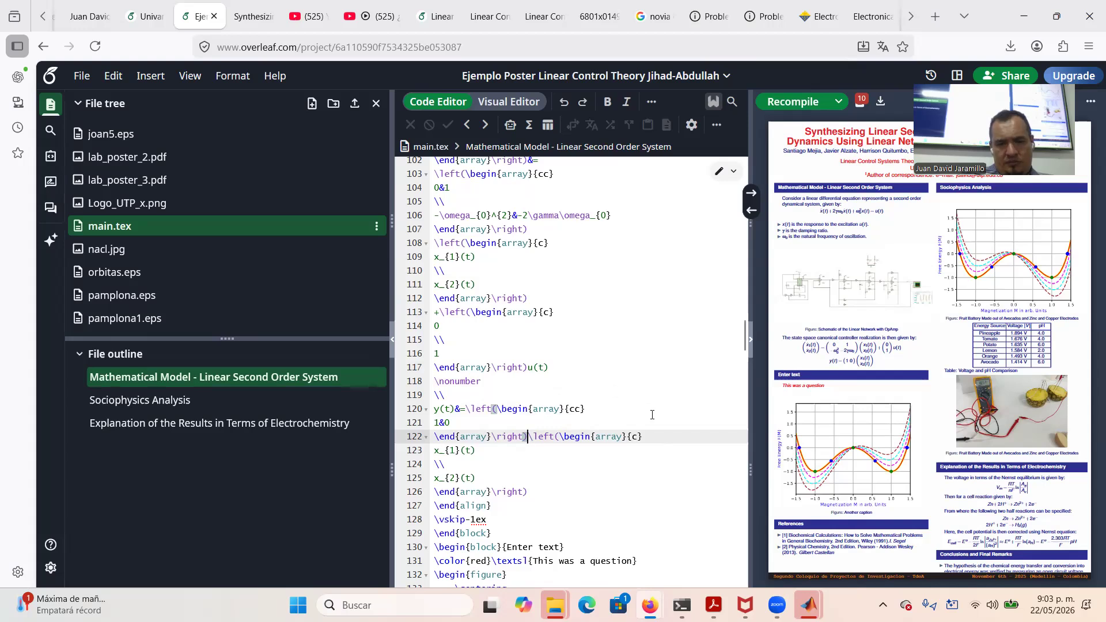
left_click(528, 491)
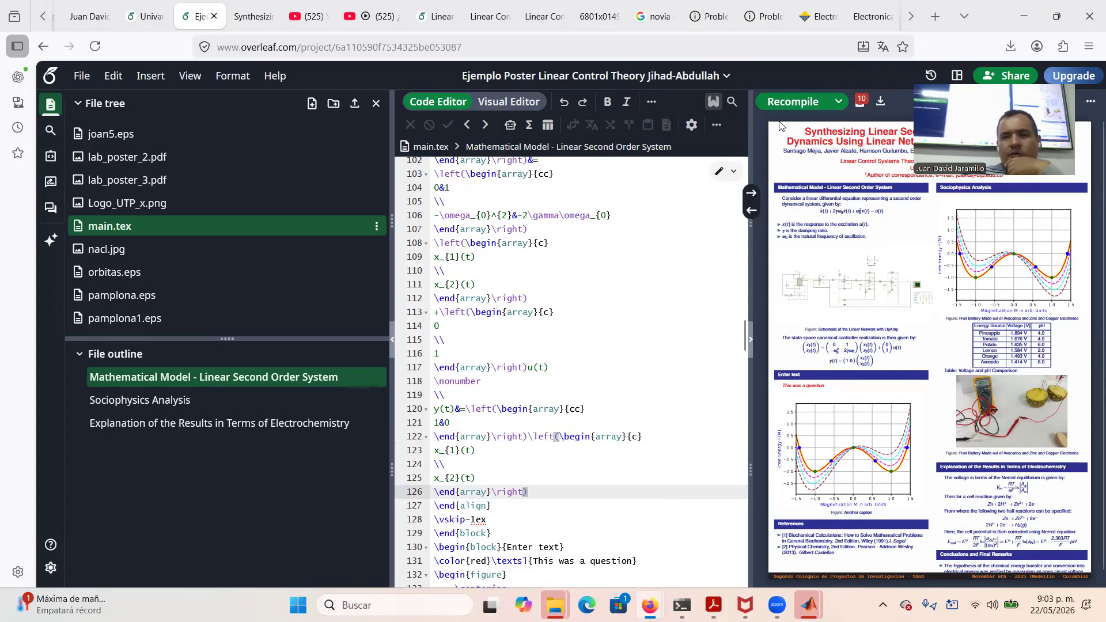
Recompile the poster with the aligned equations and download it as a PDF
left_click(801, 104)
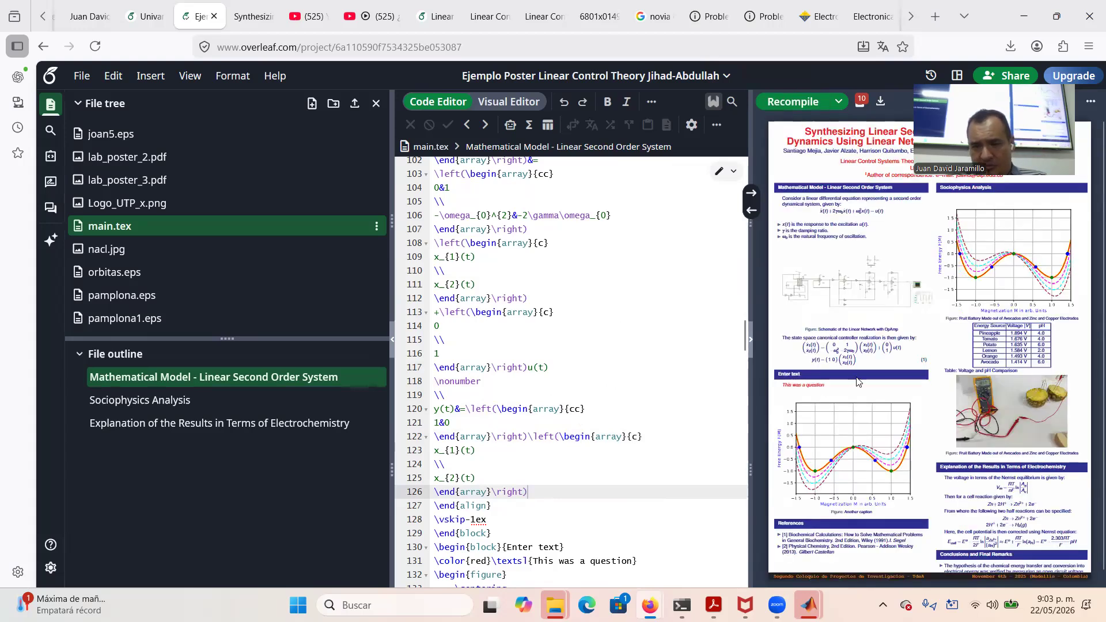
left_click(878, 101)
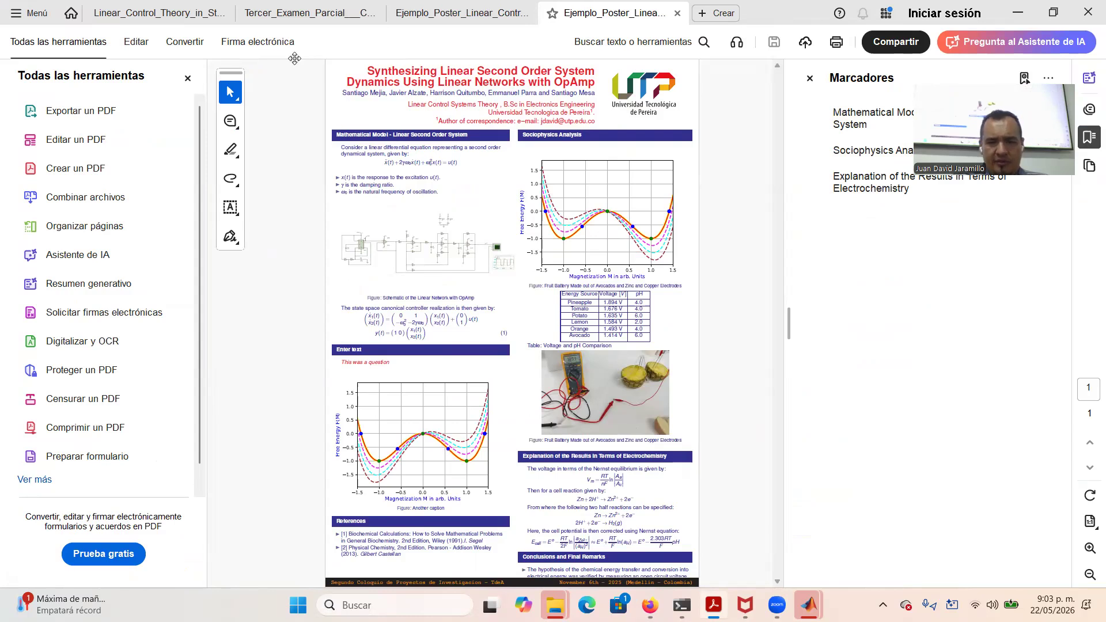
Zoom in on the poster in Acrobat, close the All Tools and Bookmarks panels, then switch to Firefox
left_click(1088, 547)
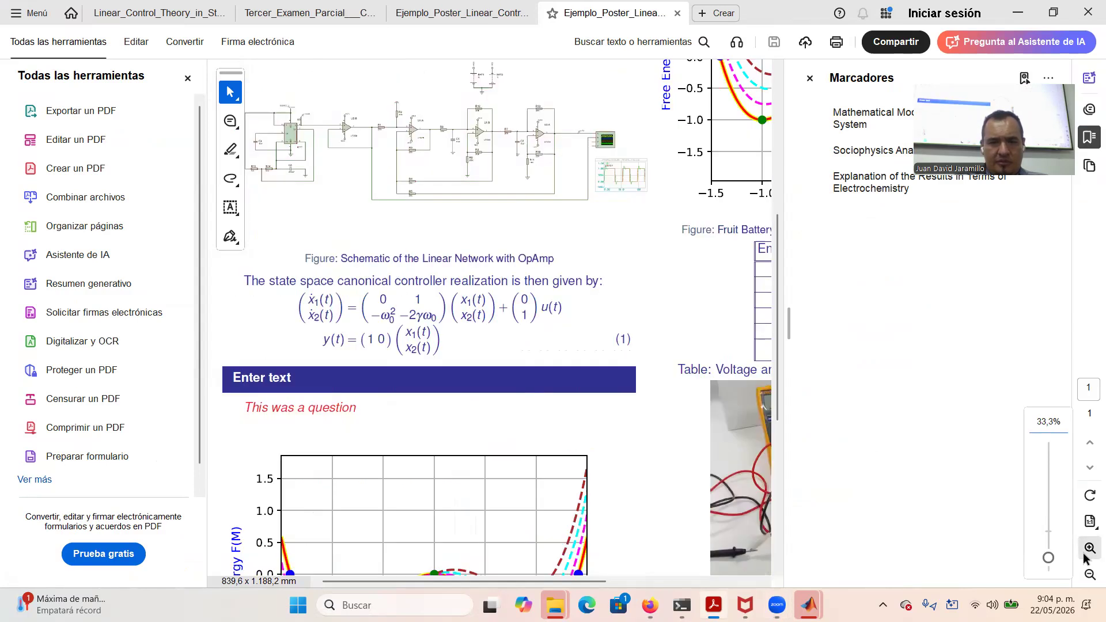
left_click(188, 78)
left_click(804, 80)
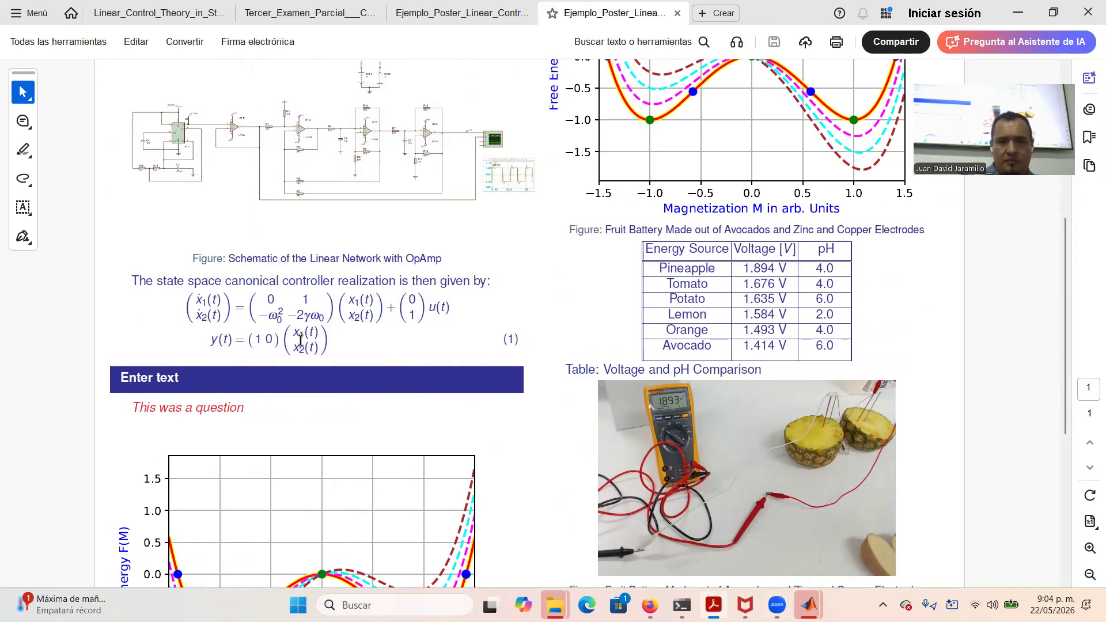
key("alt+Tab")
key("alt+Tab")
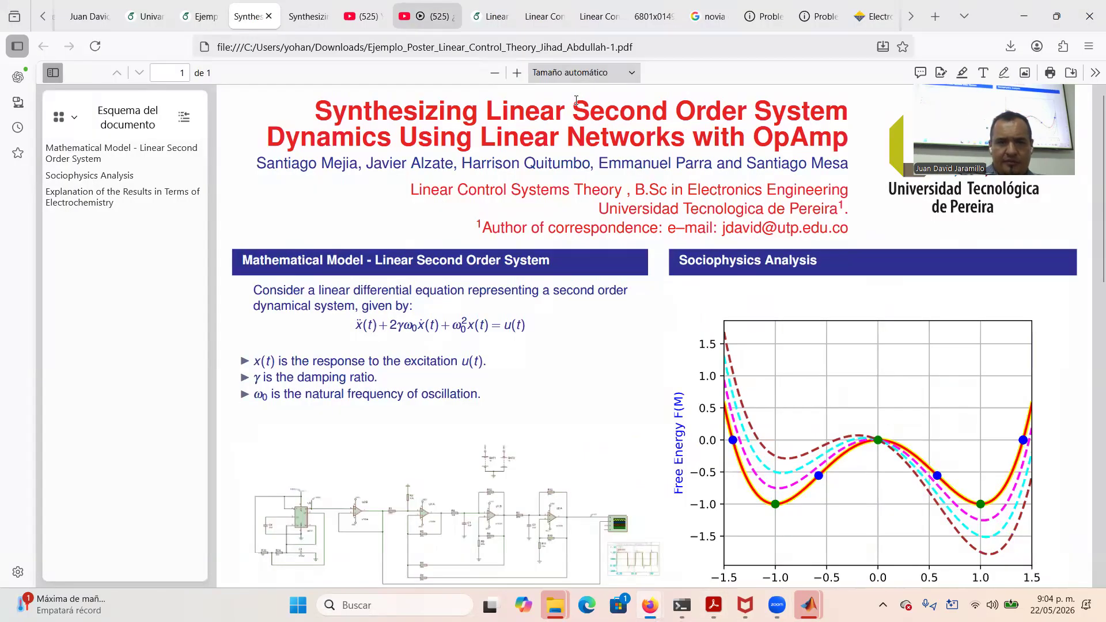
Return to the Overleaf 'Ejemplo' tab showing main.tex
left_click(196, 16)
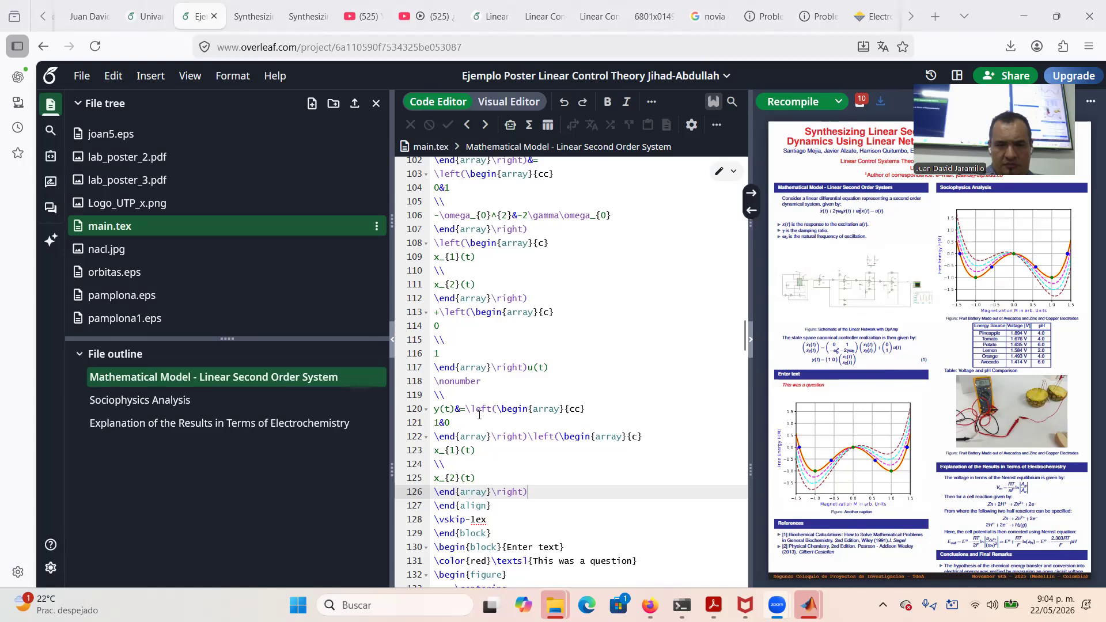
Insert extra \\ row breaks after x_{1}(t) in the output vector and after the state vector's first row
left_click(464, 464)
key("Return")
type("\\usepackage{\\")
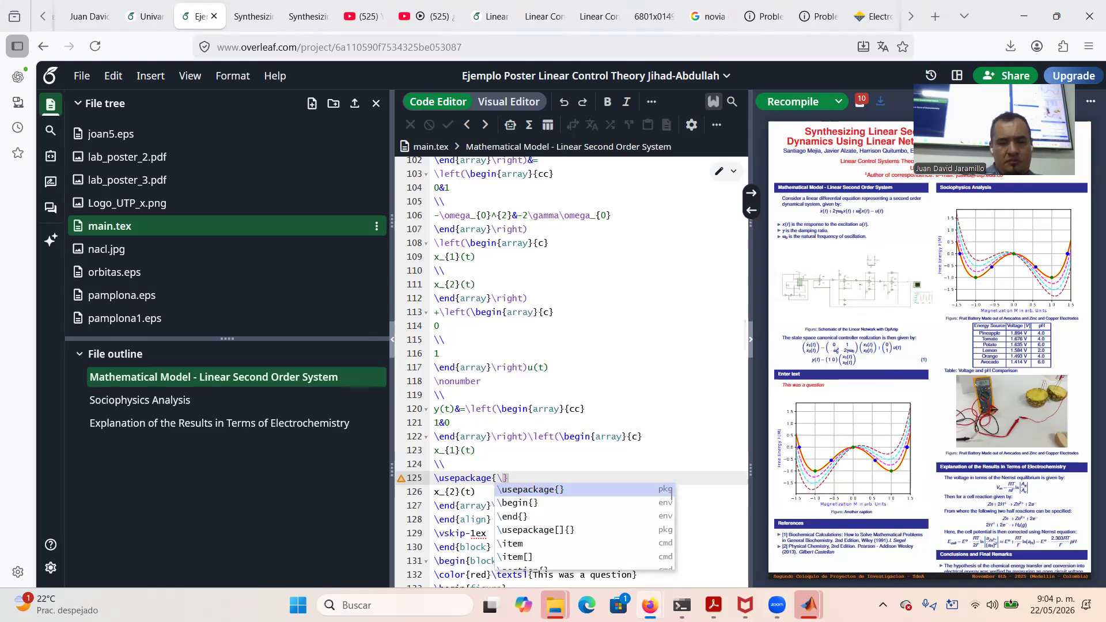
key("ctrl+z")
type("\\\\")
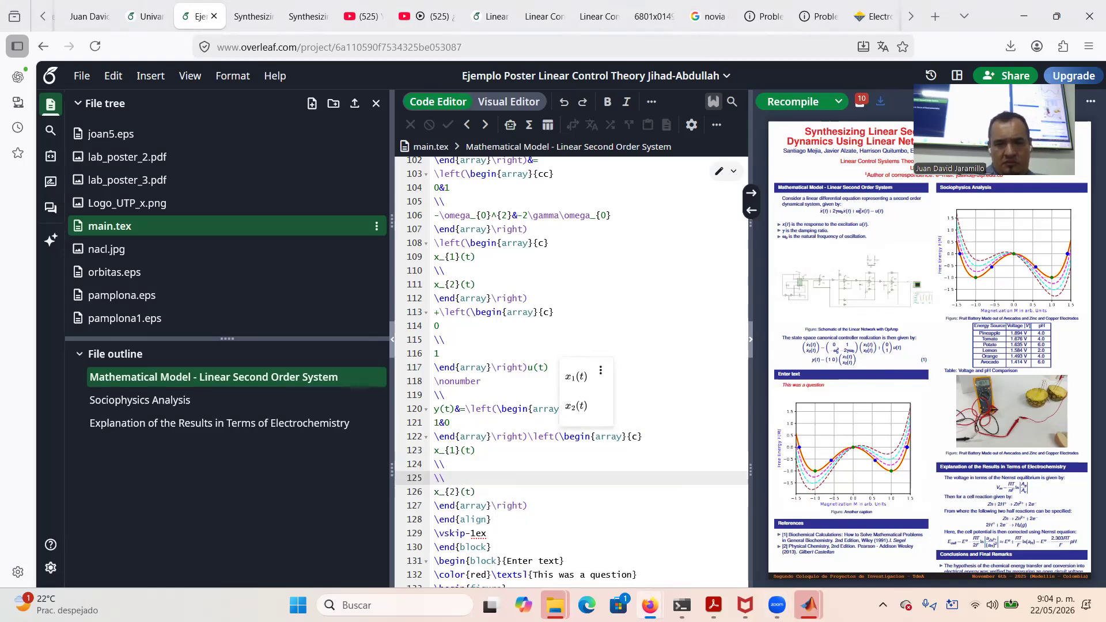
left_click(565, 328)
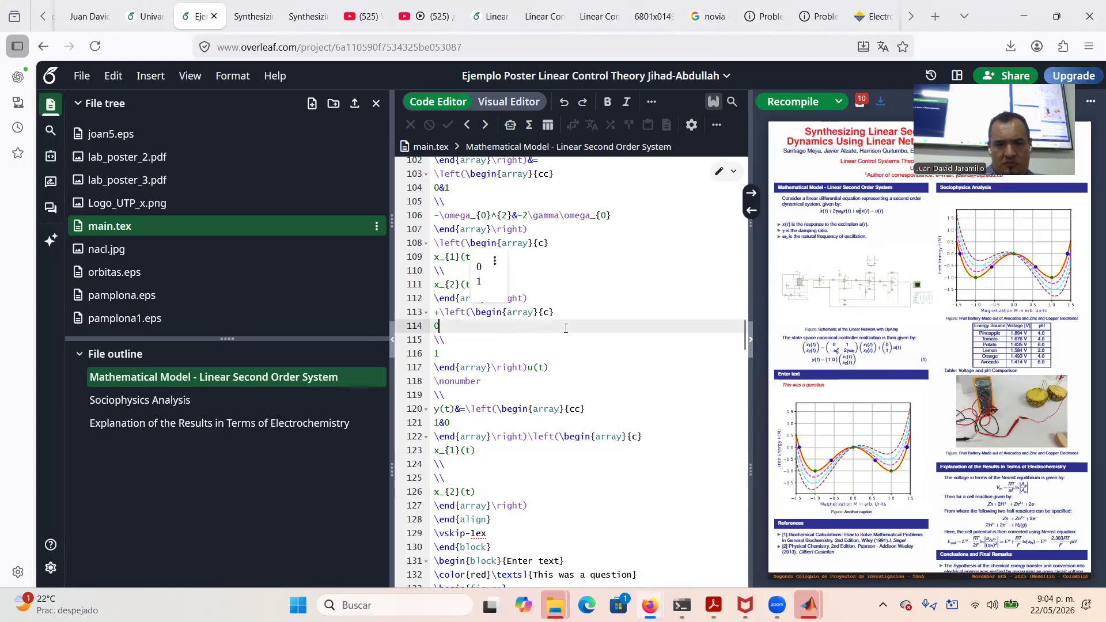
left_click(457, 277)
key("Return")
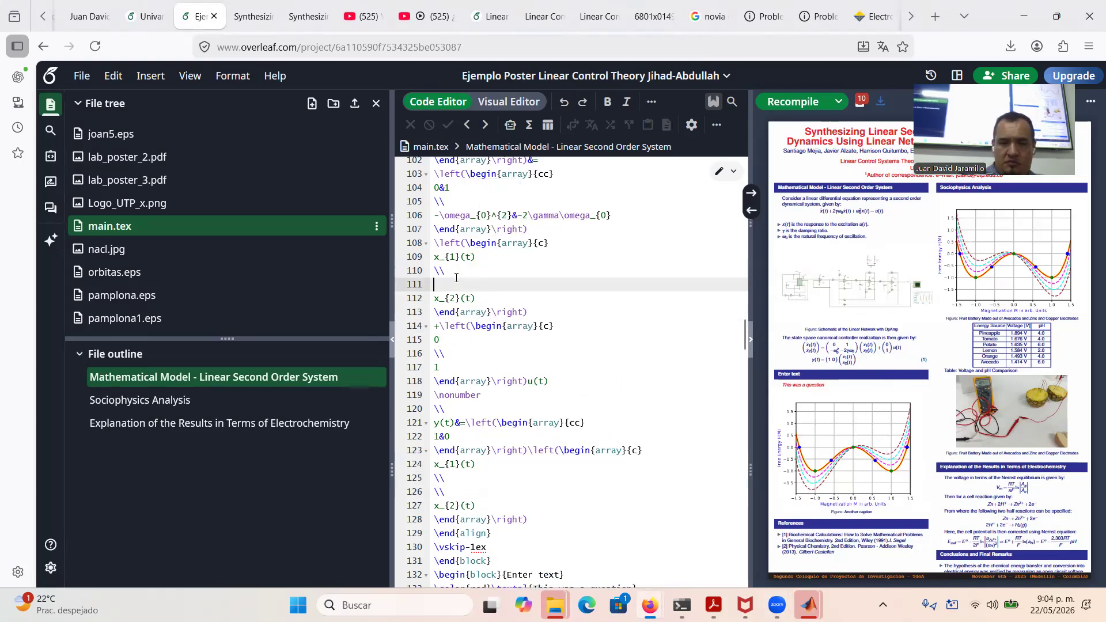
type("\\\\")
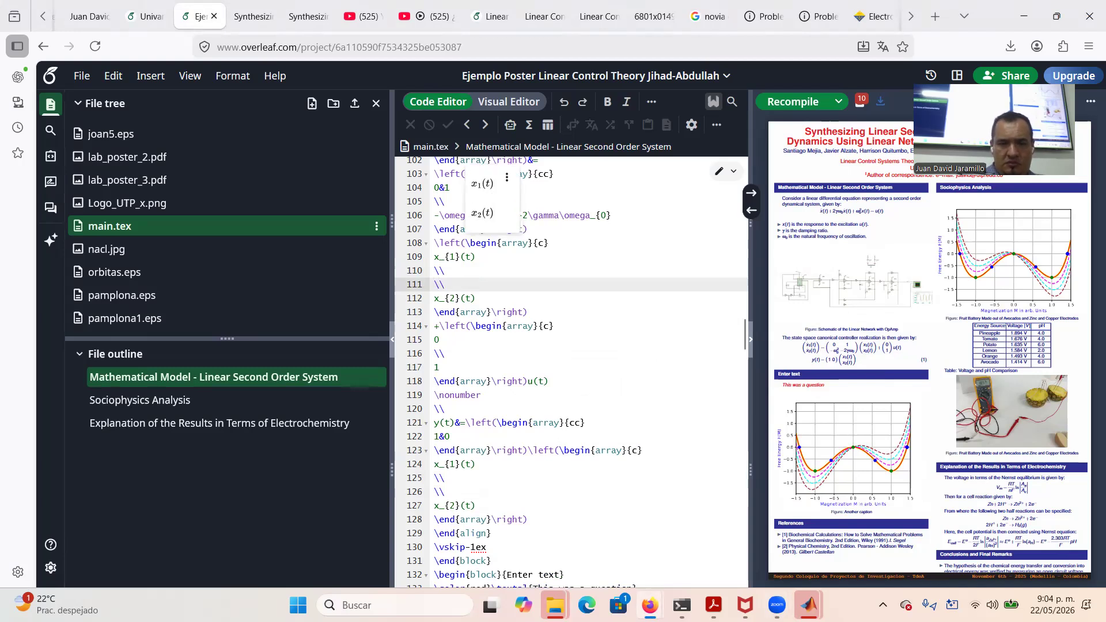
Add \\ row breaks after the first rows of the A matrix and derivative vector, then recompile
left_click(553, 298)
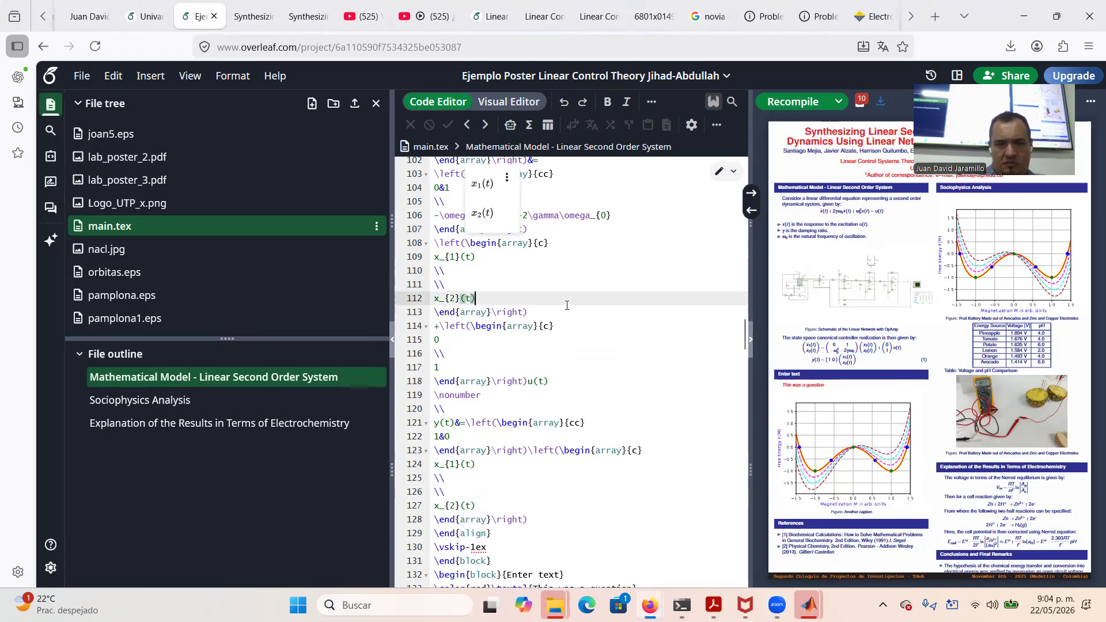
left_click(575, 216)
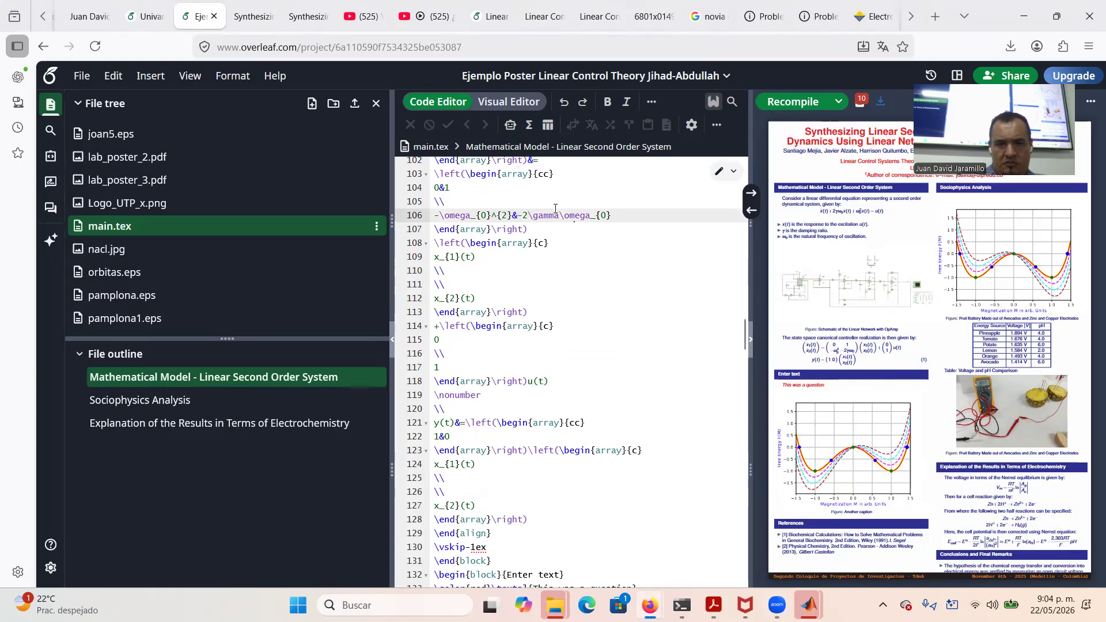
left_click(555, 207)
key("Return")
type("\\\\")
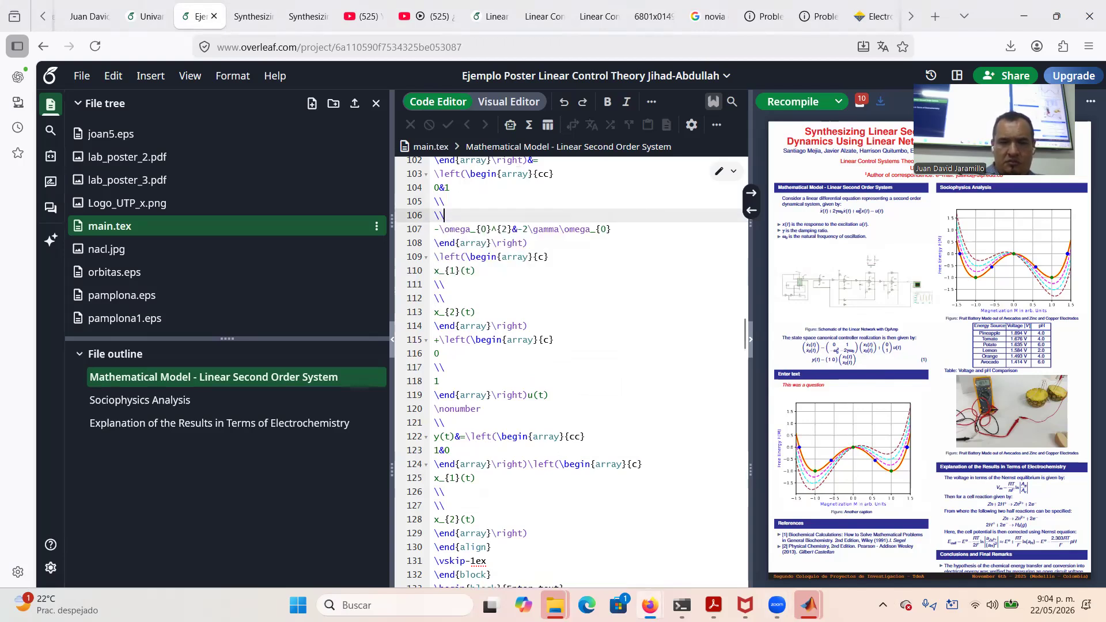
scroll(454, 270, "up", 3)
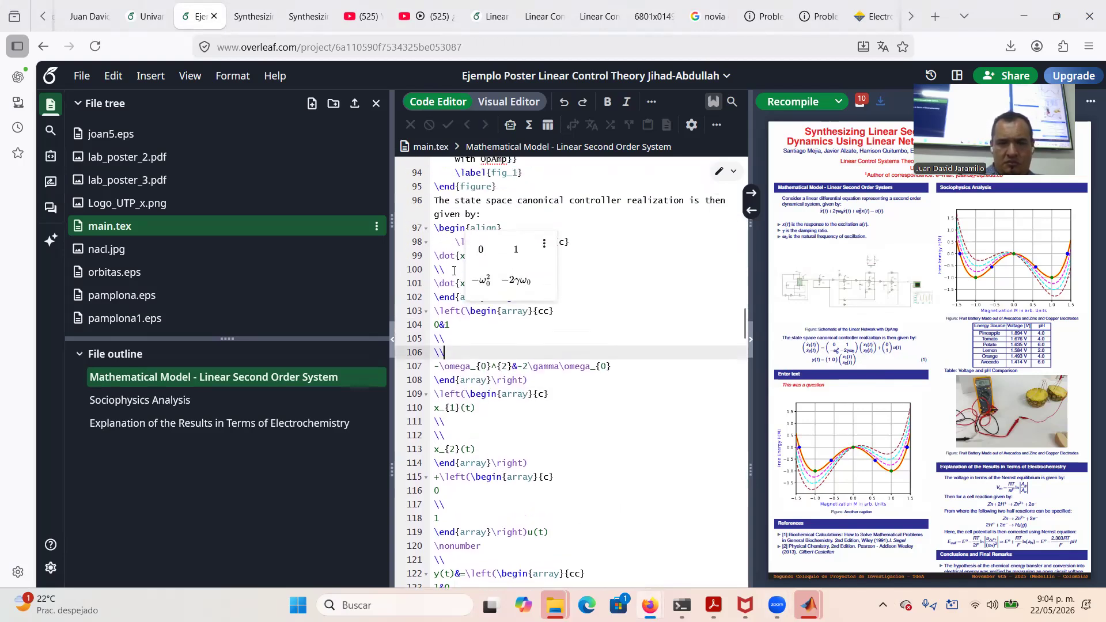
left_click(453, 270)
key("Return")
type("\\\\")
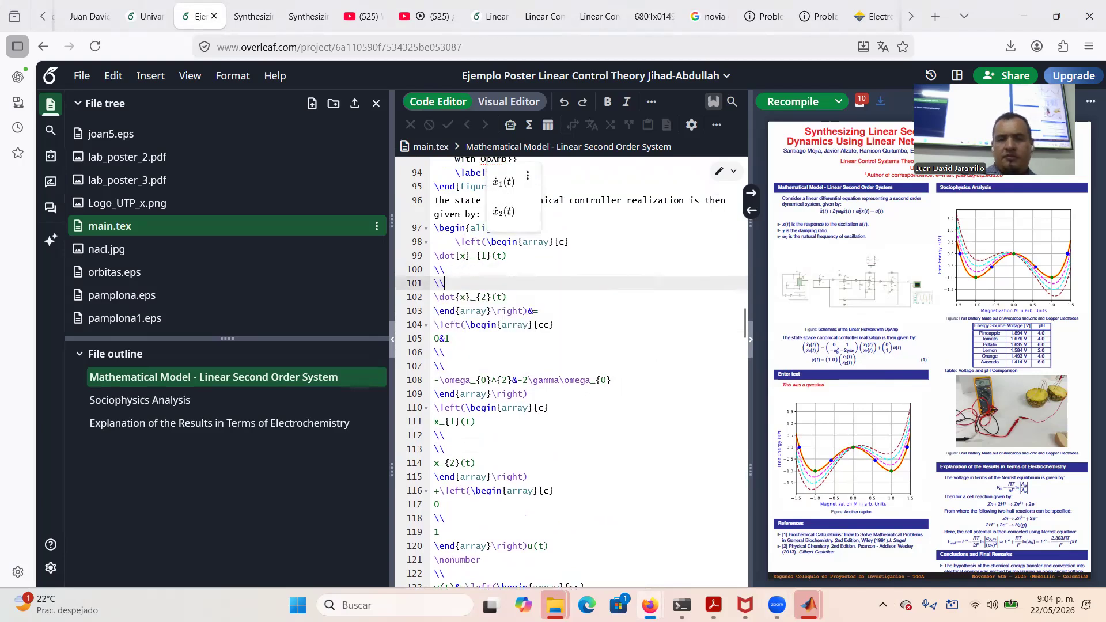
left_click(770, 100)
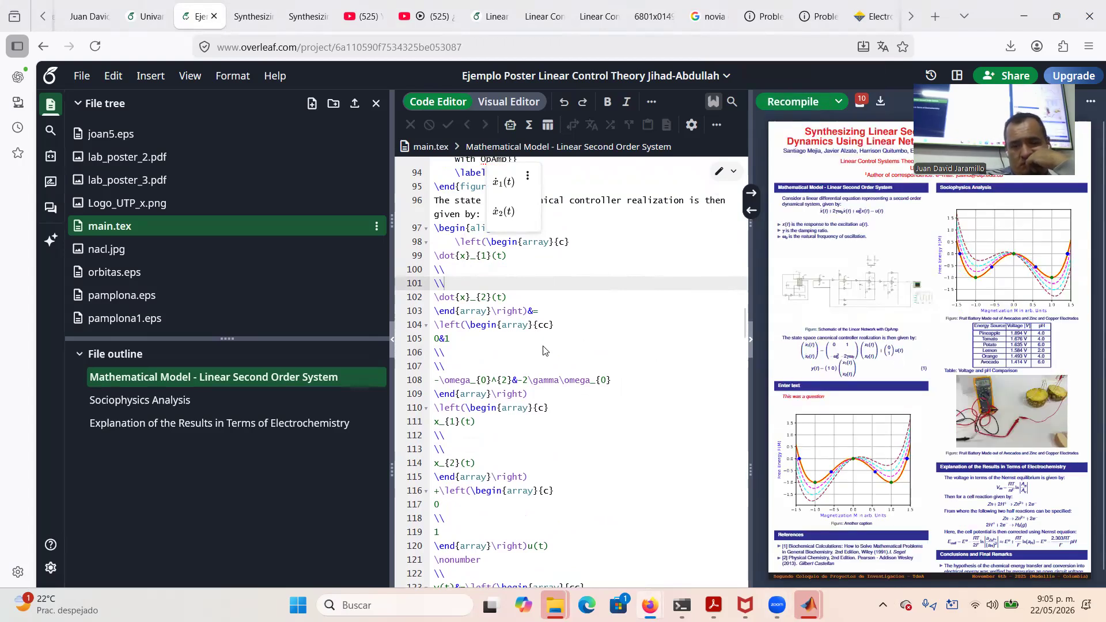
Insert a \nonumber and \\ blank row before the y(t) equation and recompile the poster
scroll(550, 447, "down", 3)
scroll(550, 448, "down", 1)
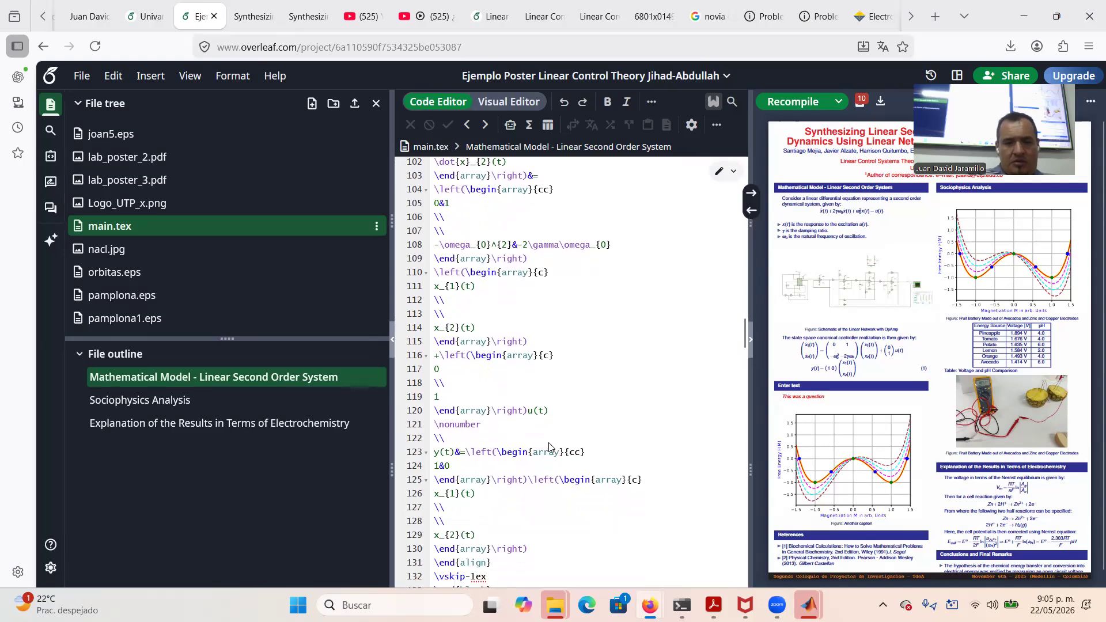
left_click(470, 442)
key("Return")
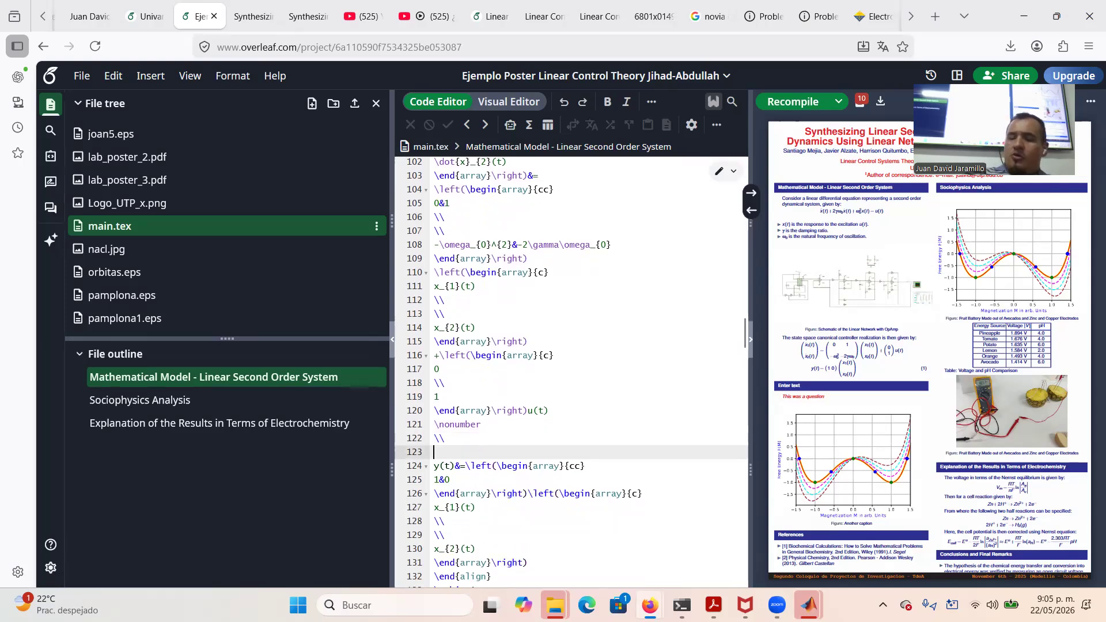
type("\\nonumber")
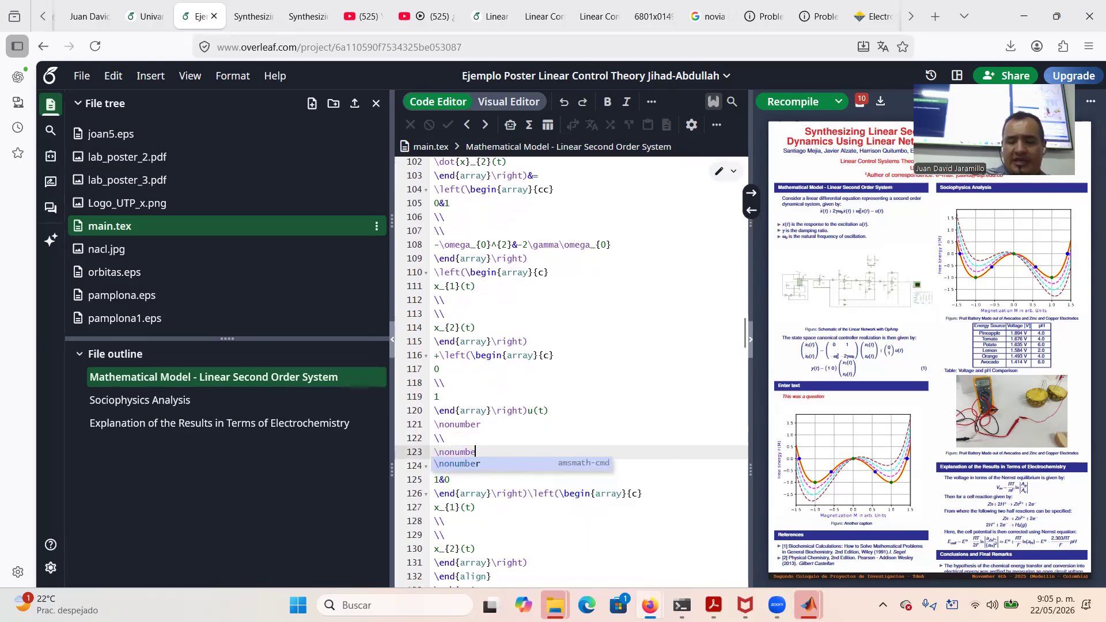
key("Return")
type("\\\\")
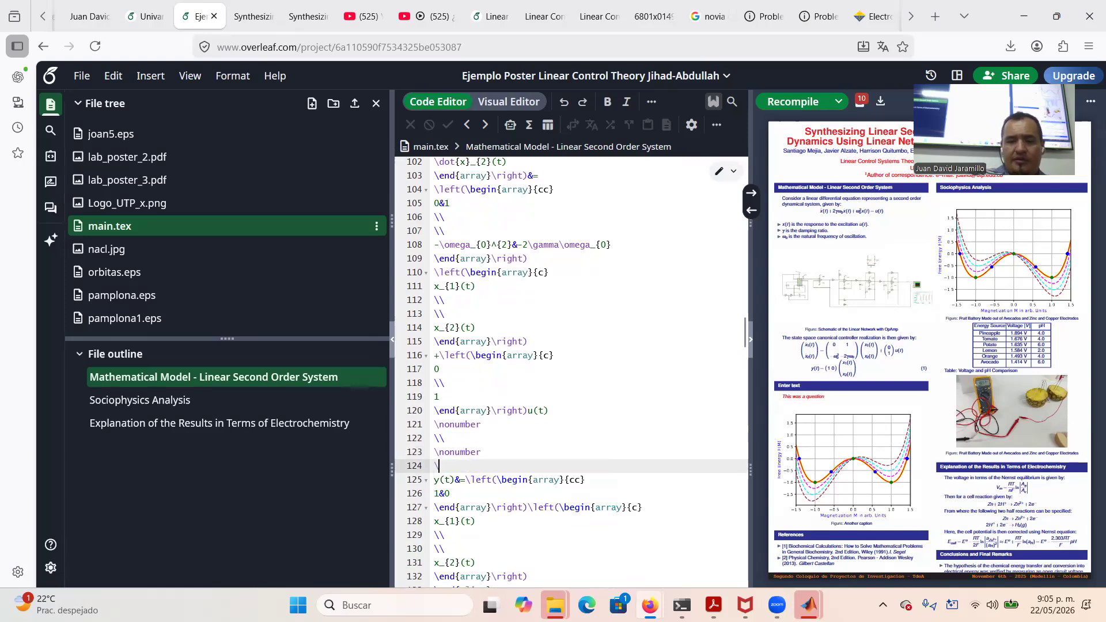
key("Return")
key("BackSpace")
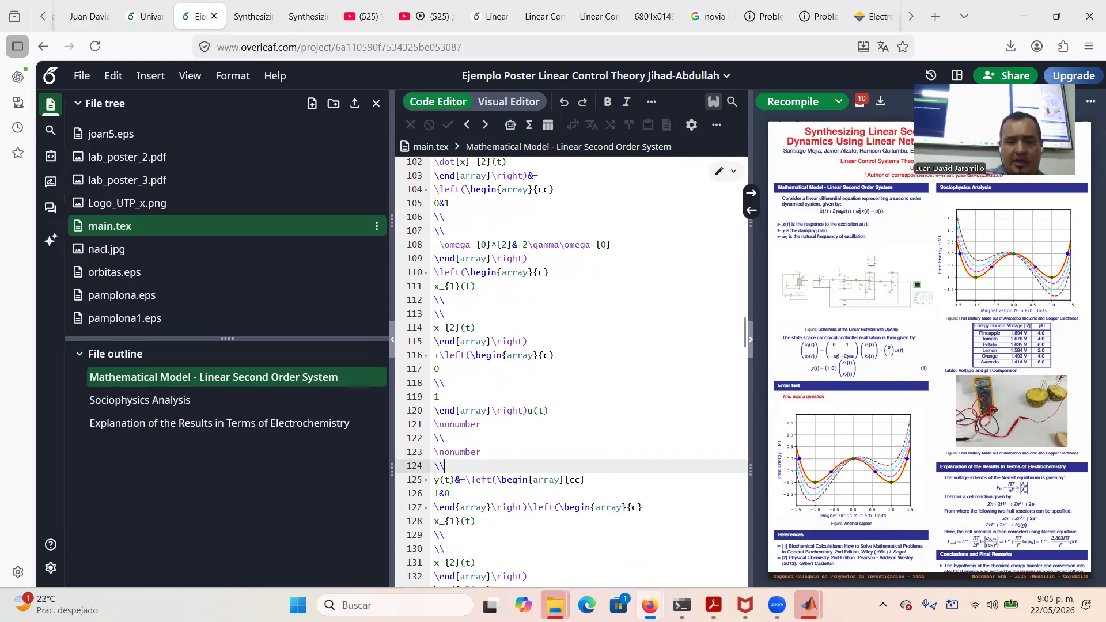
left_click(786, 105)
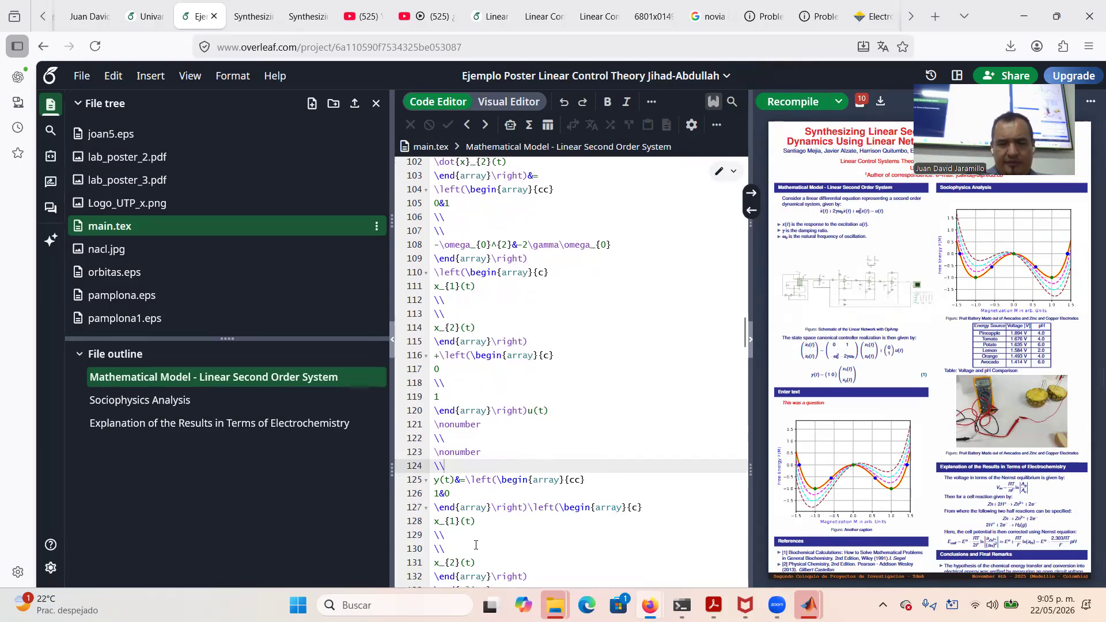
scroll(521, 540, "down", 1)
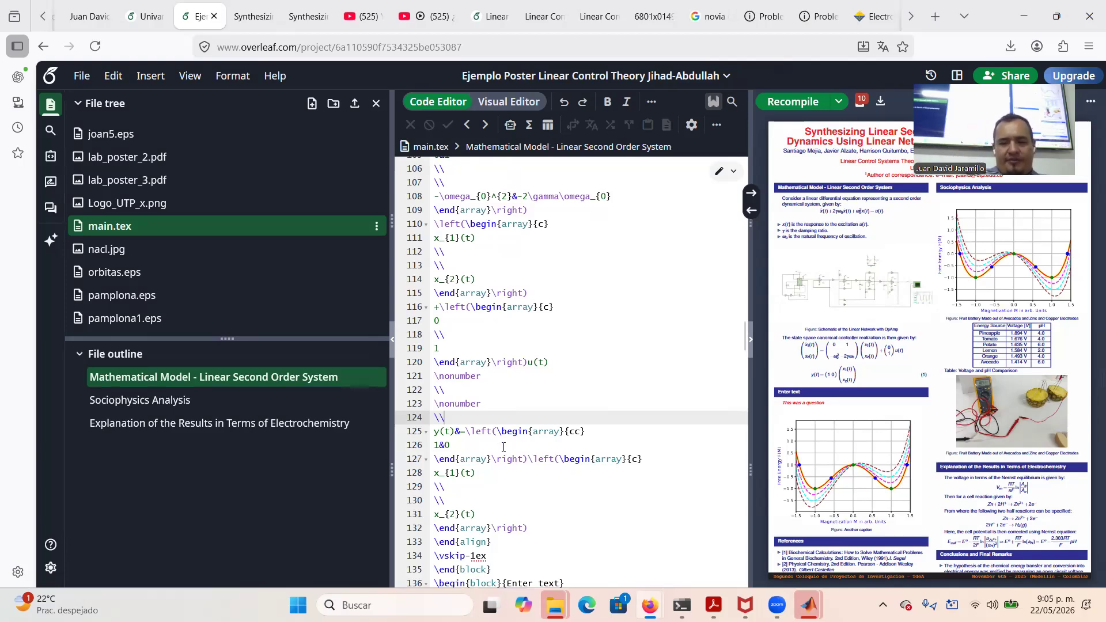
mouse_move(809, 605)
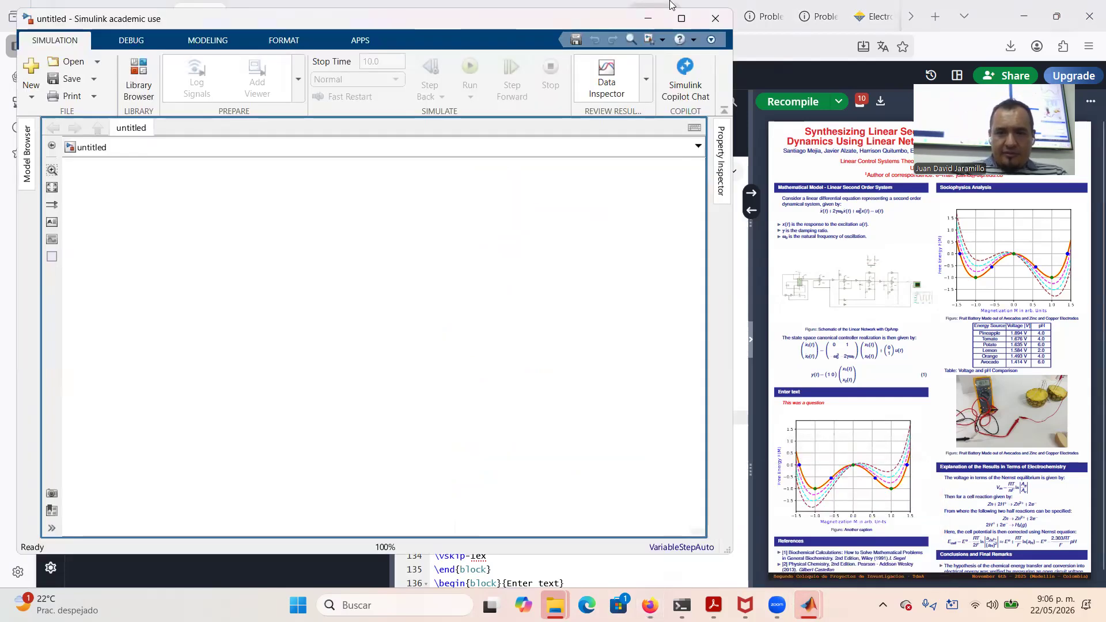
Insert a Gain block with gain 1 and paste a copy, Gain1, to its right
left_click(681, 19)
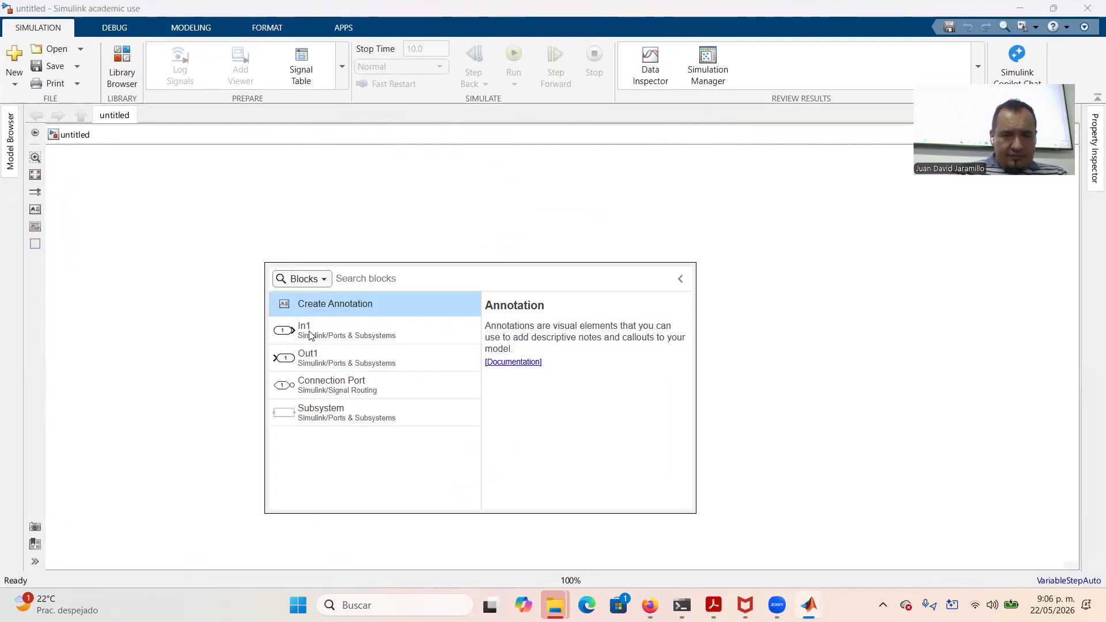
type("gain")
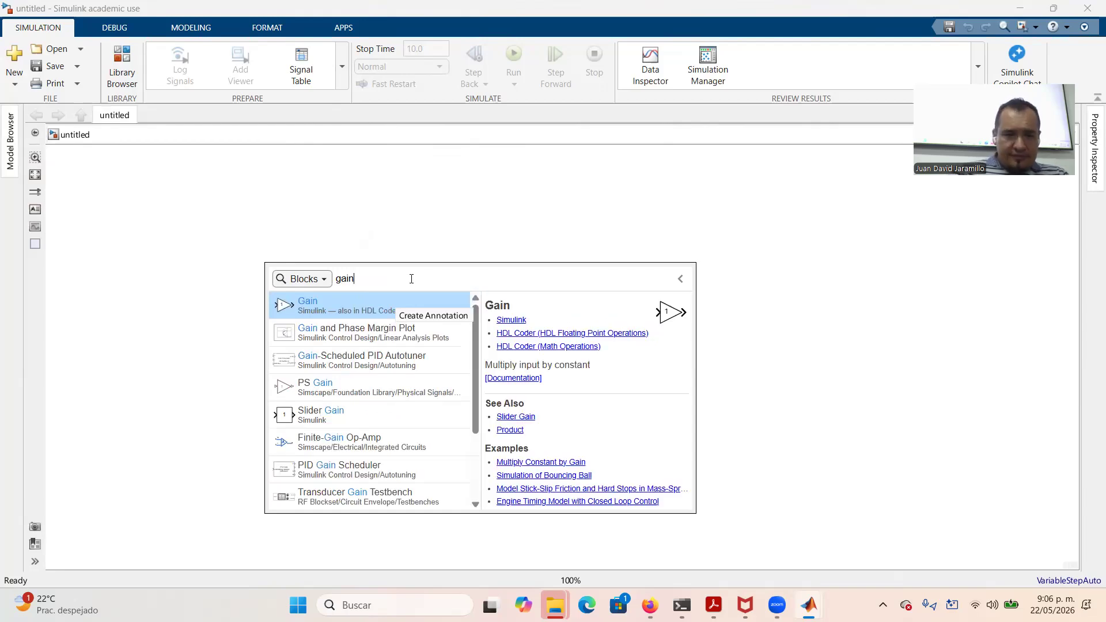
left_click(306, 309)
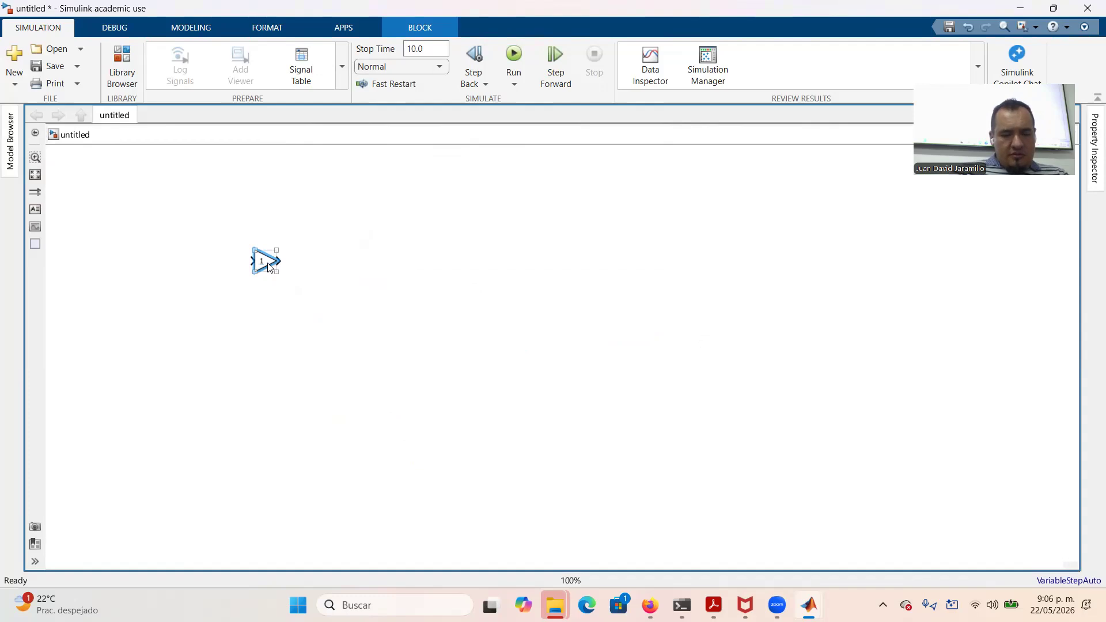
key("ctrl+v")
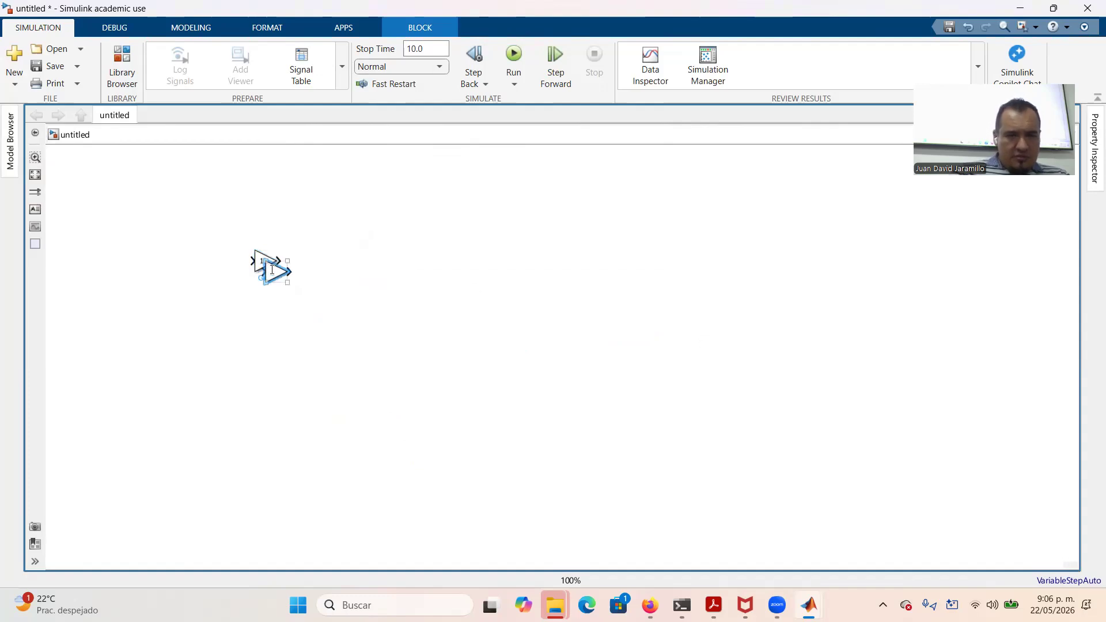
left_click_drag(272, 271, 570, 336)
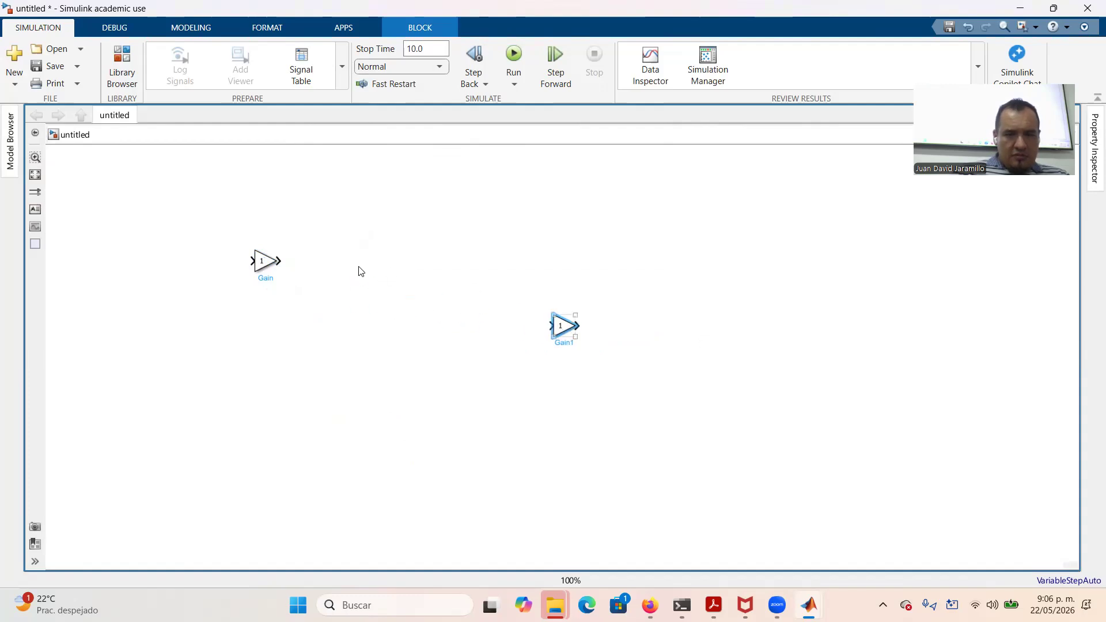
Align the two Gain blocks level and rotate both to face downward
left_click_drag(265, 263, 411, 328)
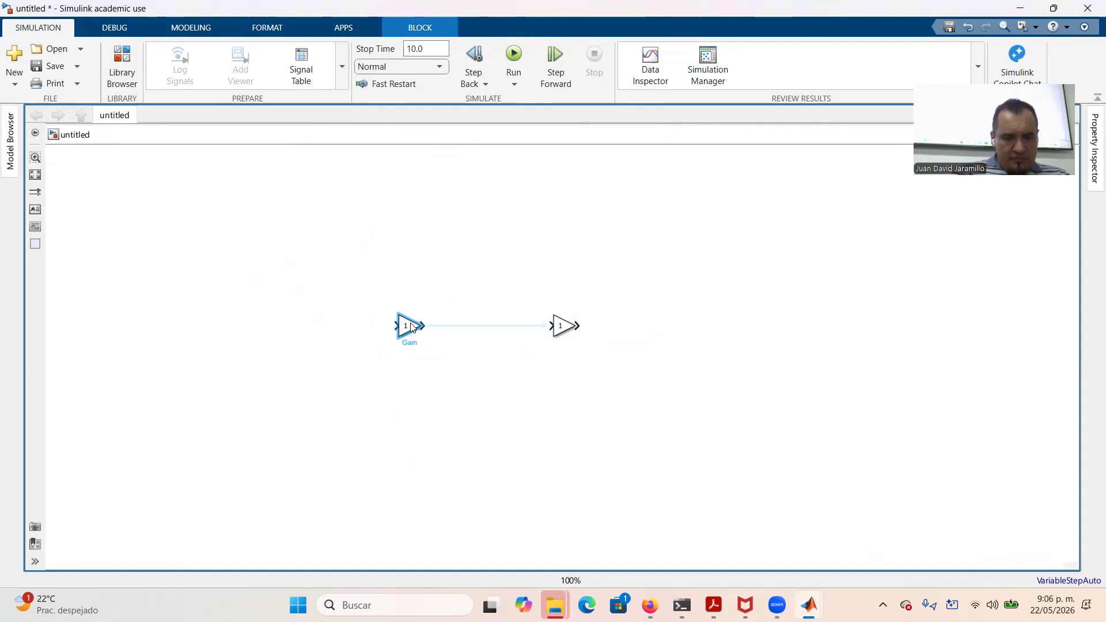
key("ctrl+r")
left_click(563, 326)
key("ctrl+r")
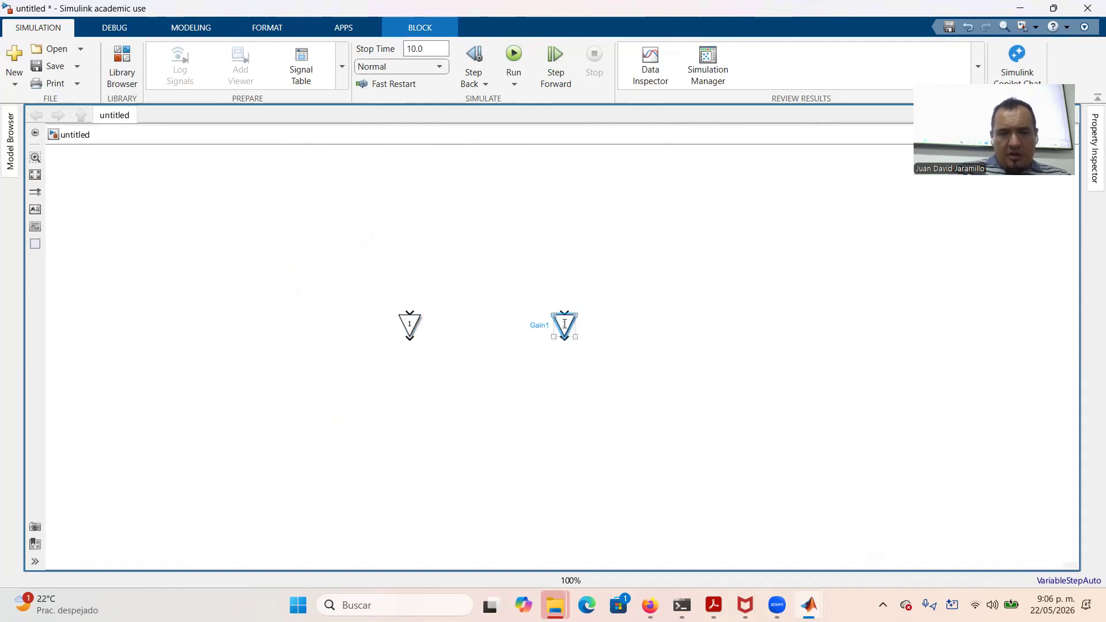
left_click(449, 305)
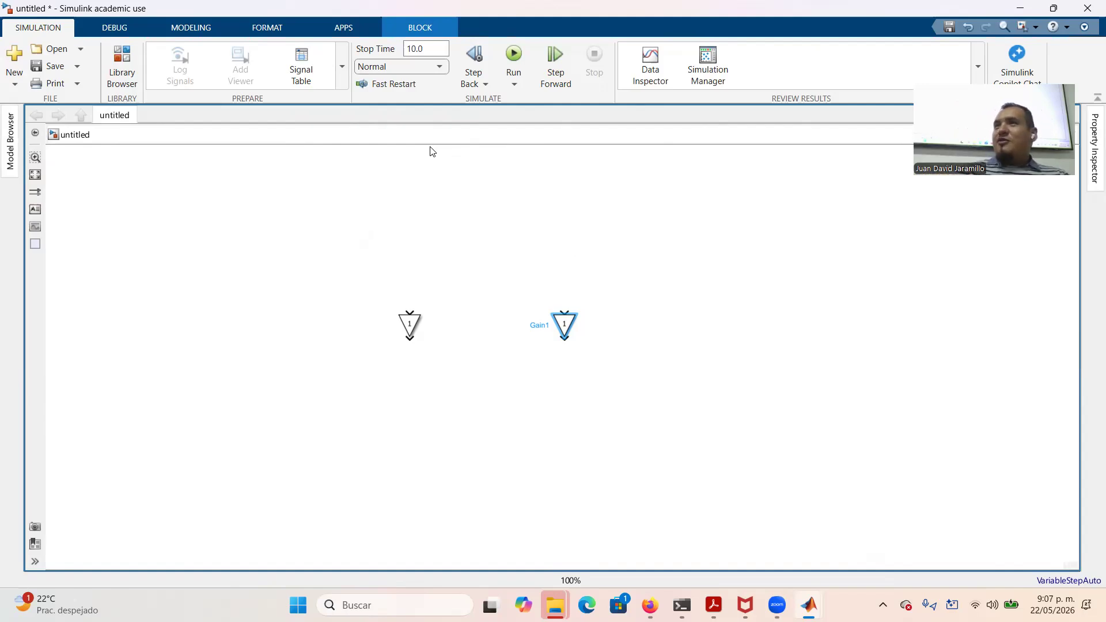
Insert an Integrator block and position it in the diagram
double_click(331, 277)
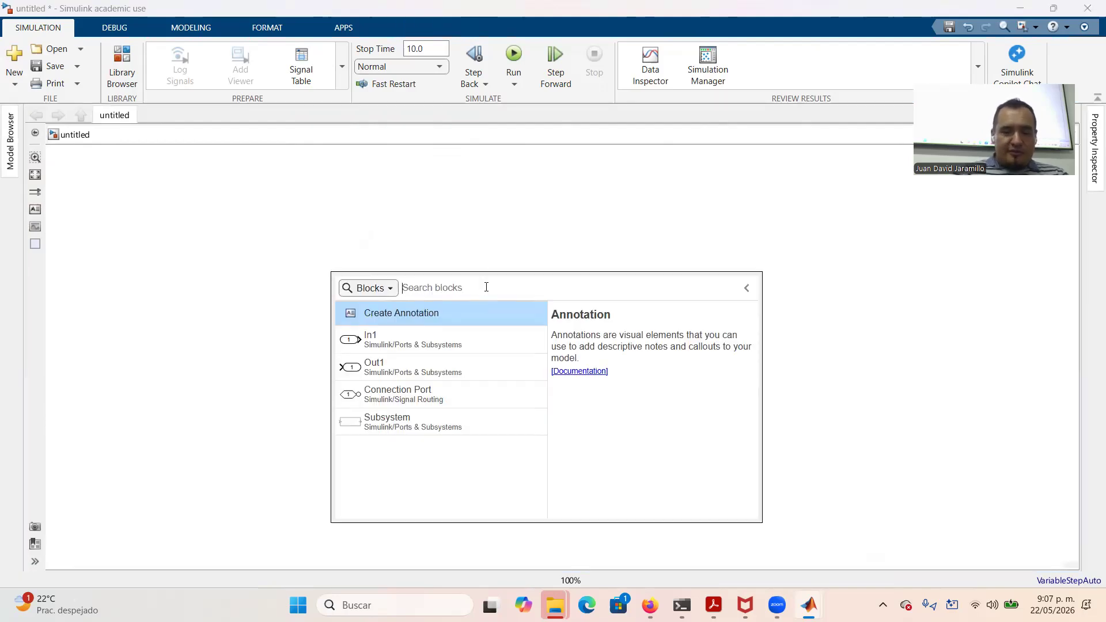
type("integrator")
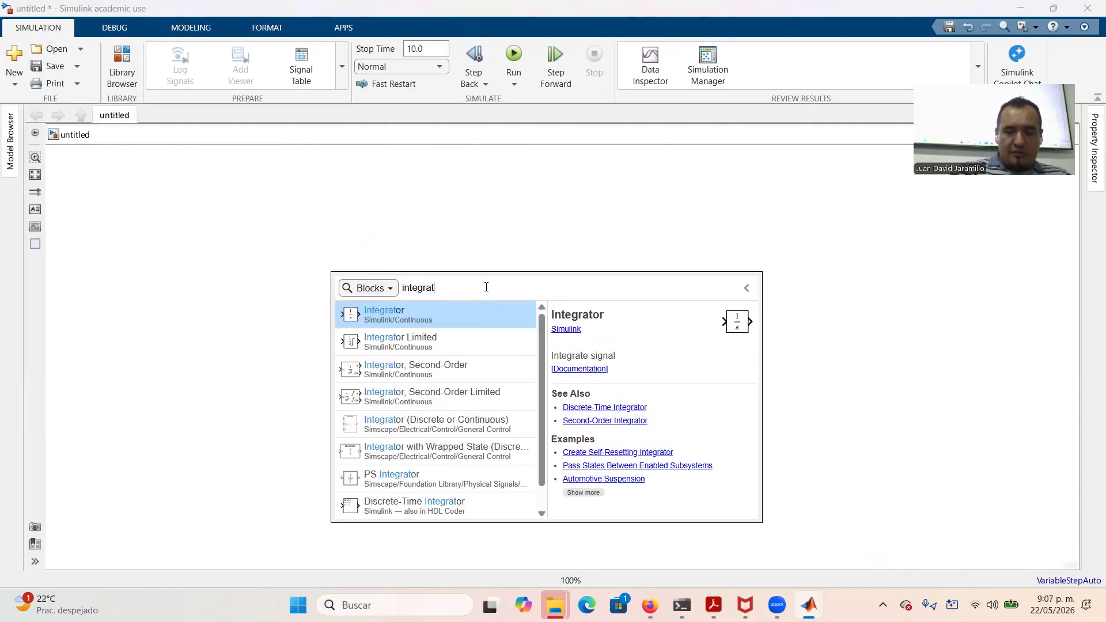
left_click(430, 320)
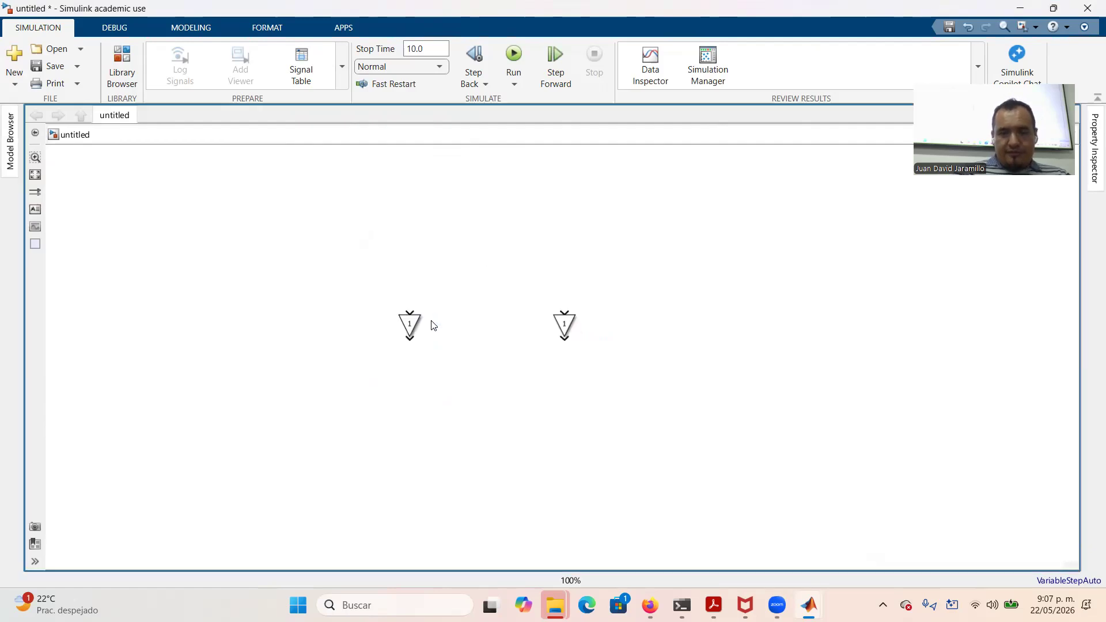
left_click_drag(331, 277, 511, 283)
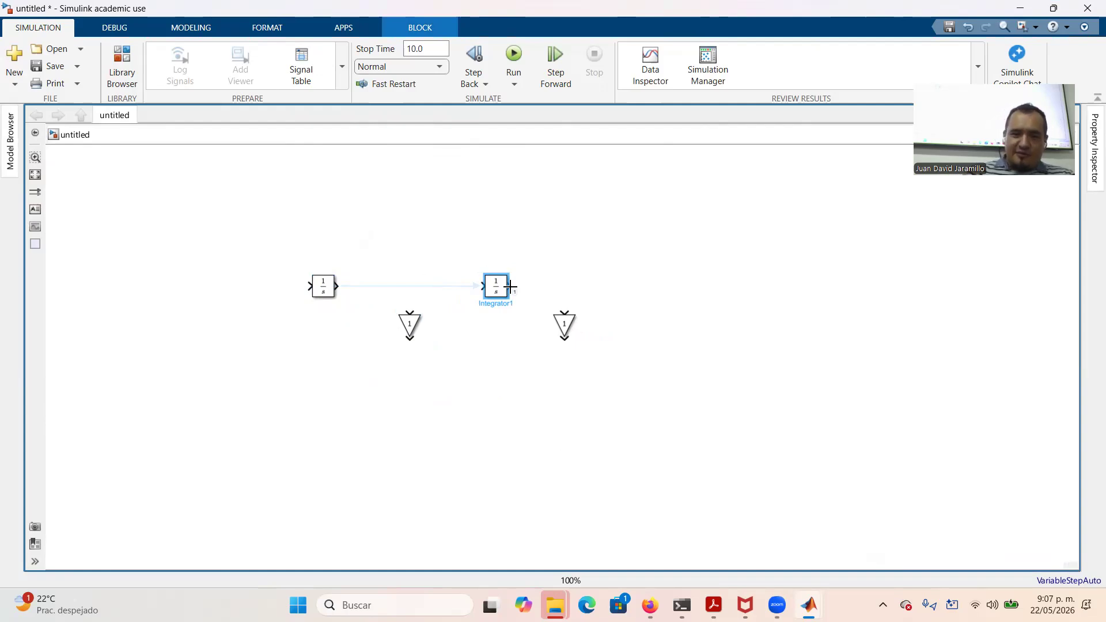
Wire Integrator into Integrator1 and Integrator1 into the right Gain, branching the first Integrator's signal into the left Gain
left_click(510, 286)
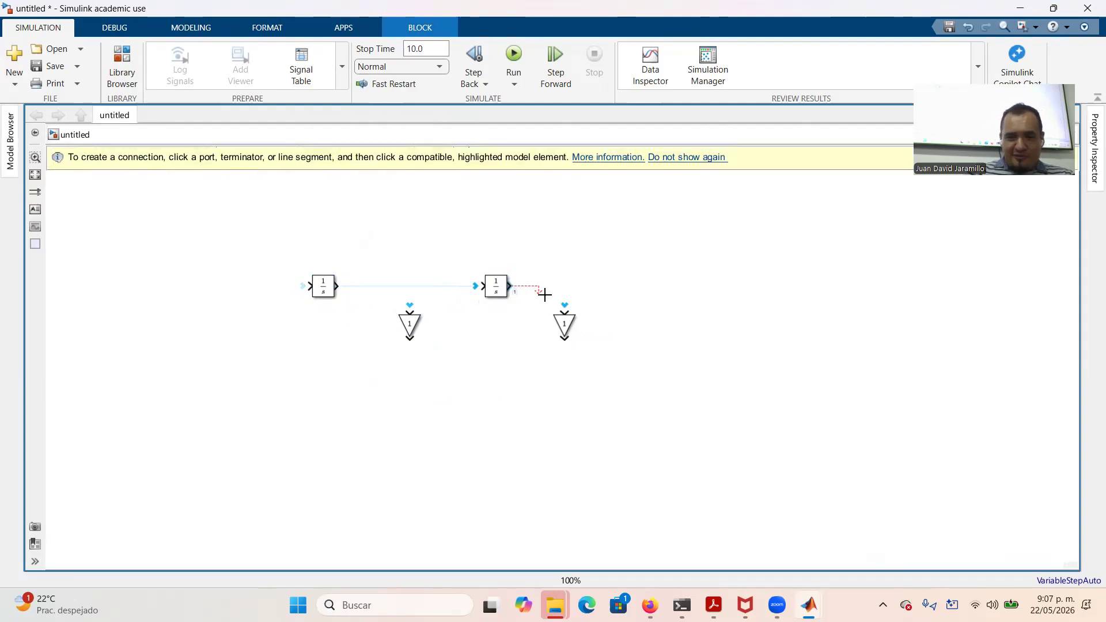
left_click(565, 311)
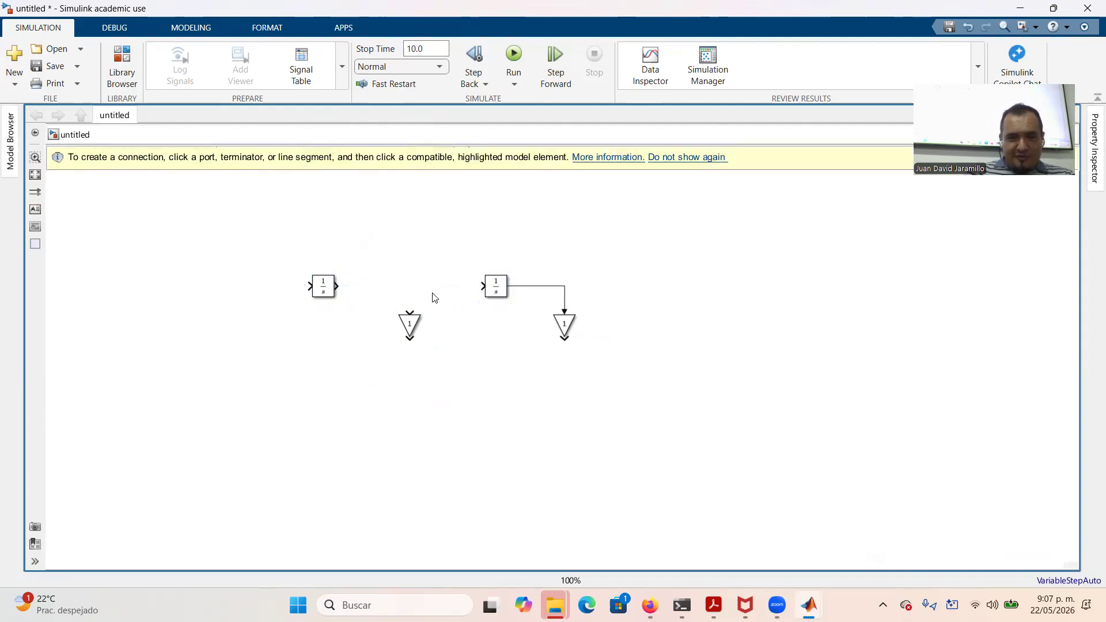
left_click(340, 287)
left_click(479, 287)
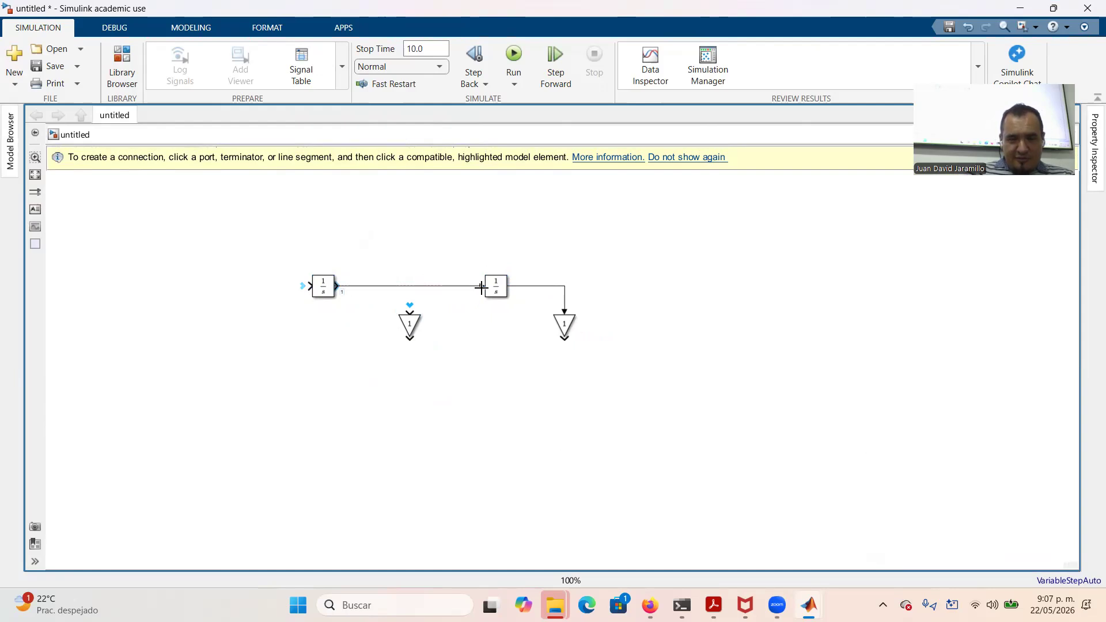
left_click(408, 312)
left_click(409, 287)
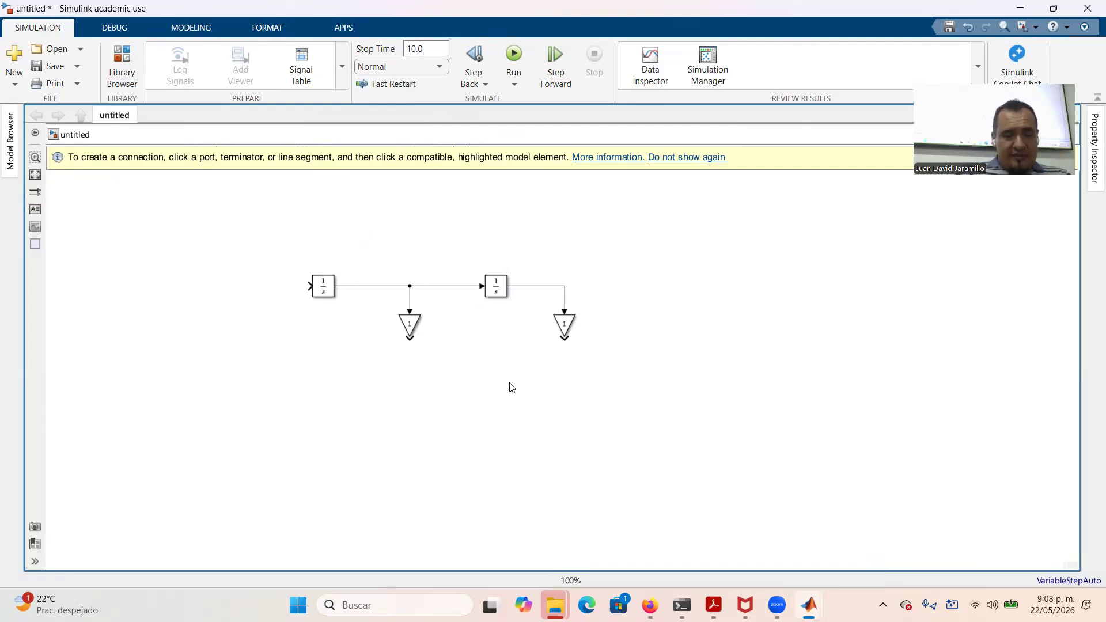
Insert a round Sum block and line it up left of the first Integrator
double_click(235, 318)
type("summ")
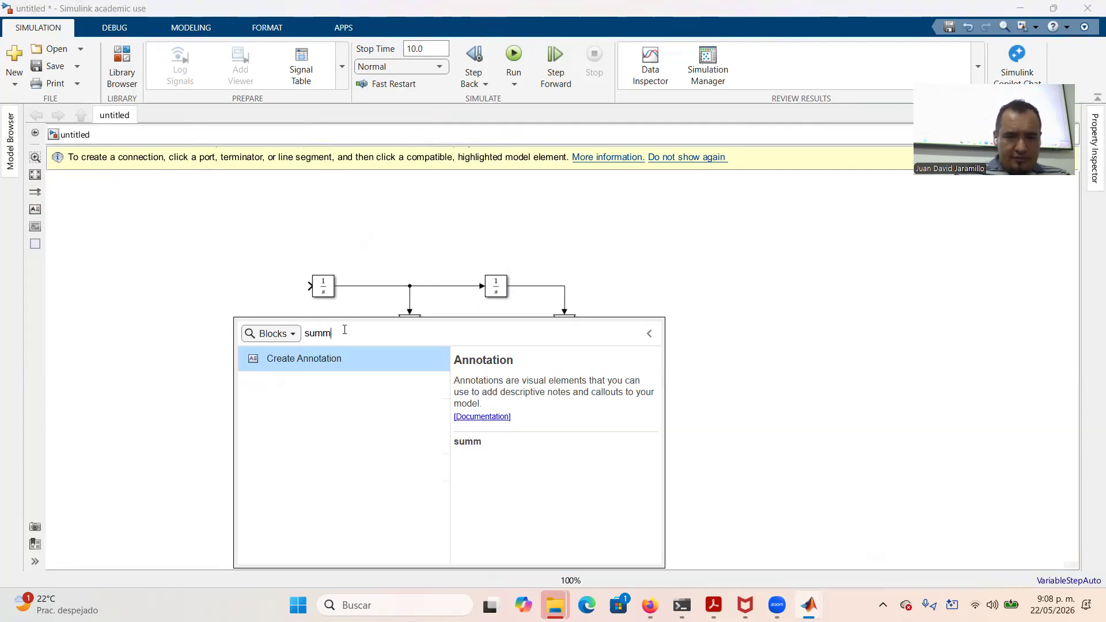
key("BackSpace")
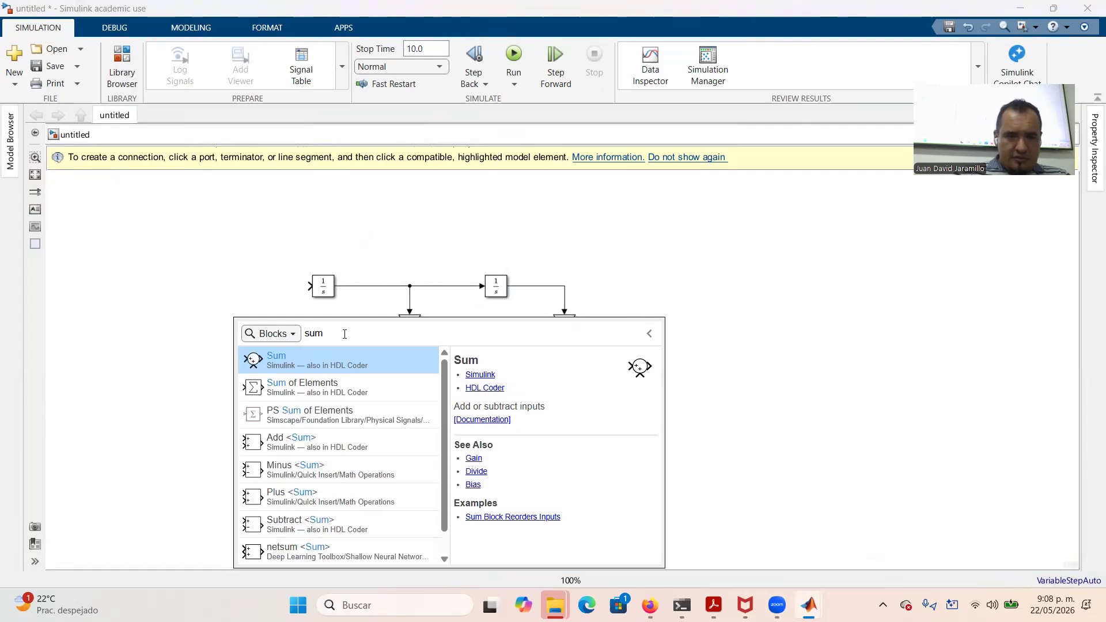
type("at")
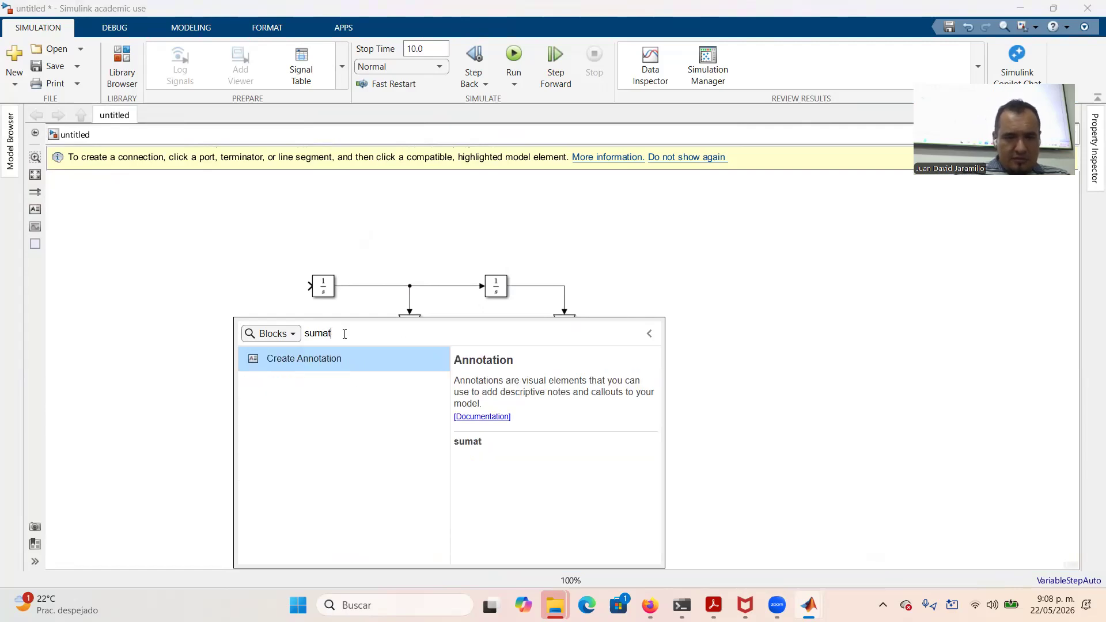
key("BackSpace")
key("BackSpace")
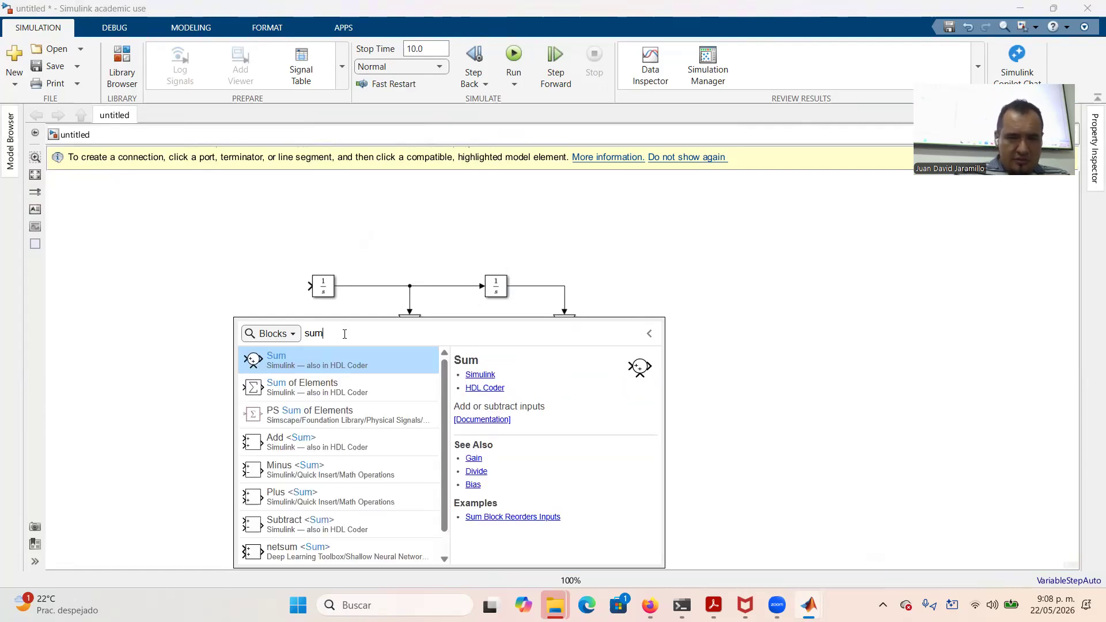
left_click(275, 361)
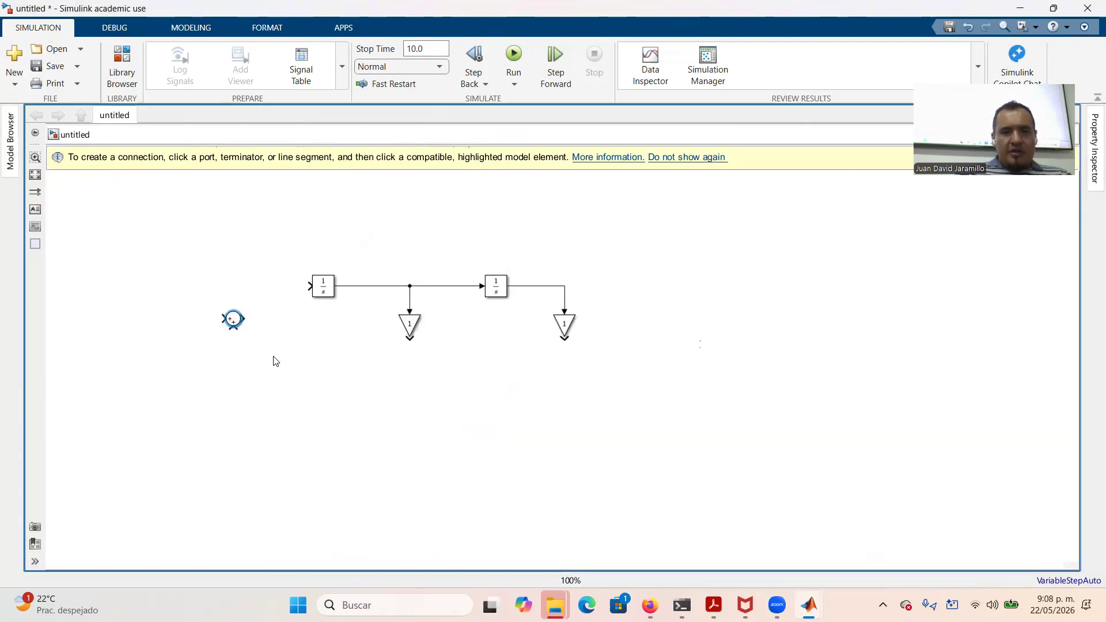
left_click_drag(234, 313, 233, 285)
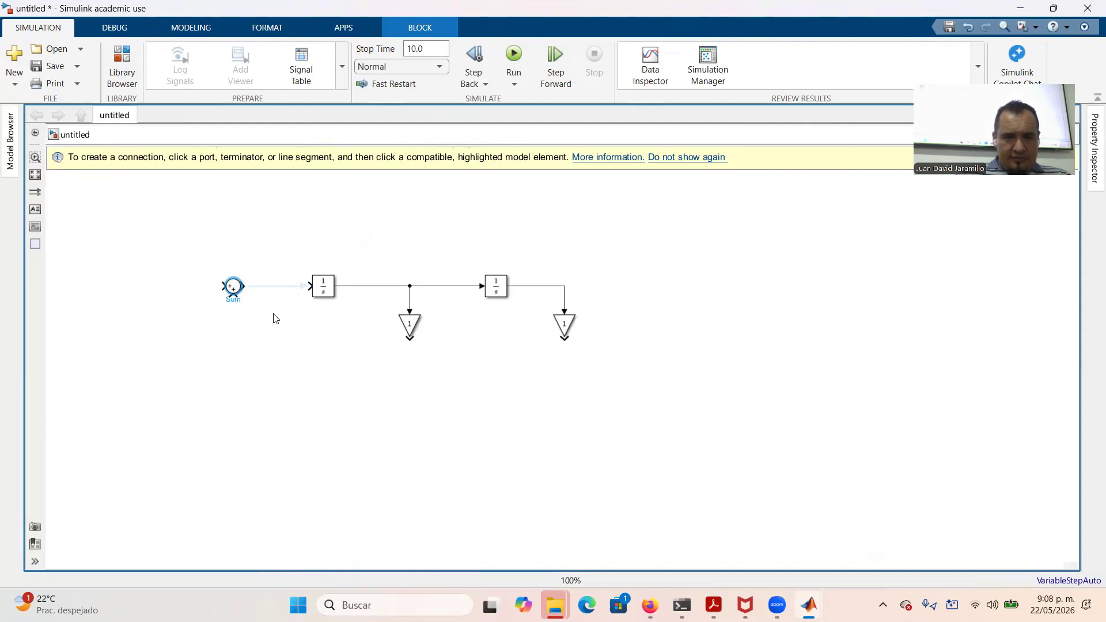
Change the Sum block's list of signs to |+++ for three inputs
double_click(236, 291)
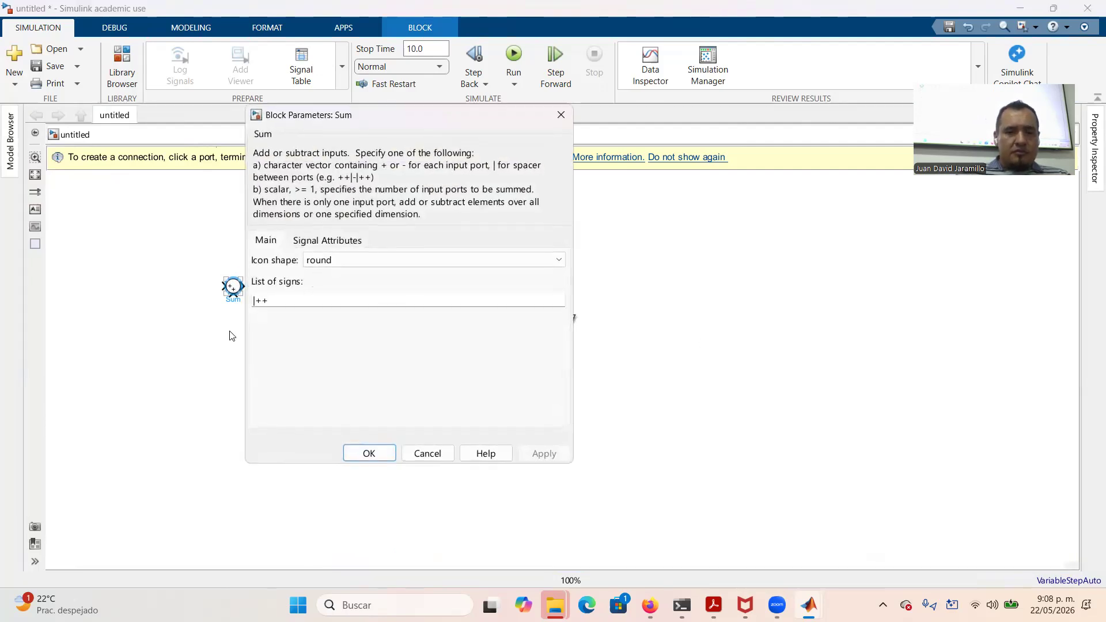
double_click(300, 296)
key("Home")
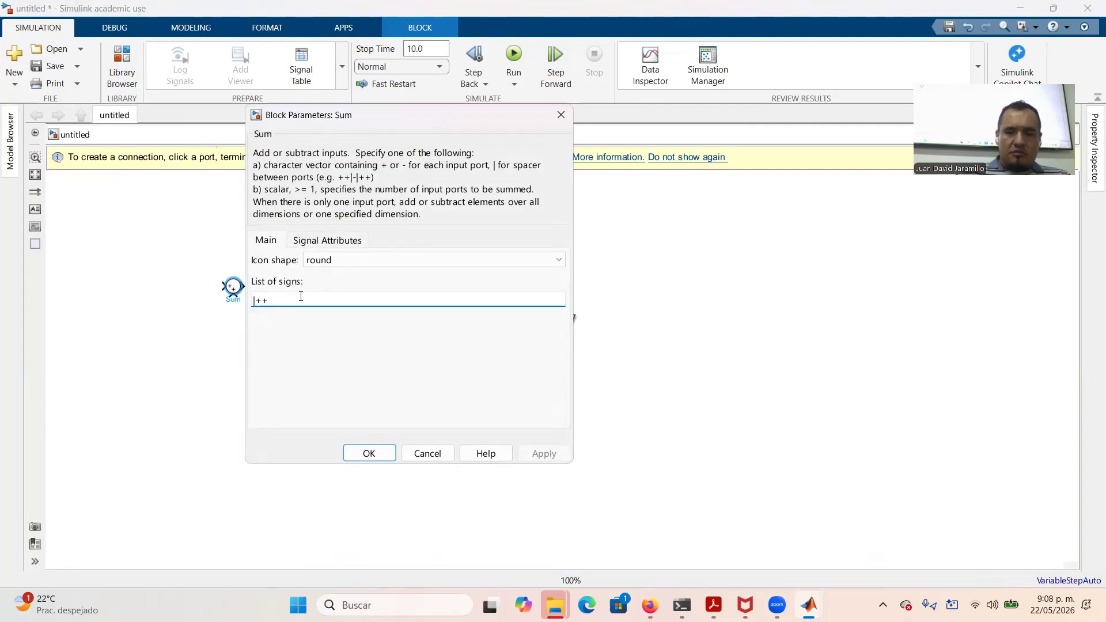
type("+")
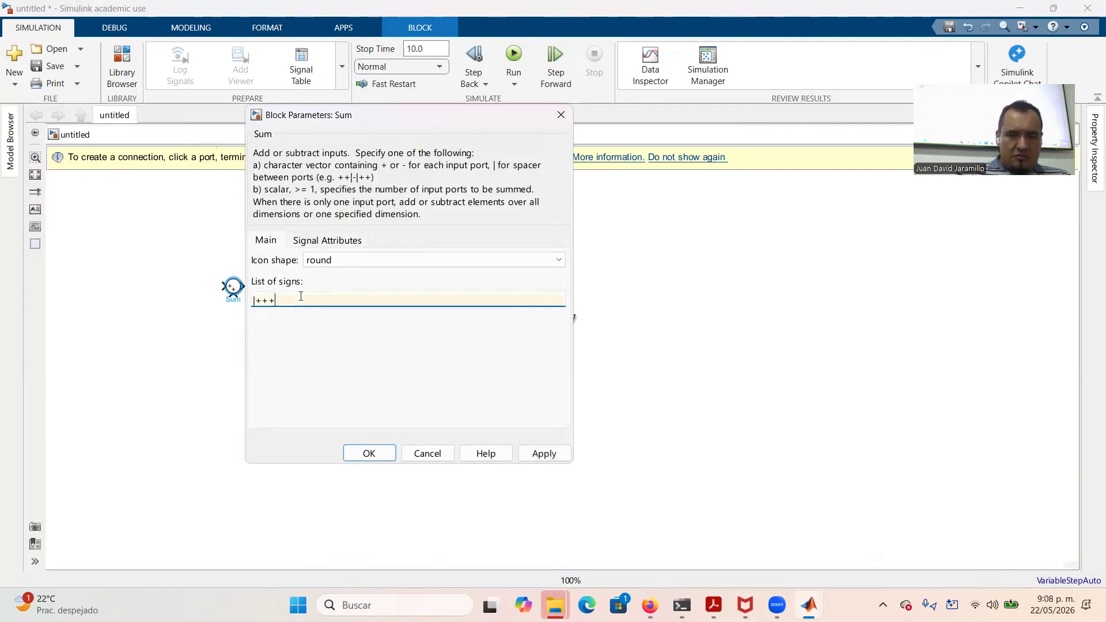
left_click(534, 459)
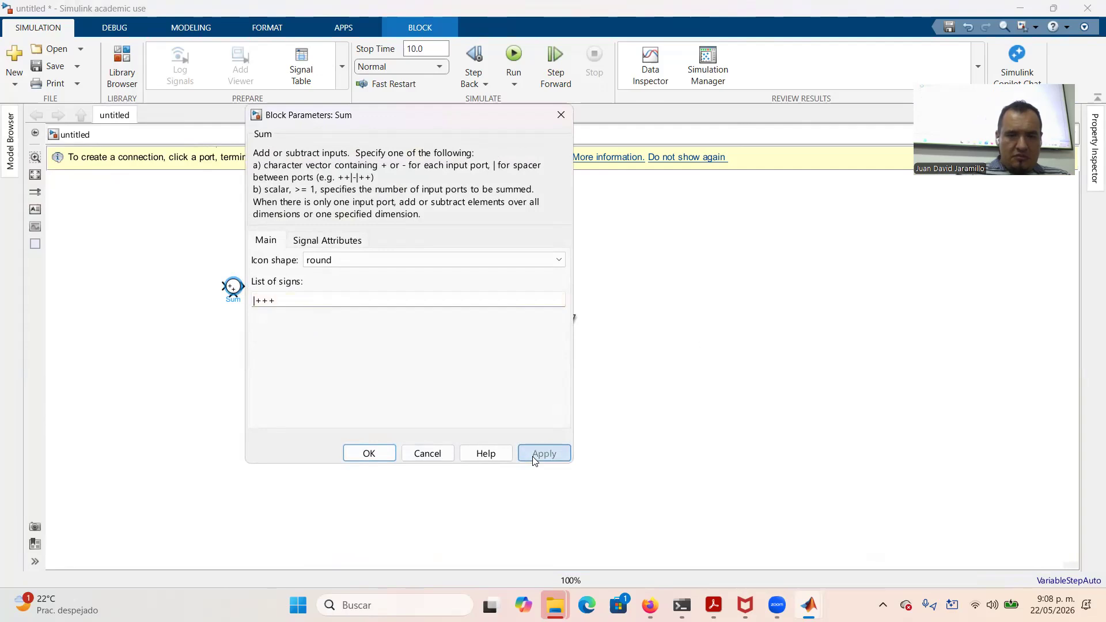
left_click(375, 454)
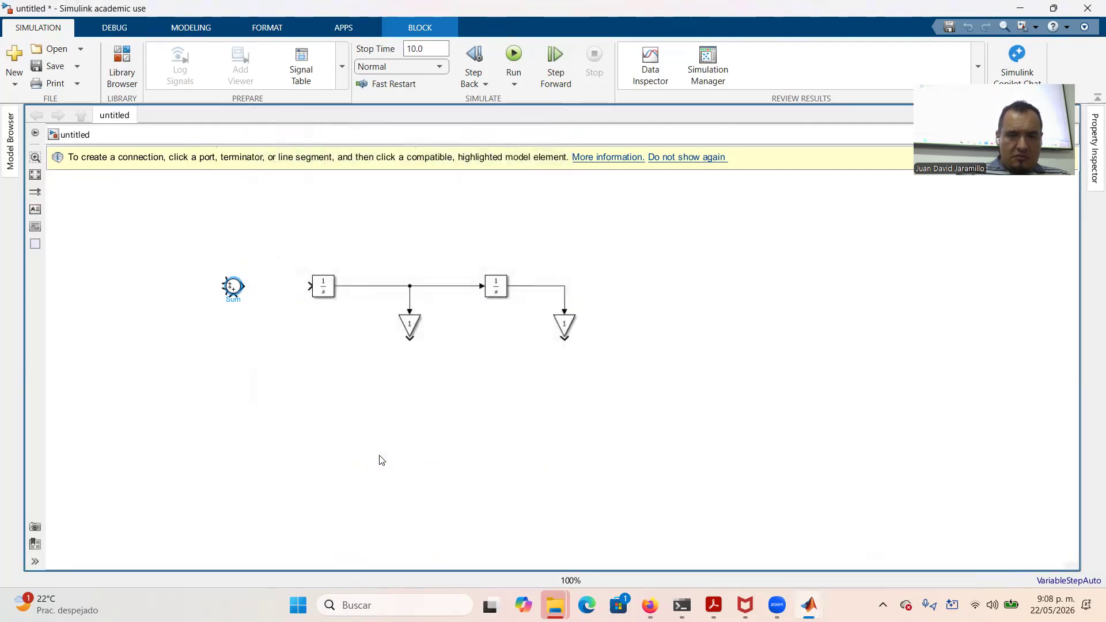
Wire Sum into the first Integrator and both Gain outputs back into the Sum, lowering the outer loop line
left_click_drag(246, 286, 306, 287)
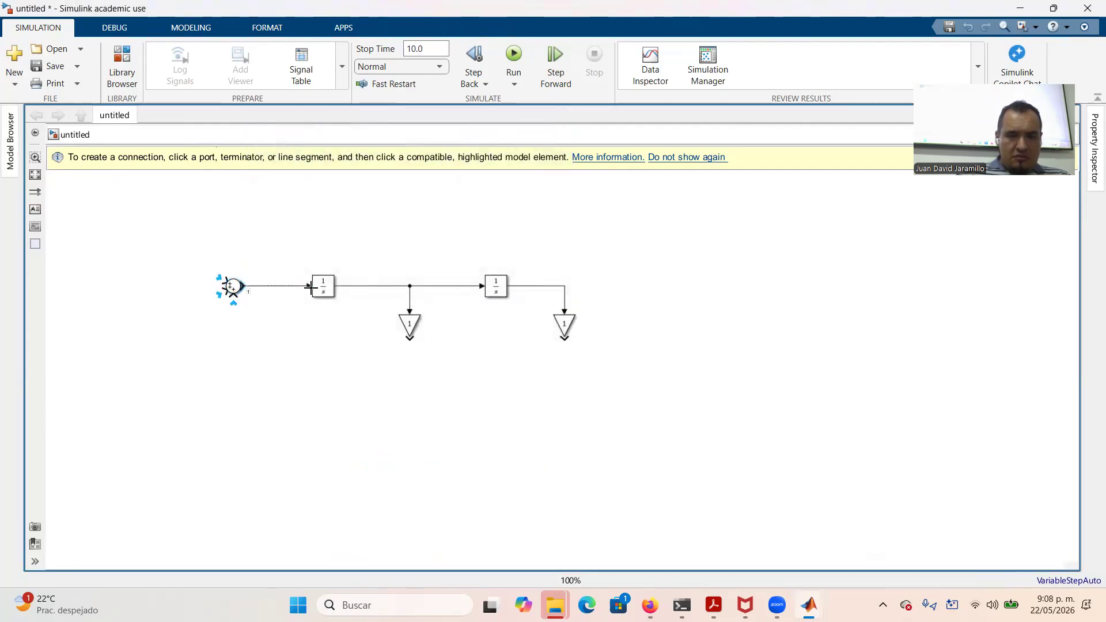
left_click_drag(408, 339, 233, 294)
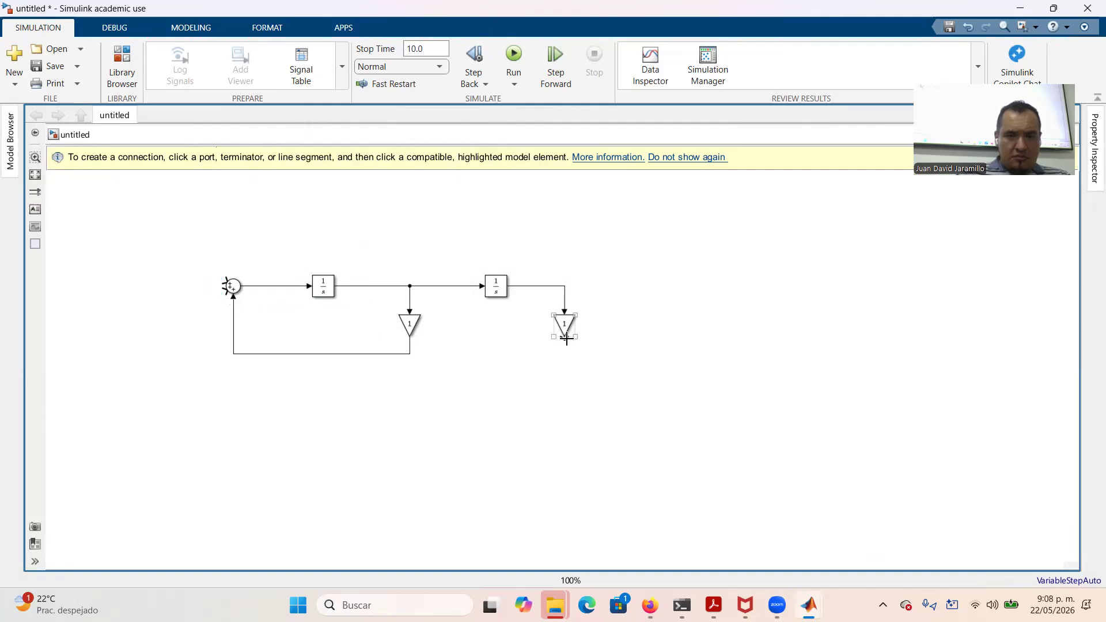
left_click_drag(564, 339, 229, 298)
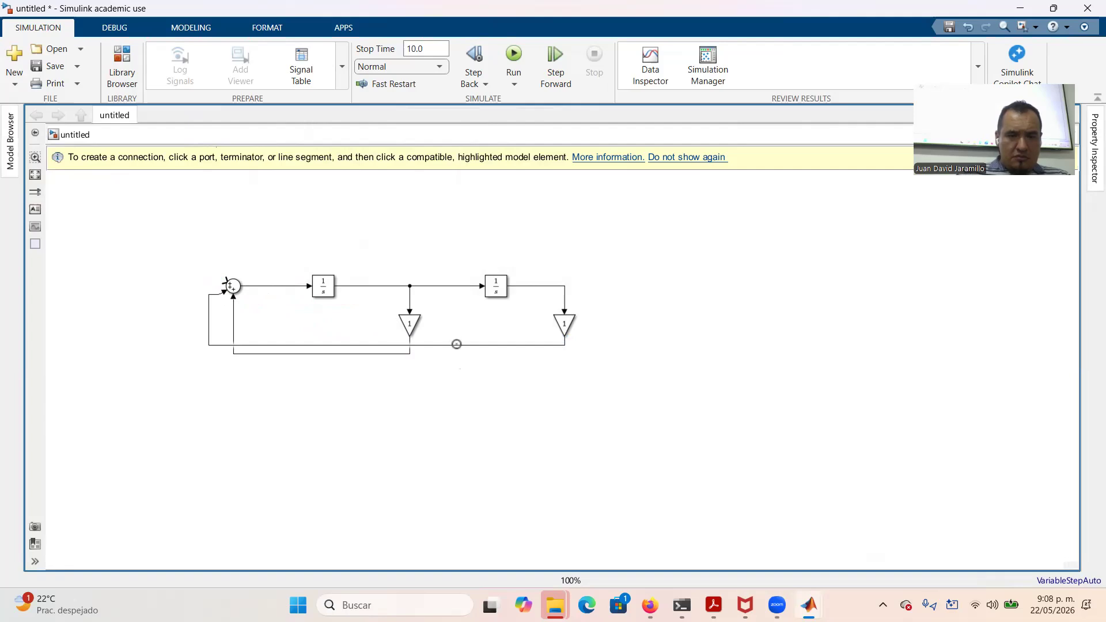
left_click_drag(456, 343, 454, 374)
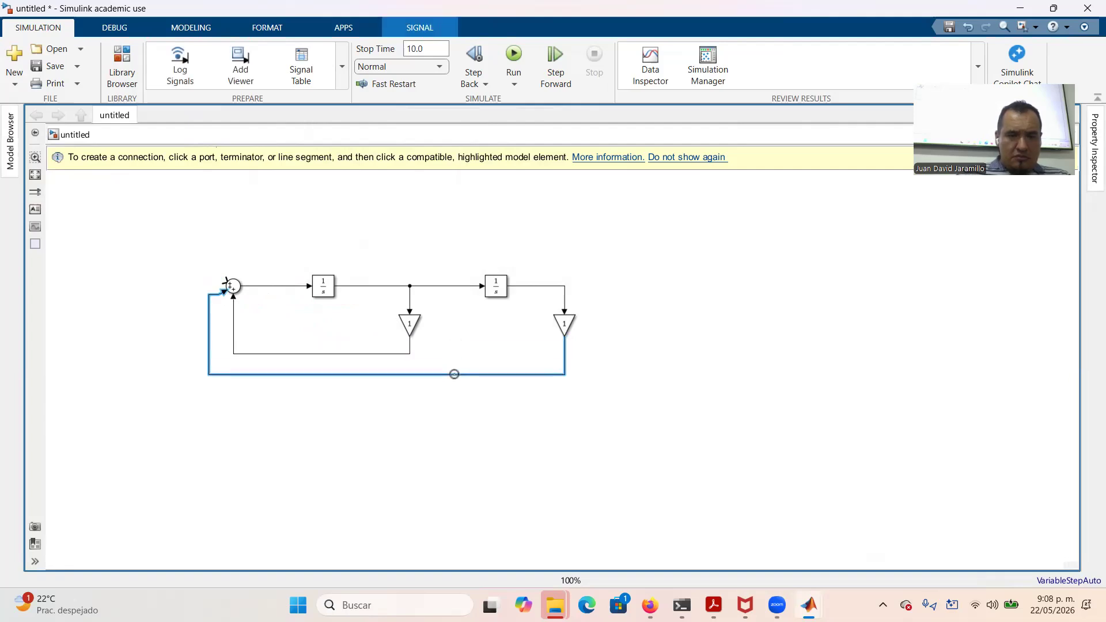
double_click(141, 237)
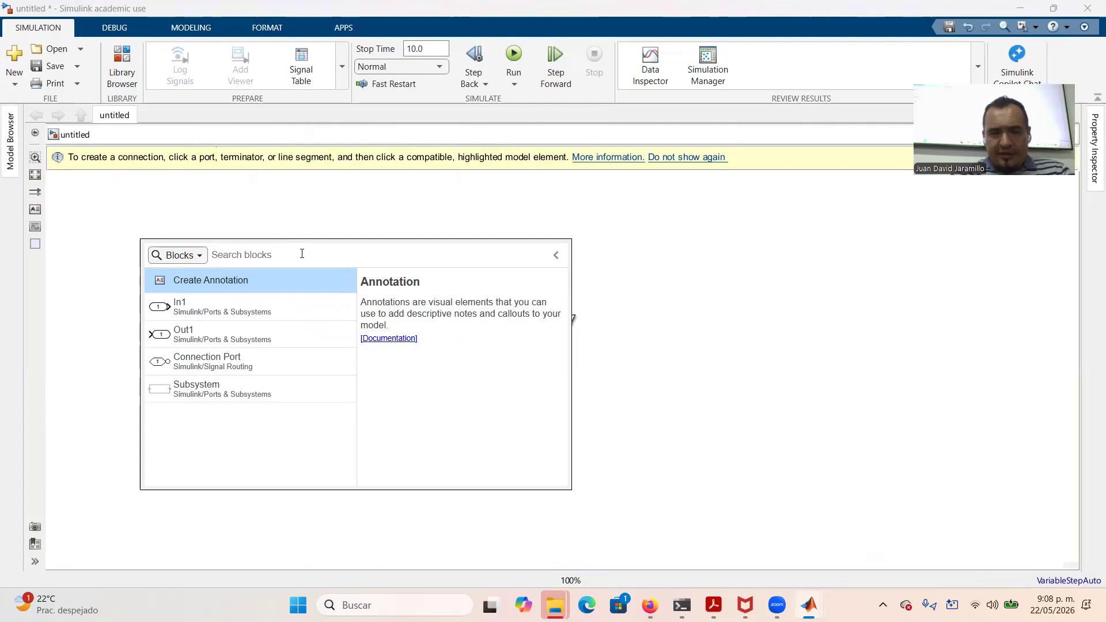
Add a Pulse Generator and connect it to the Sum block's upper input
type("genbe")
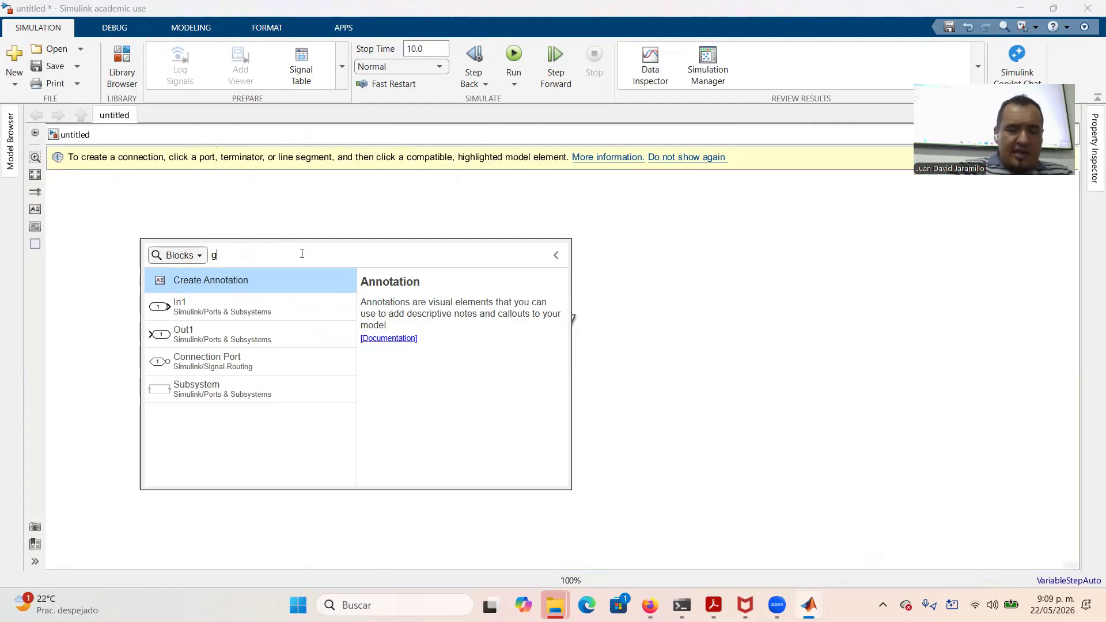
key("BackSpace")
key("BackSpace")
type("erat")
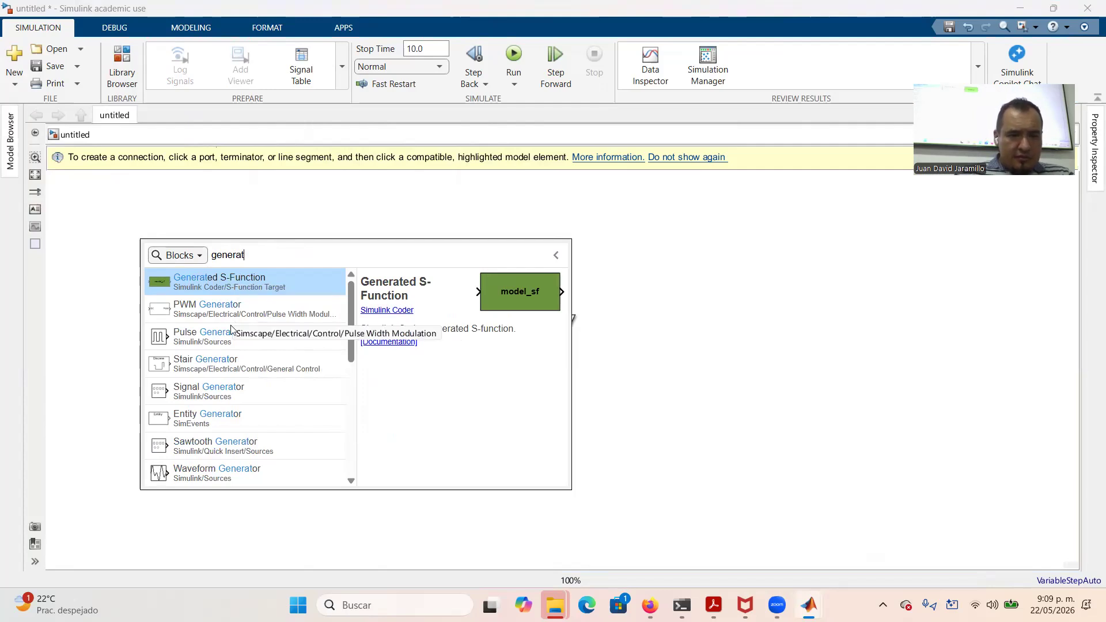
left_click(199, 333)
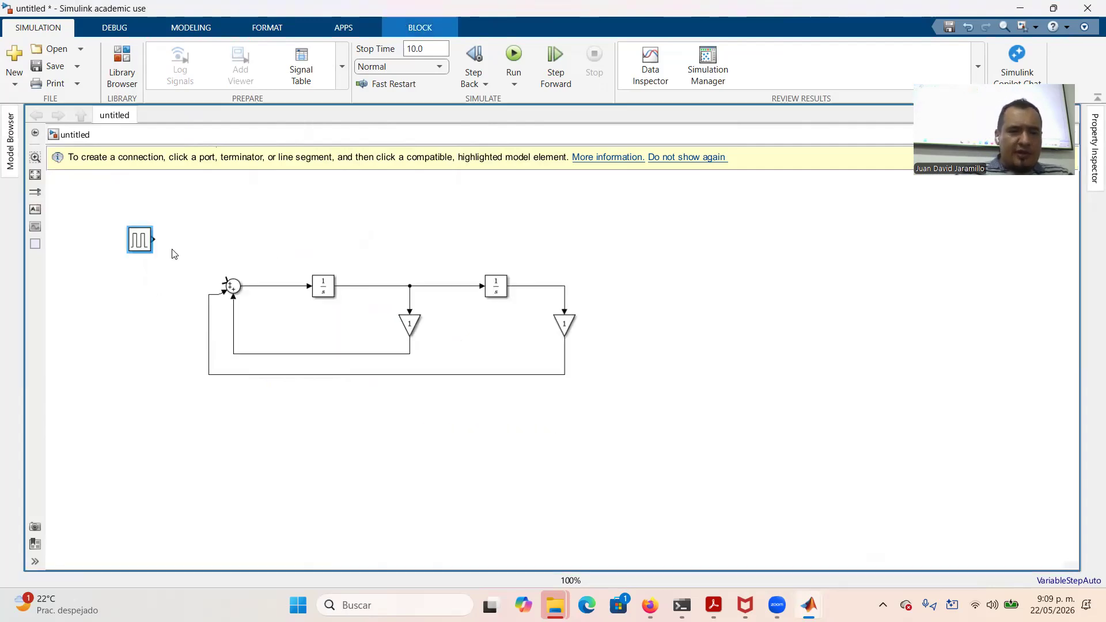
left_click_drag(173, 257, 225, 279)
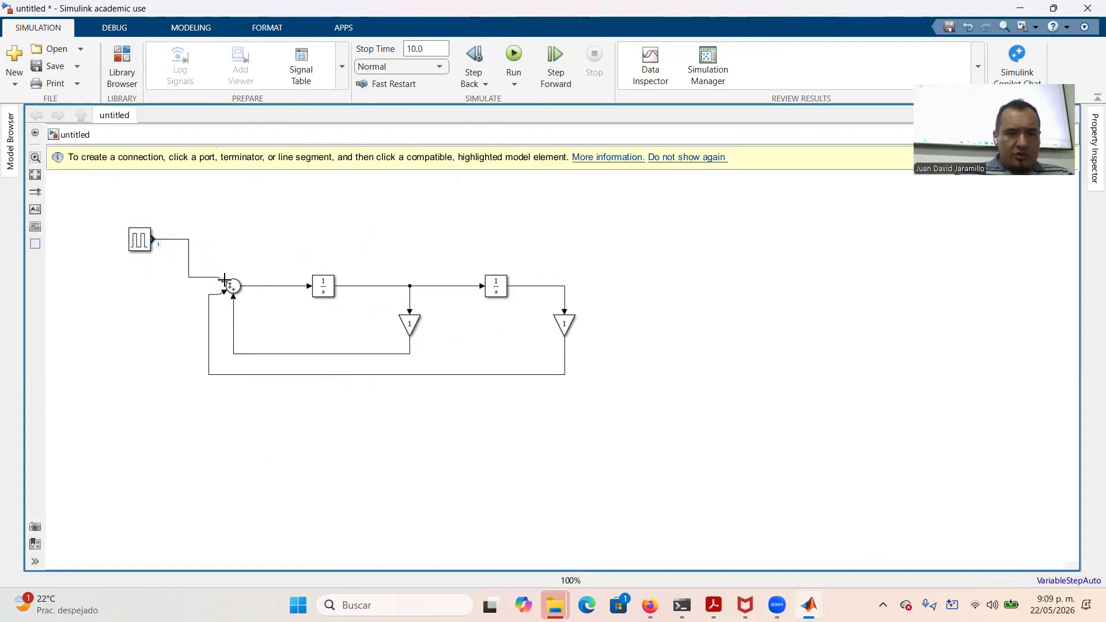
Open the left Gain's parameters, then bring the model diagram back in front
left_click(408, 328)
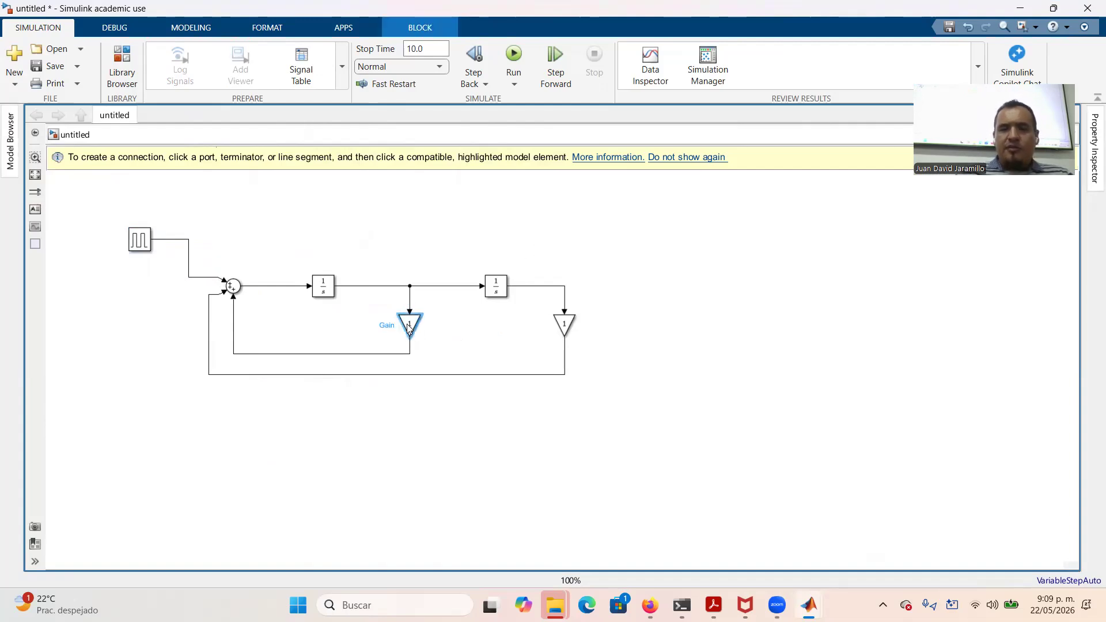
double_click(407, 324)
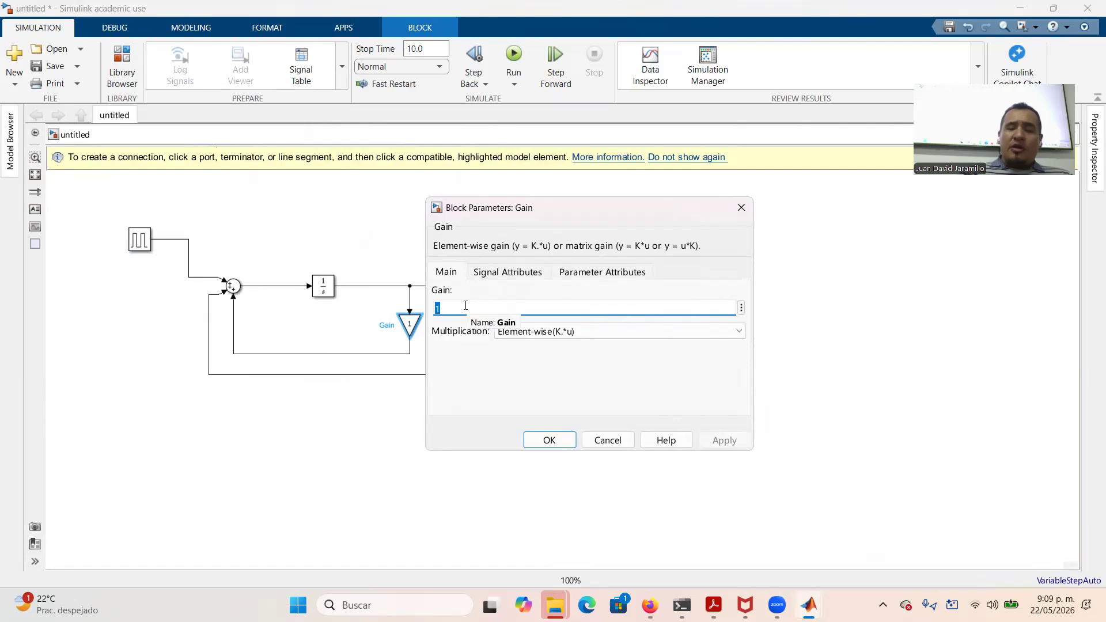
left_click(801, 481)
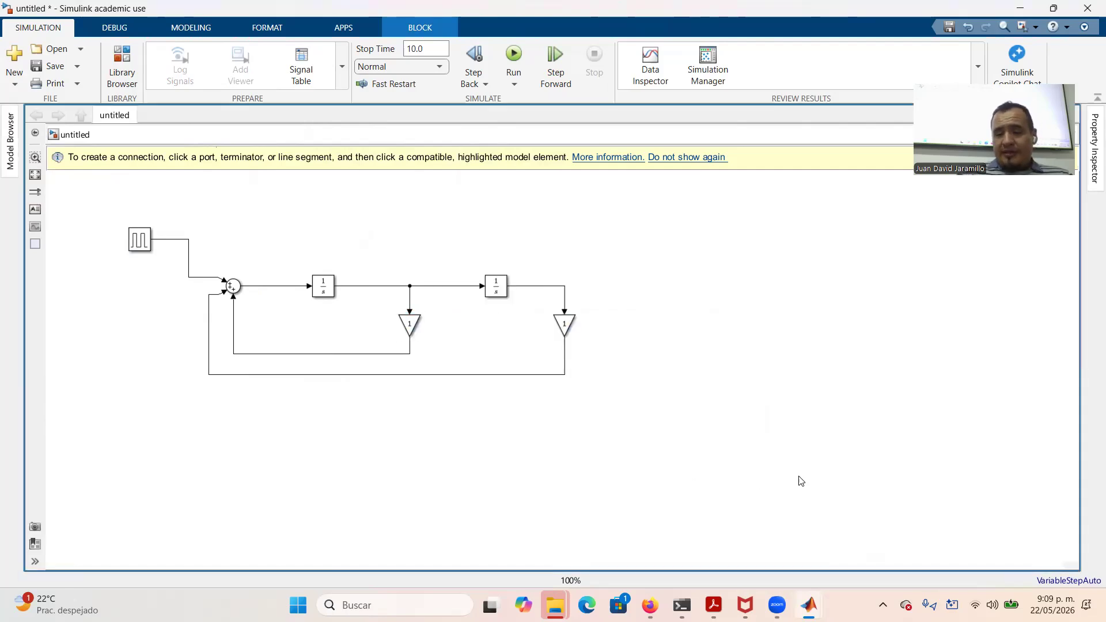
In the MATLAB Command Window, define g = 0.25 and w0 = 1
mouse_move(809, 604)
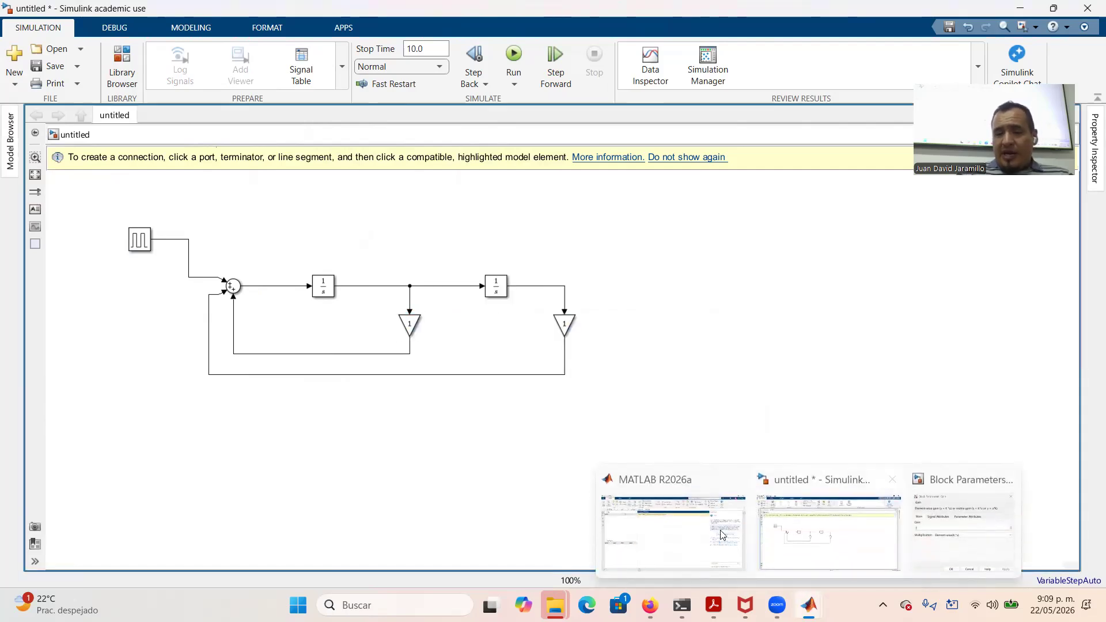
left_click(670, 542)
type("g=0.25")
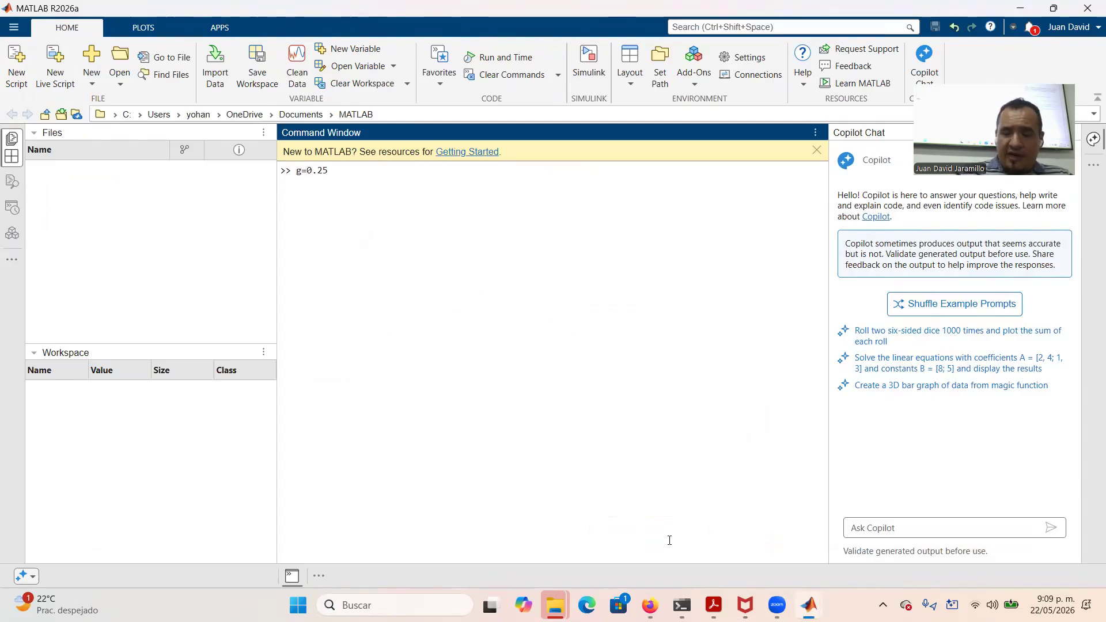
key("Return")
type("w0")
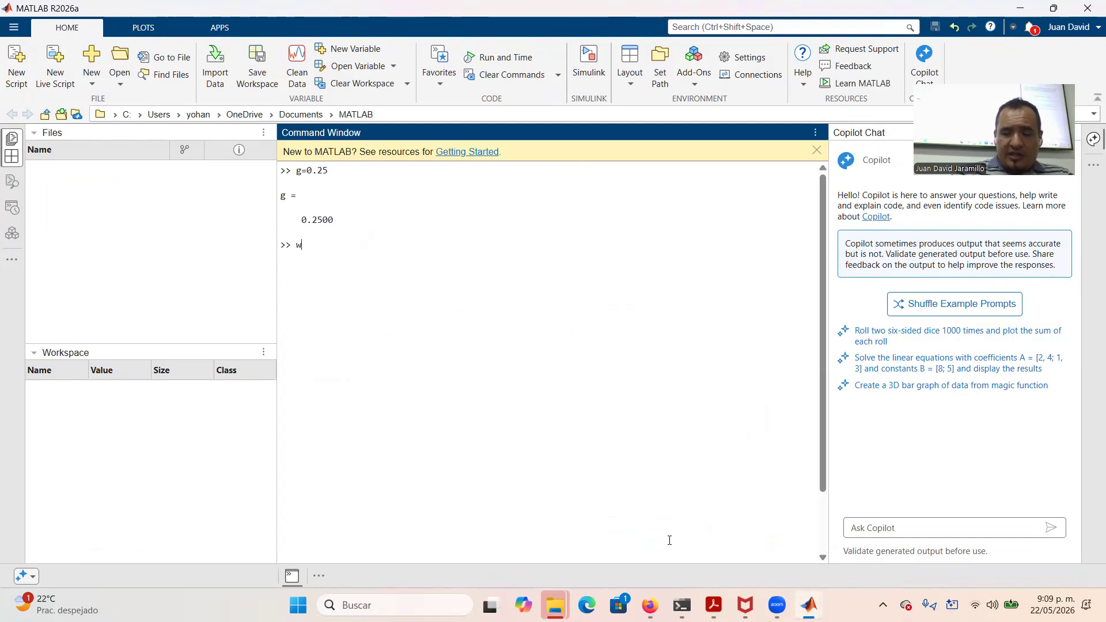
type("=1")
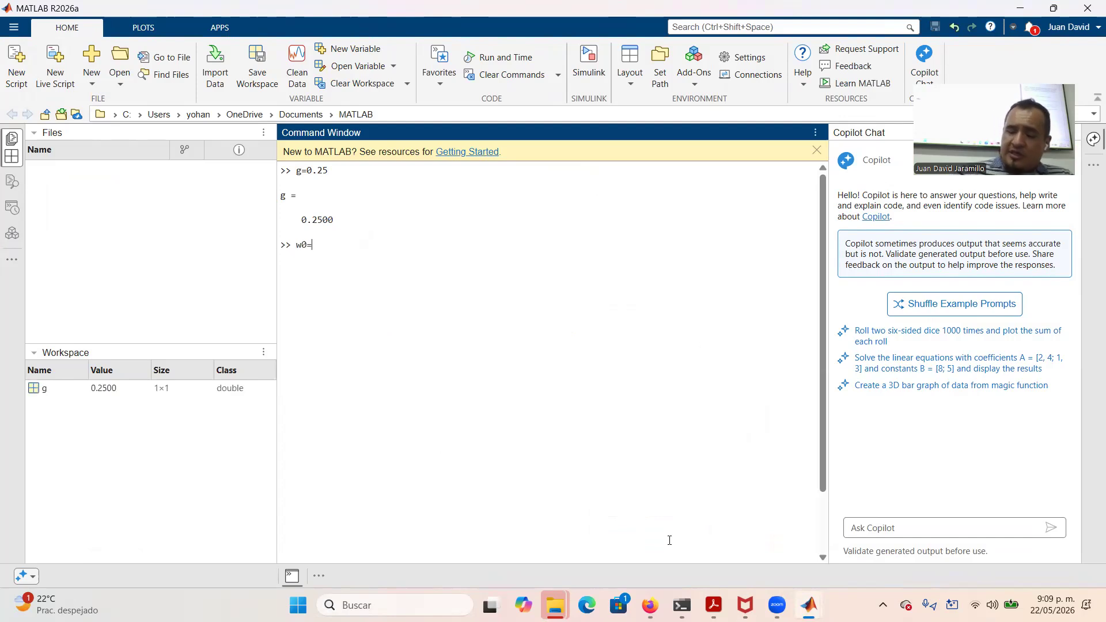
key("Return")
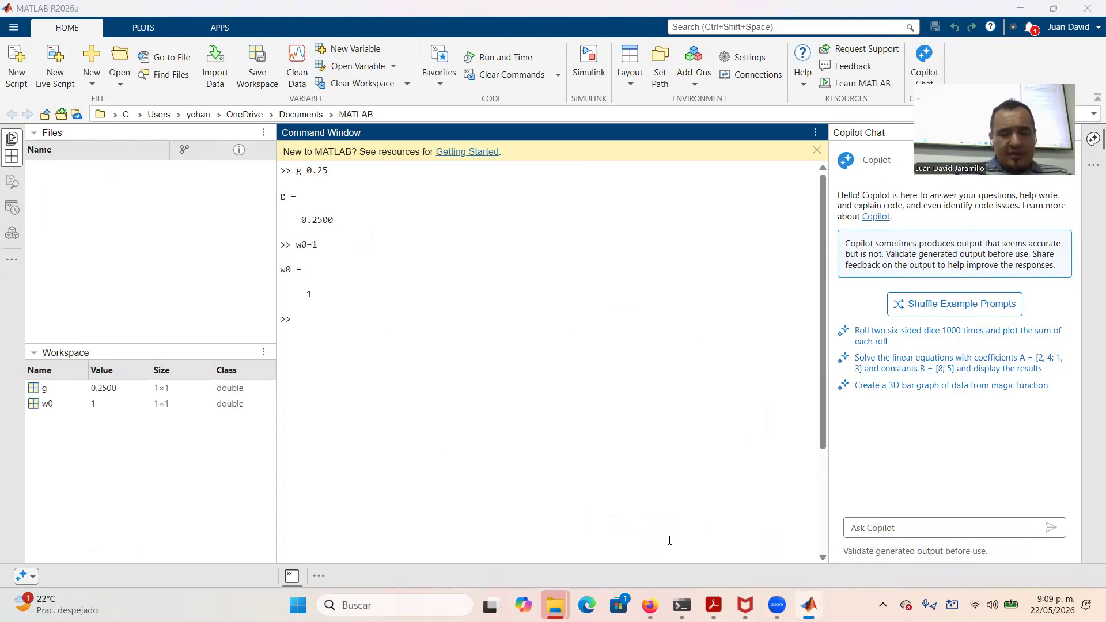
Close the pending Gain parameters dialog without changes and return to the Simulink model
key("alt+Tab")
key("alt+Tab")
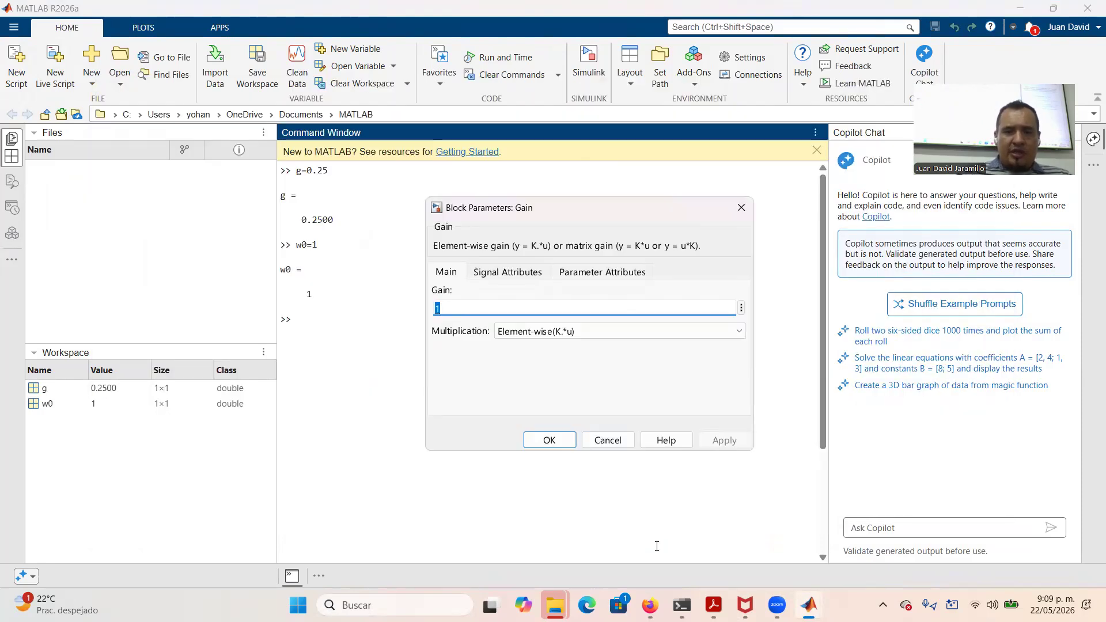
mouse_move(775, 593)
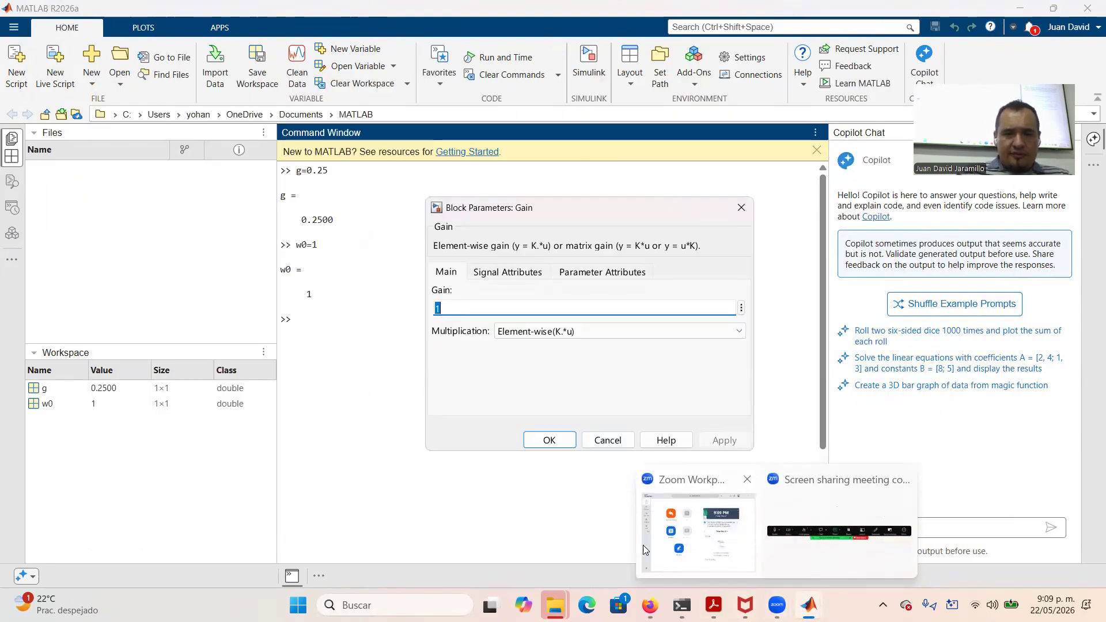
left_click(740, 206)
key("alt+Tab")
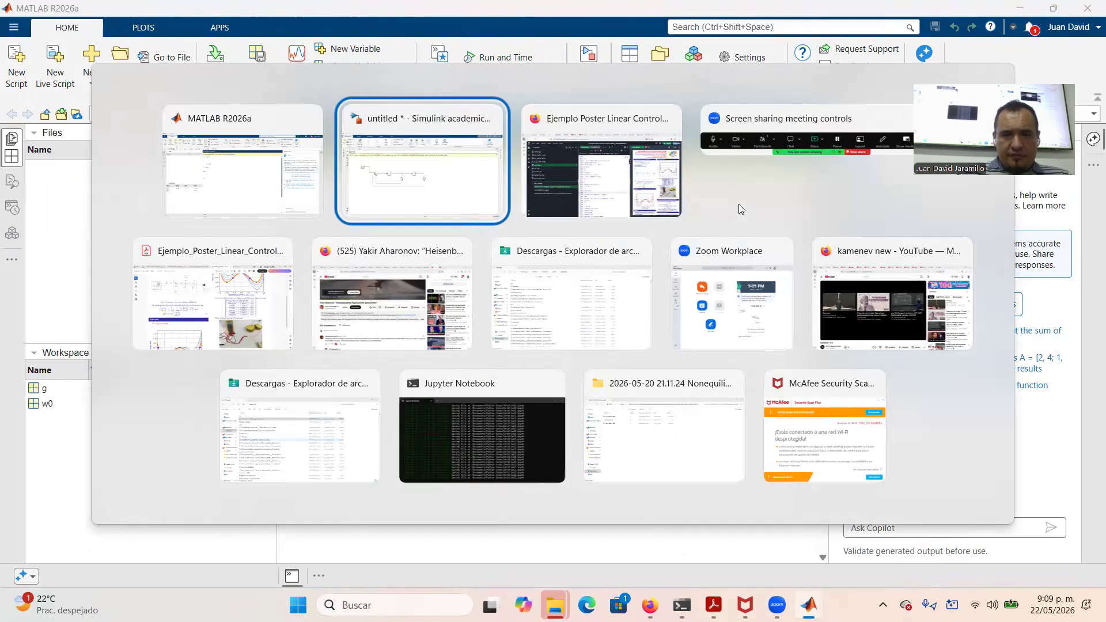
Set the left Gain block's value to -2*g*w0 and apply it
left_click(409, 321)
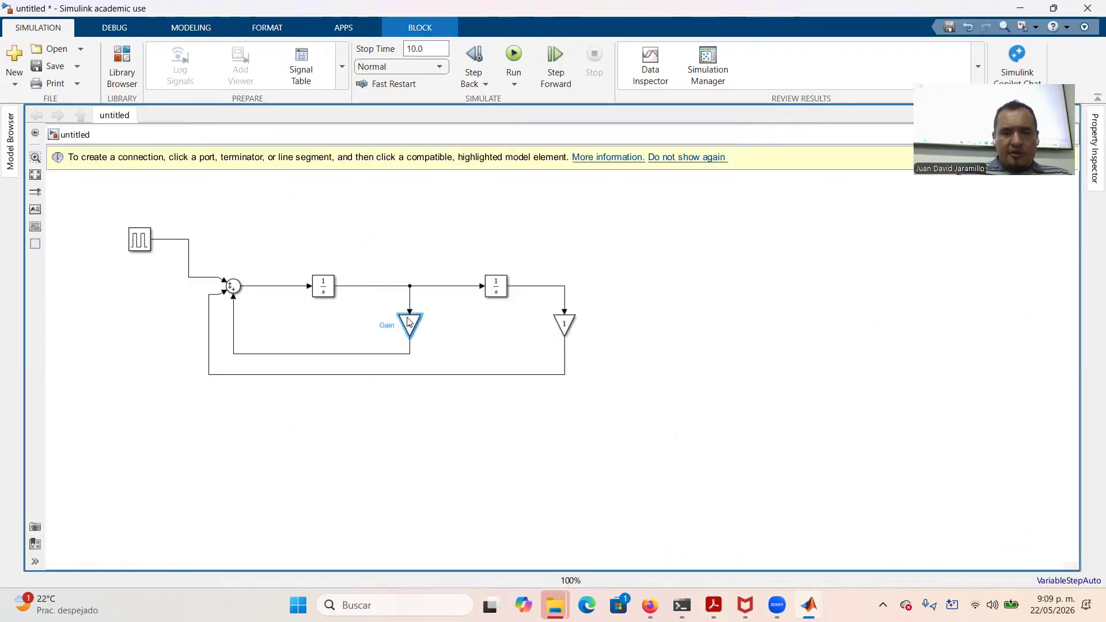
double_click(408, 321)
type("-")
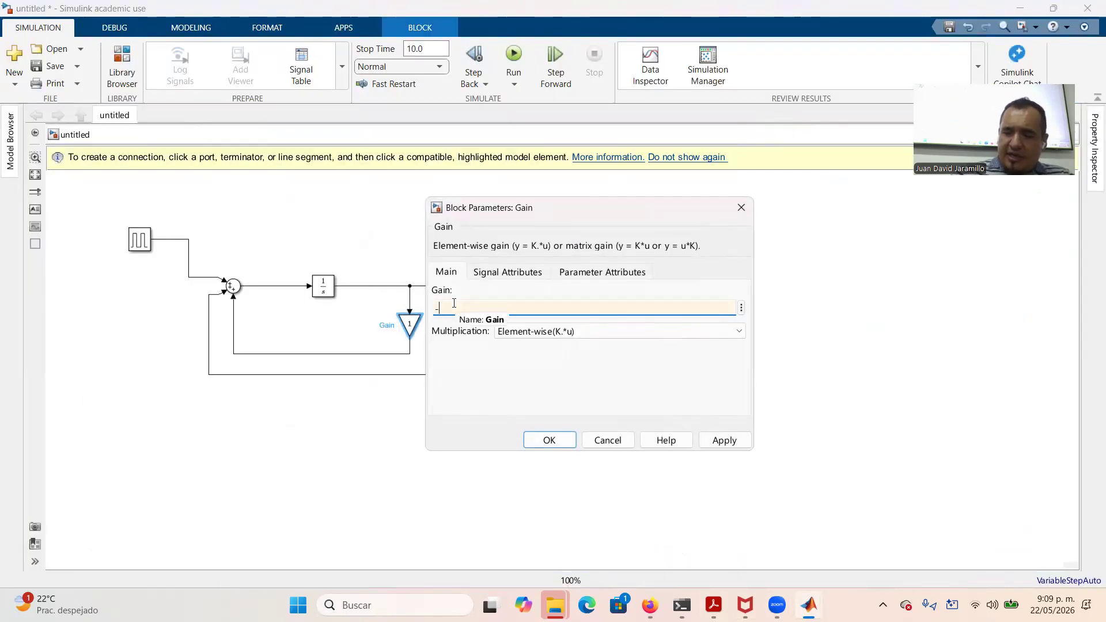
type("2*g")
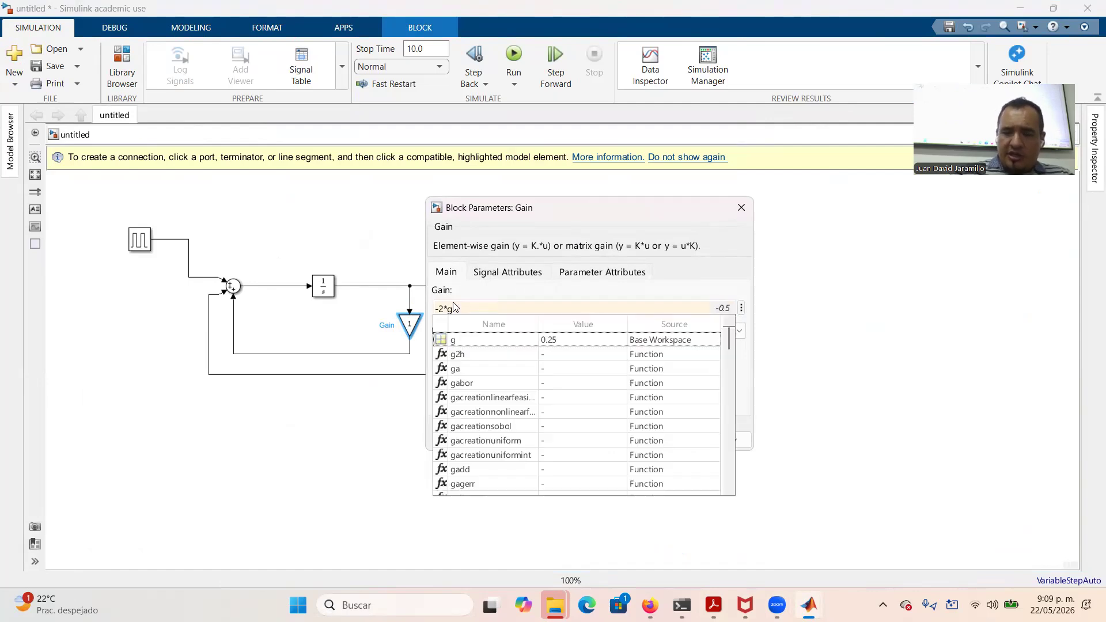
type("*w0")
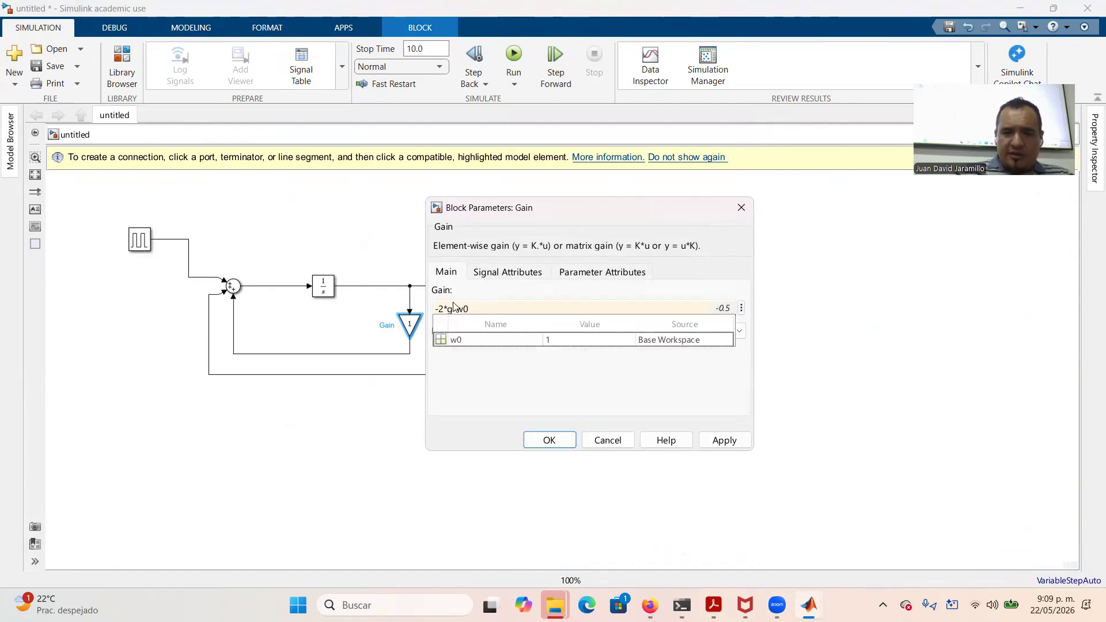
left_click(724, 441)
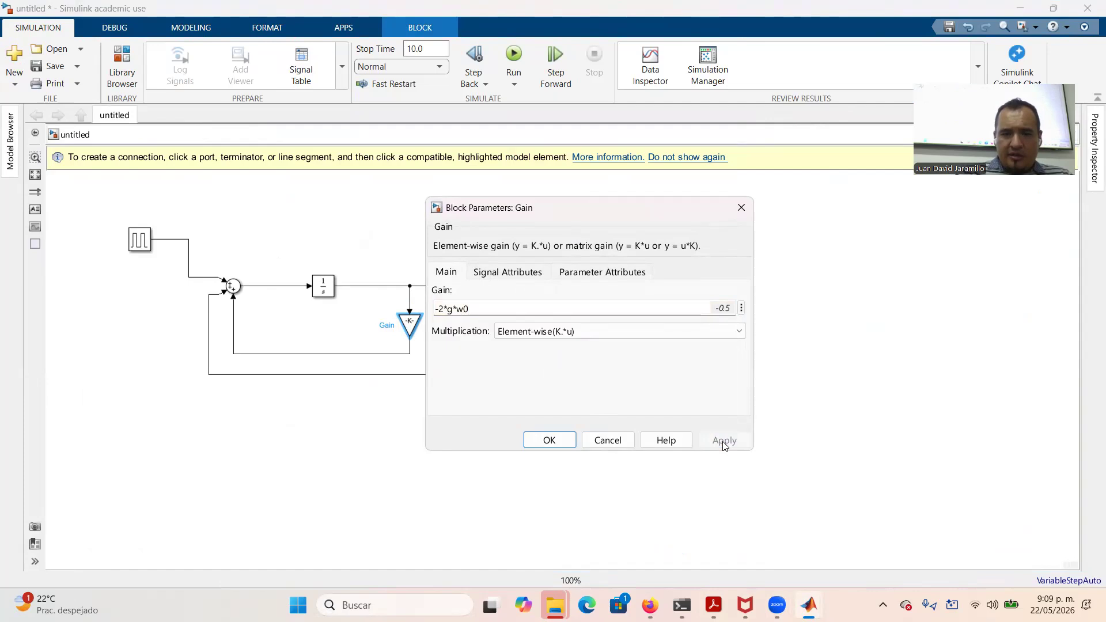
left_click(550, 442)
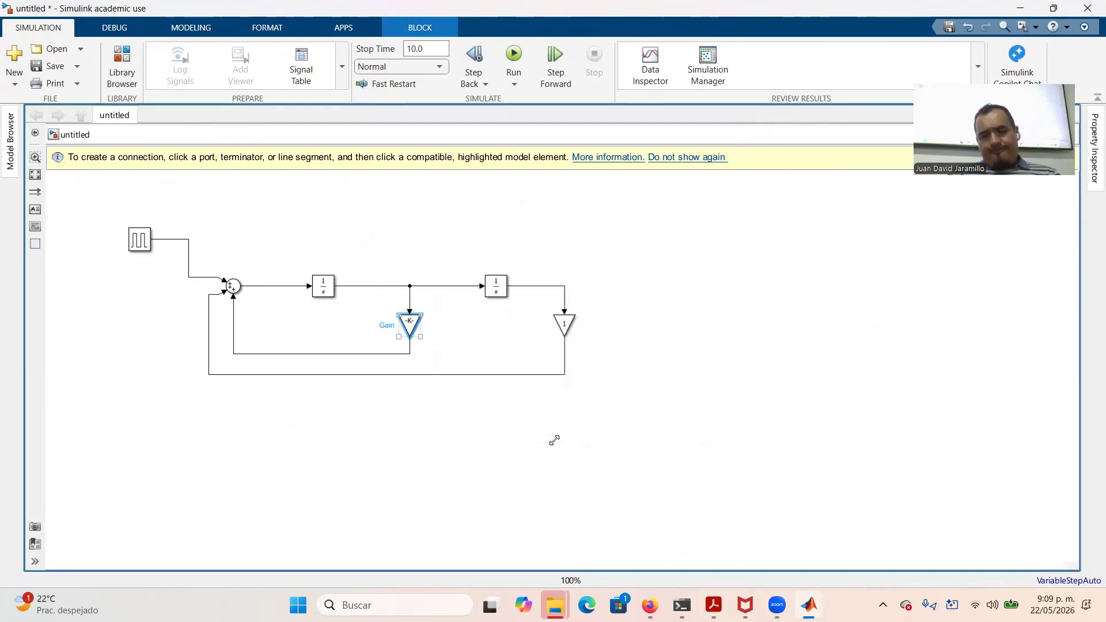
Set Gain1's value to -w0^(2), then open File Explorer
left_click(566, 333)
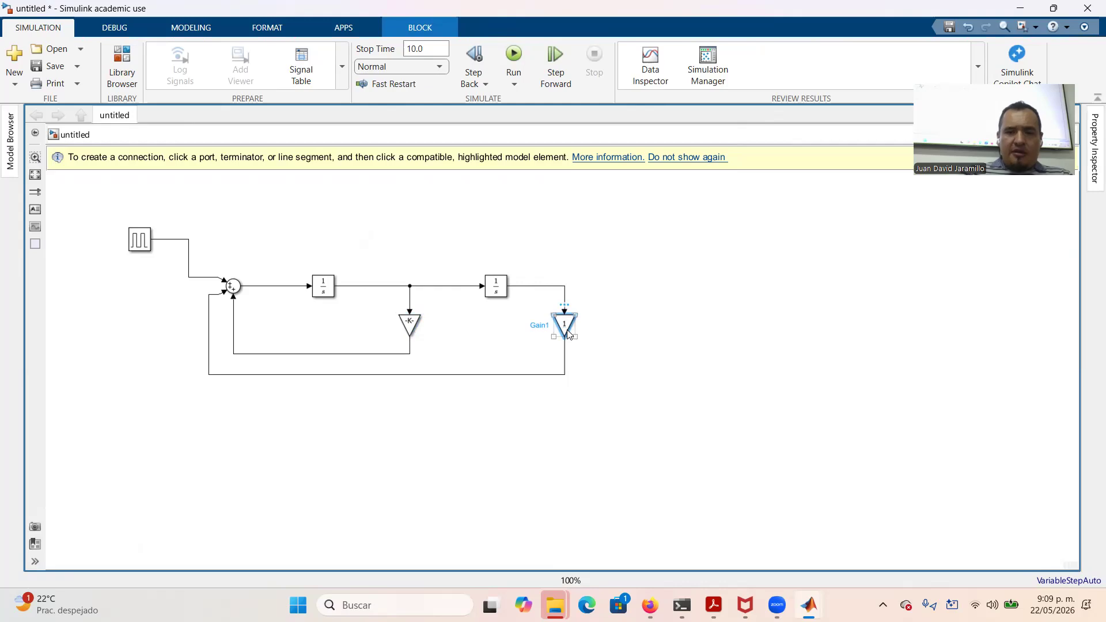
double_click(566, 333)
type("-w0")
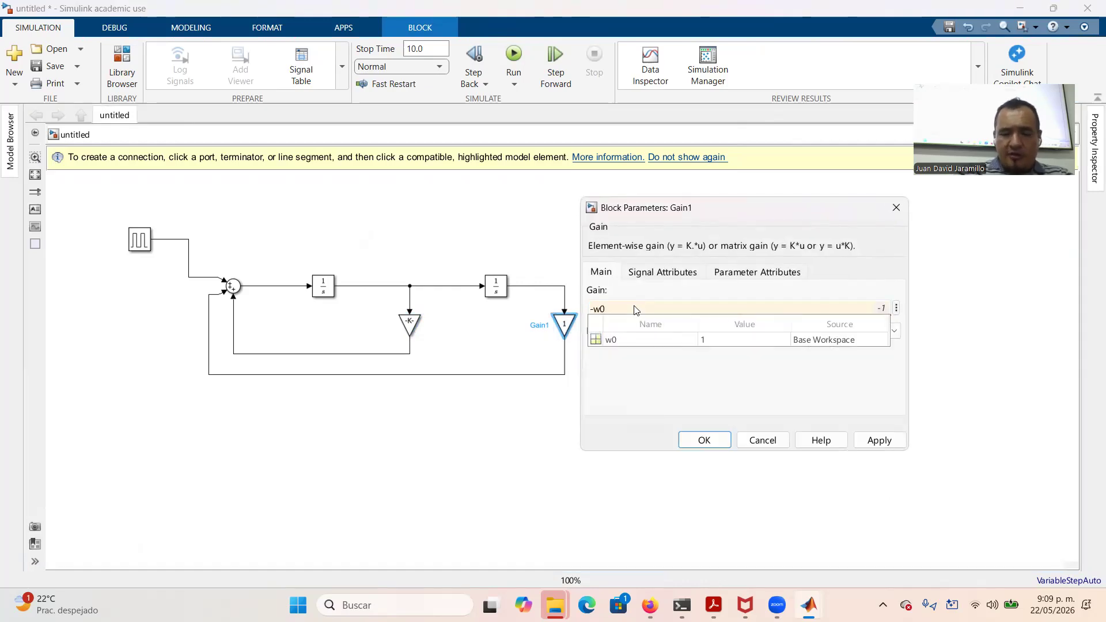
type("^()")
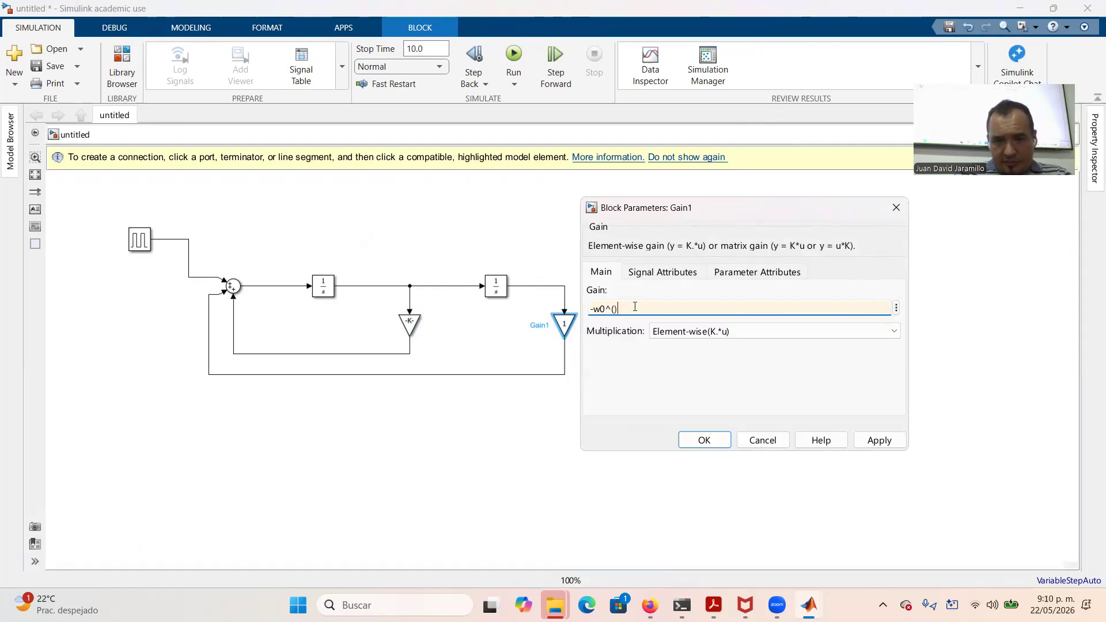
type("2")
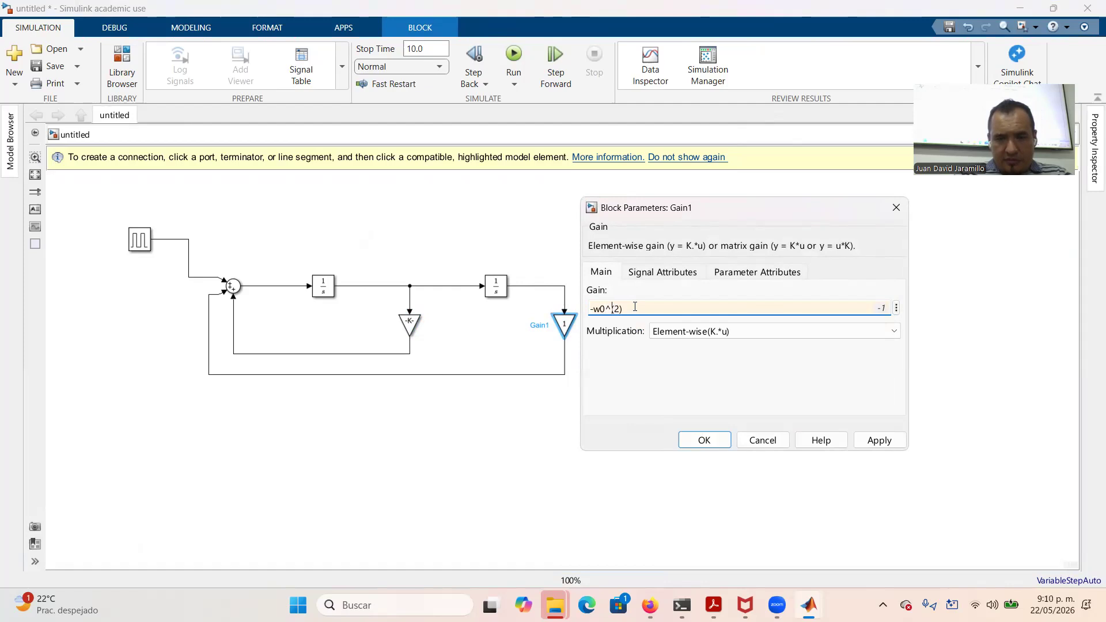
key("BackSpace")
key("BackSpace")
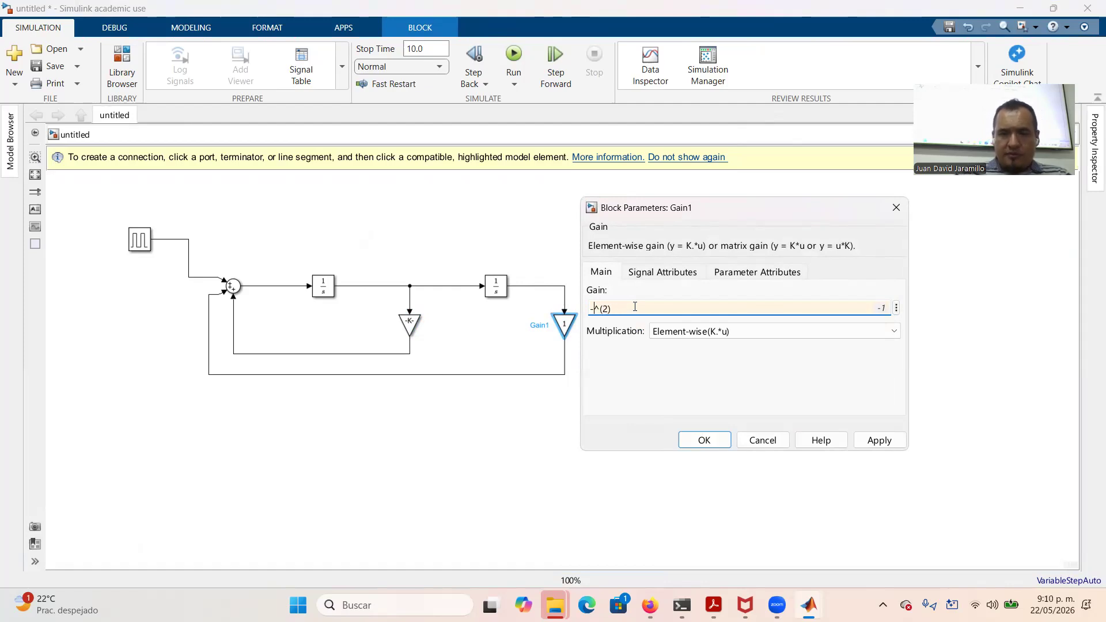
type("w0")
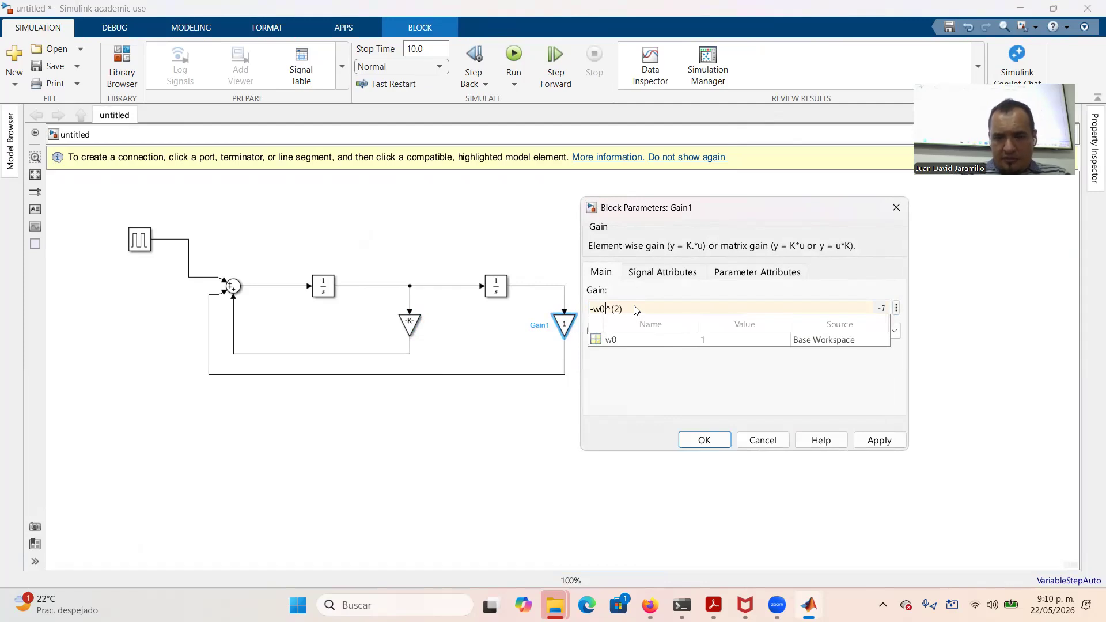
left_click(883, 444)
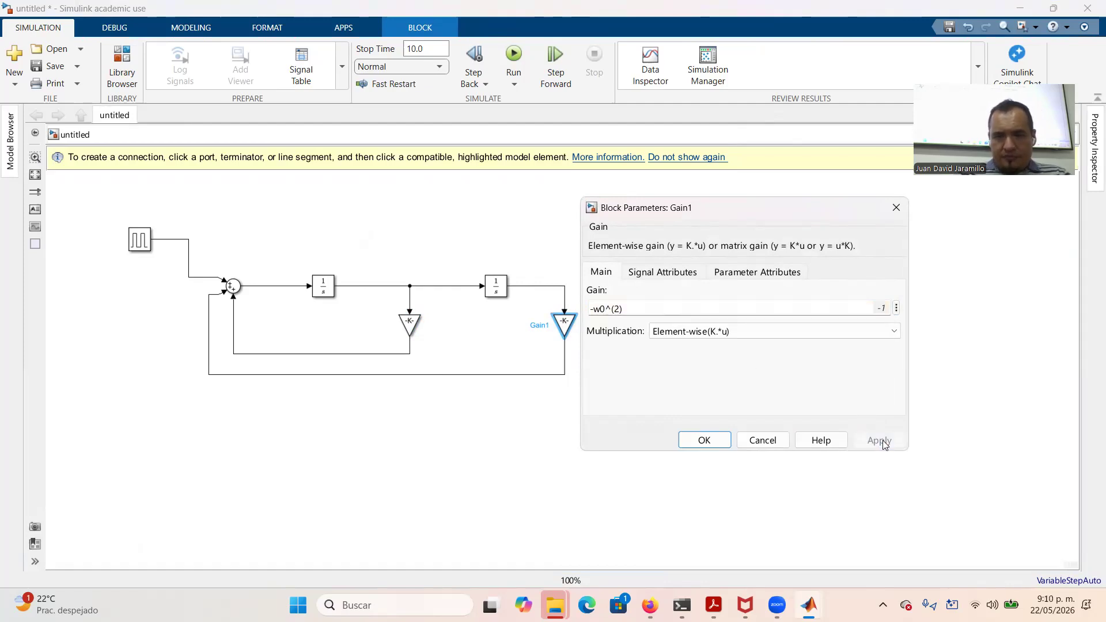
left_click(704, 441)
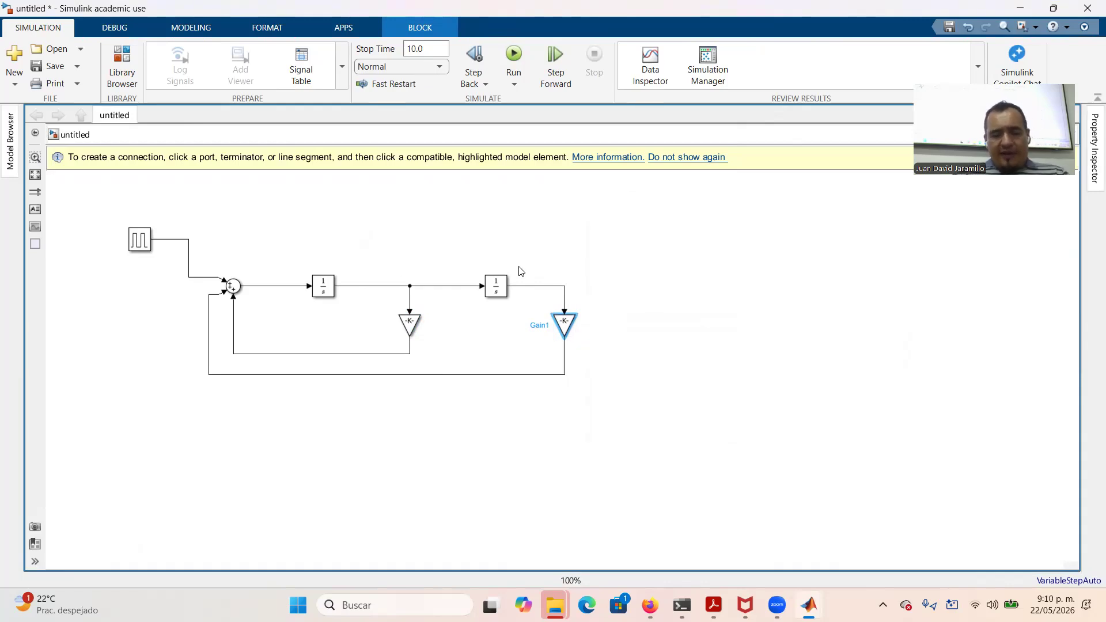
key("super+e")
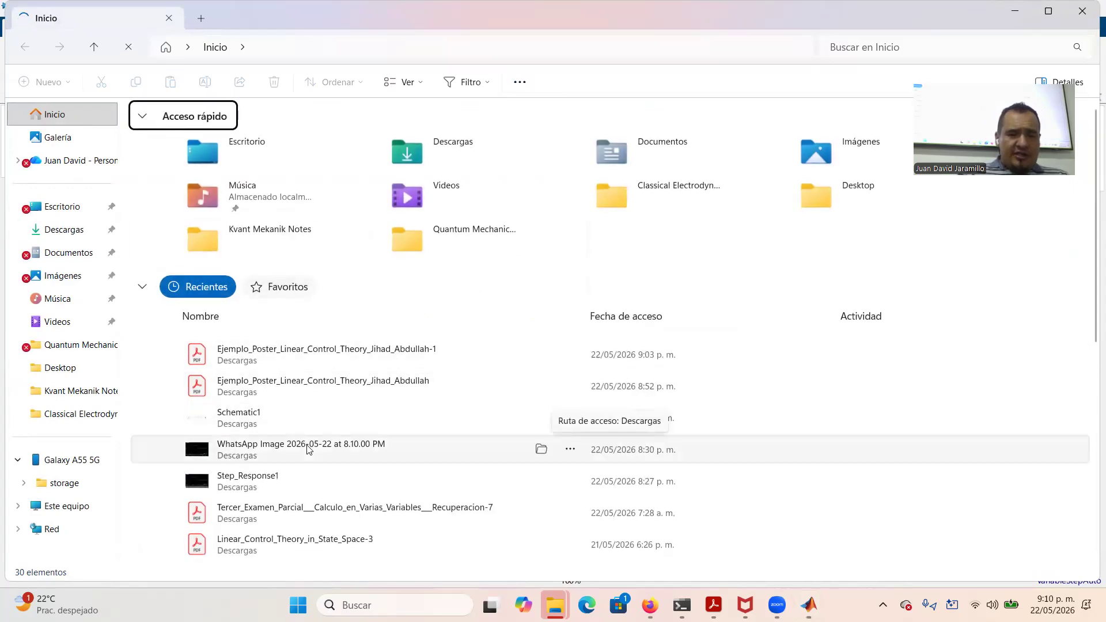
Open Step_Response1 from File Explorer's recent files in Photos
left_click(281, 483)
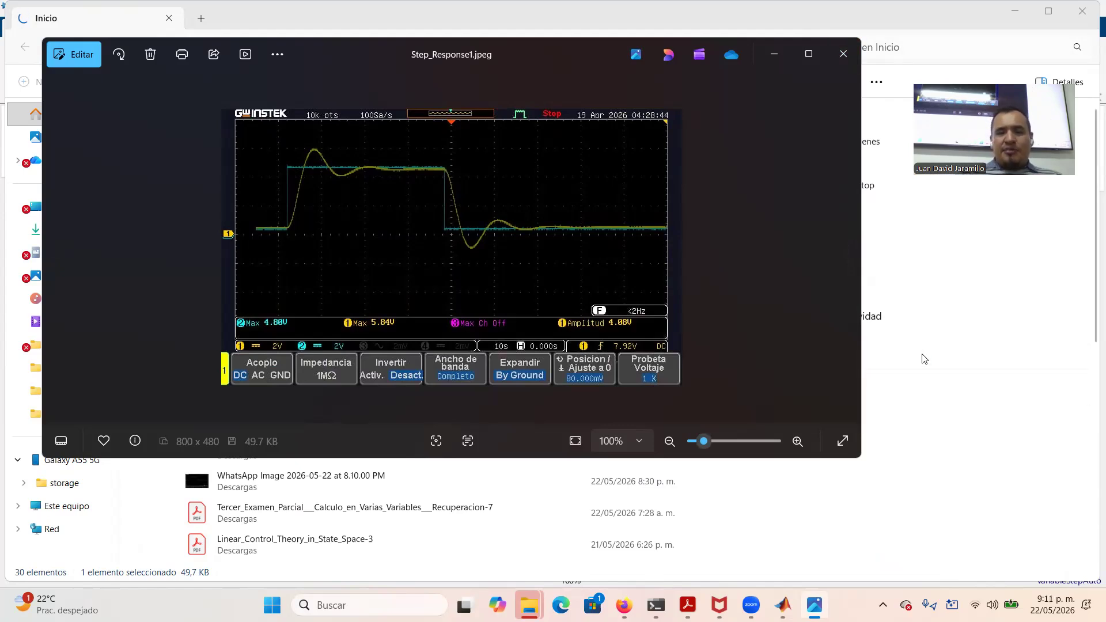
Give the Pulse Generator a 40 s period and 50% pulse width, keeping amplitude 1
mouse_move(783, 605)
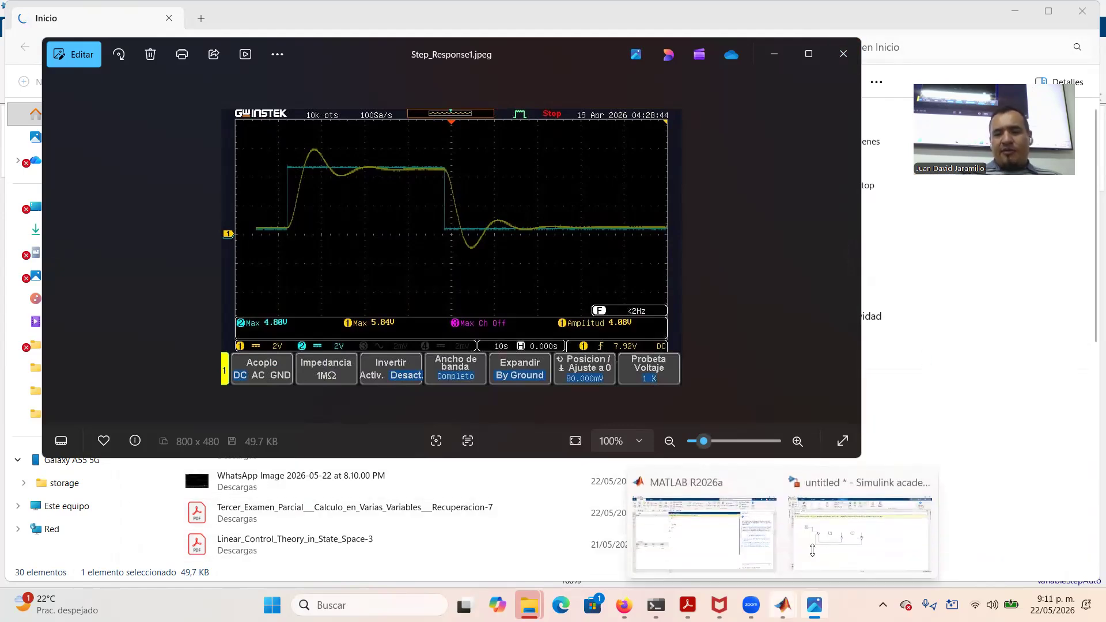
left_click(825, 531)
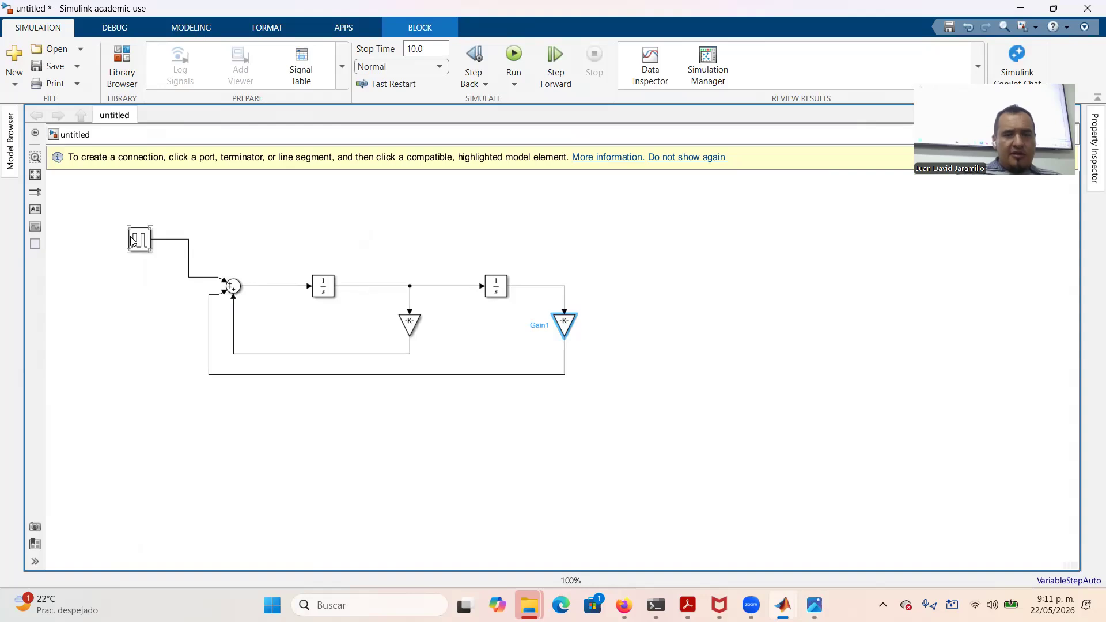
double_click(134, 240)
double_click(206, 364)
type("40")
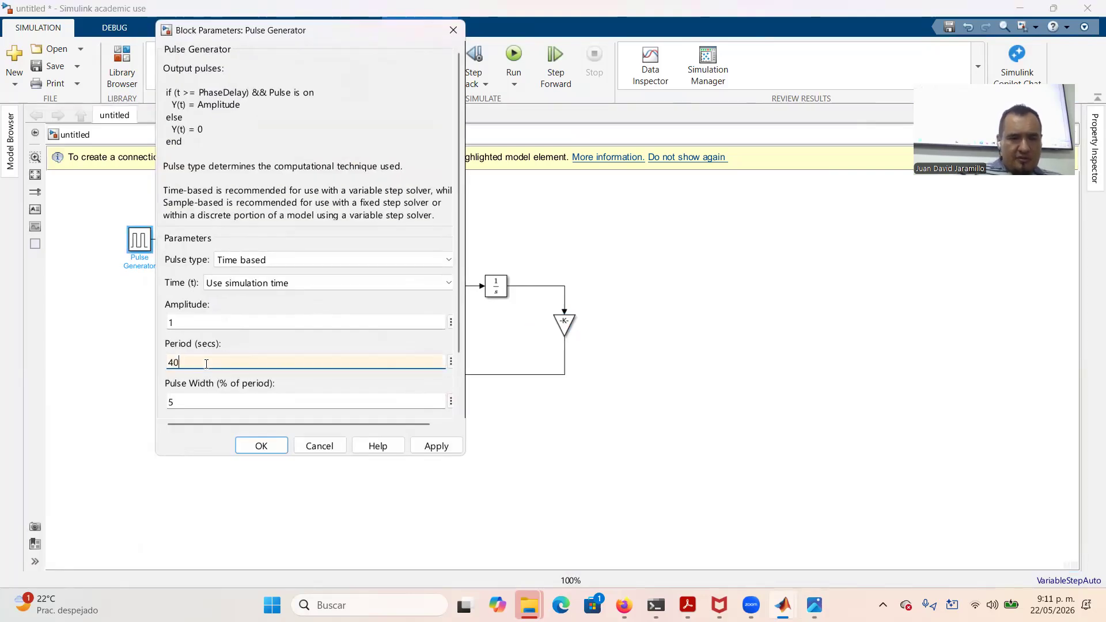
double_click(204, 397)
type("50")
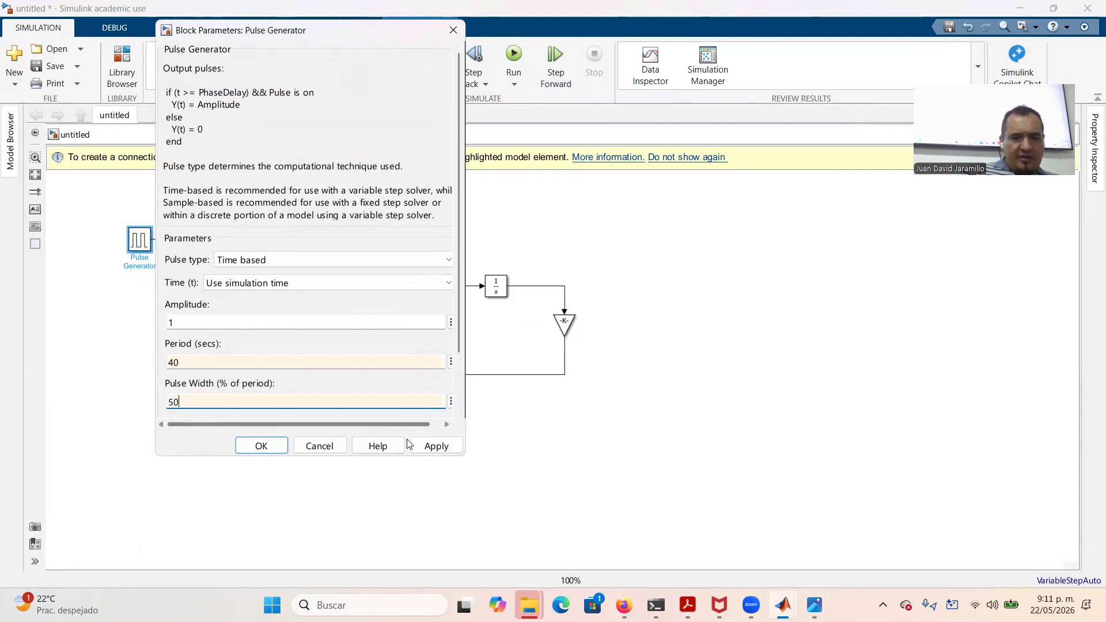
left_click(438, 447)
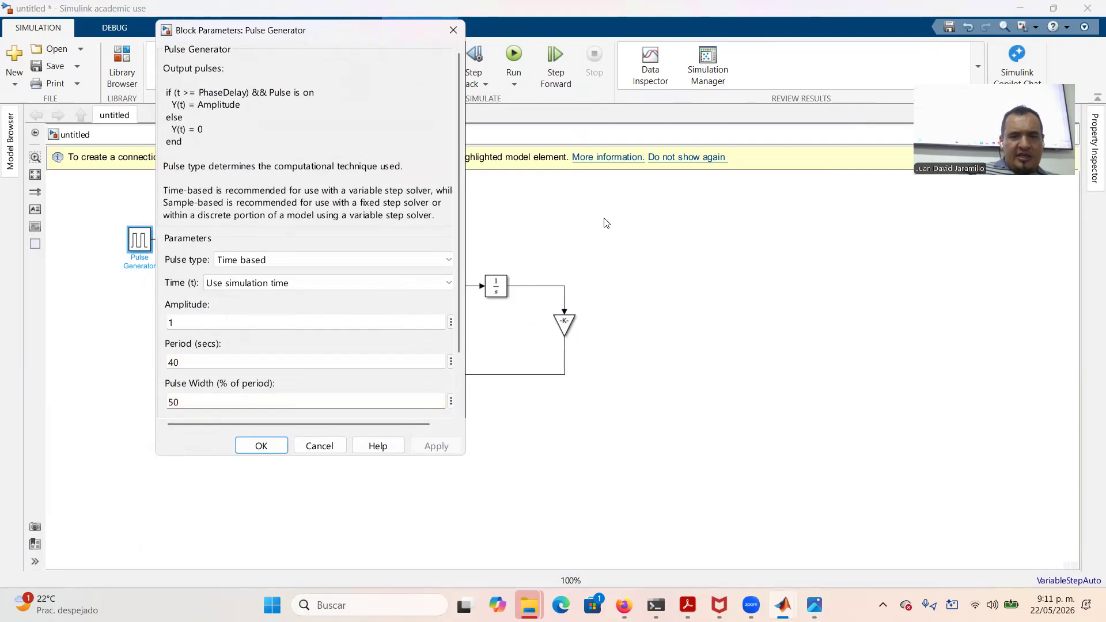
left_click(261, 446)
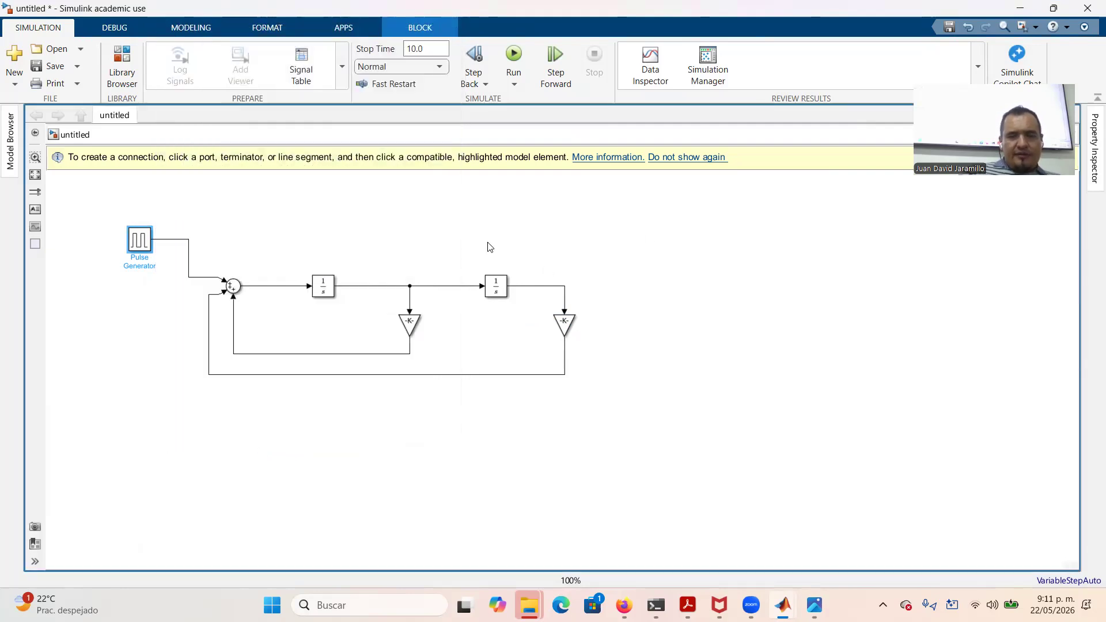
double_click(572, 206)
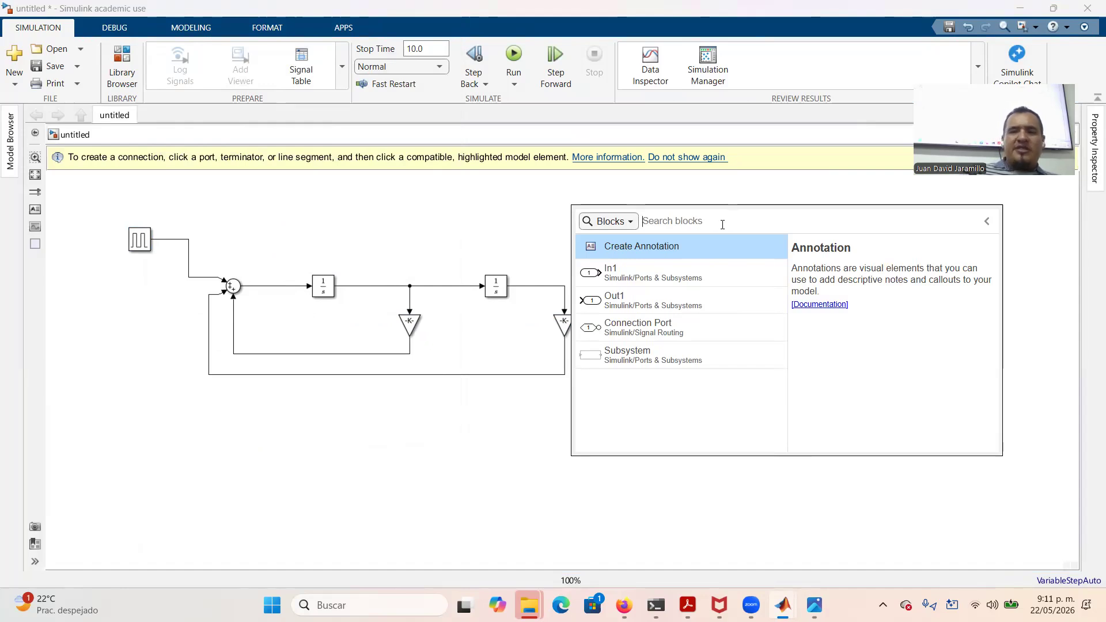
Insert a Scope block and move it to the right of the feedback loop
type("scop")
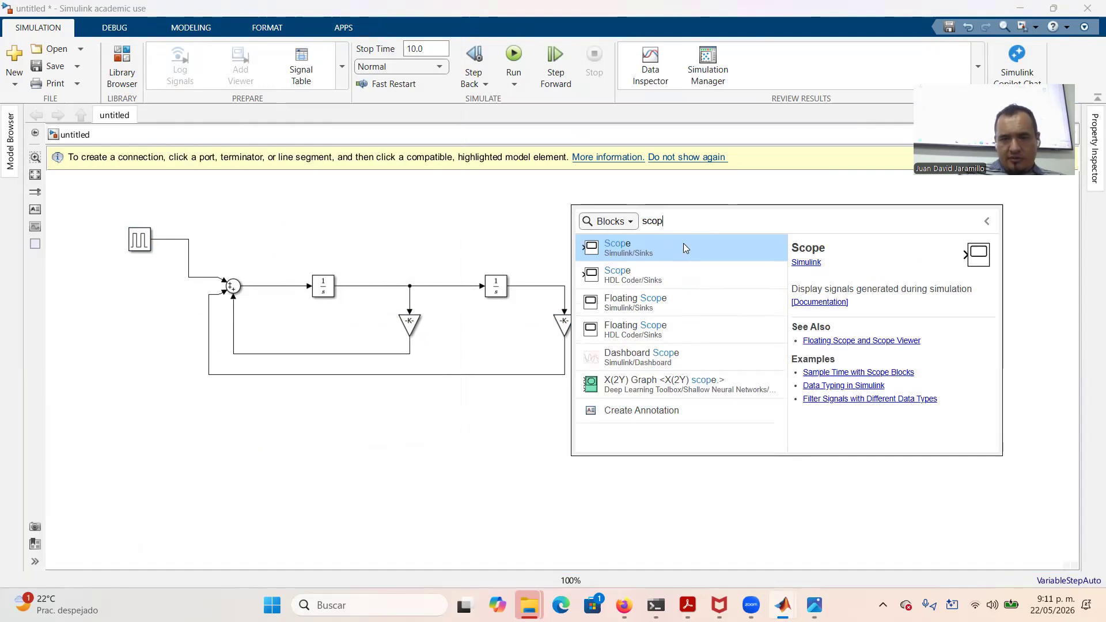
left_click(664, 252)
left_click_drag(571, 208, 673, 313)
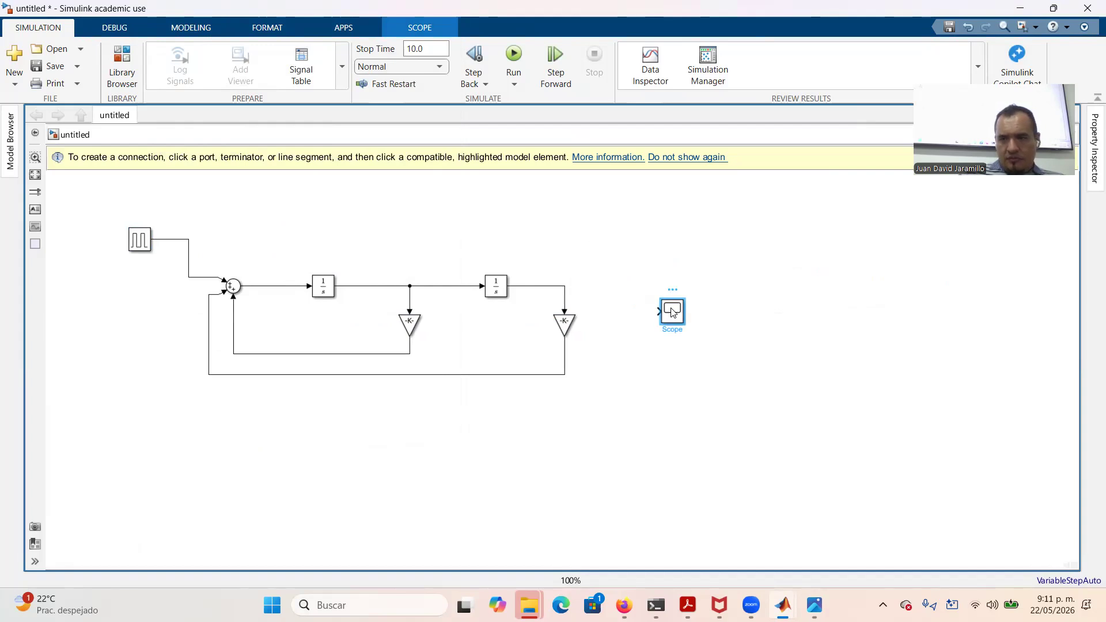
Set the Scope's number of input ports to 2 in the Property Inspector
left_click(1091, 159)
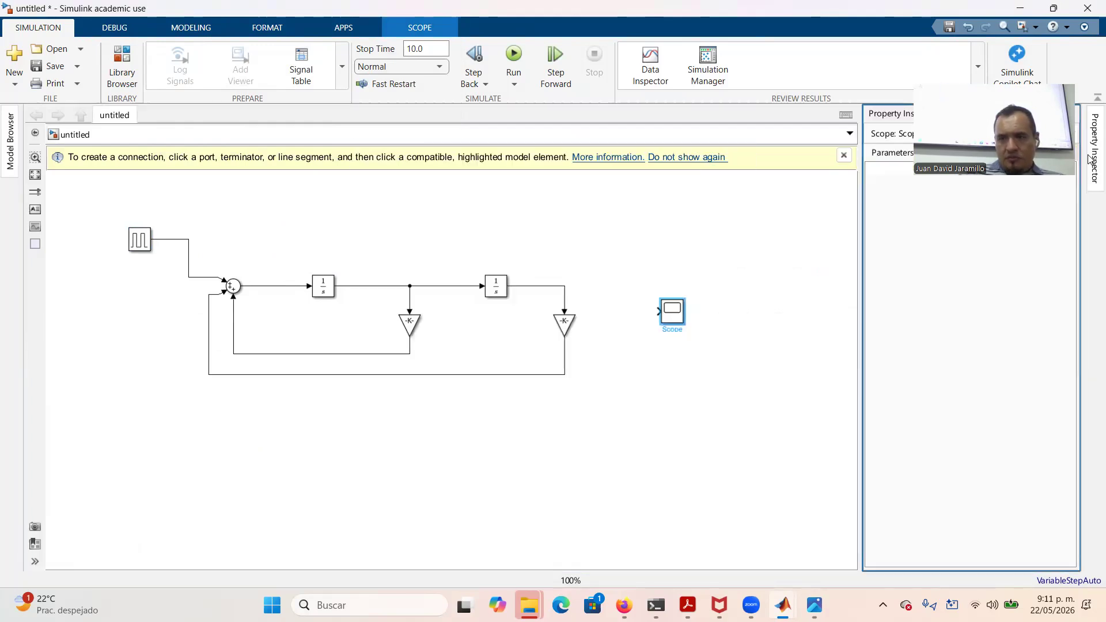
left_click(999, 230)
type("2")
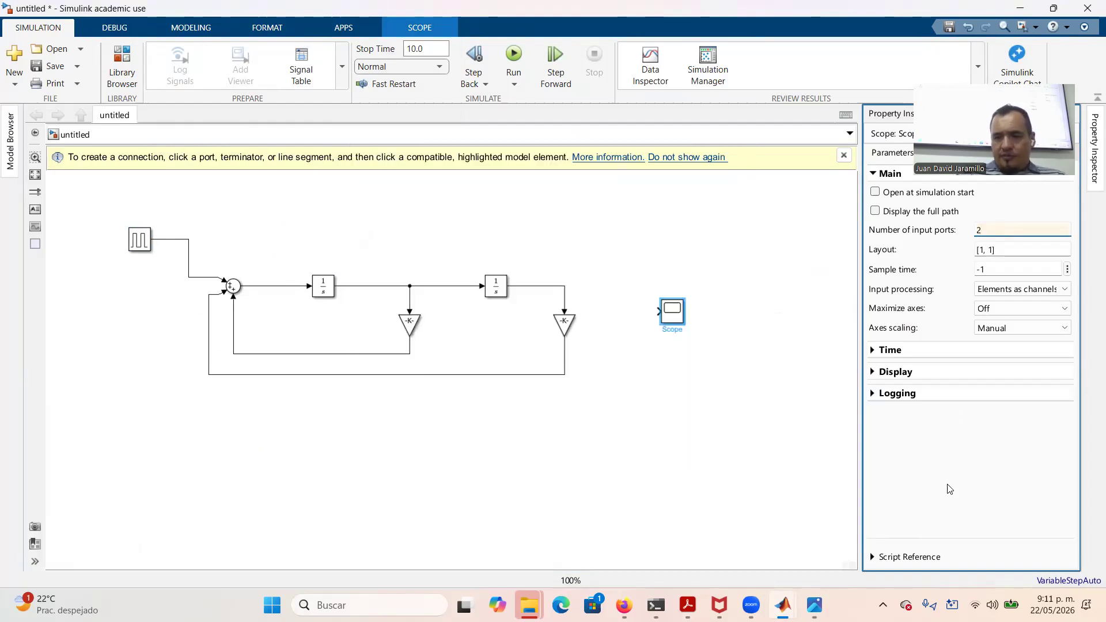
key("Return")
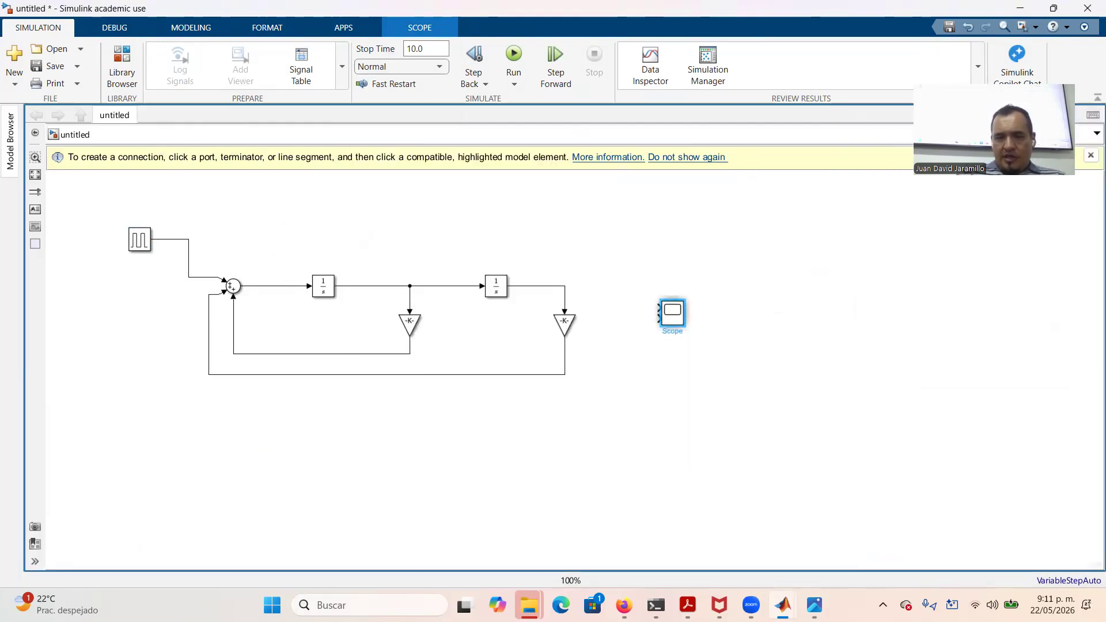
Wire the pulse signal, routed above the diagram, and the system output into the Scope's two inputs
left_click(657, 306)
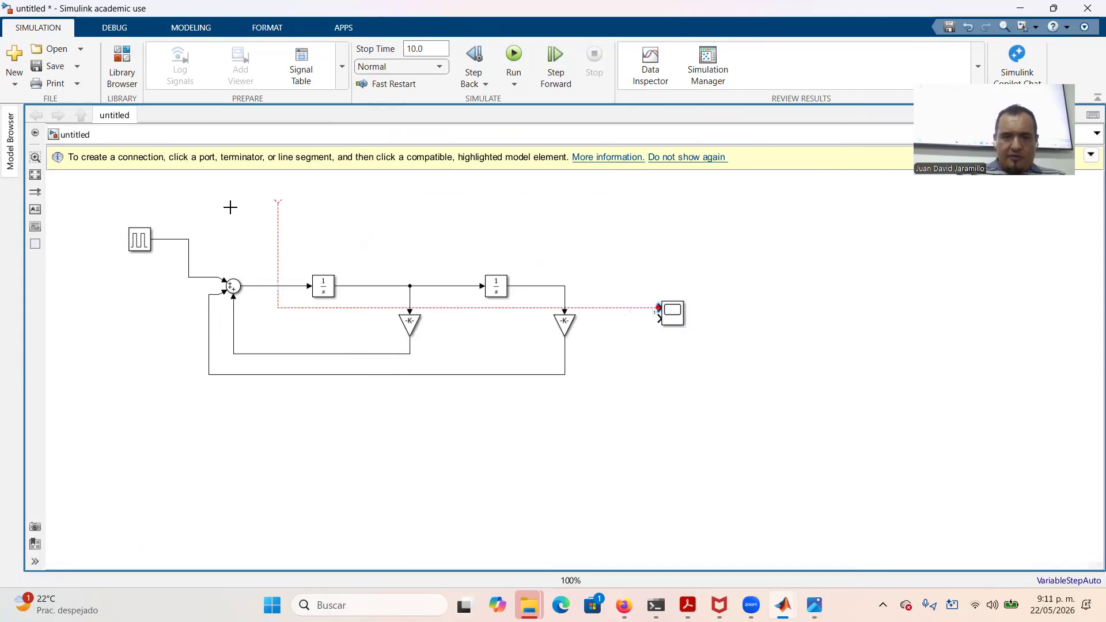
left_click(183, 239)
left_click(264, 271)
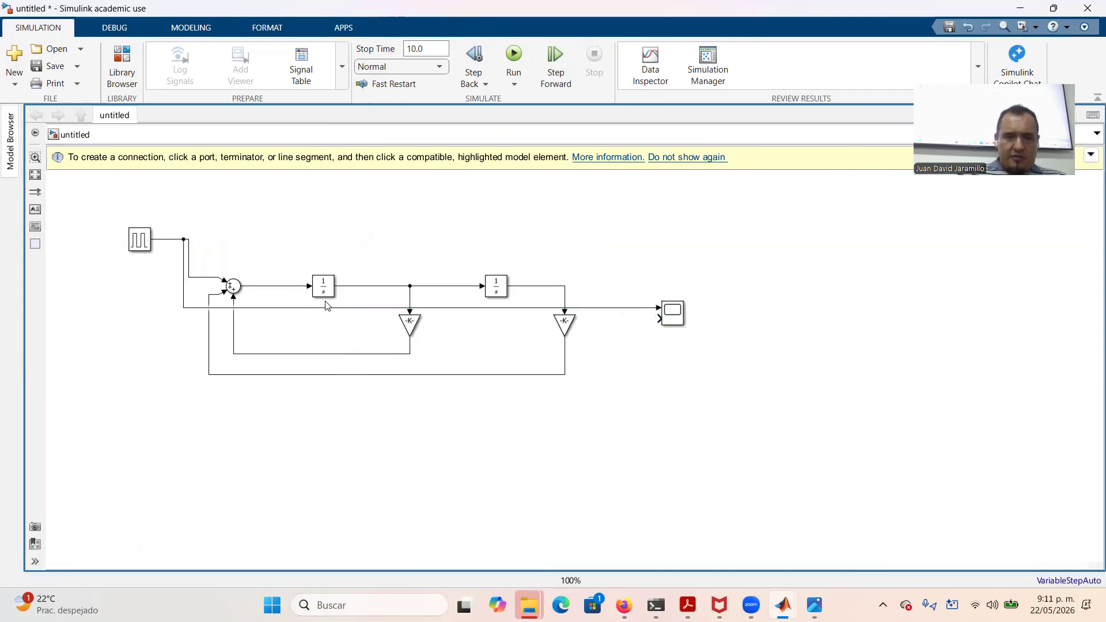
left_click_drag(330, 309, 339, 219)
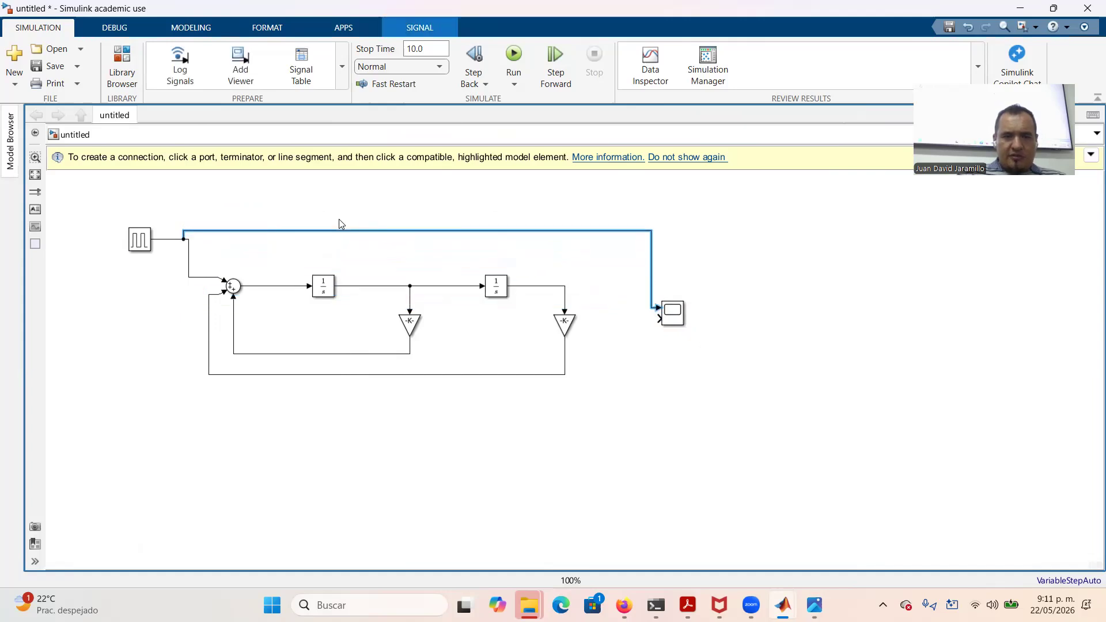
left_click(659, 318)
left_click(565, 293)
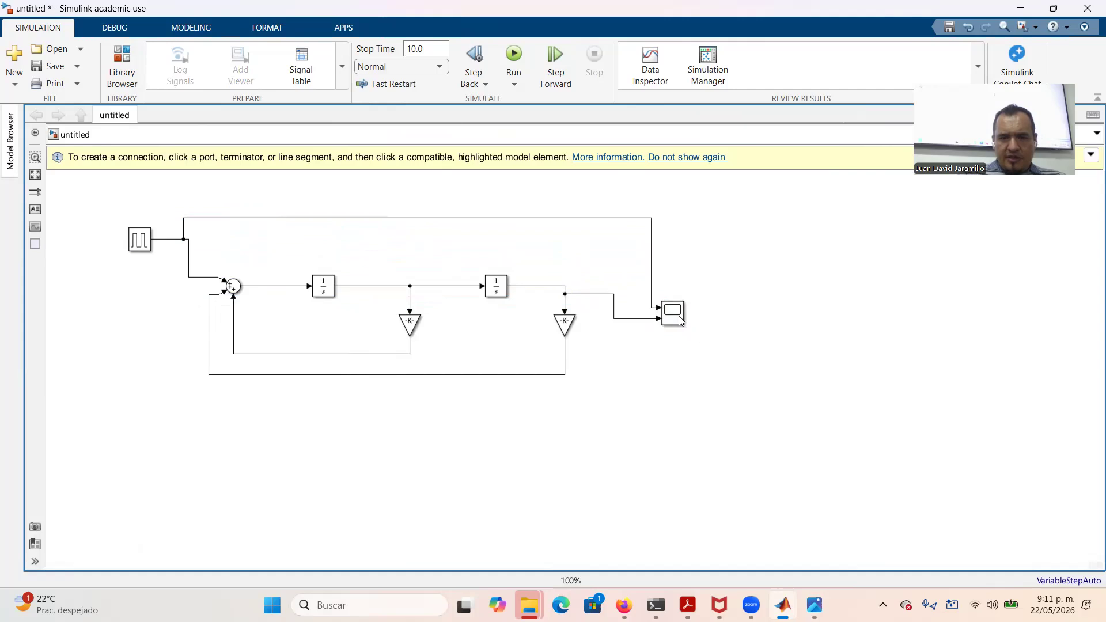
Copy the Scope below and feed the first integrator's output into the copy
left_click(677, 321)
left_click_drag(677, 322, 587, 294)
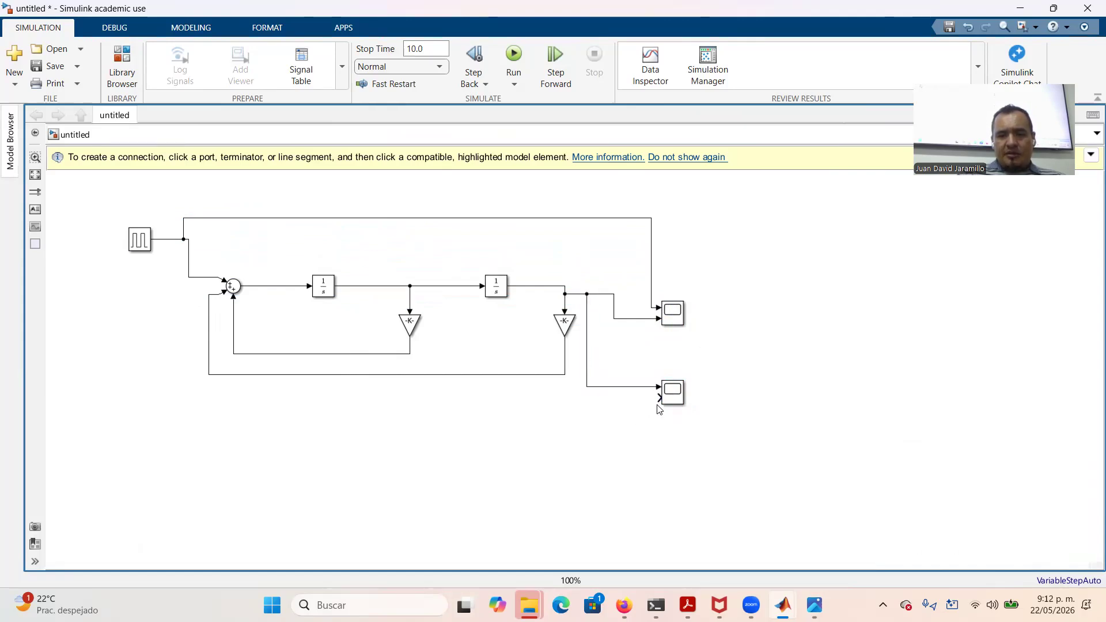
left_click_drag(658, 397, 439, 287)
Set the stop time to 100 and run the simulation
left_click(417, 50)
double_click(424, 48)
type("100")
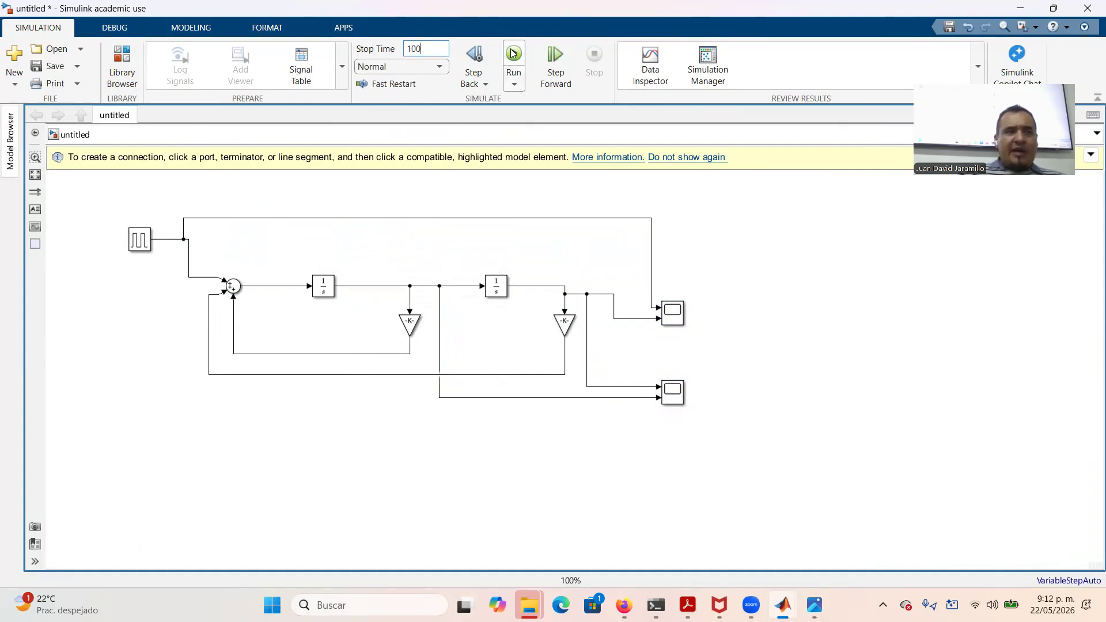
left_click(512, 53)
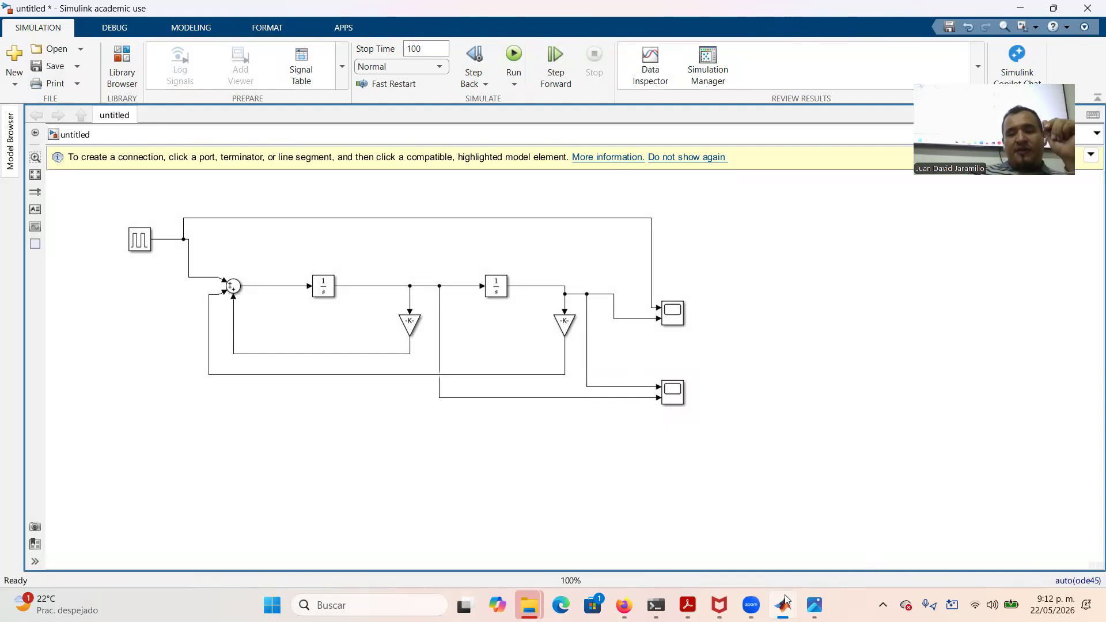
Open the first Scope's plot of the simulation results
mouse_move(751, 605)
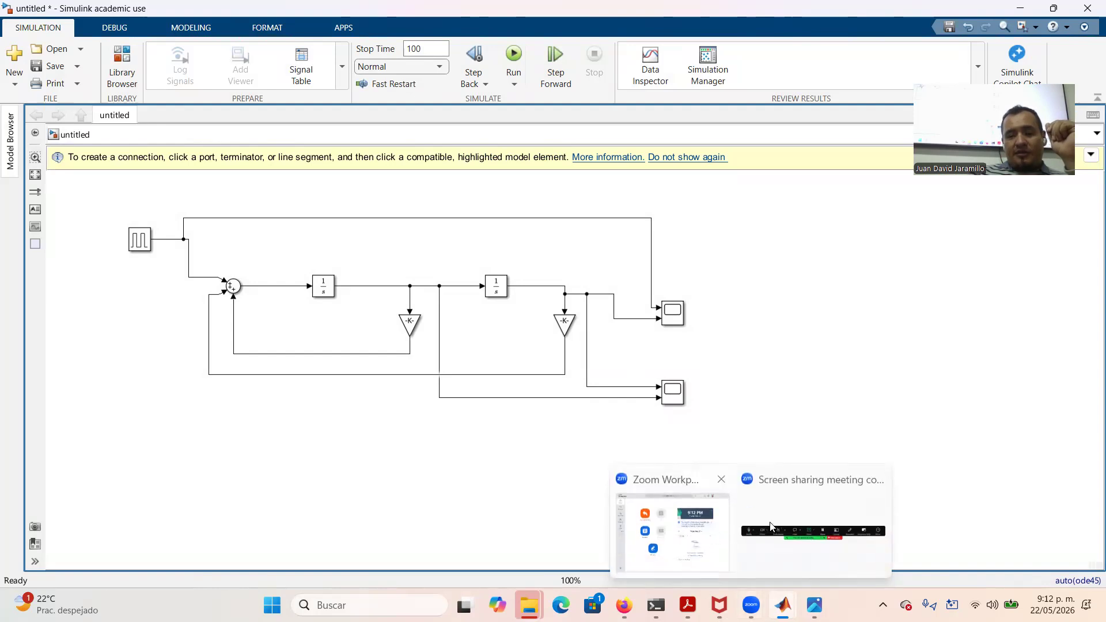
left_click(788, 502)
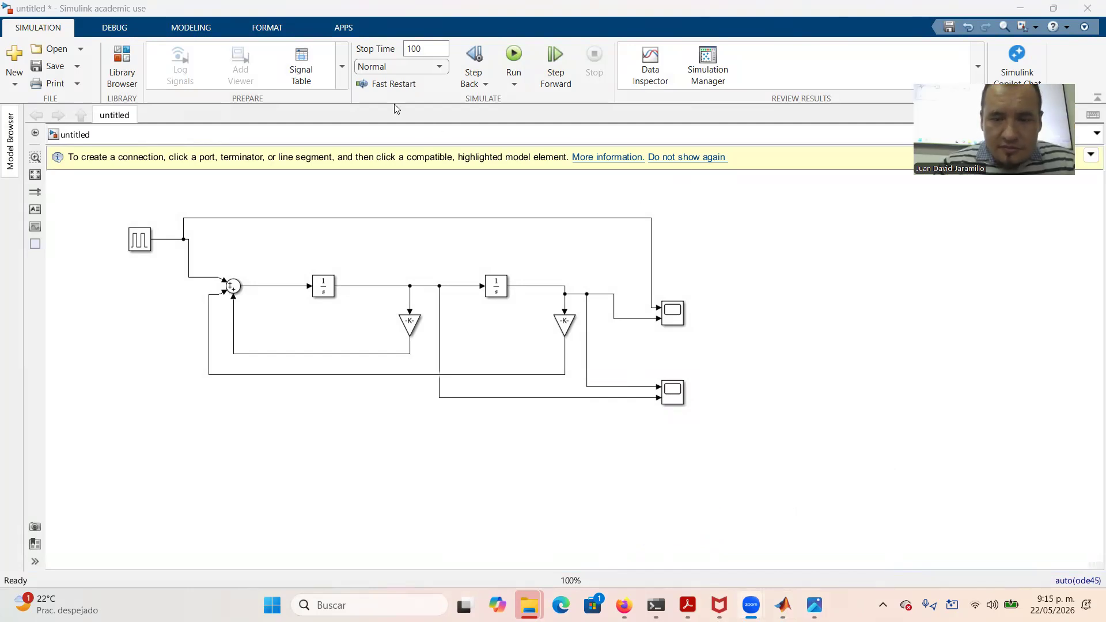
double_click(672, 313)
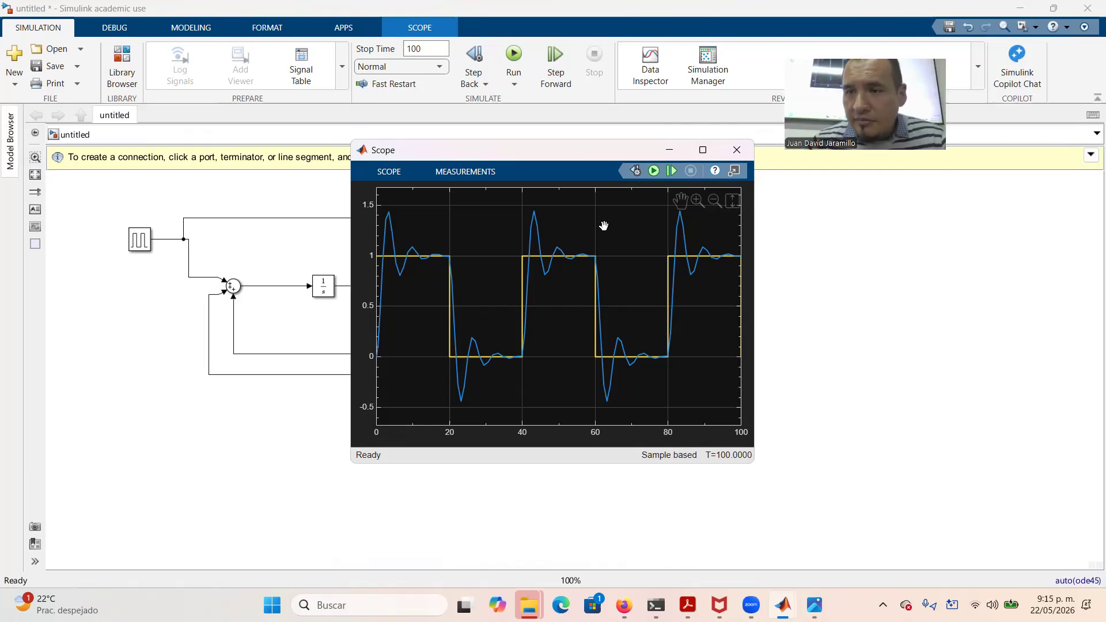
Reopen the upper Scope's plot window from the diagram and expand its SCOPE toolstrip
left_click(1090, 165)
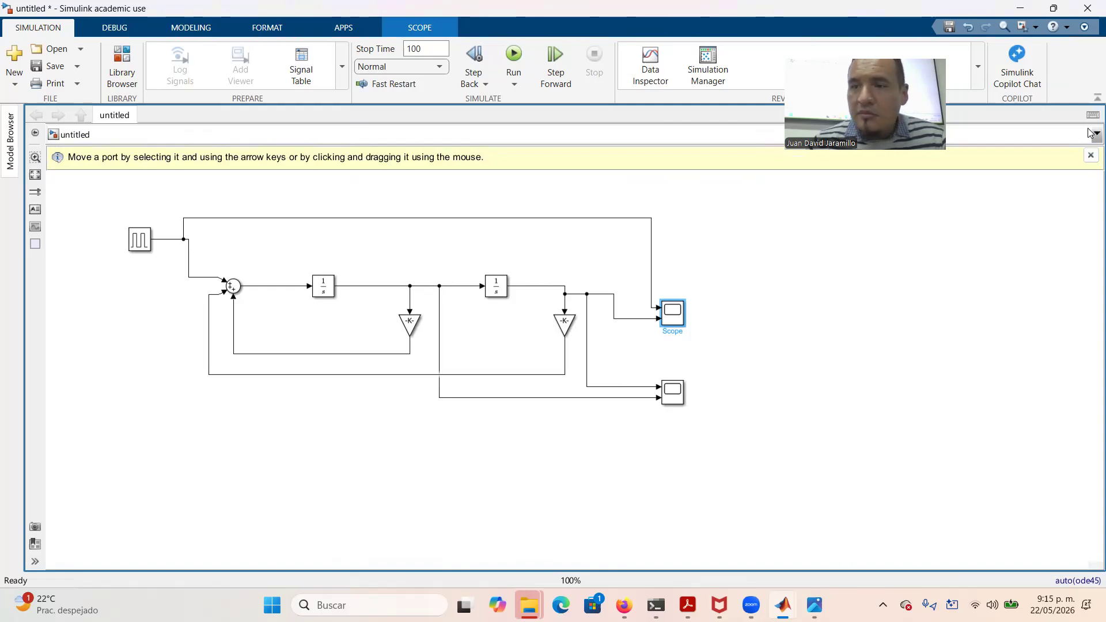
double_click(673, 320)
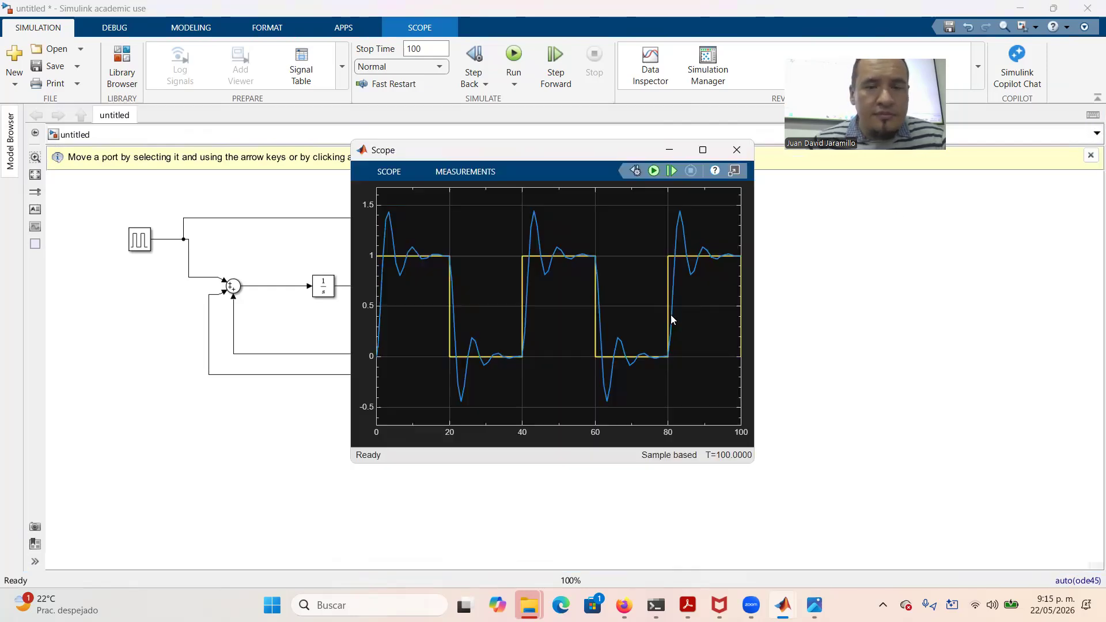
left_click(391, 172)
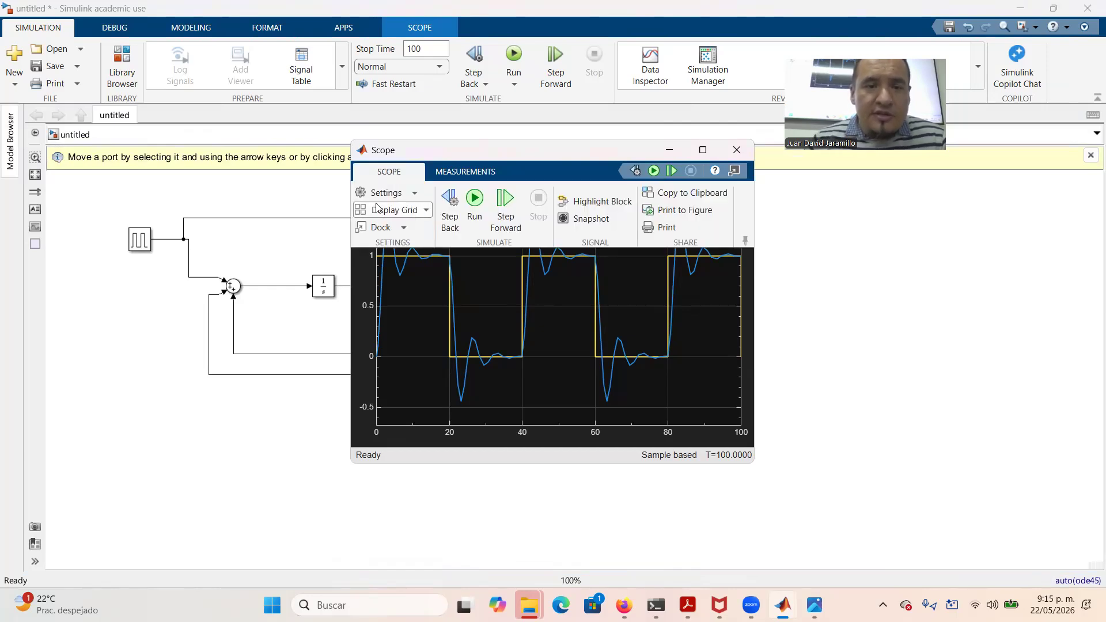
Set the scope's Time sample time to 0.0001 and rerun the simulation
left_click(414, 194)
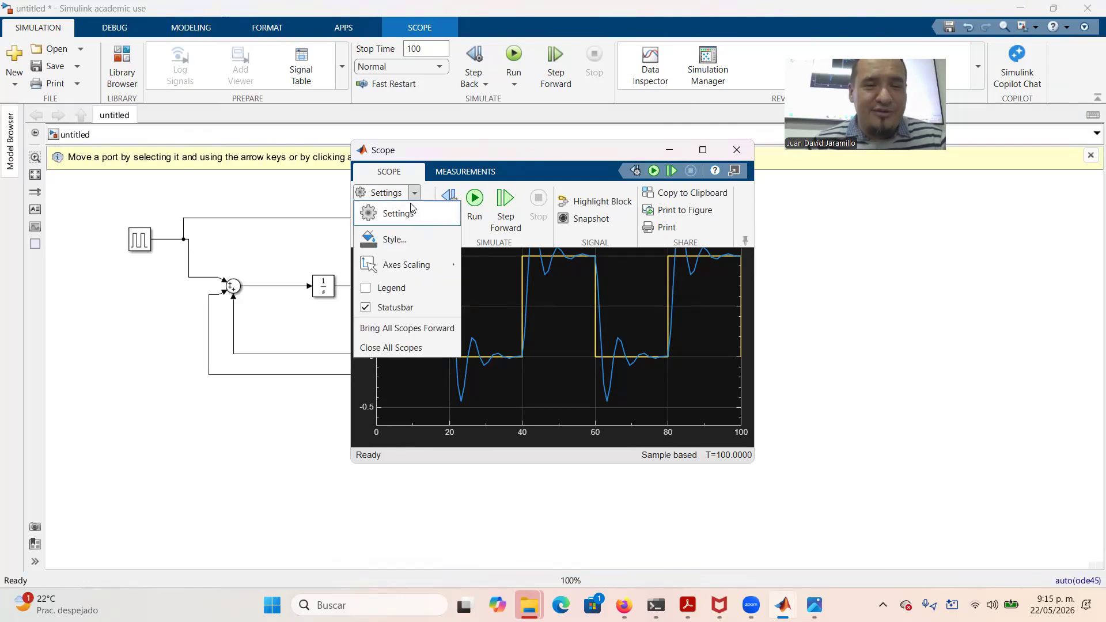
left_click(414, 223)
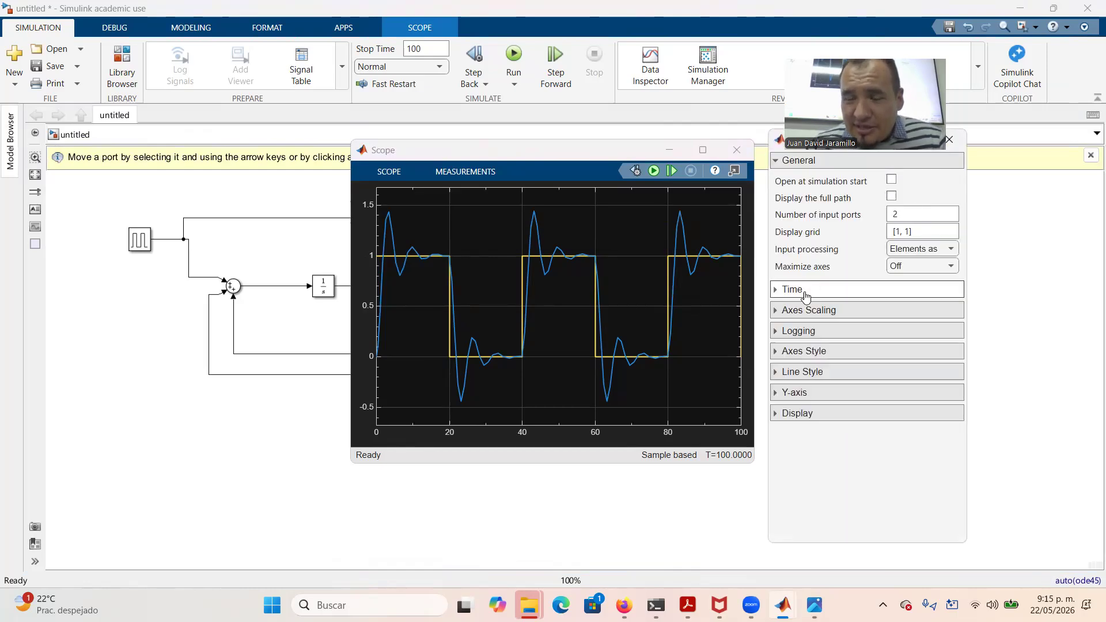
left_click(806, 296)
double_click(905, 311)
key("ctrl+a")
type("0.0001")
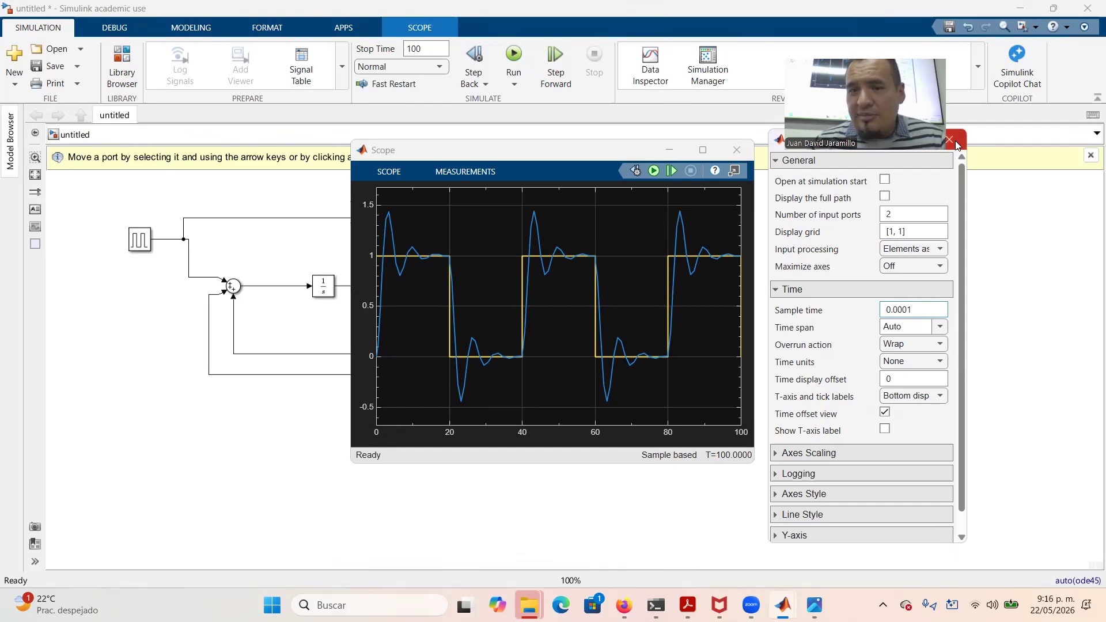
left_click(955, 140)
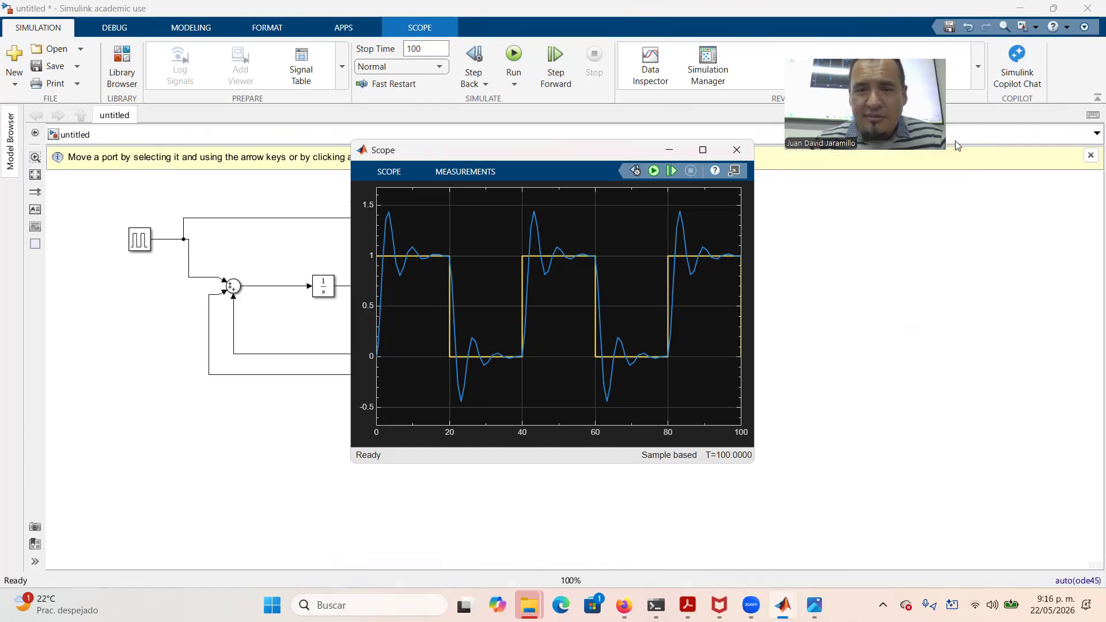
left_click(517, 75)
left_click(517, 75)
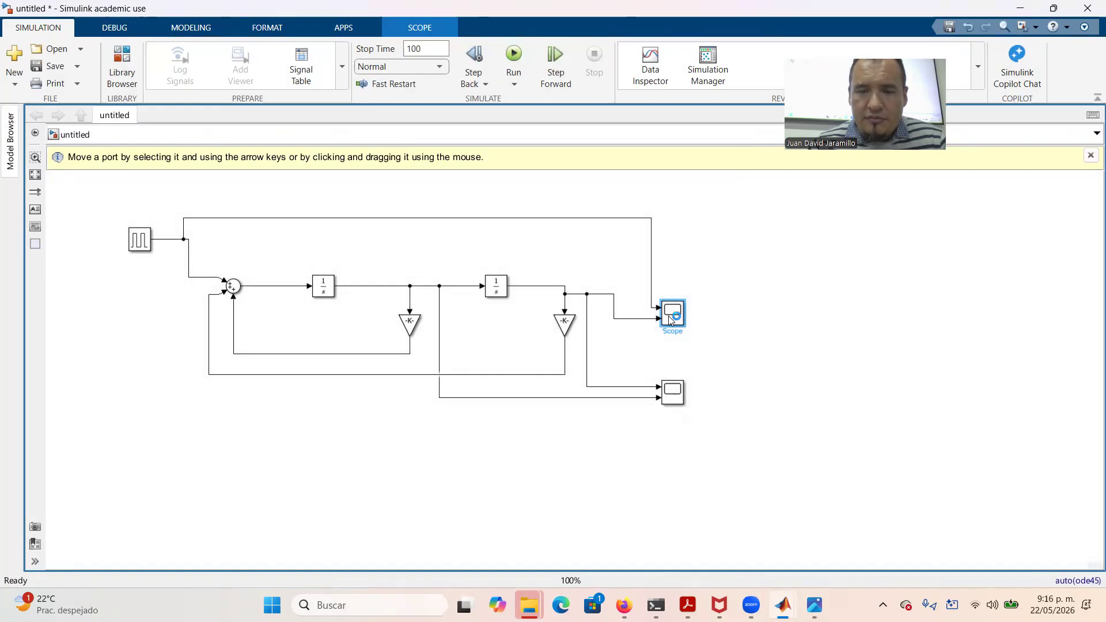
Open both Scope plots and widen each window to show the signals
double_click(669, 317)
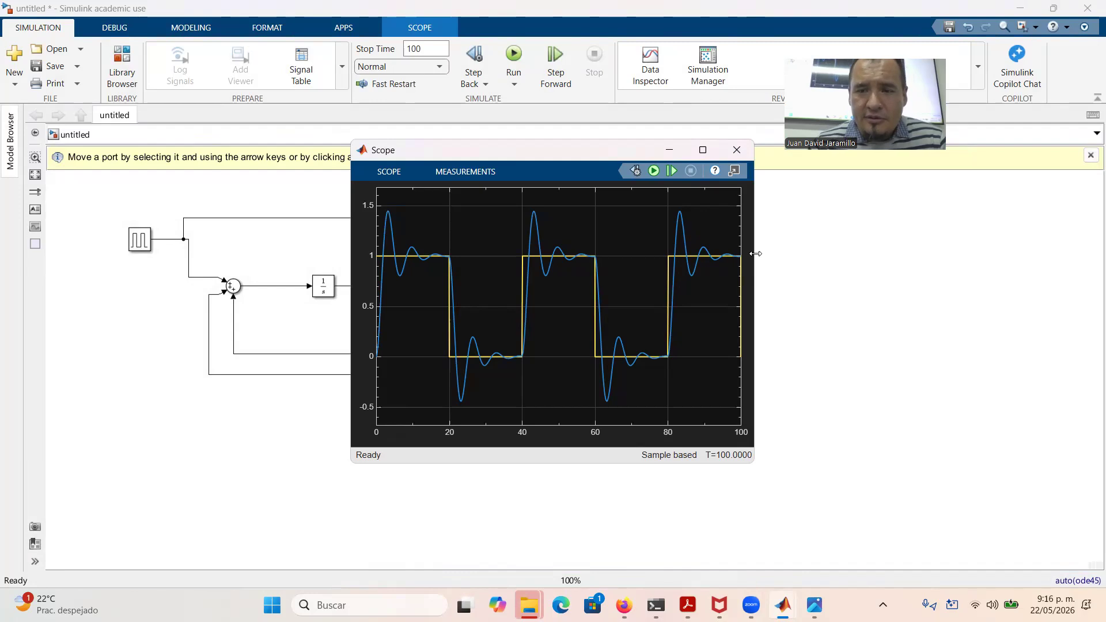
left_click_drag(756, 253, 917, 253)
left_click(793, 514)
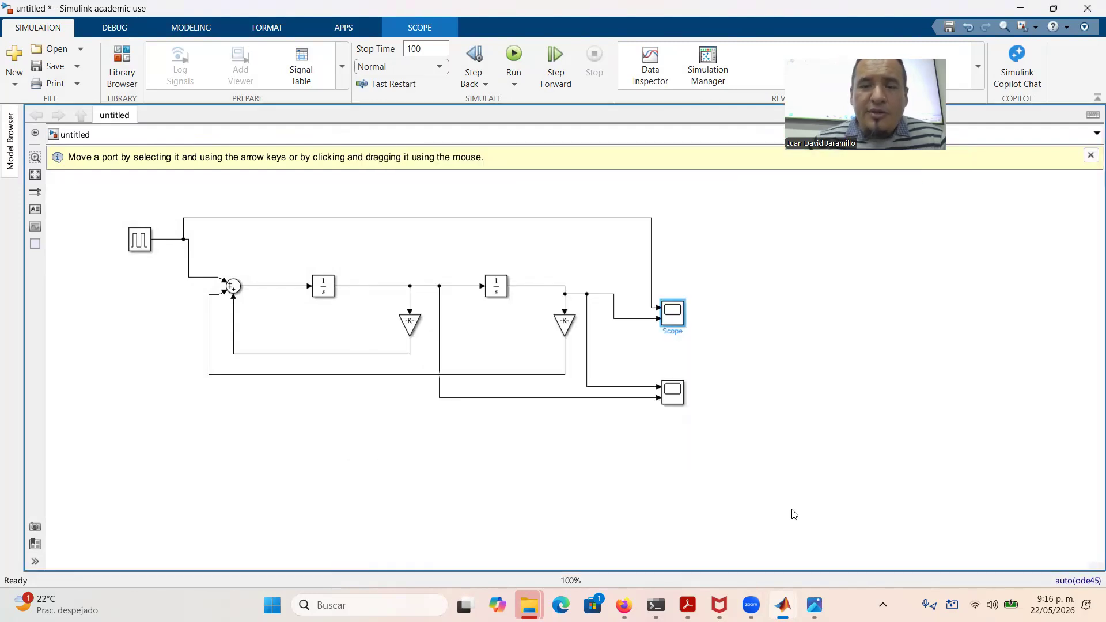
double_click(680, 402)
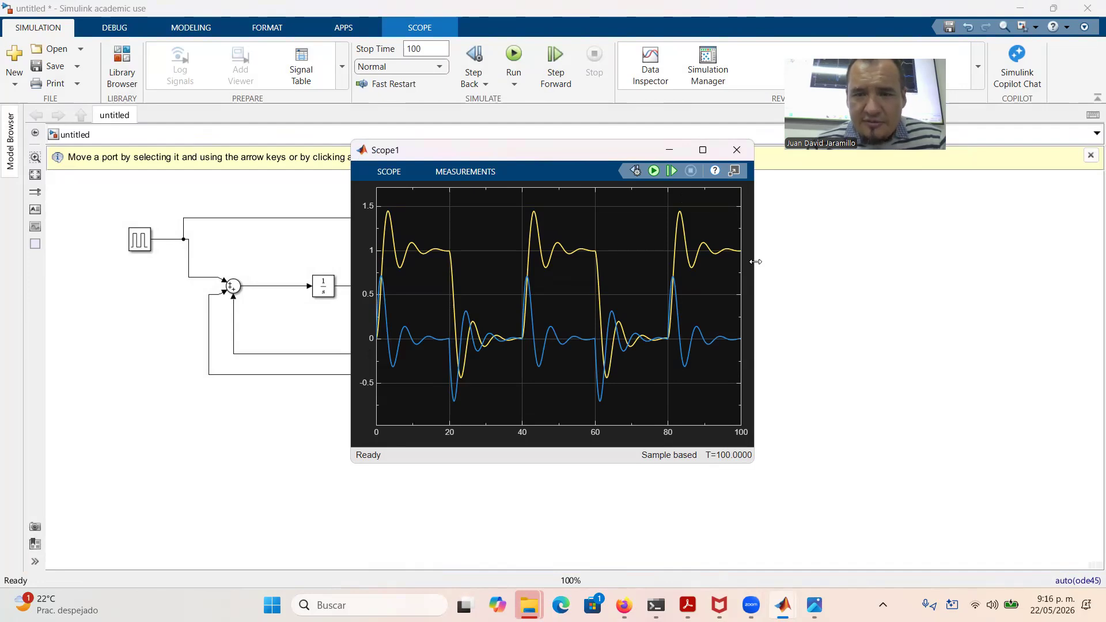
left_click_drag(755, 262, 934, 263)
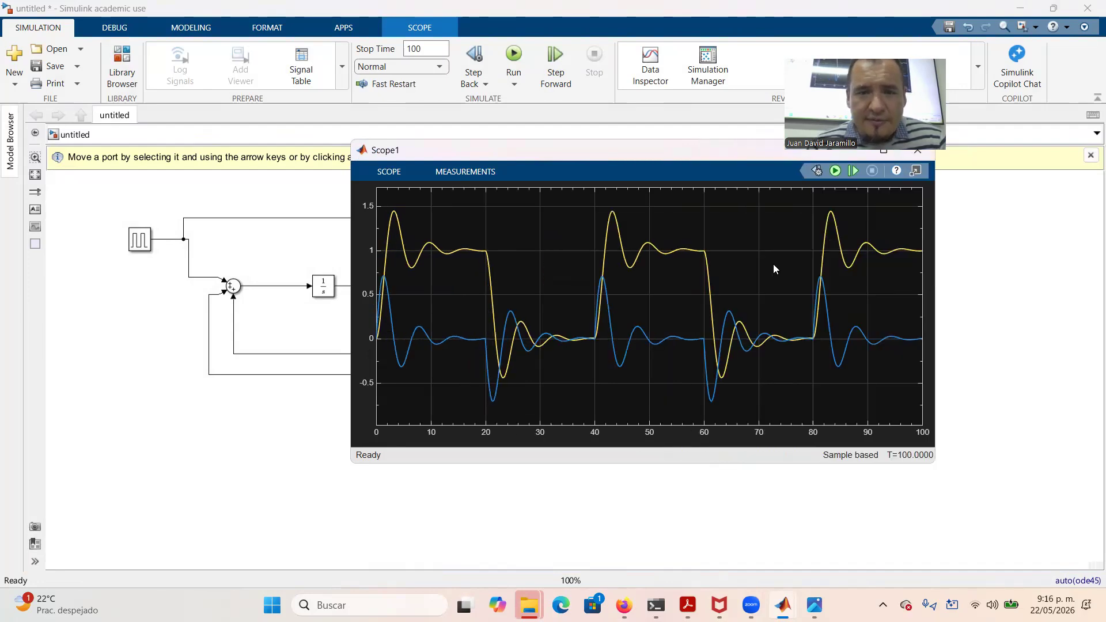
Print the Scope1 display and then the Scope display each to a separate MATLAB figure
right_click(652, 234)
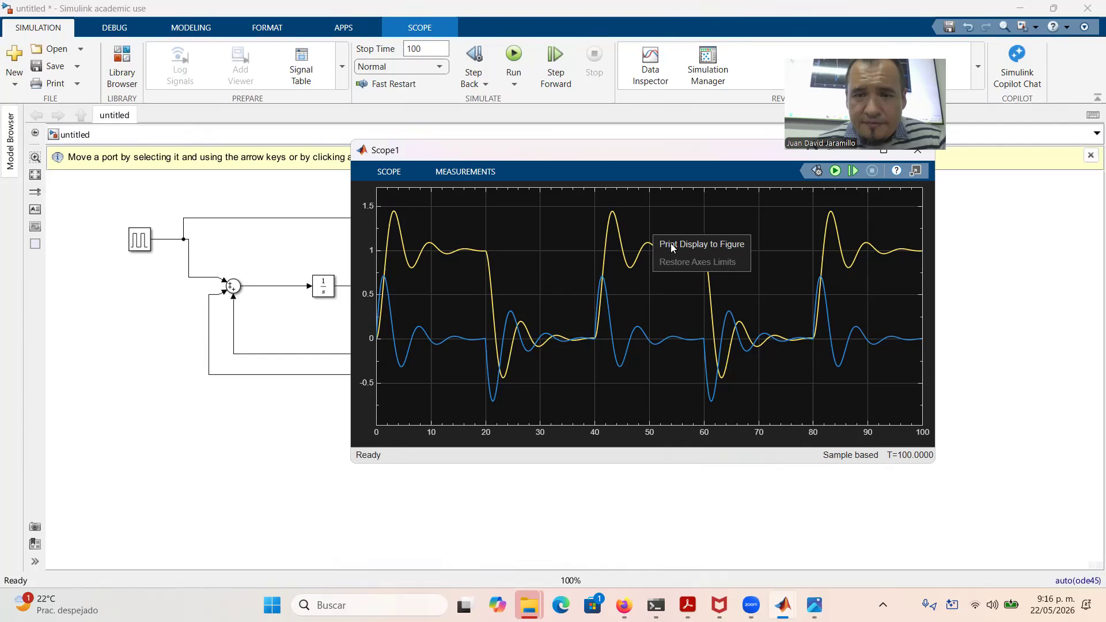
left_click(685, 248)
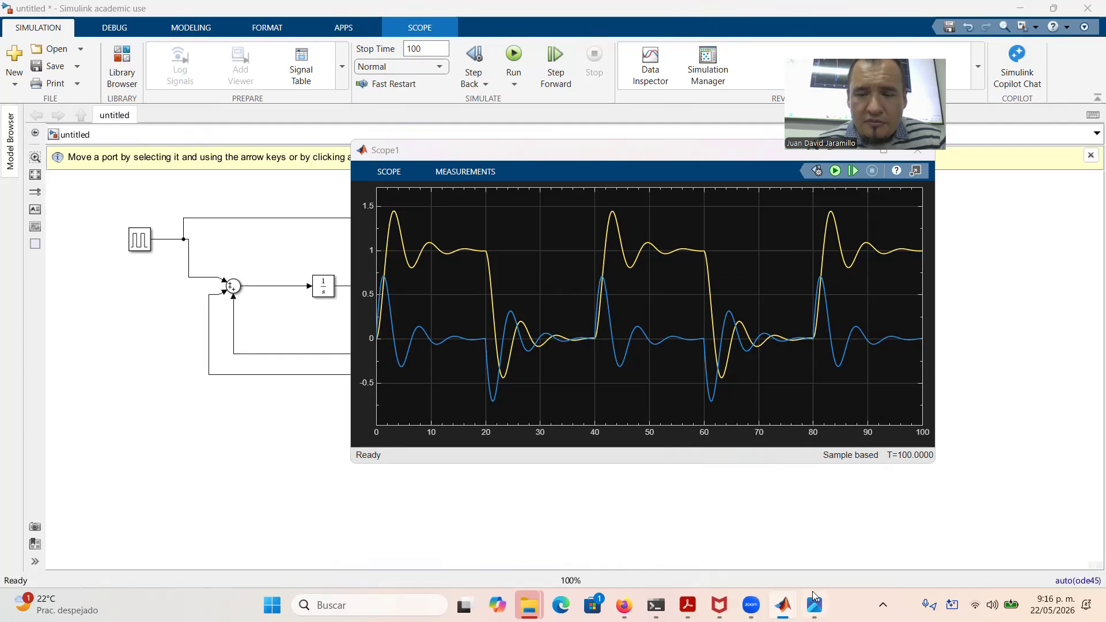
mouse_move(785, 603)
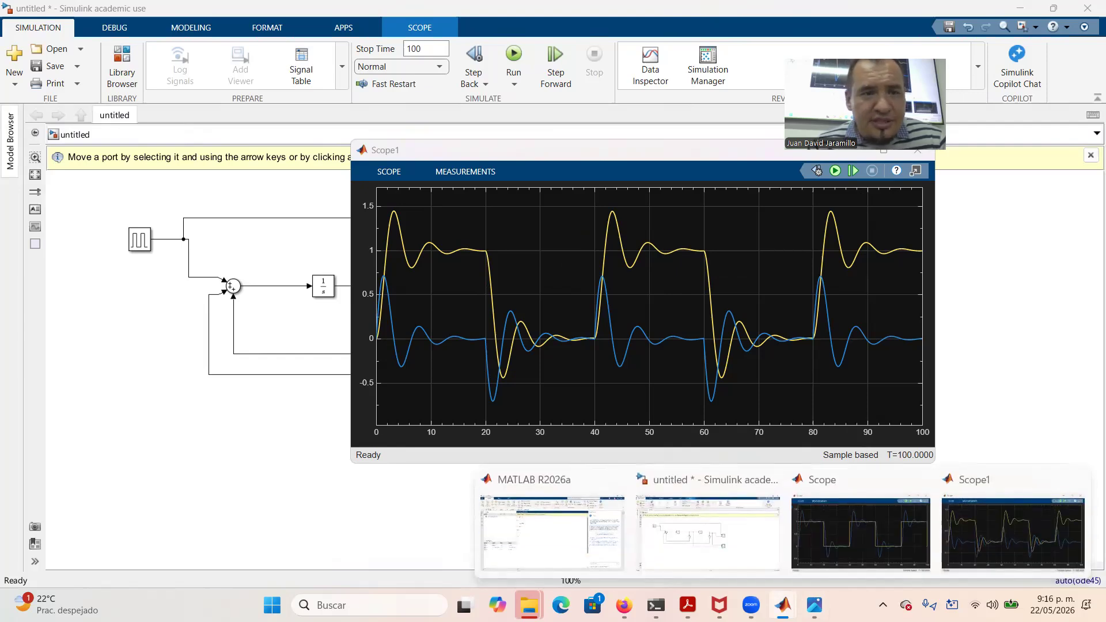
left_click(878, 530)
right_click(533, 275)
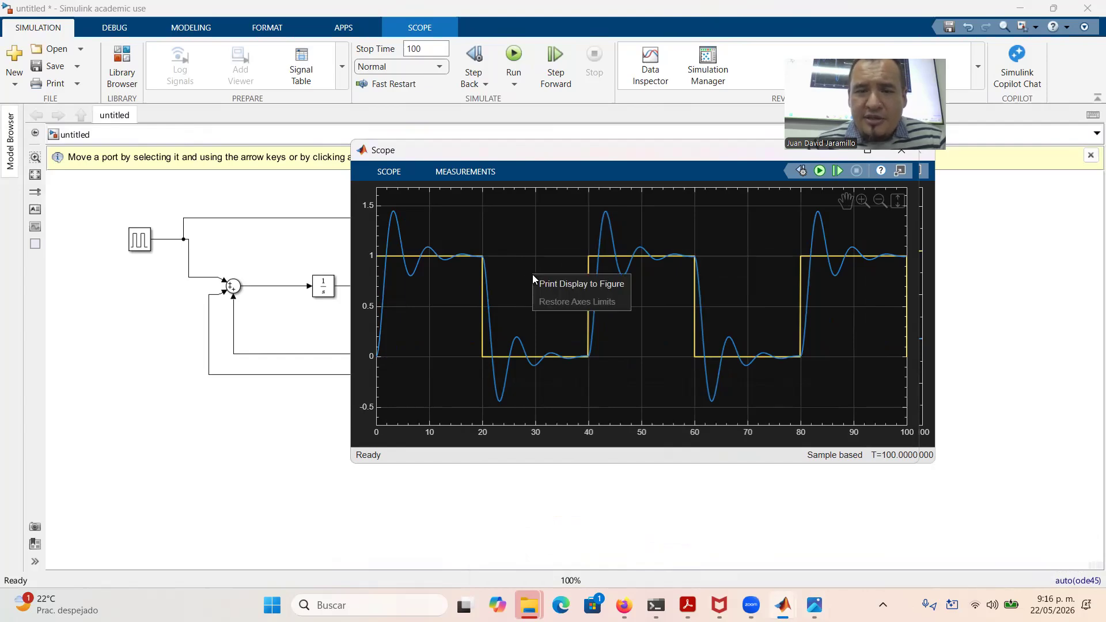
left_click(544, 285)
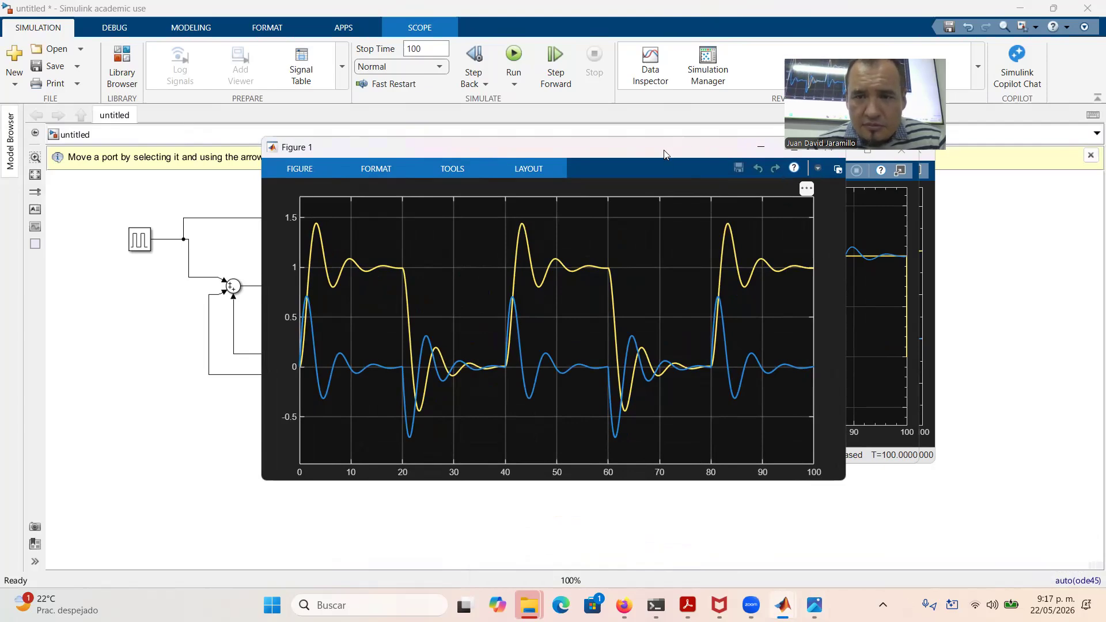
Save Figure 1 as a PDF named state_variables in the Descargas folder
left_click_drag(663, 150, 602, 183)
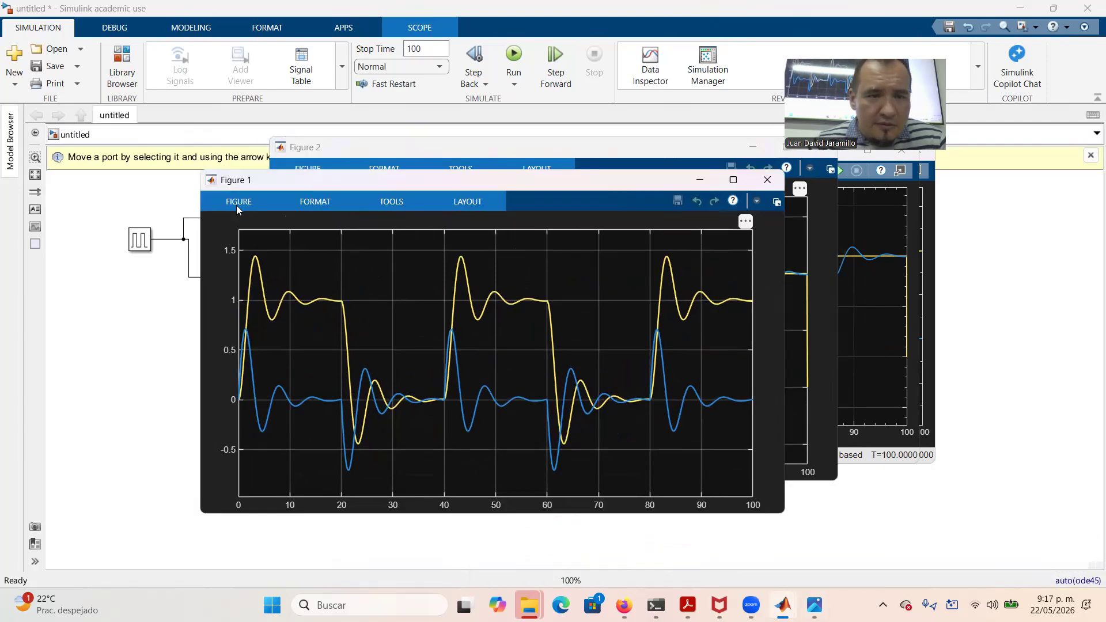
left_click(237, 203)
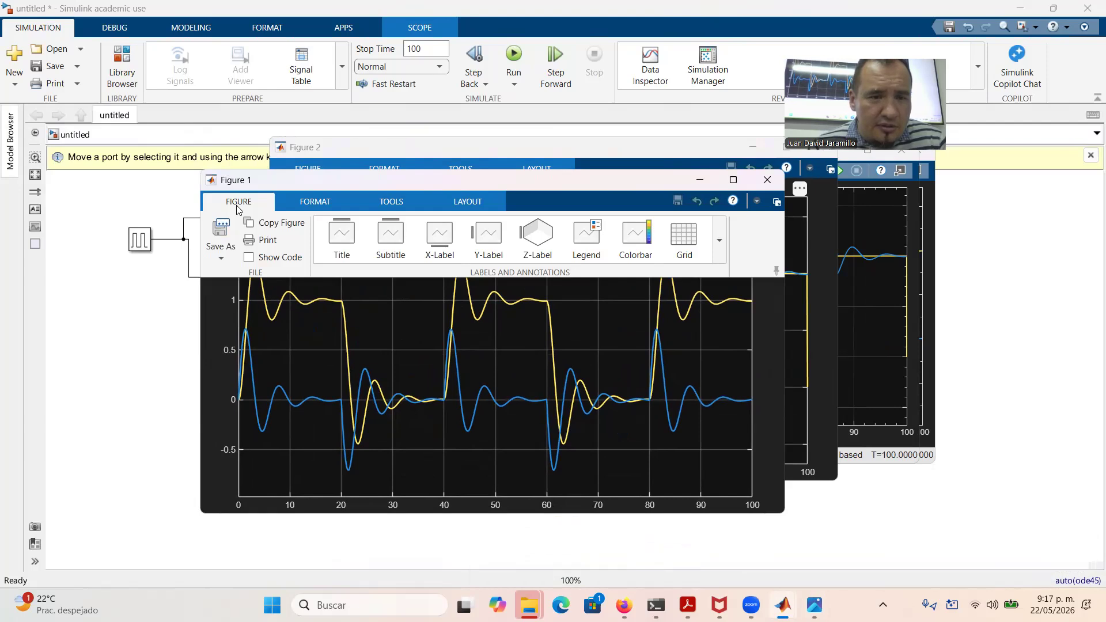
left_click(223, 237)
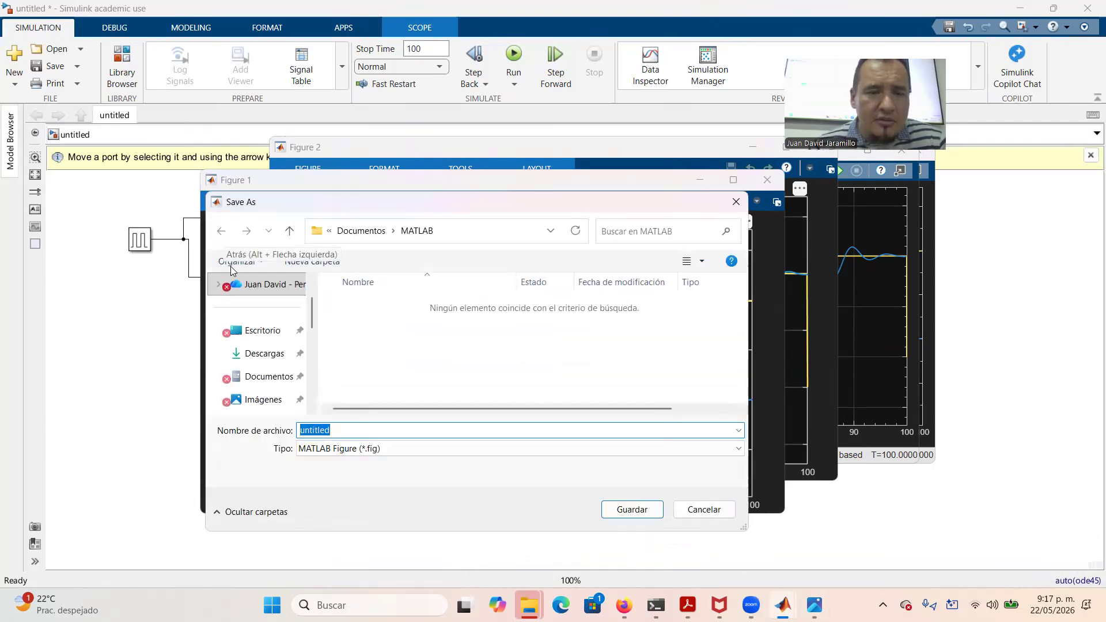
left_click(272, 357)
left_click(383, 450)
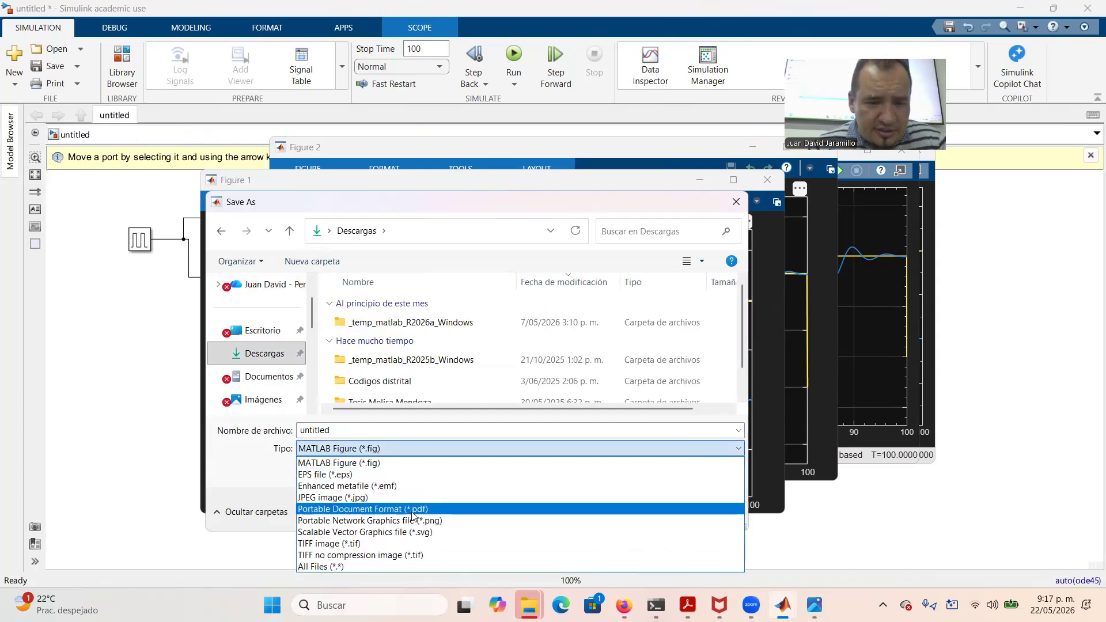
left_click(447, 510)
left_click(352, 431)
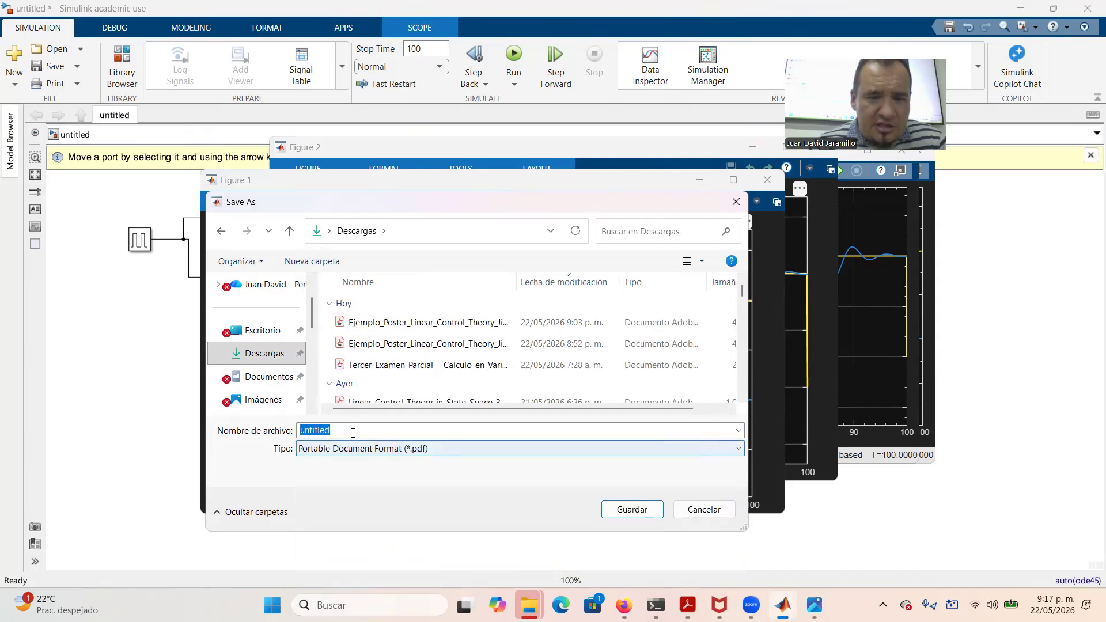
left_click(351, 430)
double_click(352, 430)
type("state_")
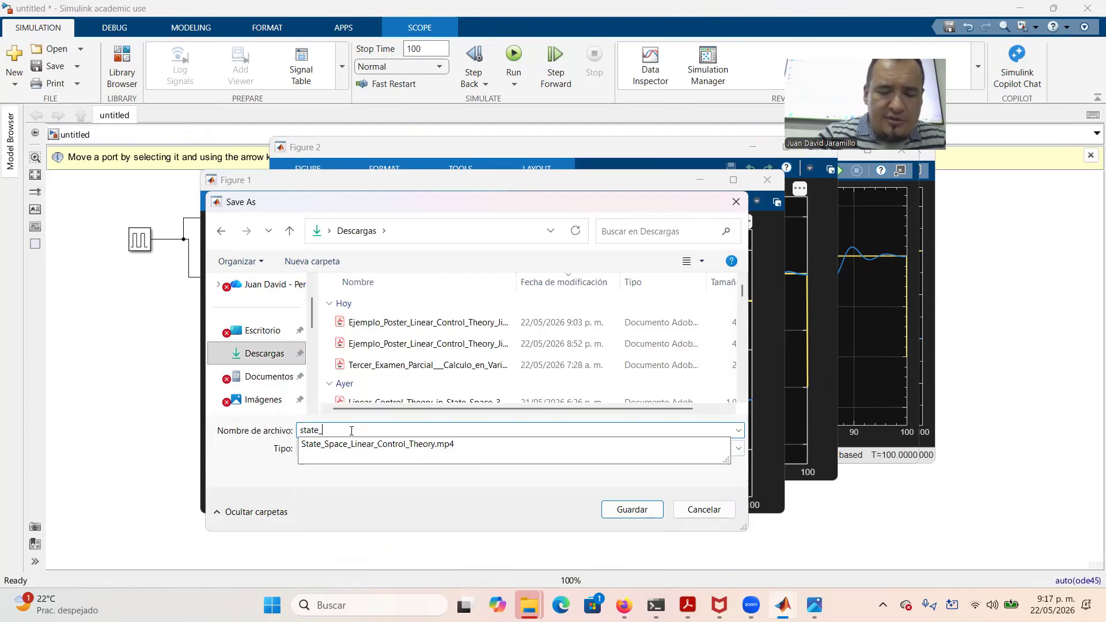
type("variables")
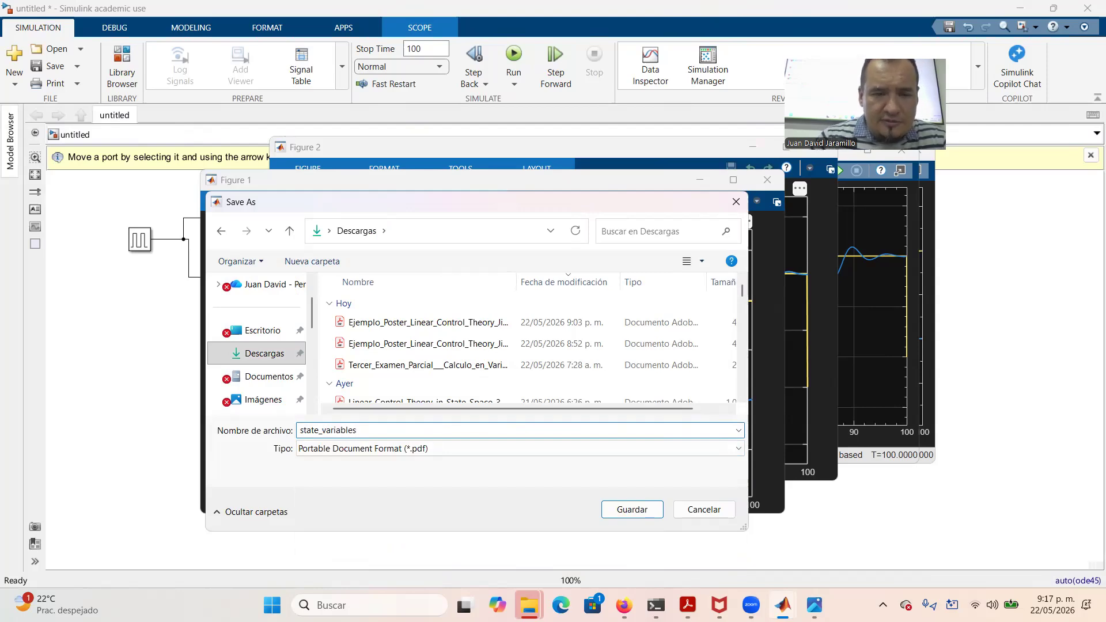
key("Return")
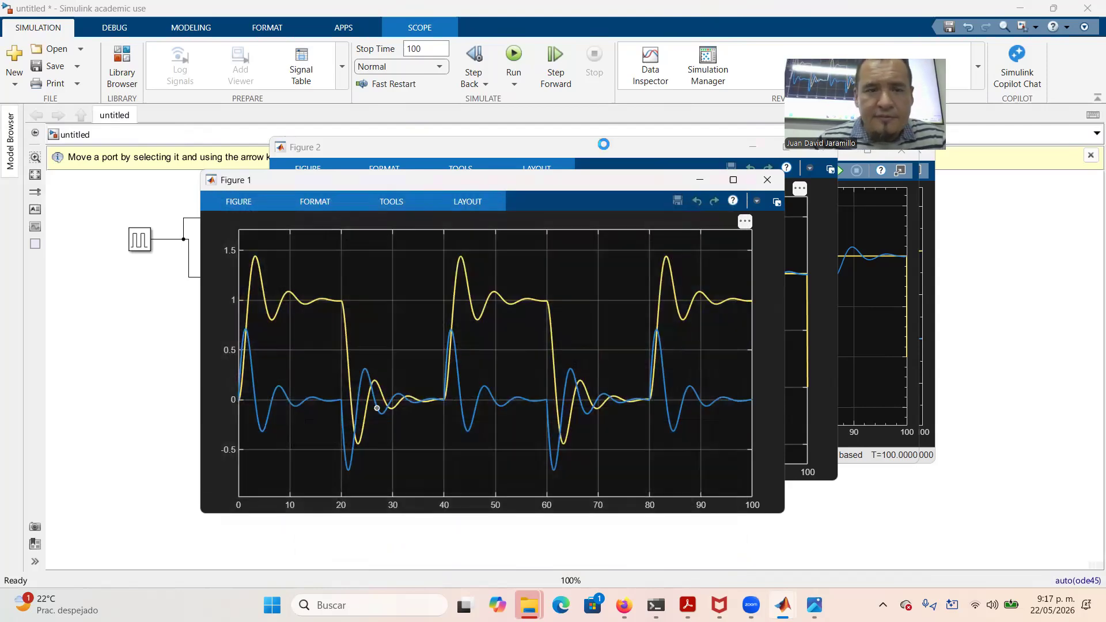
Save Figure 2 as a PDF named Response_Input in Descargas, then close Figure 2
left_click(603, 145)
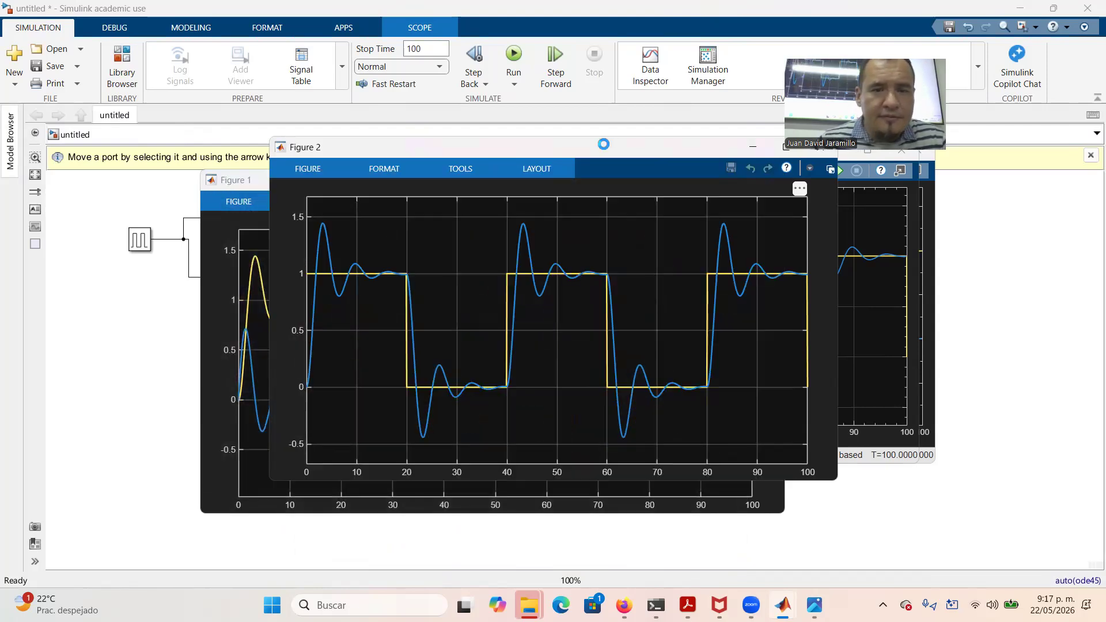
left_click(306, 173)
left_click(291, 203)
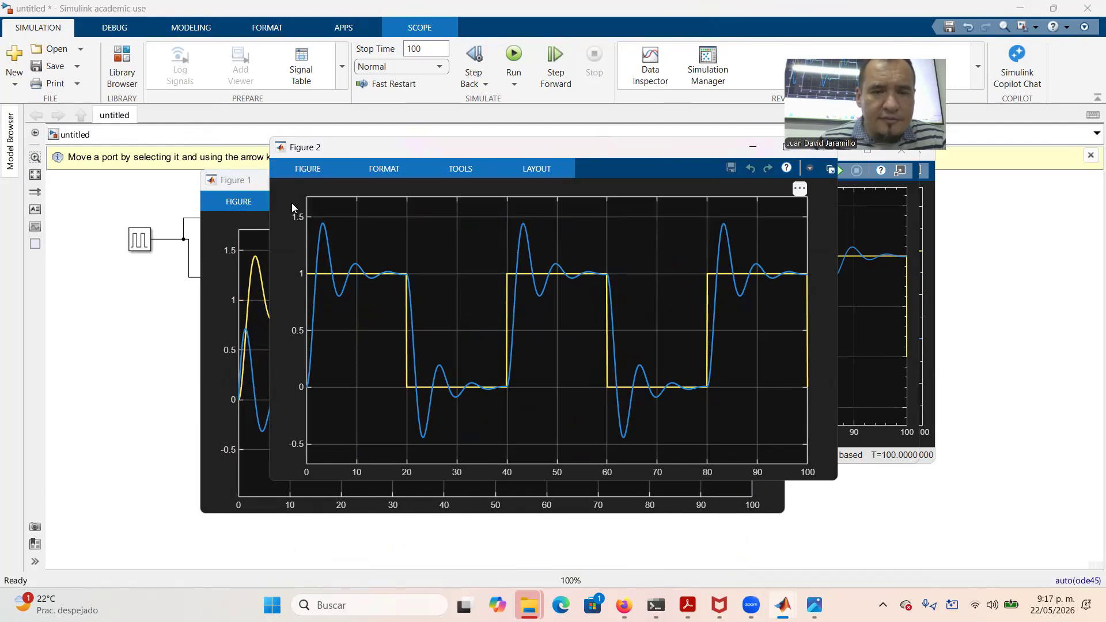
left_click(456, 416)
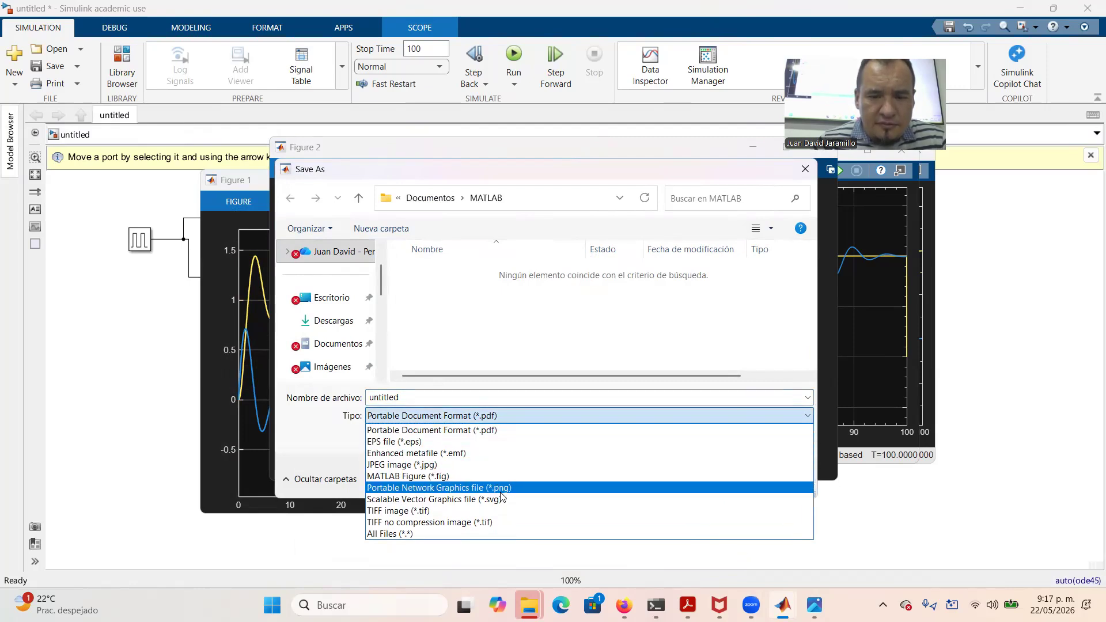
left_click(477, 433)
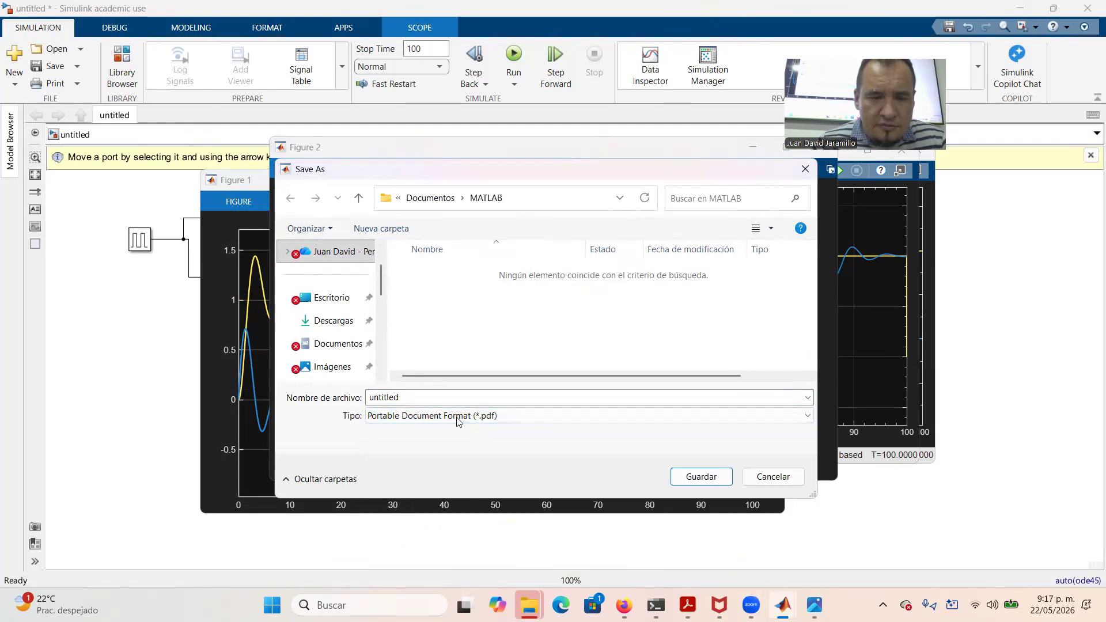
left_click(343, 320)
double_click(414, 397)
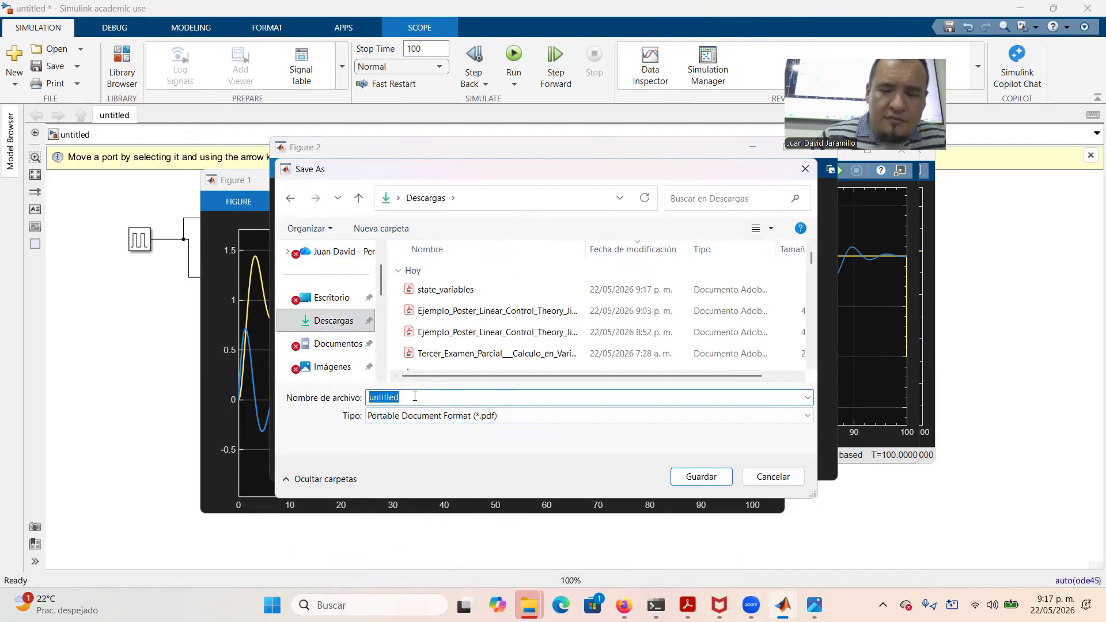
type("Res")
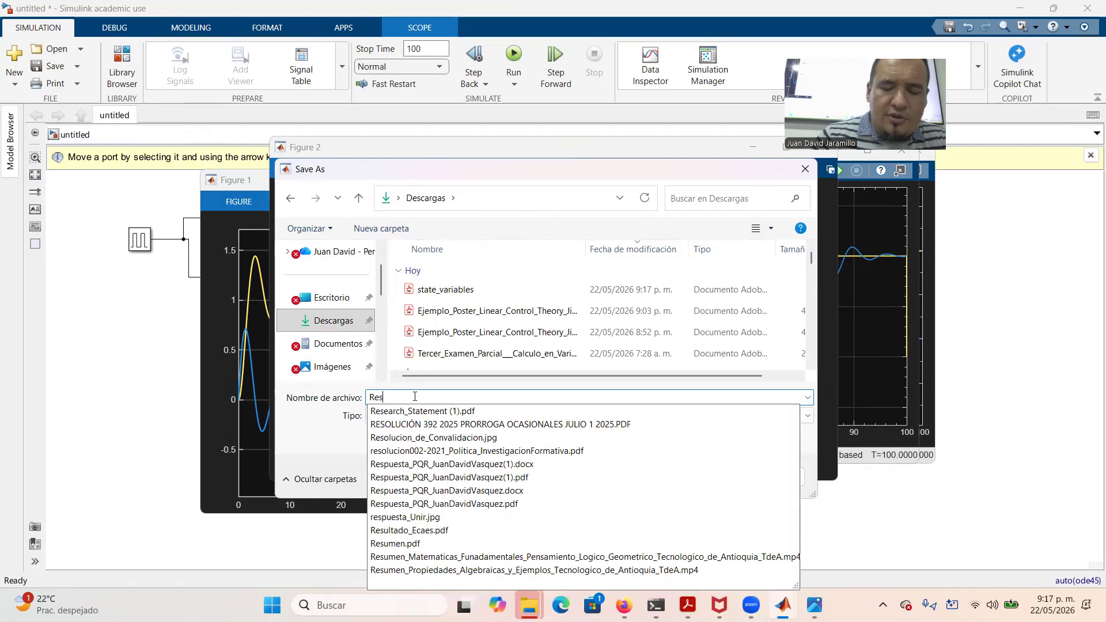
type("ponse_")
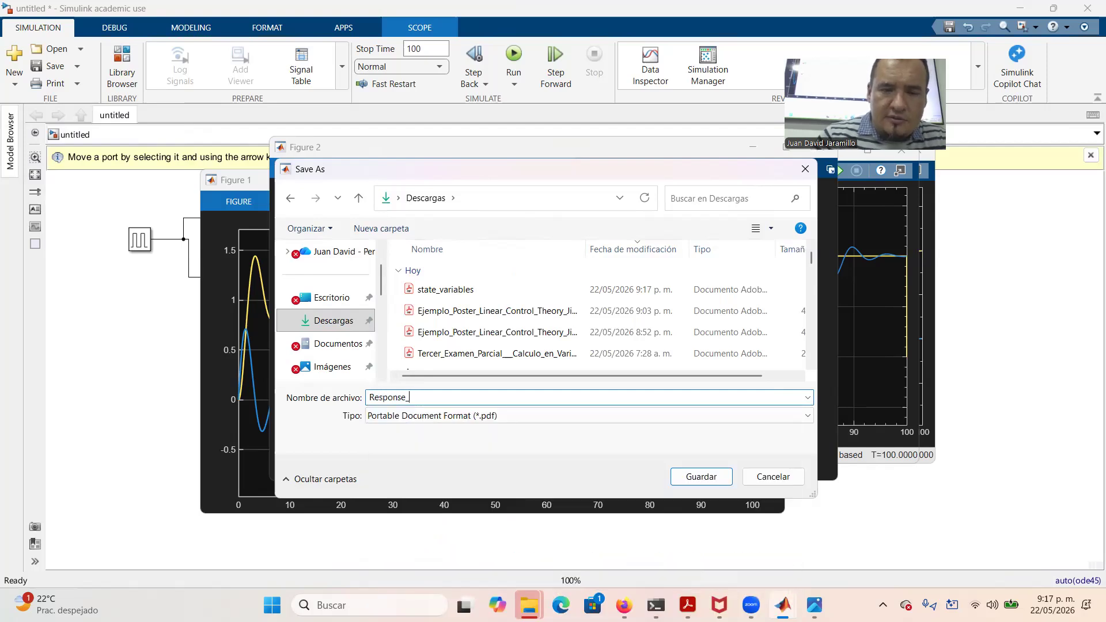
type("Input")
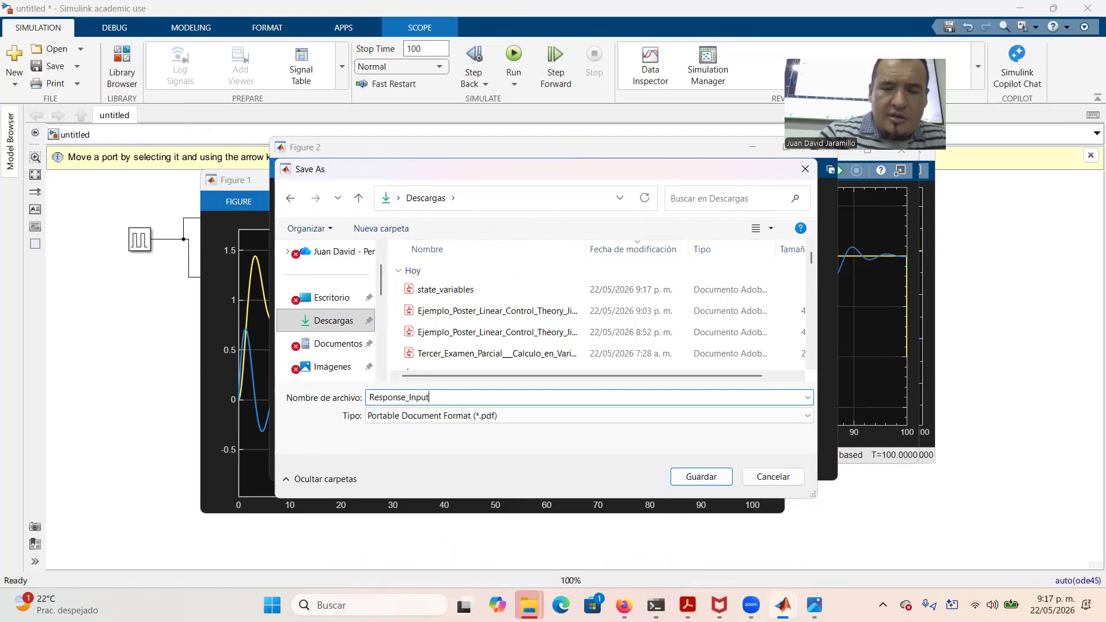
key("Return")
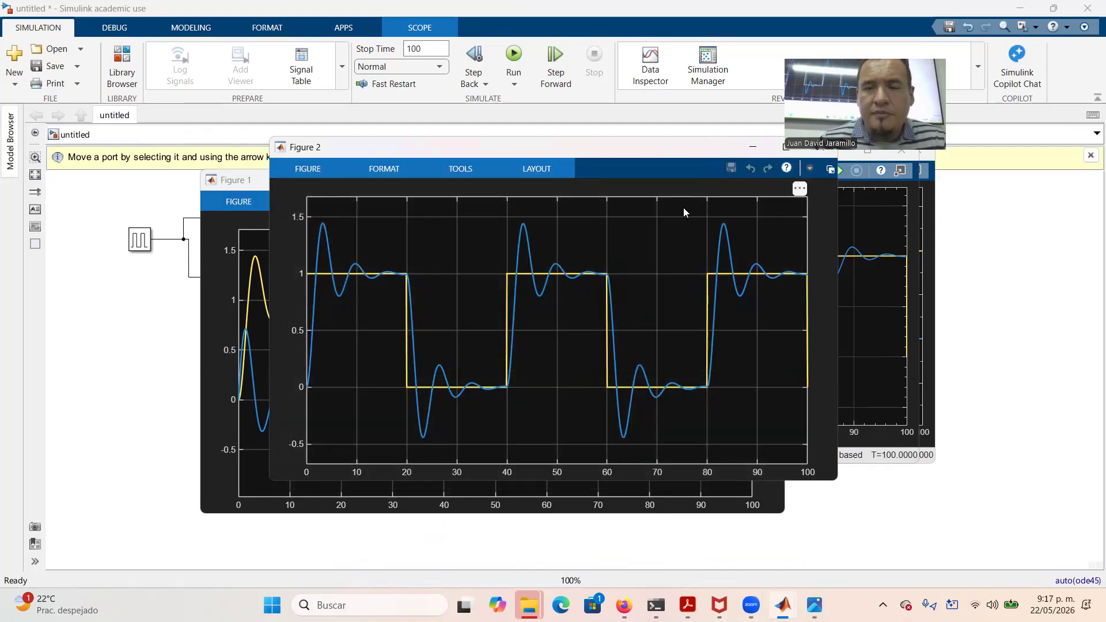
left_click_drag(696, 155, 606, 201)
left_click(732, 196)
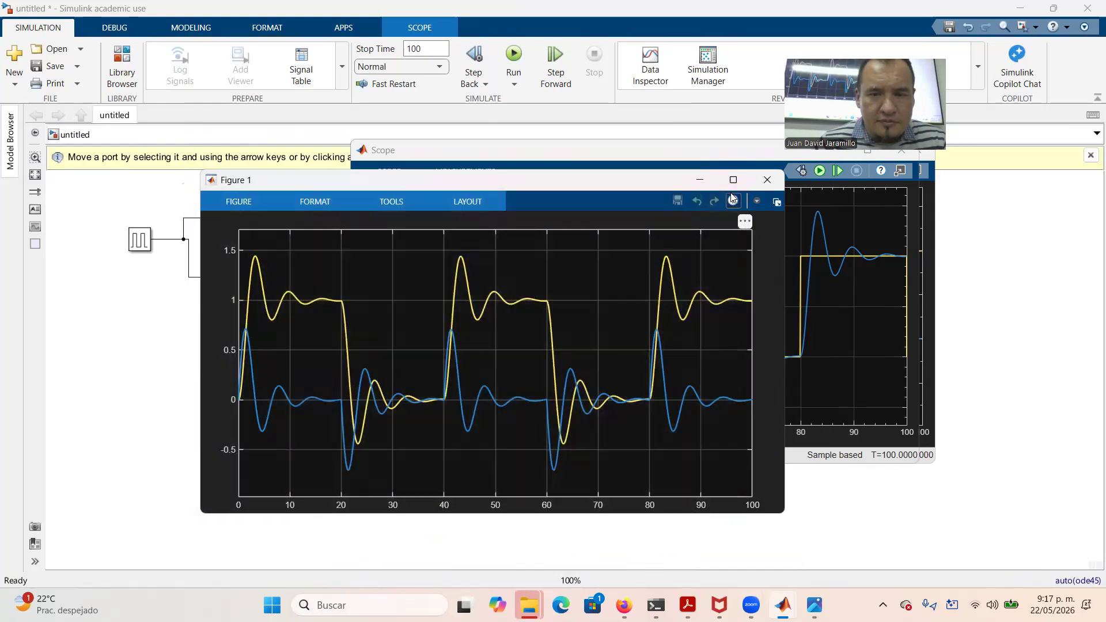
Close Figure 1, Scope and Scope1, leaving the model diagram with nothing selected
left_click(766, 180)
left_click_drag(744, 149, 691, 217)
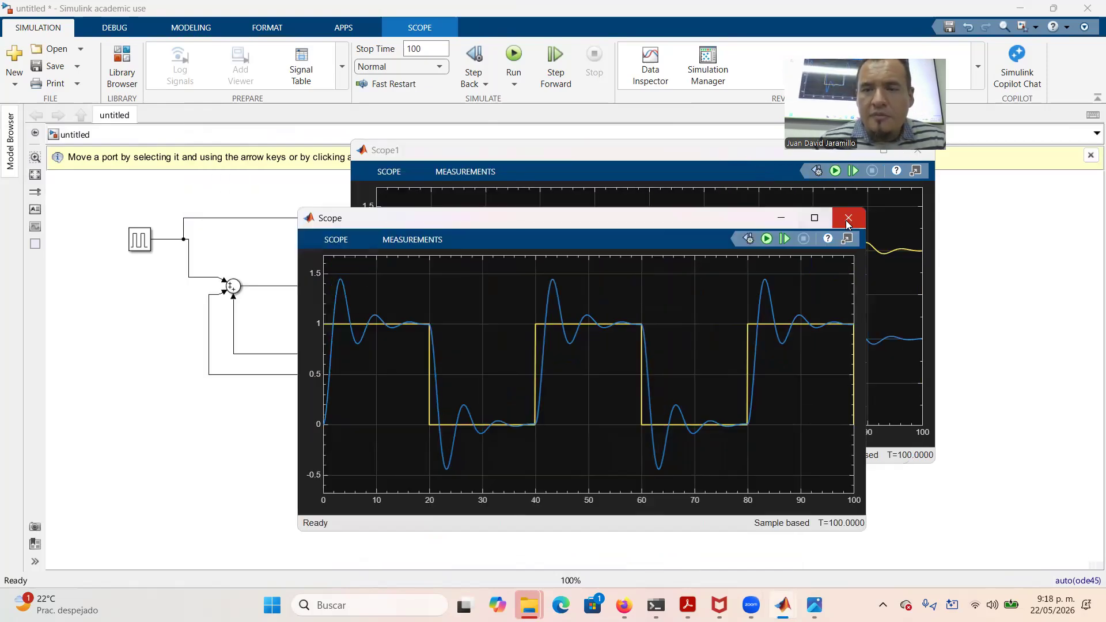
left_click(848, 218)
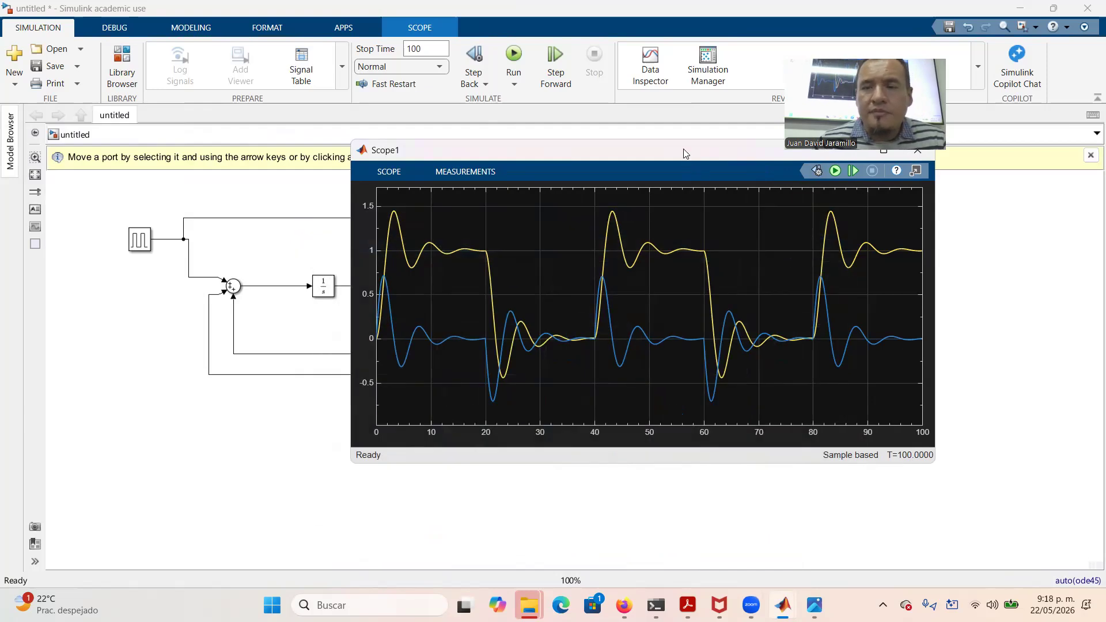
left_click_drag(685, 153, 684, 218)
left_click(918, 216)
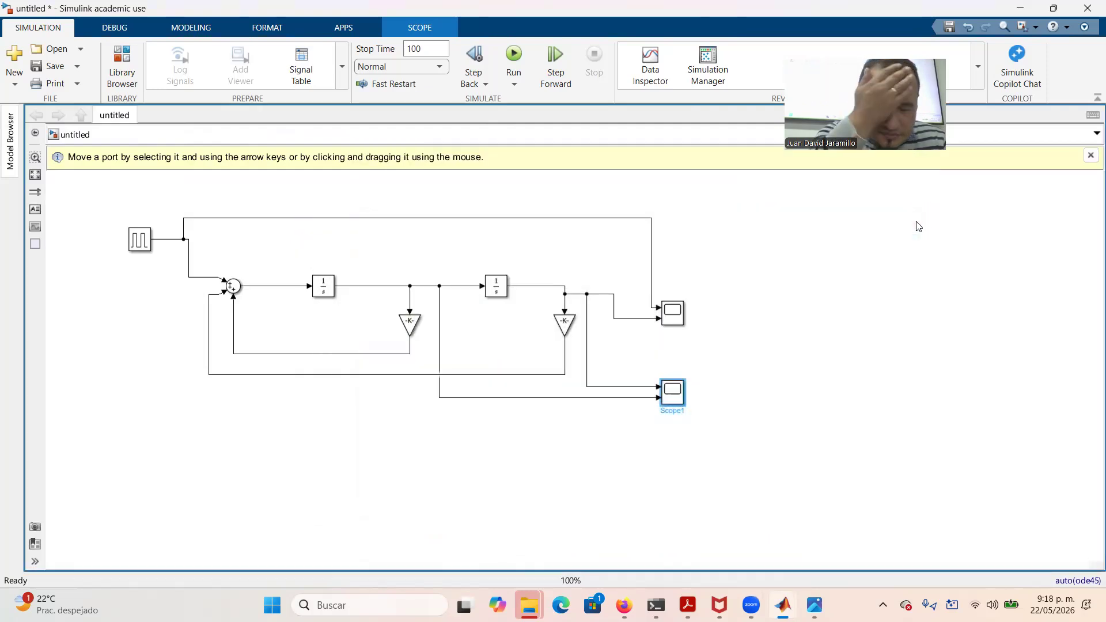
left_click(831, 391)
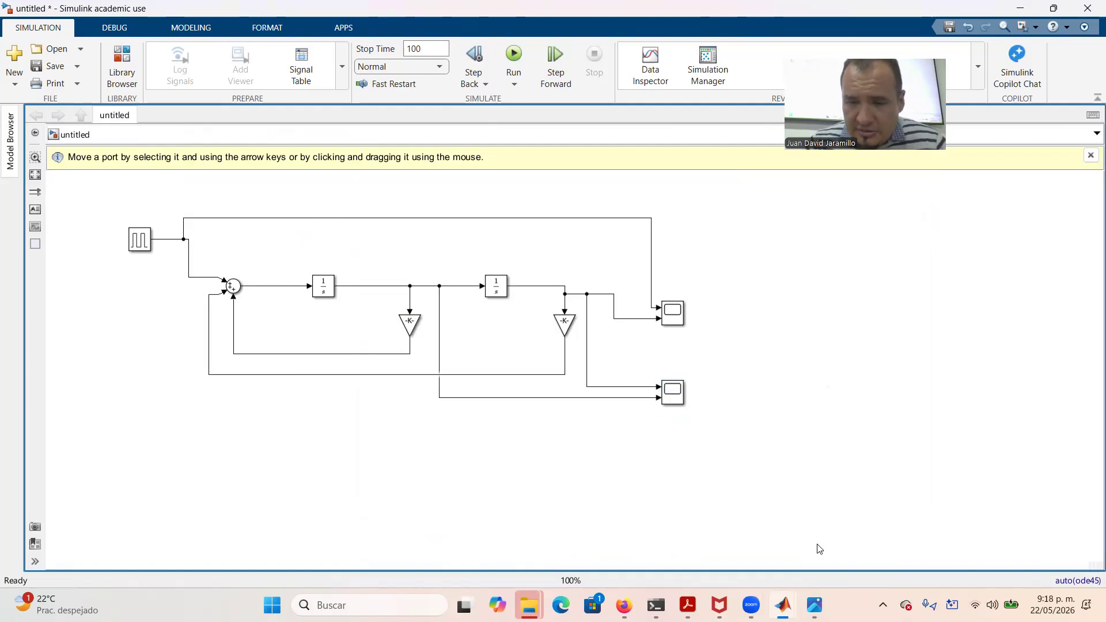
mouse_move(624, 604)
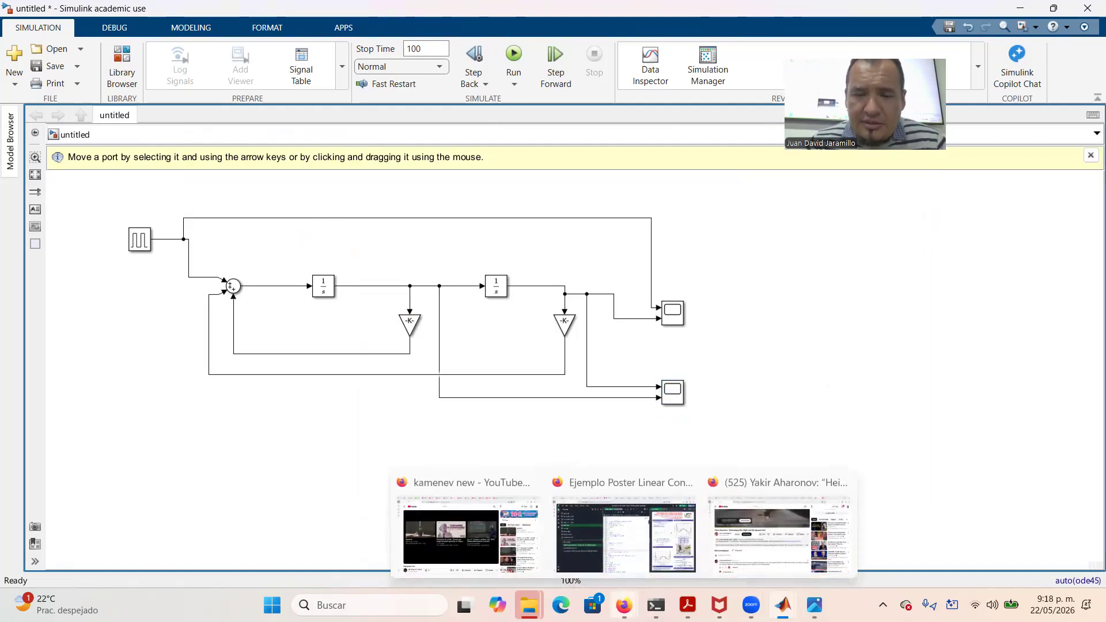
Return to the Overleaf poster, scroll main.tex up to the Schematic1 figure, and dismiss the equation preview
left_click(621, 544)
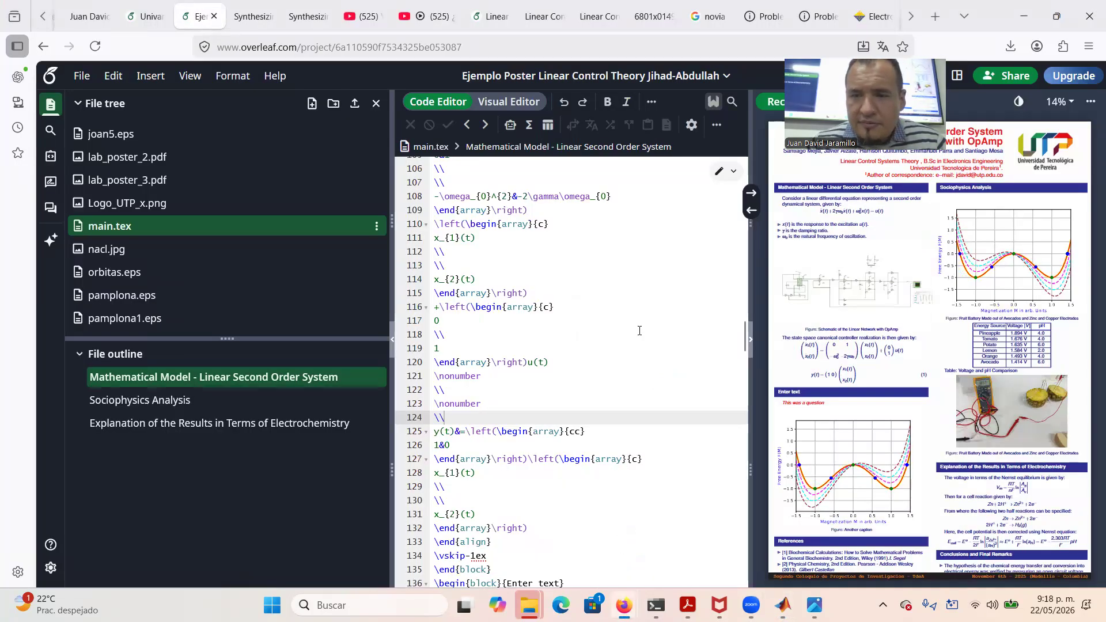
scroll(639, 330, "up", 3)
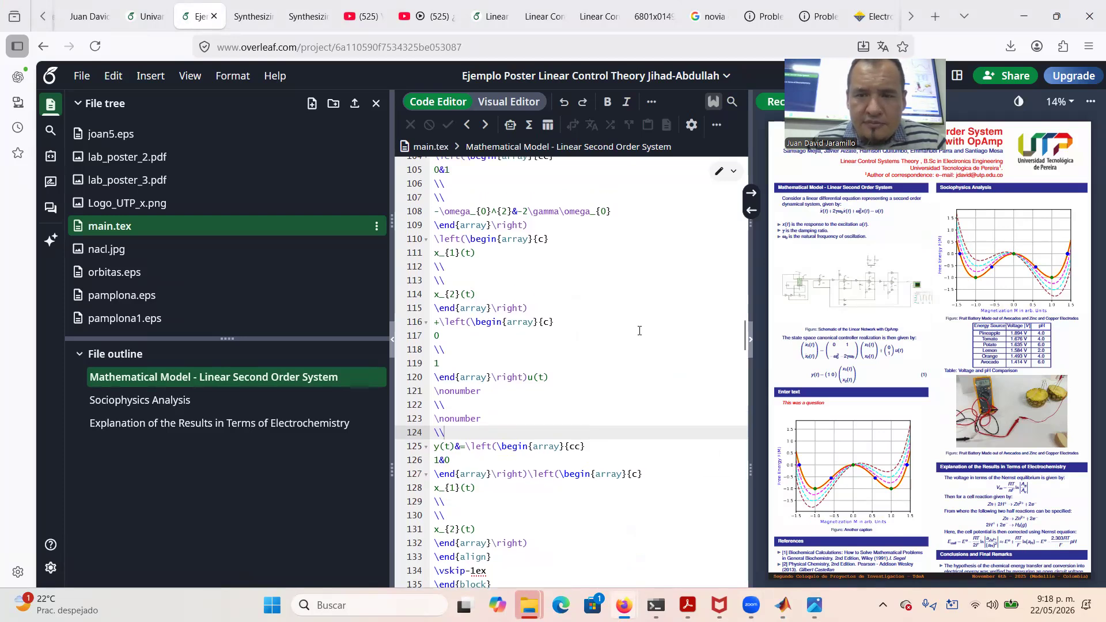
scroll(639, 330, "up", 3)
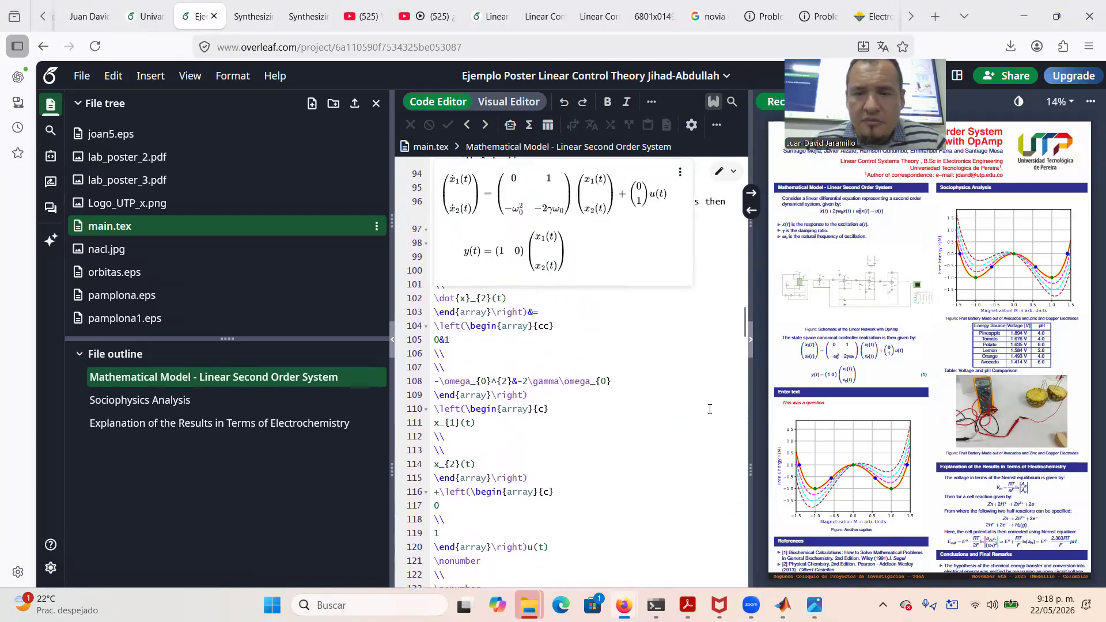
scroll(710, 409, "up", 2)
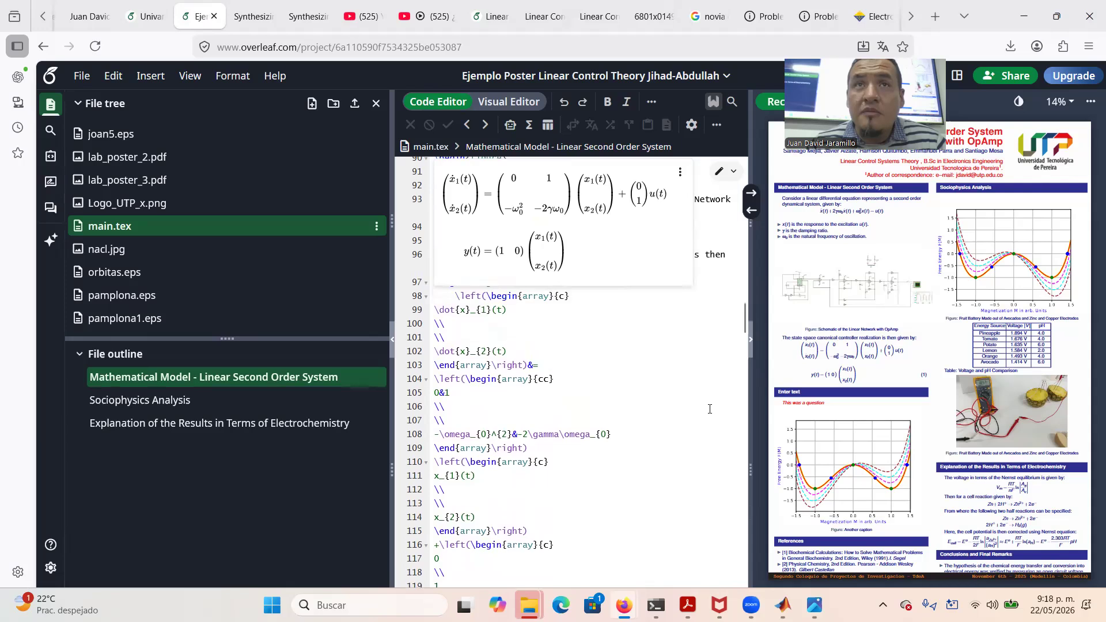
scroll(710, 409, "up", 3)
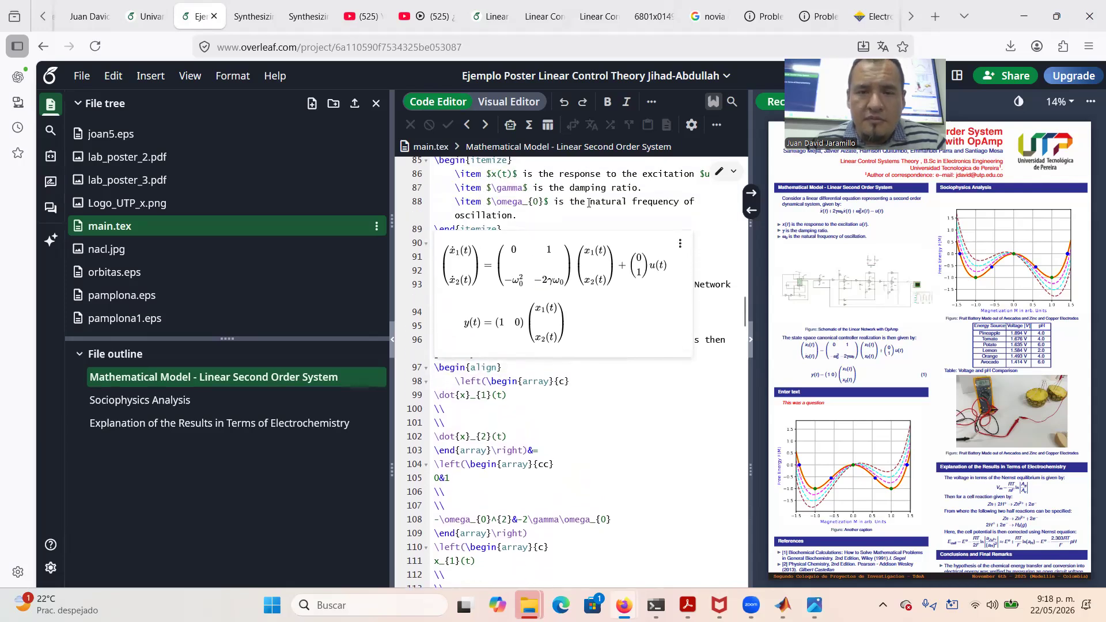
left_click(589, 203)
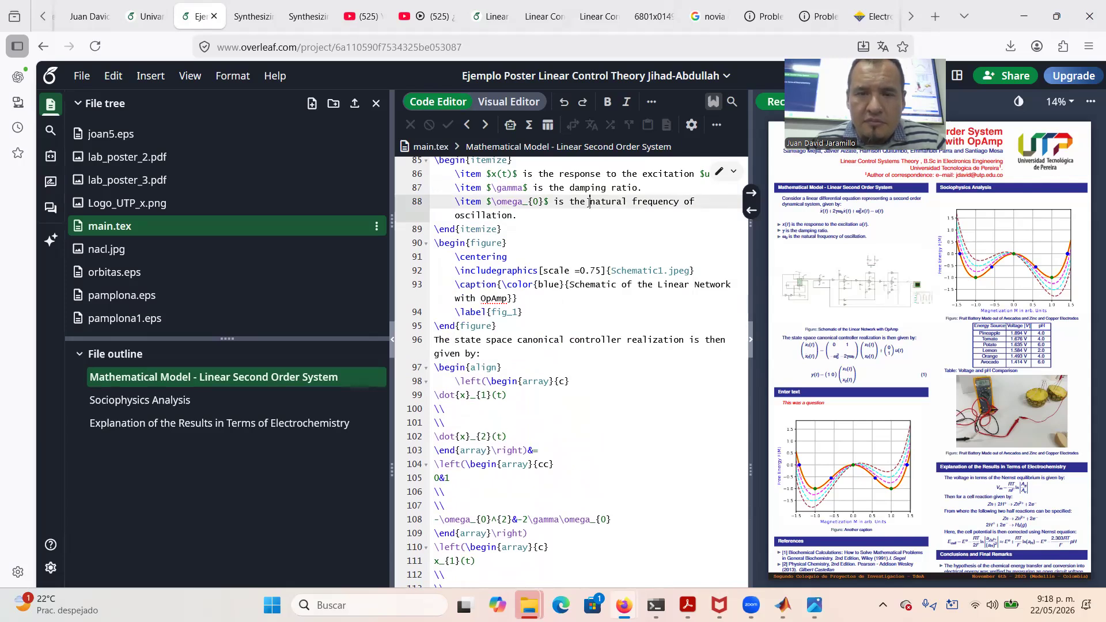
Upload Response_Input.pdf and state_variables.pdf from Descargas into the Overleaf poster project
left_click(355, 104)
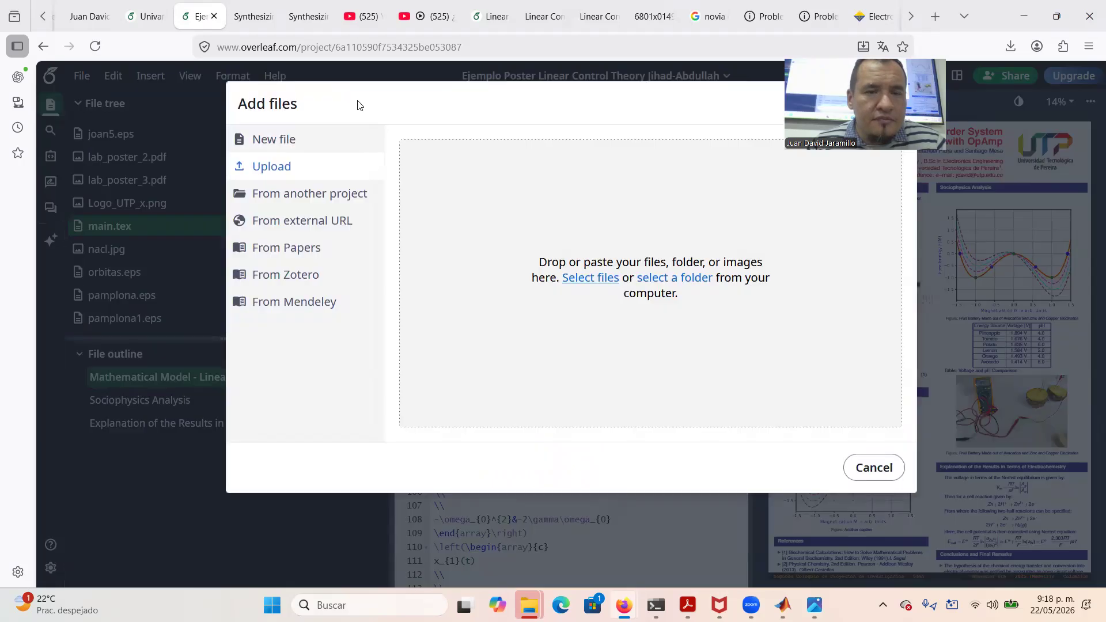
left_click(603, 281)
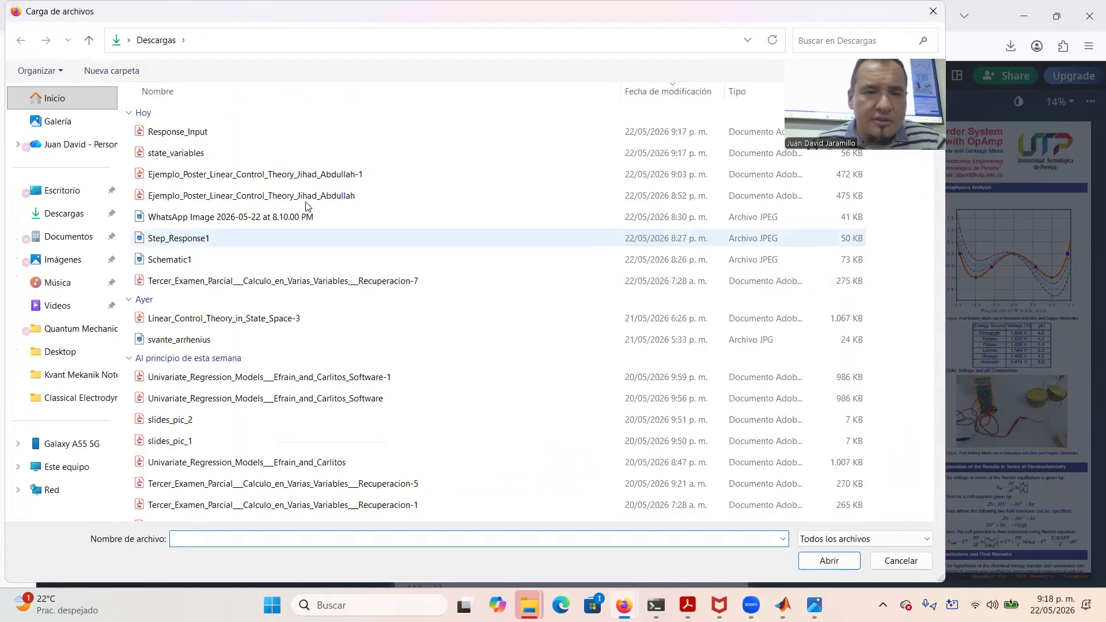
key("shift+Down")
key("Return")
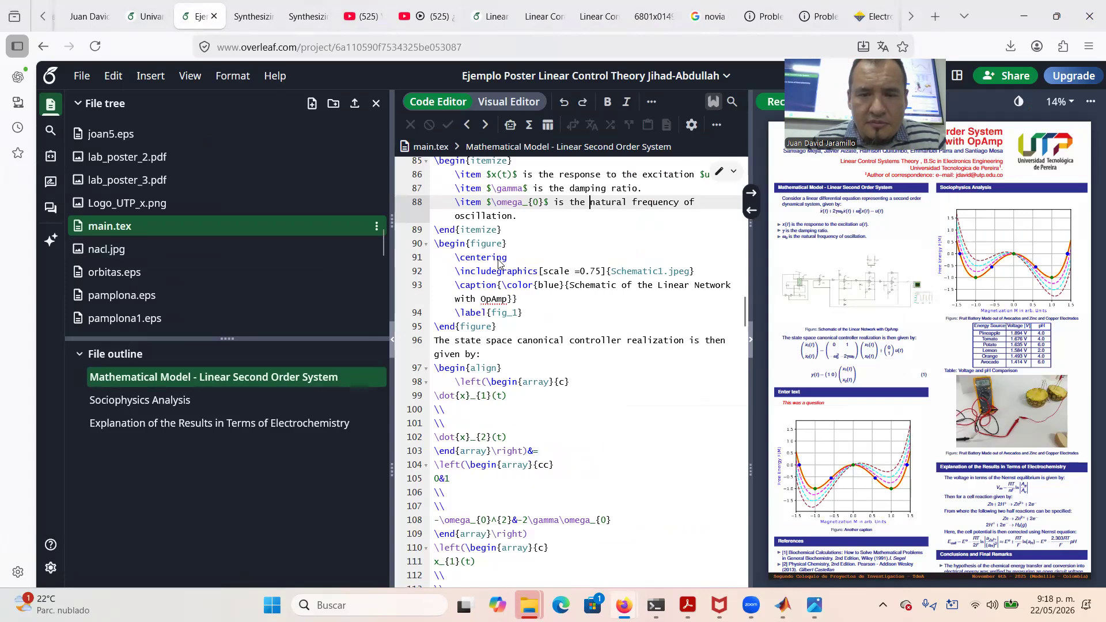
Swap Schematic1.jpeg for Response_Input.pdf in the first figure's \includegraphics and recompile
left_click_drag(612, 272, 694, 275)
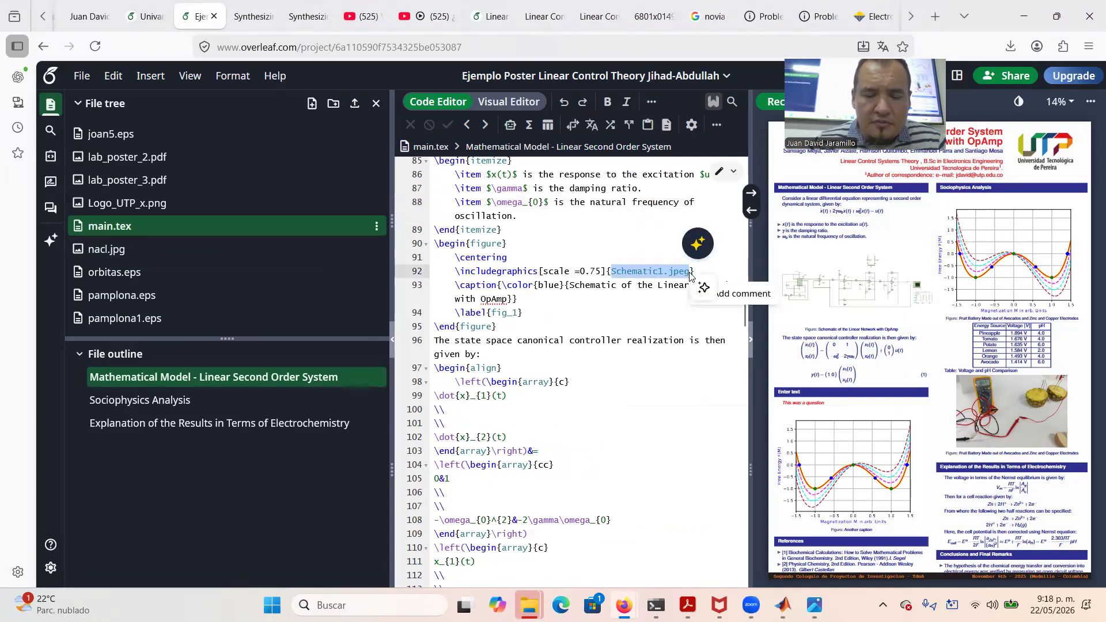
type("o")
key("BackSpace")
type("res")
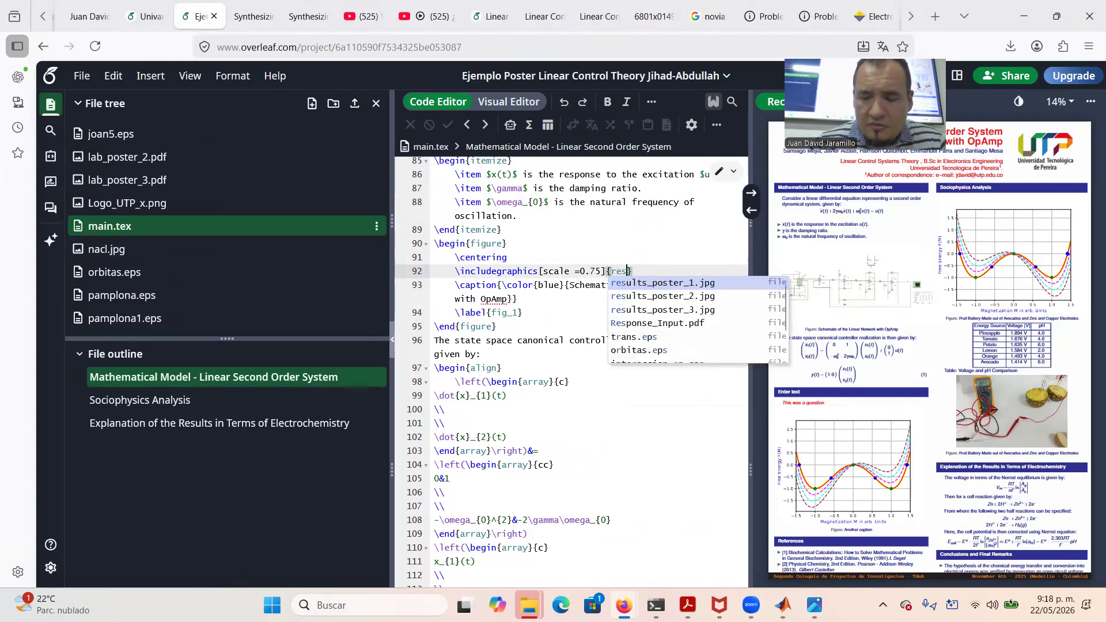
key("Down")
key("Down")
key("Down")
key("Return")
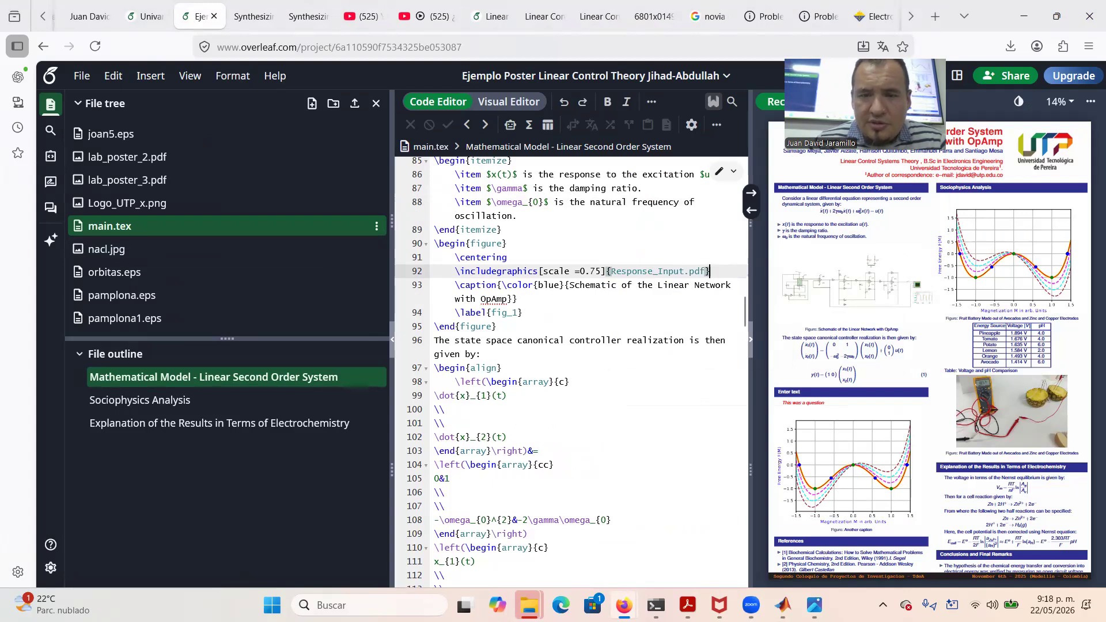
left_click(772, 108)
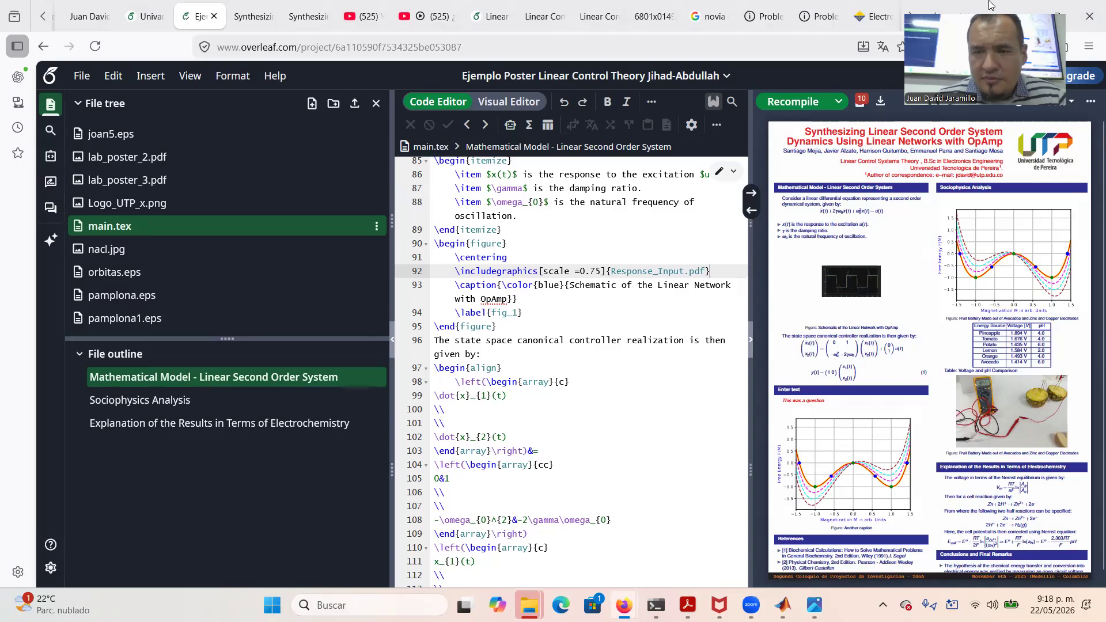
Raise the Response_Input figure scale from 0.75 to 1.0, then 2.0, recompiling each time
left_click(602, 271)
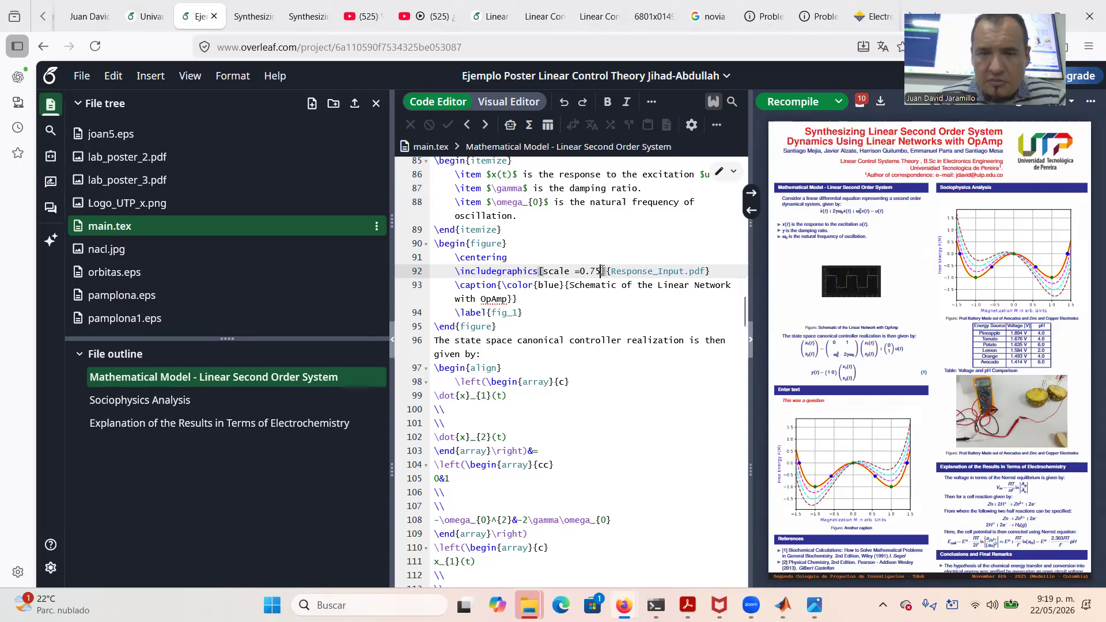
key("BackSpace")
key("BackSpace")
key("BackSpace")
key("BackSpace")
type("1.0")
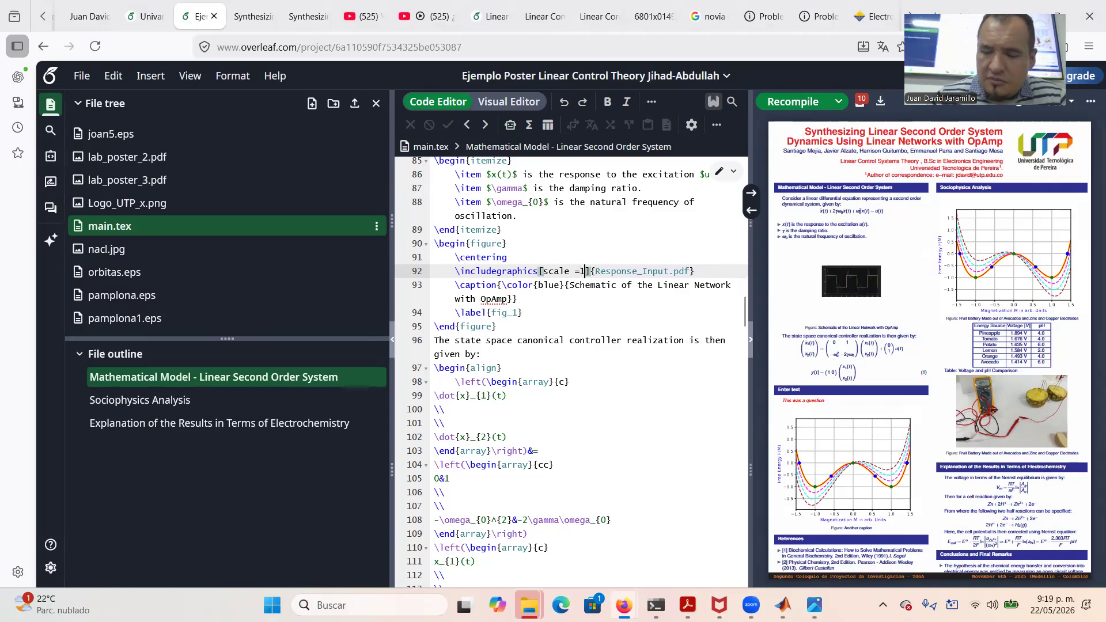
left_click(795, 105)
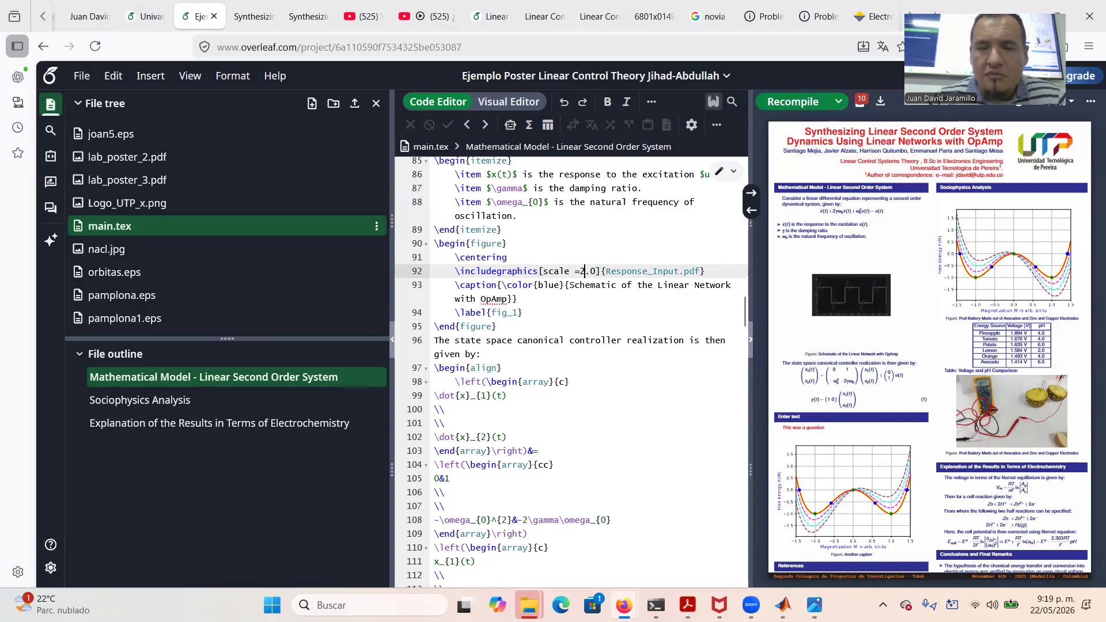
left_click(783, 100)
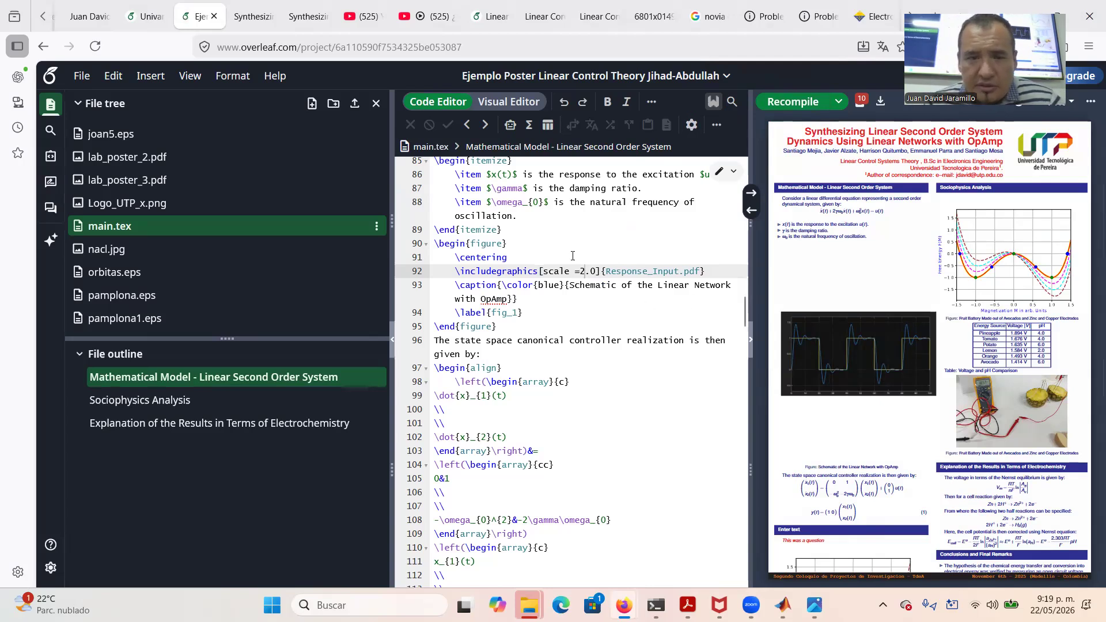
left_click(509, 231)
Insert \vspace{-1cm} after the itemize list and recompile the poster
key("Return")
type("\\vs")
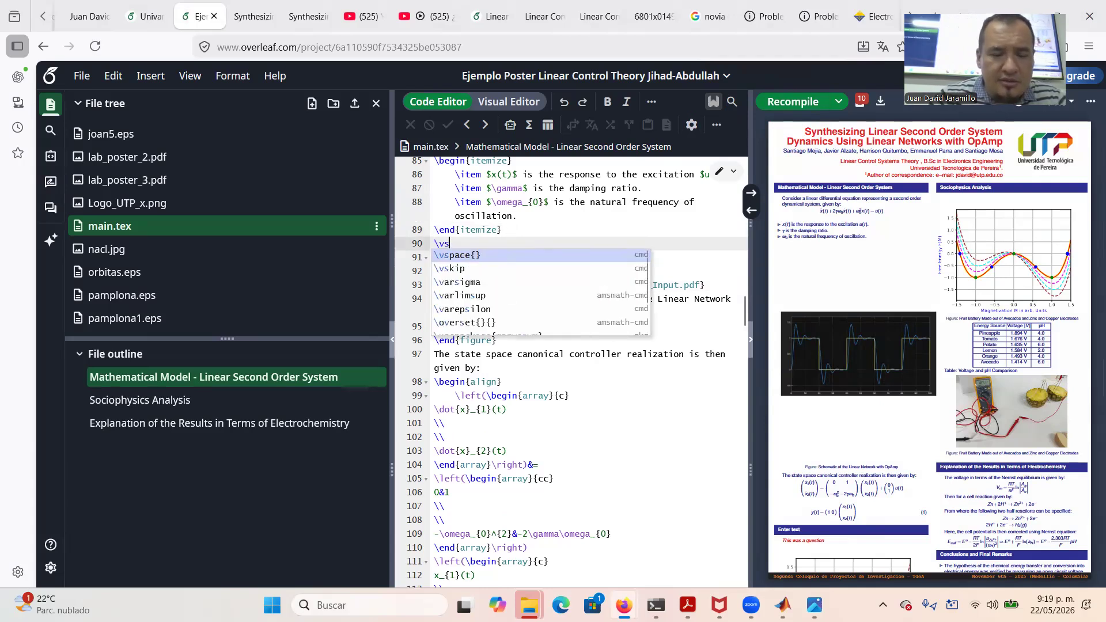
key("Return")
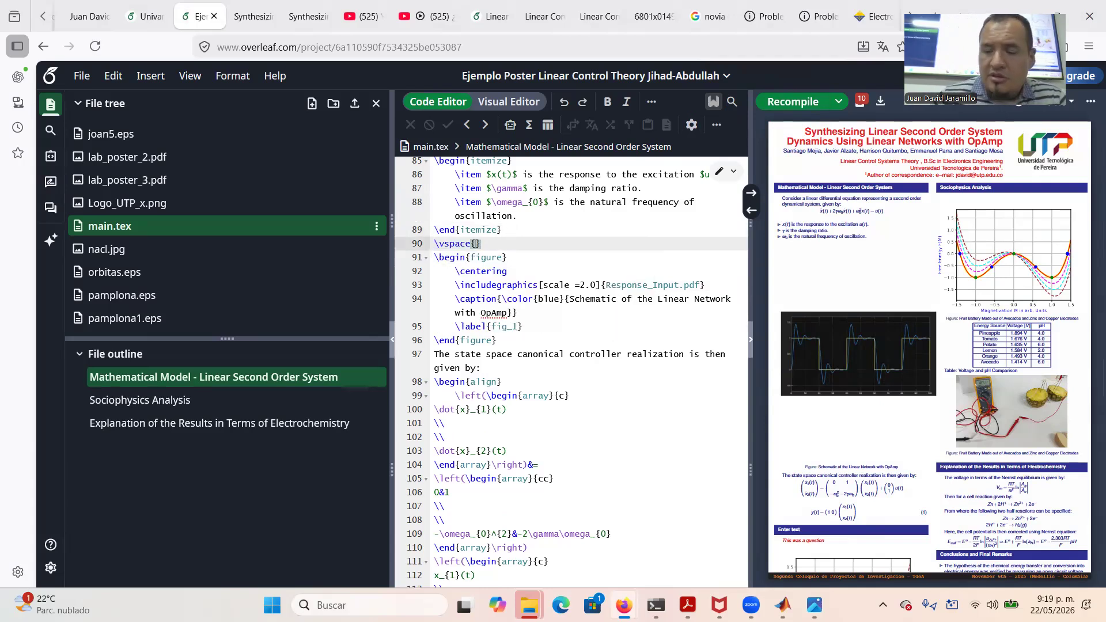
type("-1cm")
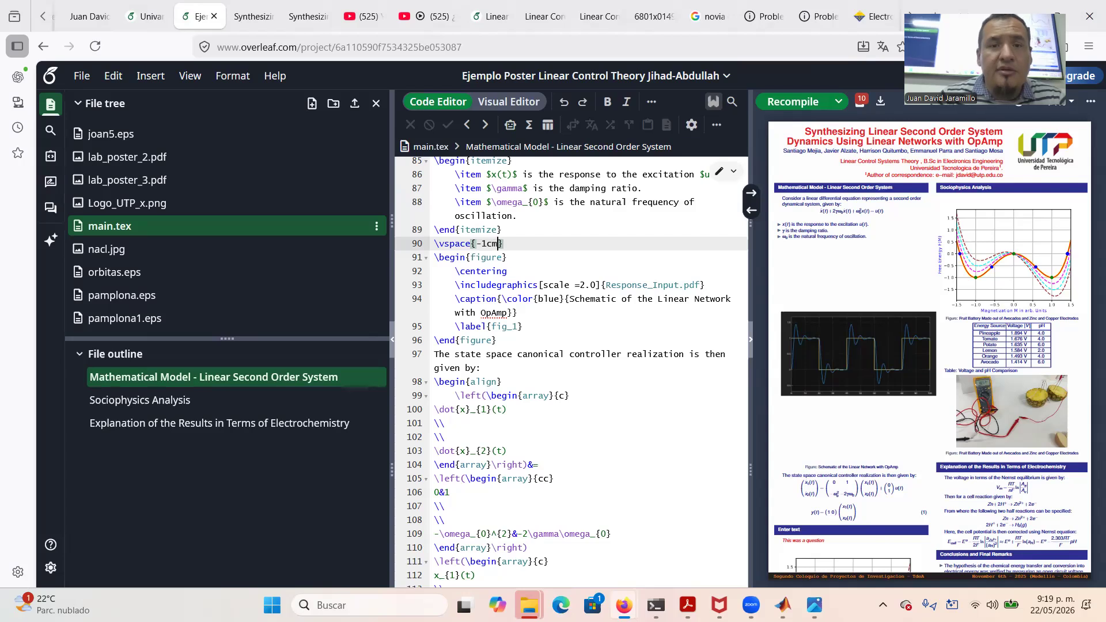
left_click(802, 102)
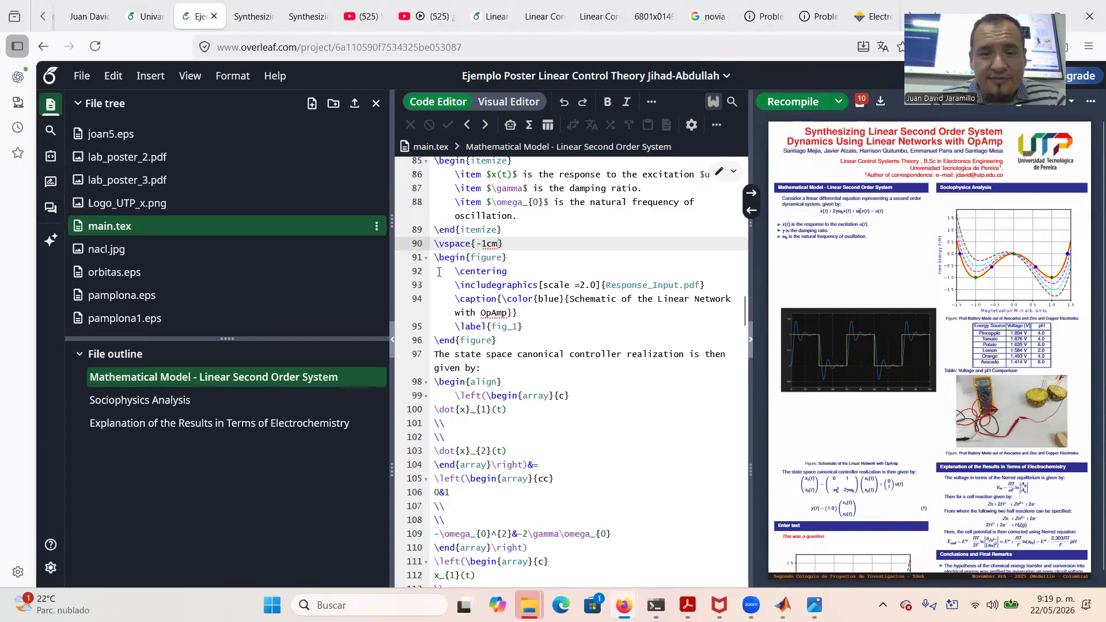
Change the vertical space to -2cm, then -3cm, recompiling after each change
left_click(486, 243)
key("BackSpace")
type("2")
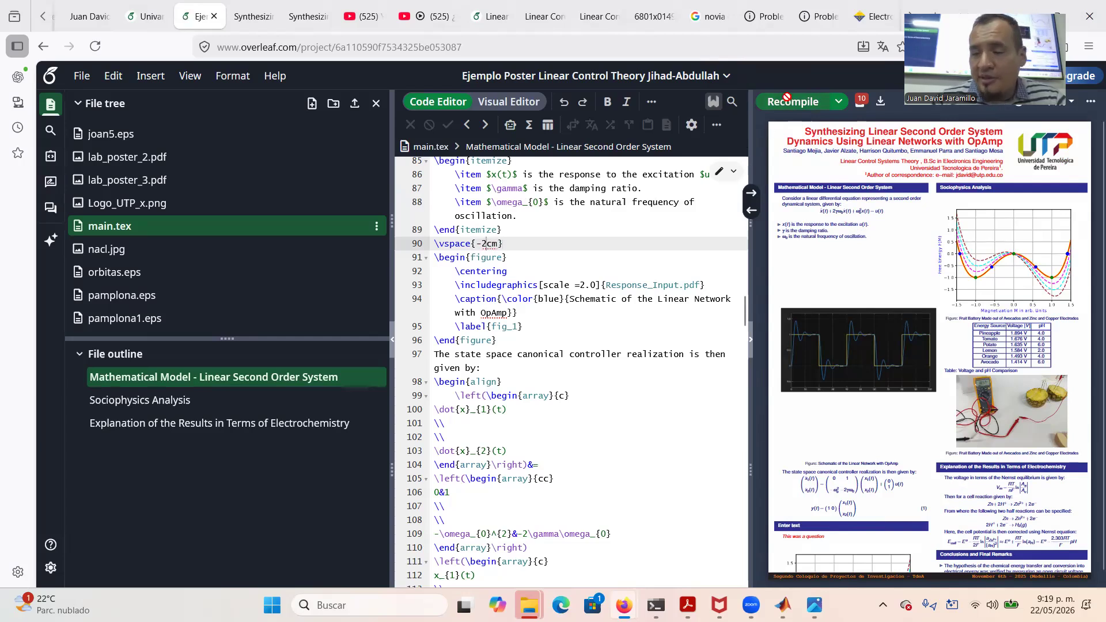
left_click(786, 100)
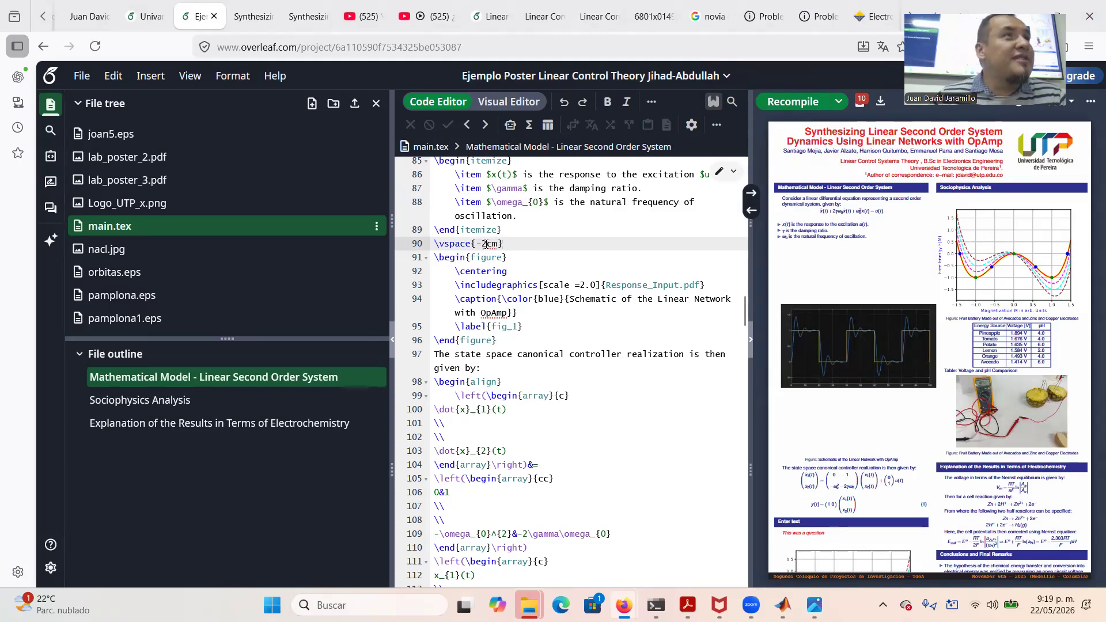
key("BackSpace")
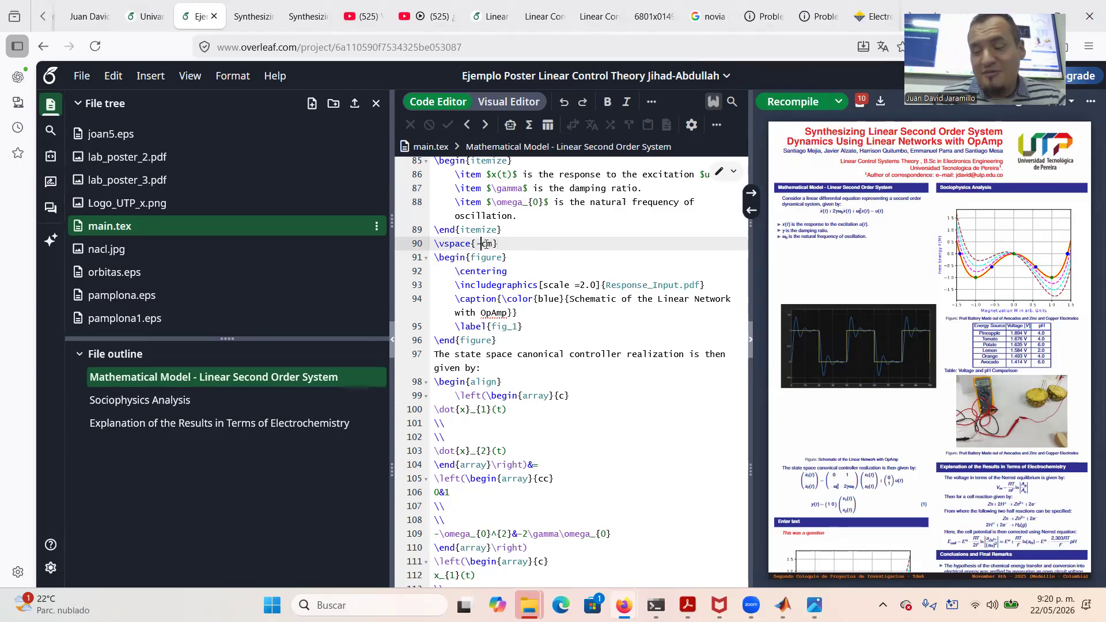
type("3")
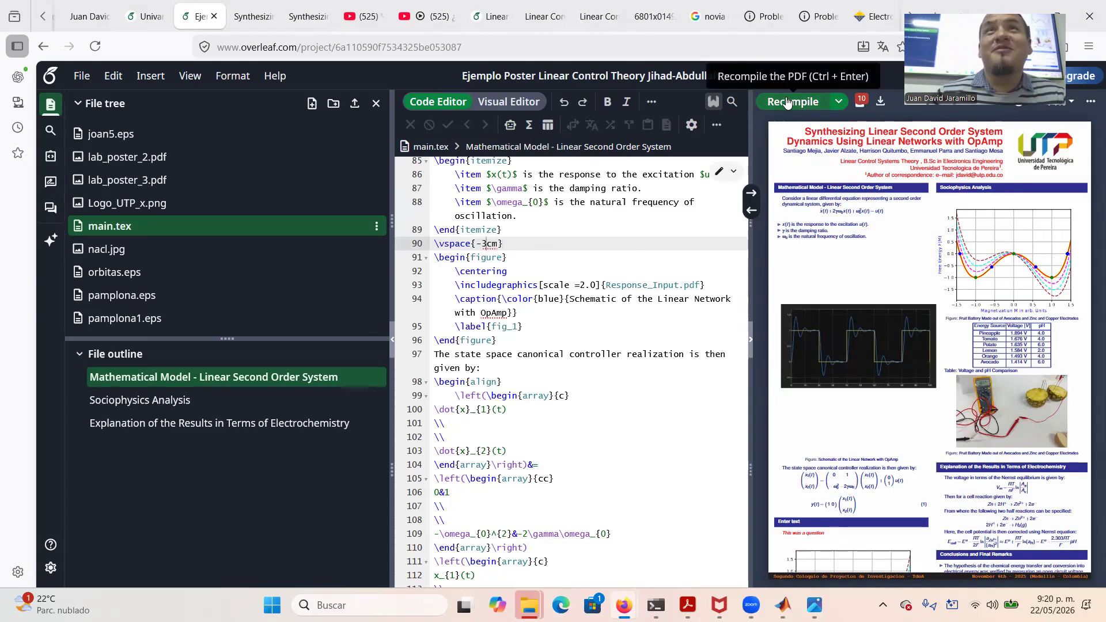
left_click(788, 102)
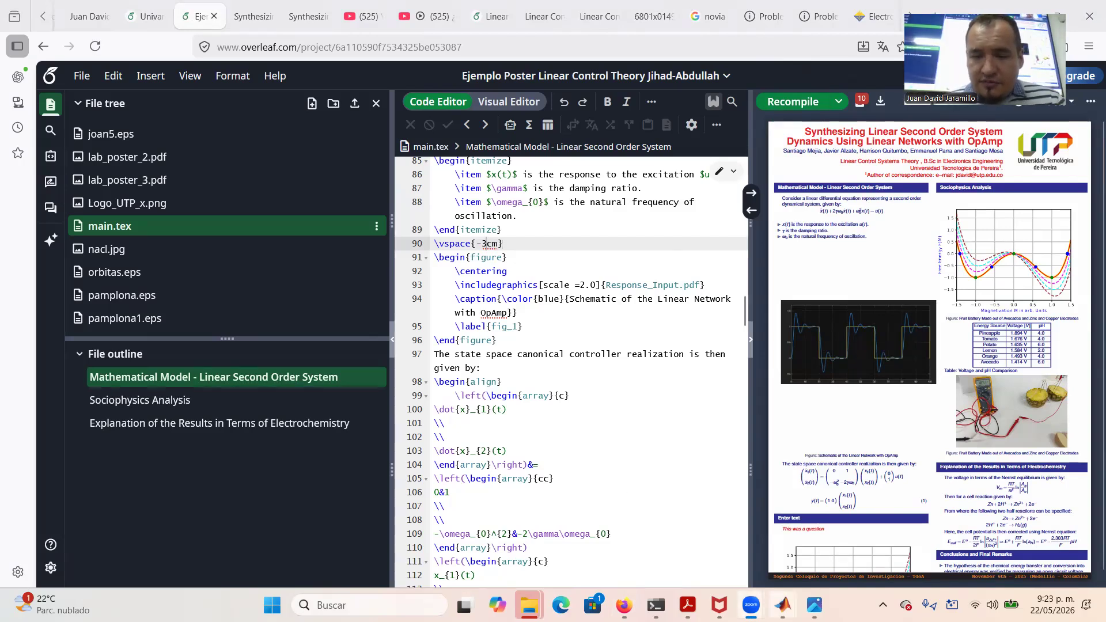
Open the upper Scope's plot in Simulink and copy its display into a MATLAB figure
mouse_move(783, 604)
left_click(838, 541)
left_click(671, 315)
double_click(671, 315)
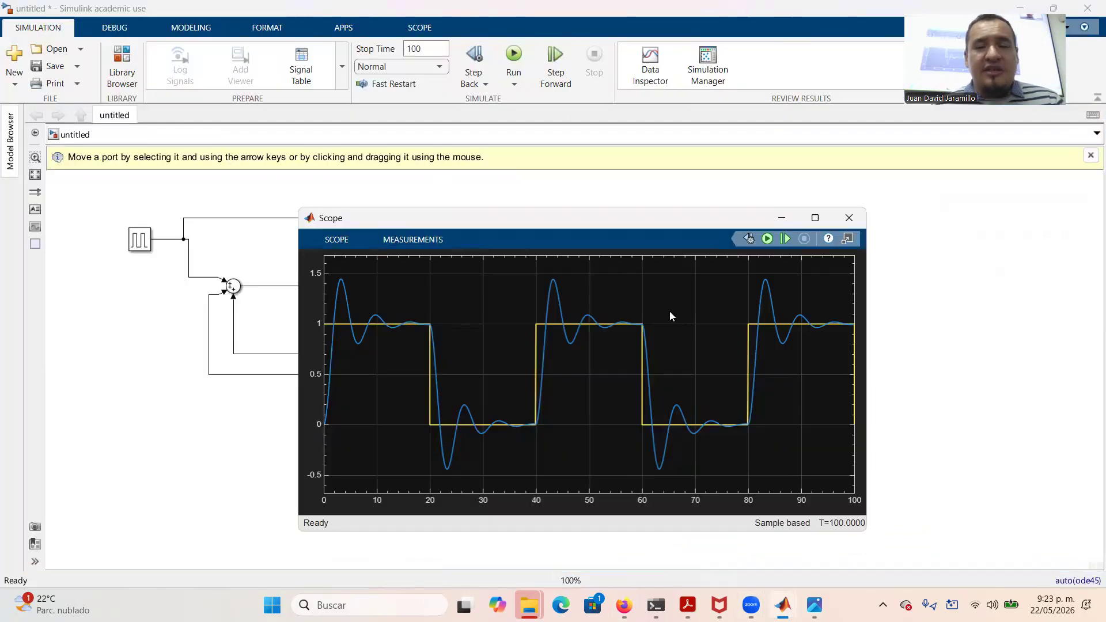
left_click(327, 239)
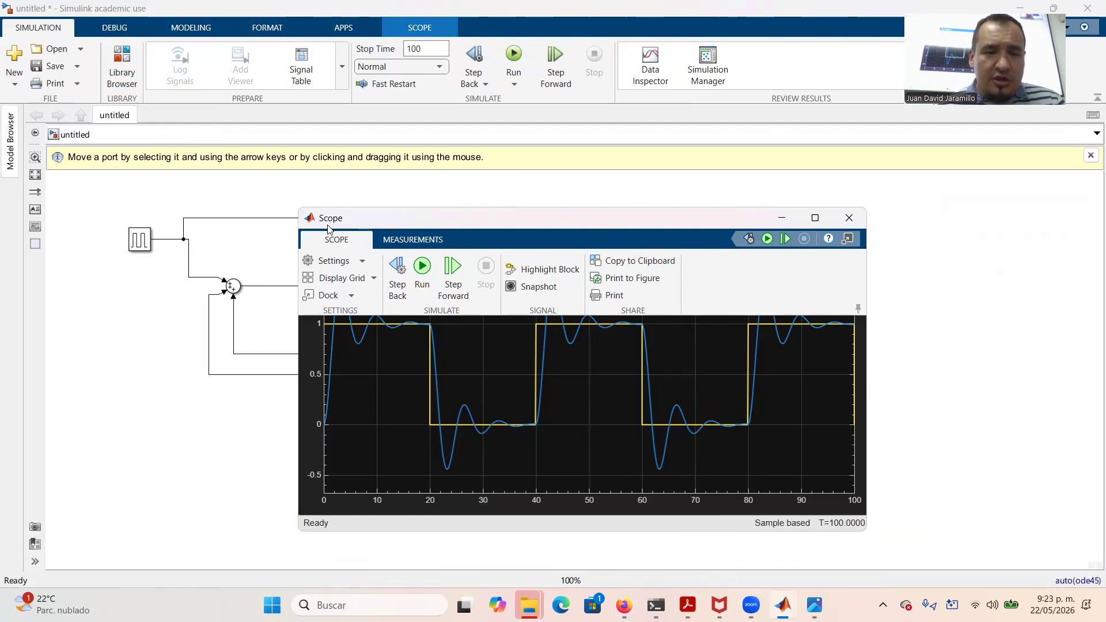
right_click(550, 445)
left_click(587, 452)
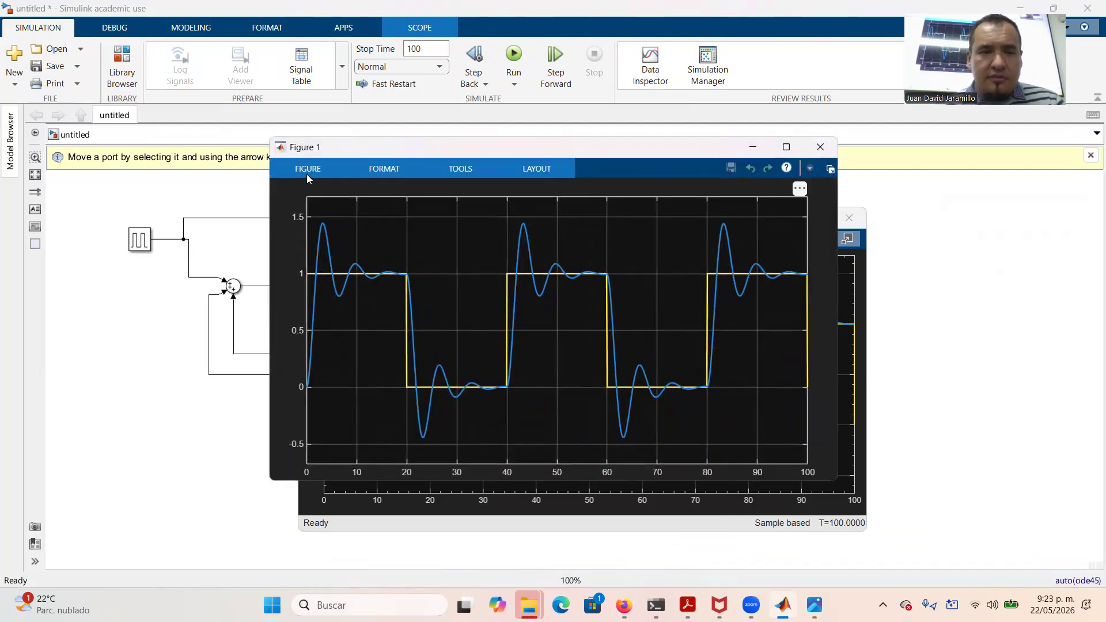
Save the figure as EPS named Step_Response in Descargas, then return to the block diagram
left_click(303, 168)
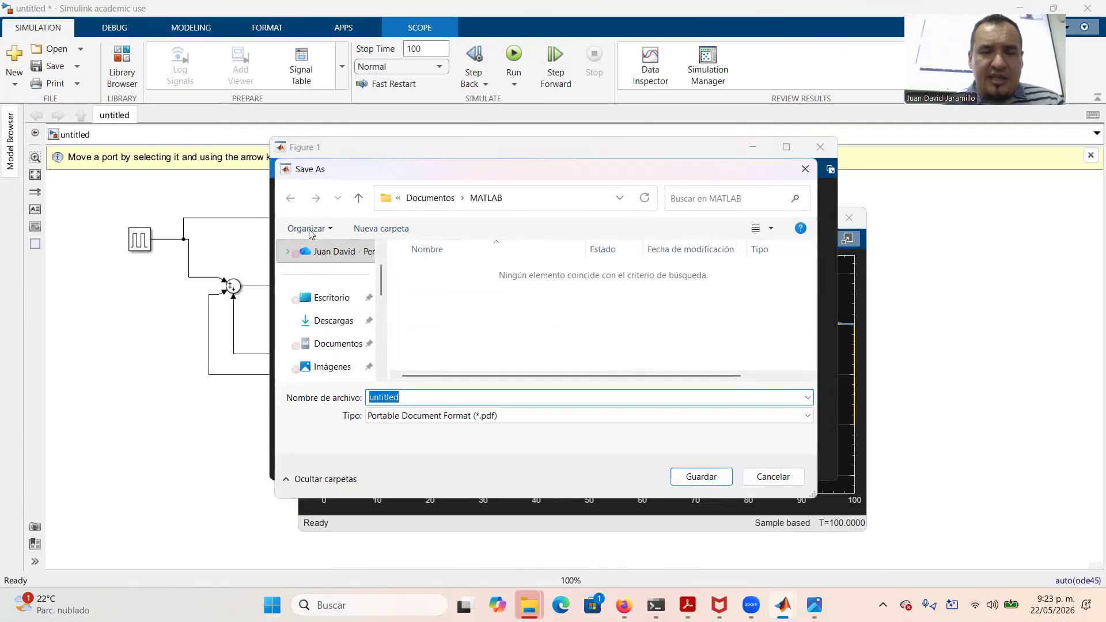
left_click(460, 422)
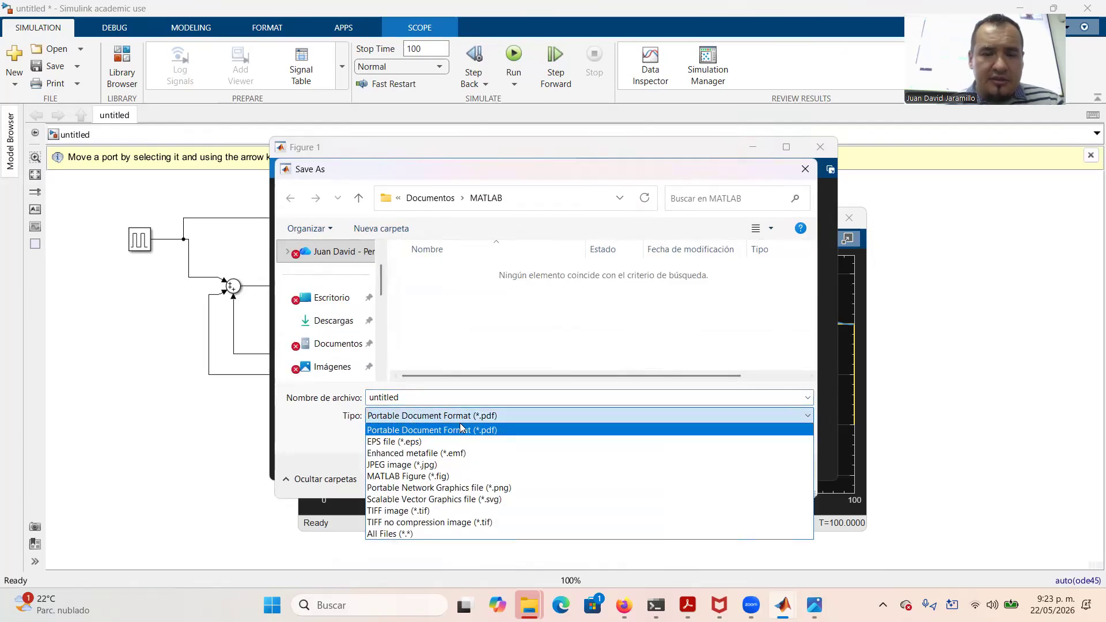
left_click(440, 441)
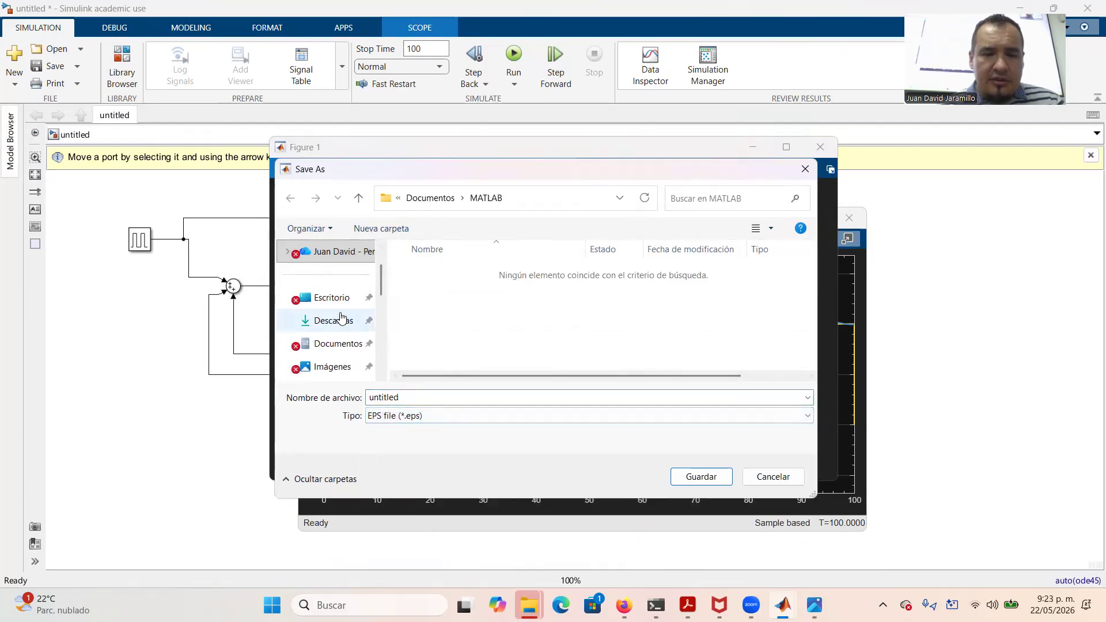
left_click(314, 321)
double_click(409, 395)
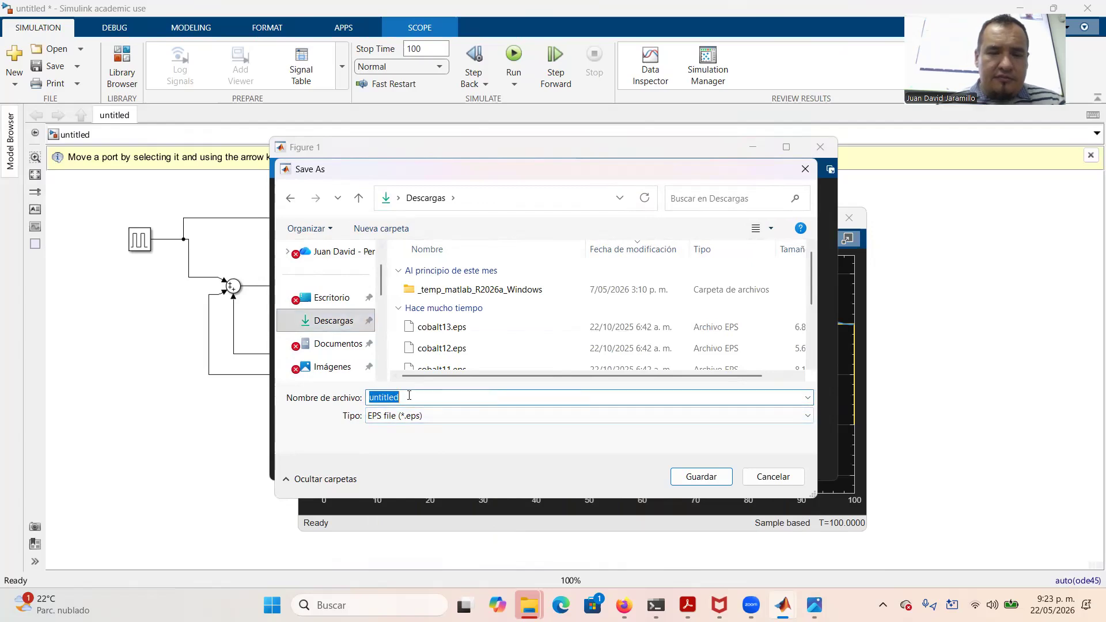
type("Respon")
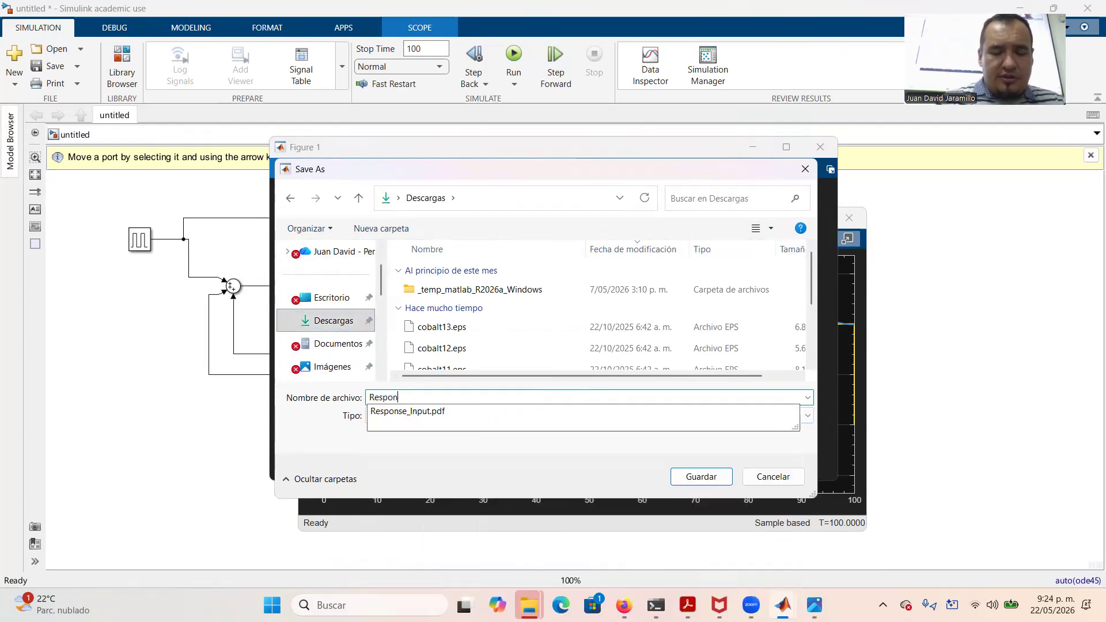
key("BackSpace")
key("BackSpace")
key("BackSpace")
key("BackSpace")
key("BackSpace")
key("BackSpace")
type("Step_")
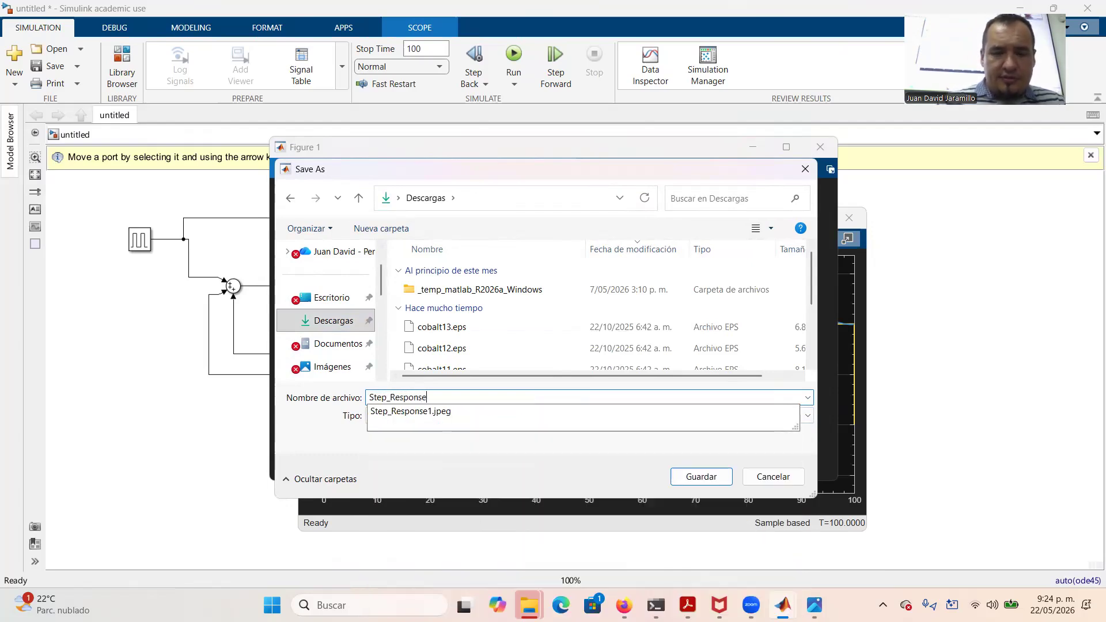
key("Return")
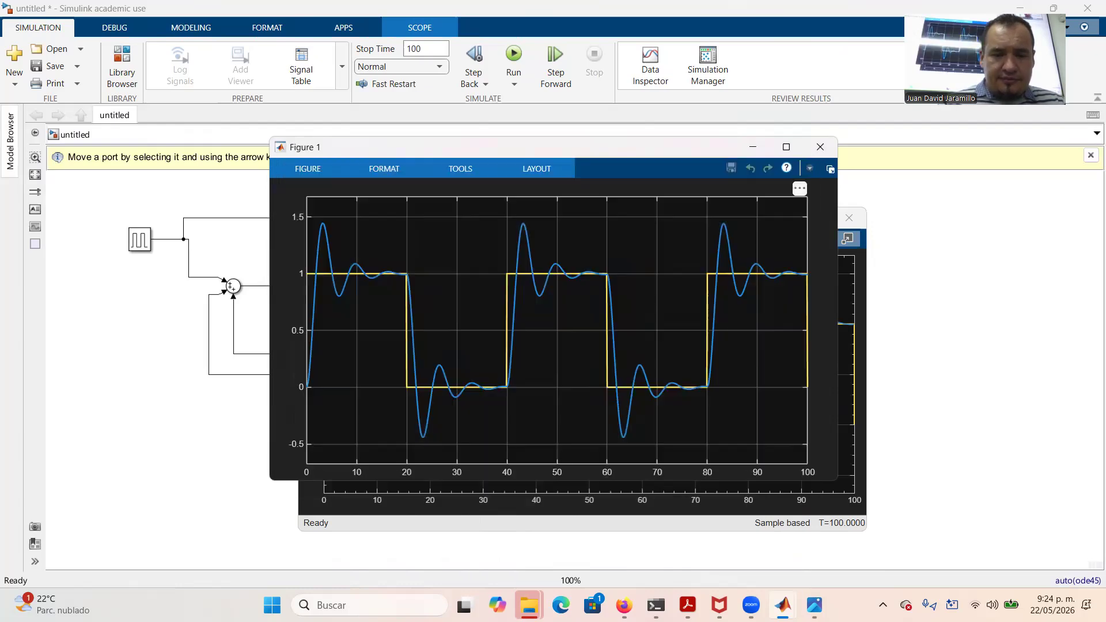
left_click(921, 268)
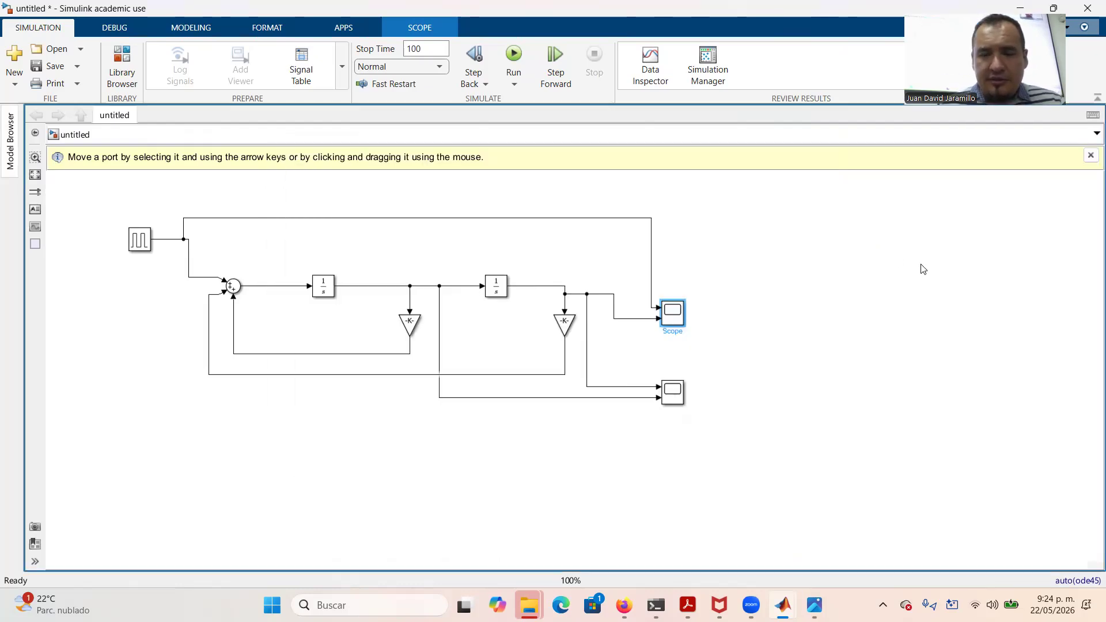
Open the lower Scope's plot in Figure 2 and save it as State_Variables EPS in Descargas
double_click(667, 389)
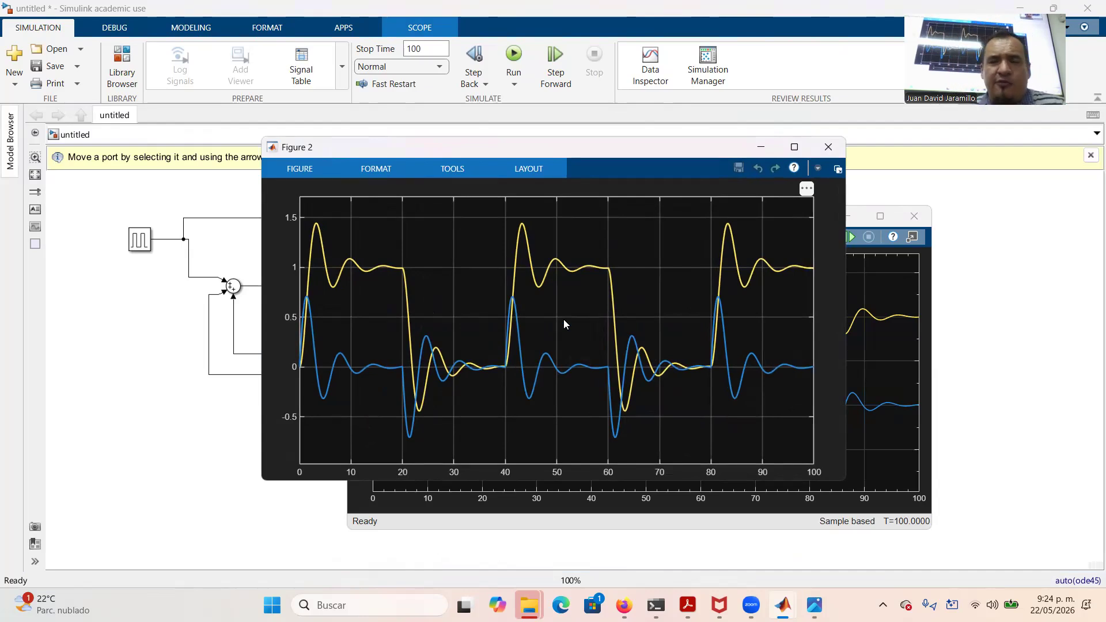
left_click(299, 167)
left_click(282, 197)
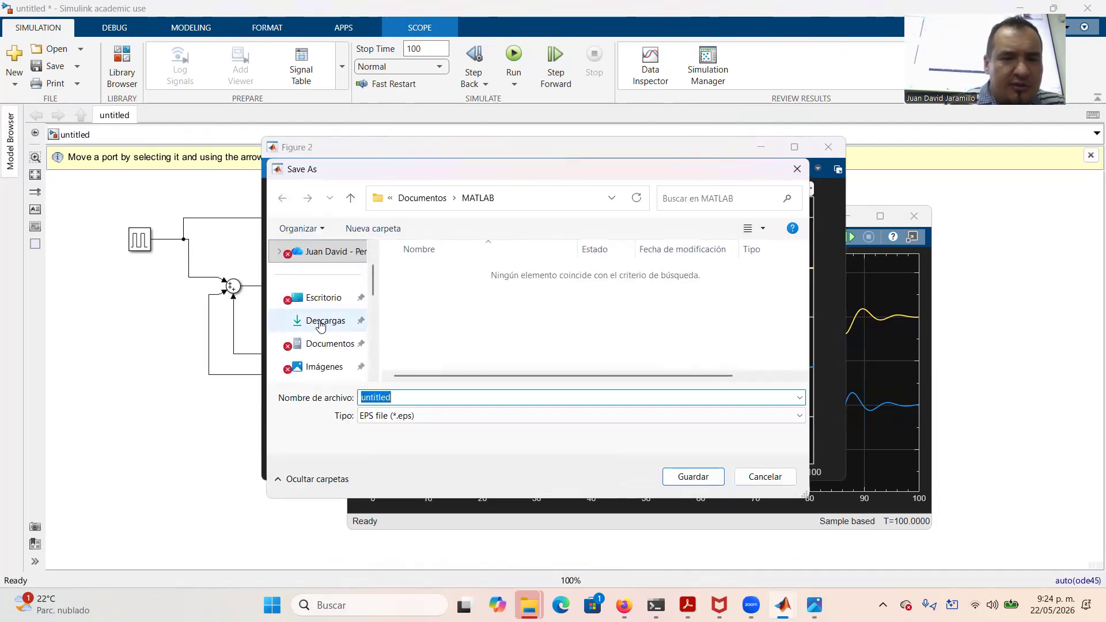
left_click(324, 321)
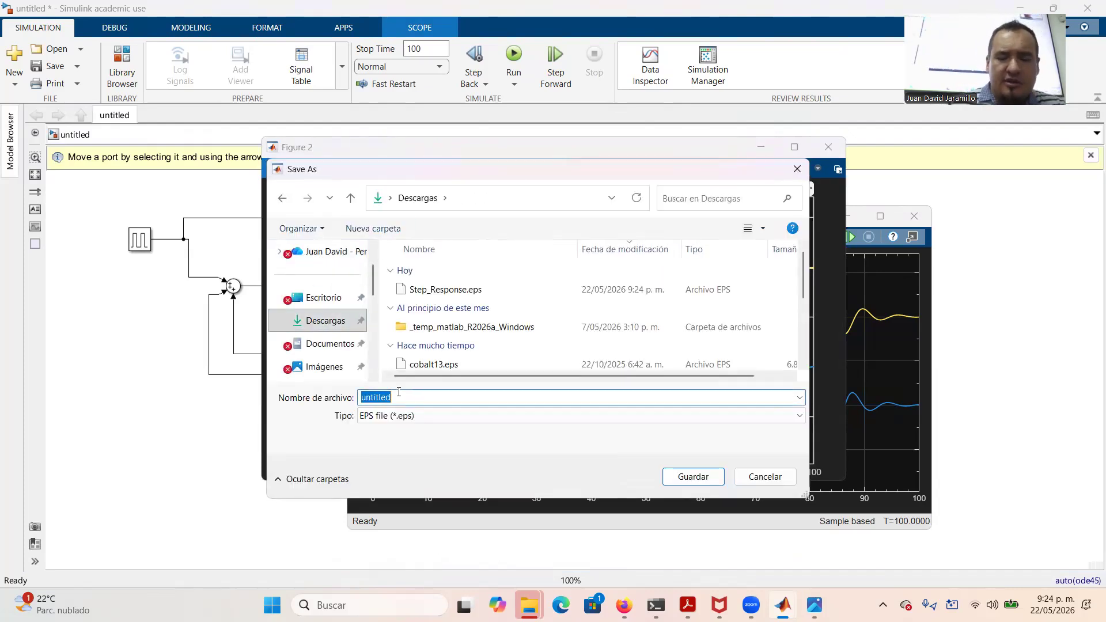
type("Sate")
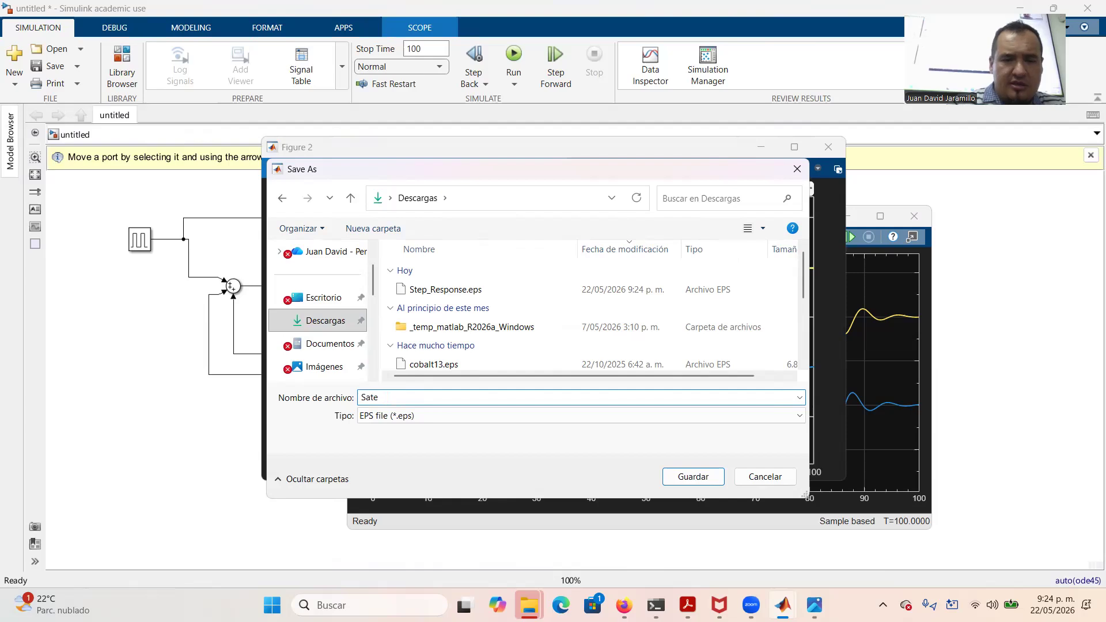
key("BackSpace")
key("BackSpace")
key("BackSpace")
type("tate_Variables")
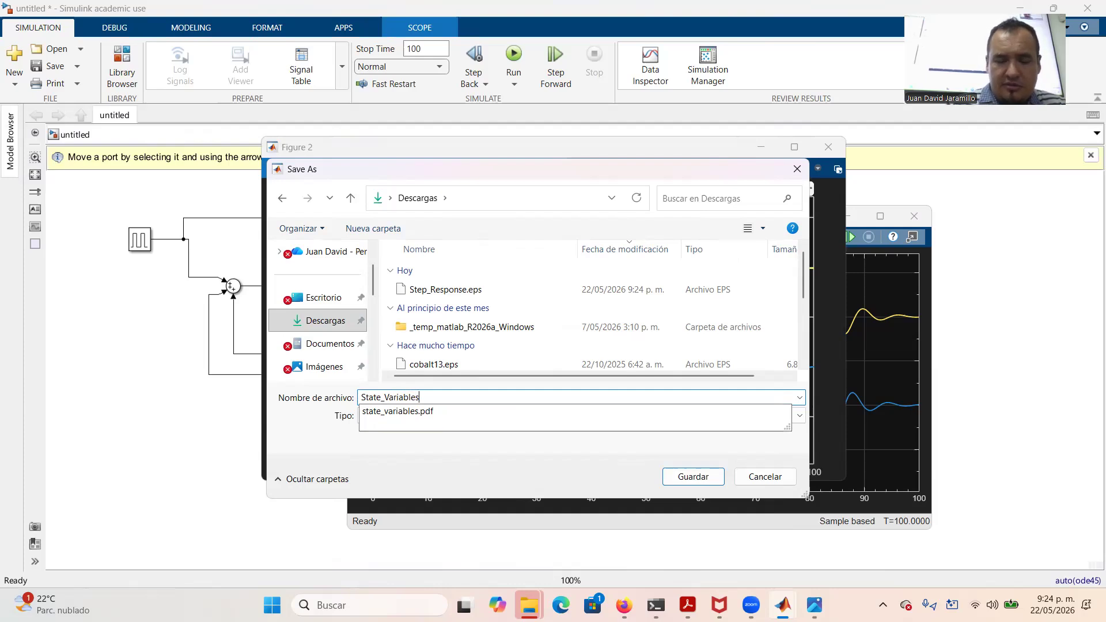
key("Return")
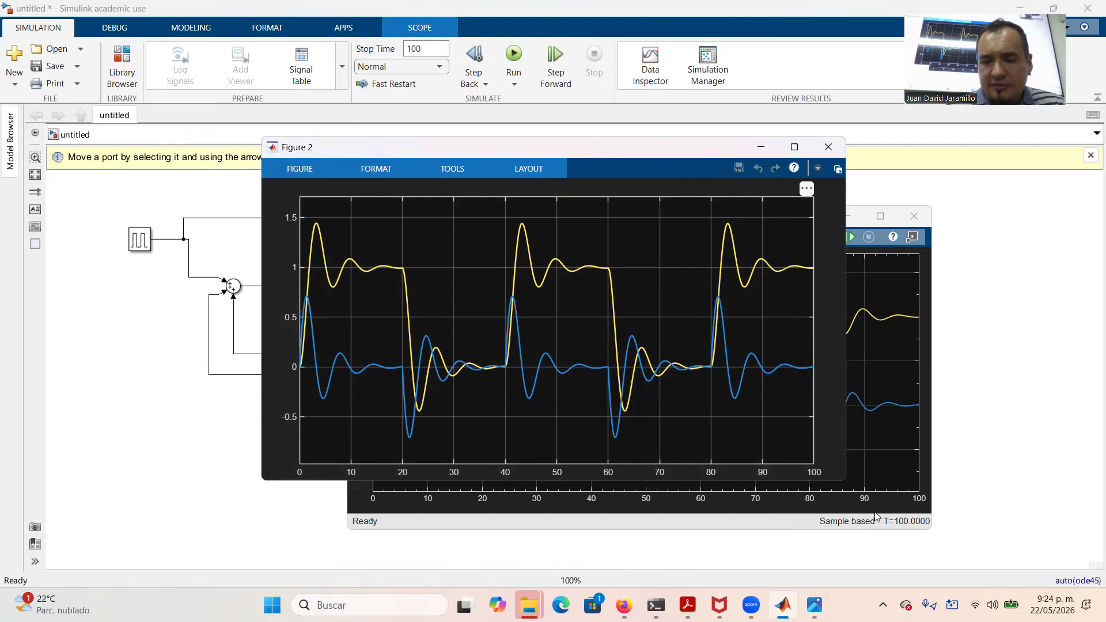
Upload State_Variables1.eps and Step_Response.eps into the Overleaf poster project
mouse_move(623, 605)
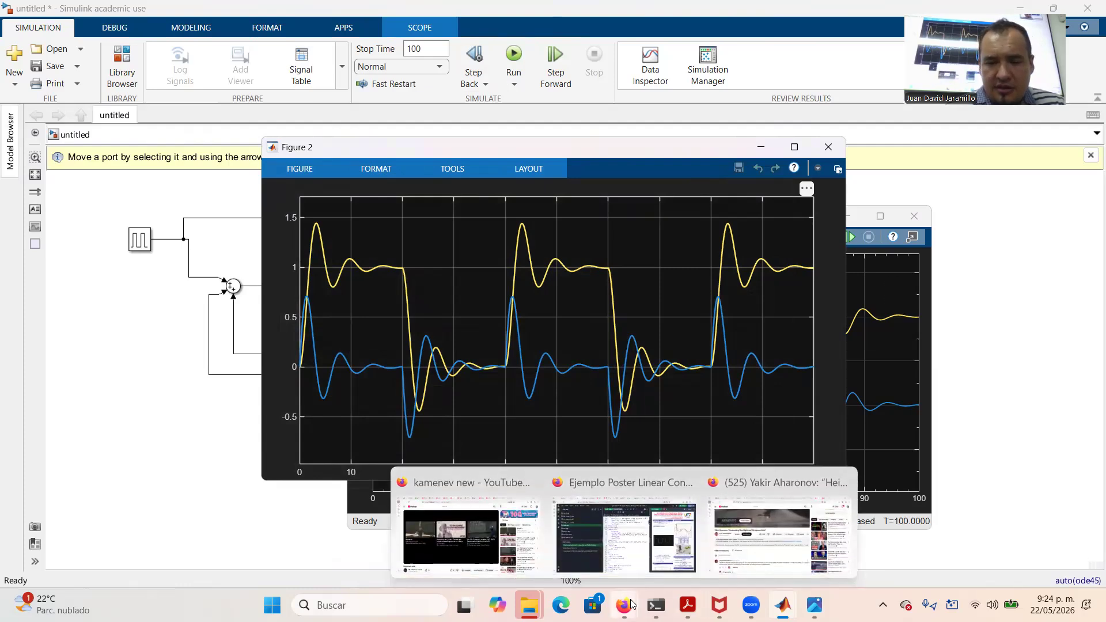
left_click(611, 550)
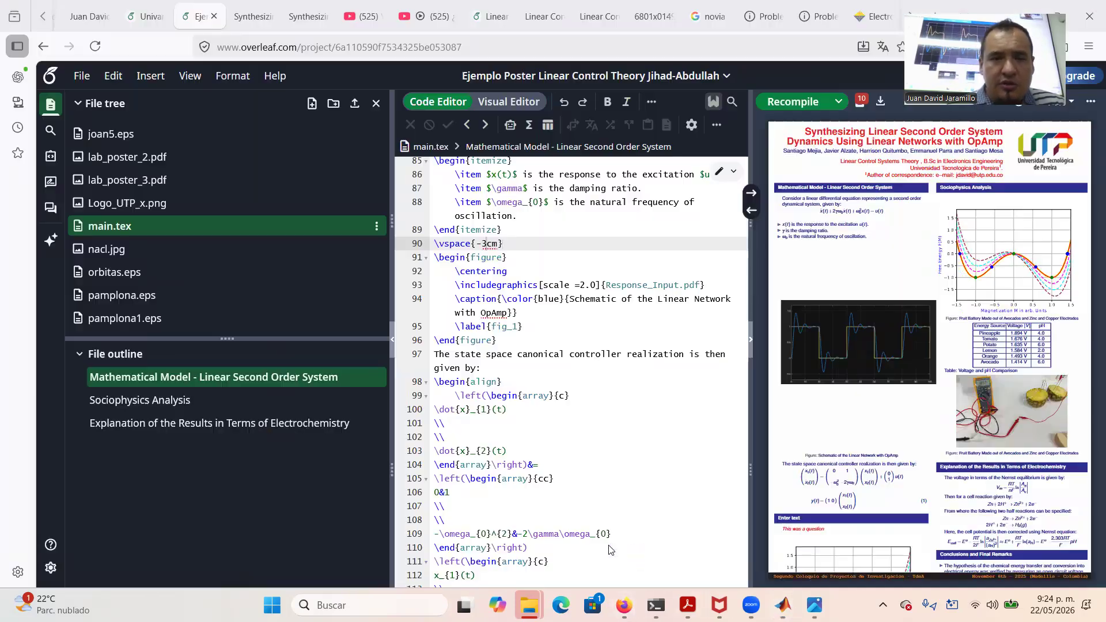
left_click(356, 104)
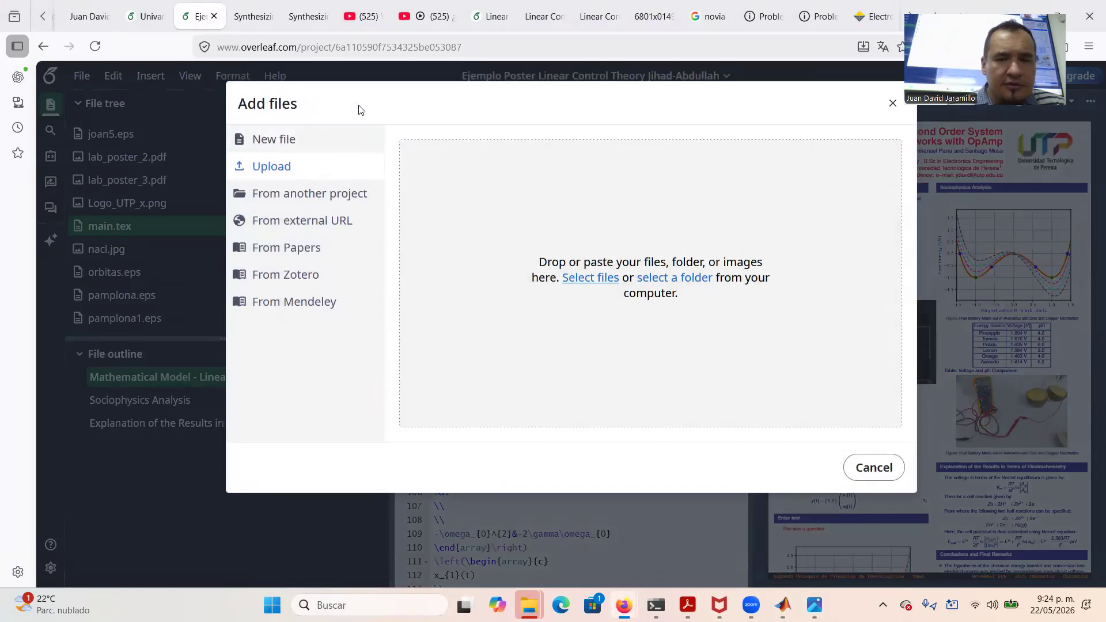
left_click(608, 280)
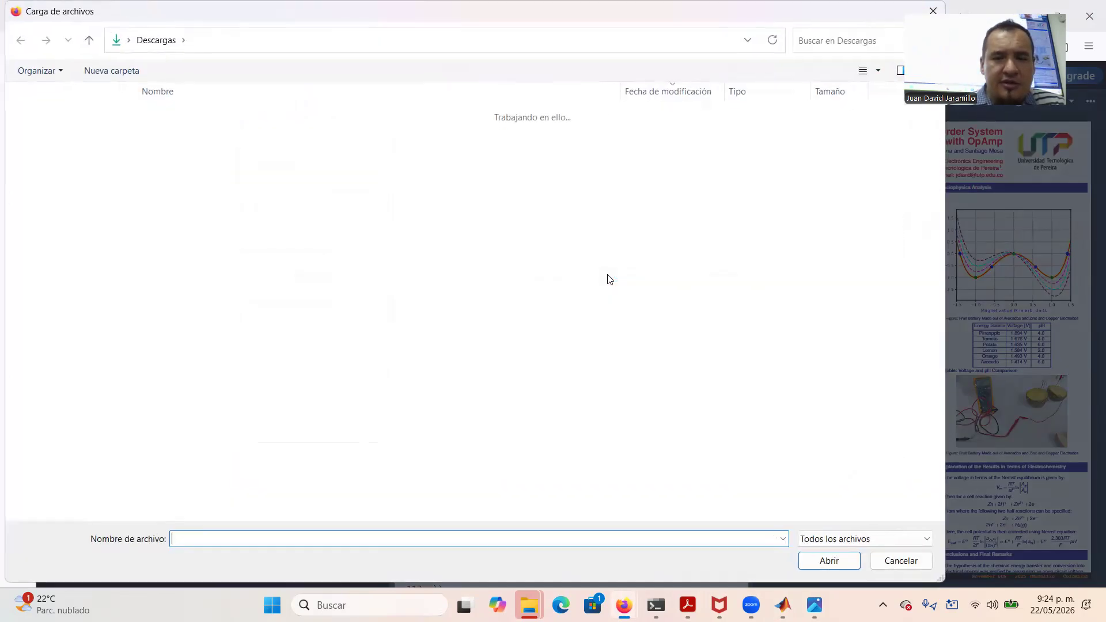
left_click(207, 132)
key("shift+Down")
key("Return")
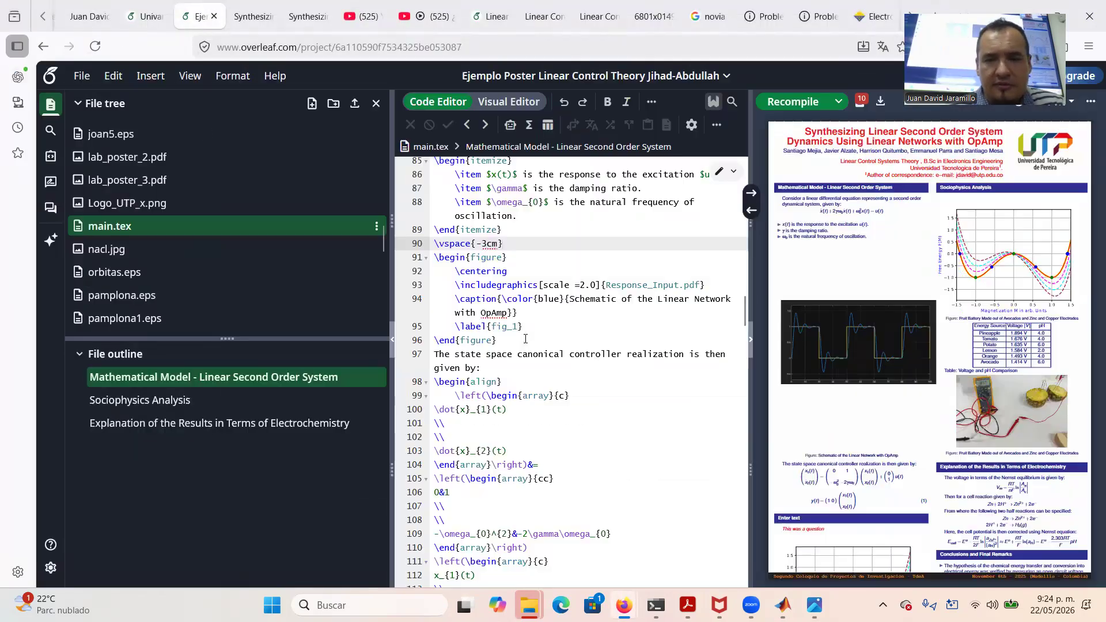
Replace Response_Input.pdf with Step_Response.eps in the first figure and recompile
left_click_drag(606, 285, 700, 287)
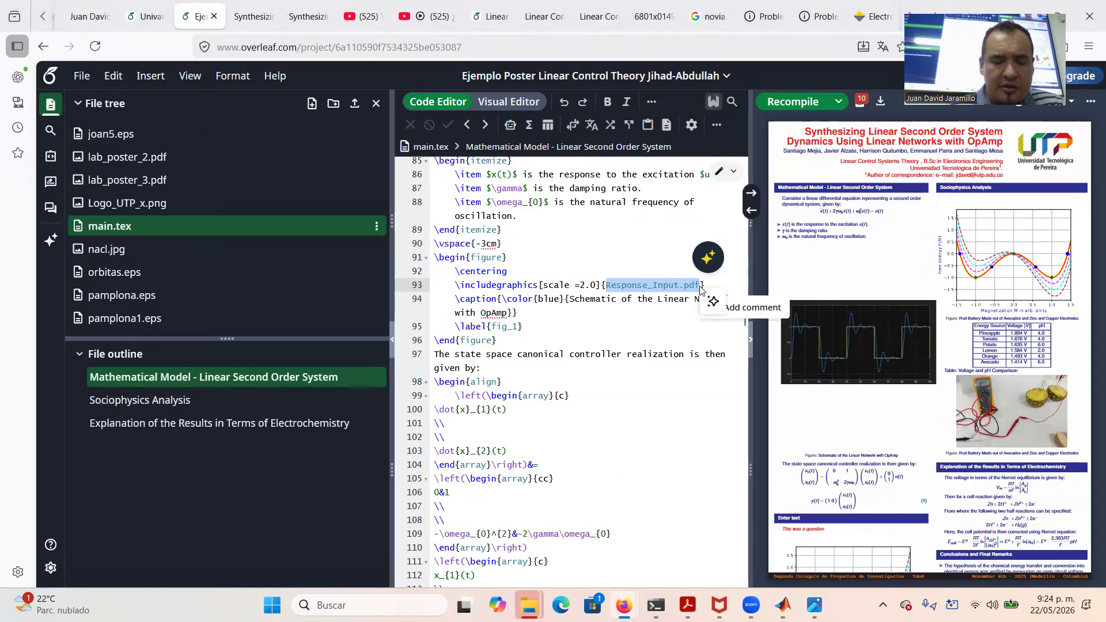
type("step")
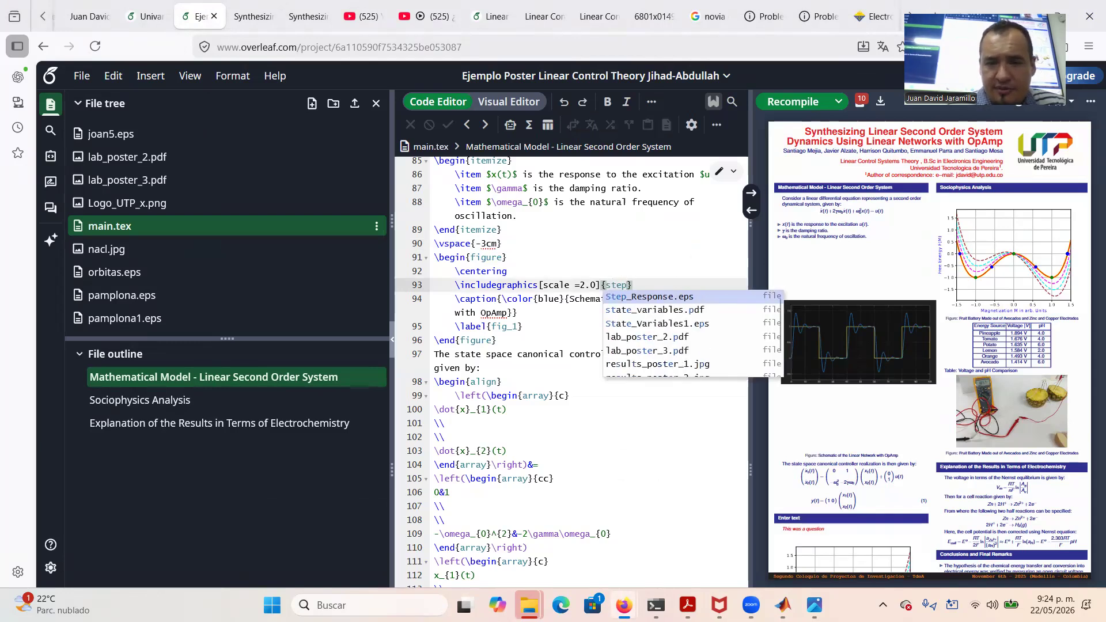
key("Return")
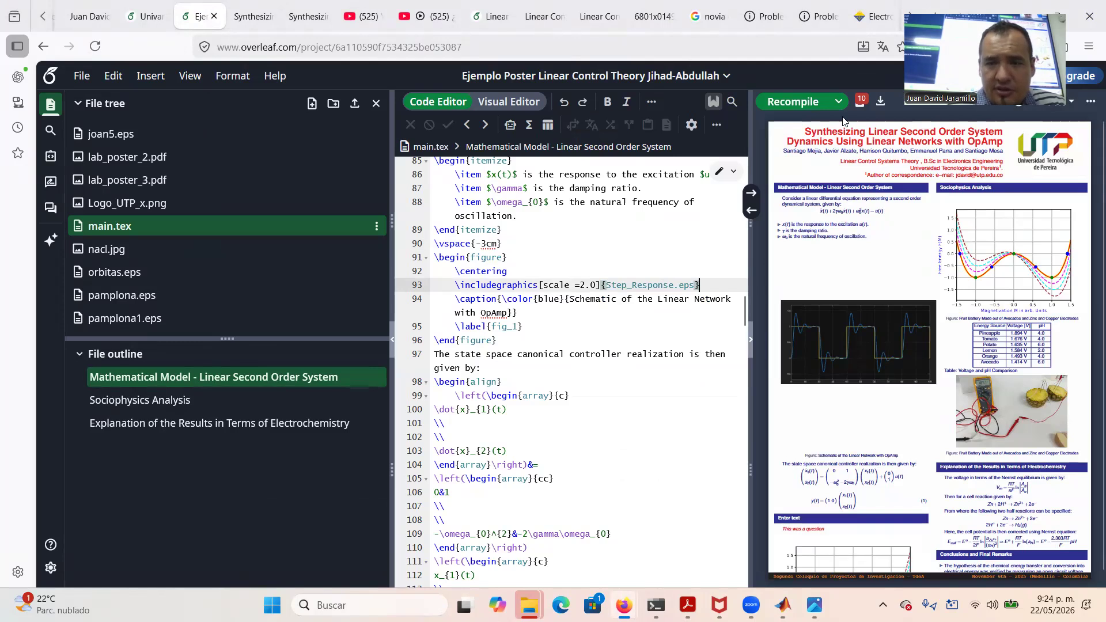
left_click(788, 95)
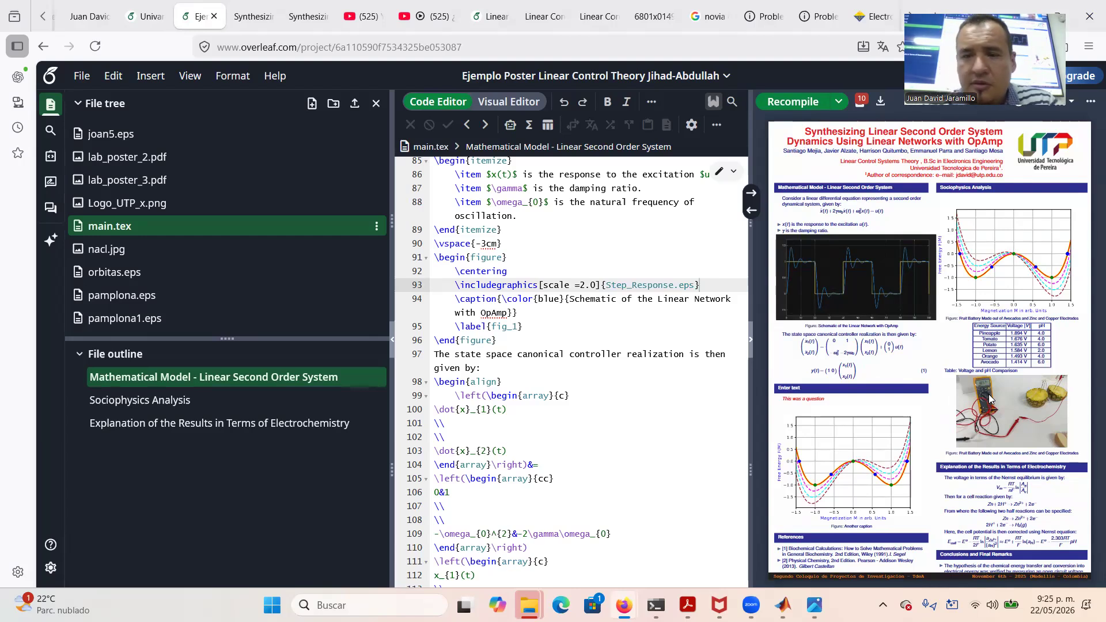
Change the line-90 \vspace from -3cm to -2cm, then -1.5cm, recompiling after each
left_click(485, 243)
key("BackSpace")
type("2")
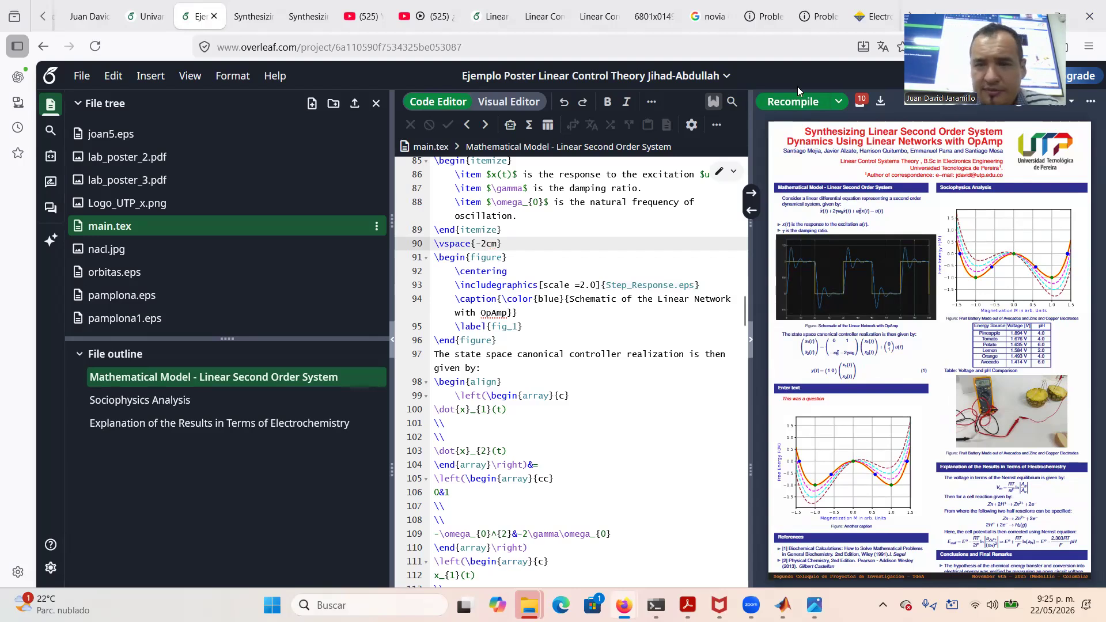
left_click(797, 102)
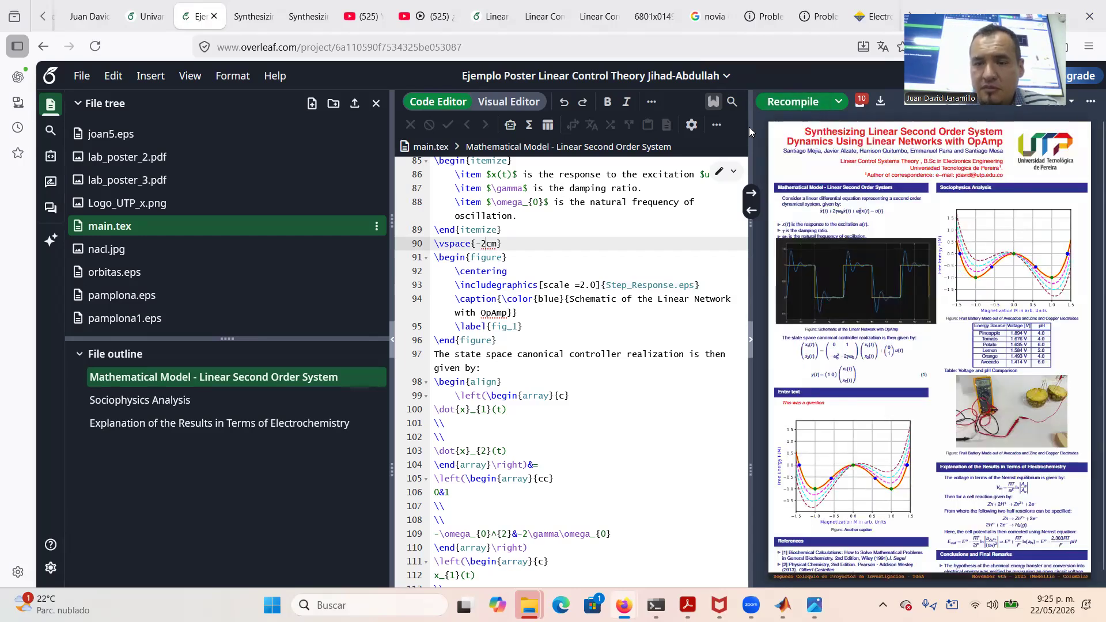
left_click(486, 244)
key("BackSpace")
type("1.5")
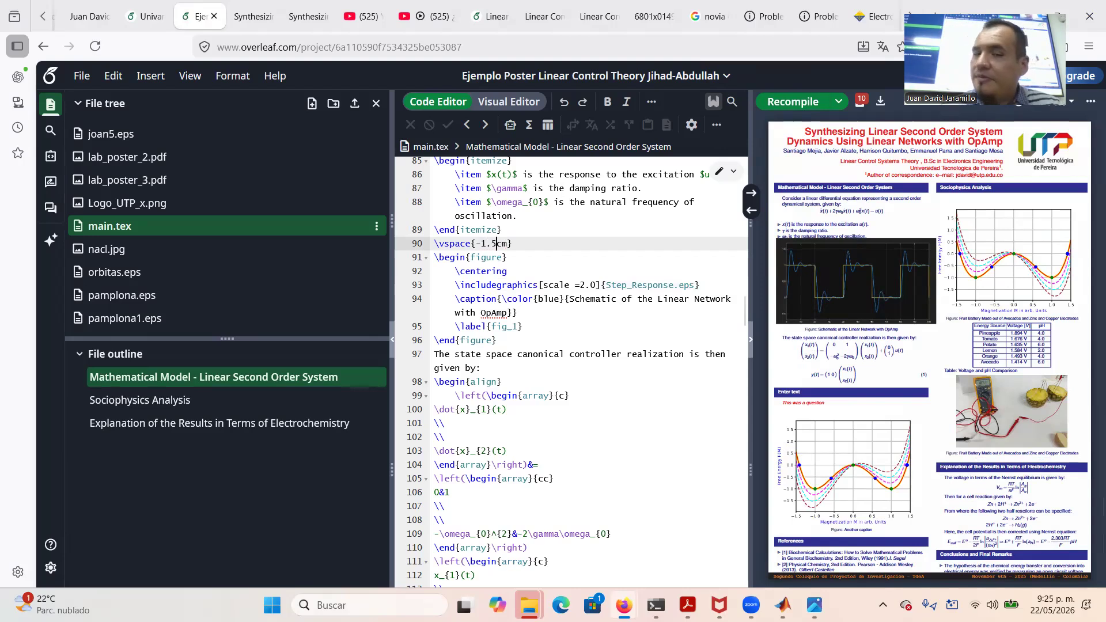
left_click(795, 103)
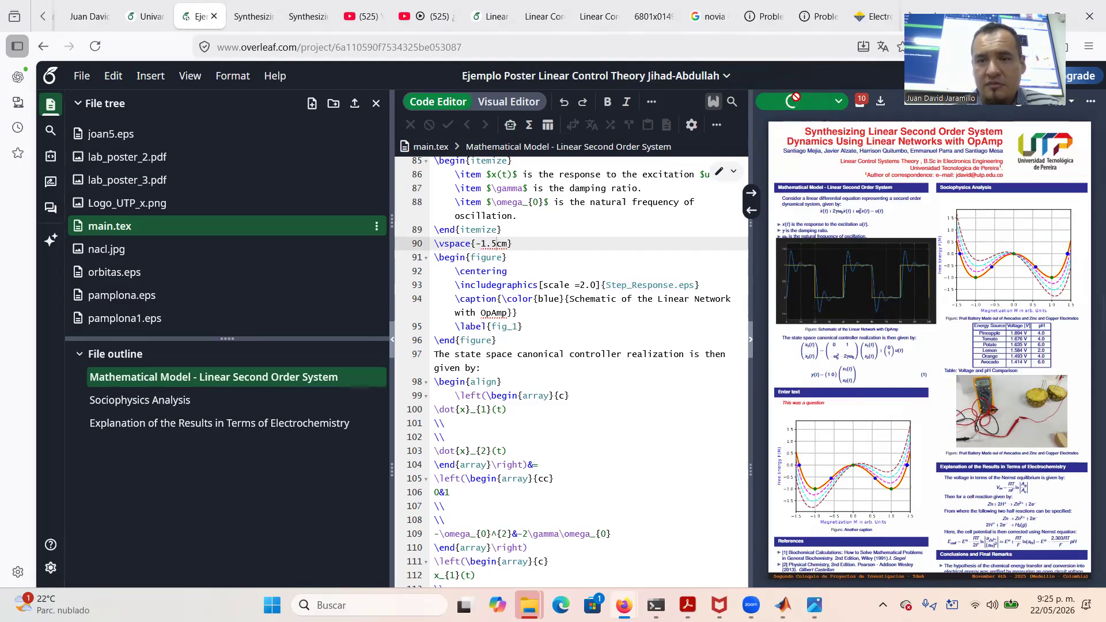
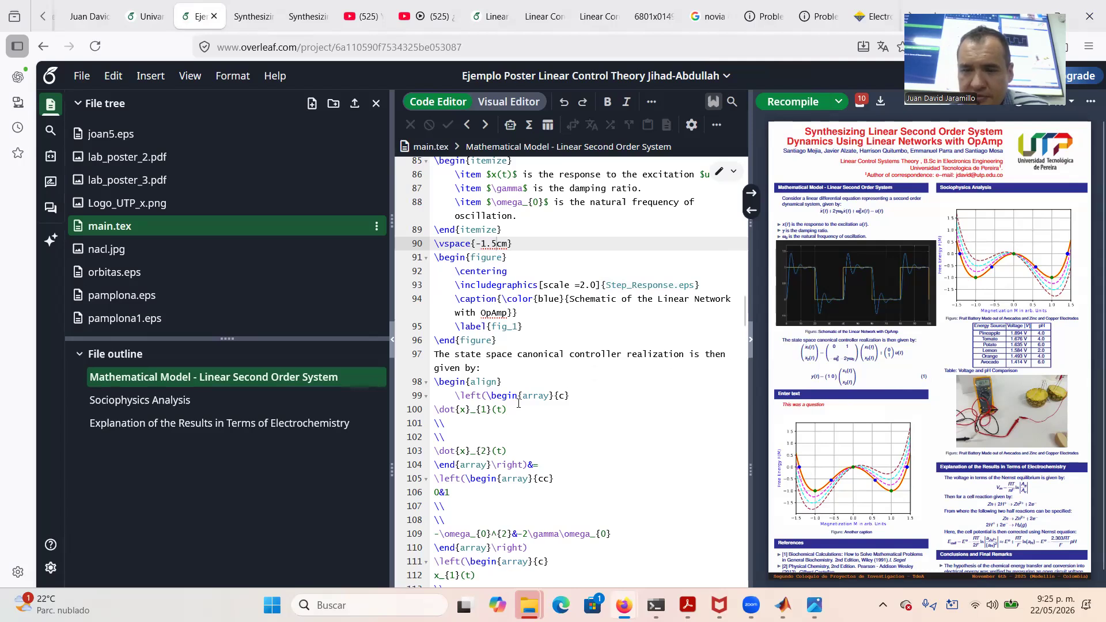
Place the cursor just after the \end{align} of the state-space output equation at line 134
scroll(539, 480, "down", 3)
scroll(539, 479, "down", 1)
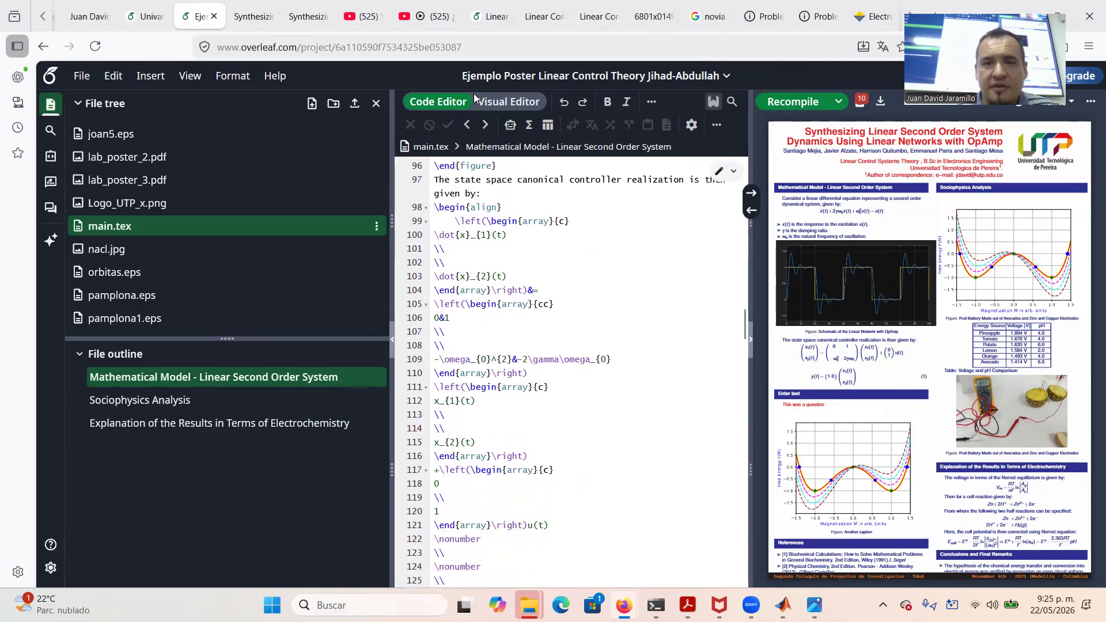
scroll(526, 482, "down", 5)
scroll(528, 479, "down", 3)
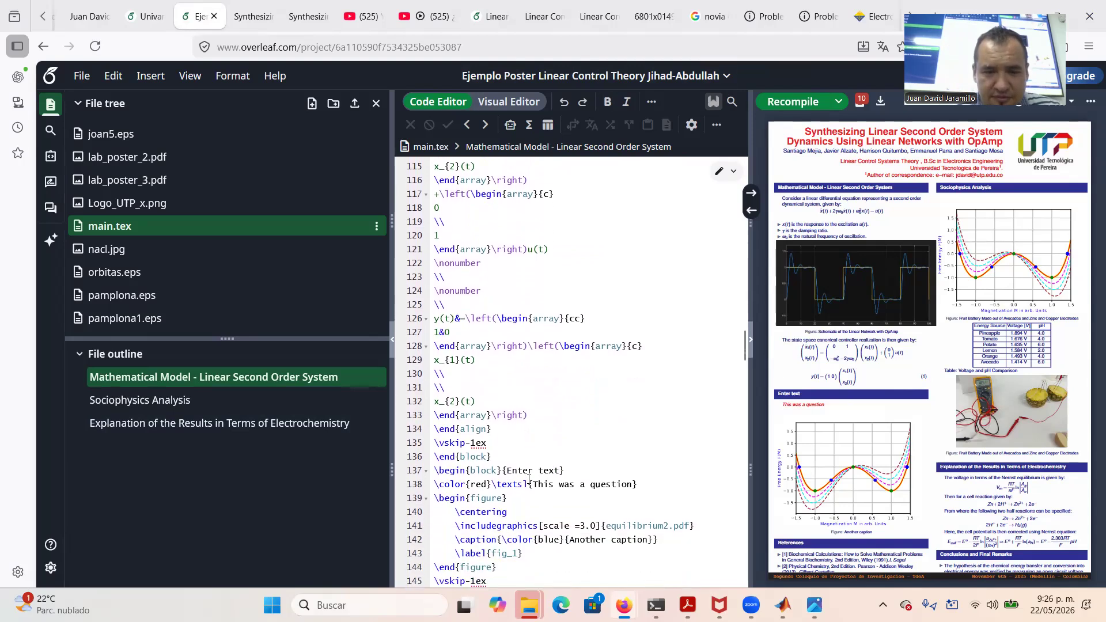
left_click(492, 368)
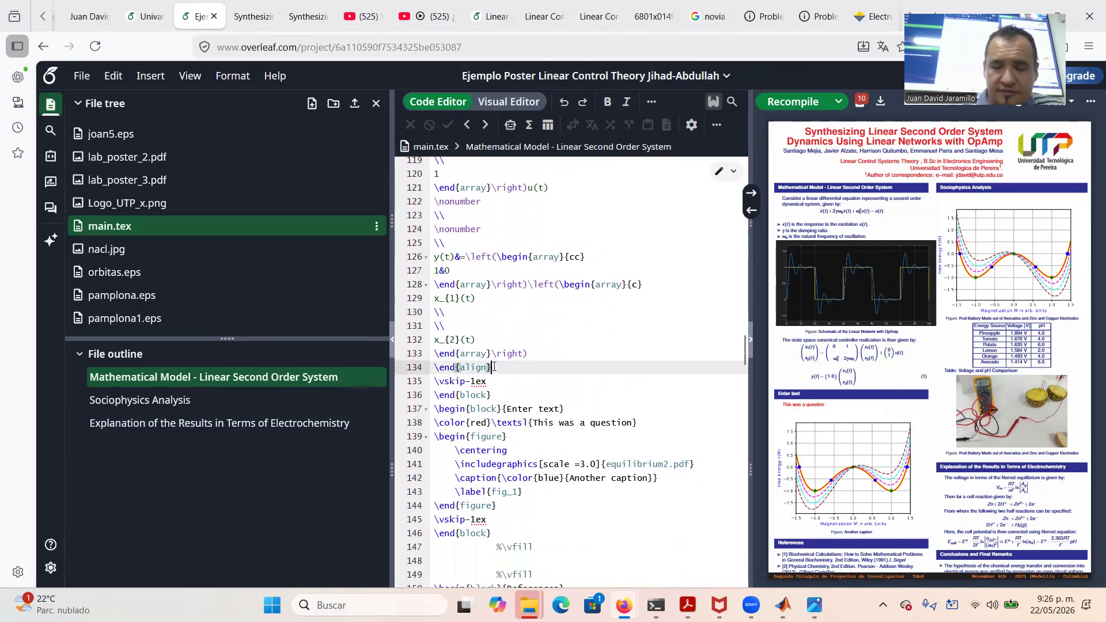
Add the line 'From the Above model there is one equation to realize:' after the align block, then a blank line
key("Return")
type("From the Above model t")
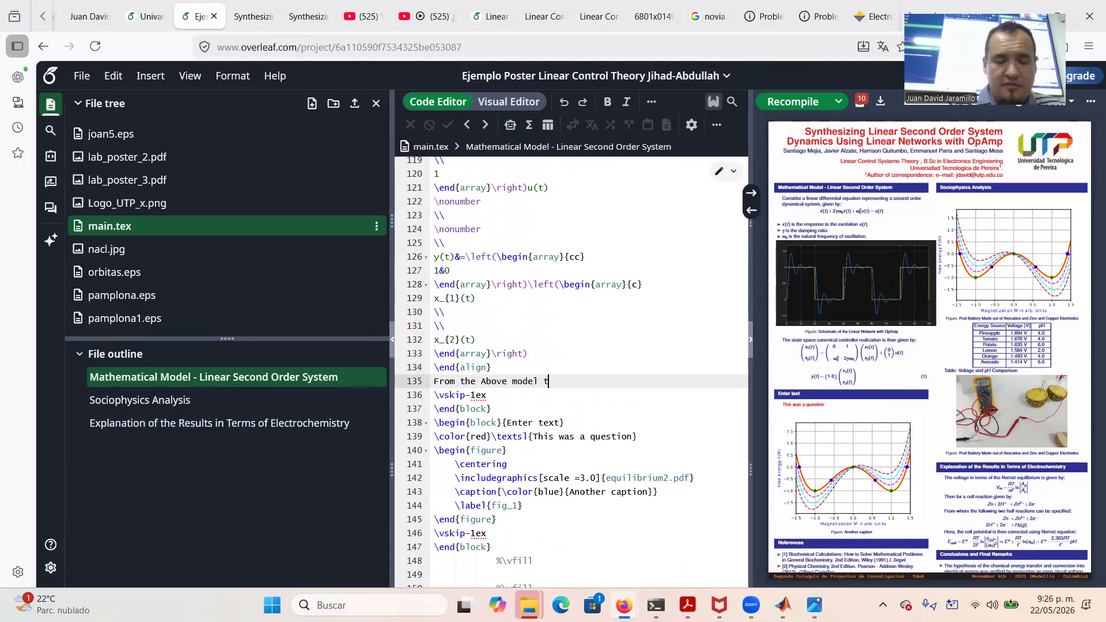
type("here are t")
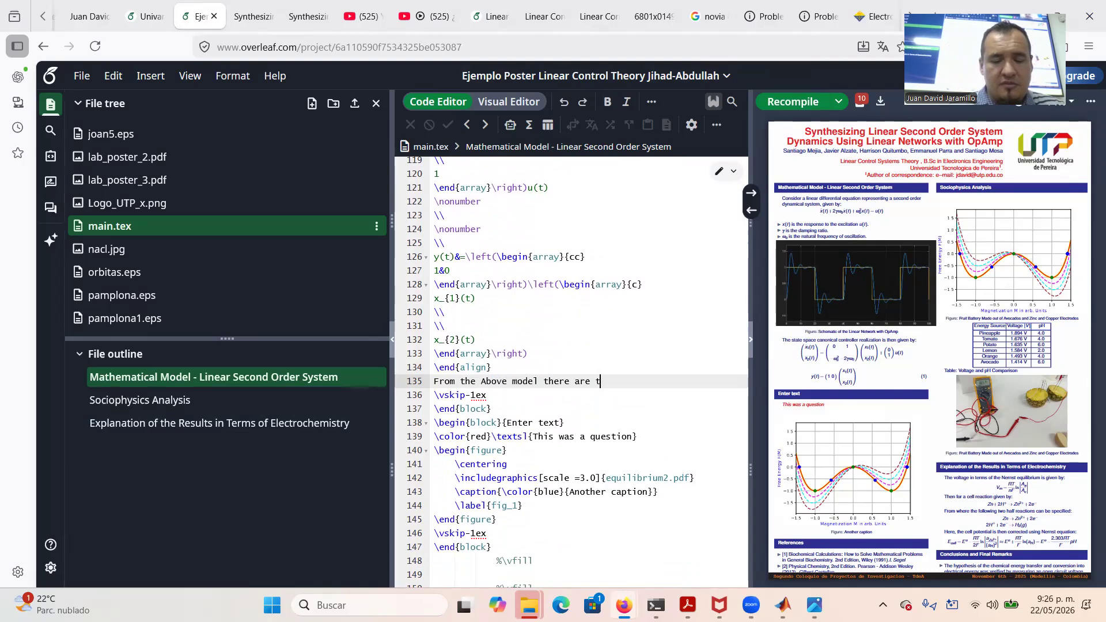
type("wo equatio")
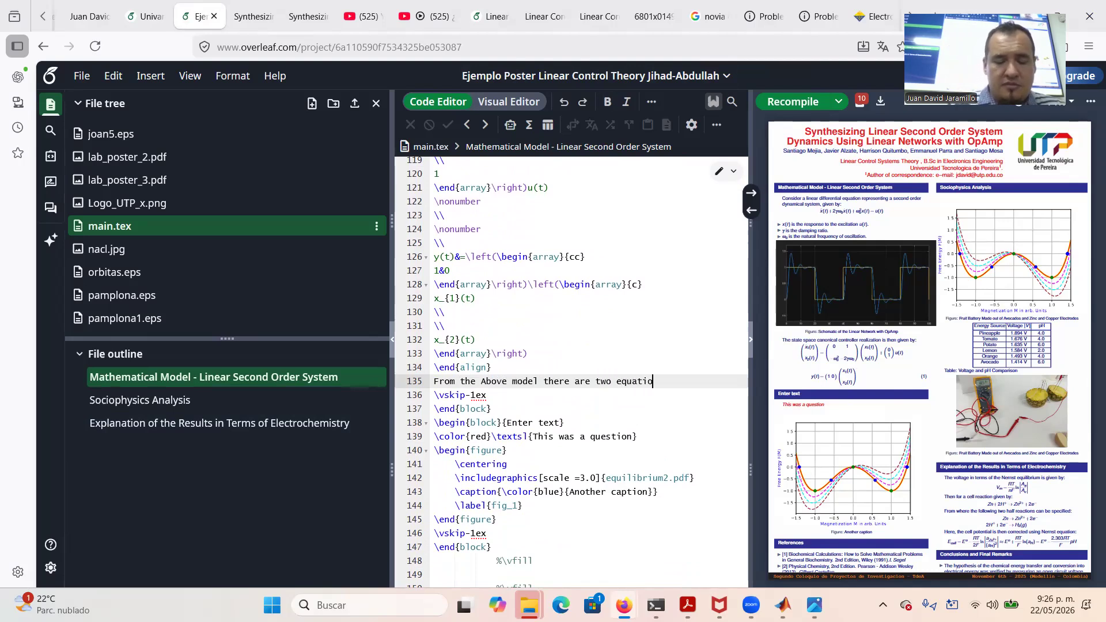
type("n to real")
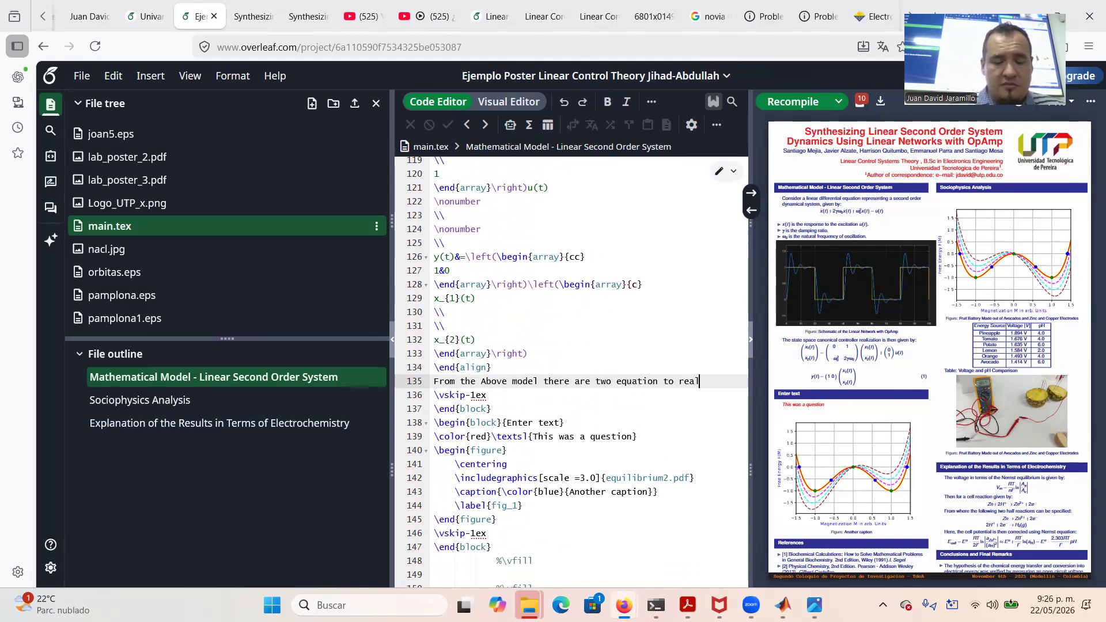
type("ized")
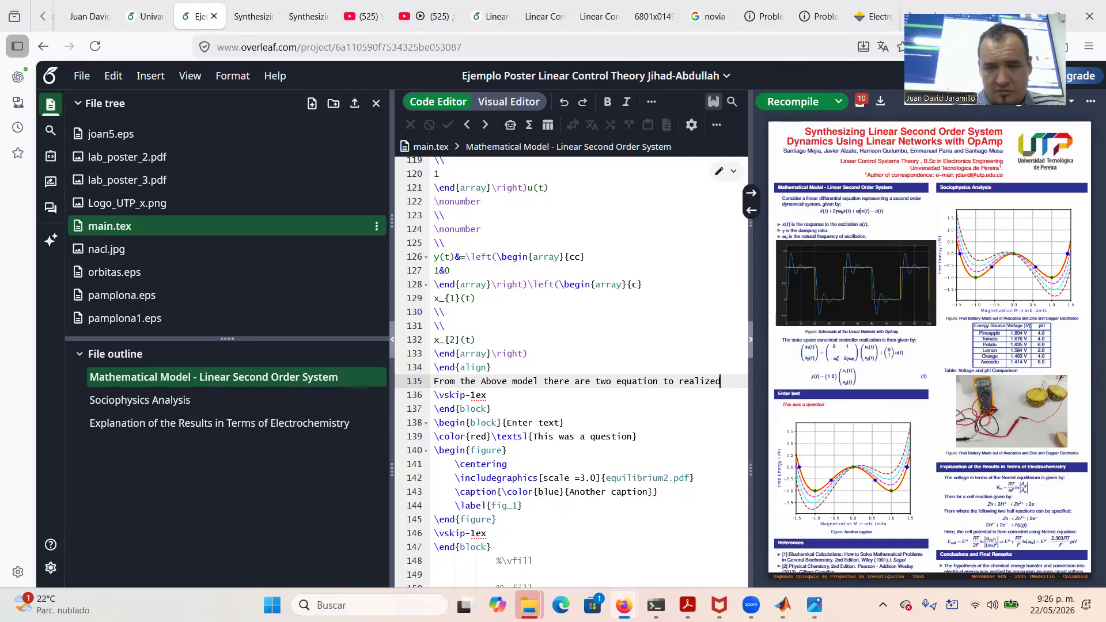
key("BackSpace")
key("BackSpace")
key("BackSpace")
key("BackSpace")
key("BackSpace")
key("BackSpace")
key("BackSpace")
key("BackSpace")
key("BackSpace")
key("BackSpace")
key("BackSpace")
key("BackSpace")
key("BackSpace")
key("BackSpace")
key("BackSpace")
key("BackSpace")
key("BackSpace")
key("BackSpace")
key("BackSpace")
key("BackSpace")
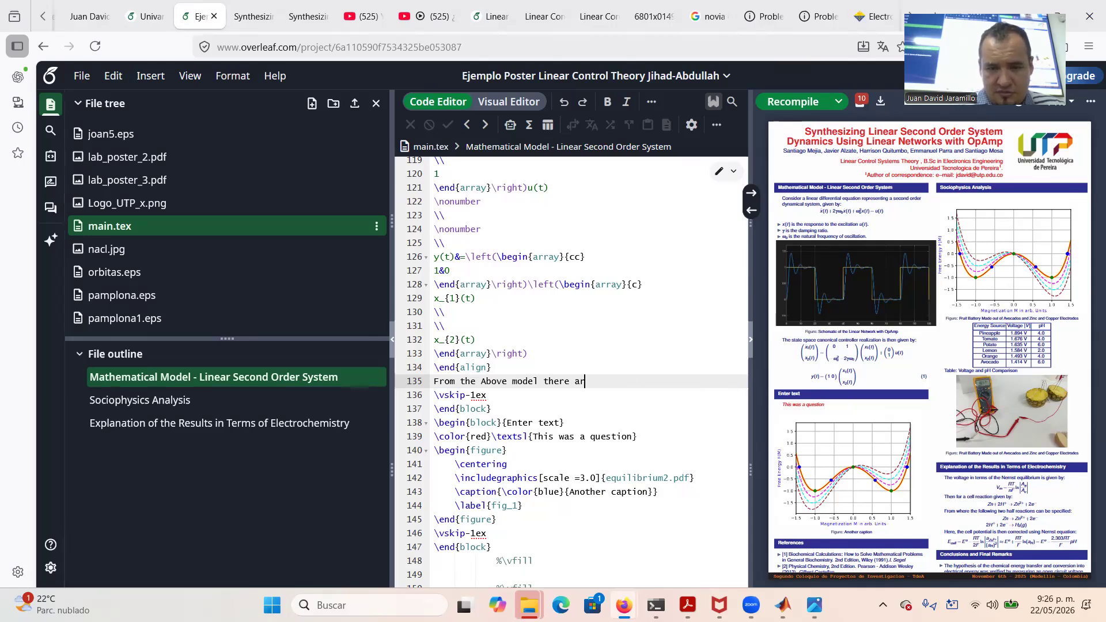
type("is o")
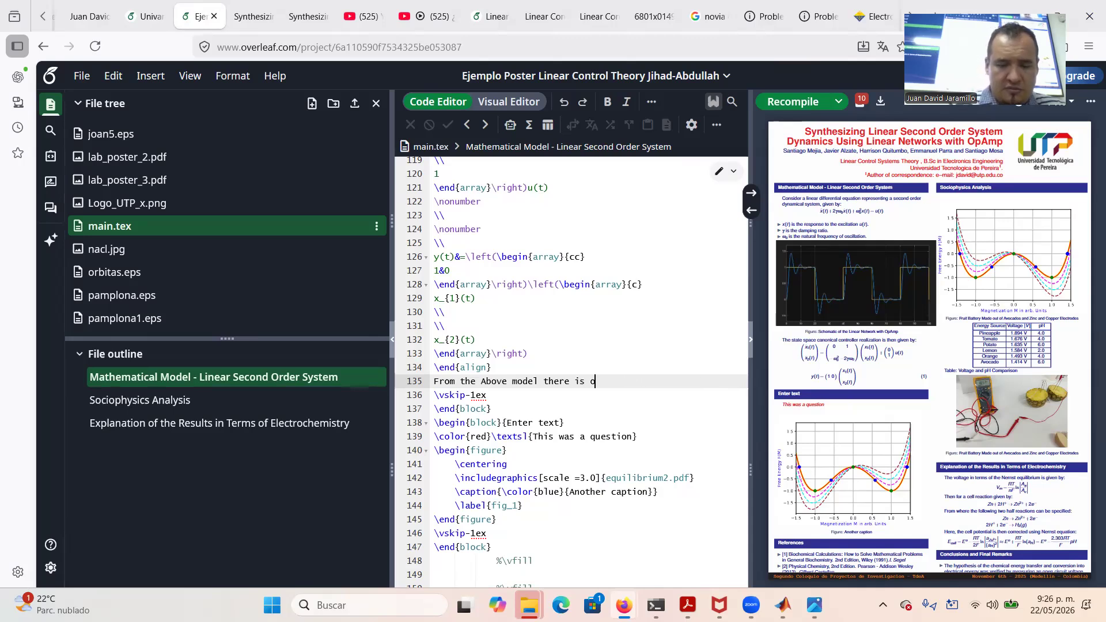
type("ne equatio")
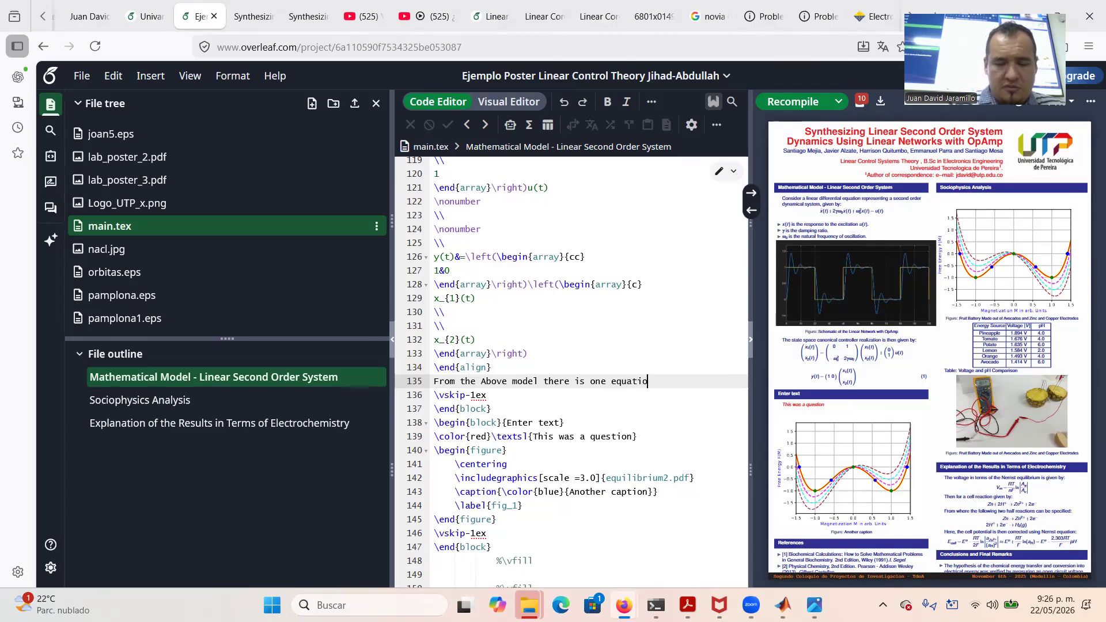
type("n to relize")
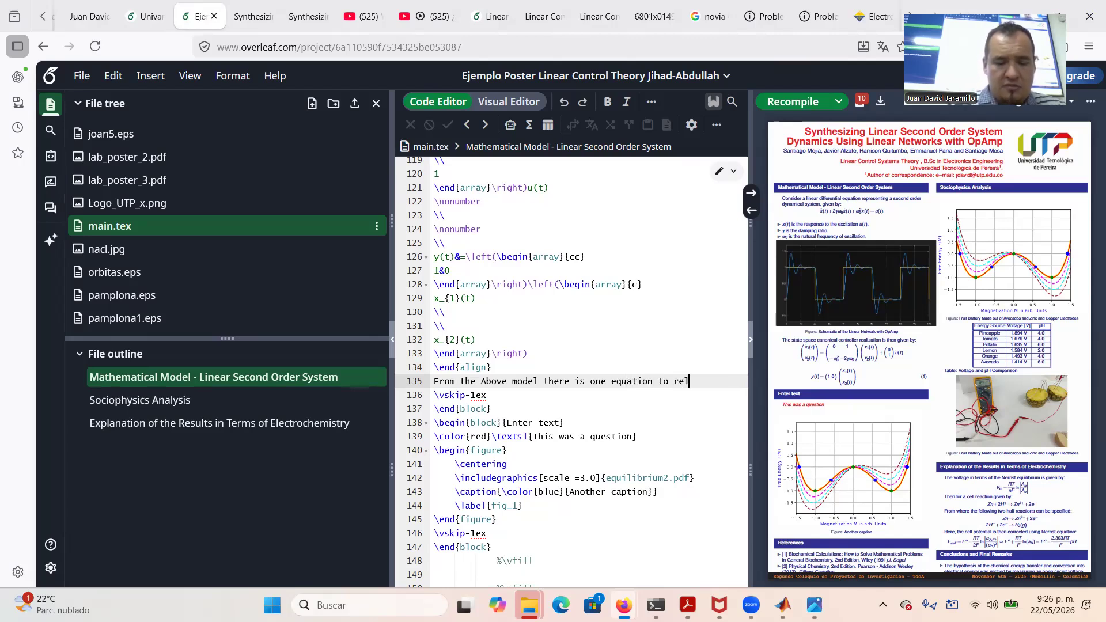
key("BackSpace")
key("BackSpace")
key("BackSpace")
key("BackSpace")
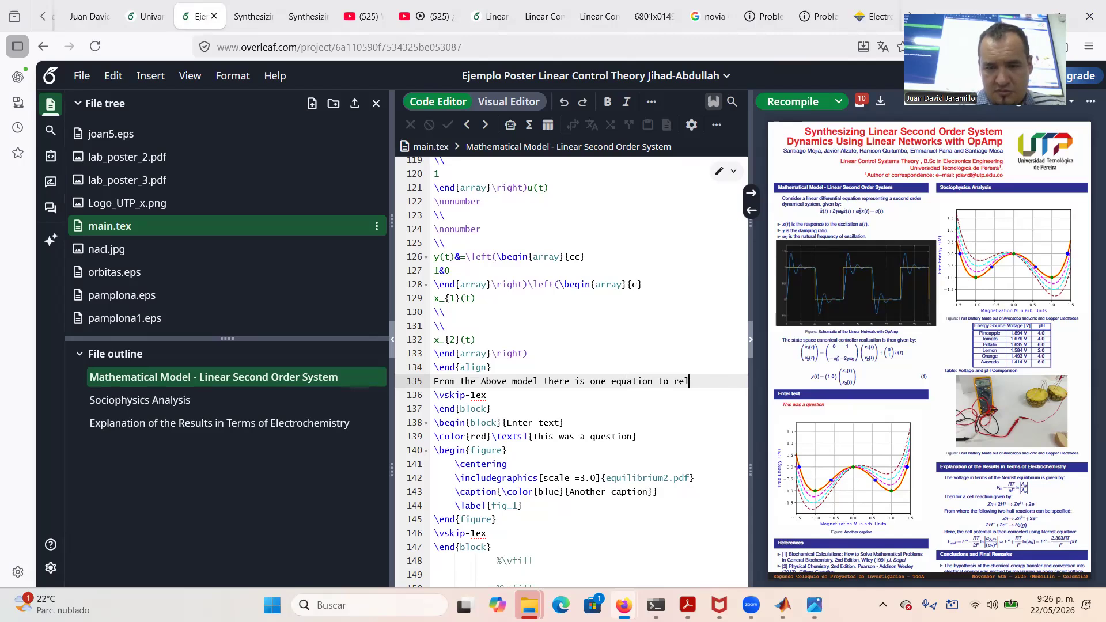
type("alize")
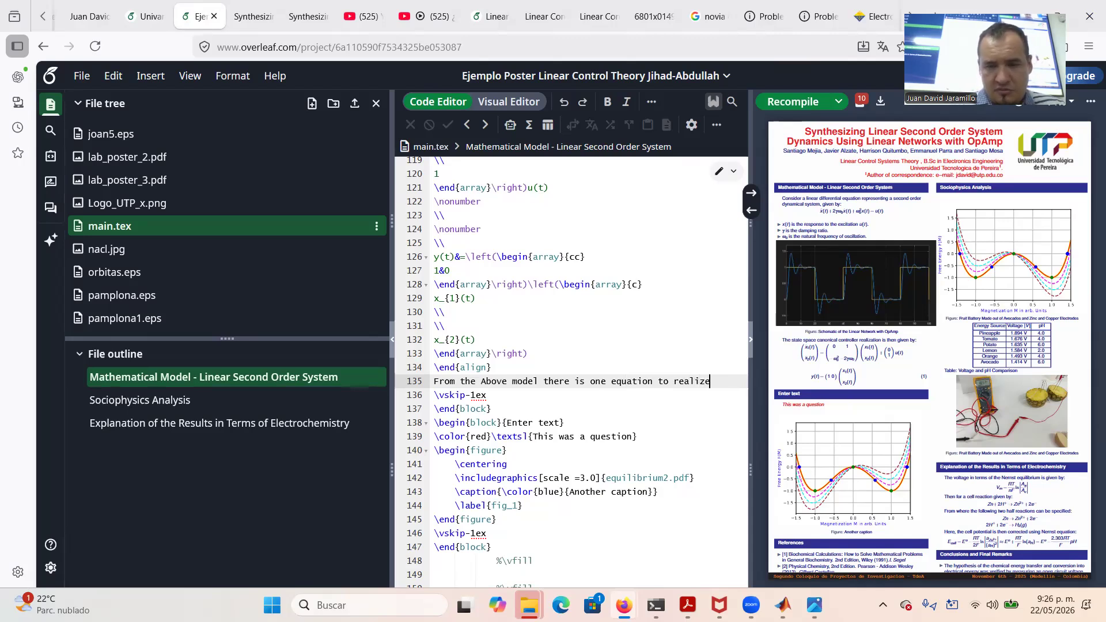
type(":")
key("Return")
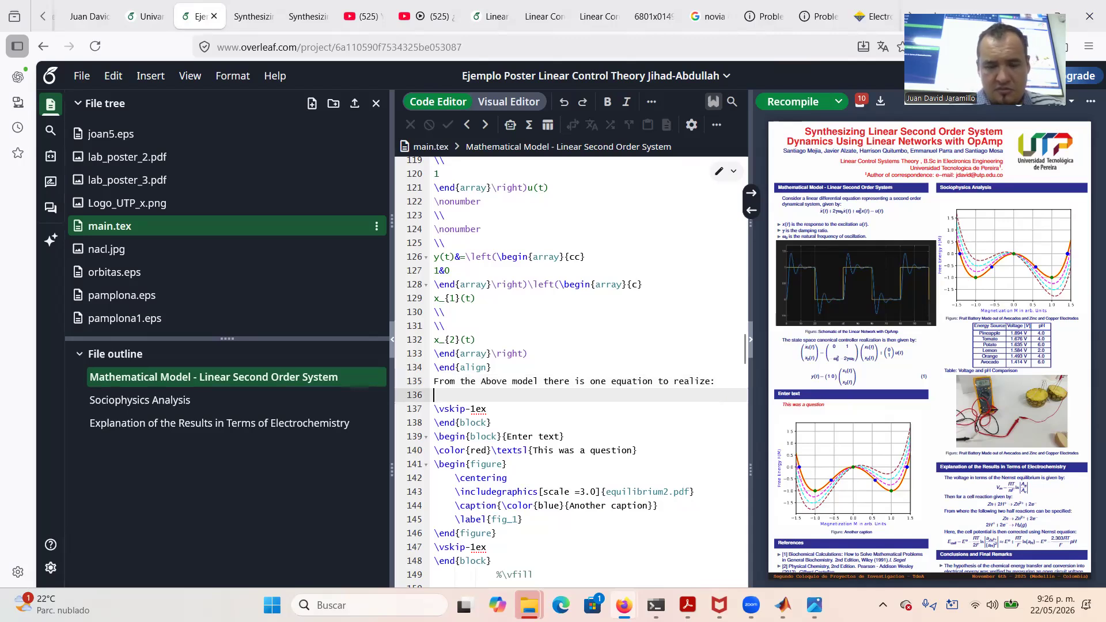
Add the display equation \dot{x}_{2}(t)=u(t)-\omega_{0}^{2}x_{1}(t)-2\gamma\omega_{0}x_{2}(t) and recompile
type("$$")
key("Return")
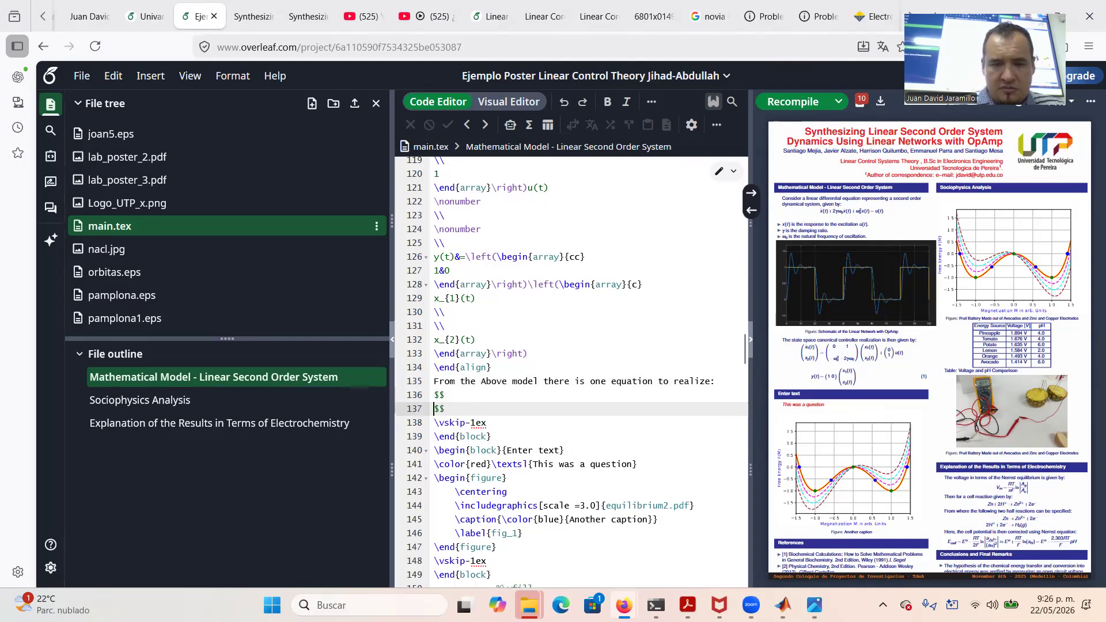
key("Return")
key("Up")
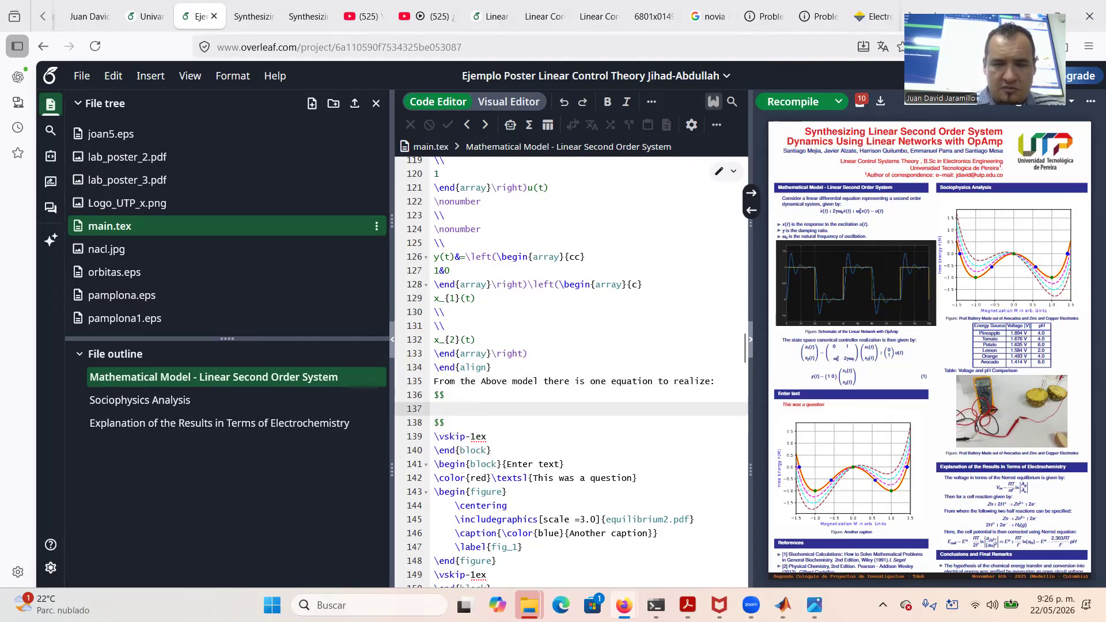
type("\\dot{x}")
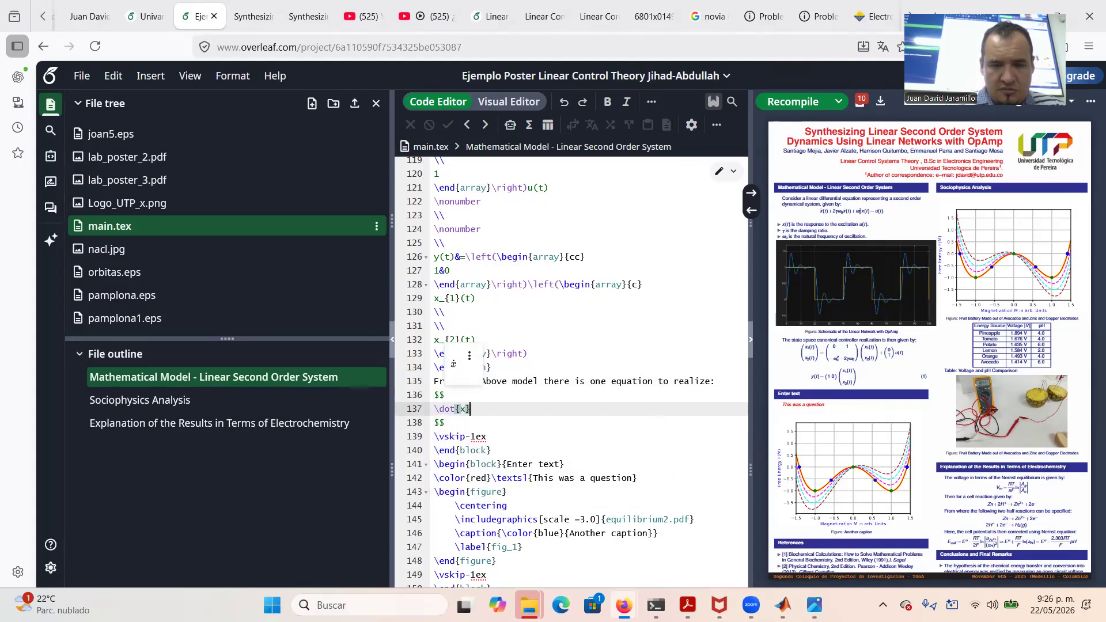
type("_{2}")
type("()")
type("t)")
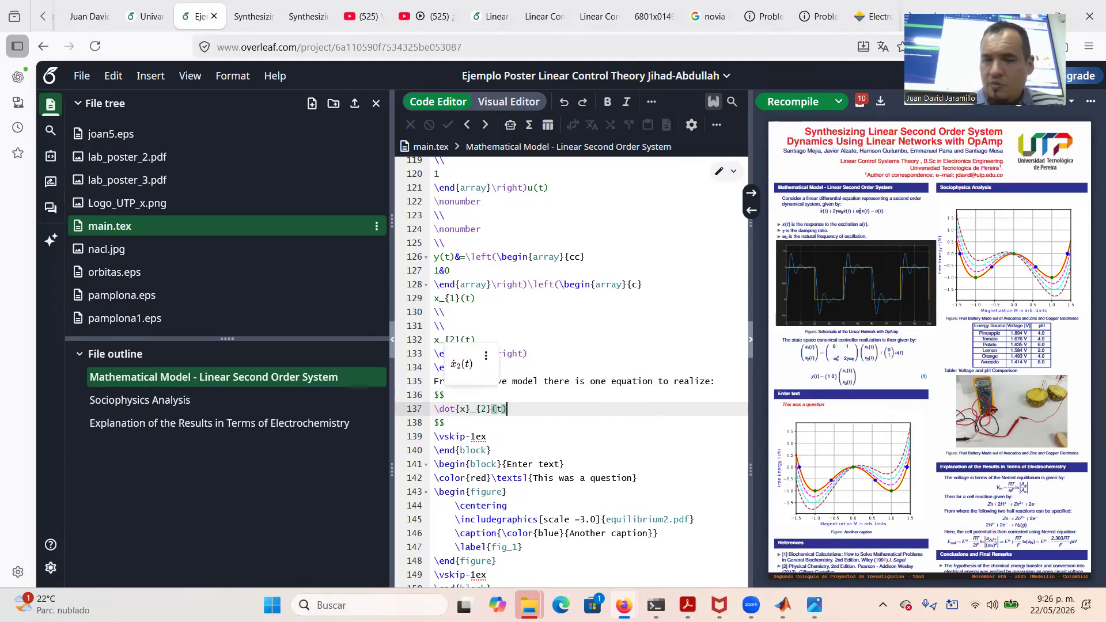
type("=u")
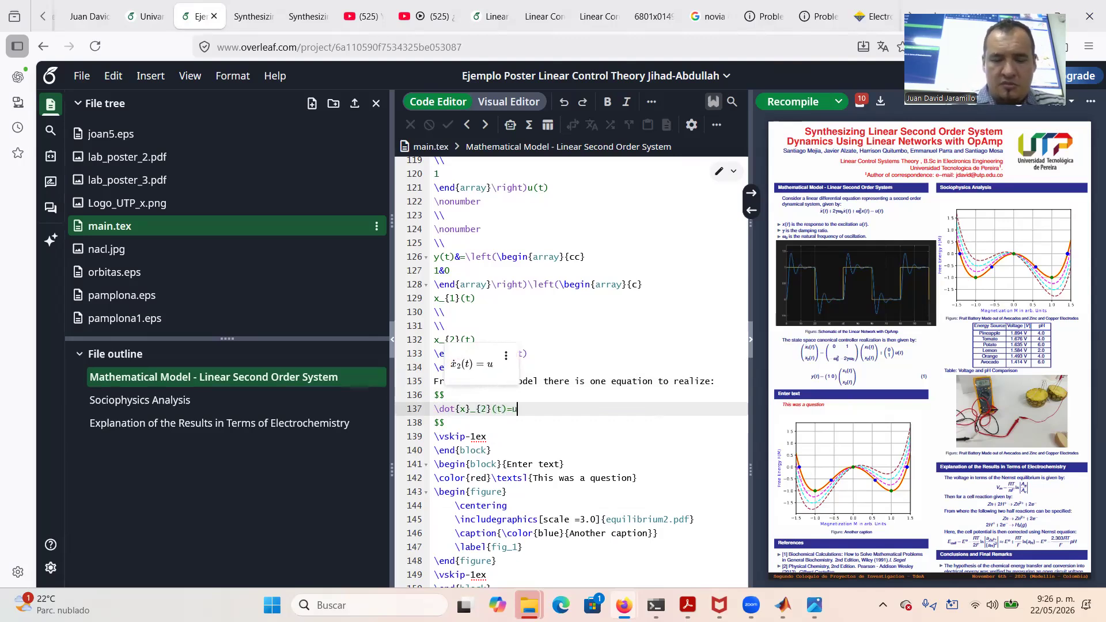
type("()t")
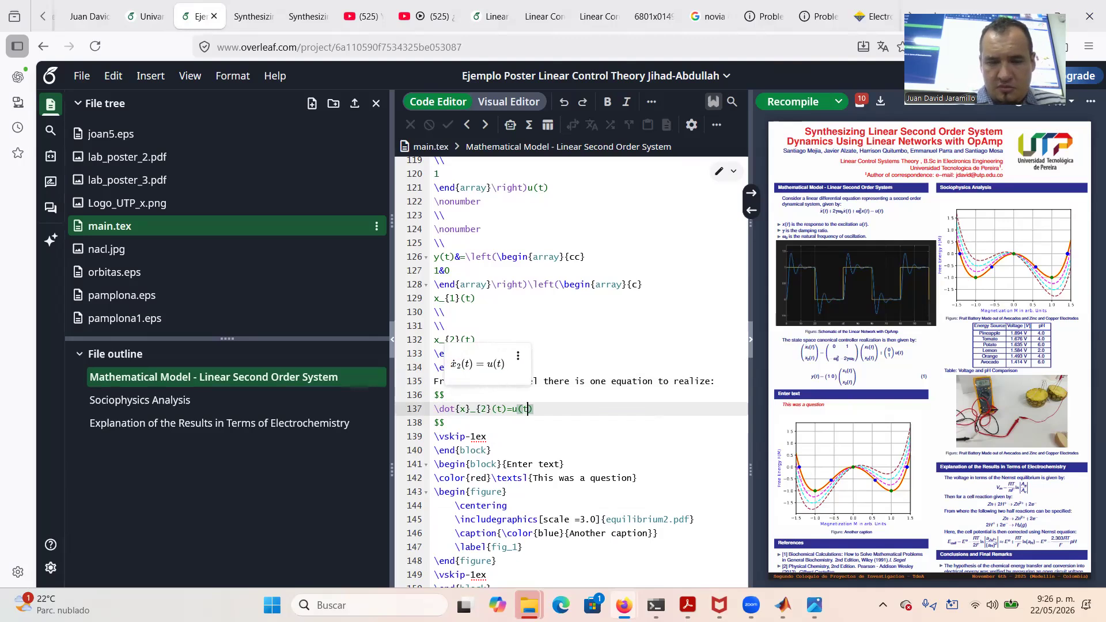
type("-")
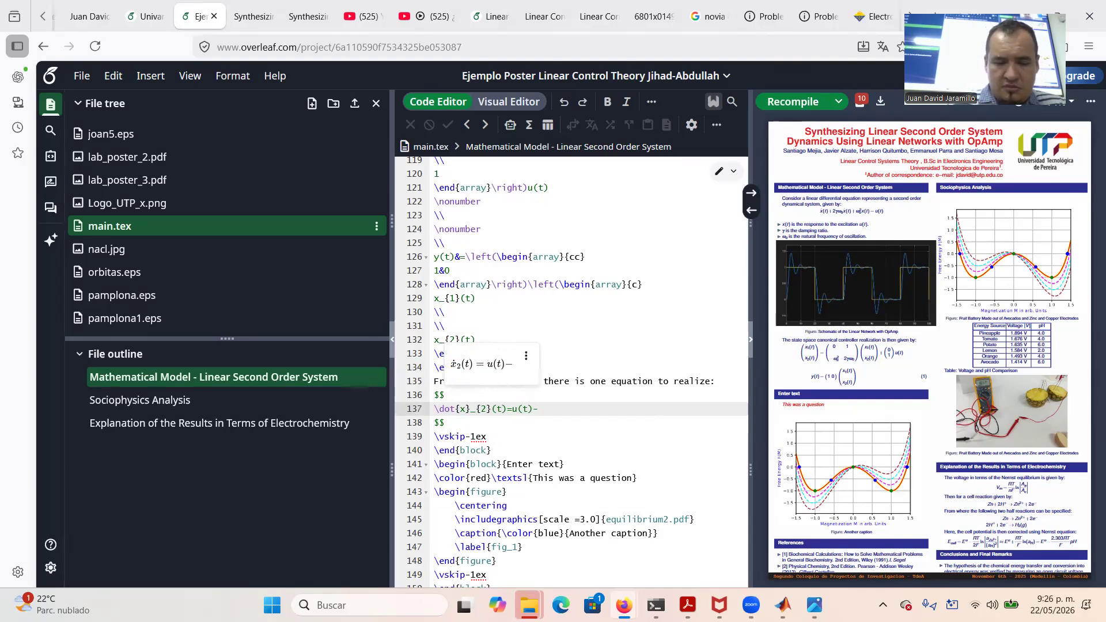
type("\\ome")
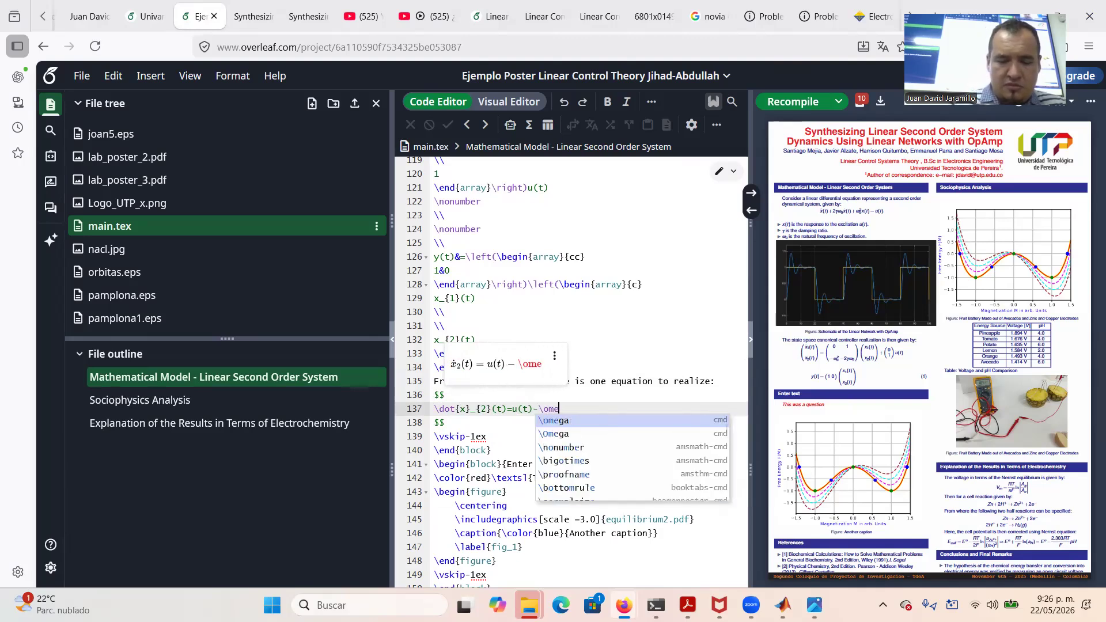
type("ga_{0")
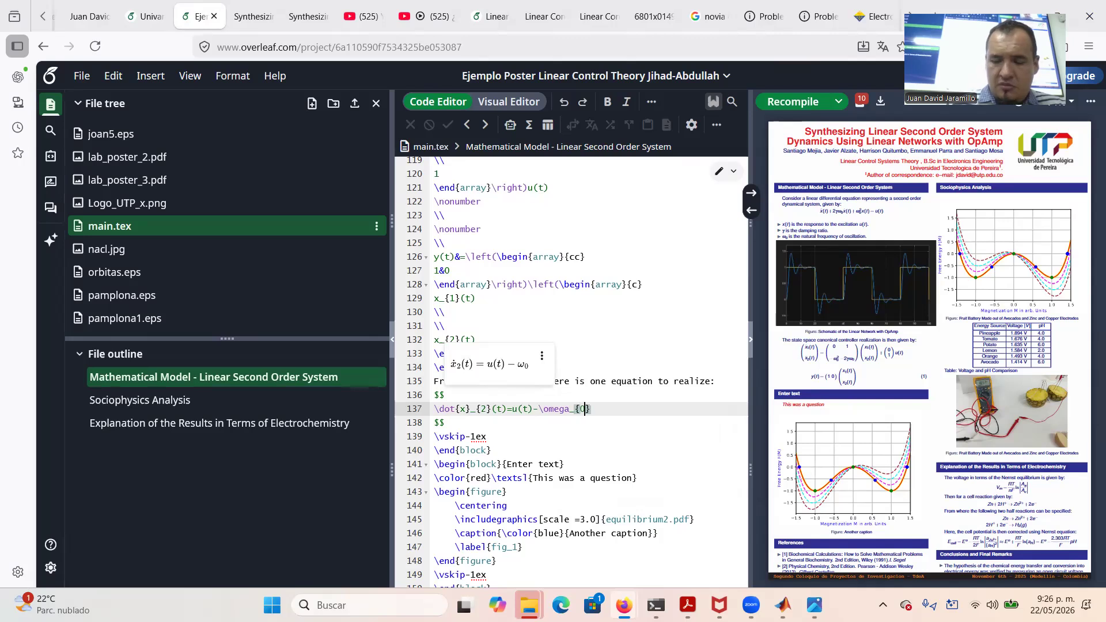
type("}^{2}")
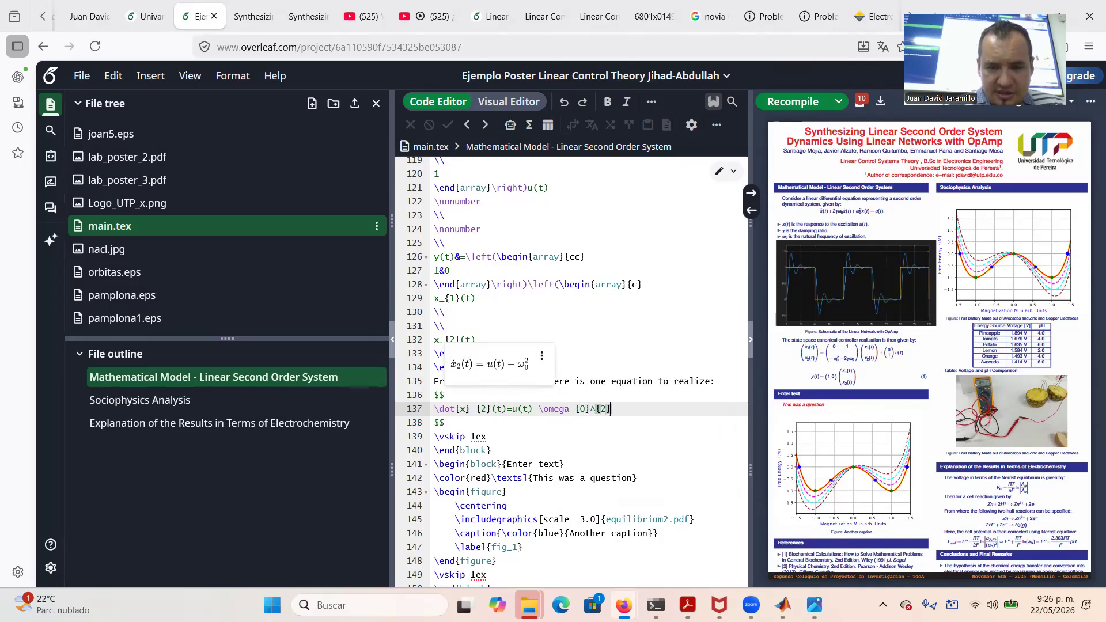
type("x_{1")
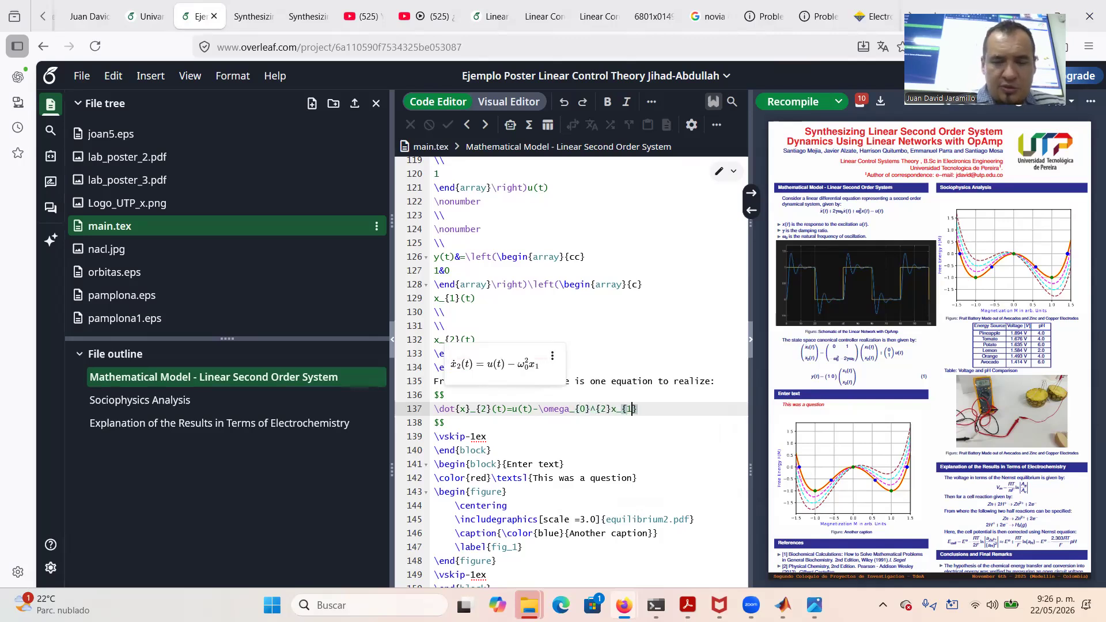
type("()2)")
key("Left")
key("BackSpace")
type("t")
type(")-")
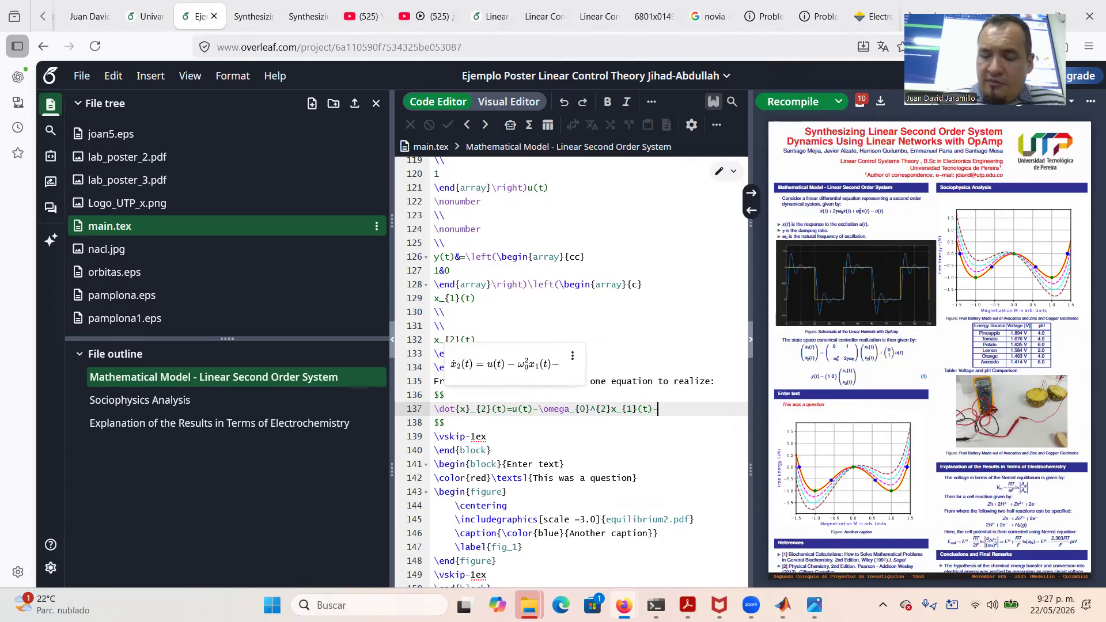
type("2\\gam")
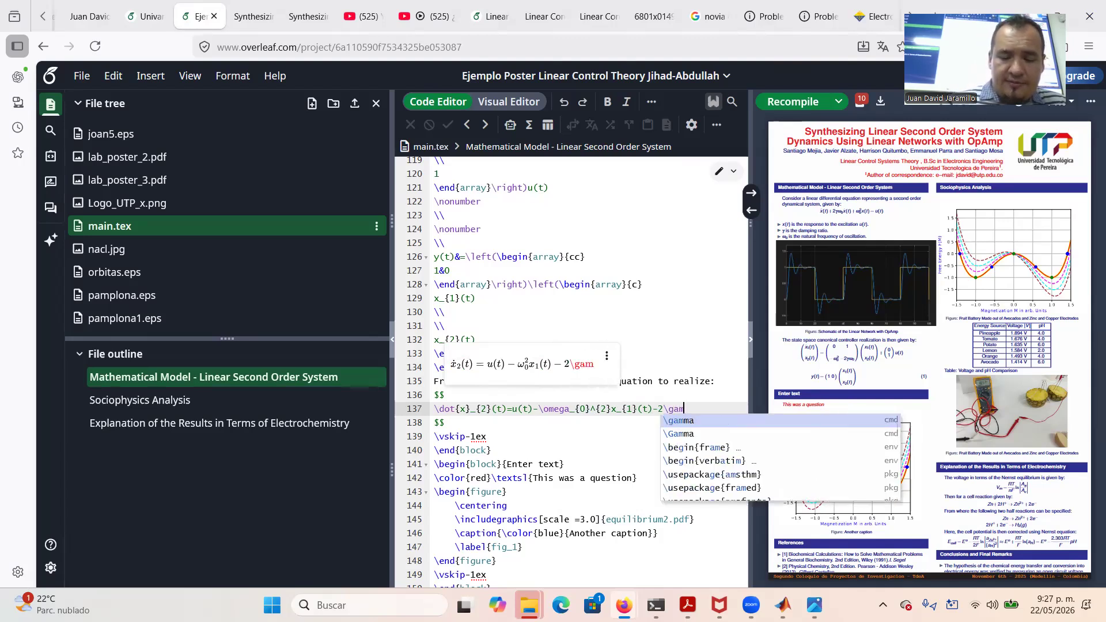
type("ma\\omega")
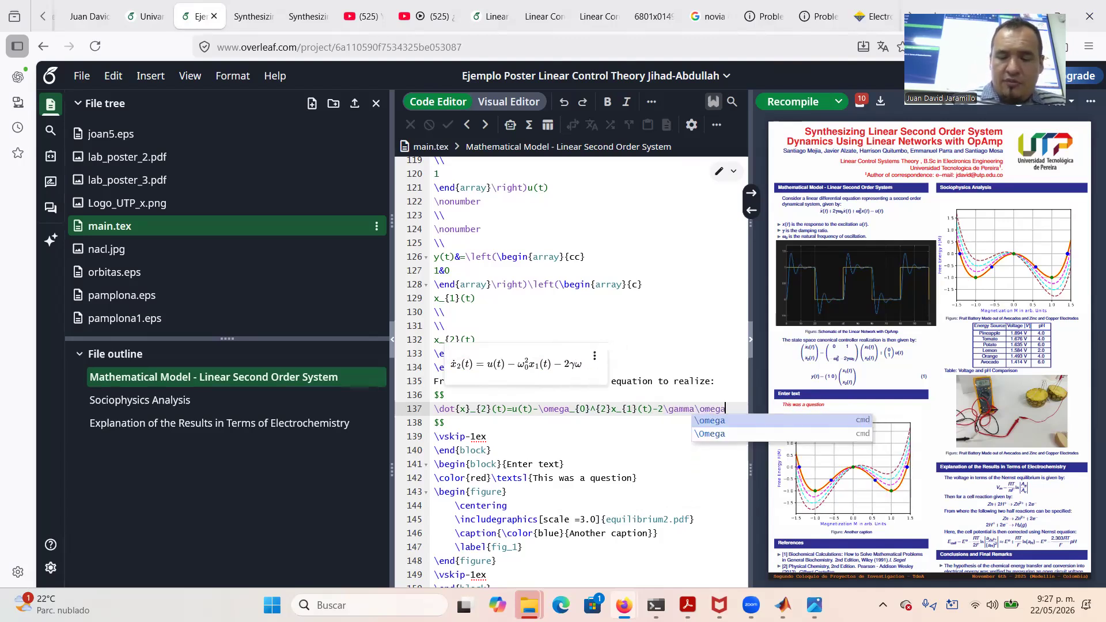
type("_{0}")
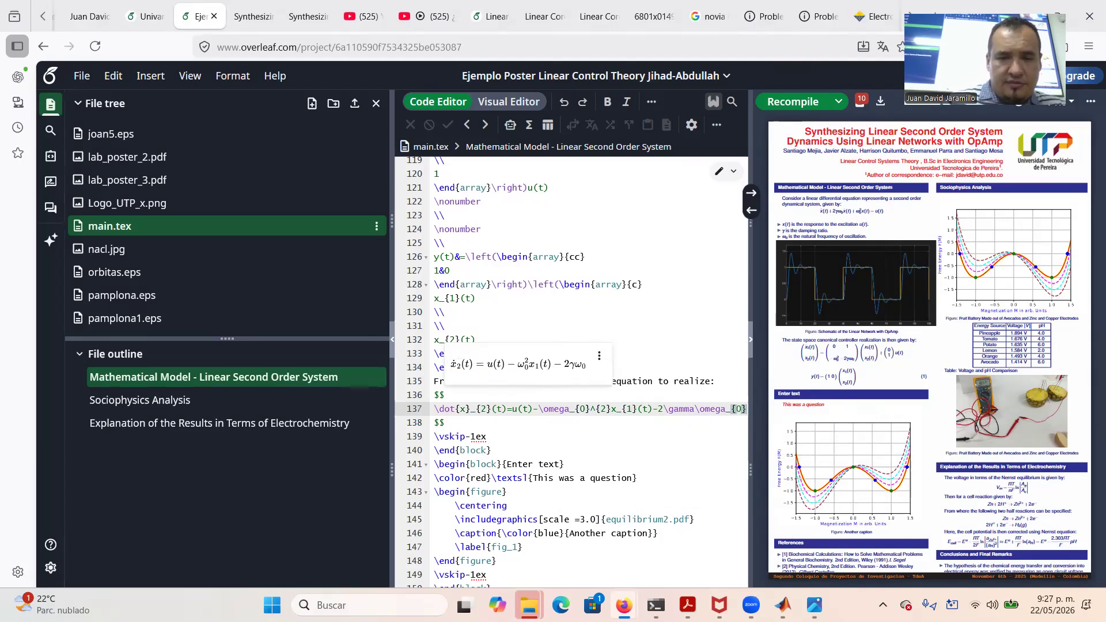
type("x")
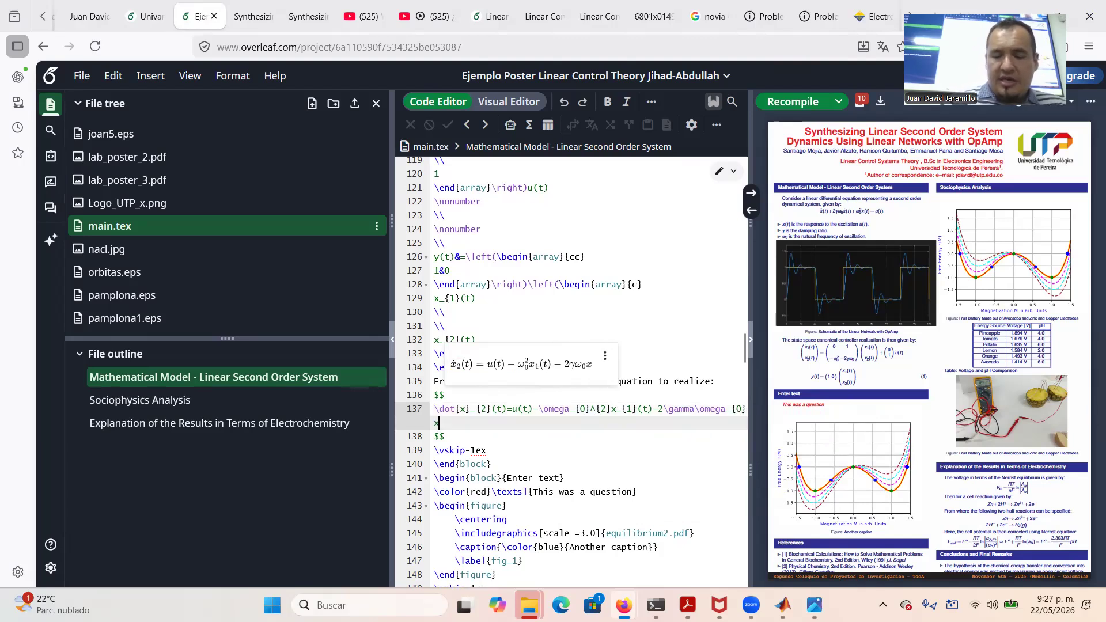
type("_{2}(t")
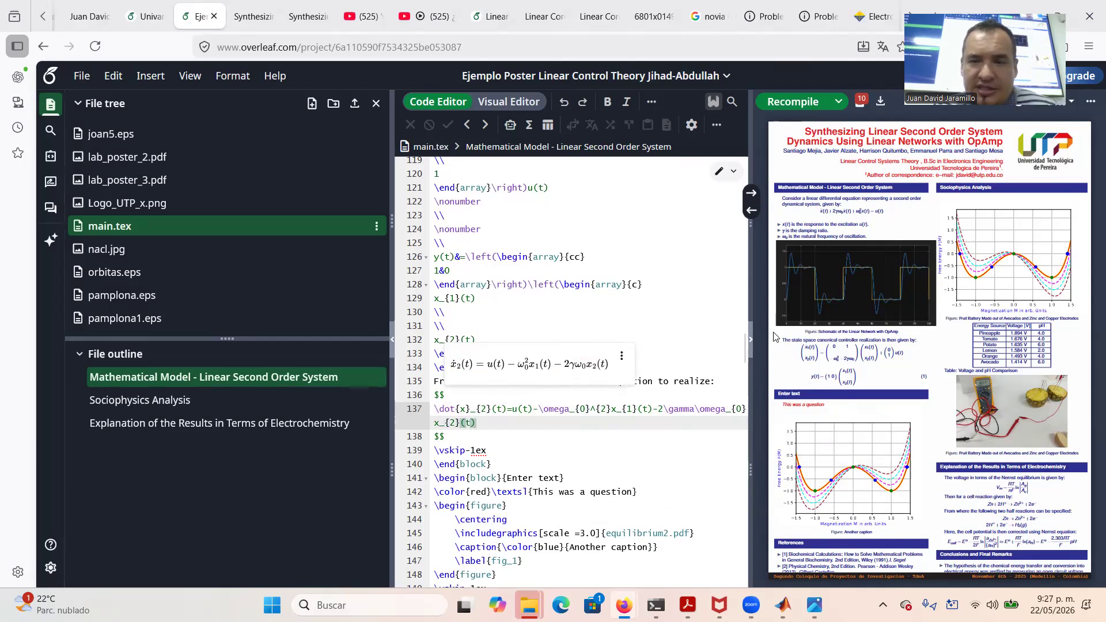
left_click(772, 103)
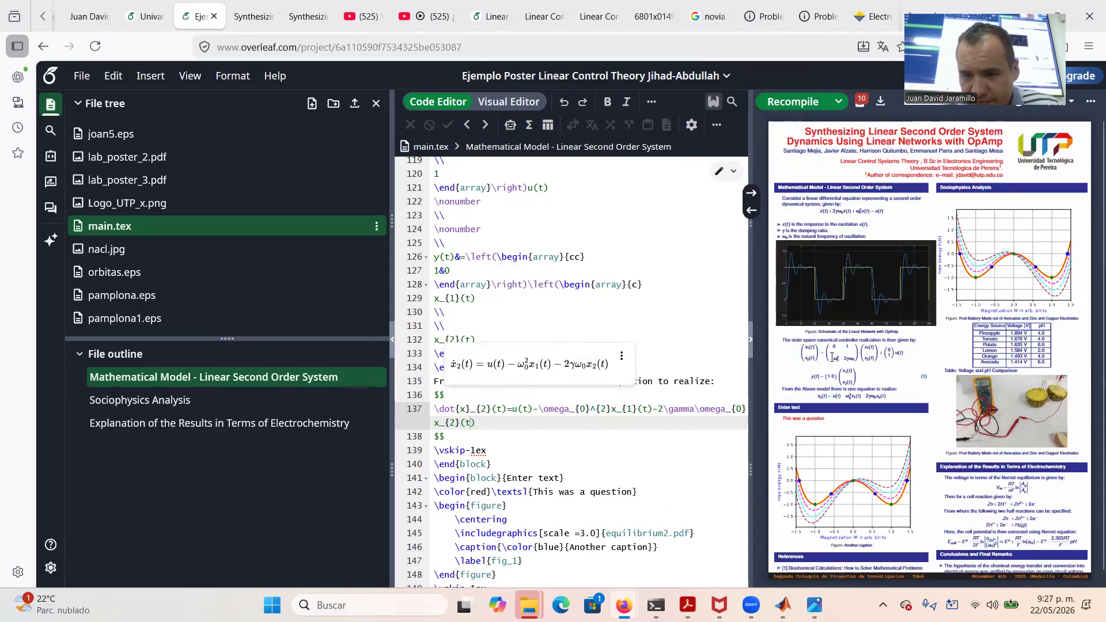
Swap the figure image equilibrium2.pdf for Schematic1.jpeg on line 145
scroll(576, 449, "down", 2)
right_click(576, 448)
left_click(491, 424)
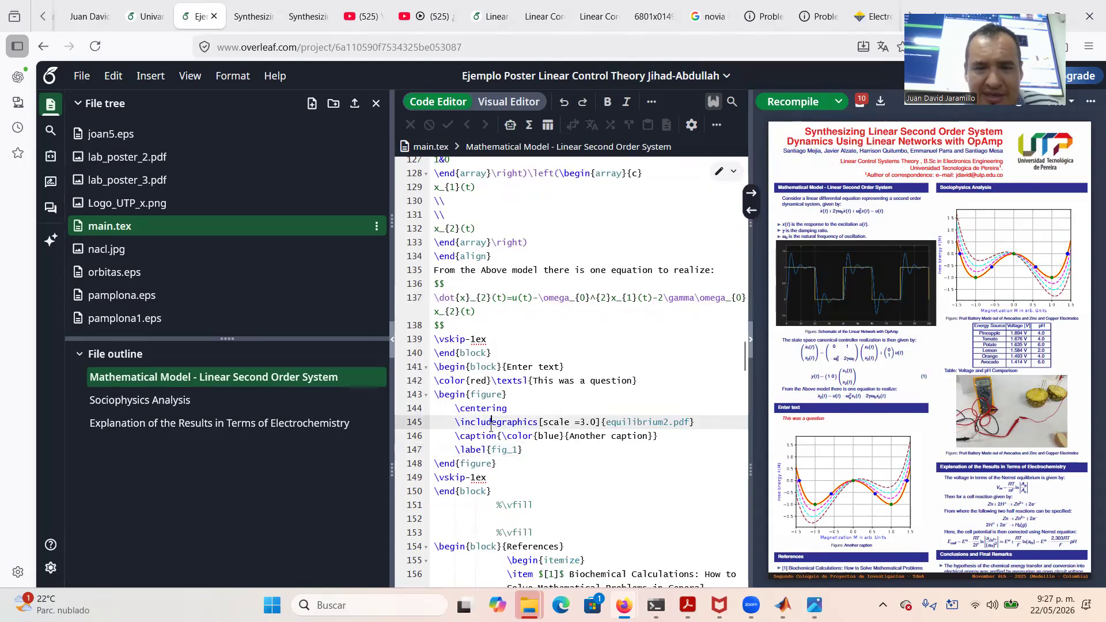
scroll(491, 427, "down", 2)
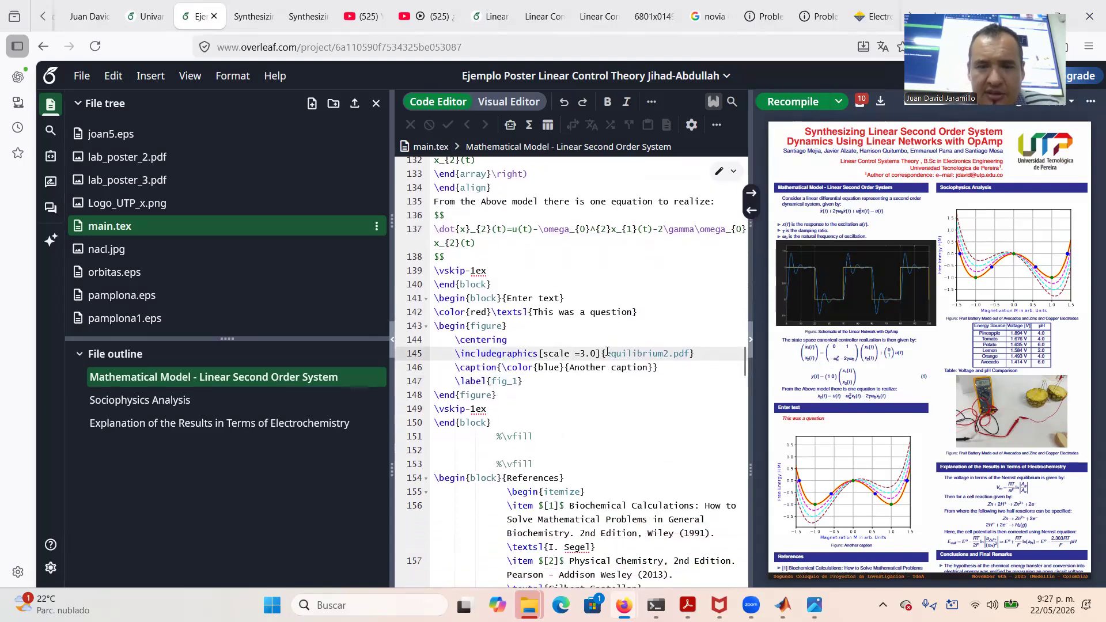
mouse_move(605, 353)
left_mouse_down()
mouse_move(692, 354)
mouse_move(607, 355)
left_mouse_up()
left_click(685, 354)
type("sche")
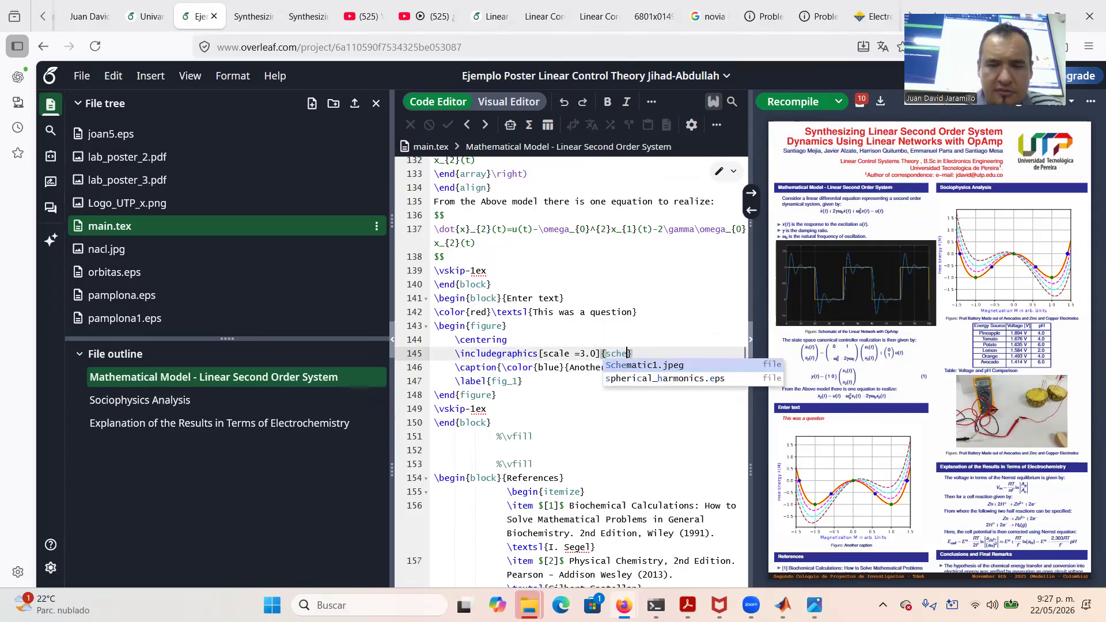
key("Return")
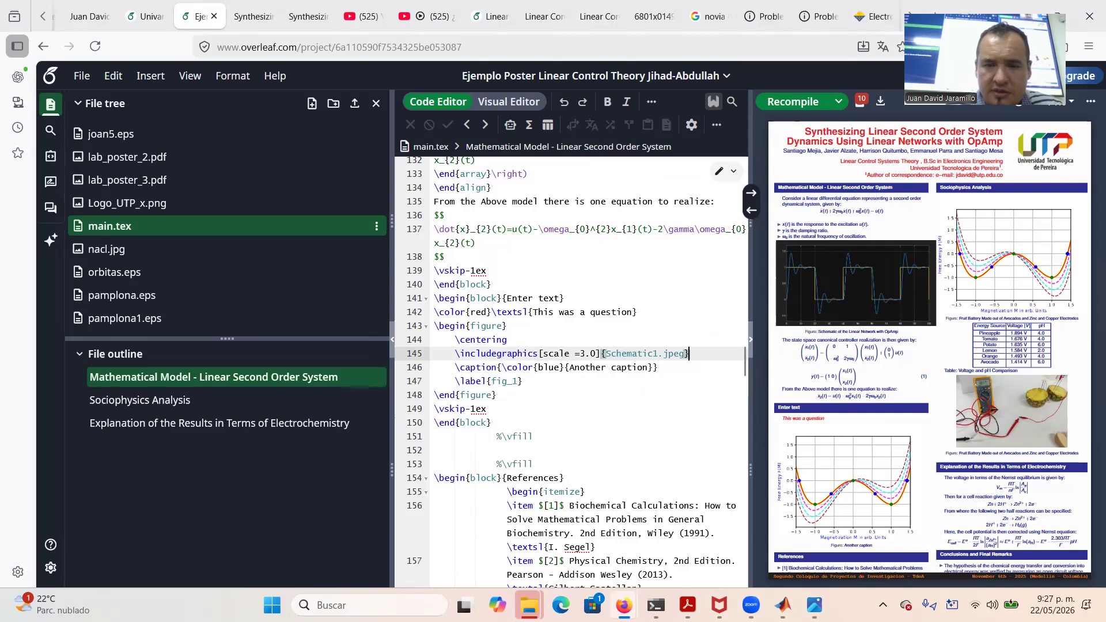
Change the figure scale to 1.5 and recompile
left_click(584, 353)
key("BackSpace")
type("1")
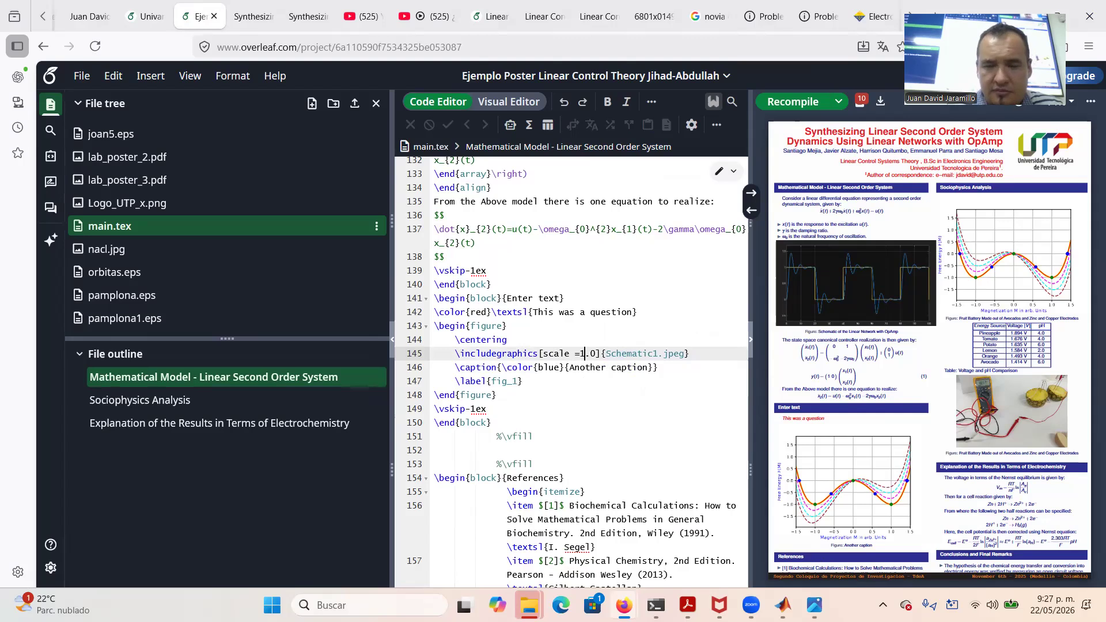
key("Right")
key("Right")
key("BackSpace")
type("5")
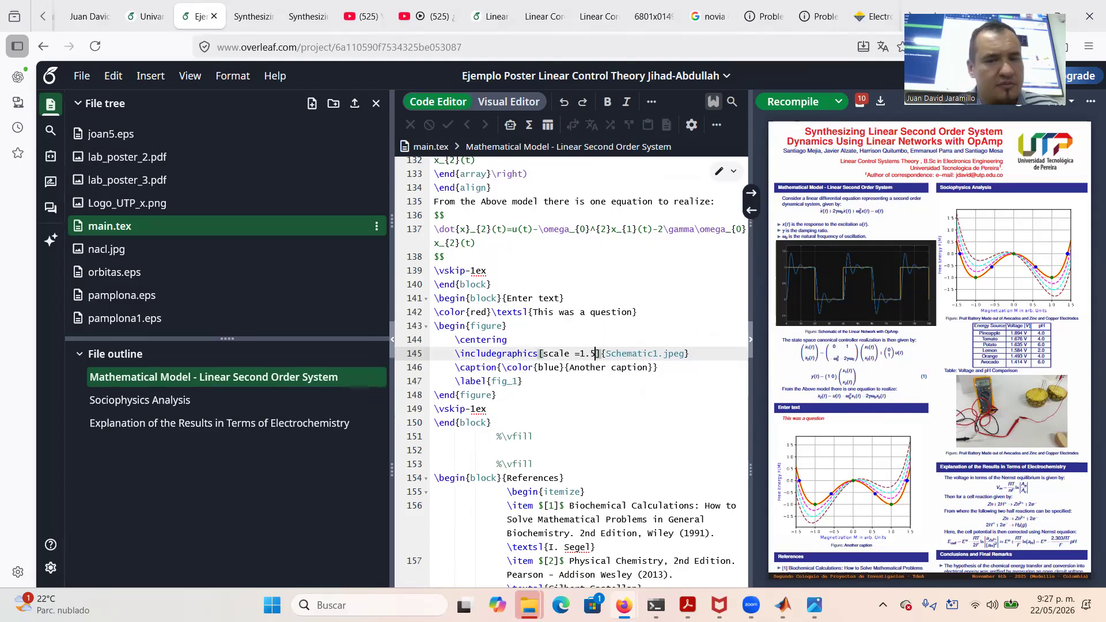
left_click(793, 102)
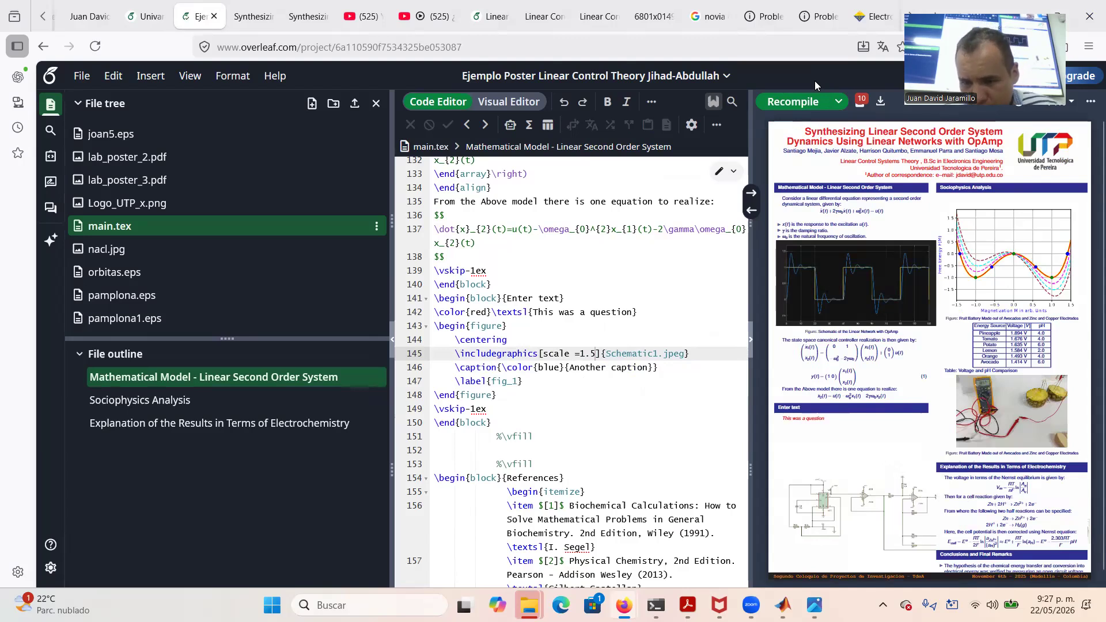
Try the schematic at scale 1.0, then settle on 0.95, recompiling after each
left_click(594, 355)
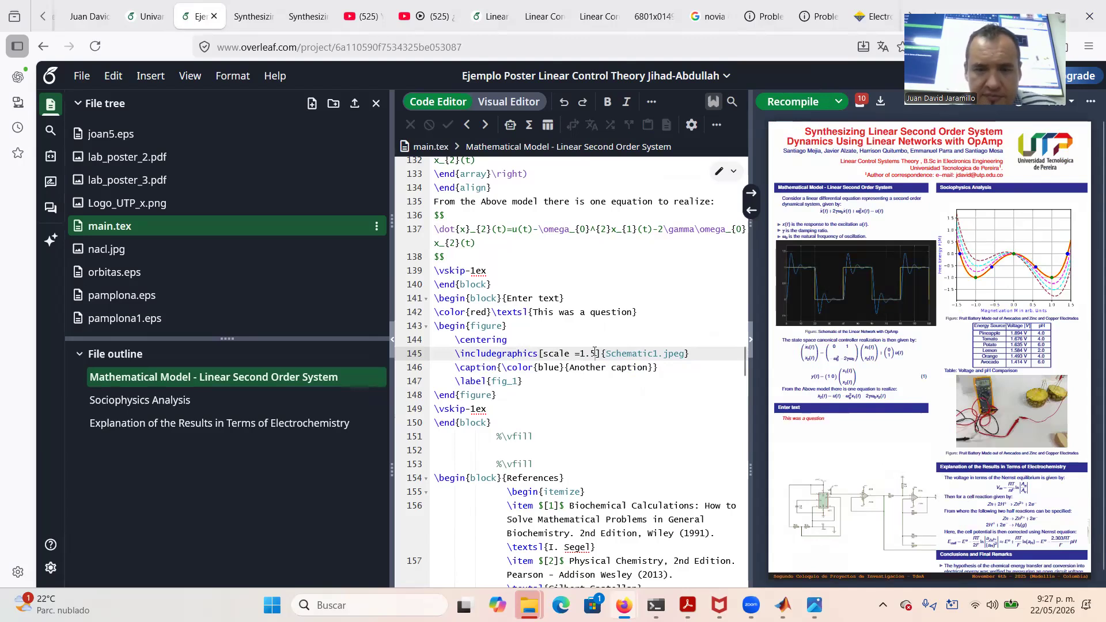
key("BackSpace")
type("0")
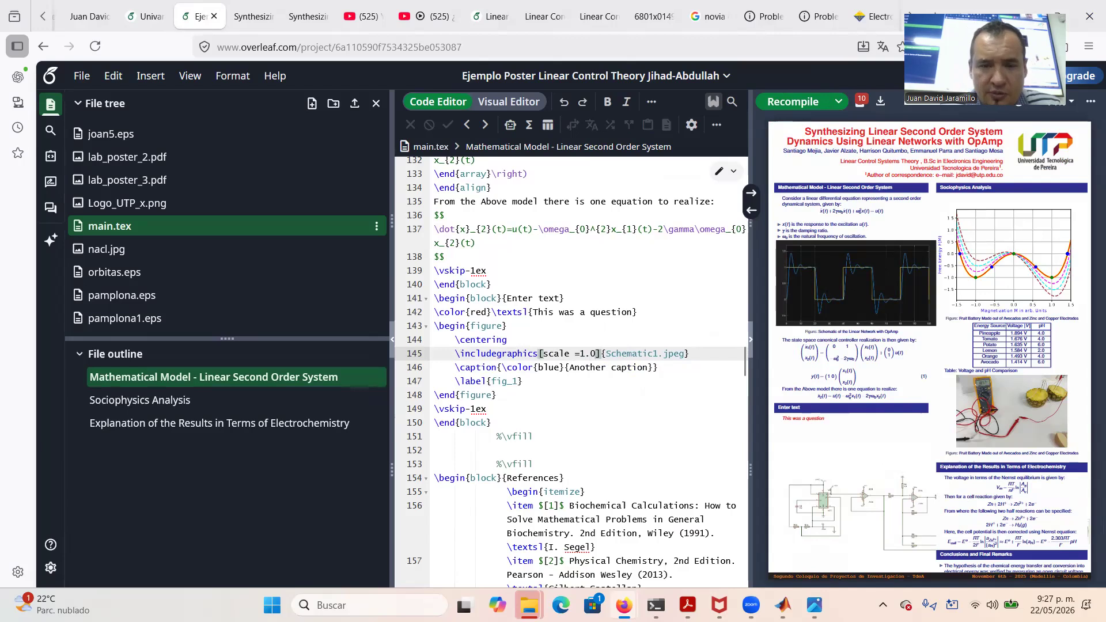
left_click(784, 99)
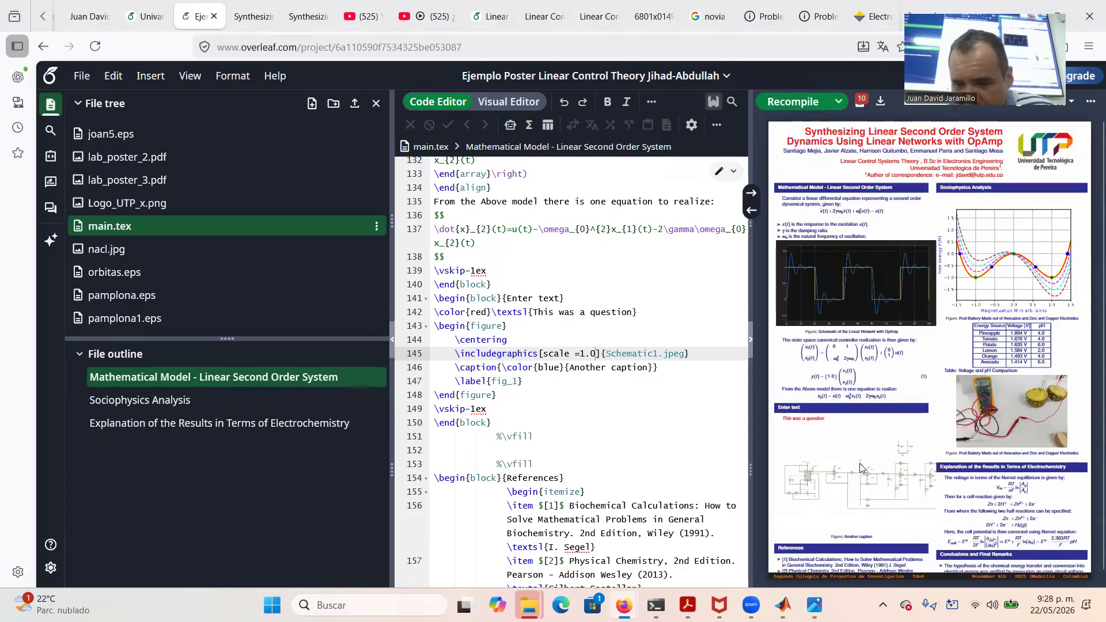
left_click(596, 353)
key("BackSpace")
key("BackSpace")
key("BackSpace")
type("0.95")
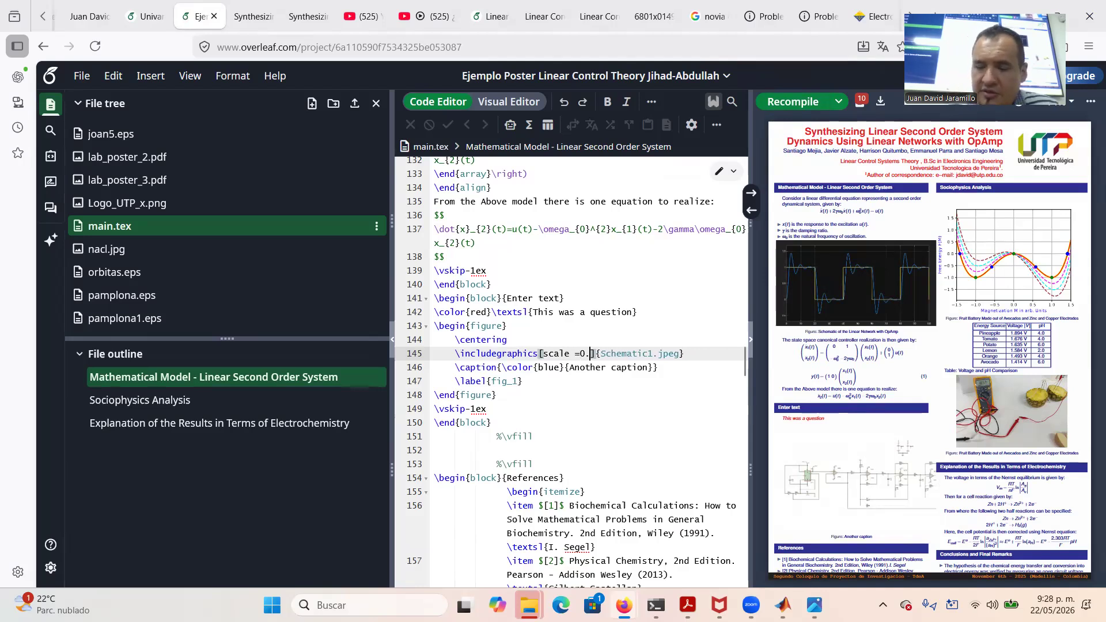
left_click(799, 103)
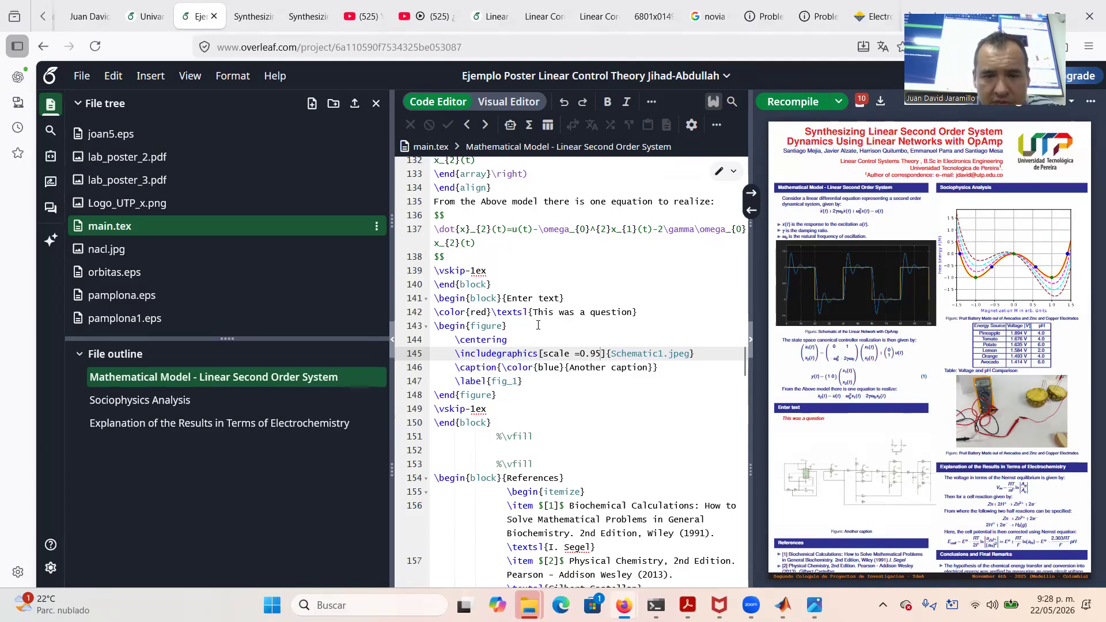
Replace the red question line with 'Here, is the linear network that realizes the dynamics:'
left_click_drag(641, 312, 429, 317)
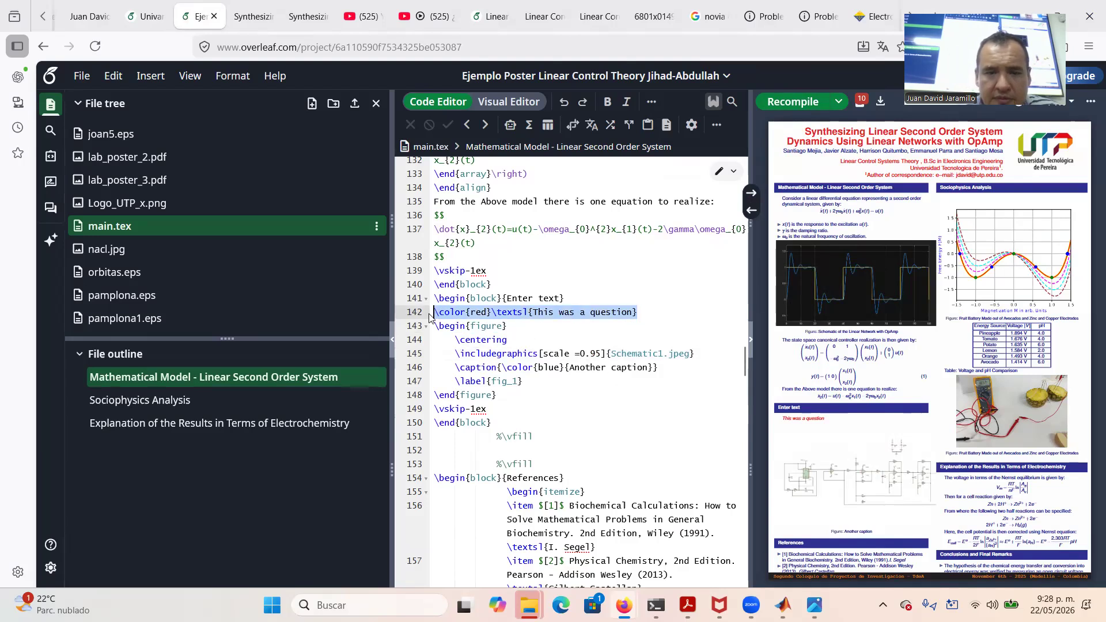
key("BackSpace")
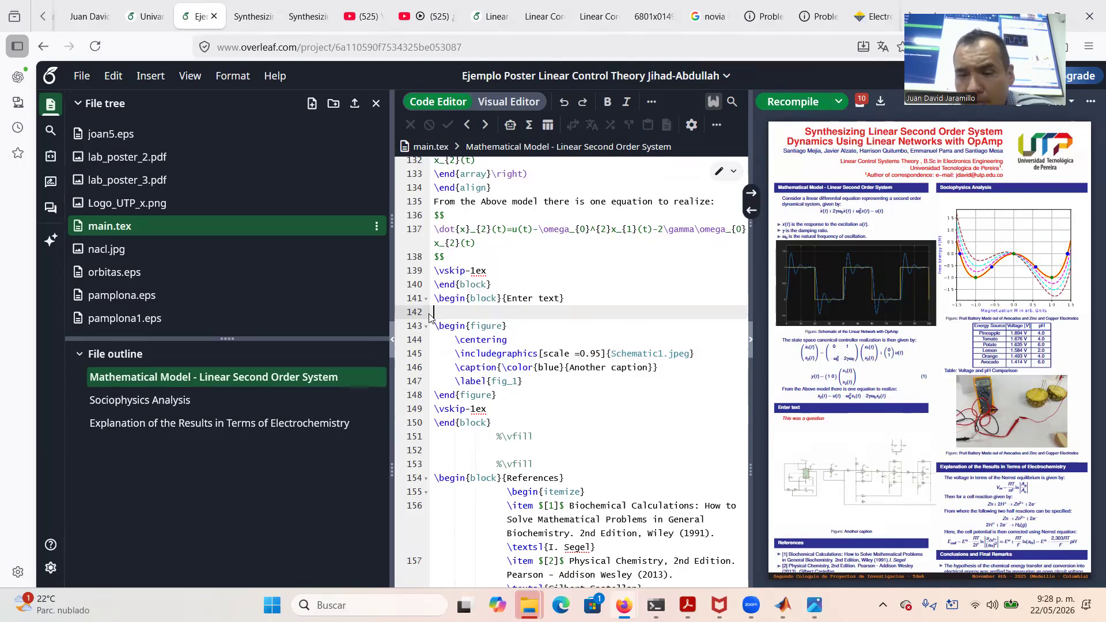
type("Here,")
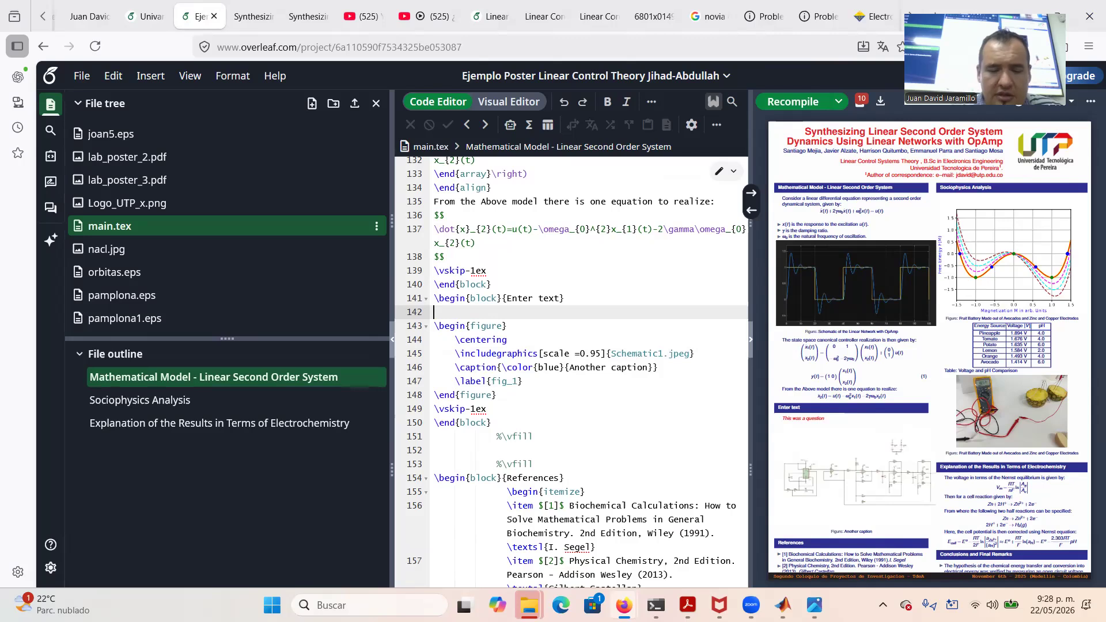
type(" is ")
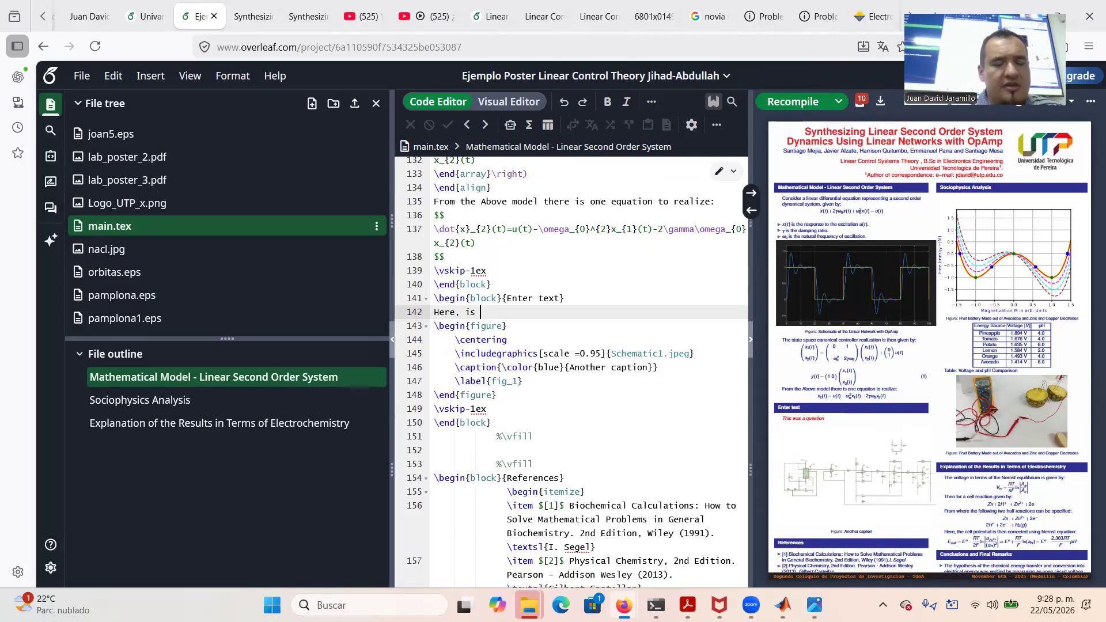
type("the linear network that realizes the dynamics:")
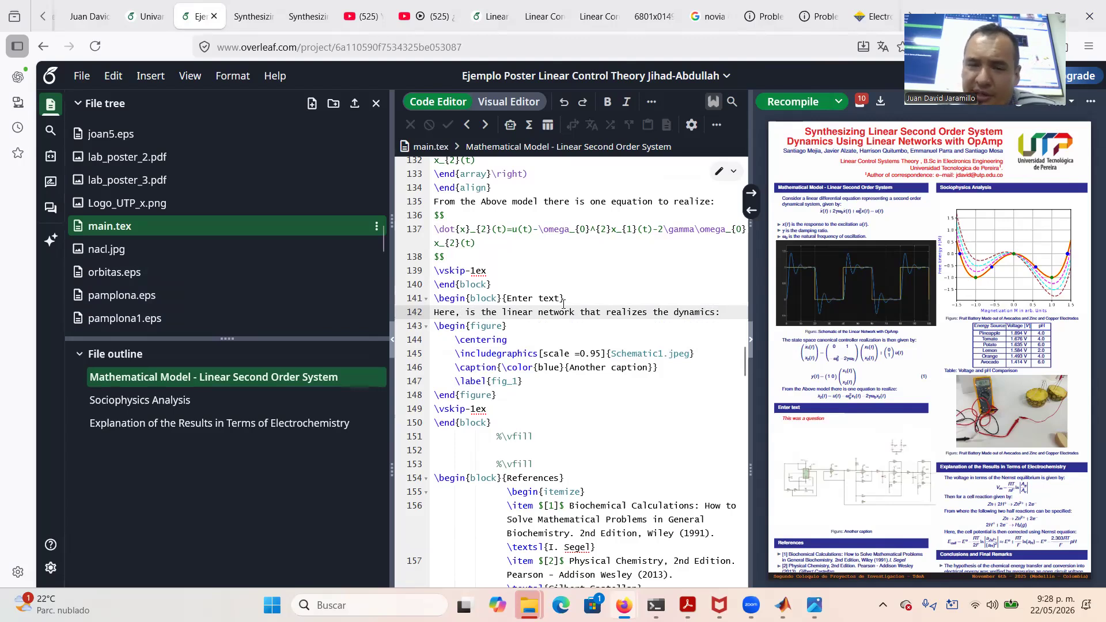
Retitle the 'Enter text' block to 'Schematic of the Linear Network with OpAmps'
left_click_drag(559, 299, 507, 300)
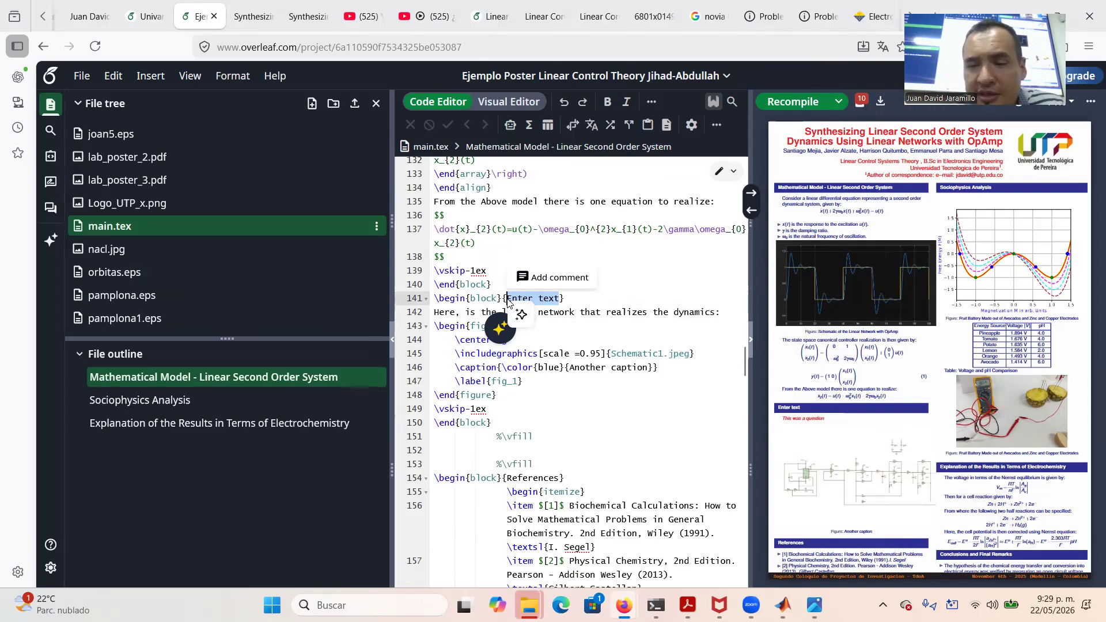
type("Schemat")
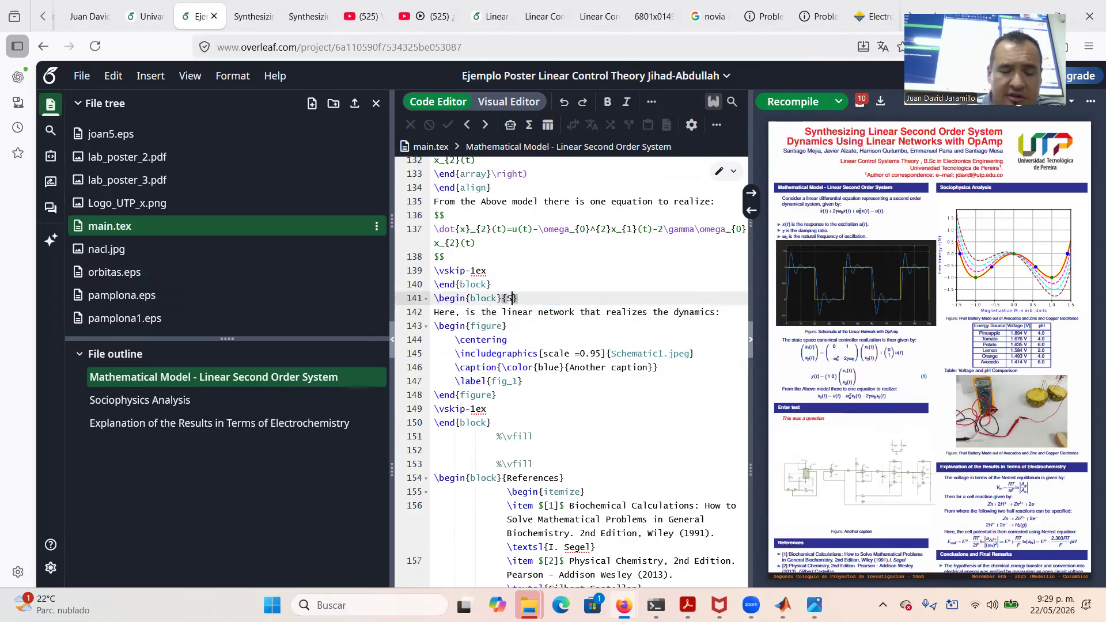
type("ic of th")
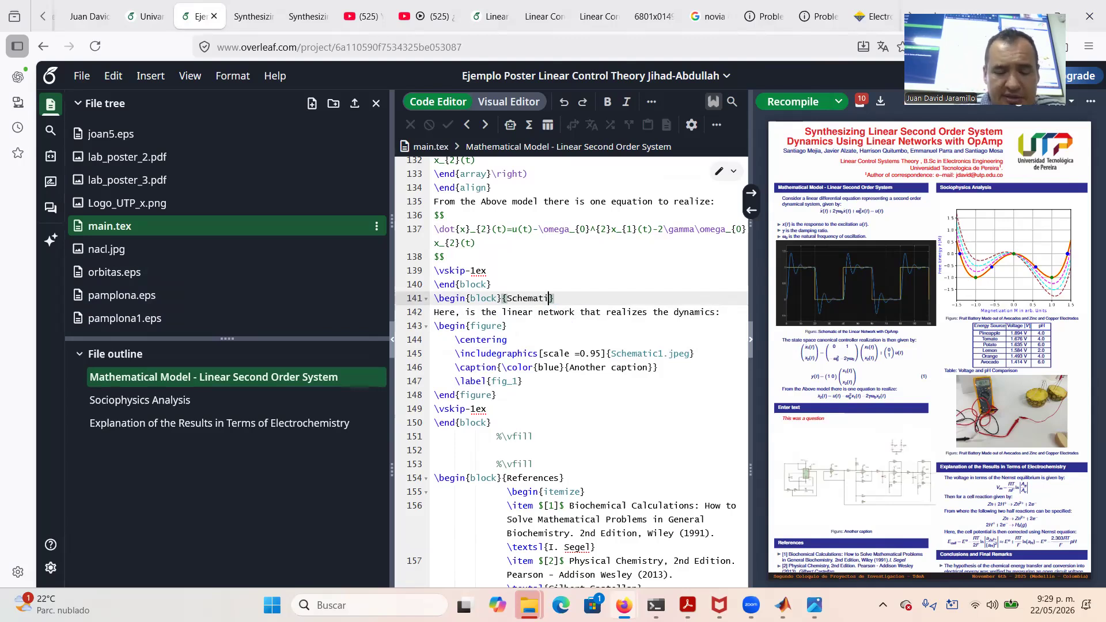
type("e Linear N")
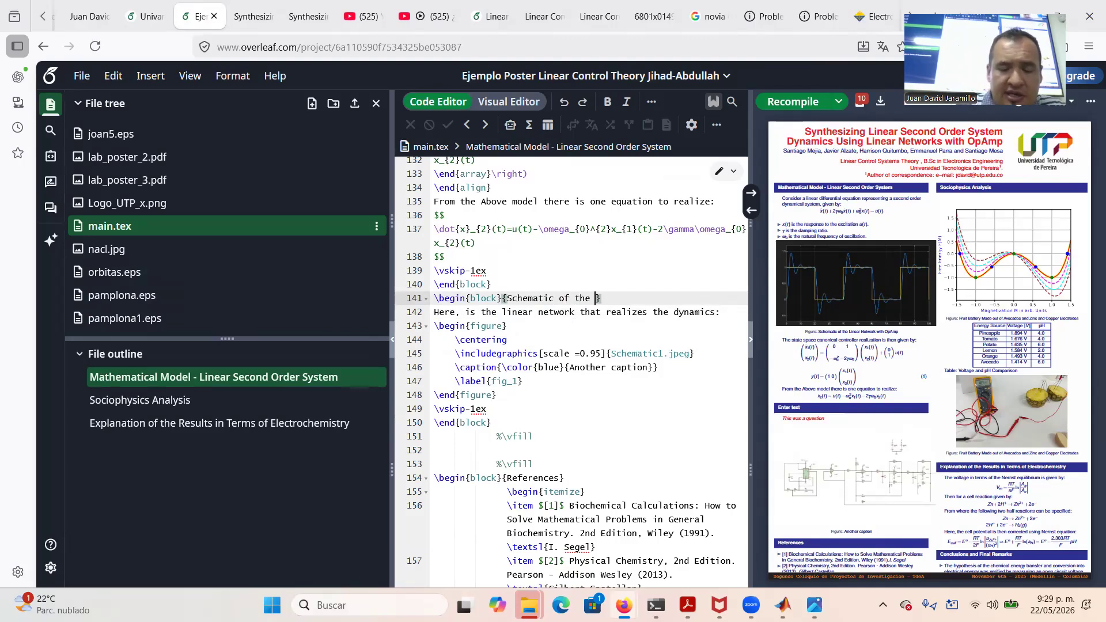
type("etwork w")
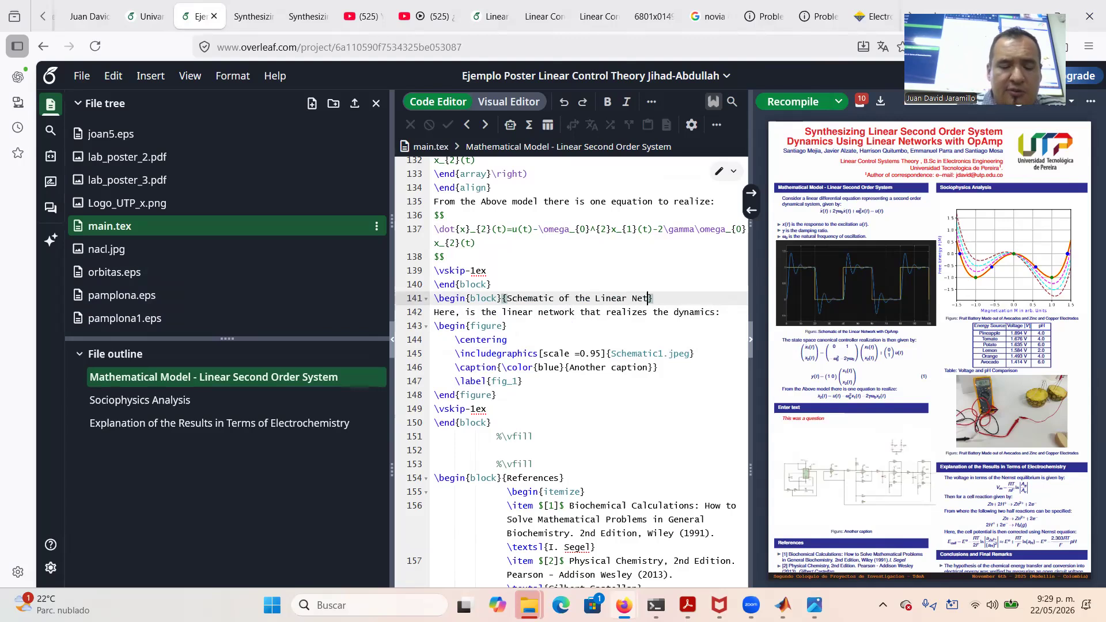
type("ith OpAm")
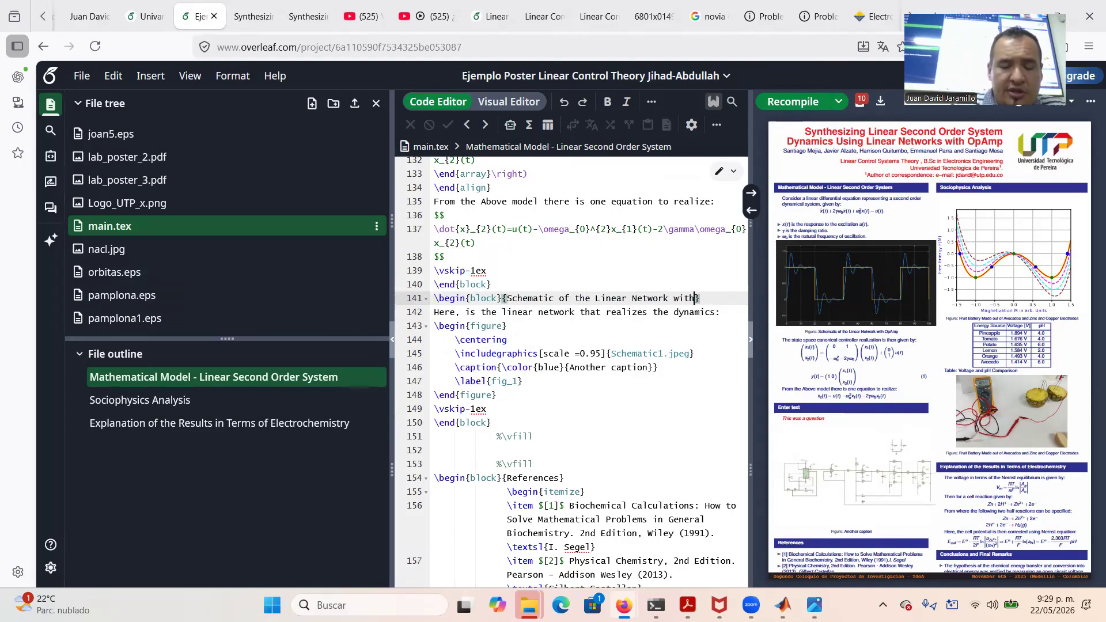
type("ps")
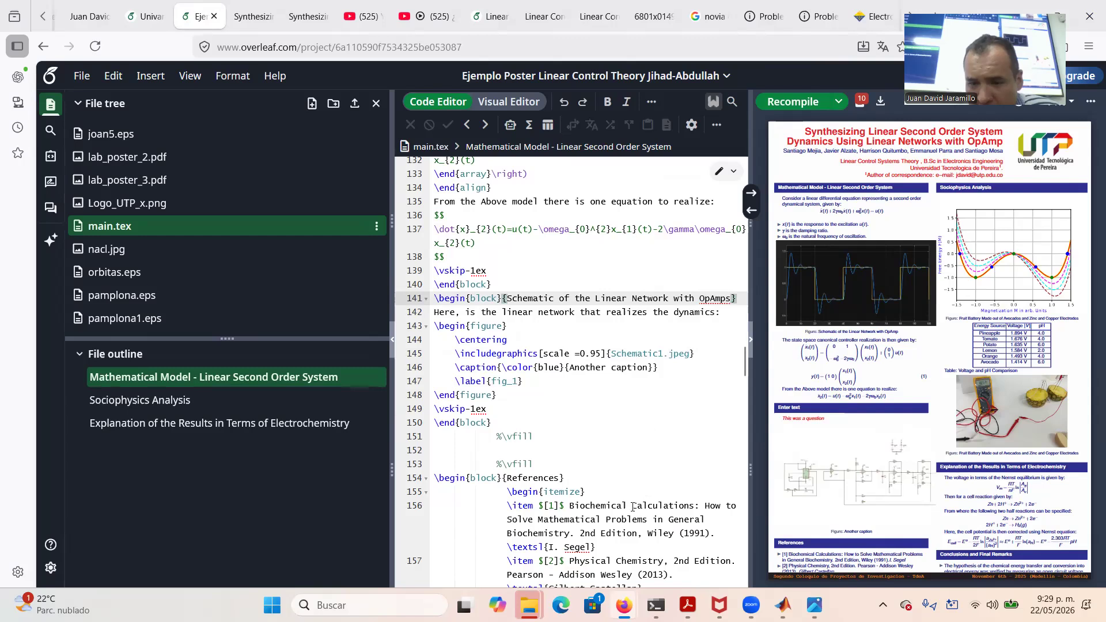
scroll(603, 543, "down", 1)
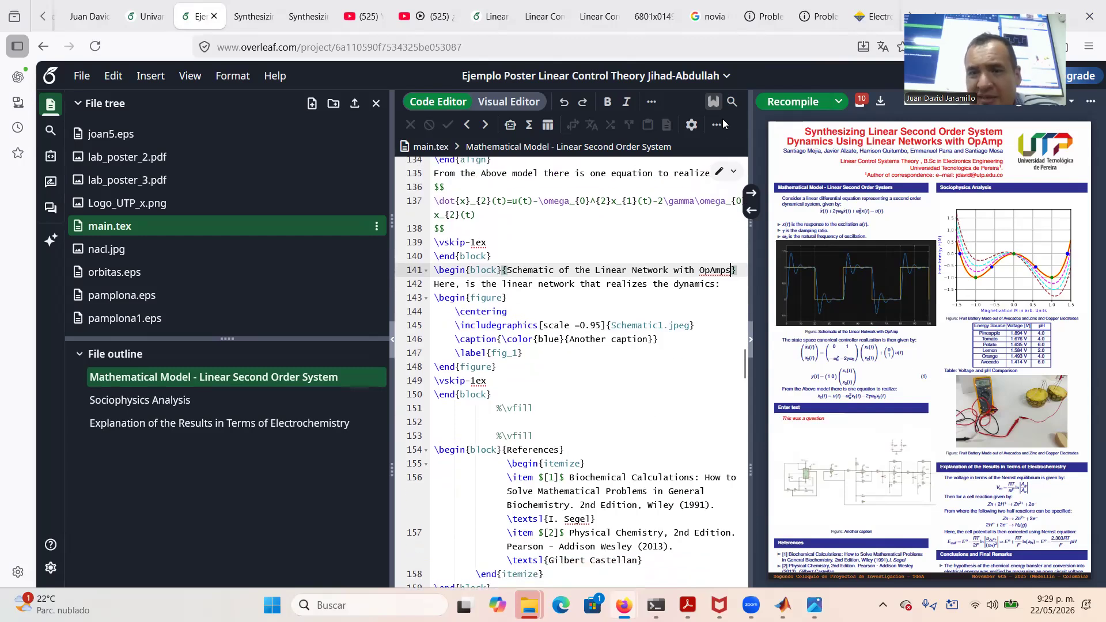
Recompile, then retitle reference [1] as 'Sistemas Electronicos analogicos: Un Enfoque Matricial'
left_click(798, 102)
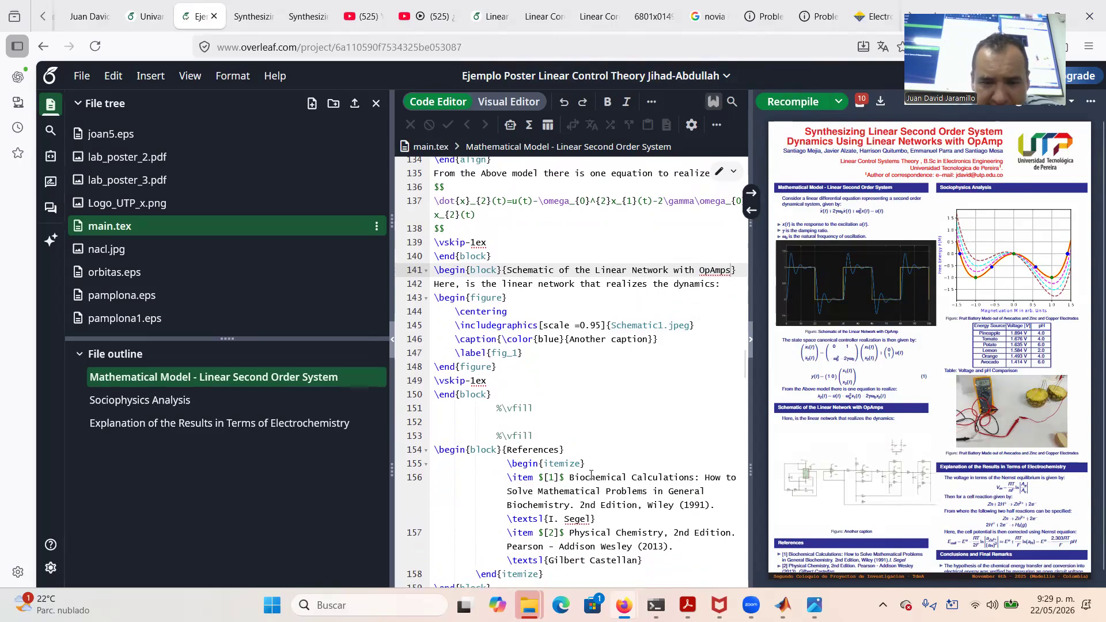
left_click(570, 477)
mouse_move(571, 477)
left_mouse_down()
mouse_move(587, 491)
mouse_move(722, 504)
mouse_move(578, 481)
left_mouse_up()
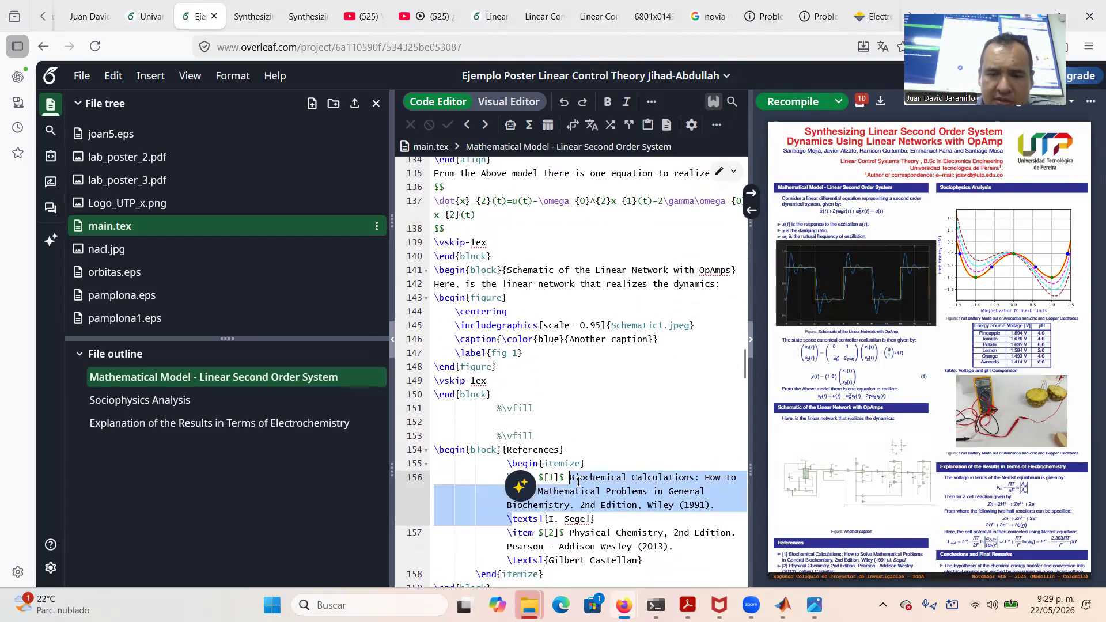
type("Sis")
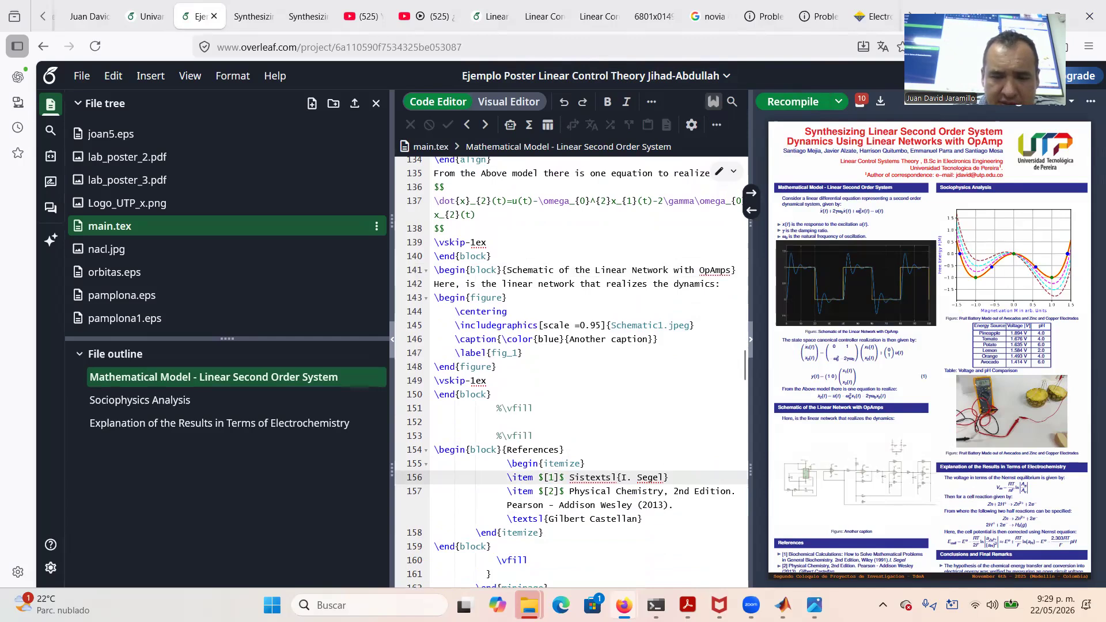
type("temas Electronicos ")
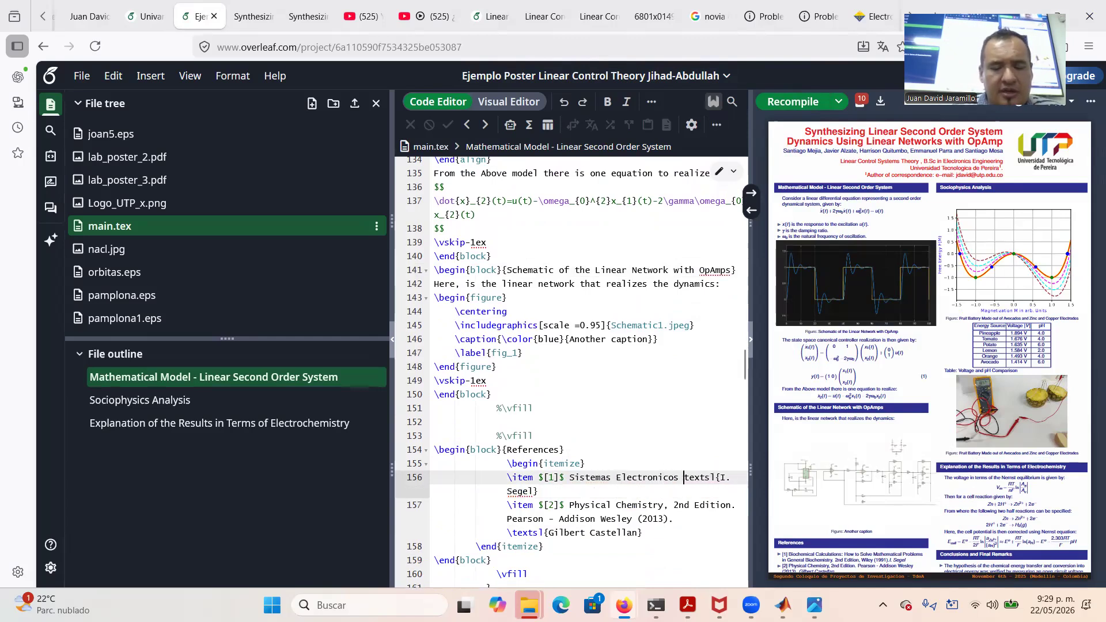
type("analogicos")
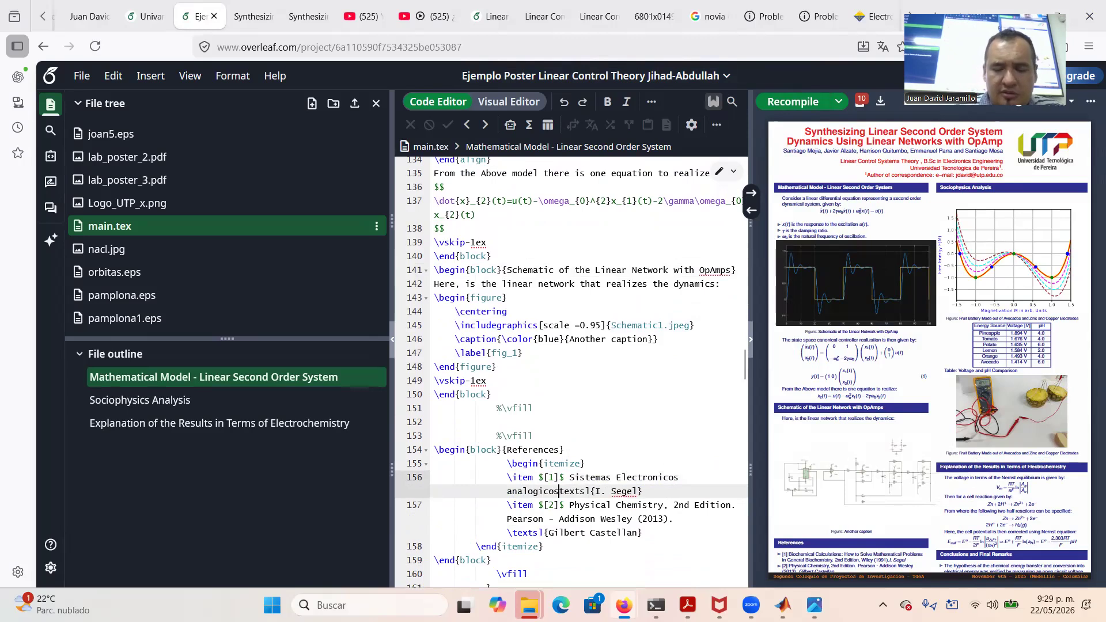
type(": Un Enfoque Matricial")
Replace reference [1]'s author with a slanted-text author credit plus 'Universidad Tecnologica de Pereira.'
left_click_drag(613, 490, 699, 489)
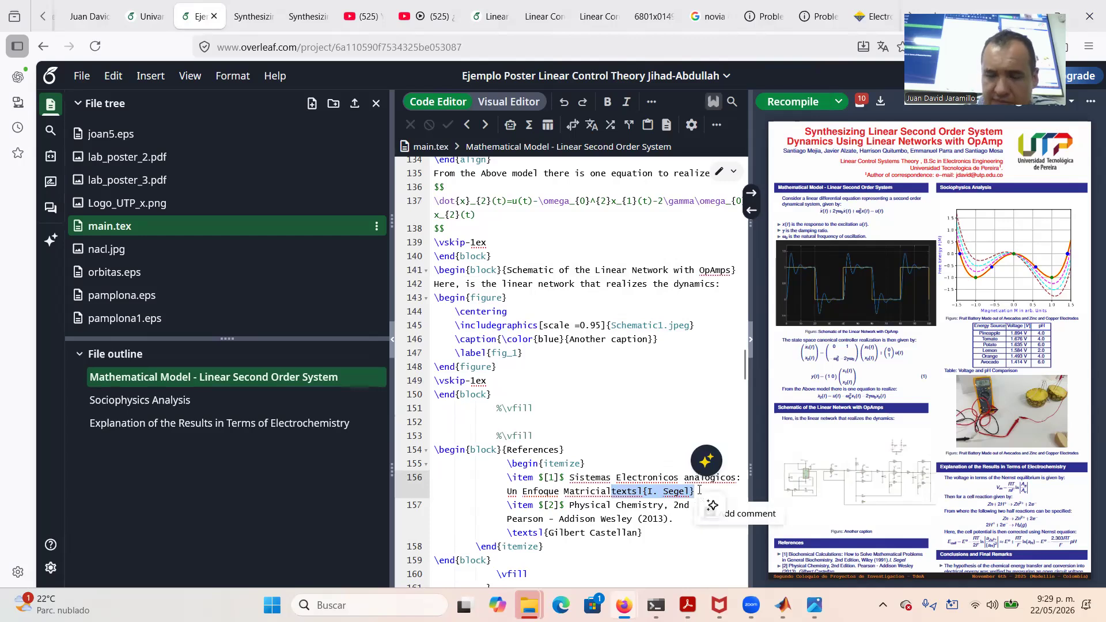
key("BackSpace")
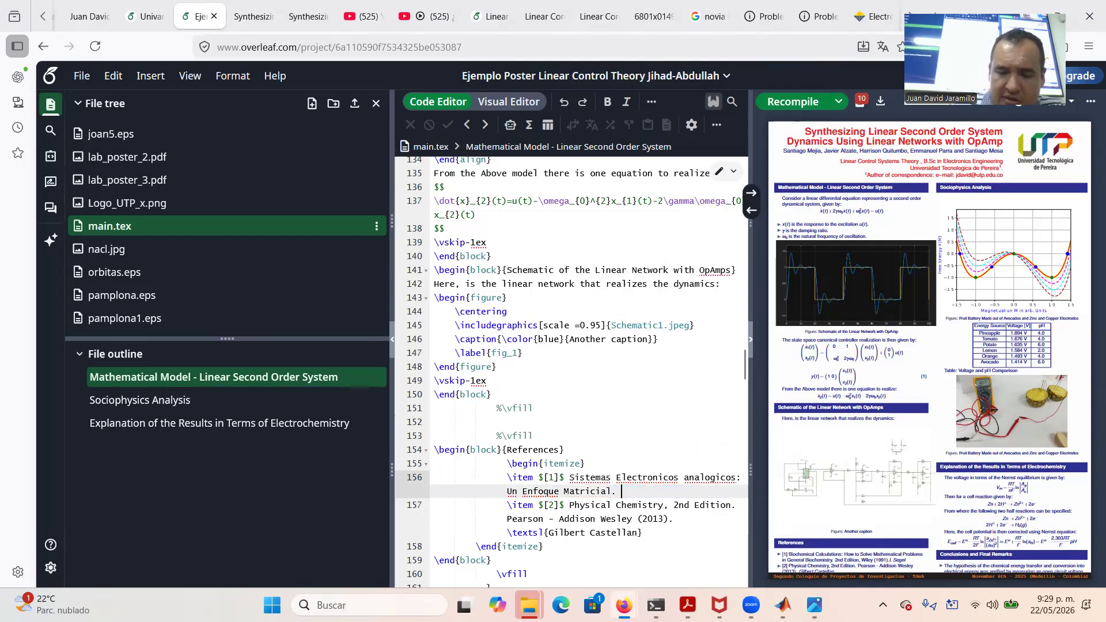
type("extsl")
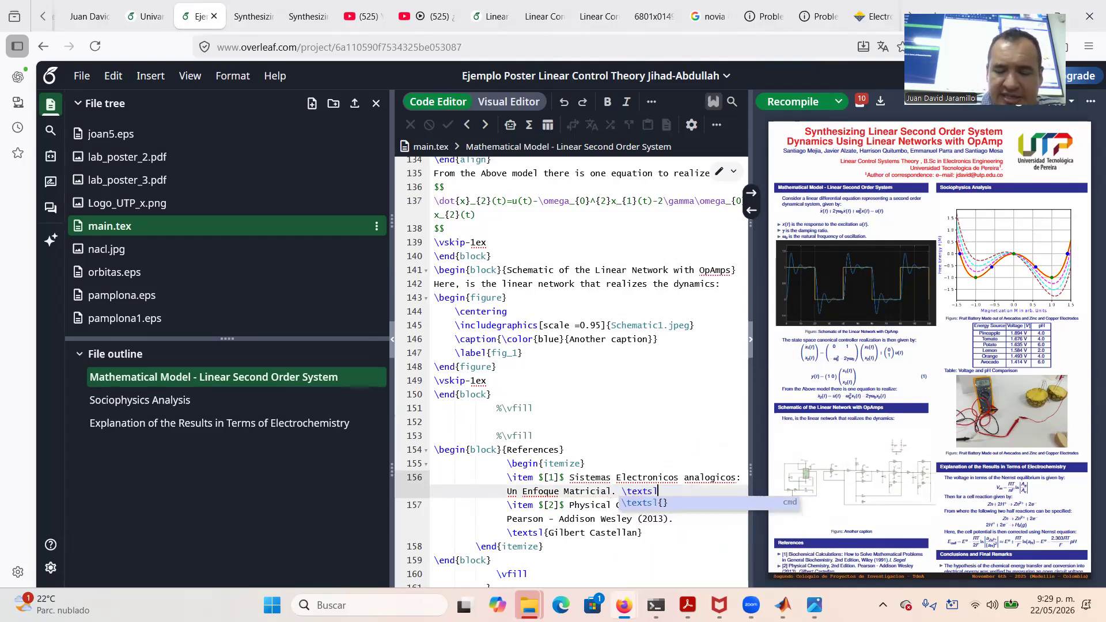
key("Return")
type("Luis Enriq")
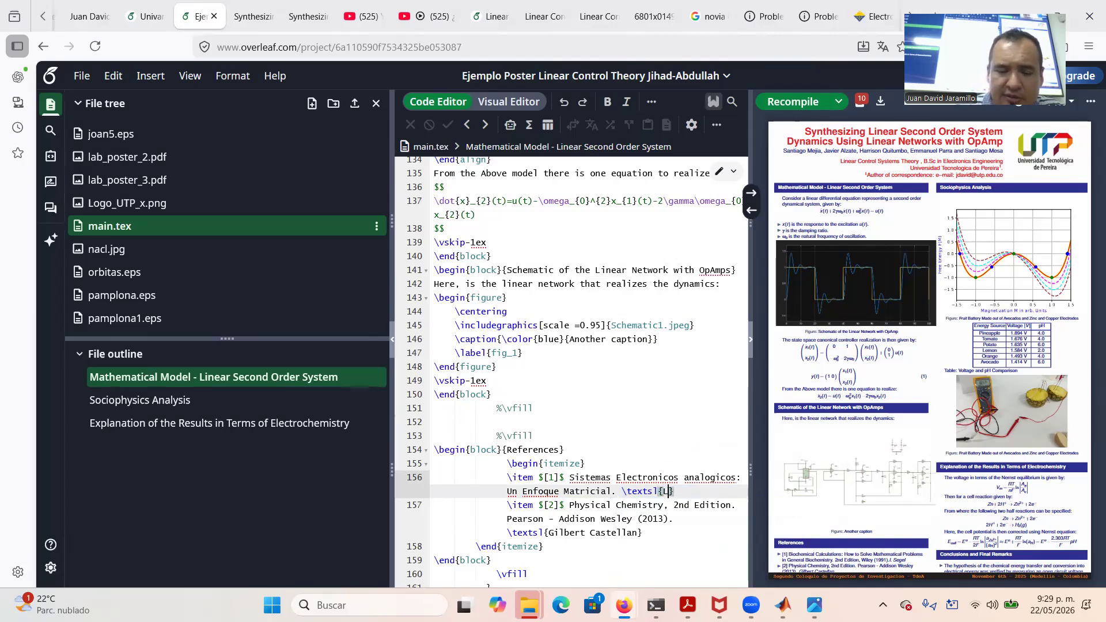
type("ue Avendano}")
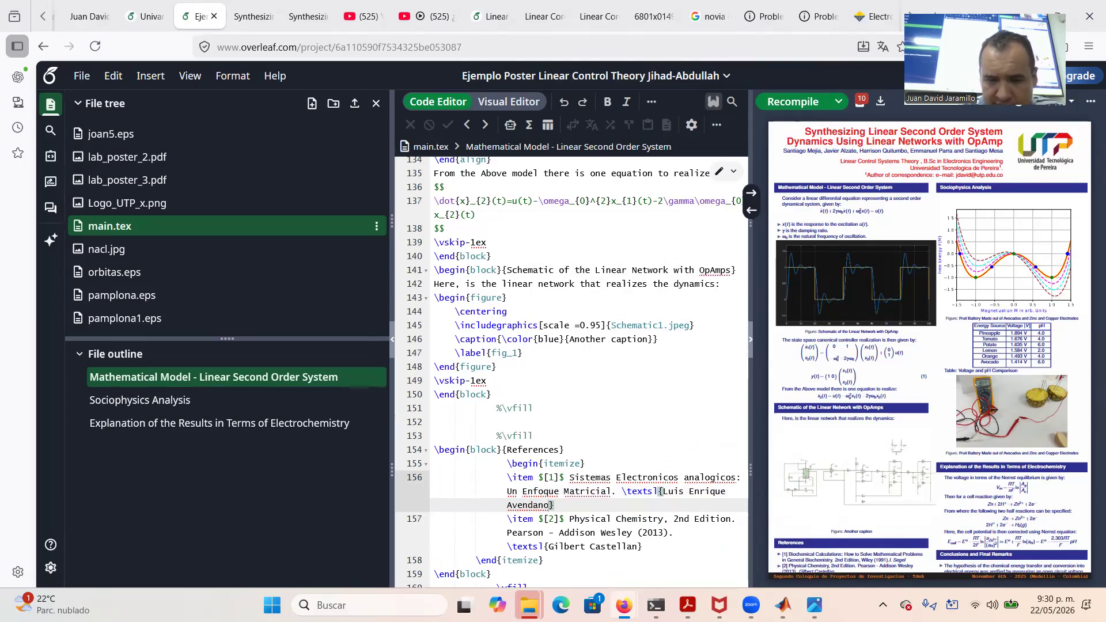
type(". U")
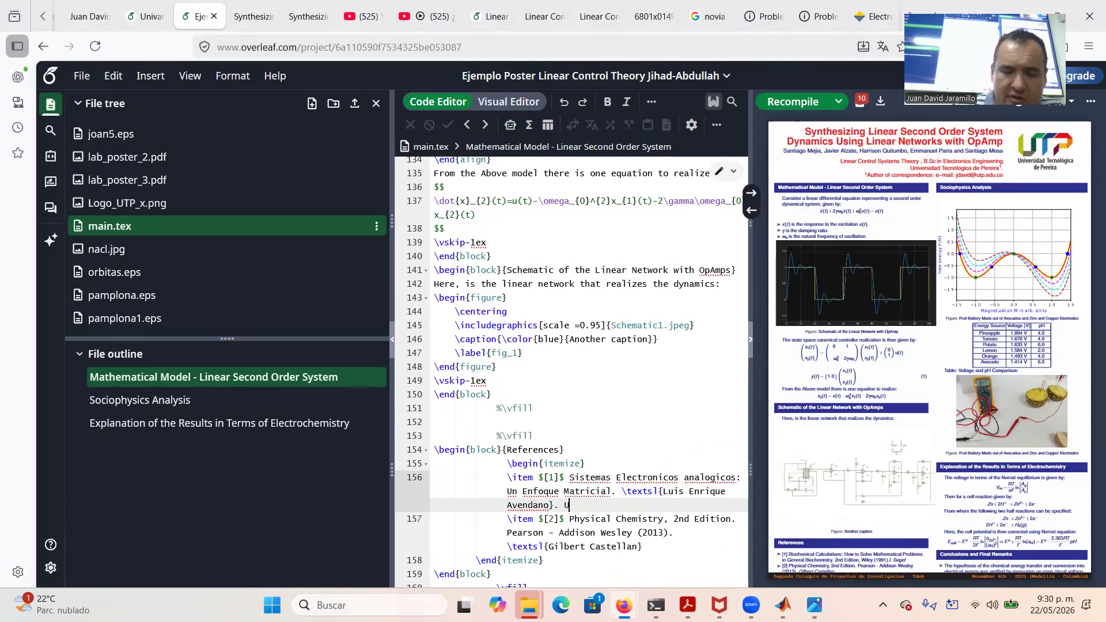
type("niversidad T")
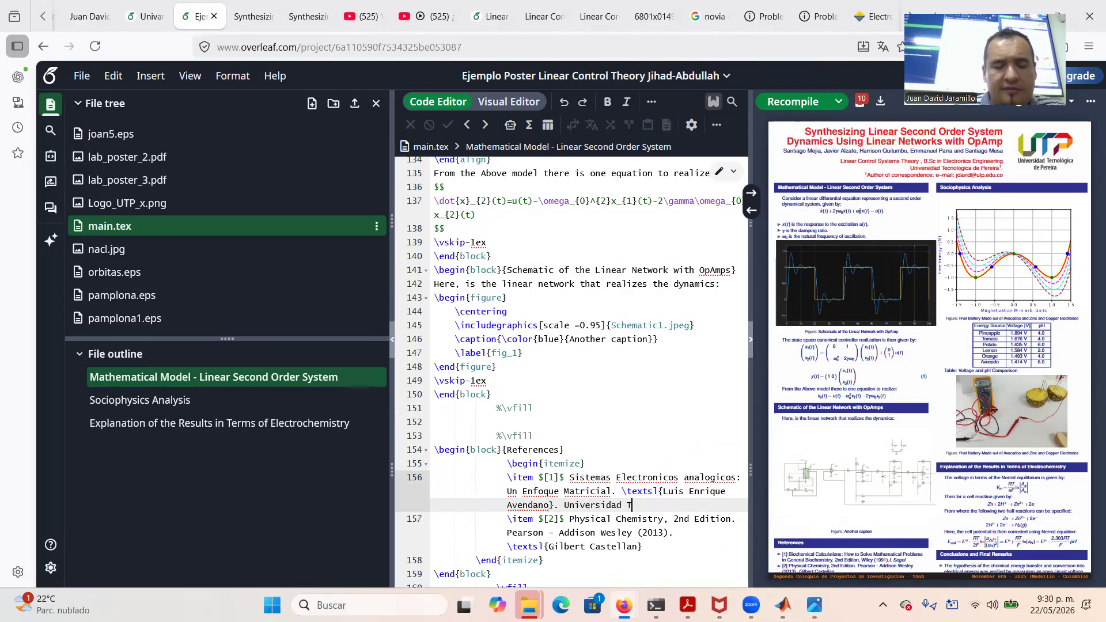
type("ecnologic")
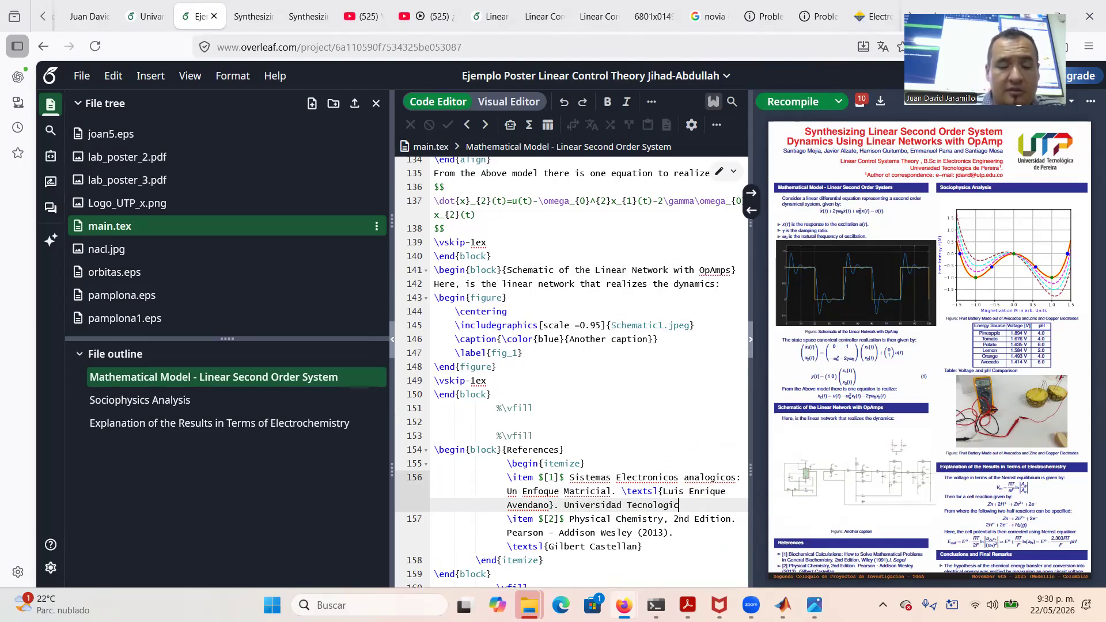
type("a de Pereira.")
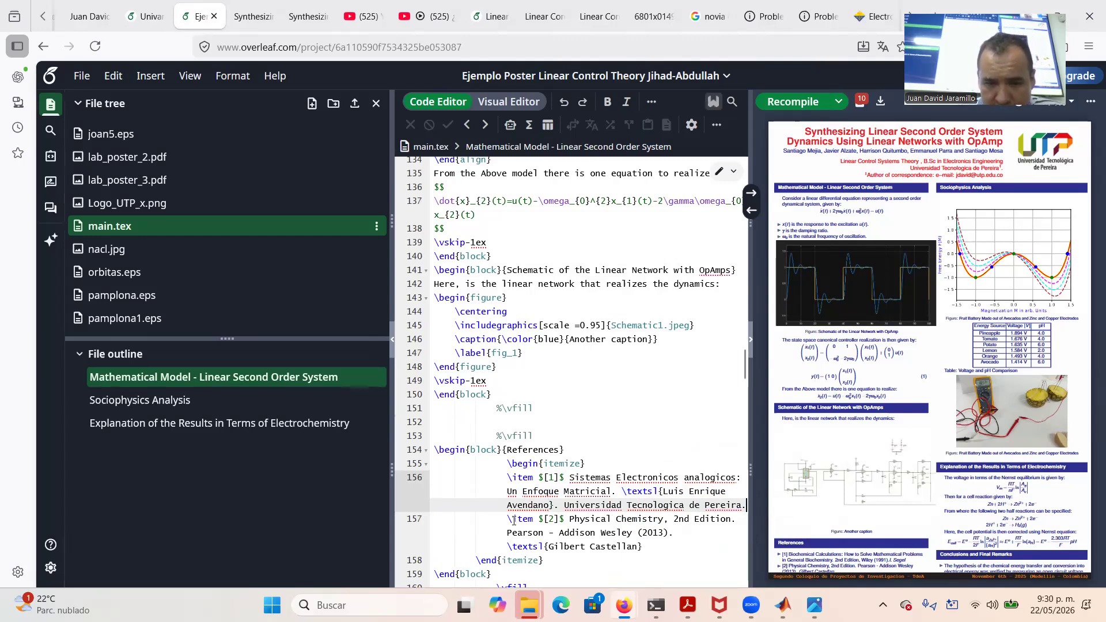
Delete reference [2] along with its leftover empty line
left_click_drag(508, 519, 652, 545)
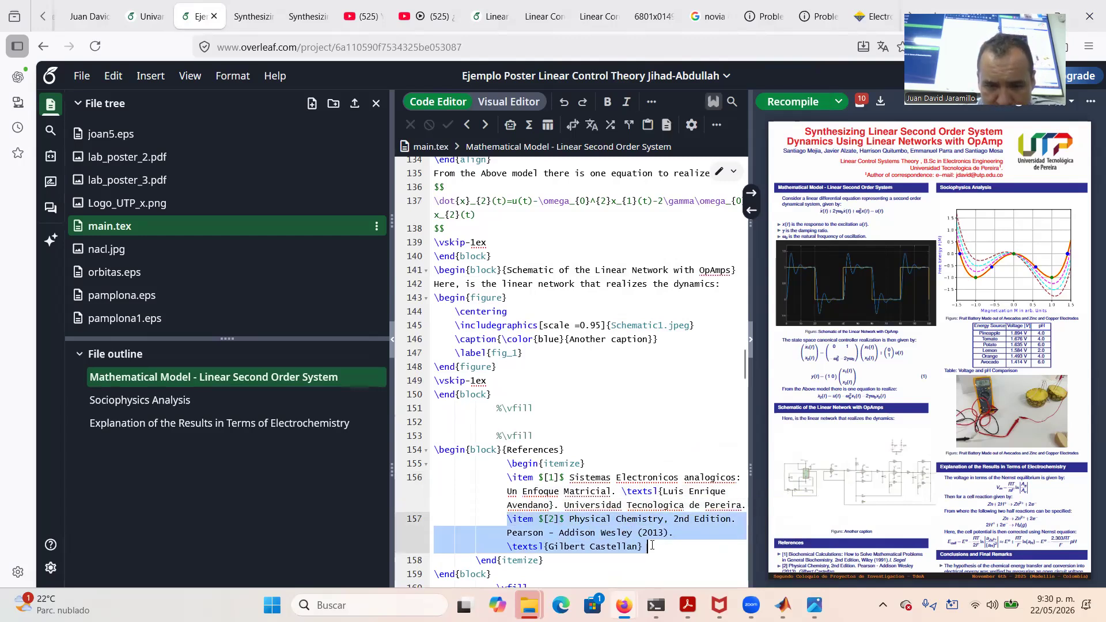
key("BackSpace")
key("BackSpace")
key("BackSpace")
key("BackSpace")
key("BackSpace")
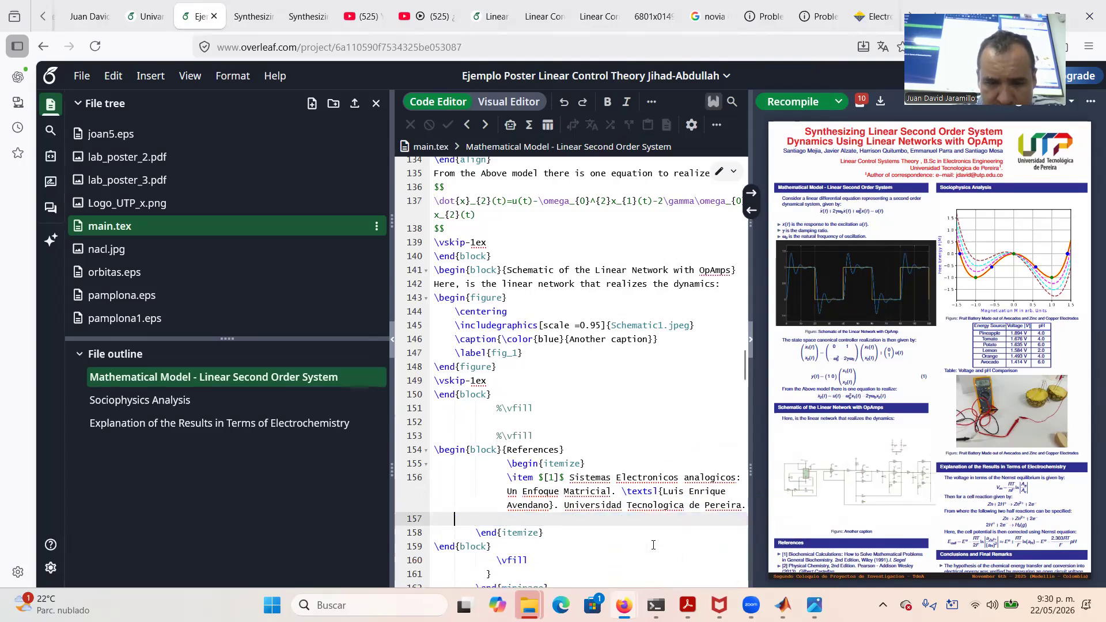
key("BackSpace")
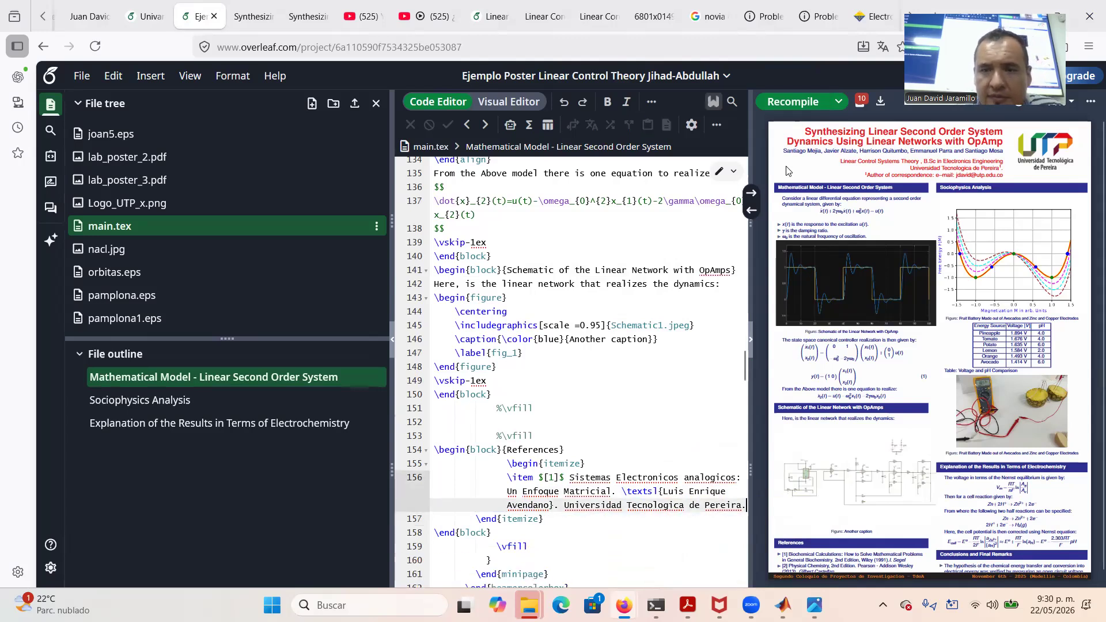
Recompile and rename the Sociophysics Analysis section to 'Scope Analysis of the Second Order Dynamics'
left_click(785, 106)
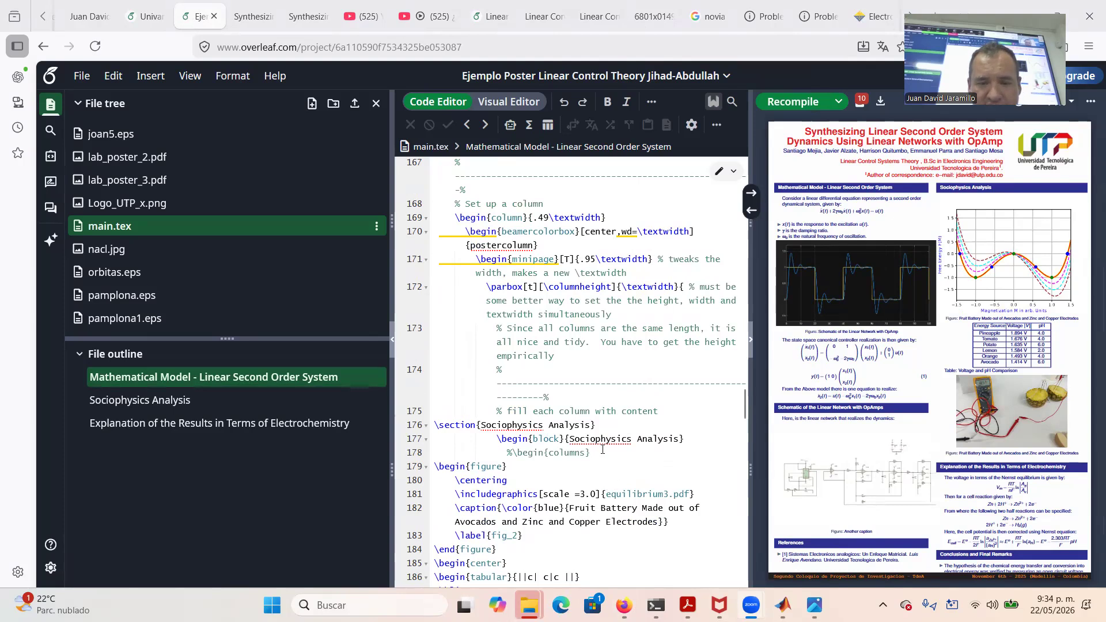
left_click_drag(480, 425, 590, 421)
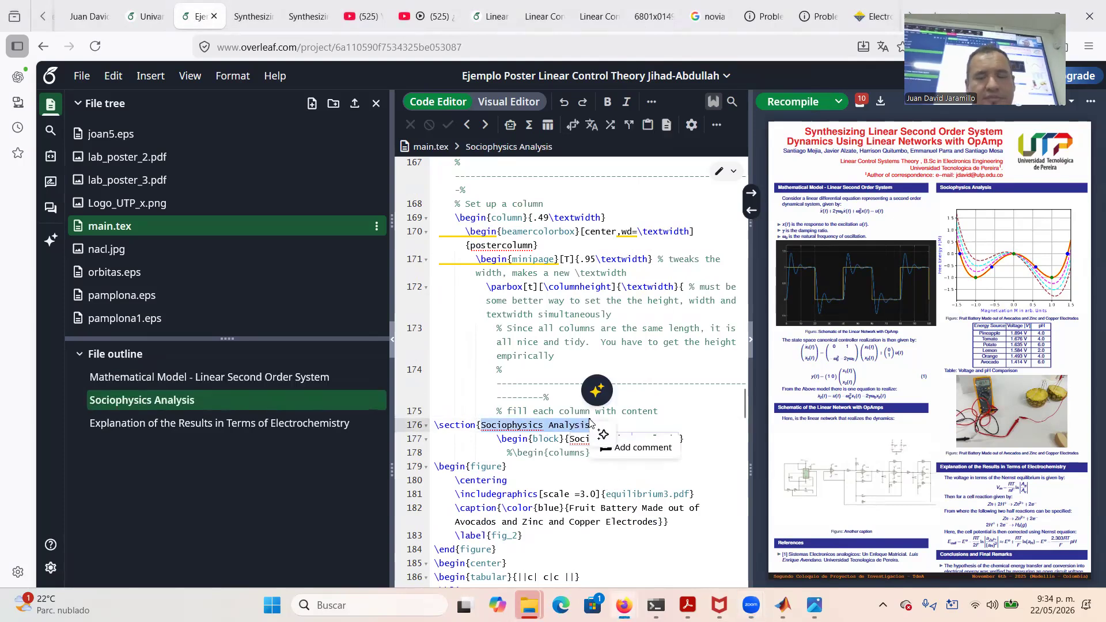
type("Scope Ana")
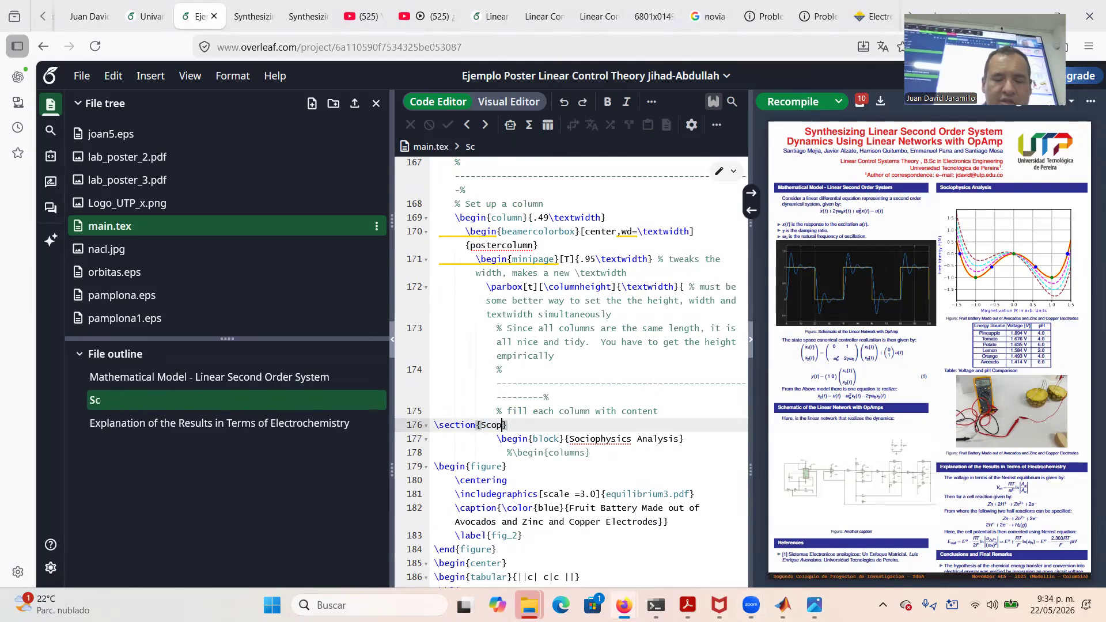
type("lysis of t")
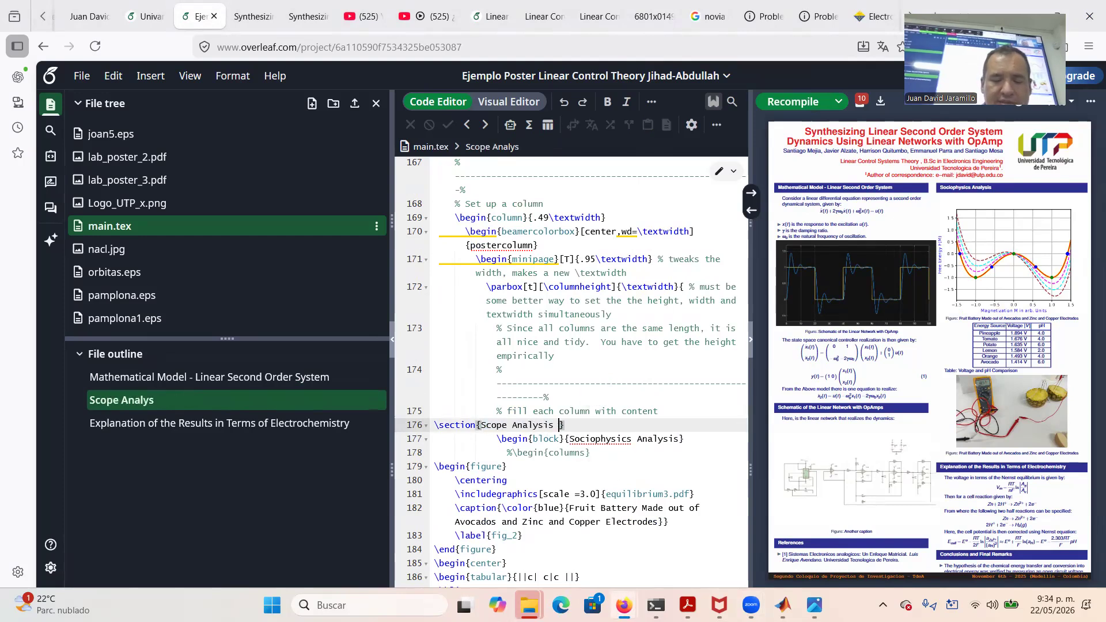
type("he Second ")
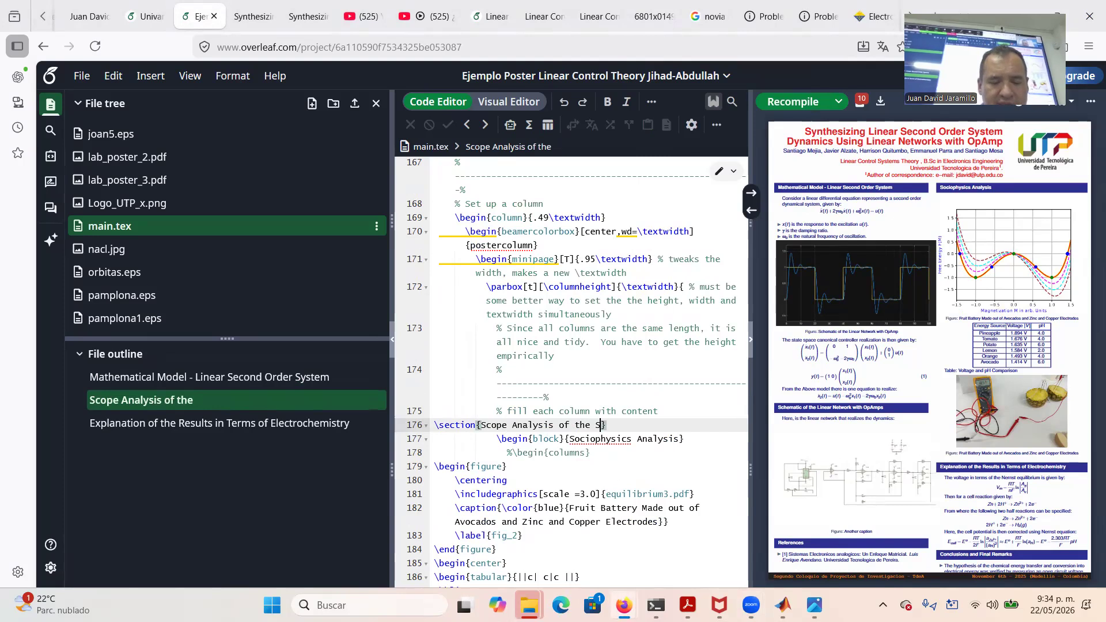
type("Order D")
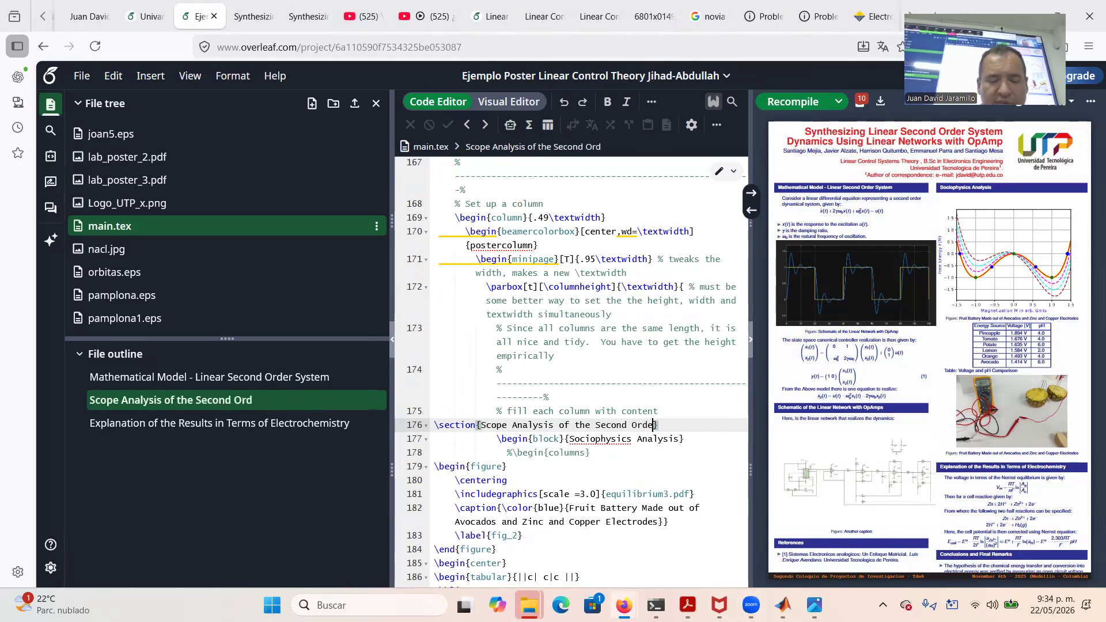
type("ynamics")
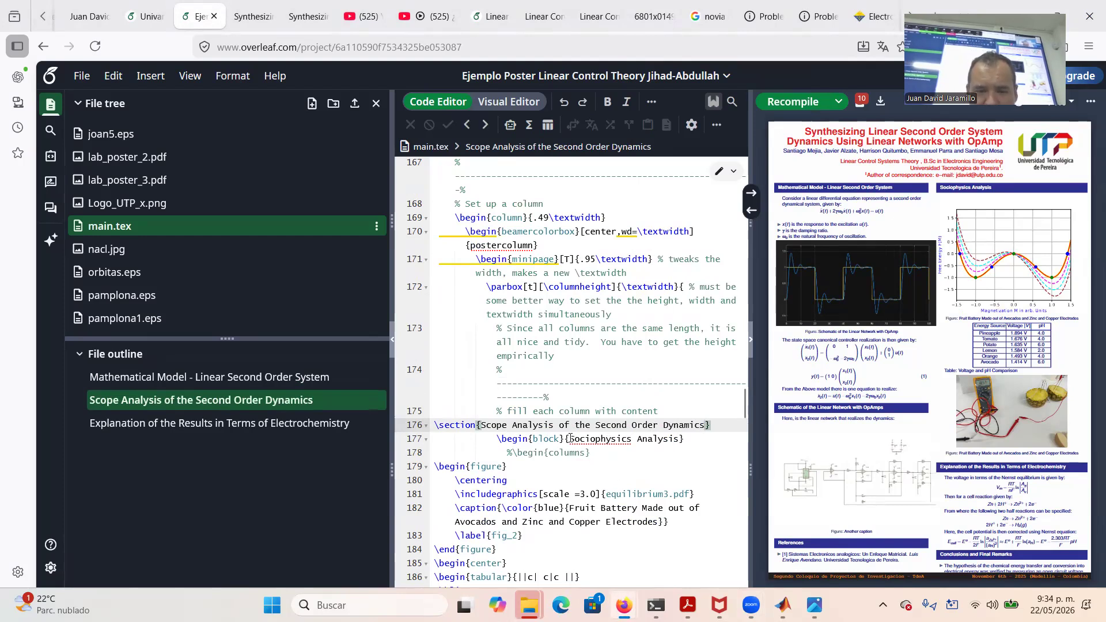
Paste the same title over the Sociophysics Analysis block title
left_click_drag(481, 425, 705, 428)
key("ctrl+c")
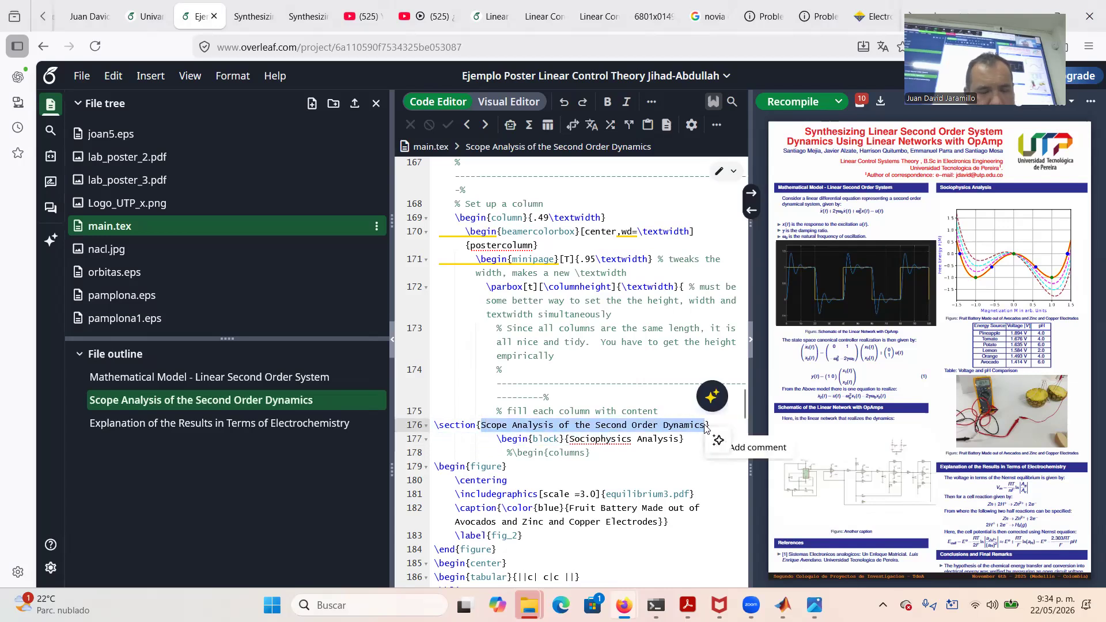
left_click_drag(570, 439, 681, 440)
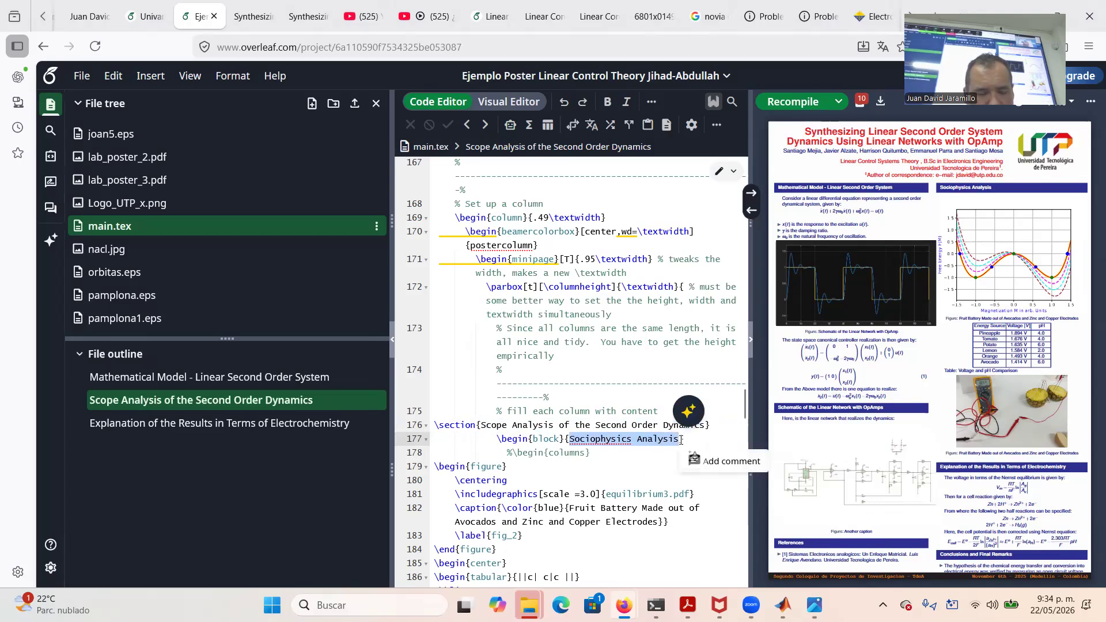
key("ctrl+v")
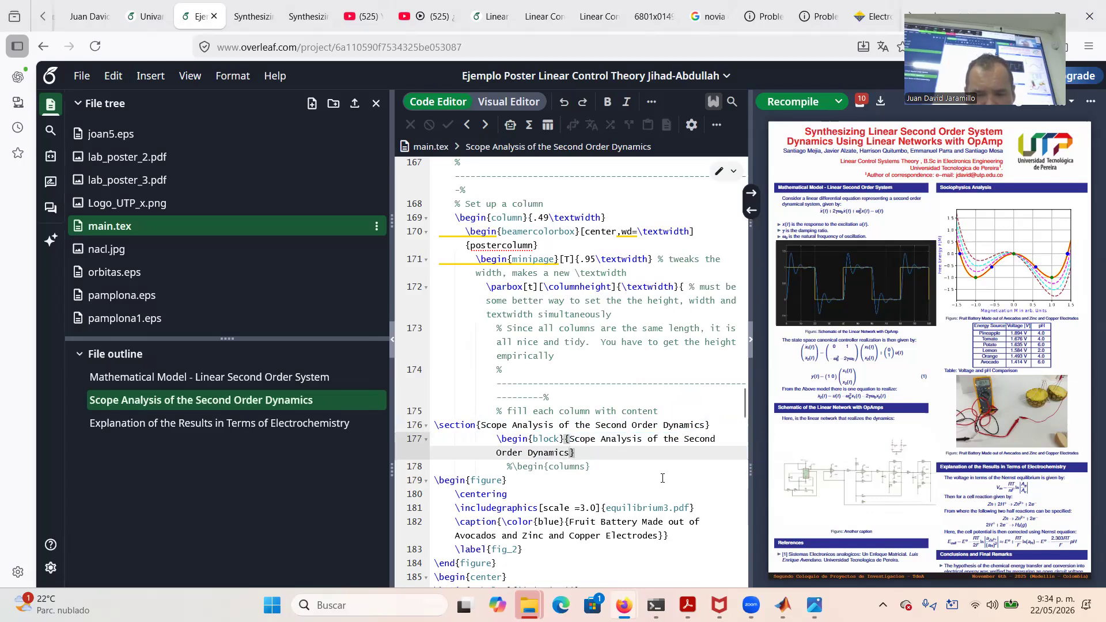
Replace the equilibrium3.pdf file name on line 181, trying names until 're' remains
scroll(660, 481, "down", 3)
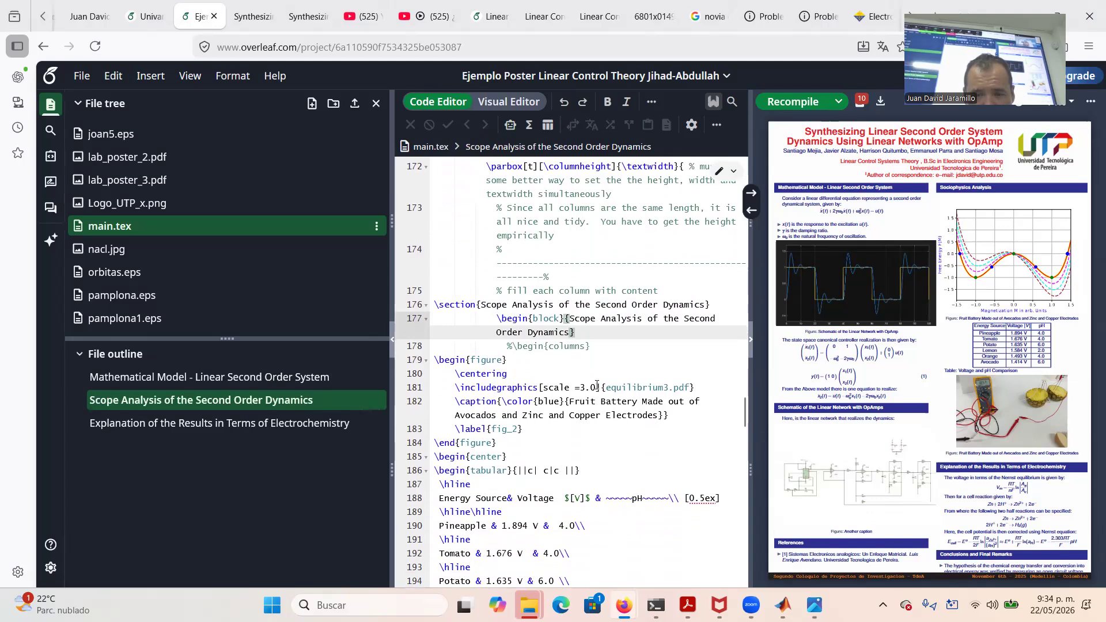
left_click_drag(605, 387, 691, 387)
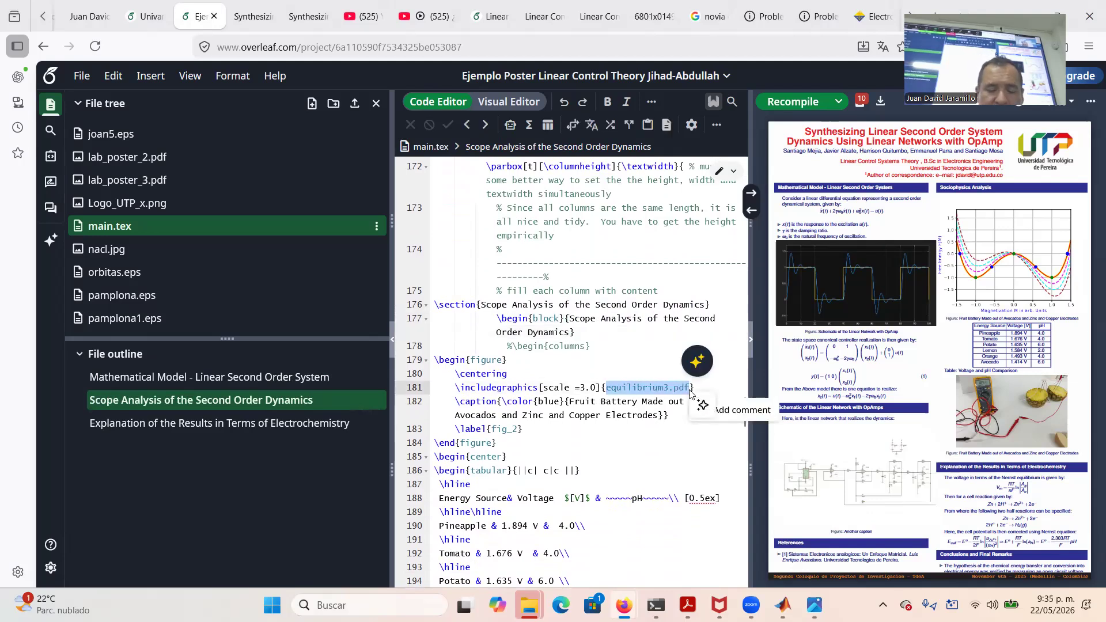
type("respo")
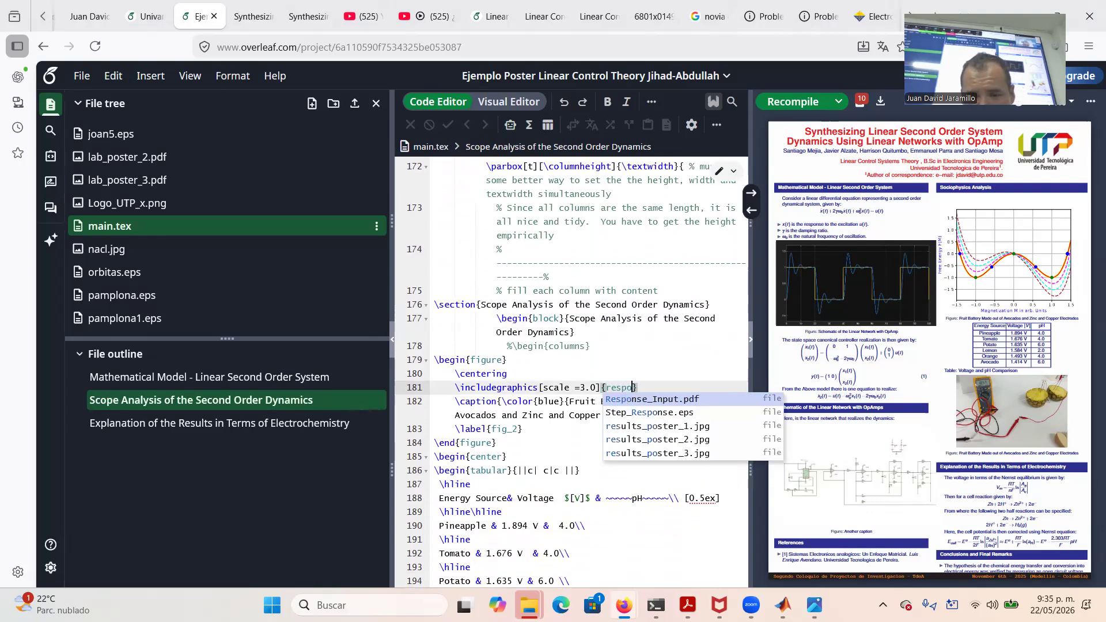
key("BackSpace")
key("BackSpace")
key("BackSpace")
key("BackSpace")
key("BackSpace")
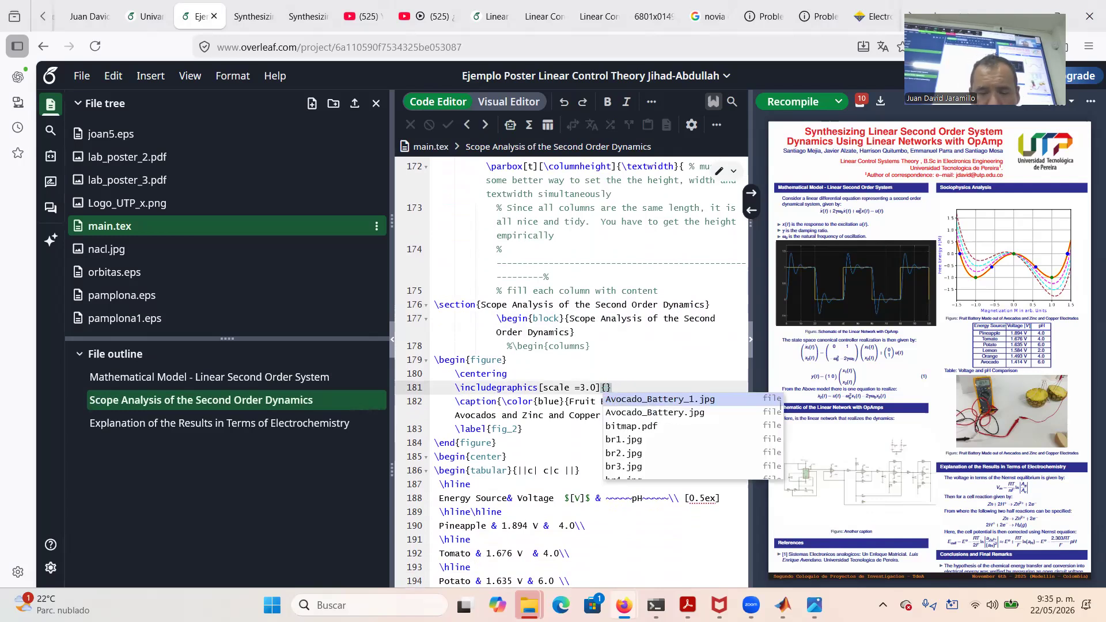
type("out")
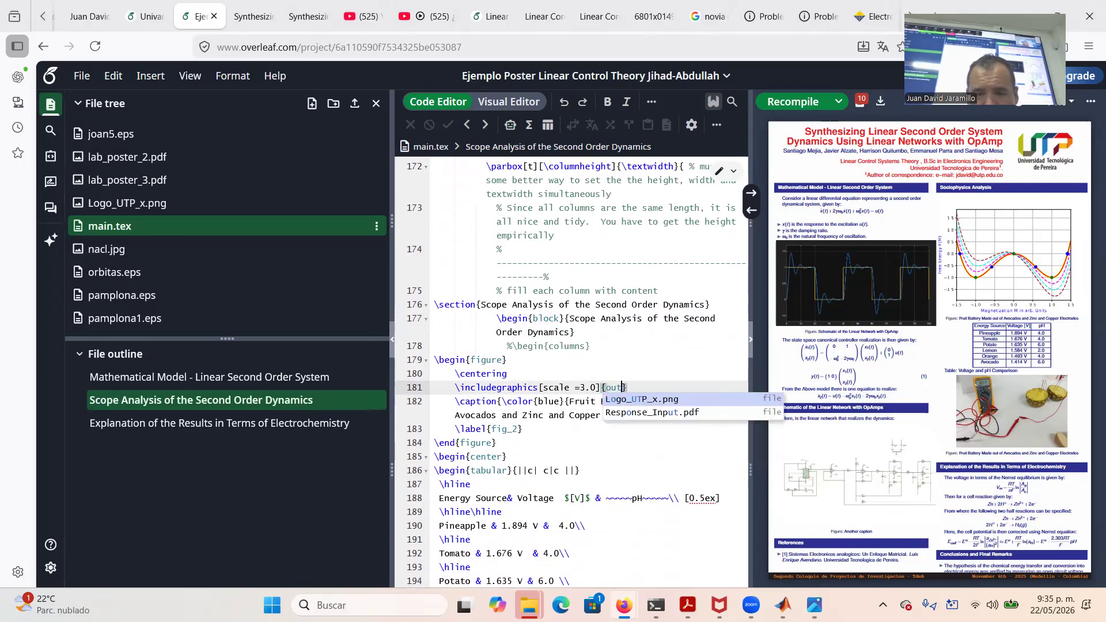
key("BackSpace")
key("BackSpace")
key("BackSpace")
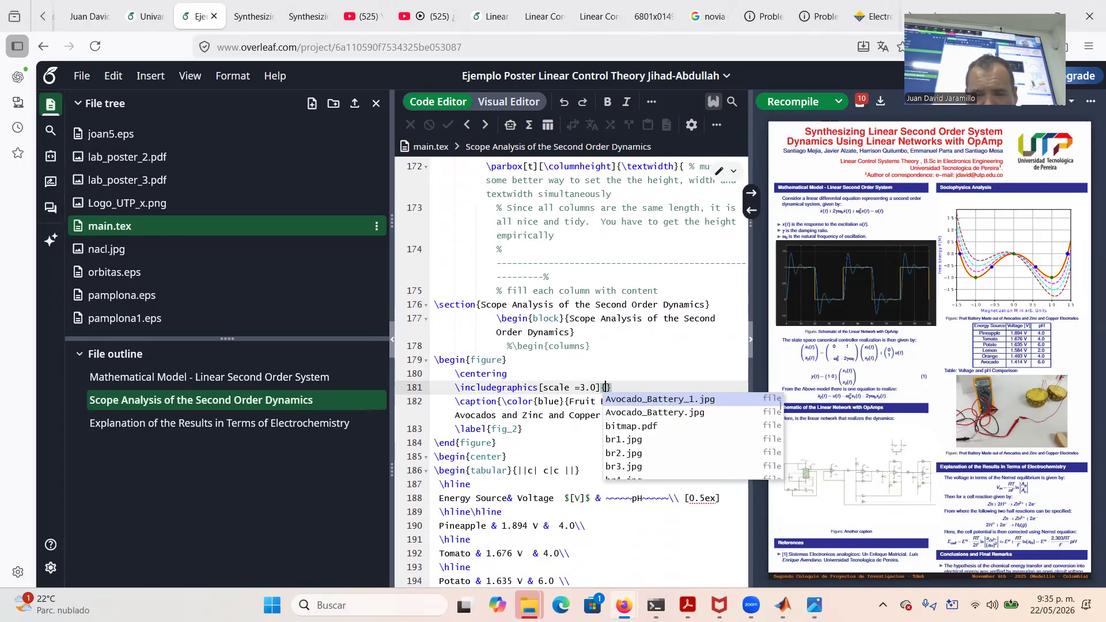
type("res")
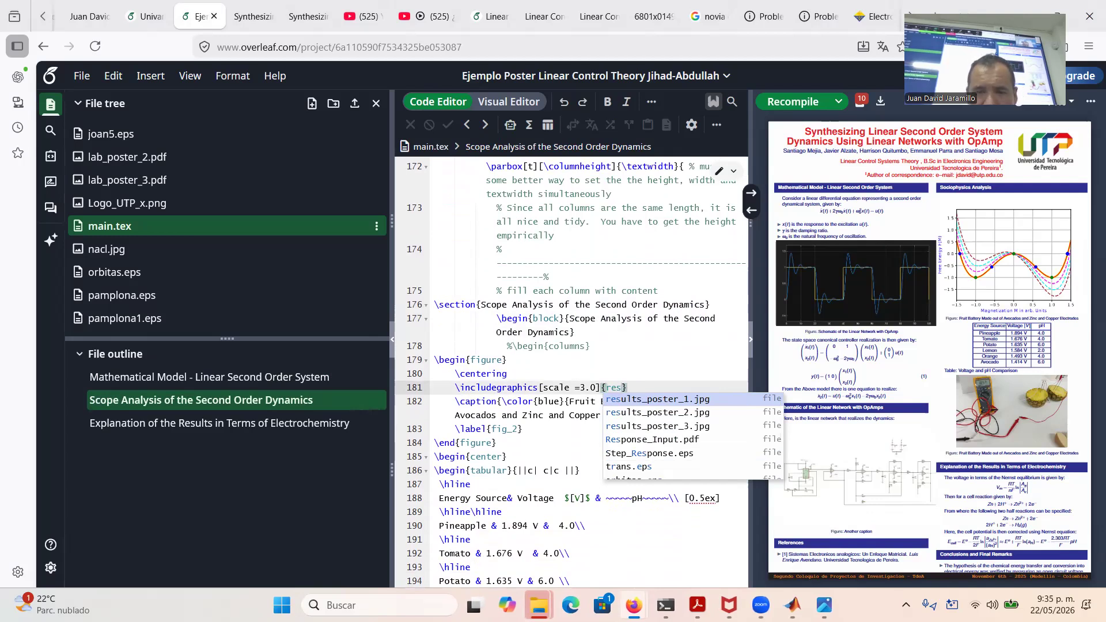
Dismiss the file-name suggestions and open File Explorer's home view
scroll(720, 461, "down", 2)
scroll(720, 461, "down", 1)
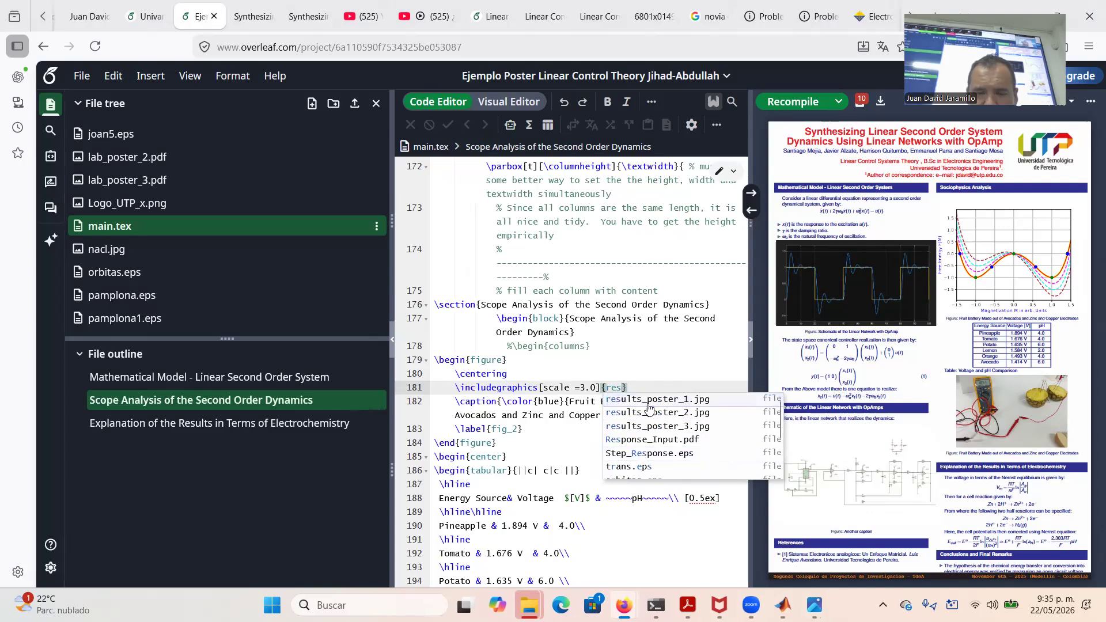
left_click(617, 388)
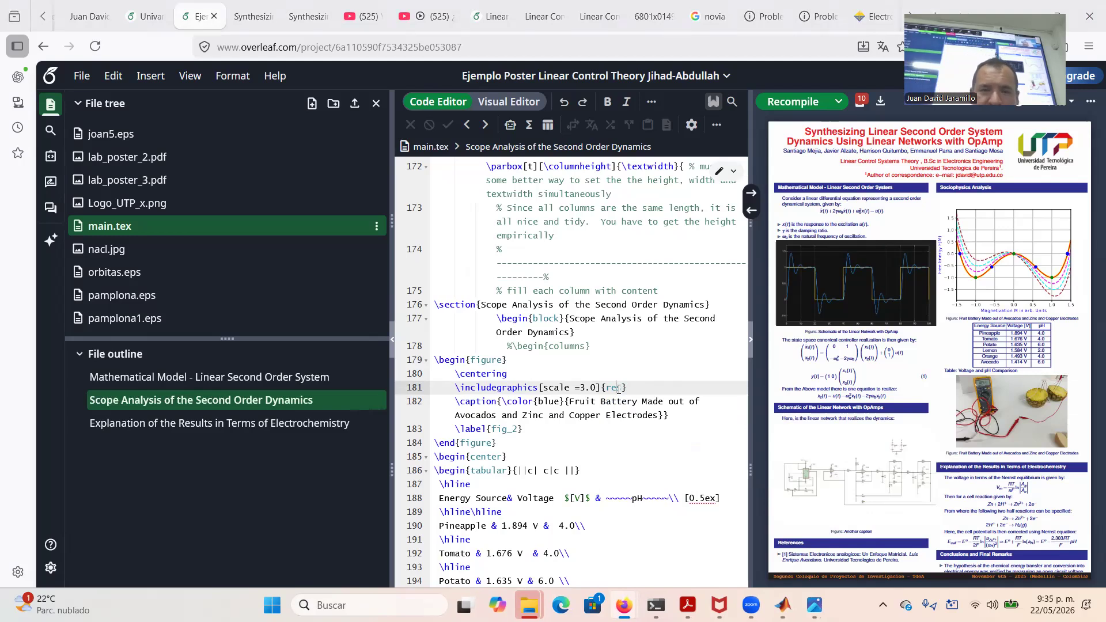
key("super+e")
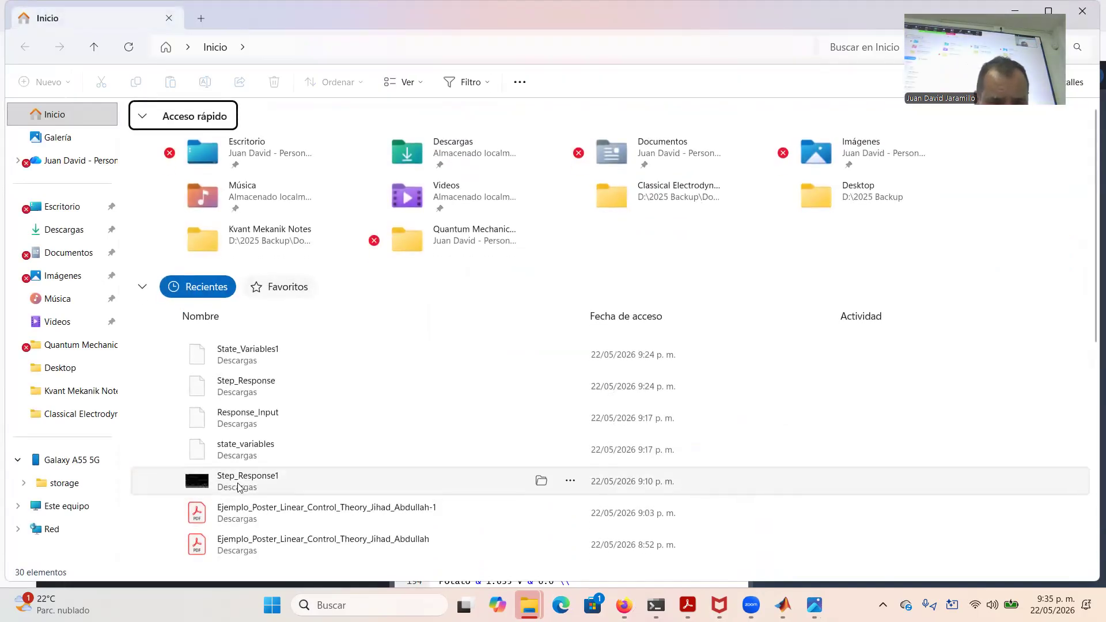
Preview the Step_Response1 oscilloscope capture from recent files, then return to Overleaf
scroll(239, 488, "down", 3)
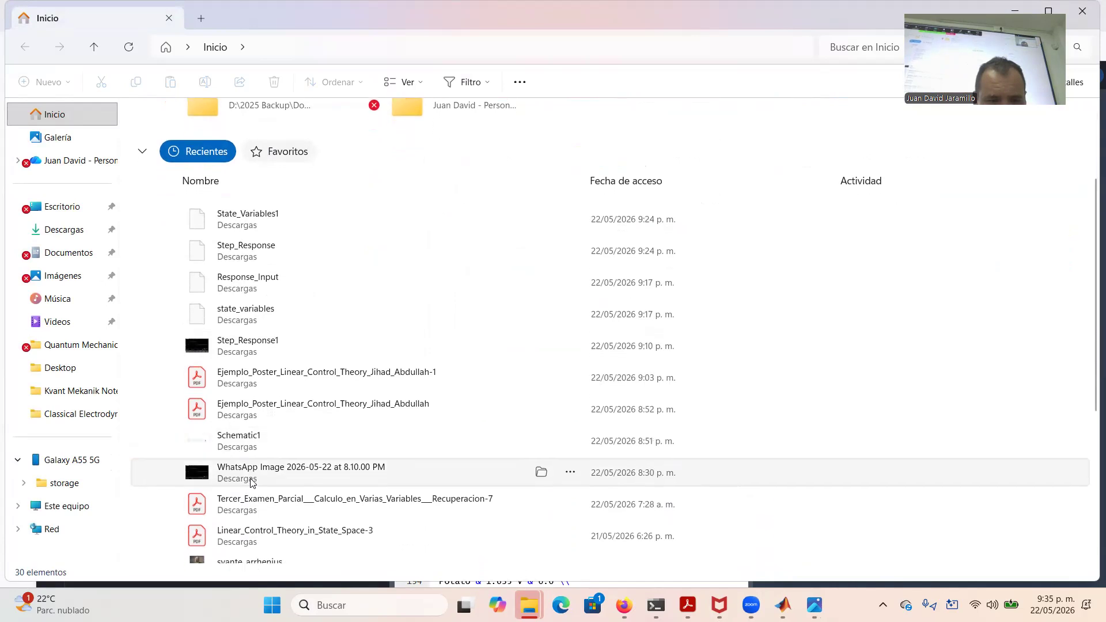
left_click(251, 353)
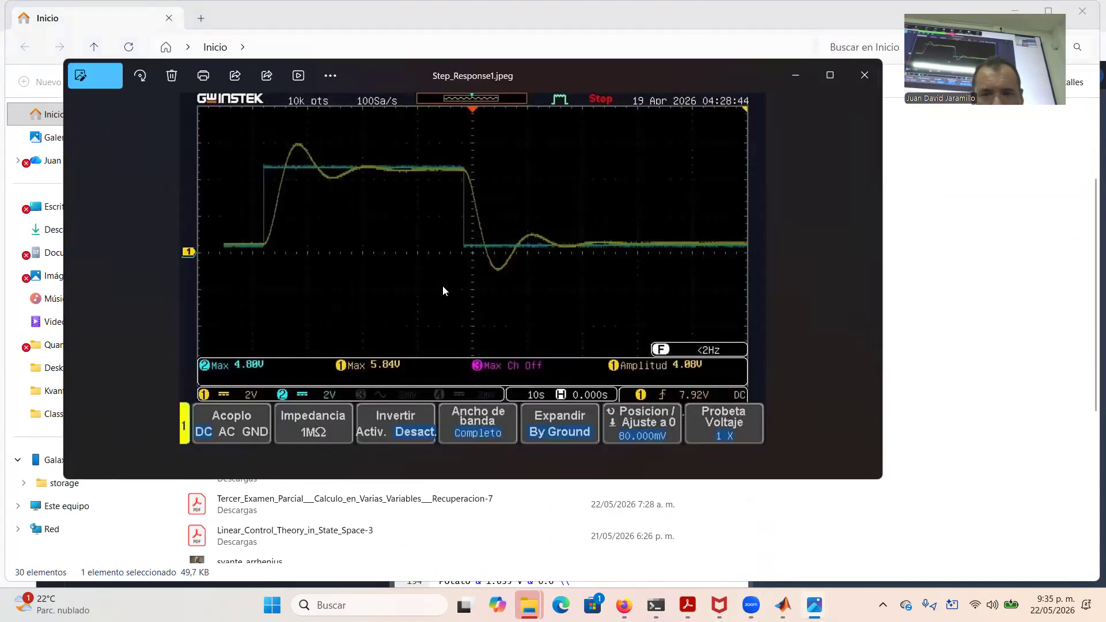
left_click(856, 85)
key("alt+Tab")
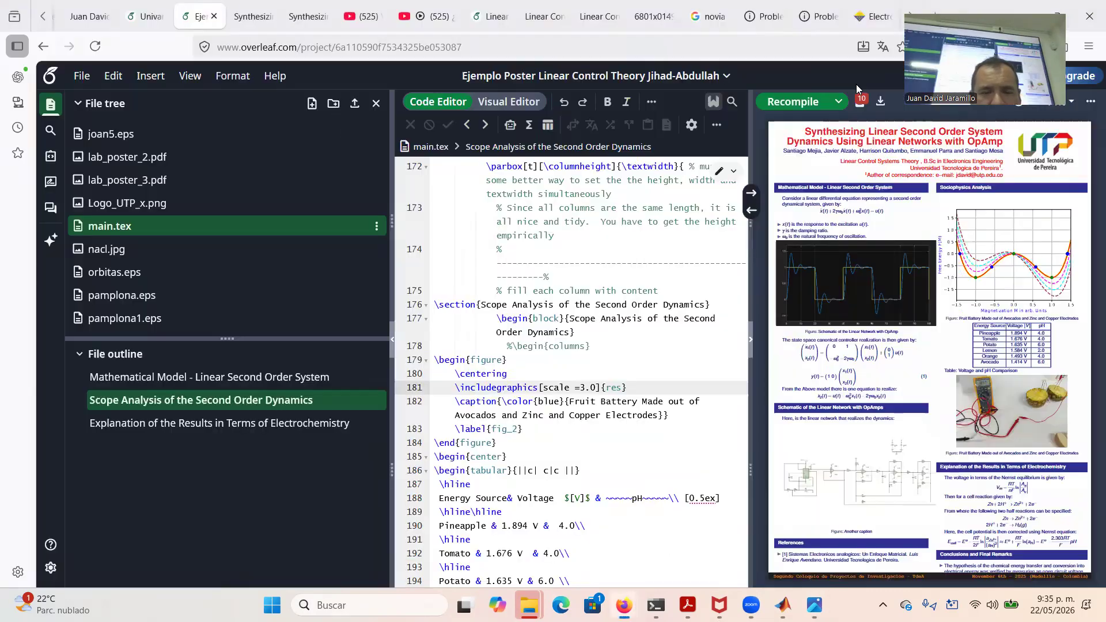
Erase the old 'res' image name from the \includegraphics command on line 181
key("Right")
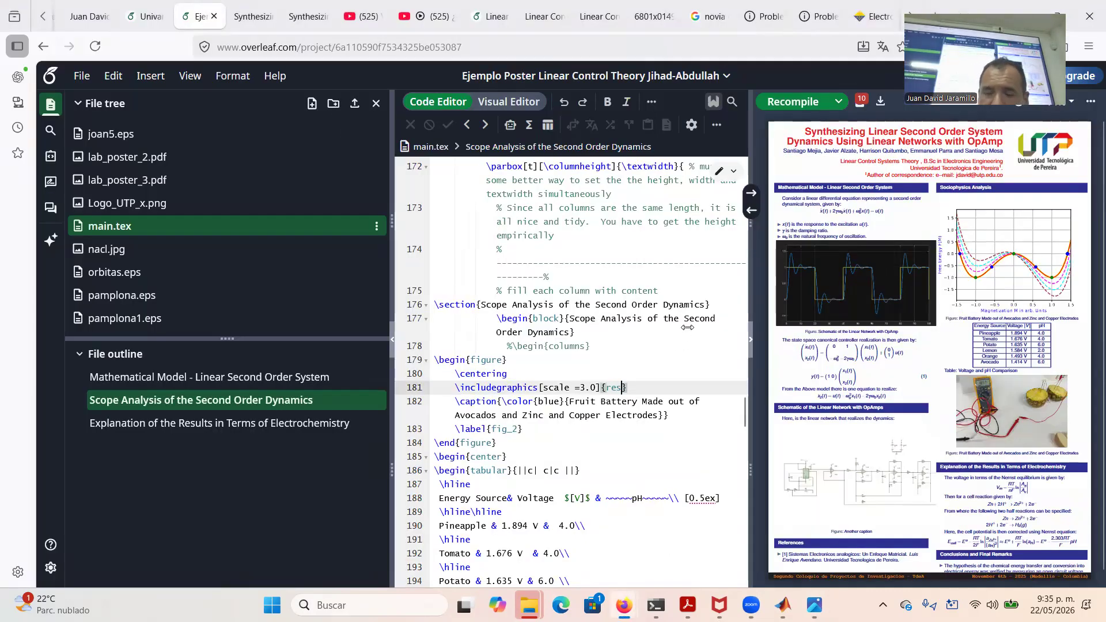
key("BackSpace")
key("BackSpace")
key("BackSpace")
type("step")
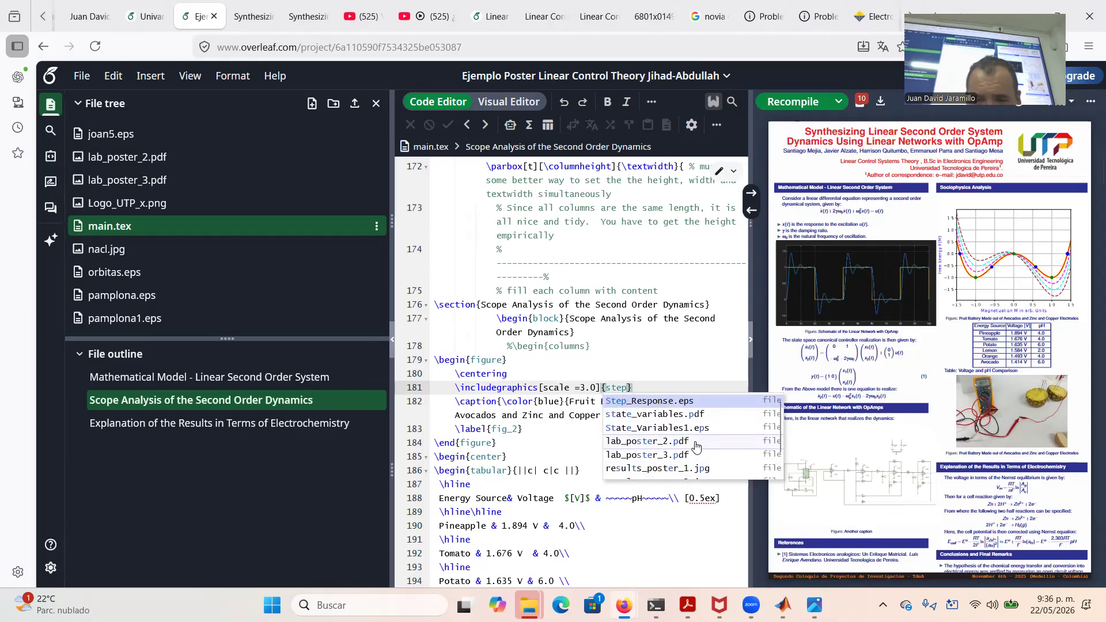
key("BackSpace")
key("BackSpace")
key("BackSpace")
key("BackSpace")
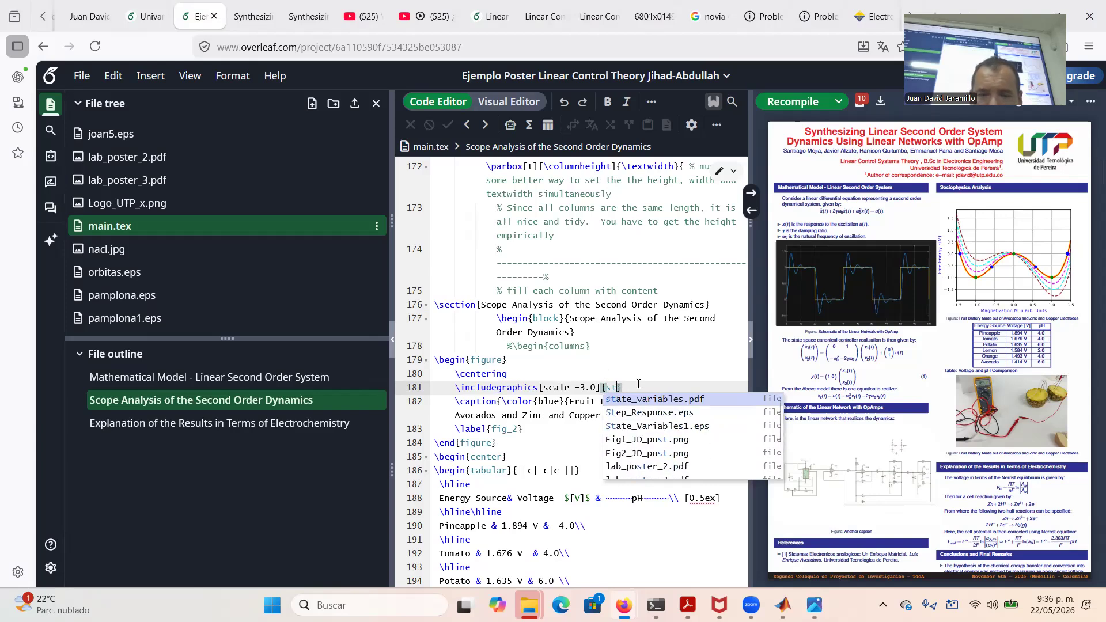
Upload Step_Response1.jpeg into the project and begin typing 'step' as the image name
left_click(354, 103)
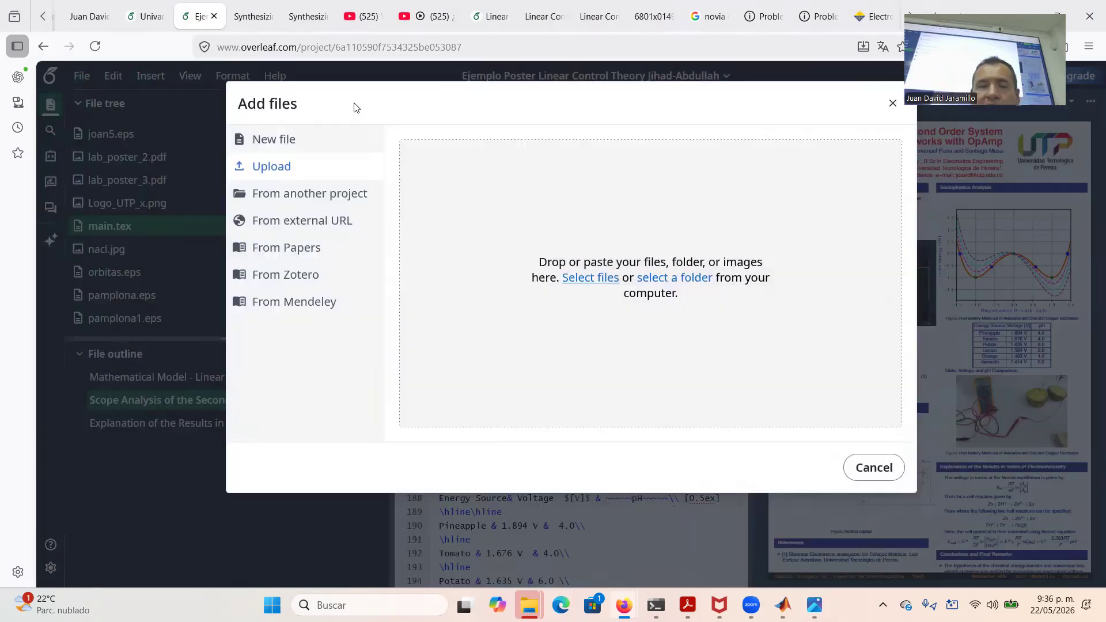
left_click(593, 278)
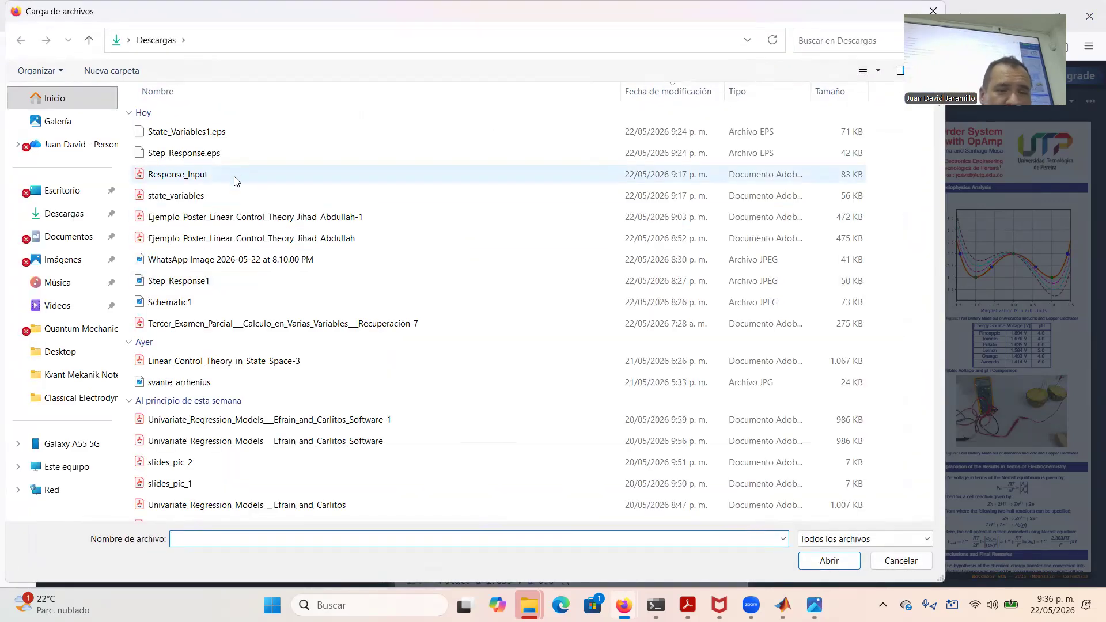
double_click(208, 282)
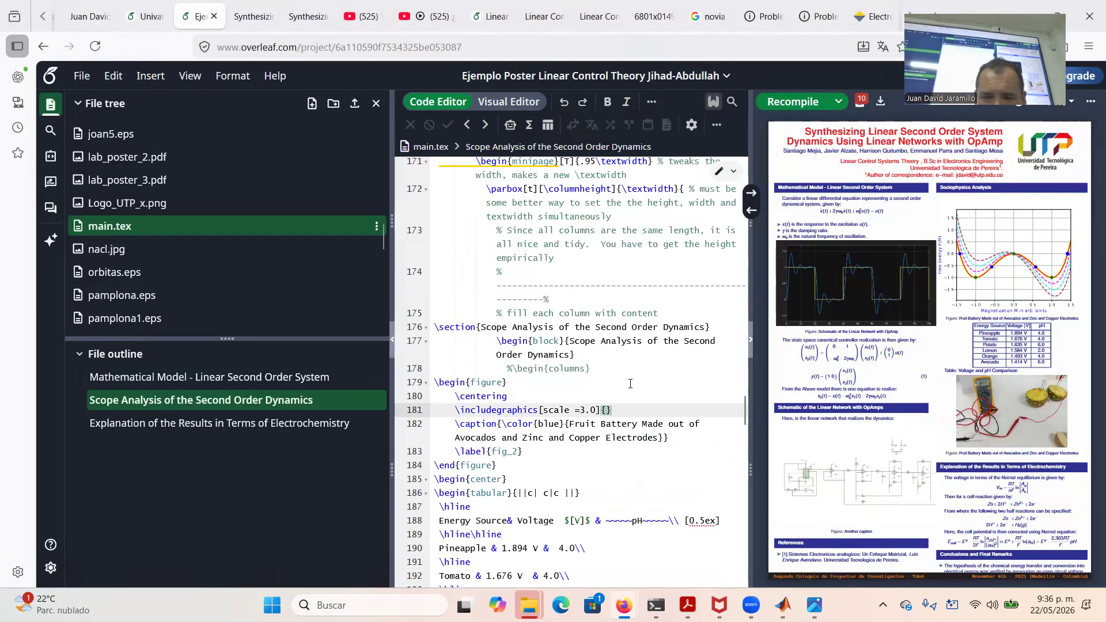
type("step")
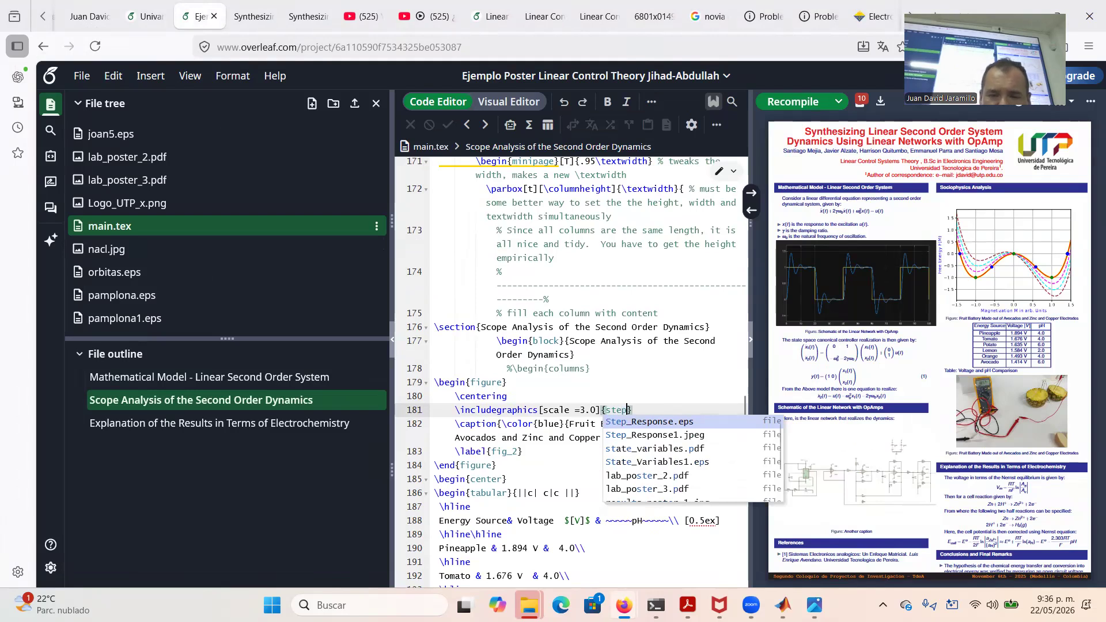
Set the Scope Analysis image to Step_Response1.jpeg at scale 2.0 and recompile
key("Down")
key("Return")
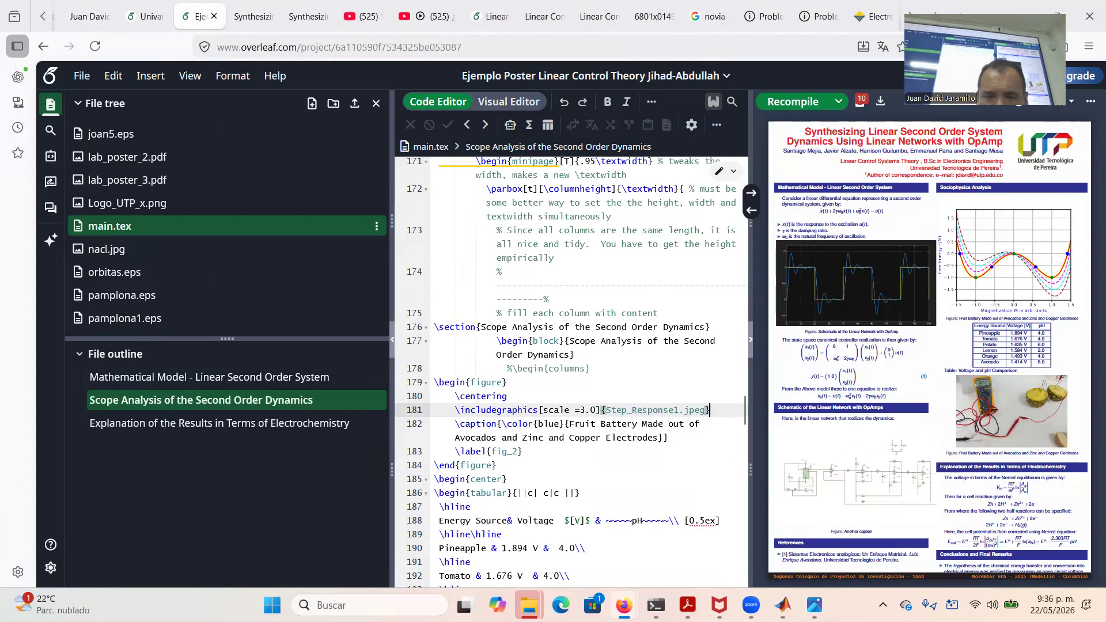
left_click(582, 407)
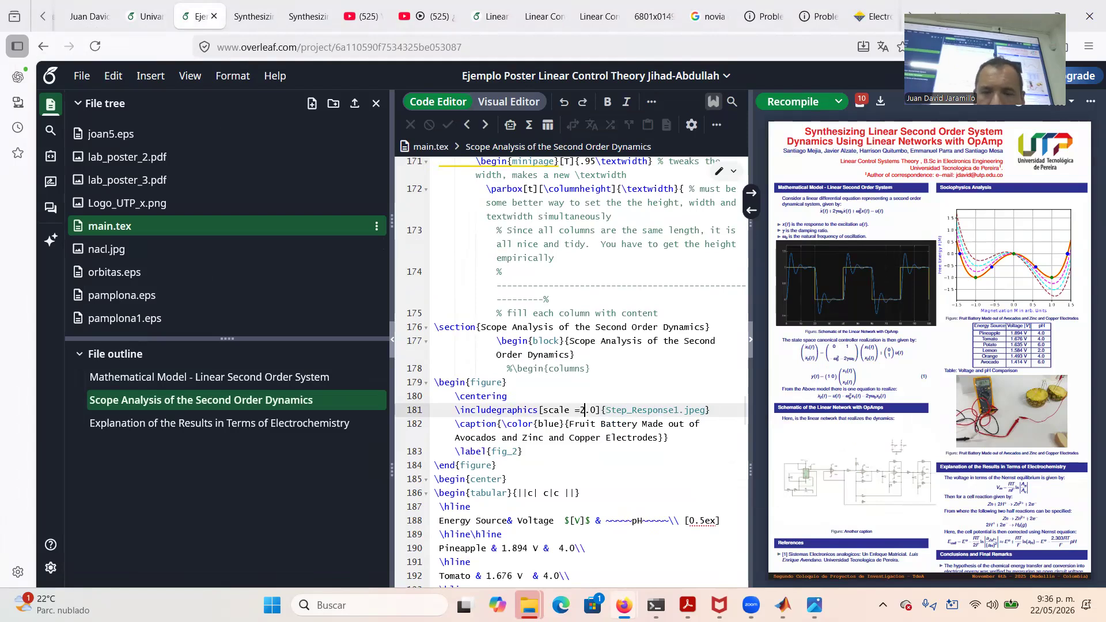
left_click(793, 101)
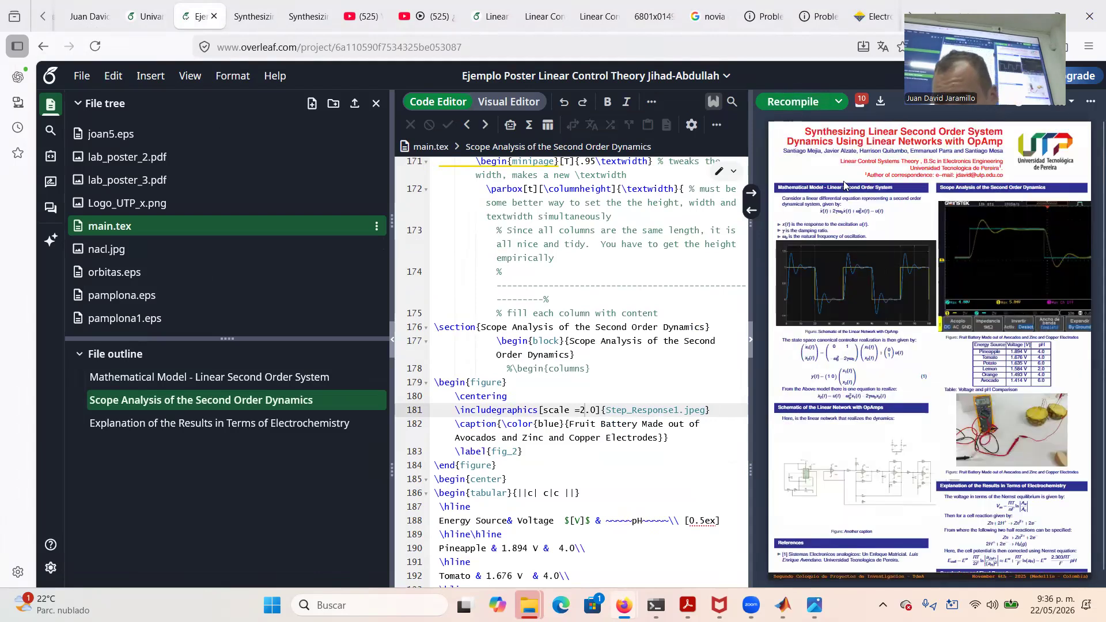
Reduce the figure's scale to 1.5 and recompile to check it
left_click(597, 414)
key("BackSpace")
key("BackSpace")
key("BackSpace")
type("1.5")
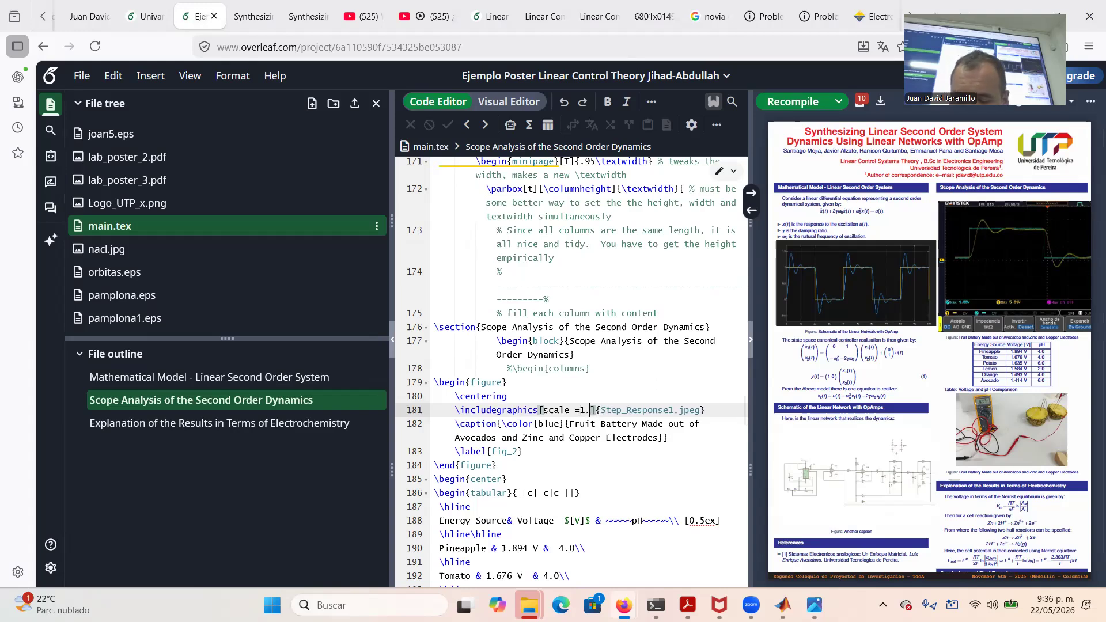
left_click(790, 102)
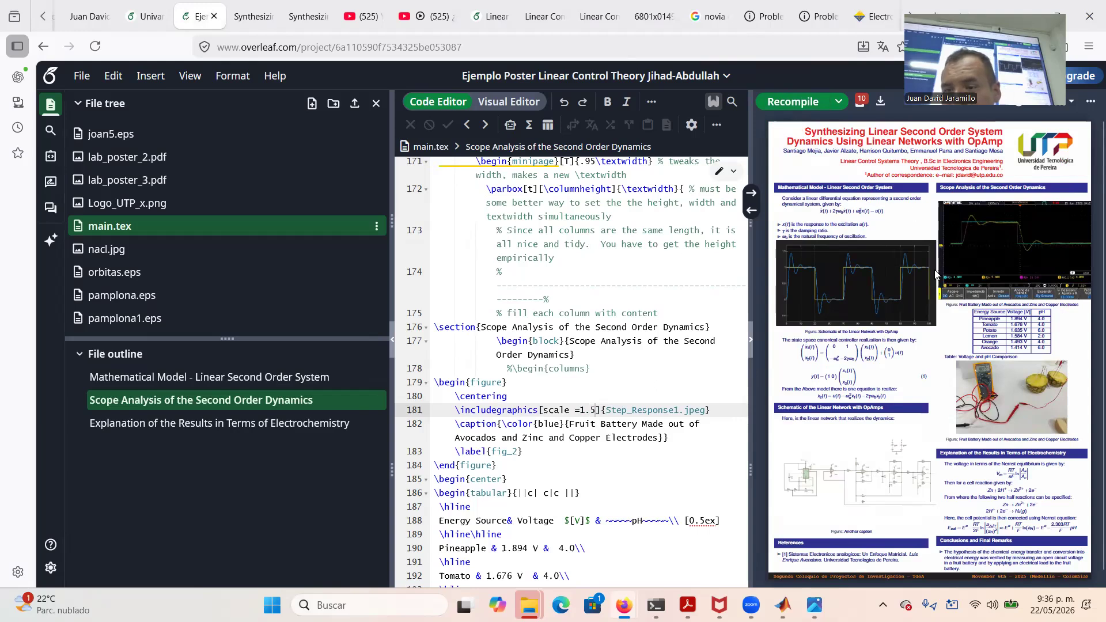
Change the scale to 1.25, recompile, and bring the Zoom meeting window forward
left_click(595, 407)
key("Left")
type("2")
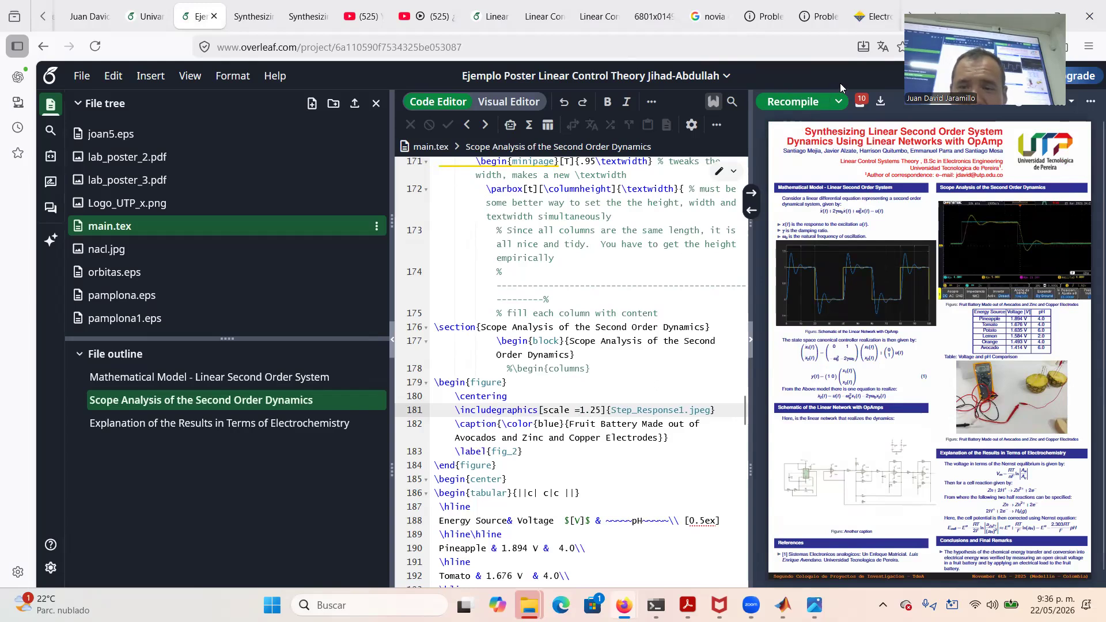
left_click(792, 102)
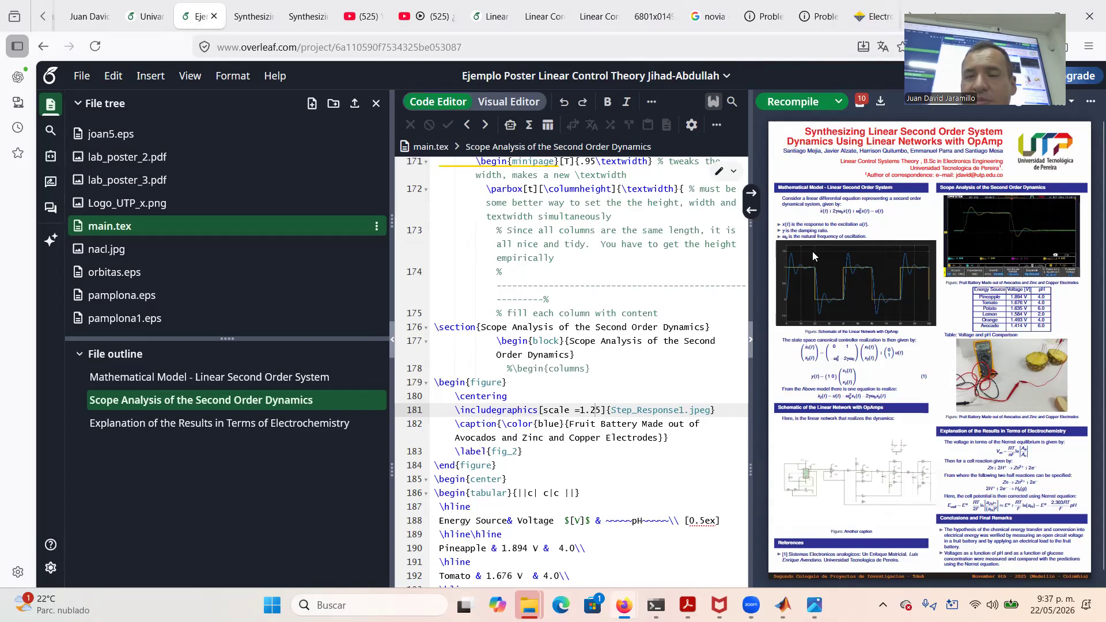
mouse_move(750, 604)
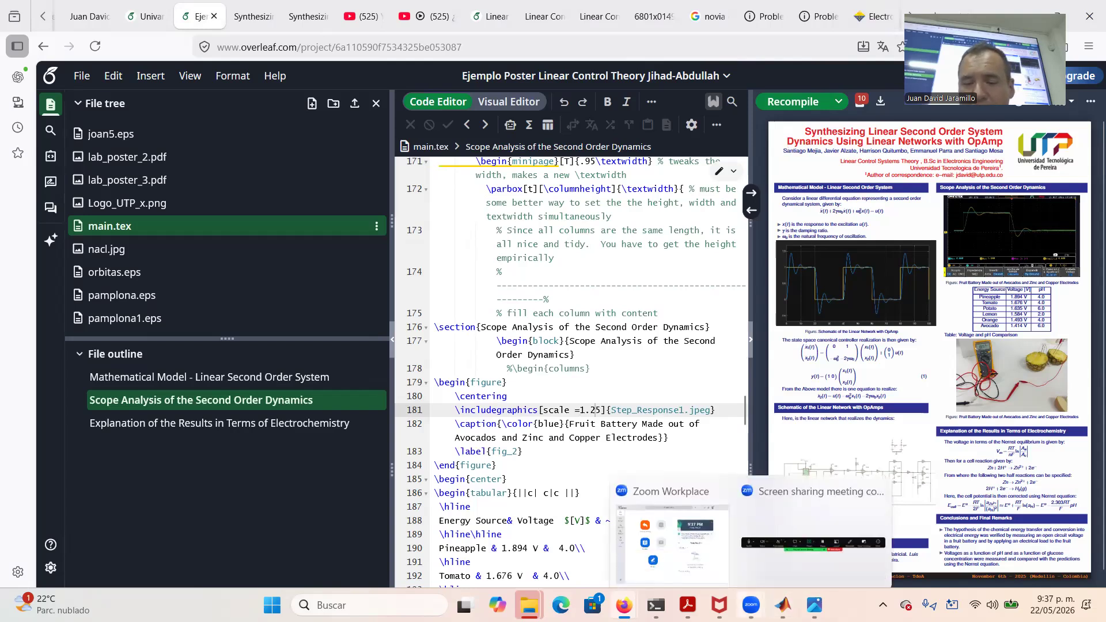
left_click(780, 511)
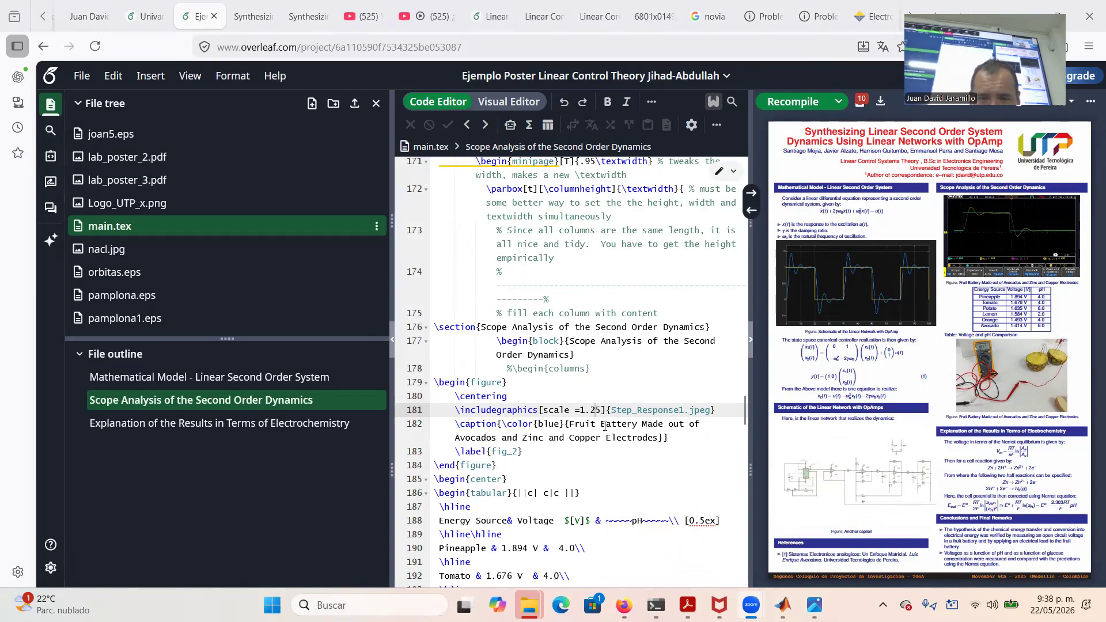
Delete the voltage and pH tabular block from the poster code
scroll(526, 468, "down", 3)
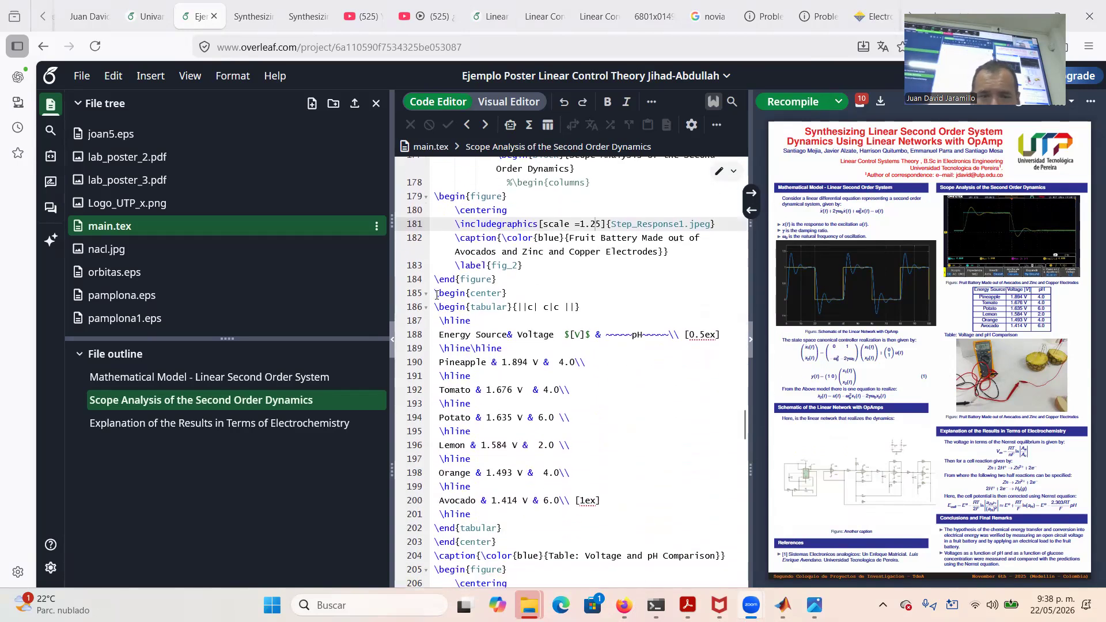
left_click_drag(436, 294, 736, 556)
key("BackSpace")
key("BackSpace")
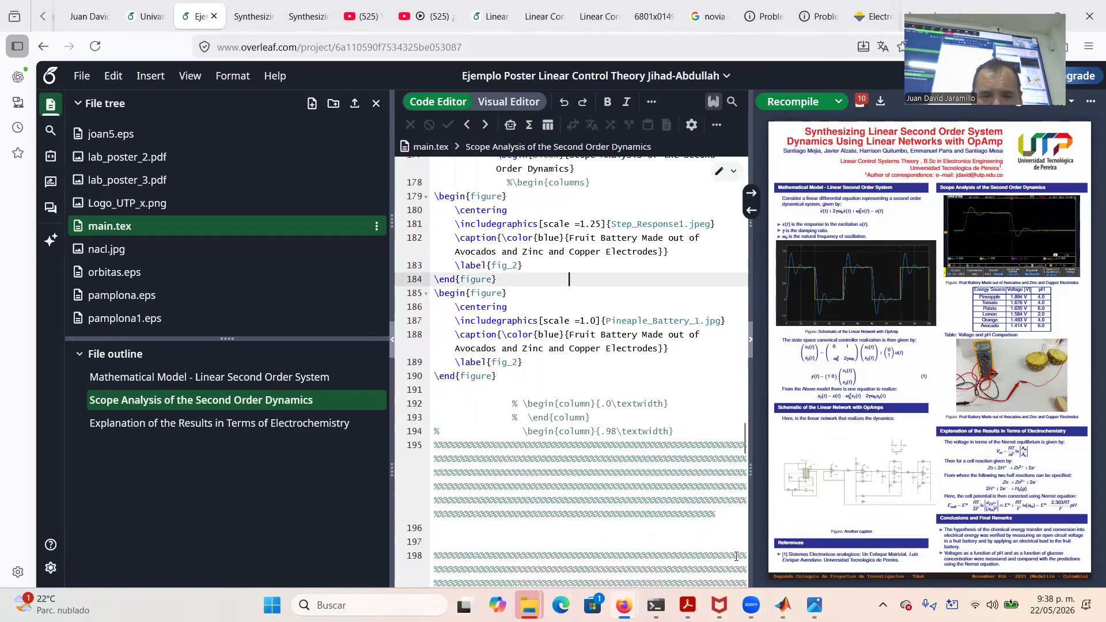
Swap Pineaple_Battery_1.jpg for State_Variables1.eps, caption it 'Simulation of State Variables in Simulink', and recompile
left_click(606, 320)
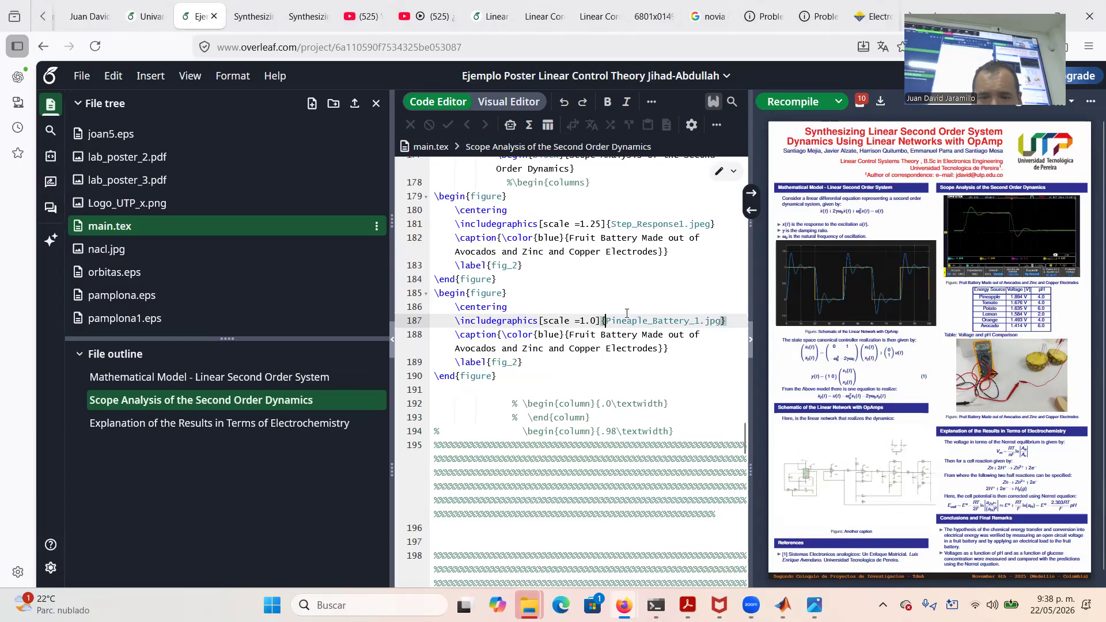
left_click_drag(708, 314, 606, 318)
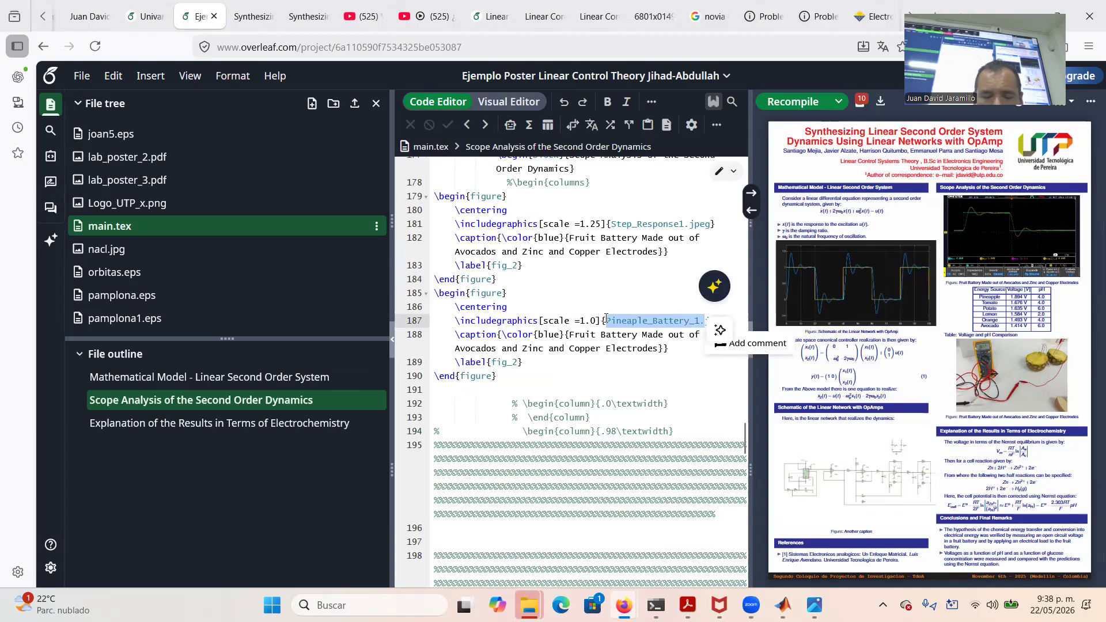
type("sta")
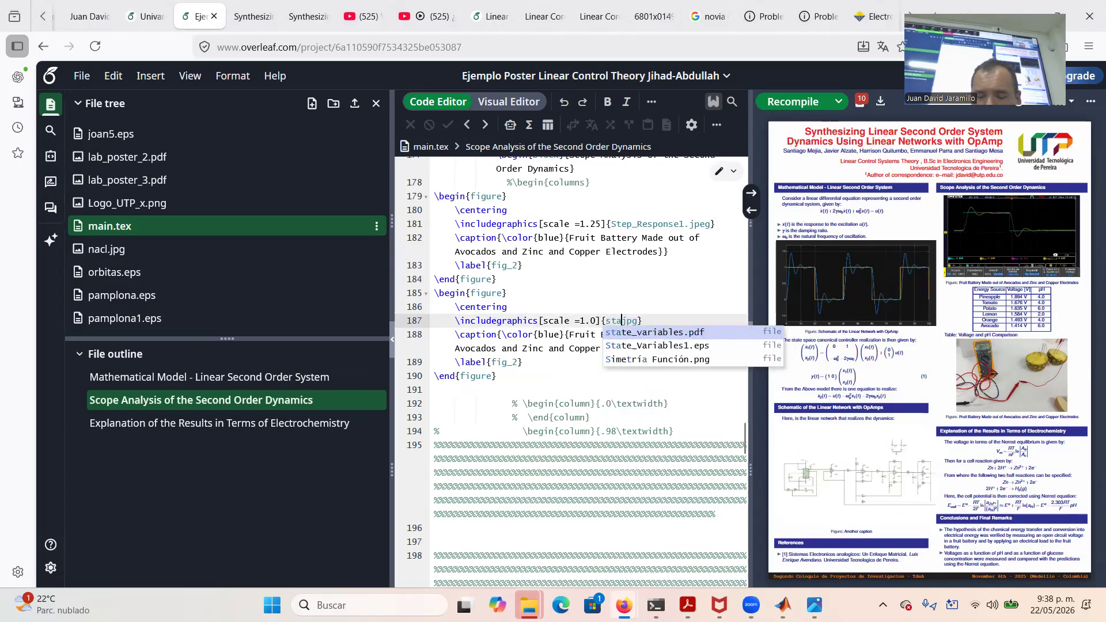
key("Down")
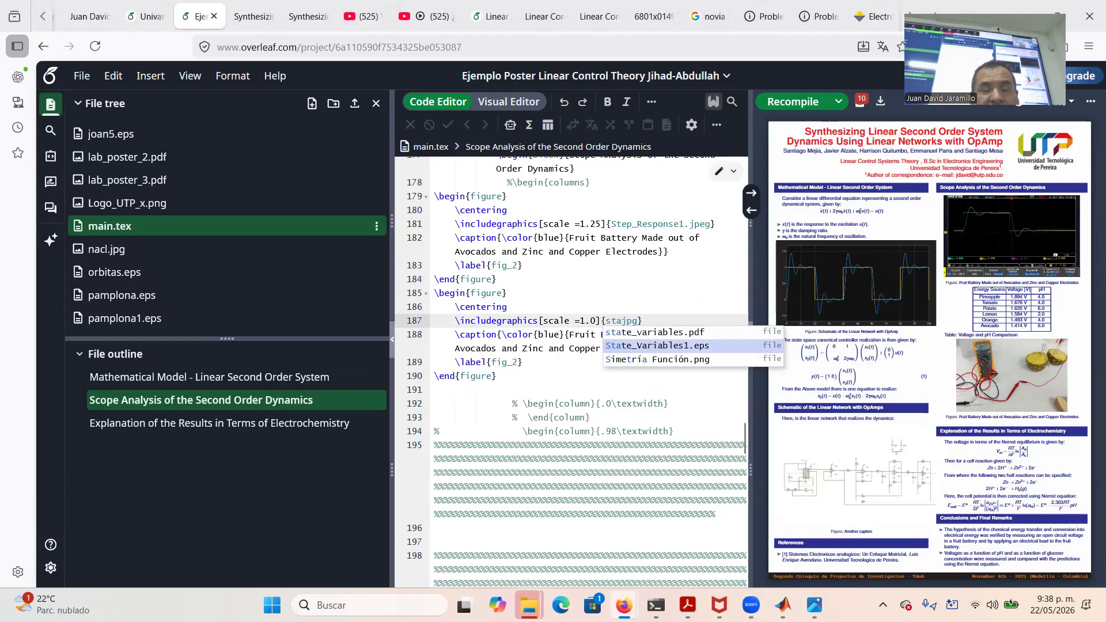
key("Return")
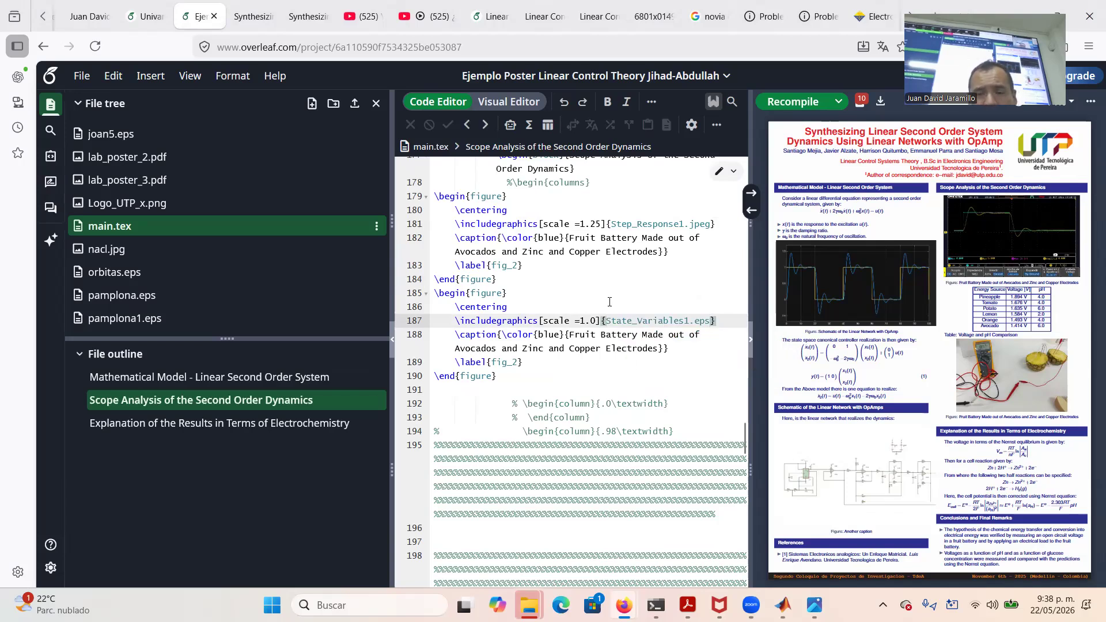
left_click_drag(570, 334, 660, 349)
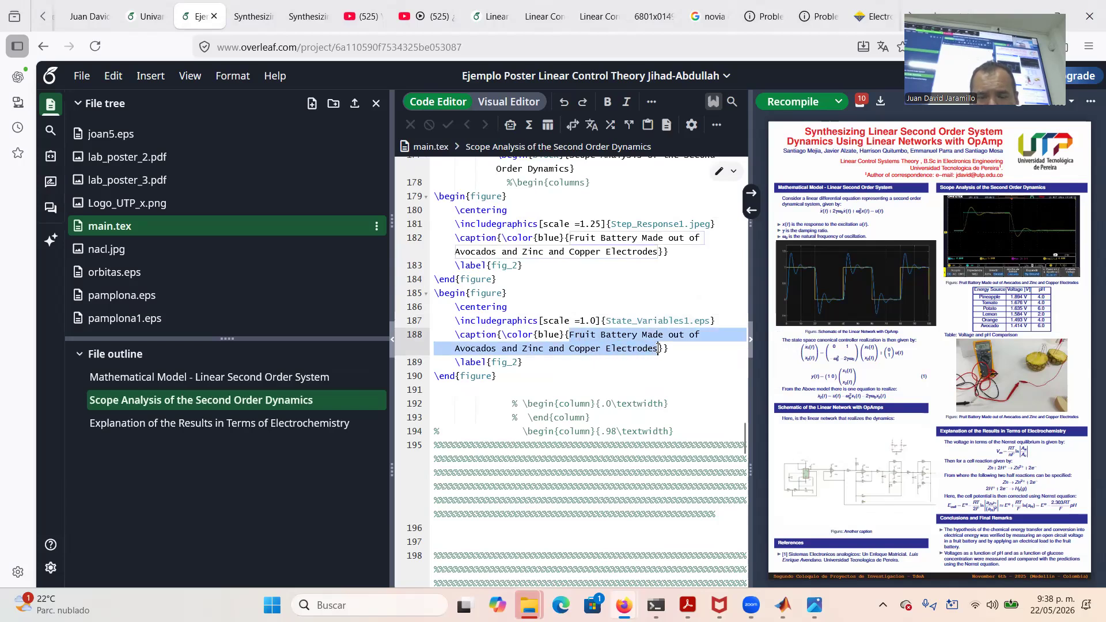
type("Simula")
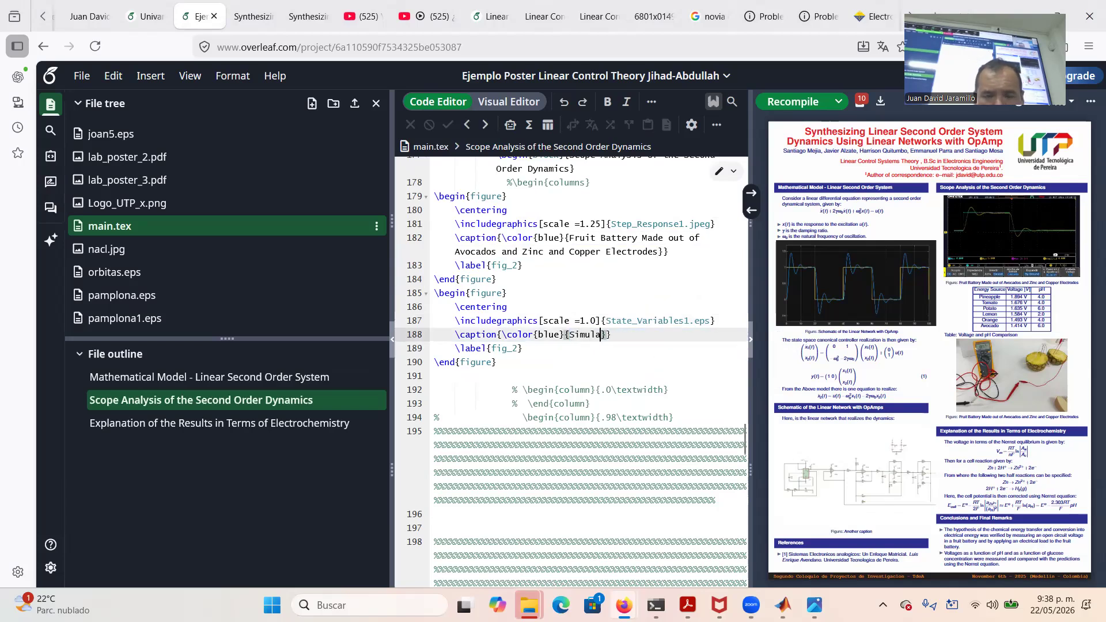
type("tion o")
type("f State Va")
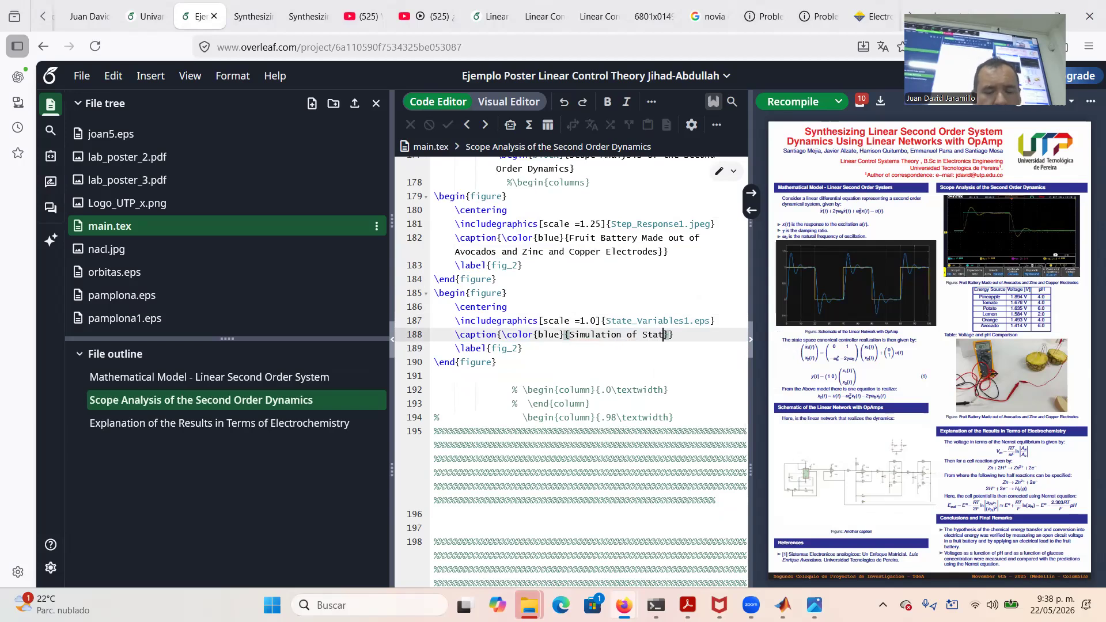
type("riables in ")
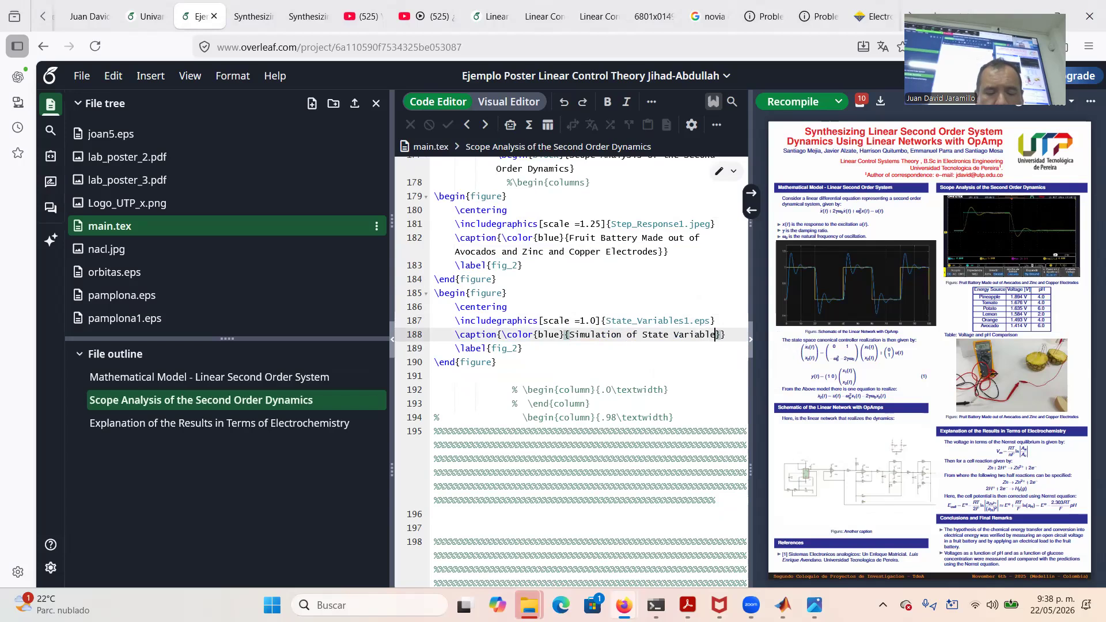
type("Simulink")
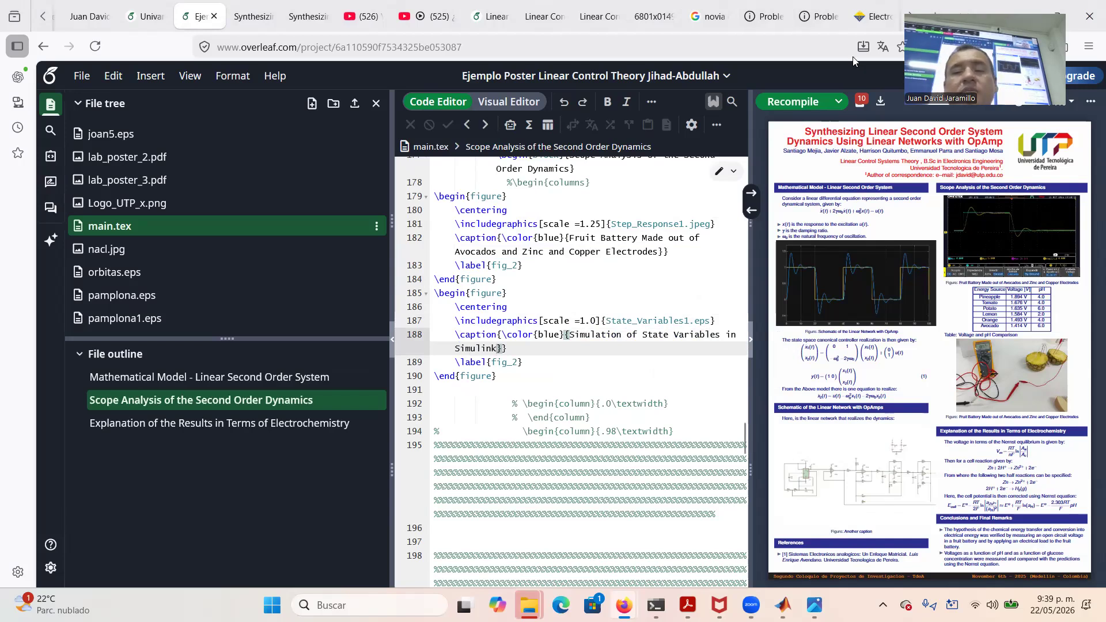
left_click(793, 101)
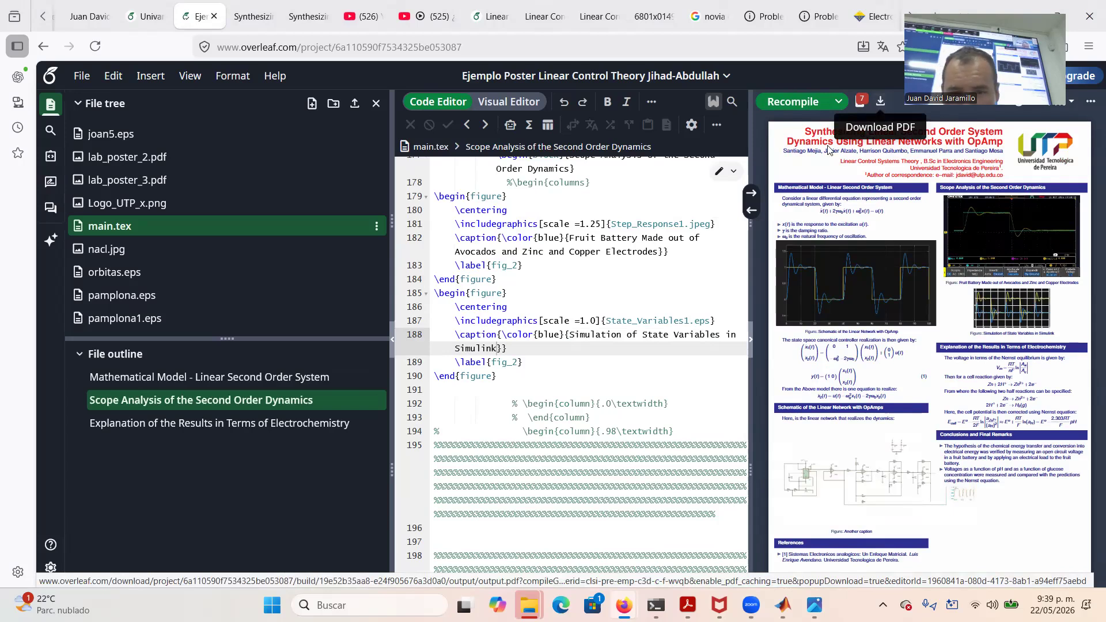
Try scale 2.0 for State_Variables1.eps on line 187, then settle on 1.8, recompiling each time
left_click(584, 321)
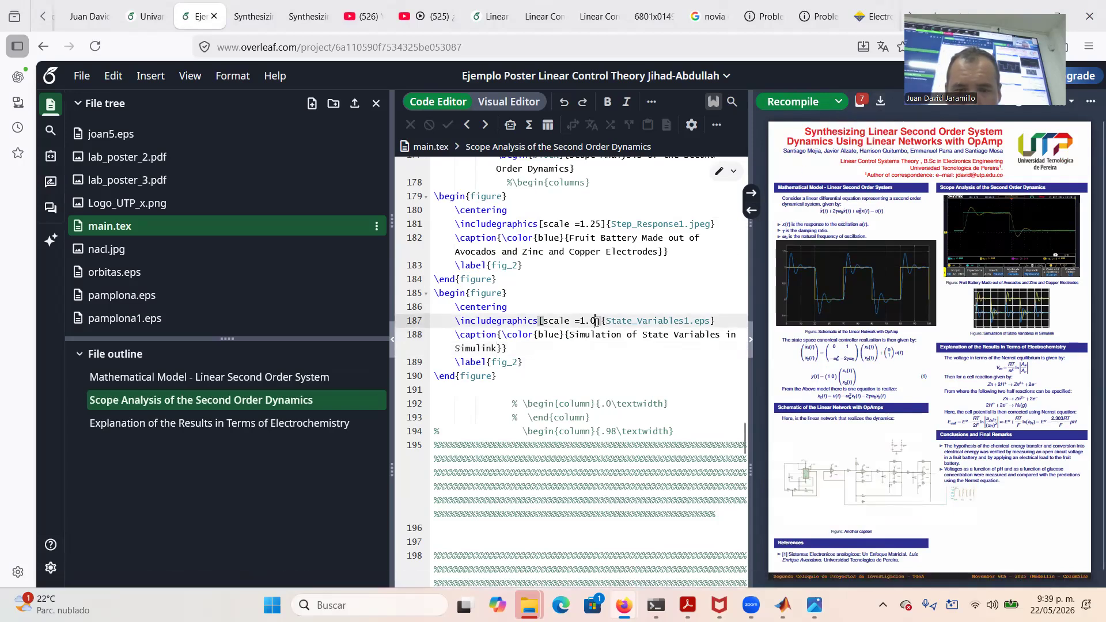
key("BackSpace")
type("2")
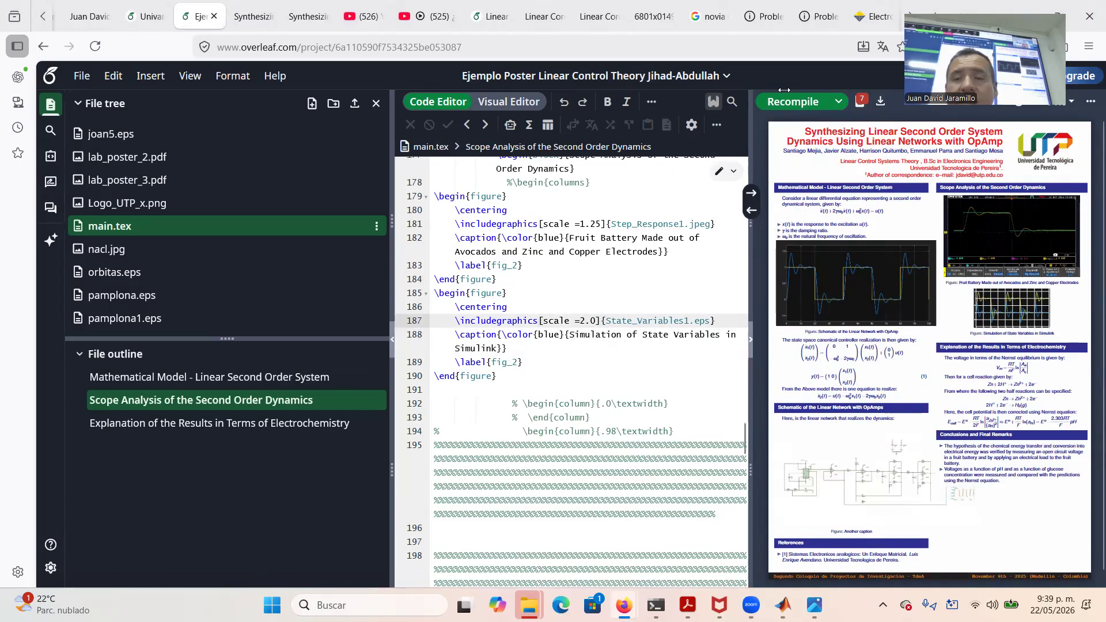
left_click(795, 102)
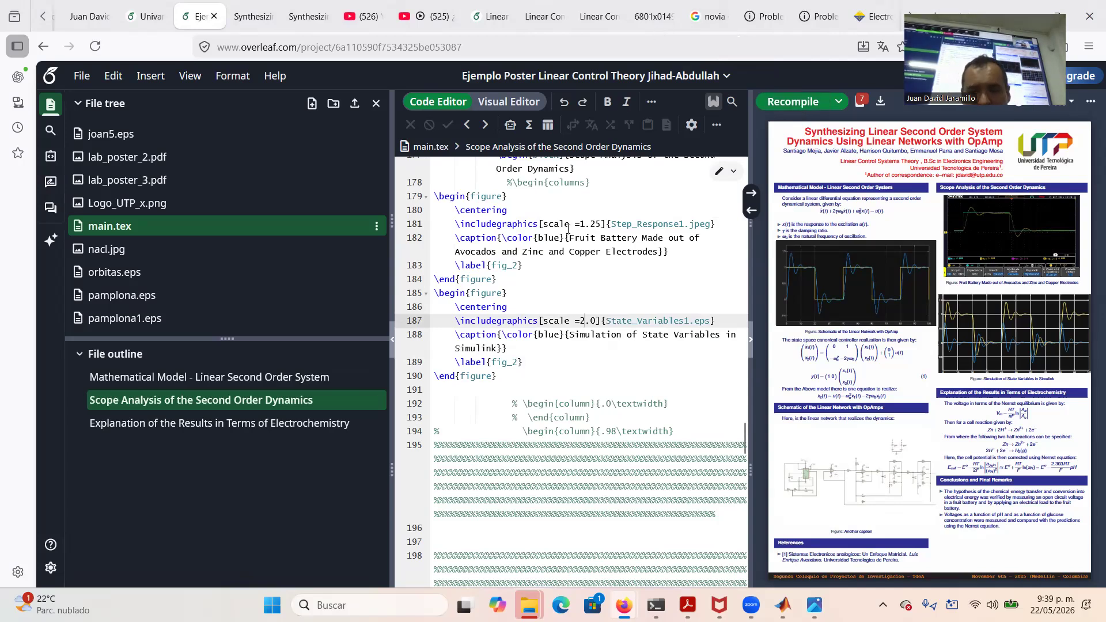
left_click(595, 321)
key("BackSpace")
key("BackSpace")
key("BackSpace")
type("1.8")
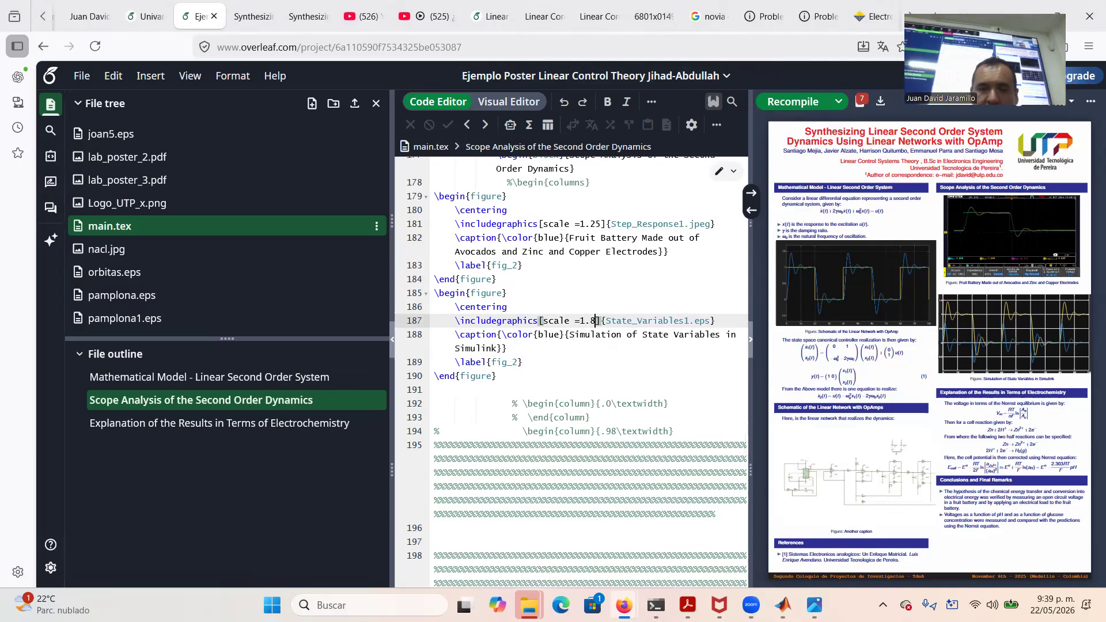
left_click(793, 101)
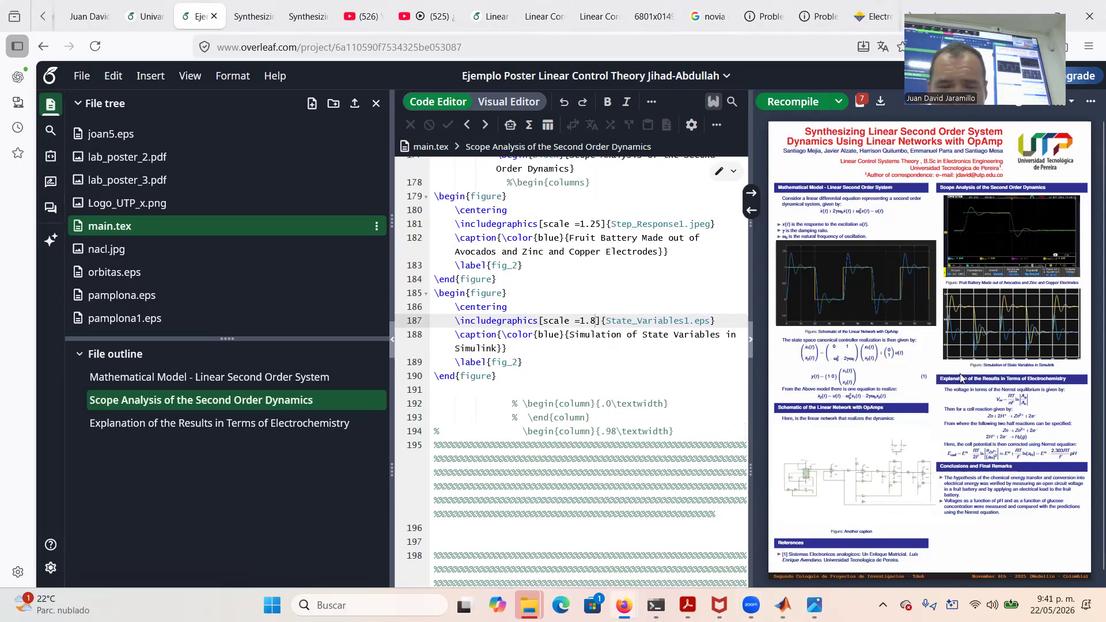
Select lines 205–230, from the Electrochemistry section heading through its \end{block}
scroll(505, 307, "down", 7)
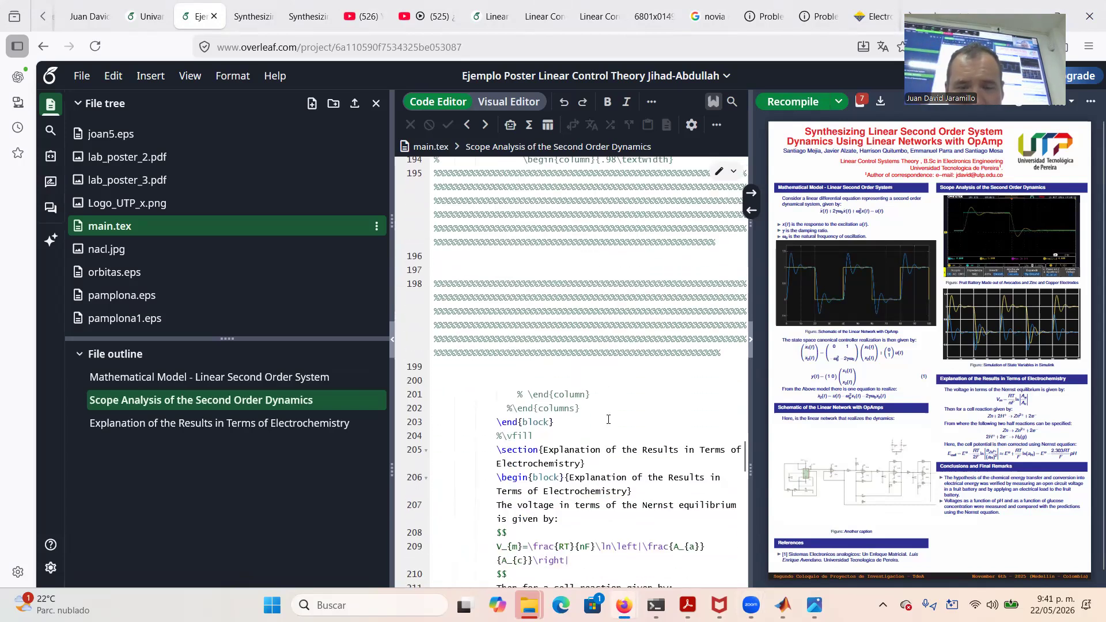
scroll(608, 419, "down", 1)
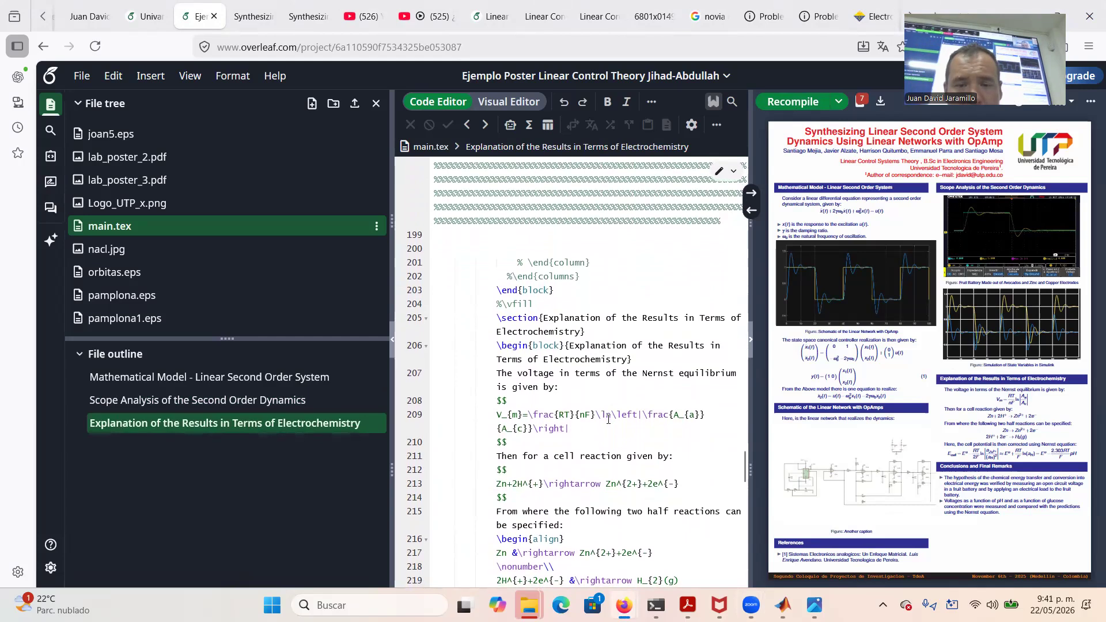
left_click(497, 317)
left_click_drag(498, 318, 613, 466)
Delete the selected Electrochemistry section and its blank line, then recompile the poster
key("Delete")
key("BackSpace")
key("BackSpace")
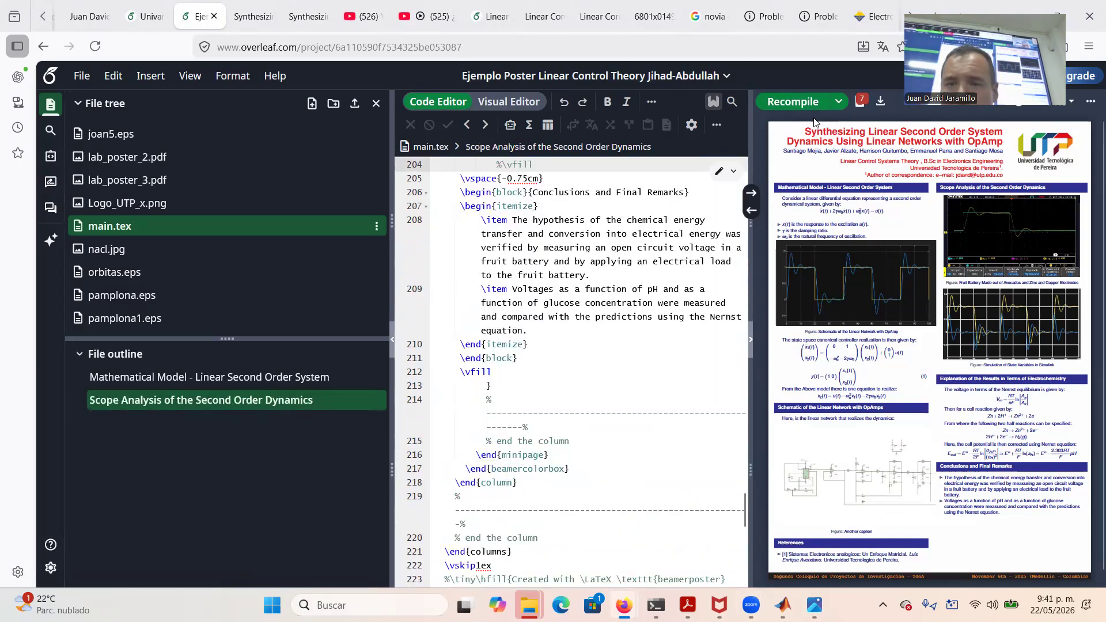
left_click(781, 100)
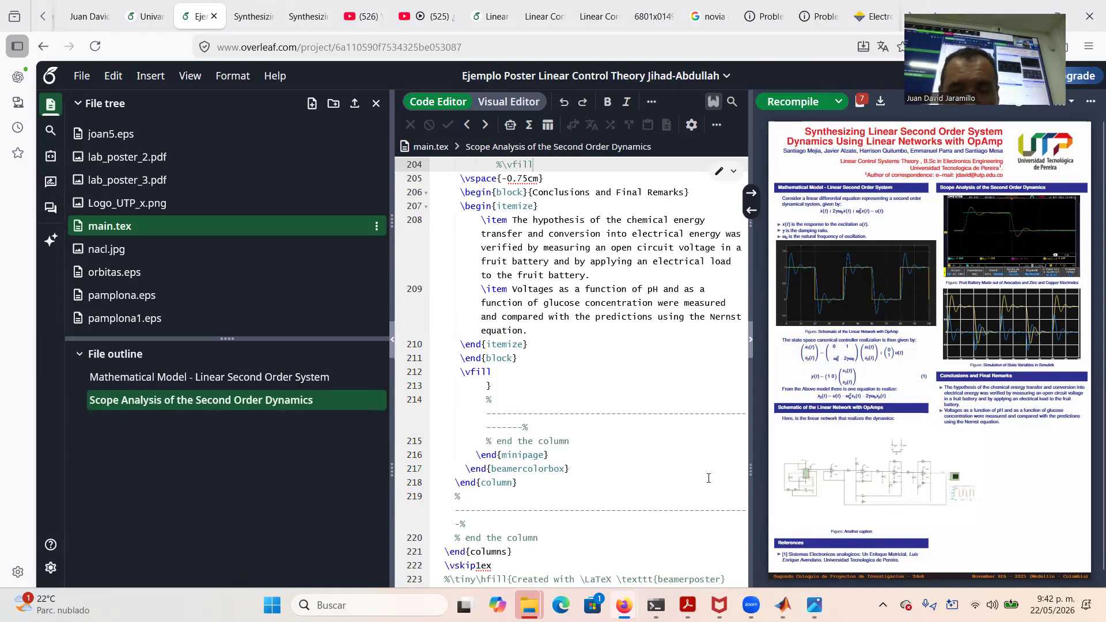
left_click(528, 330)
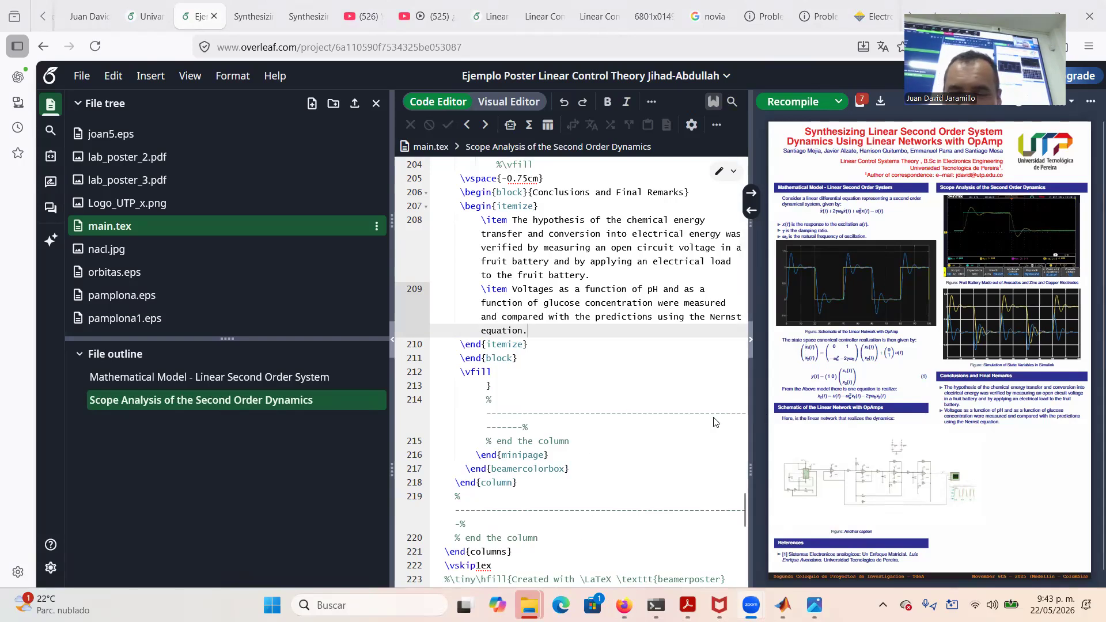
Change the Schematic1.jpeg scale on line 145 from 0.95 to 0.75 and recompile
scroll(626, 405, "up", 10)
scroll(609, 324, "up", 10)
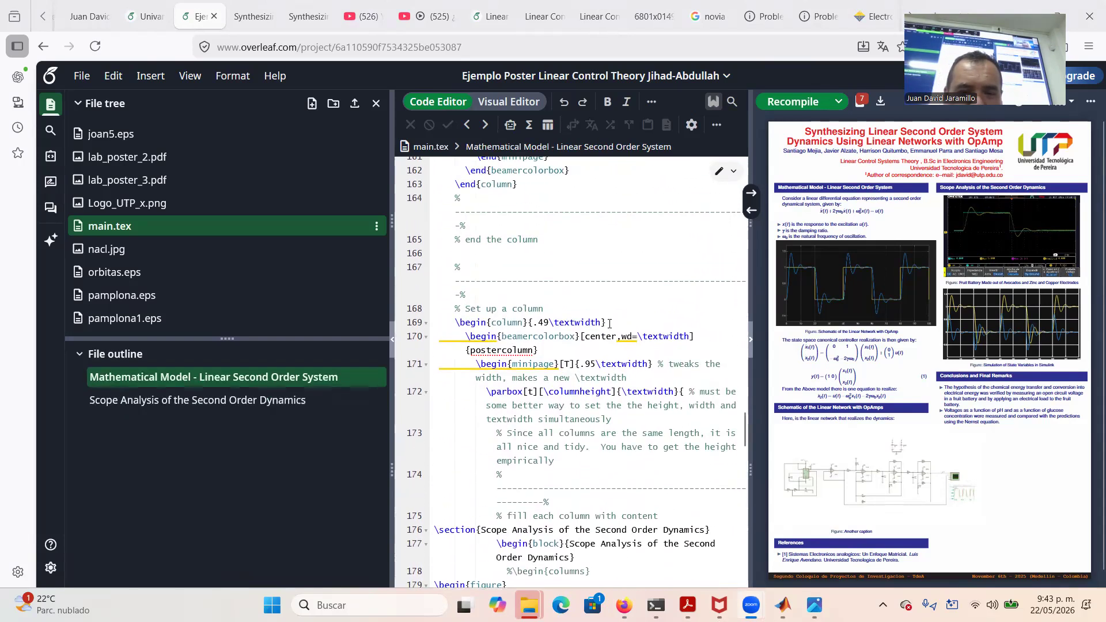
scroll(610, 324, "up", 5)
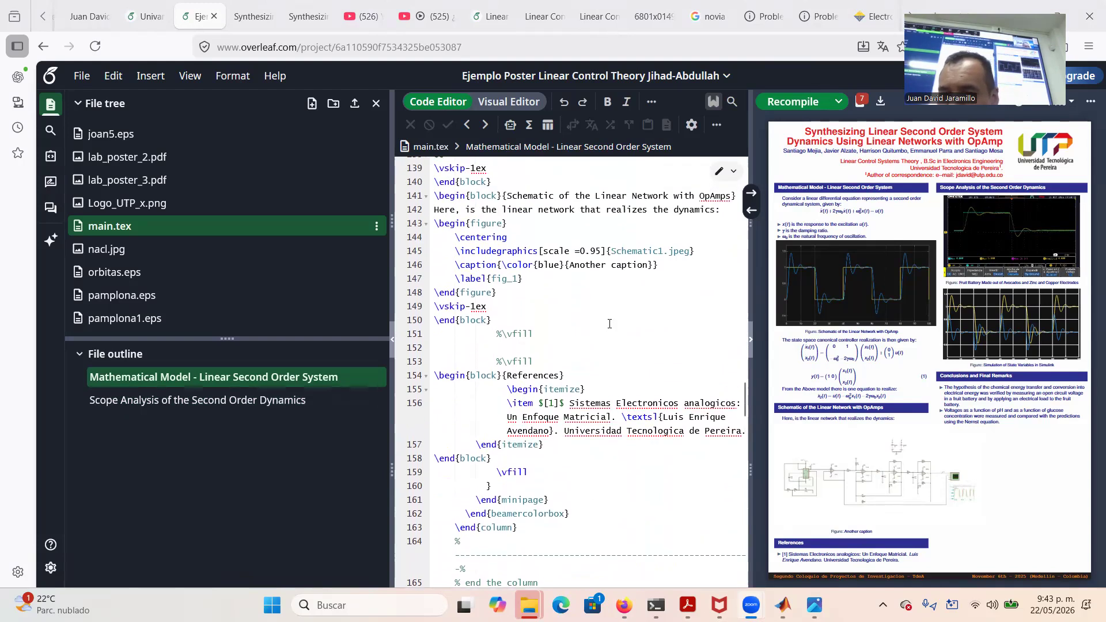
scroll(609, 324, "up", 2)
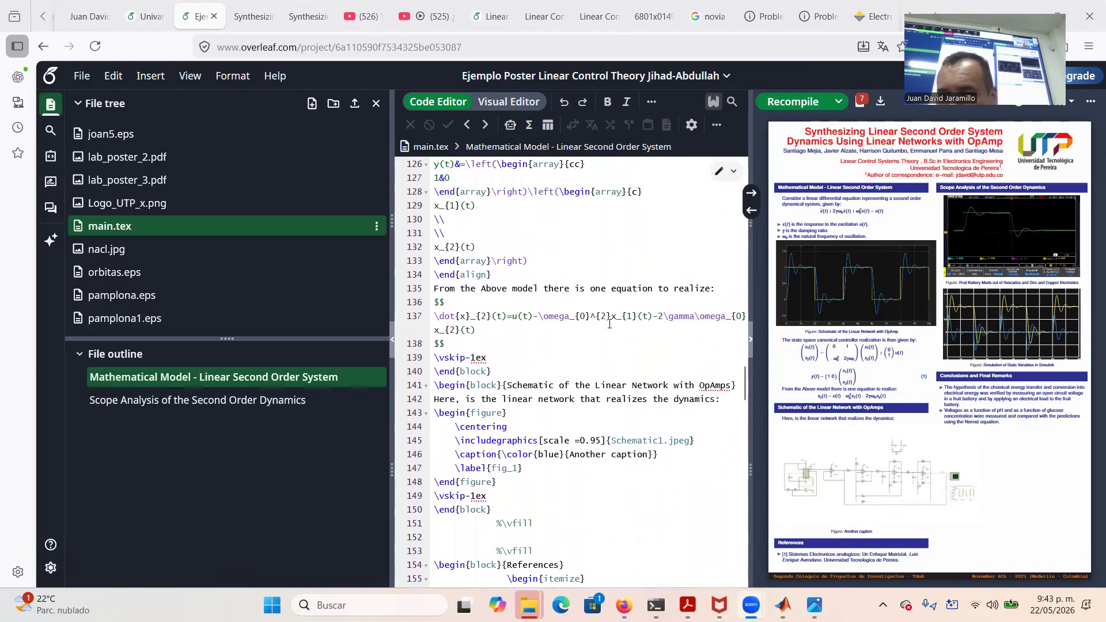
scroll(609, 324, "down", 2)
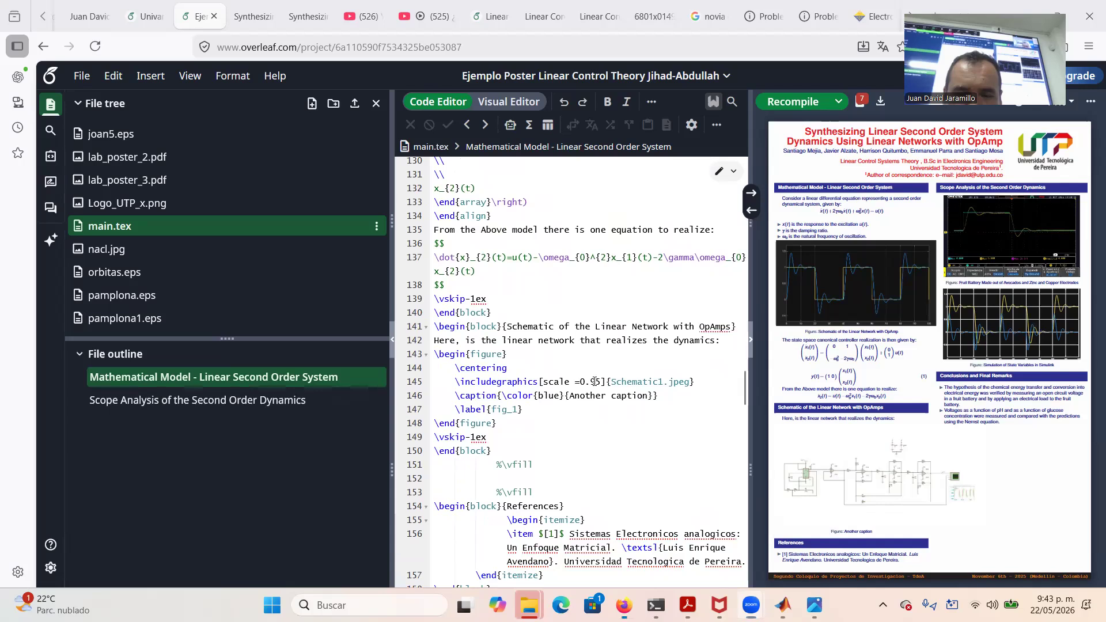
left_click(594, 381)
key("BackSpace")
type("7")
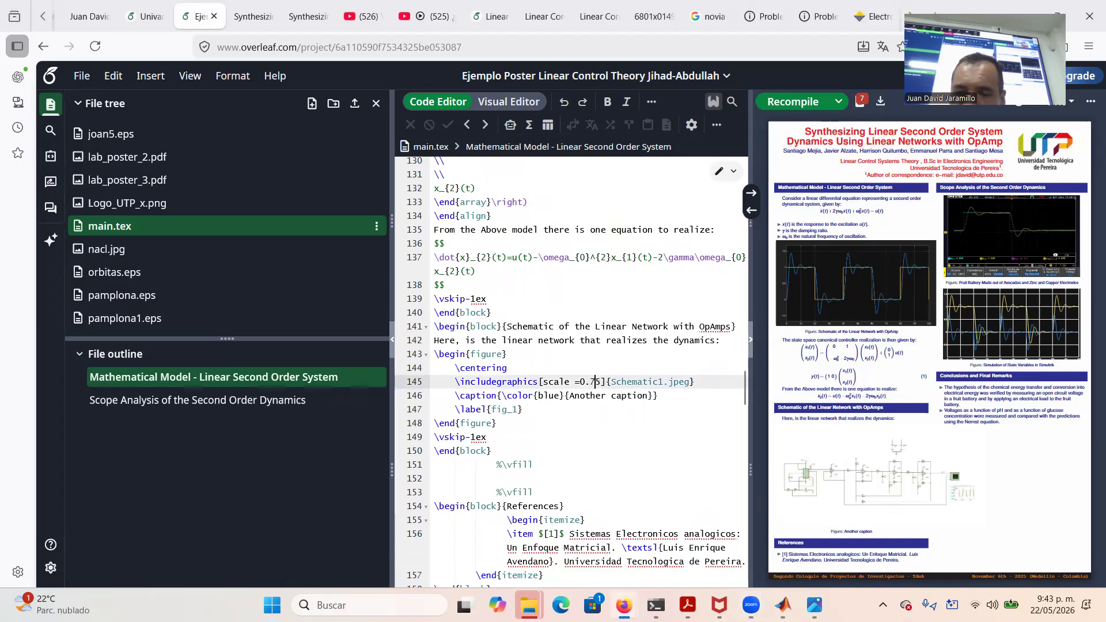
left_click(809, 103)
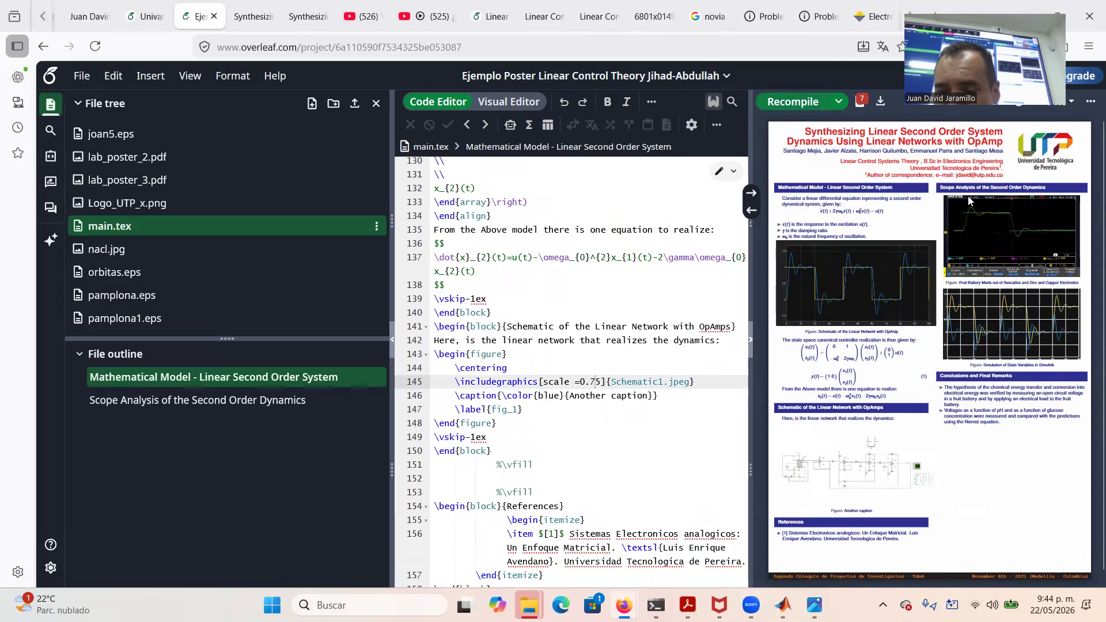
Select the old text of the first Conclusions item on line 208 for replacement
scroll(599, 507, "down", 10)
scroll(599, 507, "down", 15)
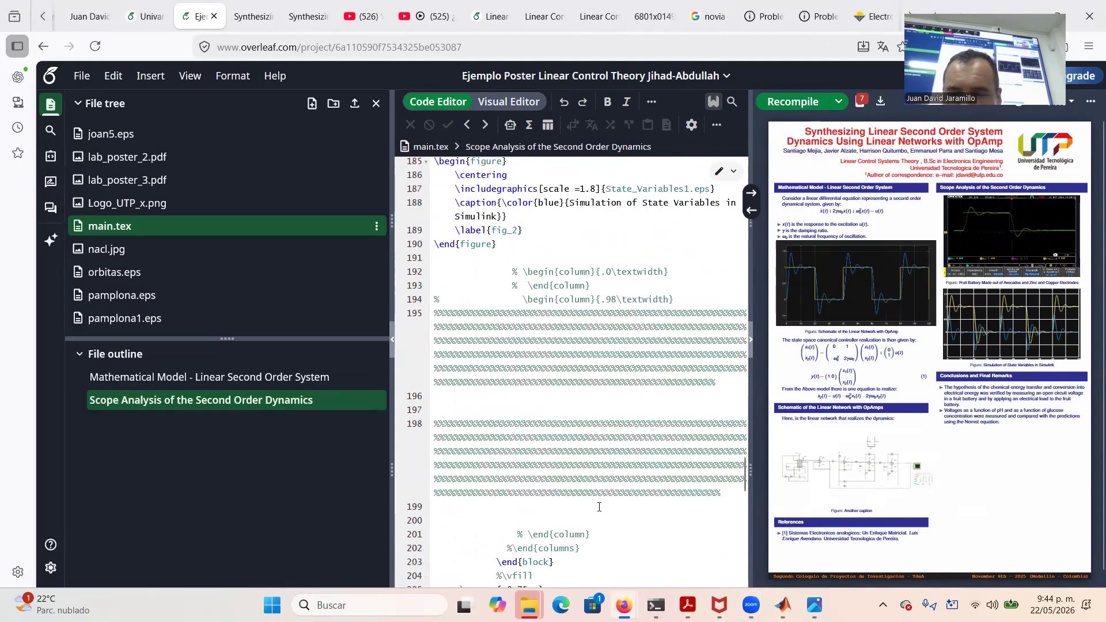
scroll(599, 507, "up", 5)
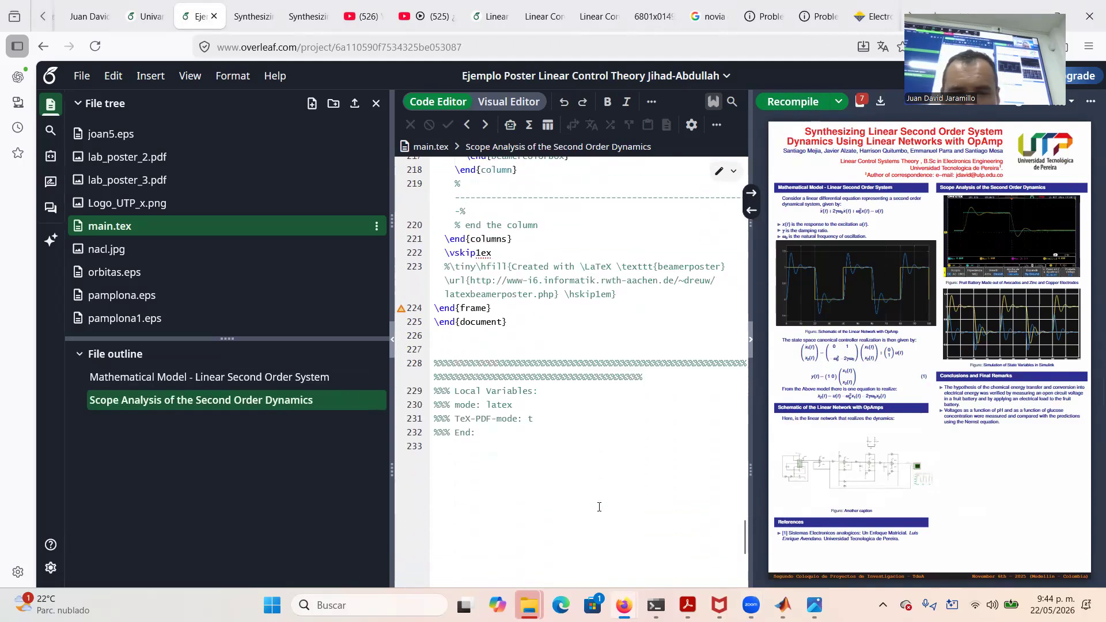
scroll(599, 507, "up", 3)
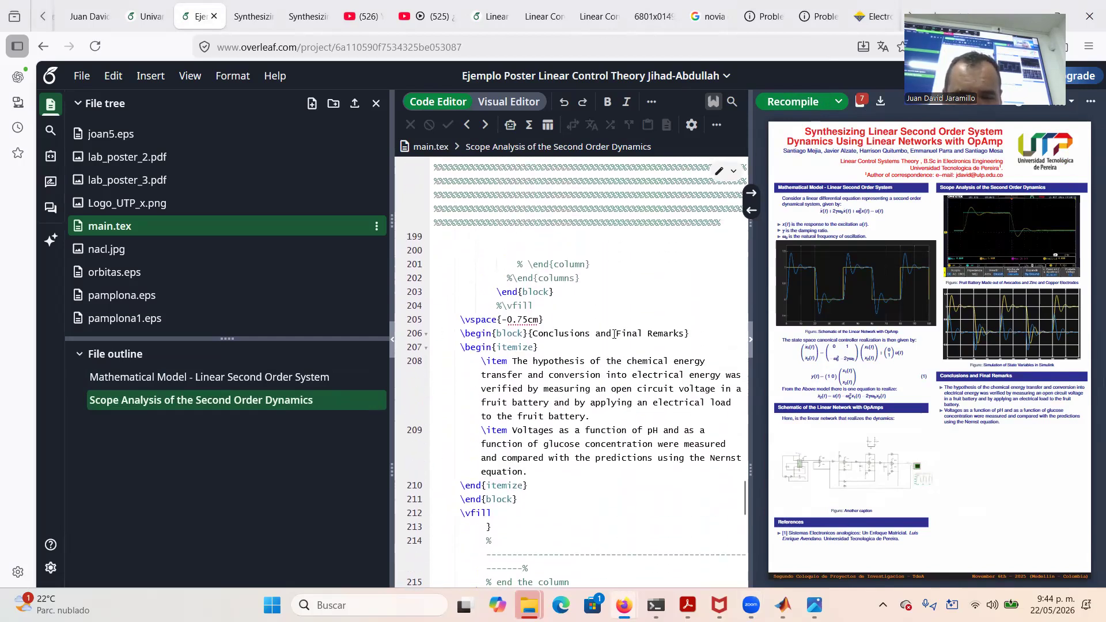
left_click(513, 361)
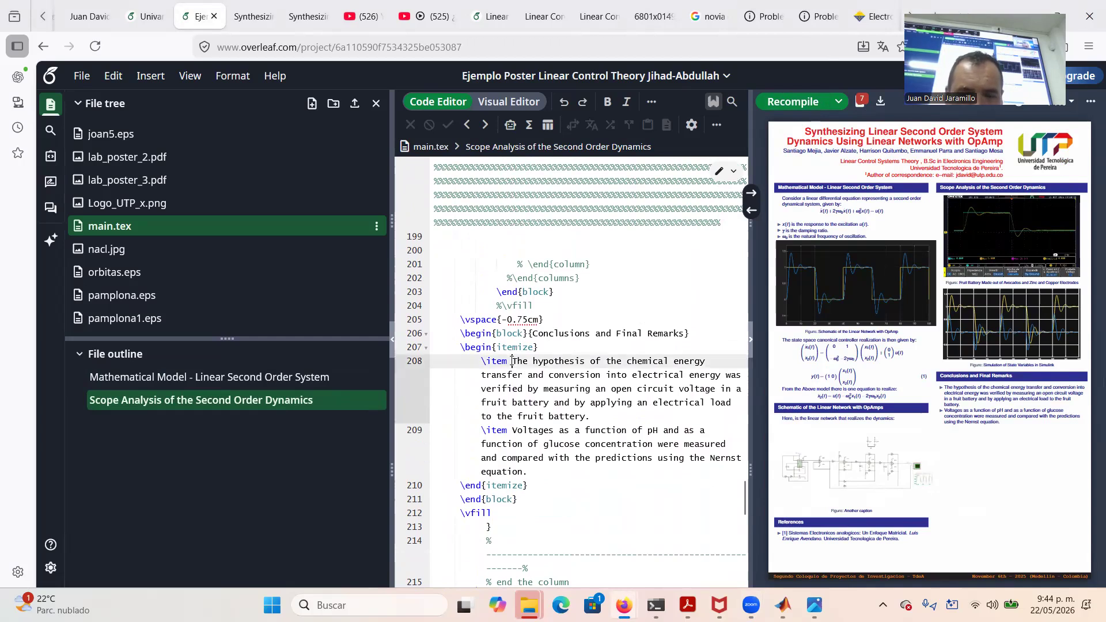
right_click(603, 414)
key("Escape")
left_click_drag(513, 361, 591, 413)
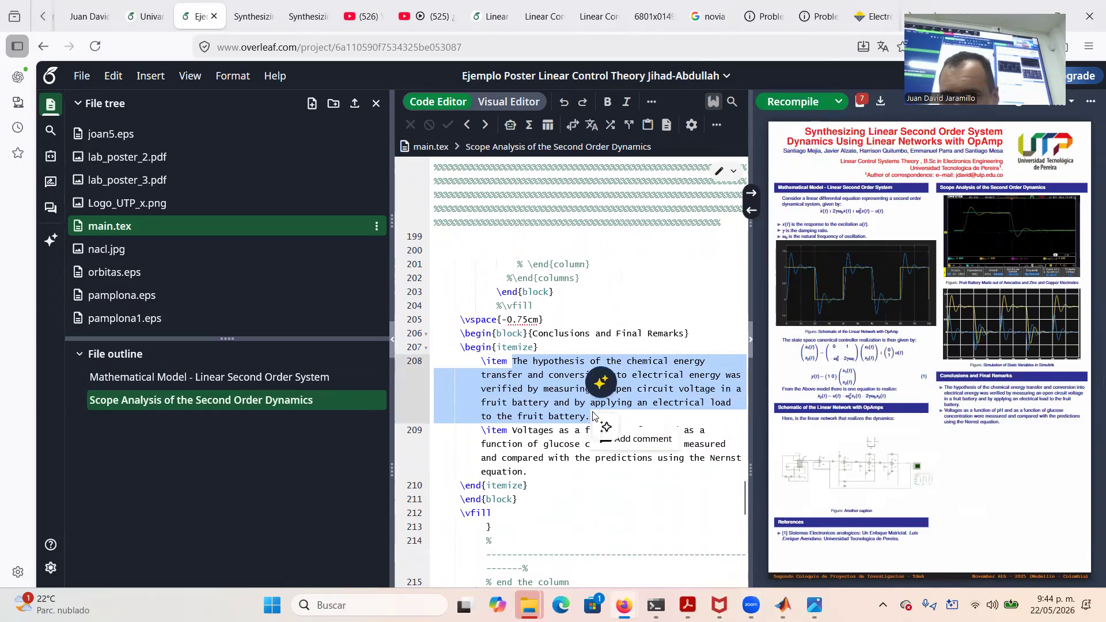
type("T")
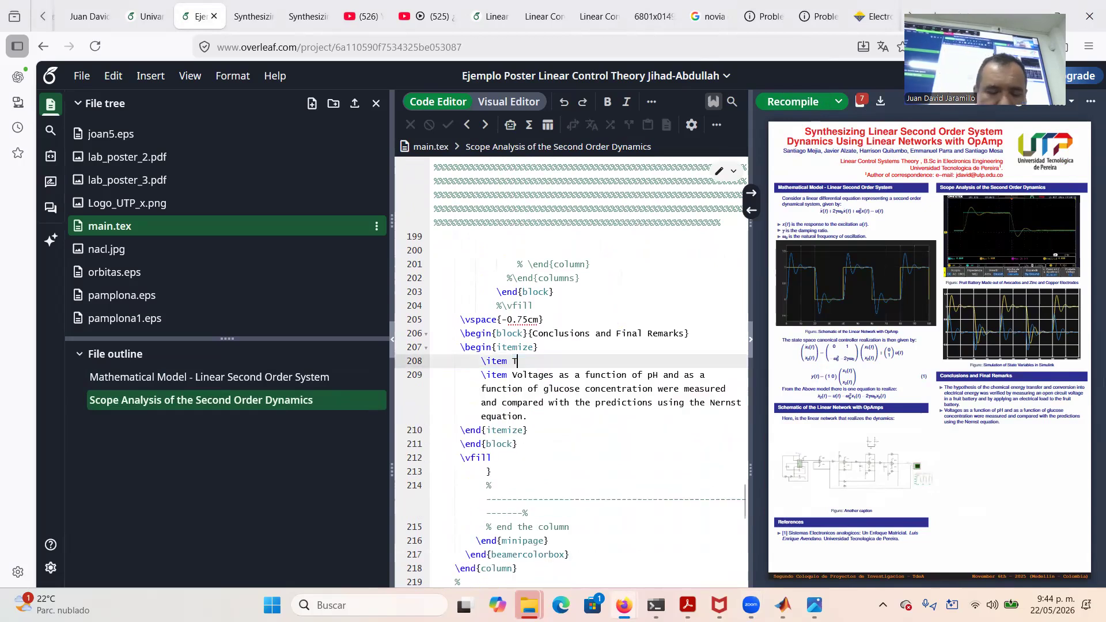
key("BackSpace")
type("A")
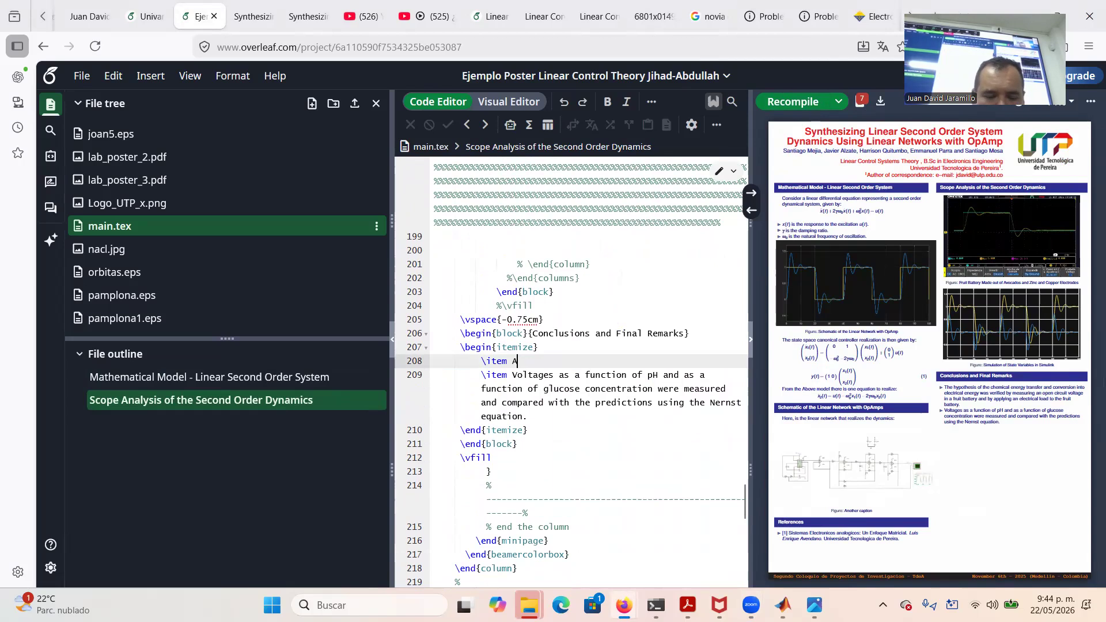
key("BackSpace")
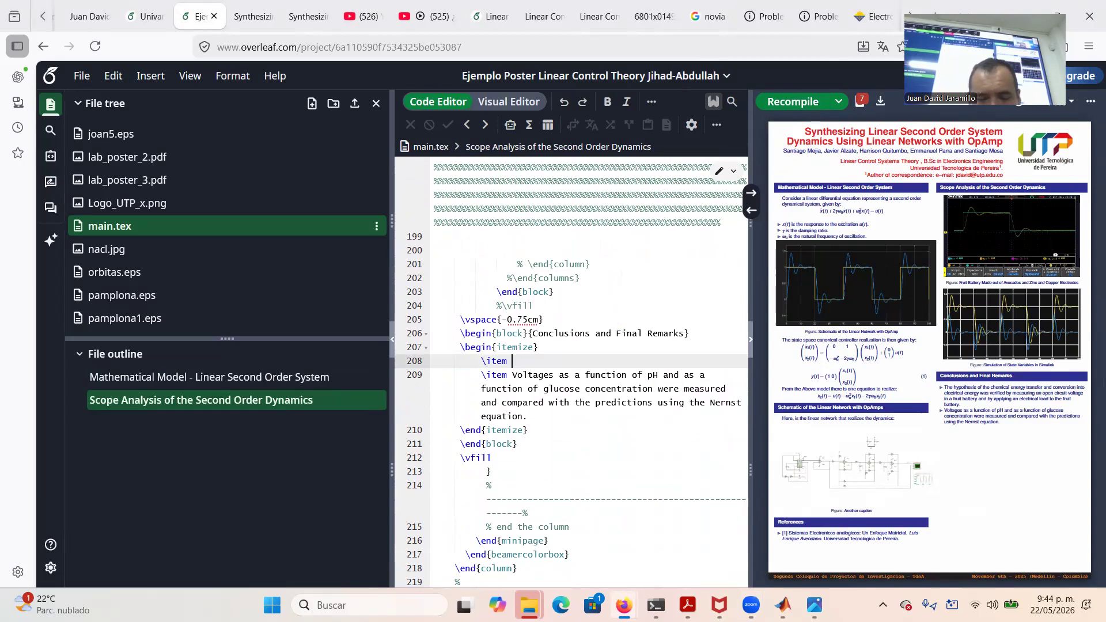
Write 'The appropriate selection of parameters γ=0.25 and ω₀=1 rad/sec yielded proper second order under-damped dynamics.'
type("The approp")
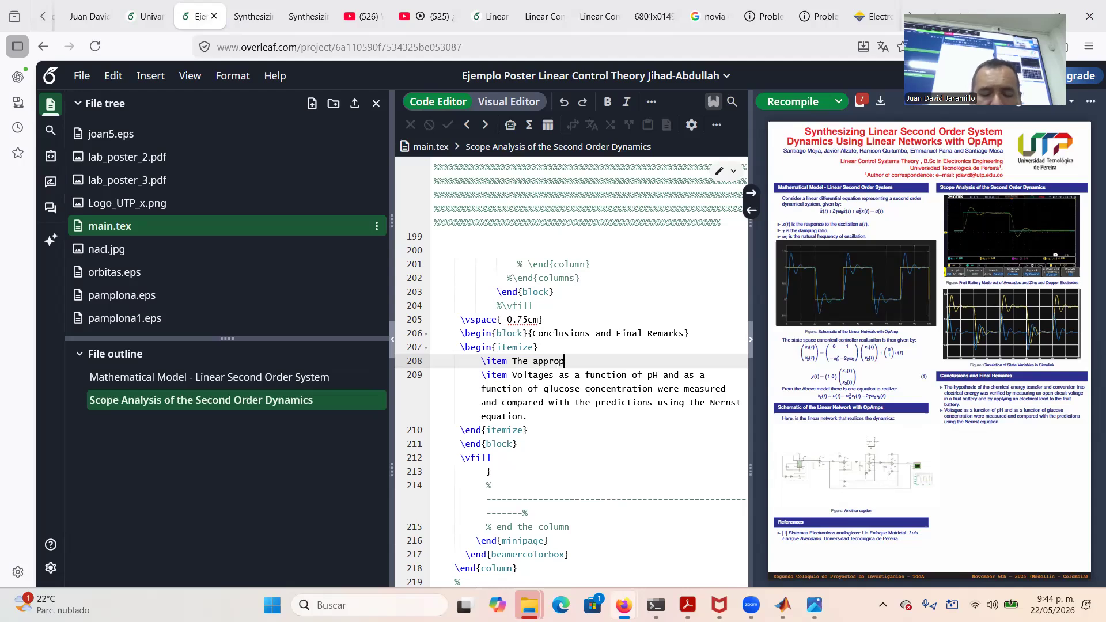
type("riate select")
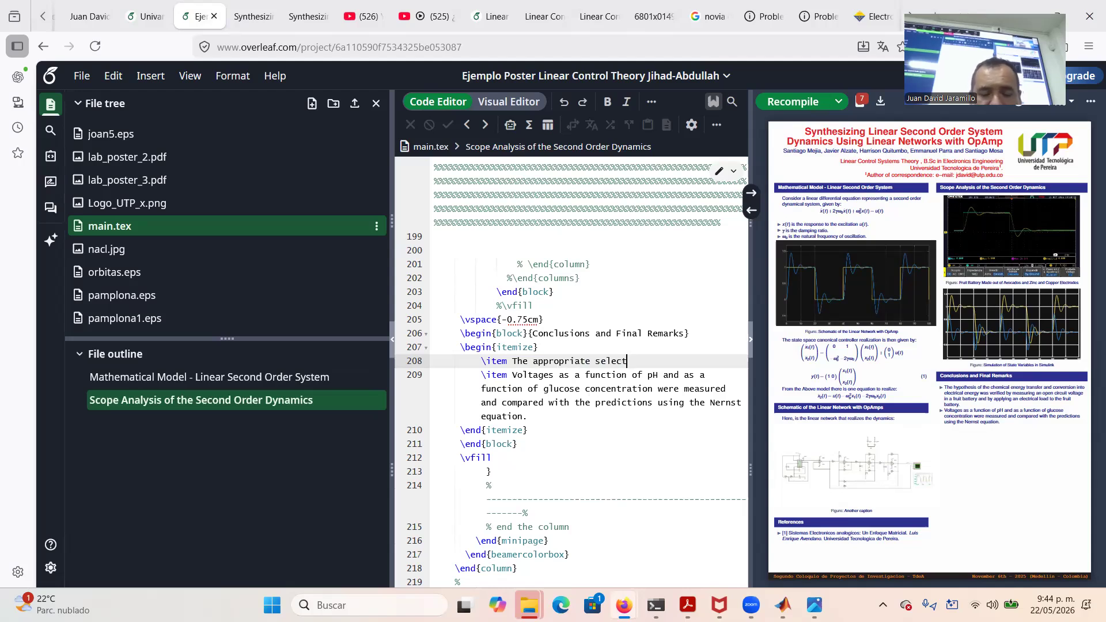
type("ion of ")
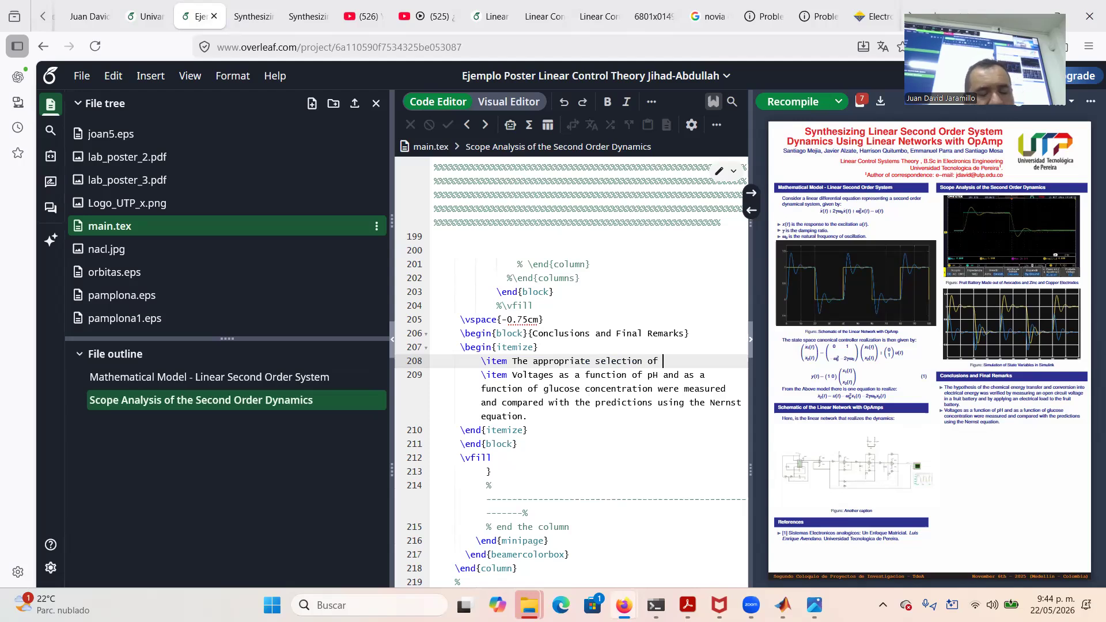
type("parame")
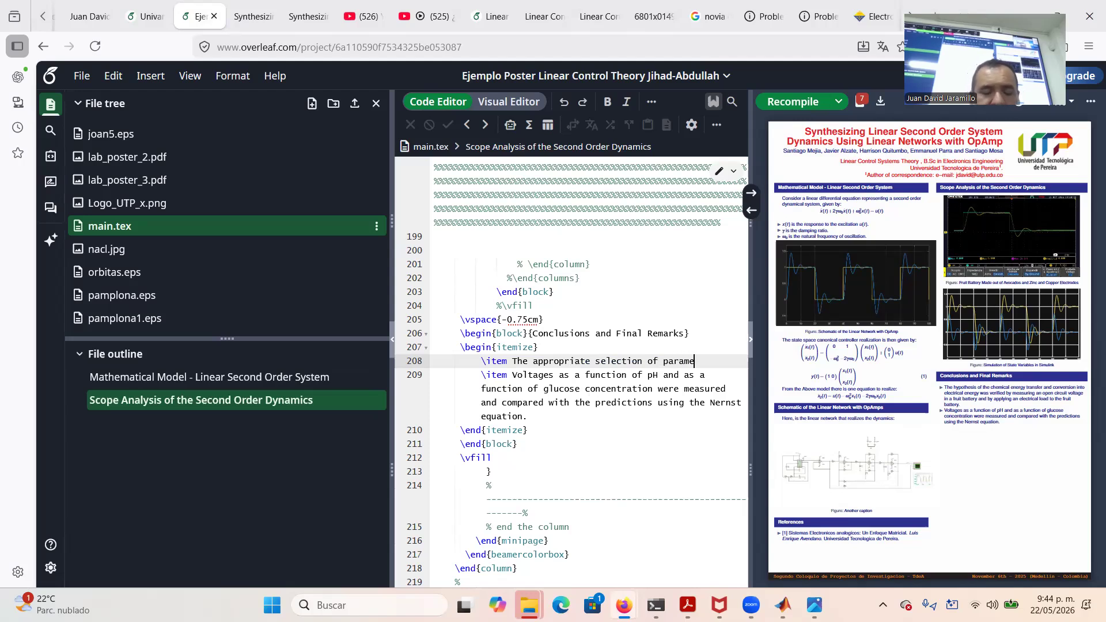
type("ters $\\")
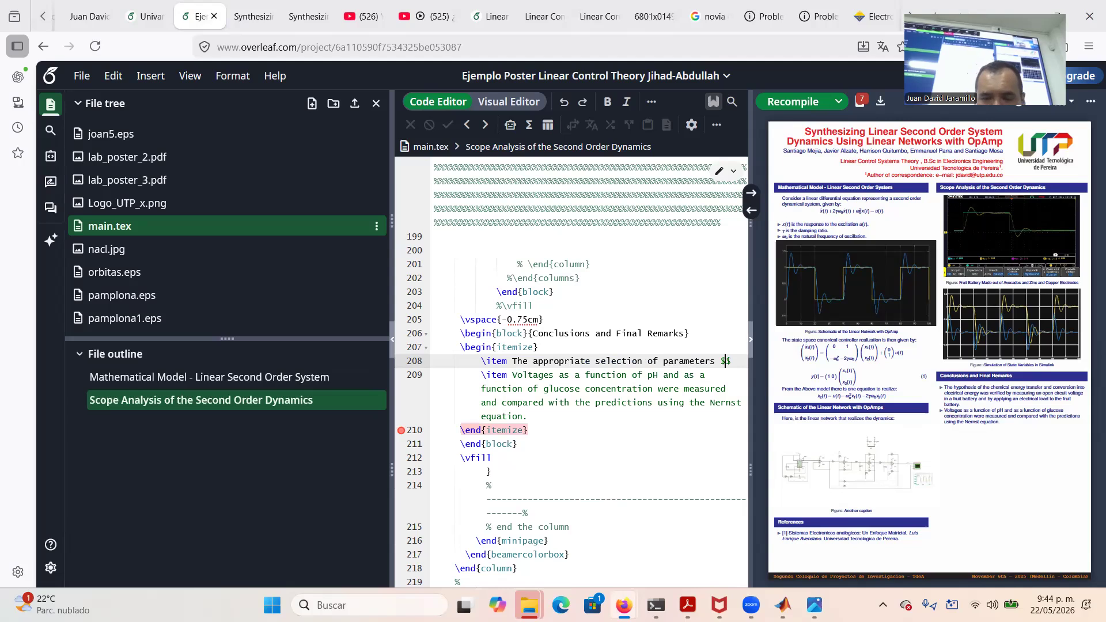
type("gamm")
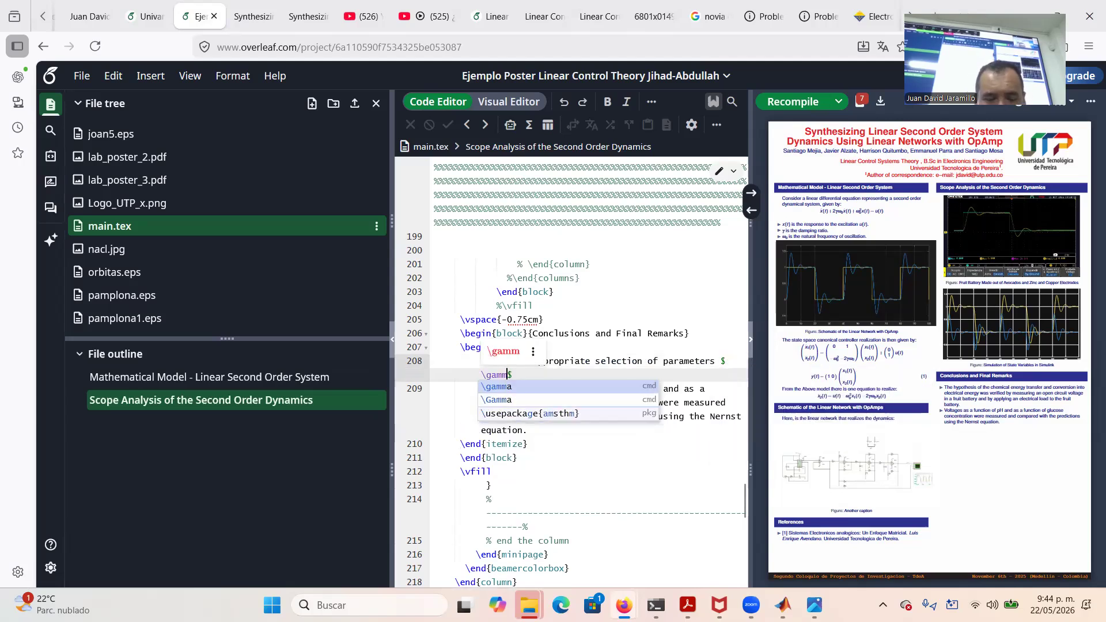
type("a=0.25")
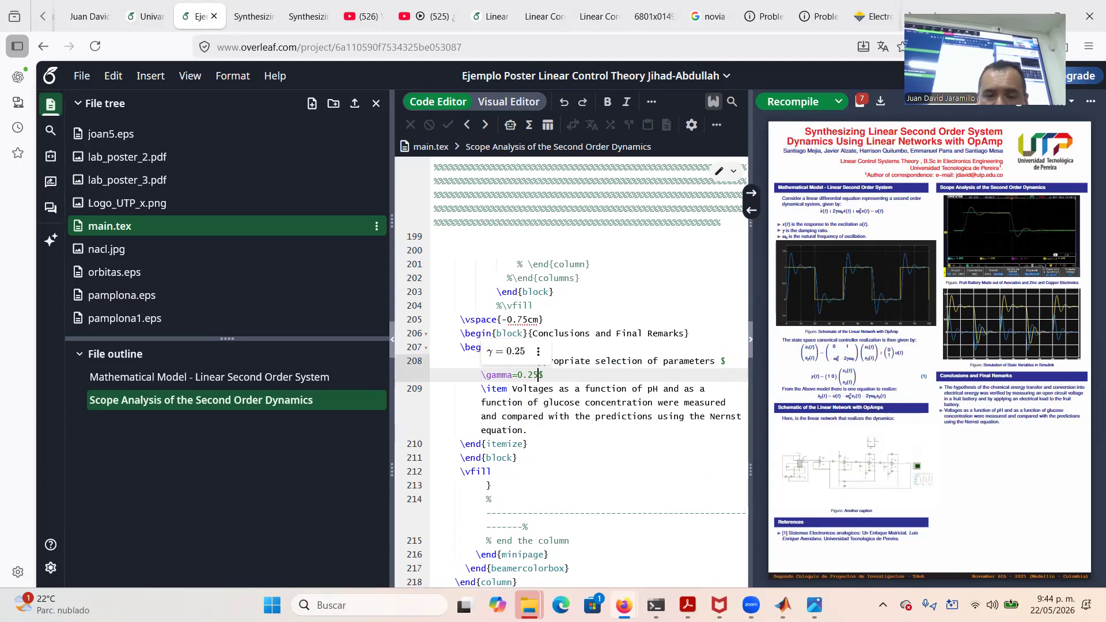
type("$ and ")
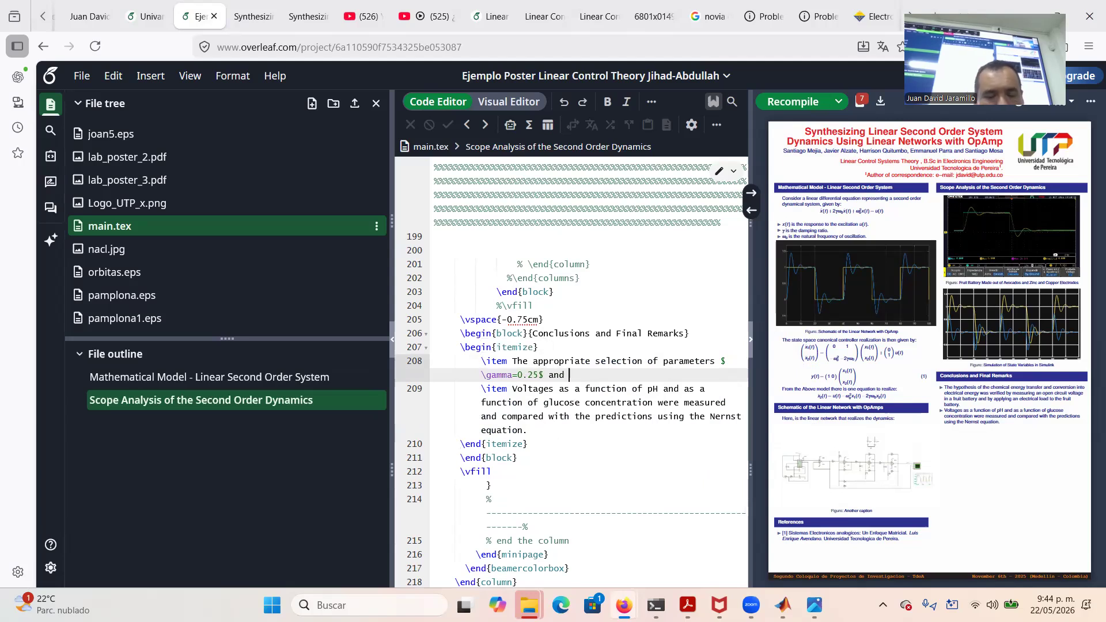
type("$\\omega$")
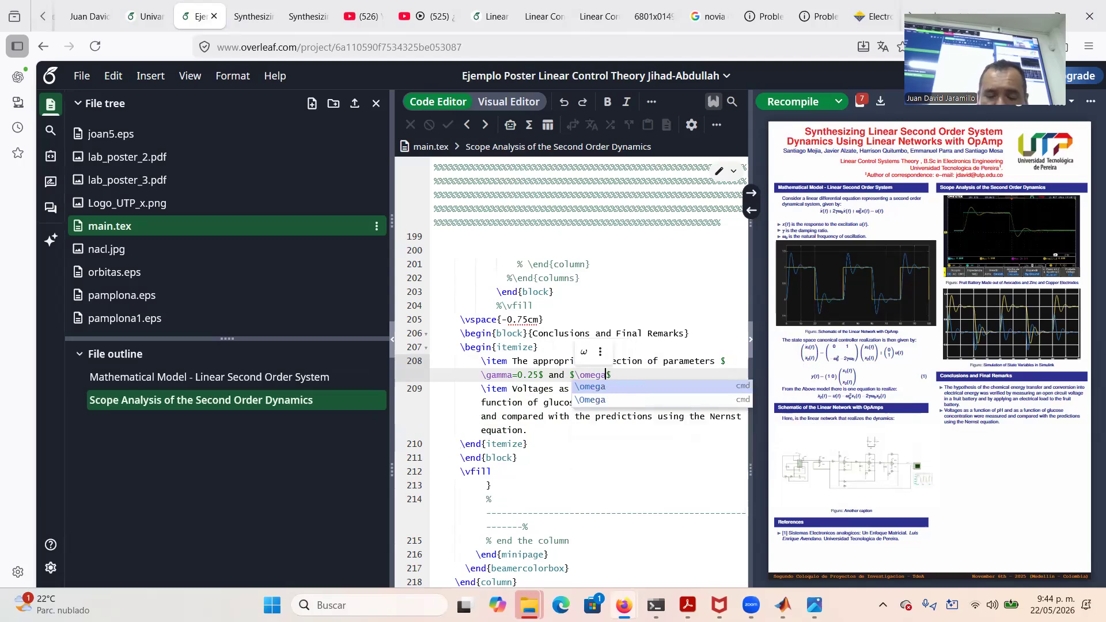
type("\\omega_{0}")
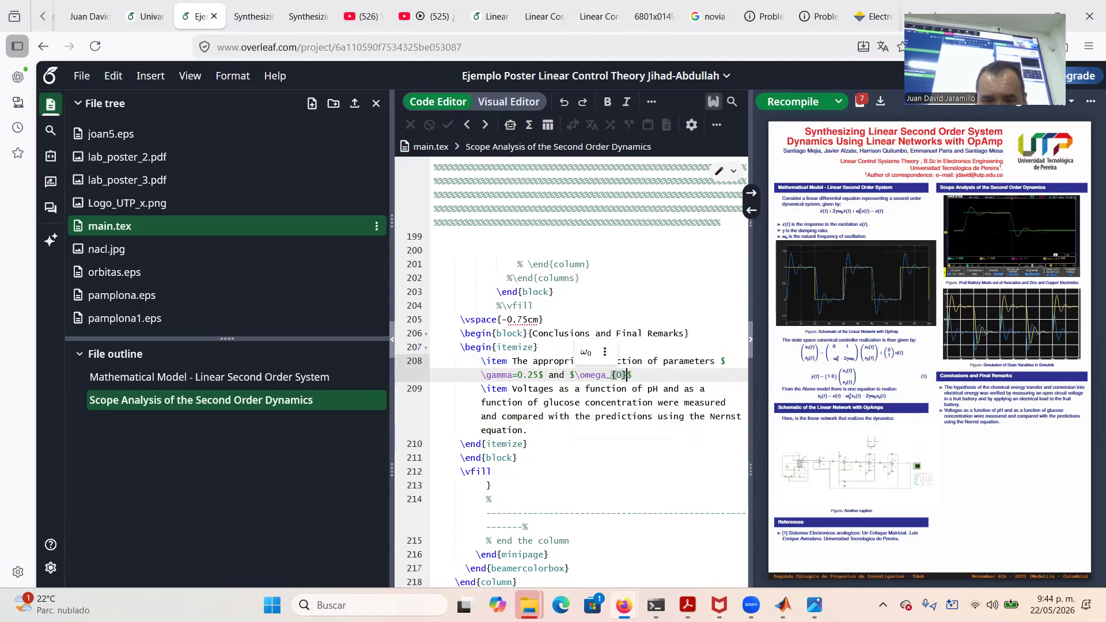
type("=\frac{")
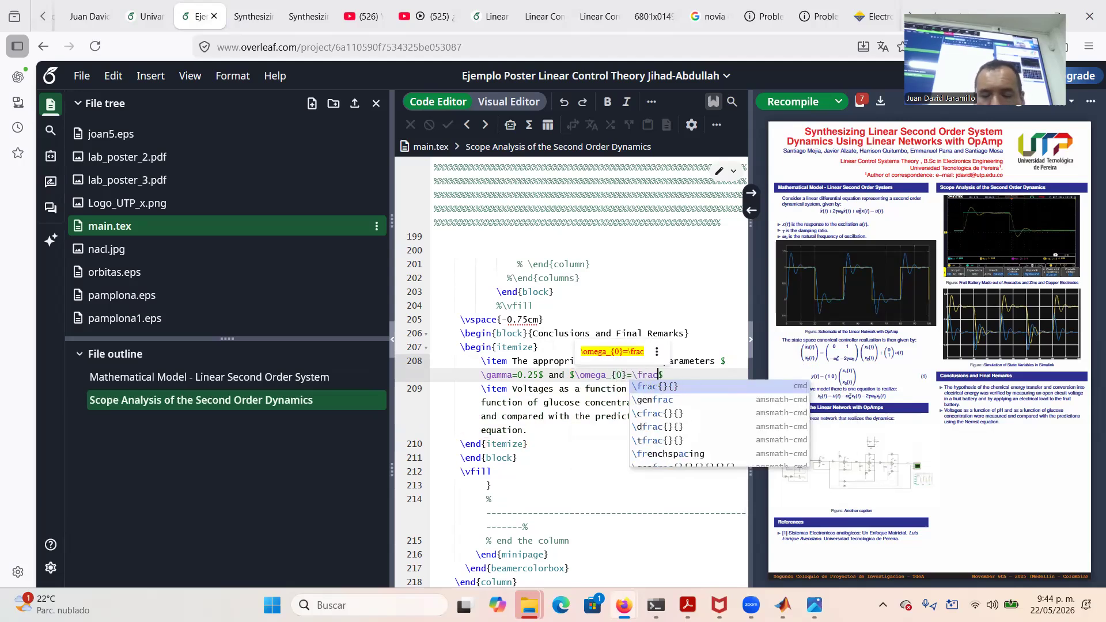
type("}{}")
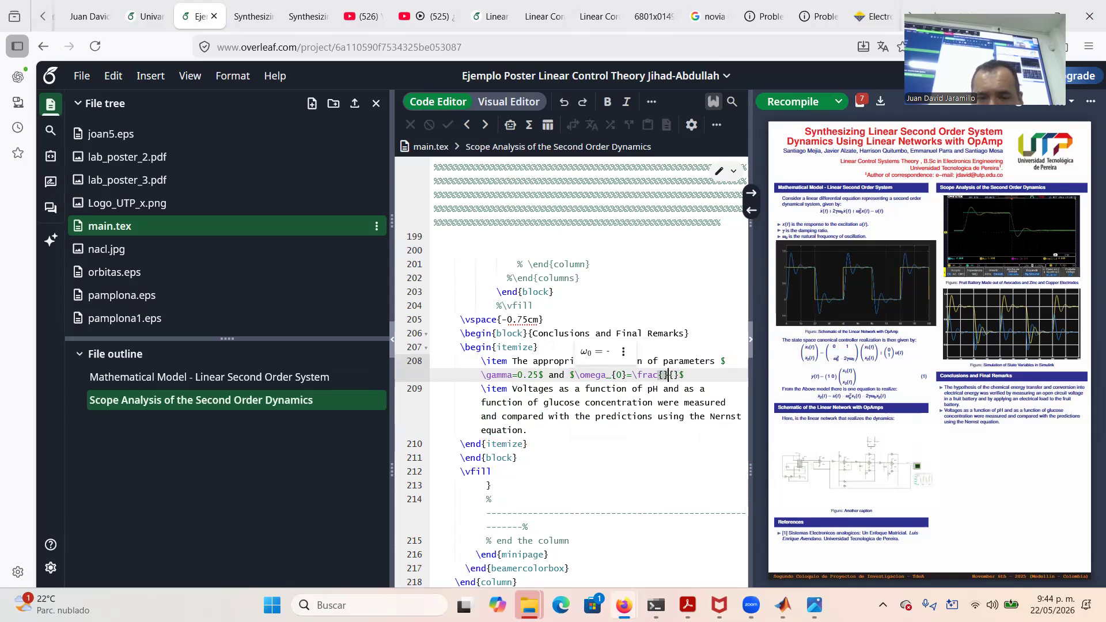
type("rad")
key("Right")
key("Right")
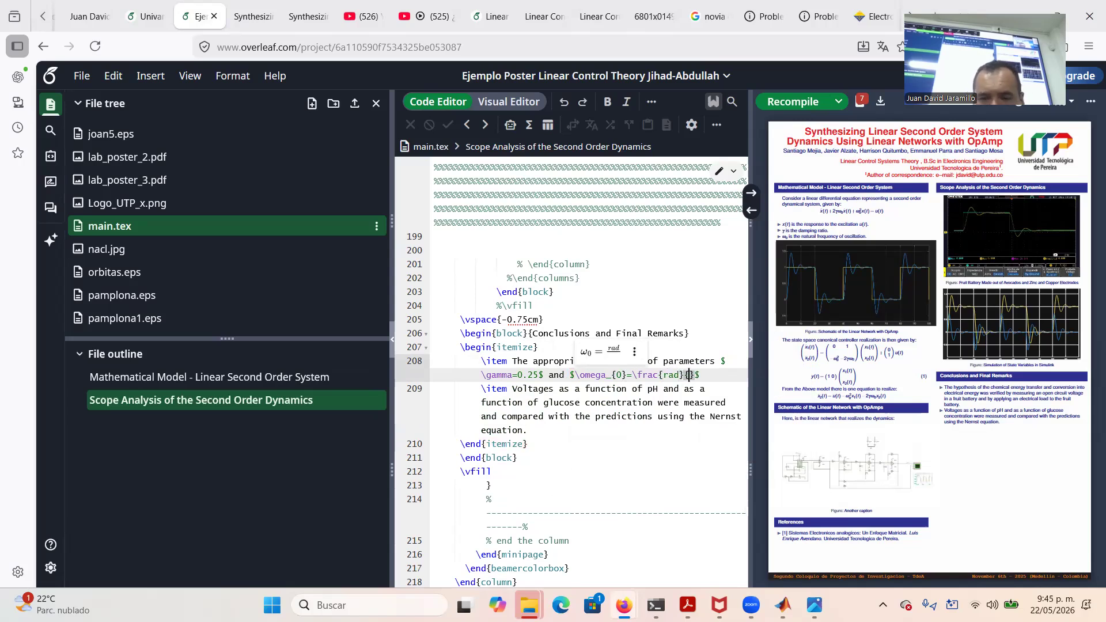
type("sec")
key("Left")
key("Left")
key("Left")
key("Left")
key("Left")
key("Left")
key("Left")
key("Left")
key("Left")
key("Left")
key("Left")
key("Left")
type("1")
key("Right")
key("Right")
key("Right")
key("Right")
key("Right")
key("Right")
key("Right")
key("Right")
key("Right")
key("Right")
key("Right")
key("Right")
key("Right")
key("Right")
key("Right")
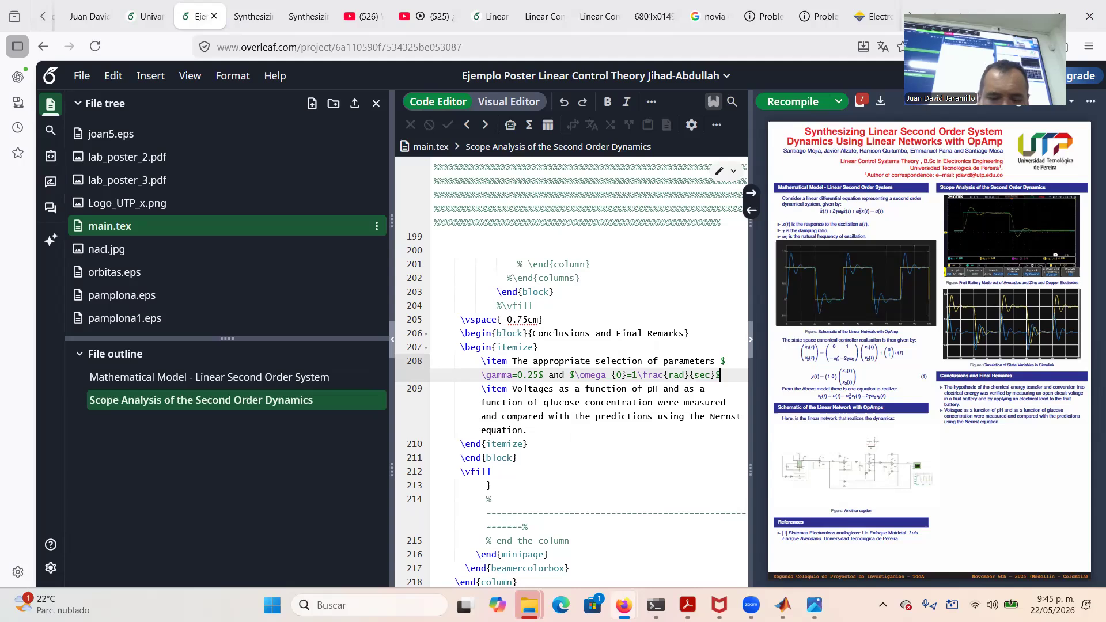
type("yielded proper second")
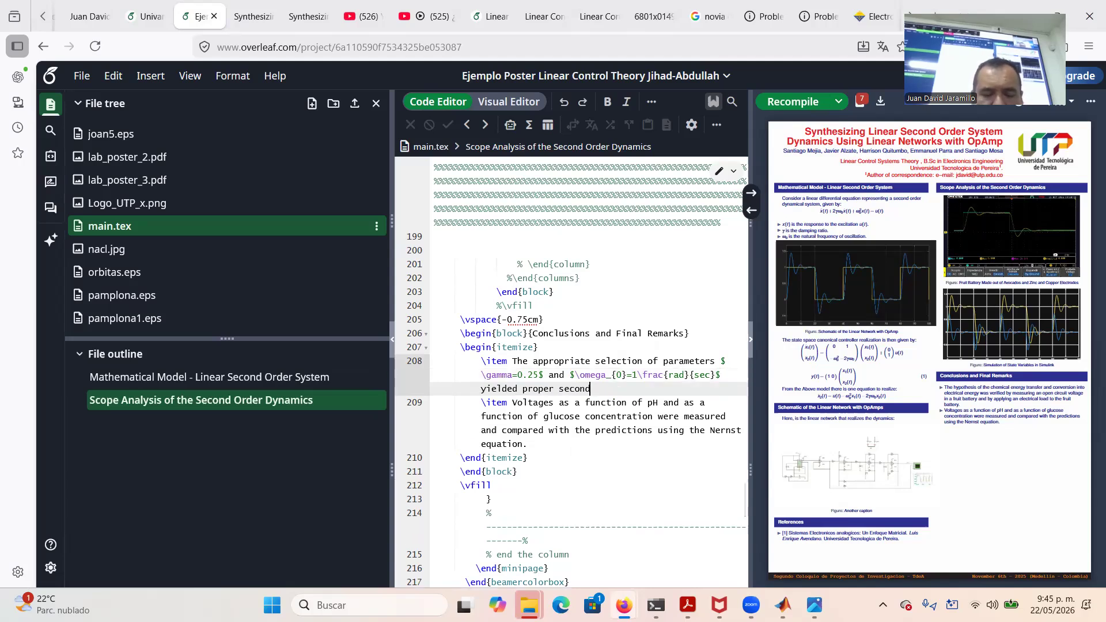
type(" order under-damped dyn")
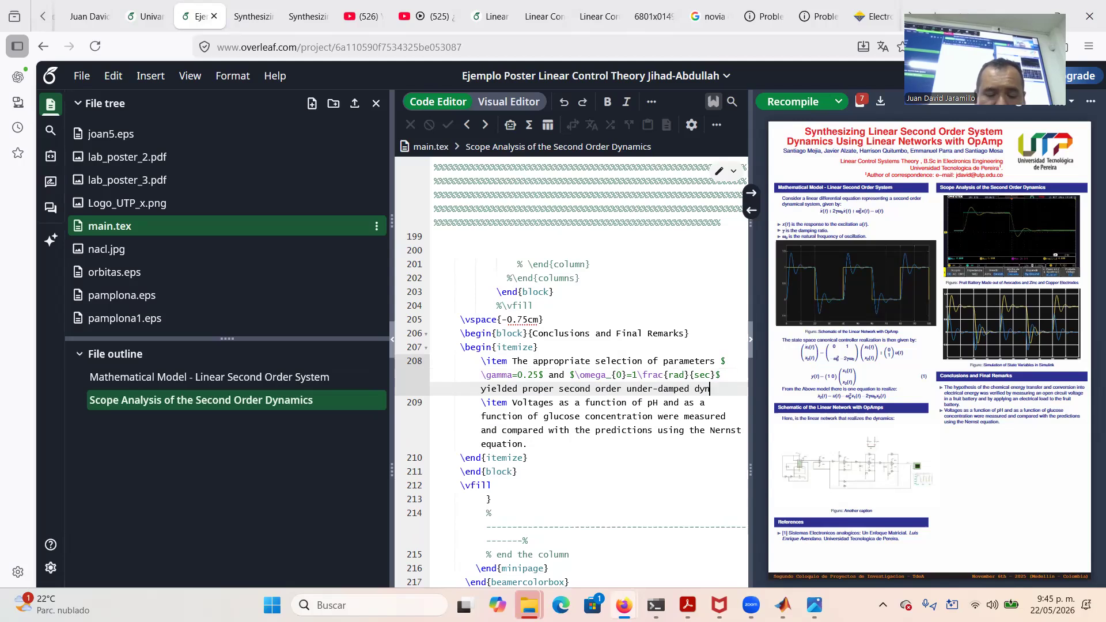
type("amics.")
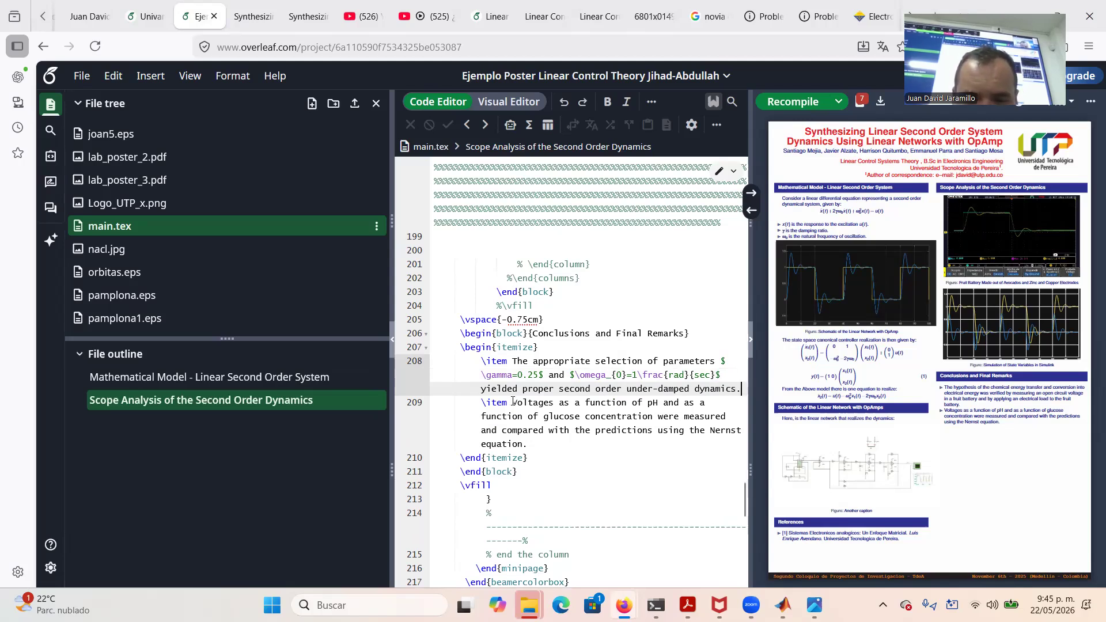
left_click_drag(513, 402, 547, 447)
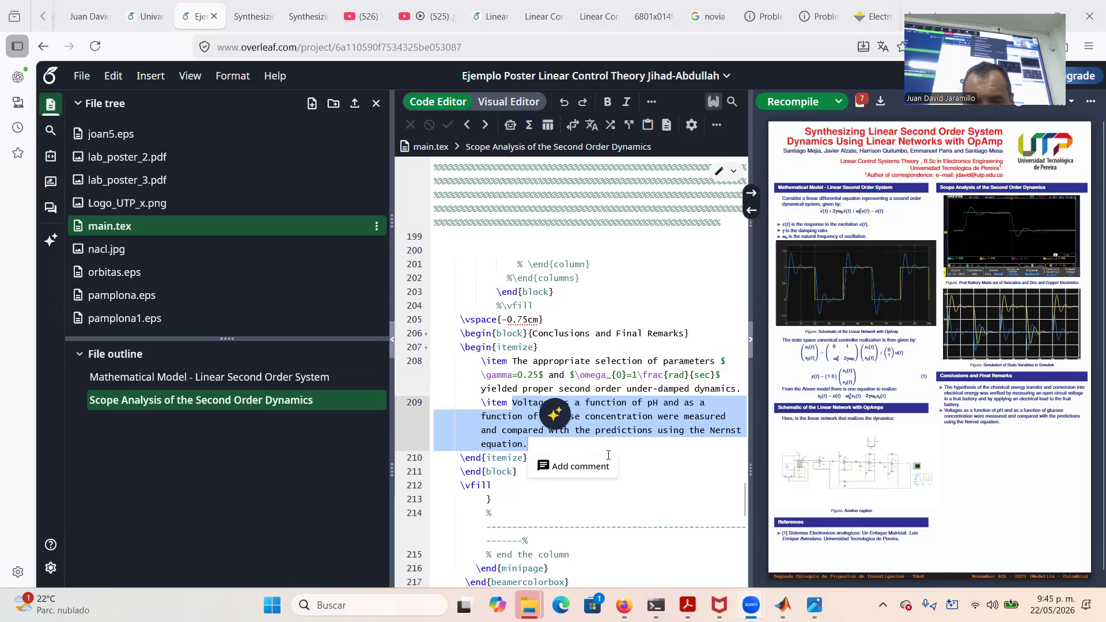
Replace the pH voltages item with 'Using an integrated circuit 555, we excite the linear network with OpAmps…' and recompile
left_click(514, 402)
left_click_drag(512, 402, 537, 441)
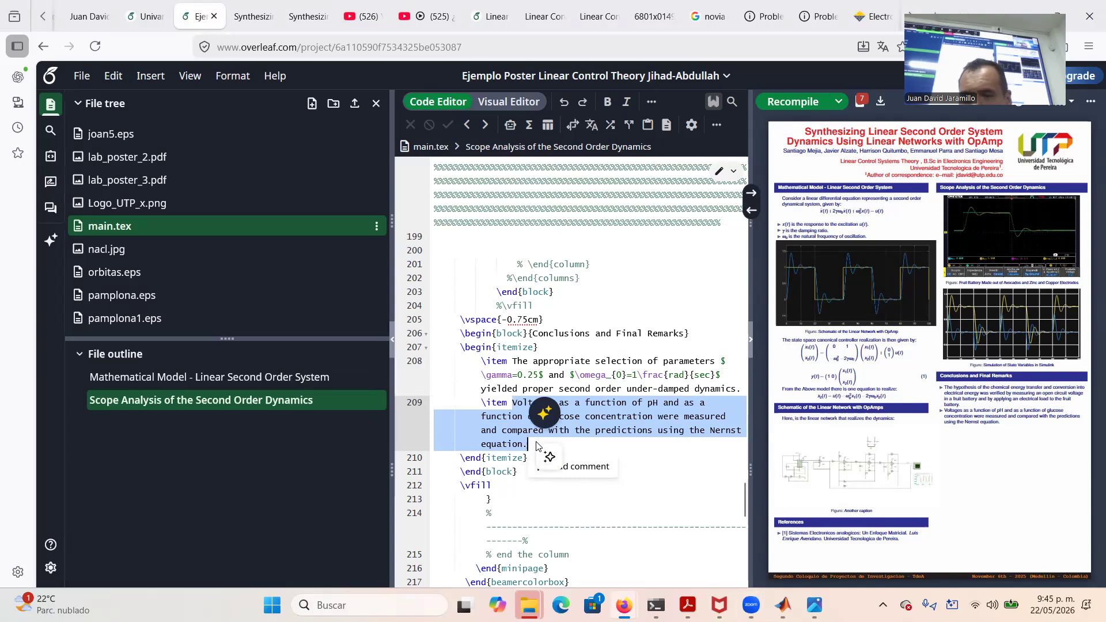
key("BackSpace")
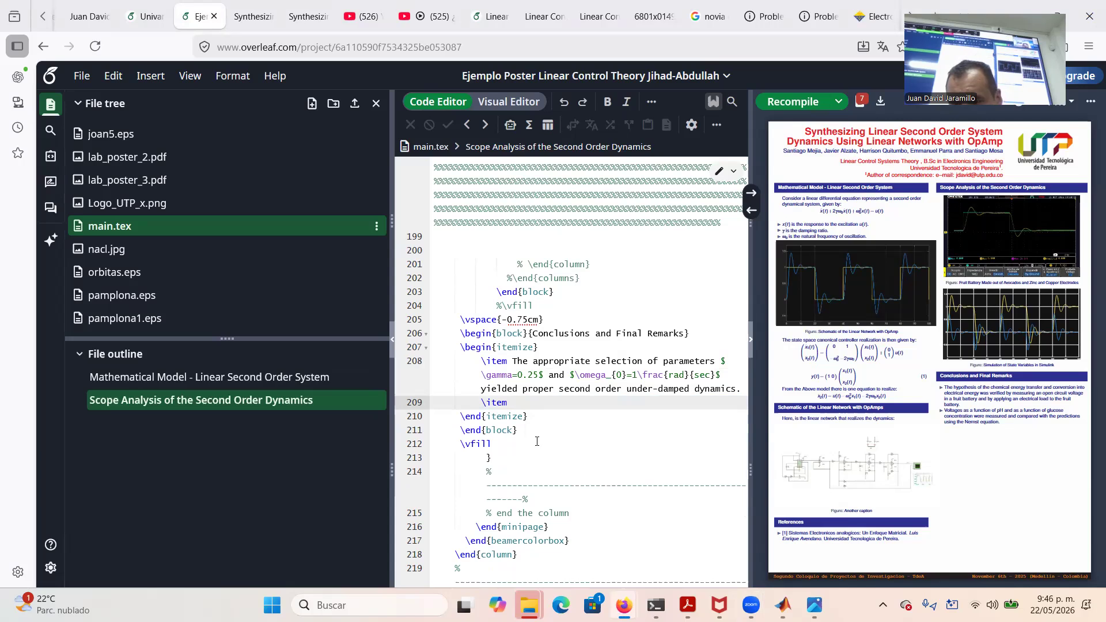
type("sin")
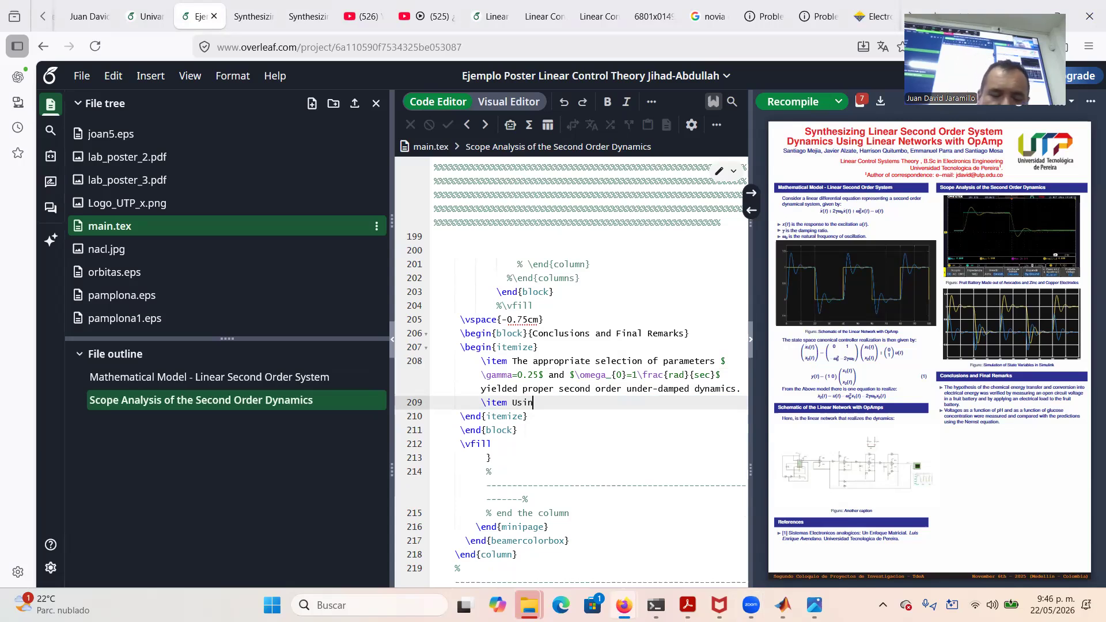
type("g an inte")
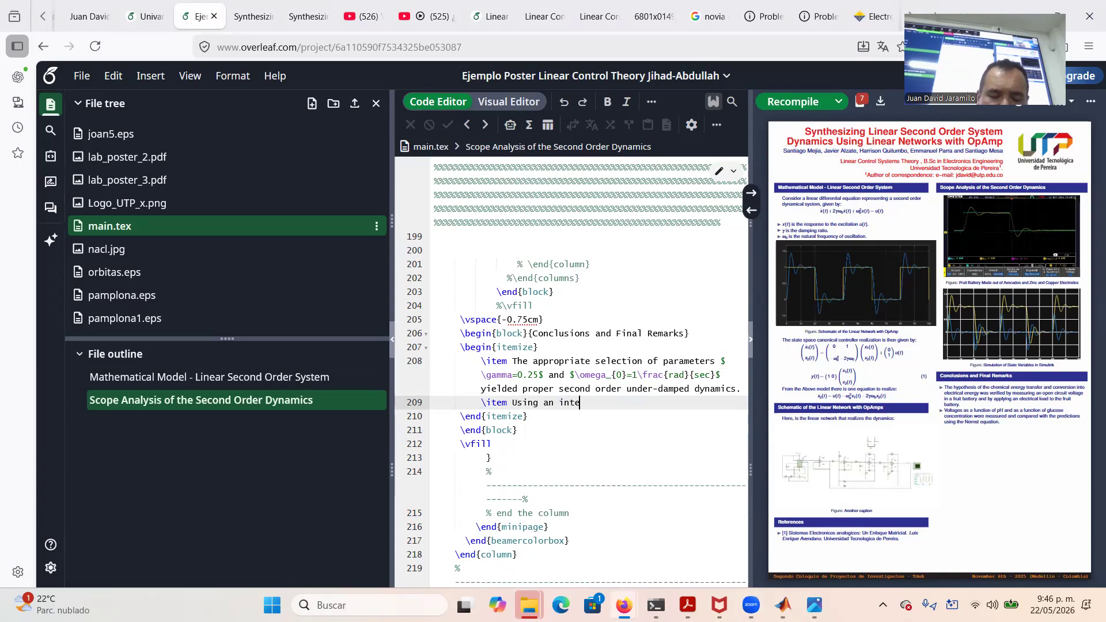
type("grated circuit ")
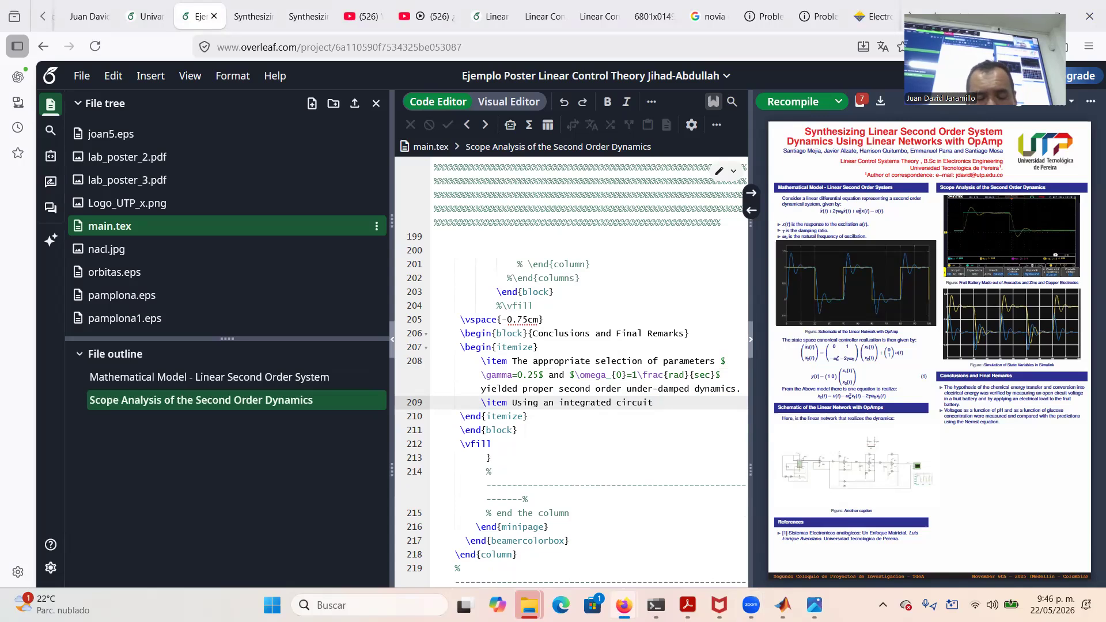
type("555")
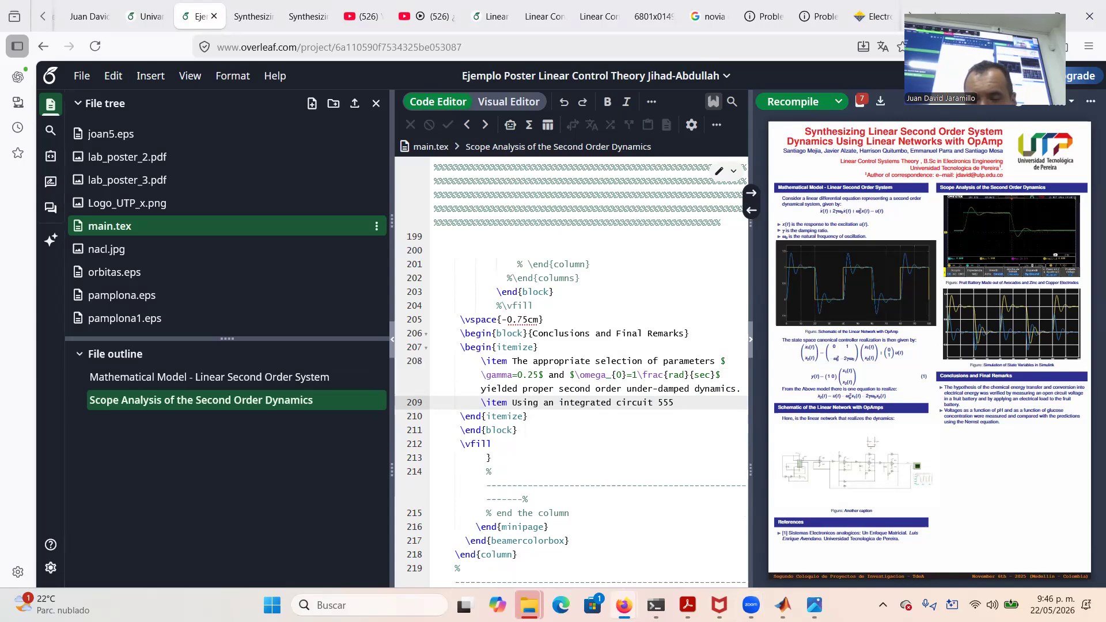
type(", we excite the ")
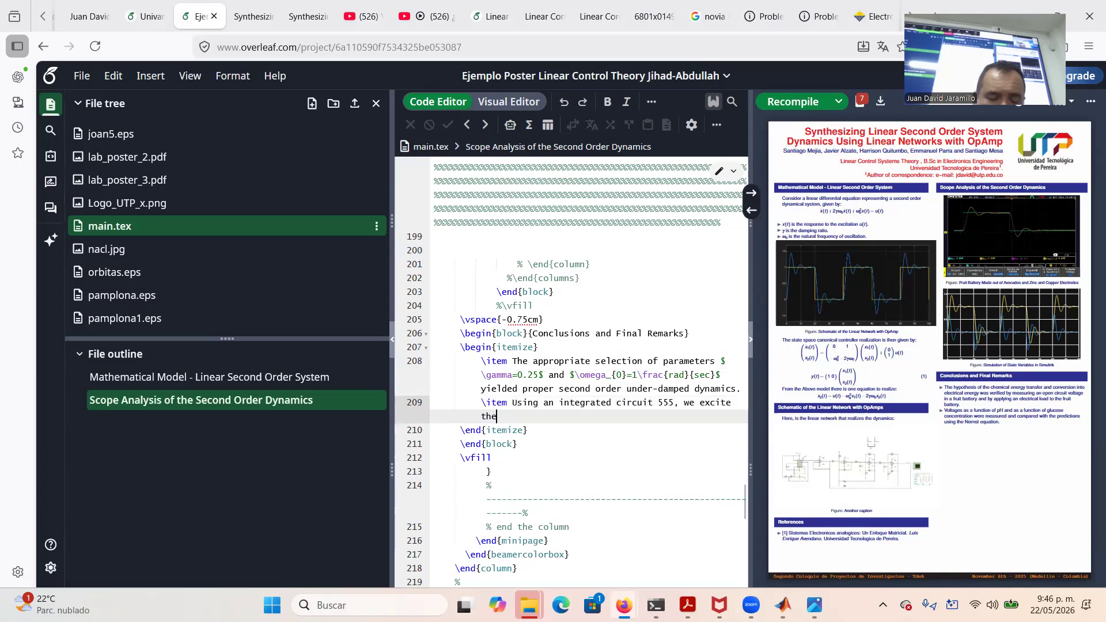
type("l")
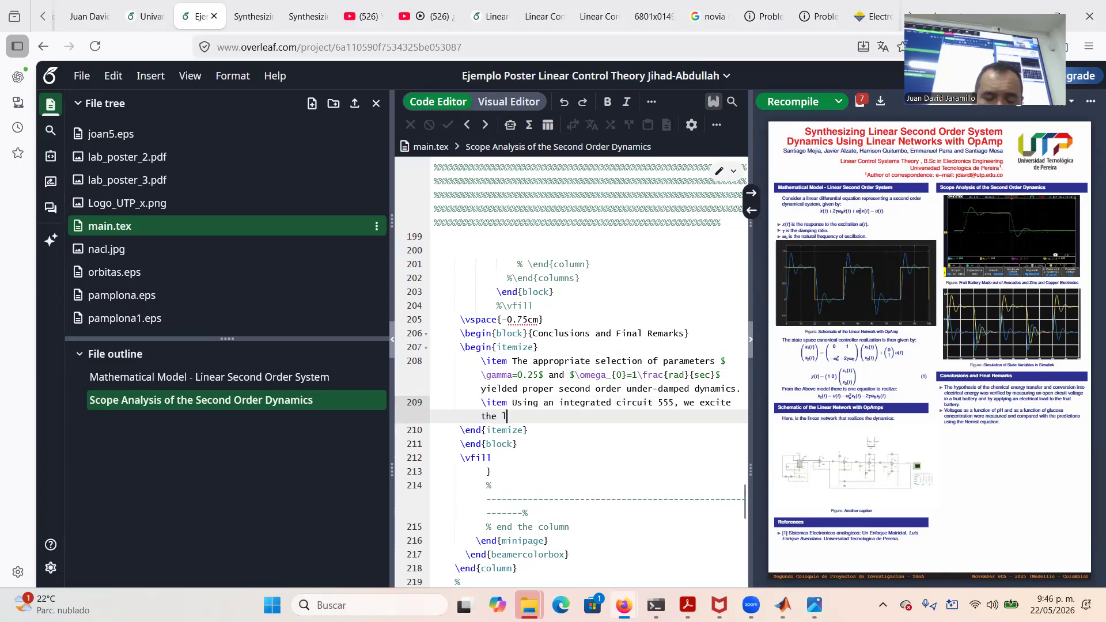
type("inear netw")
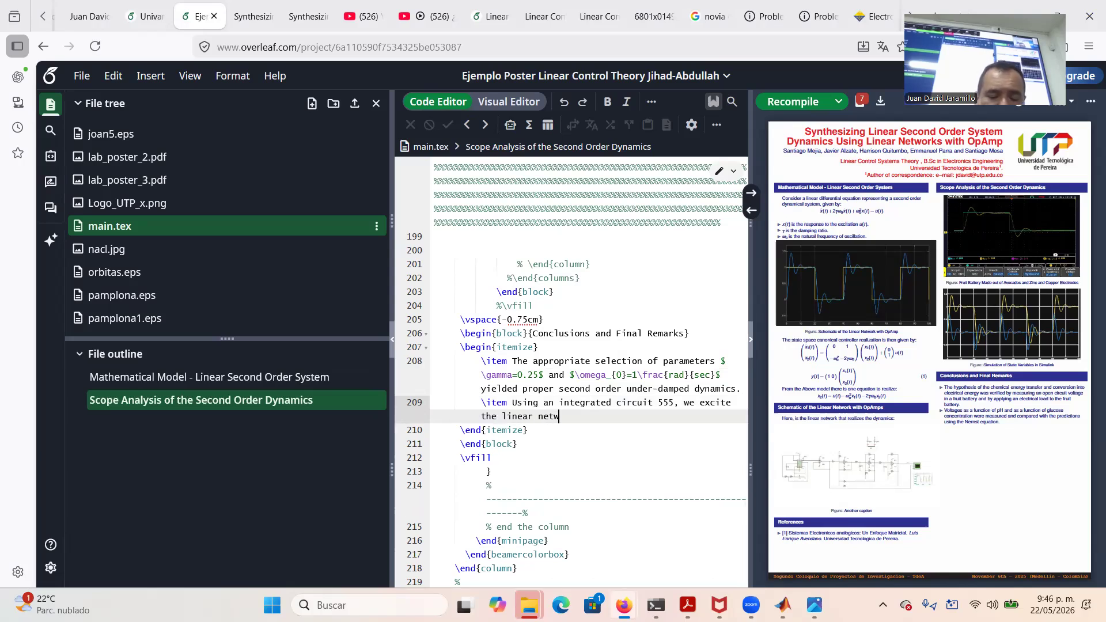
type("ork wi")
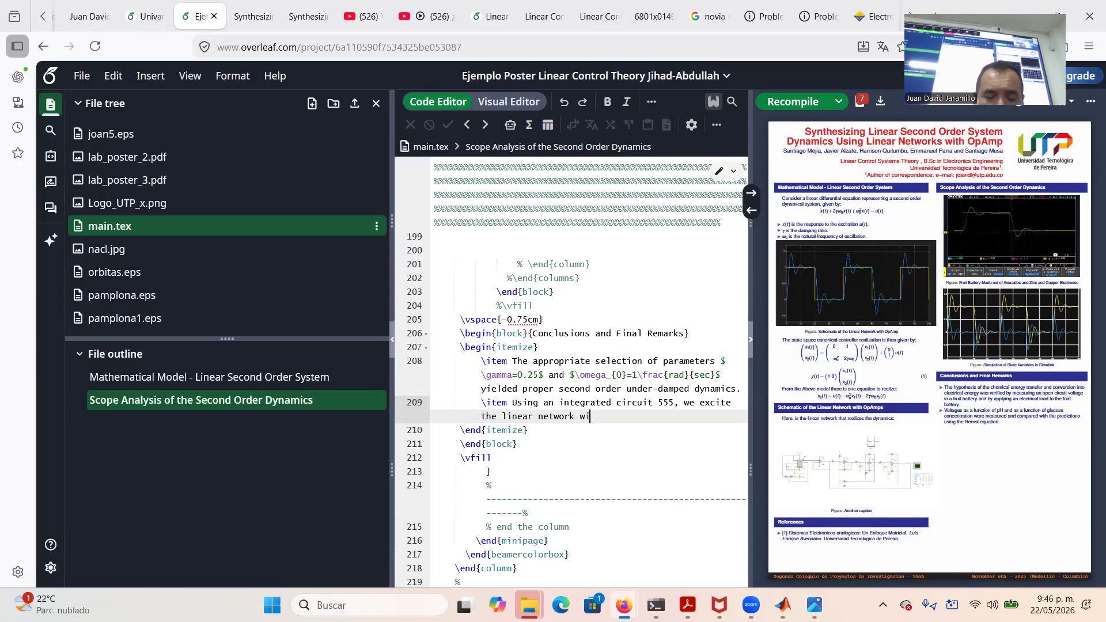
type("th Op")
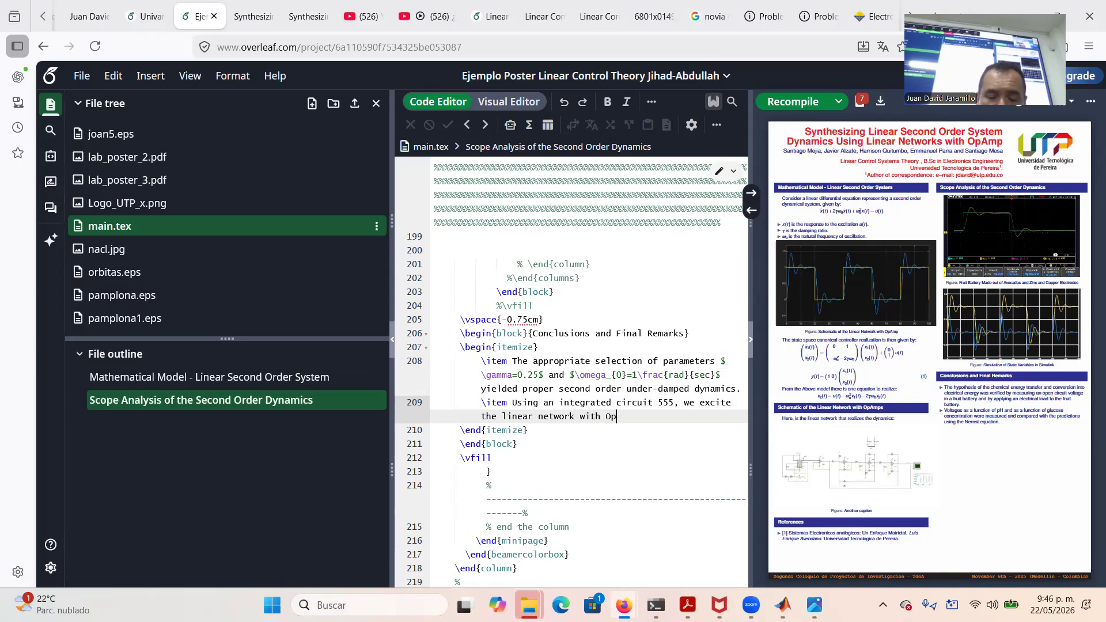
type("Amps r")
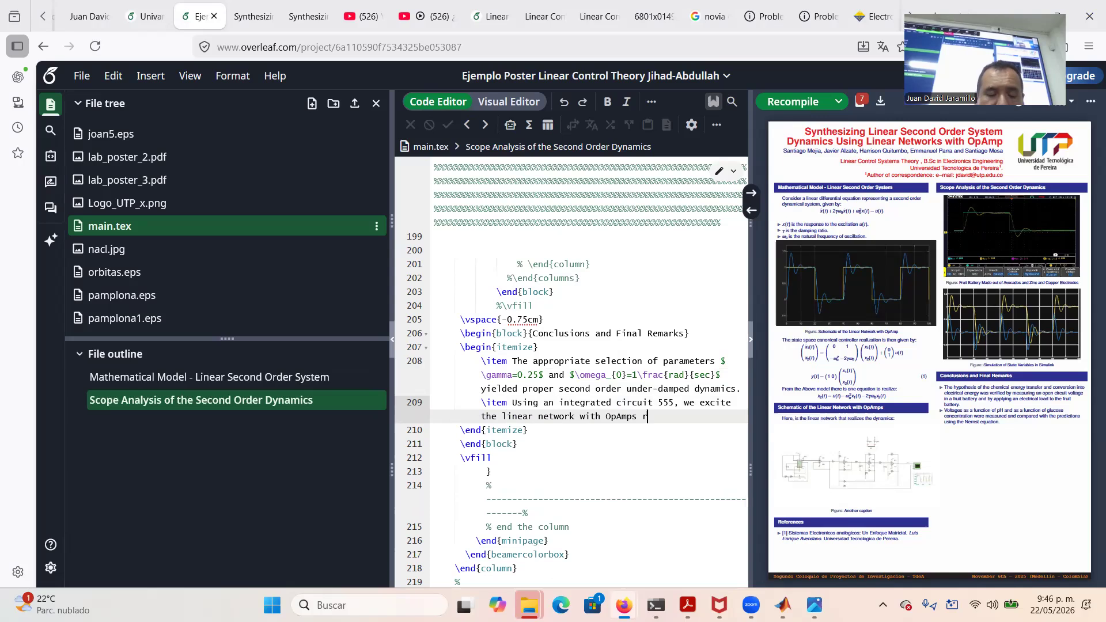
type("ealizing the dynamic")
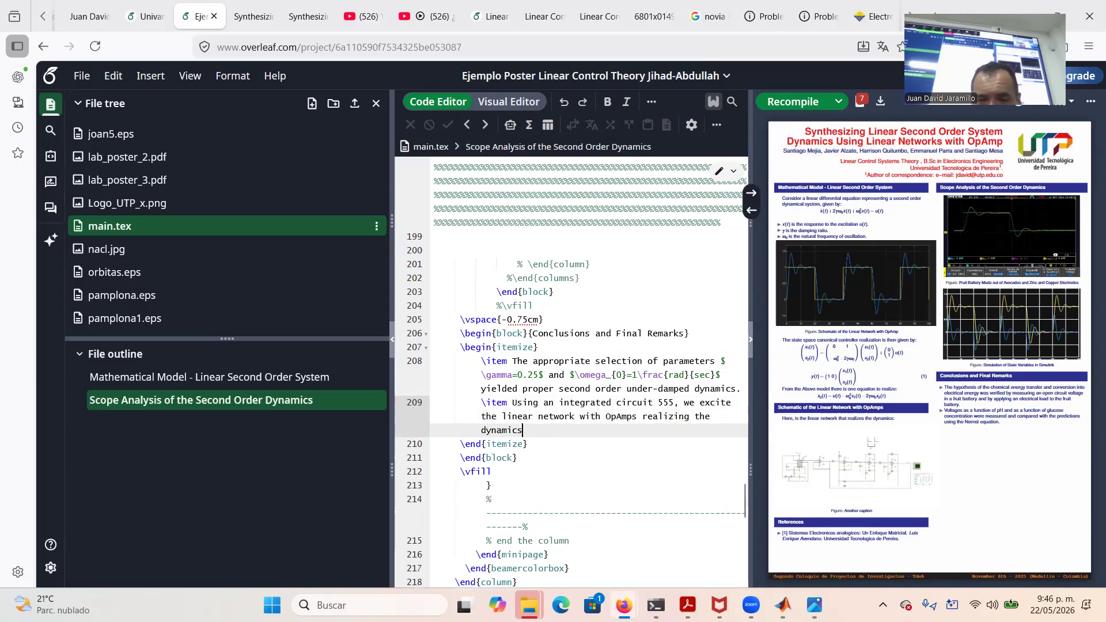
type("s")
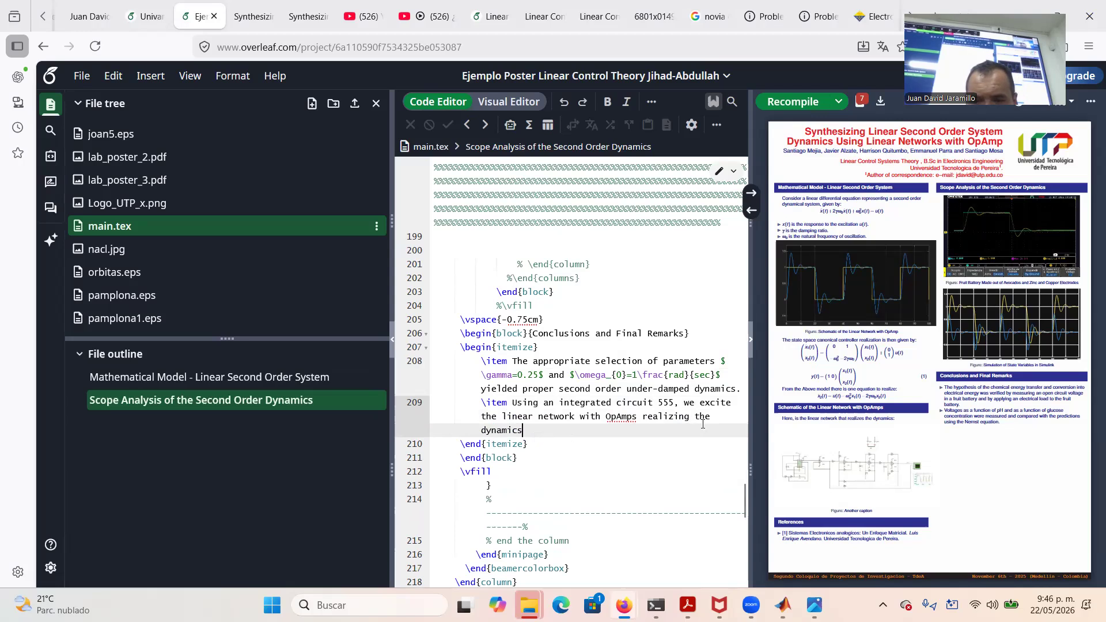
type("second order under-damped dynamics")
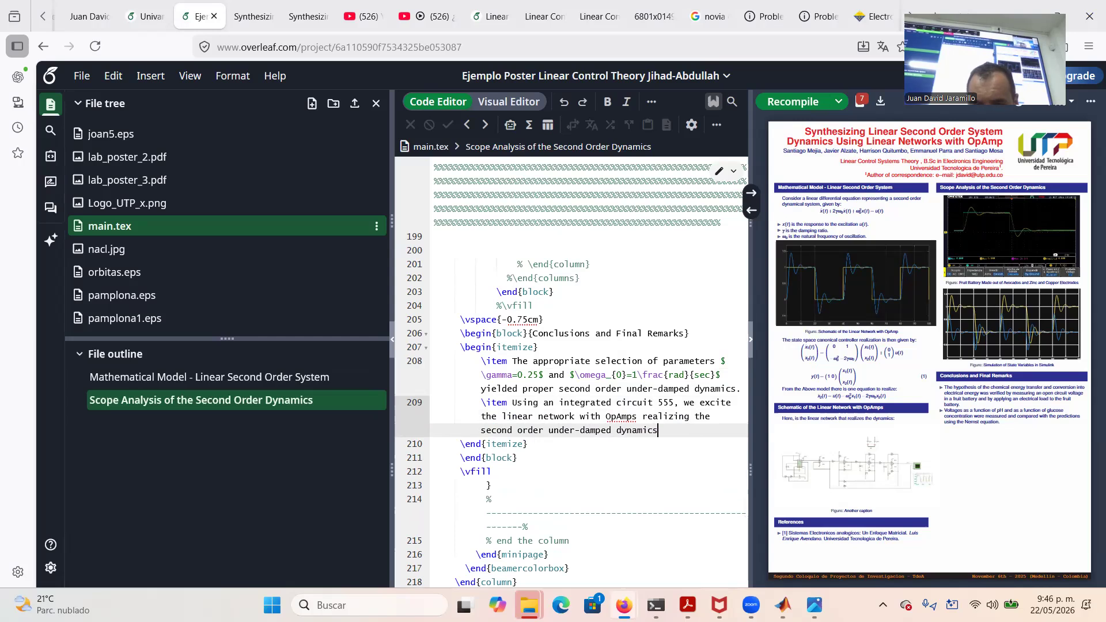
type(", an")
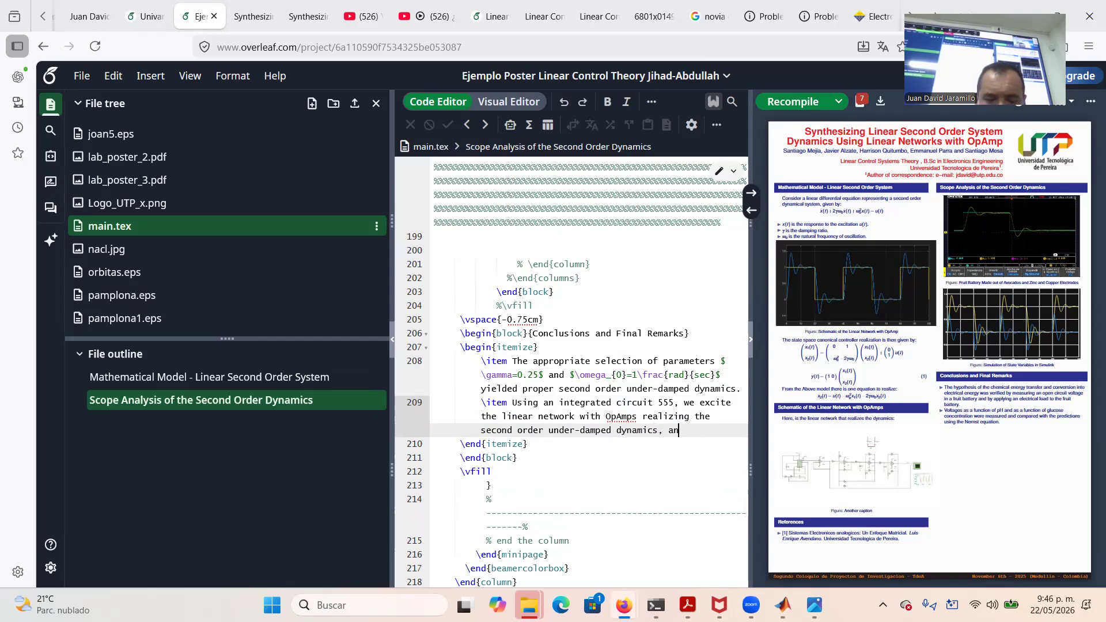
type("d one can ob")
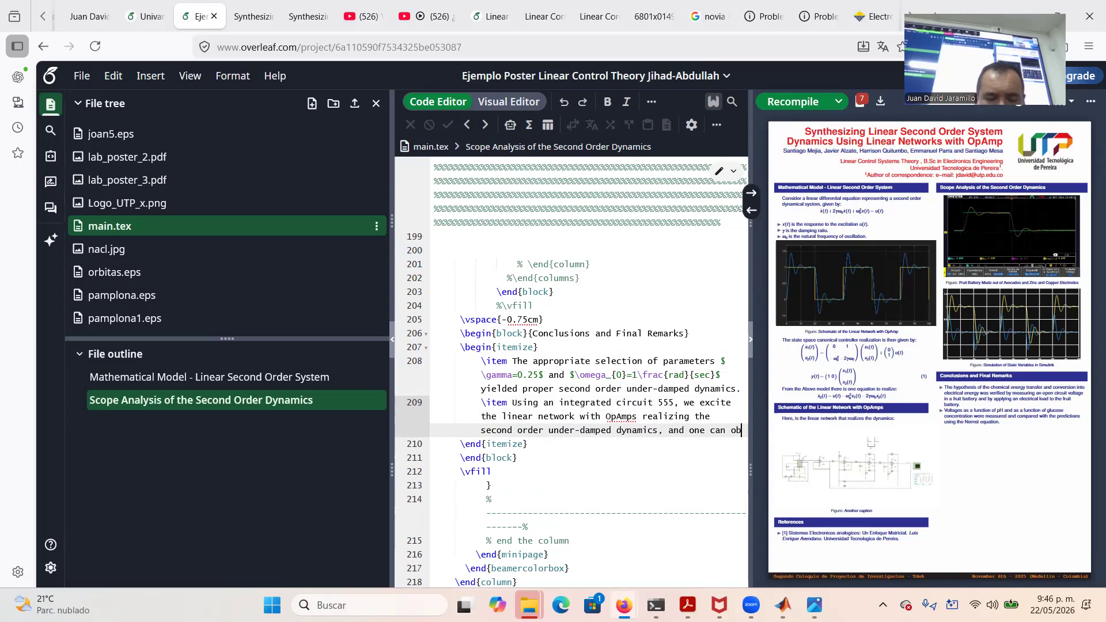
type("served")
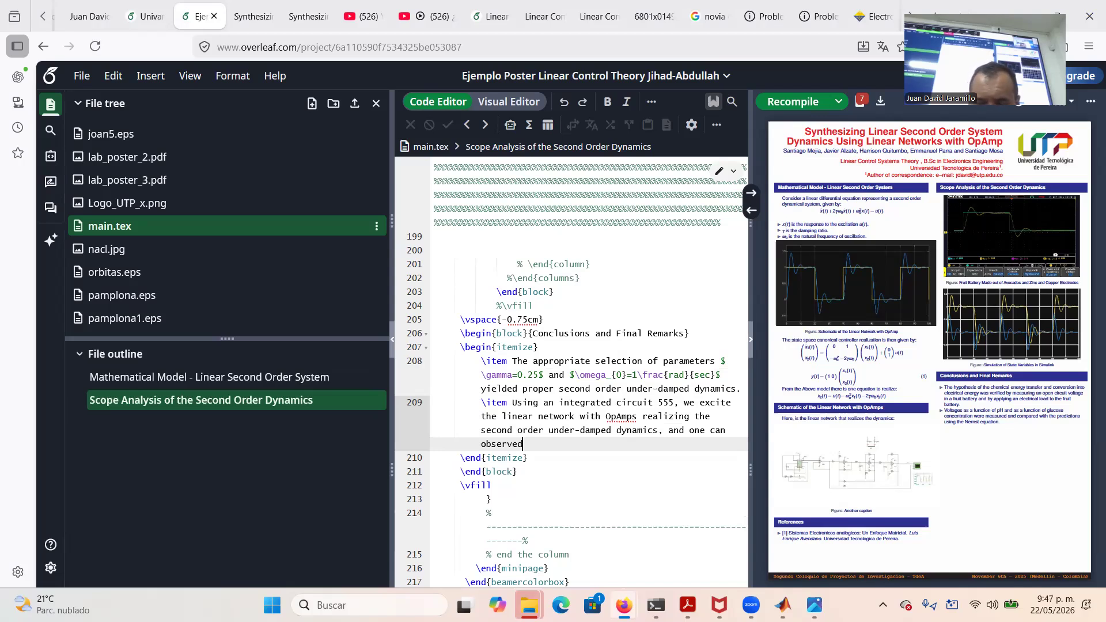
type(" the un")
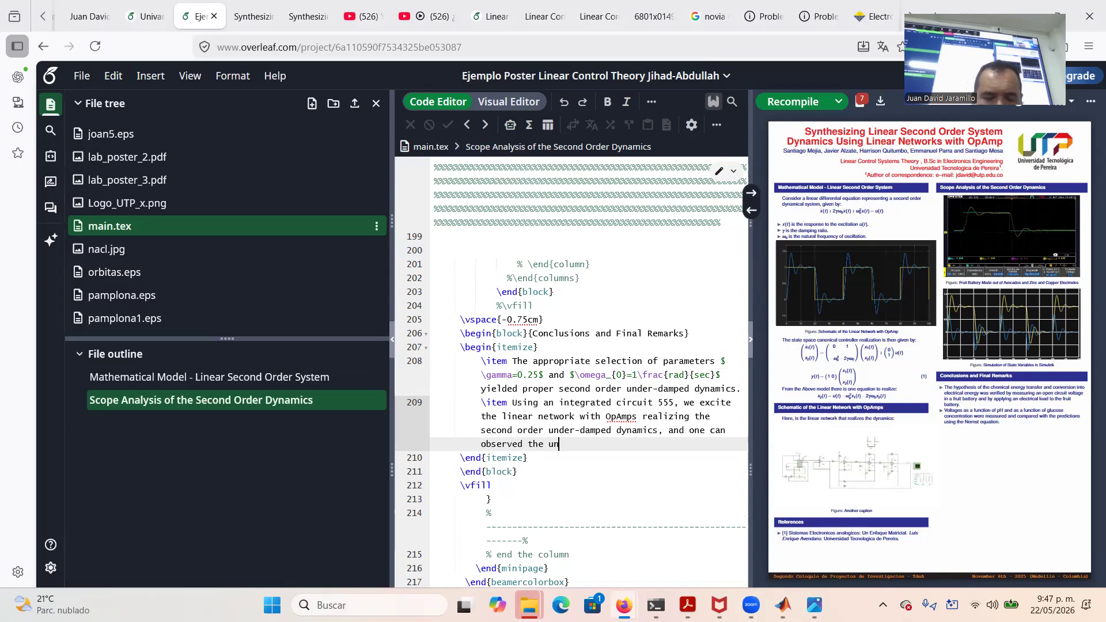
type("der-damped ")
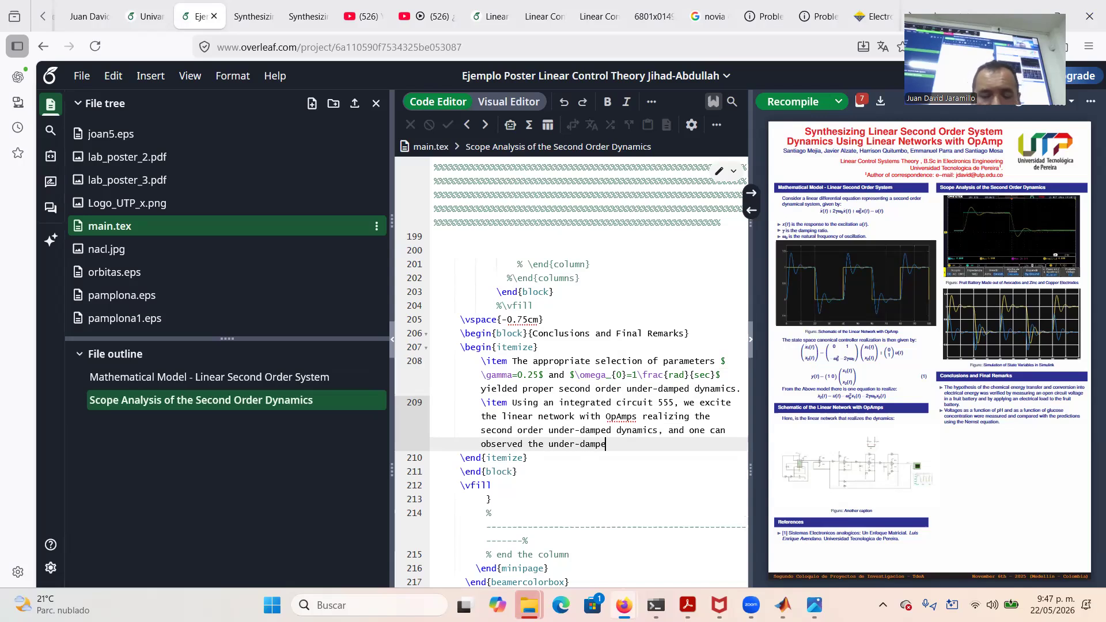
type("behavior in the scope.")
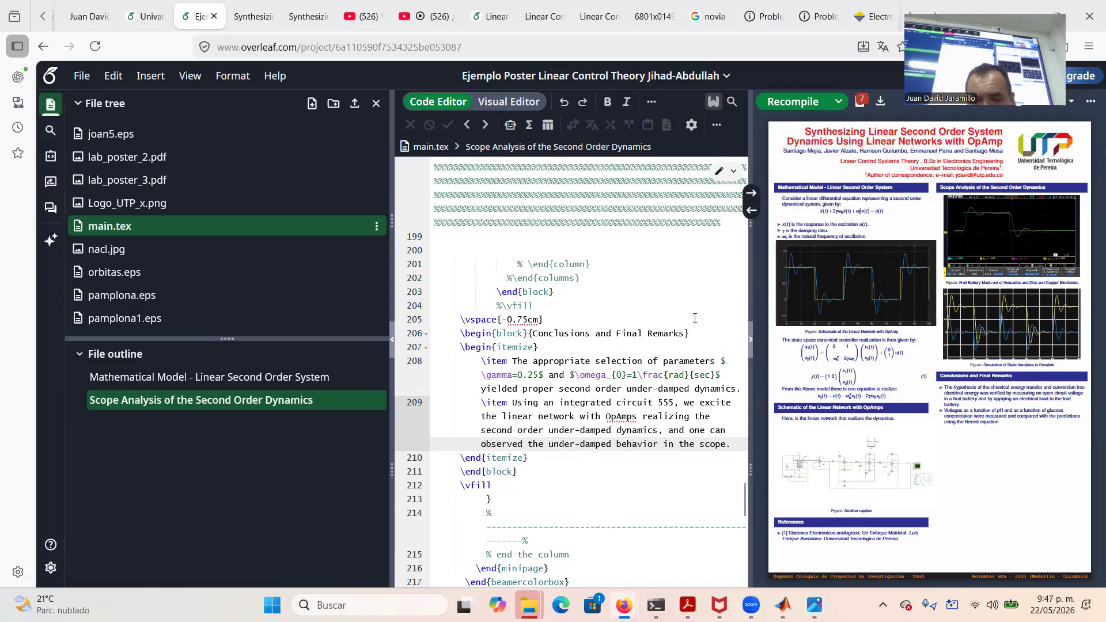
left_click(797, 105)
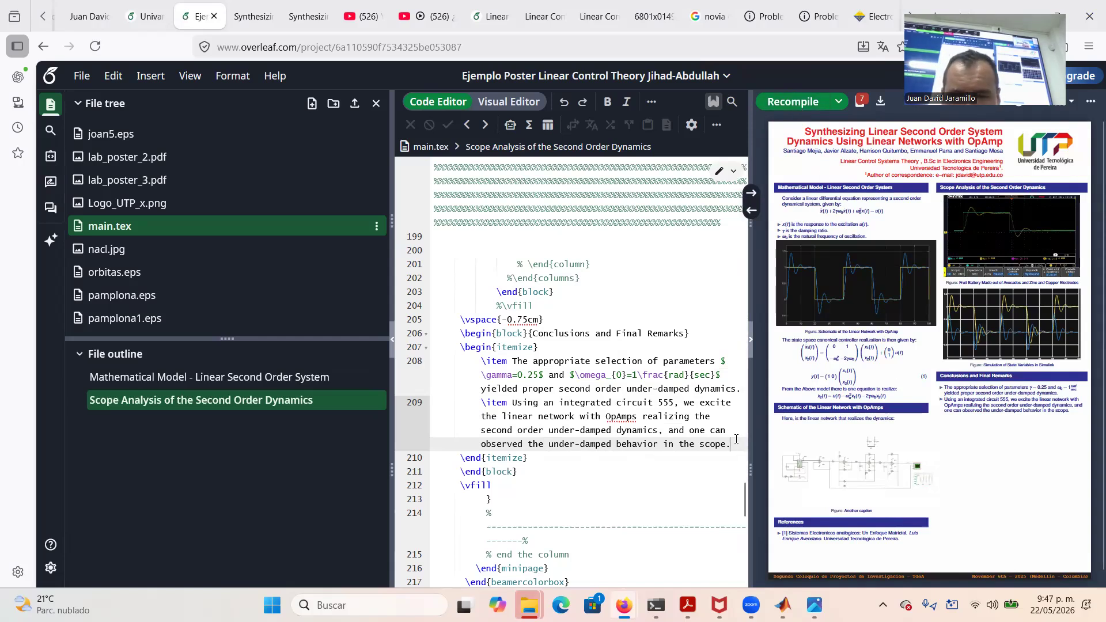
Add a third \item: 'The state variables exhibit underdamped behavior corresponding to a couple of complex conjugated poles given by'
key("Return")
type("\\item")
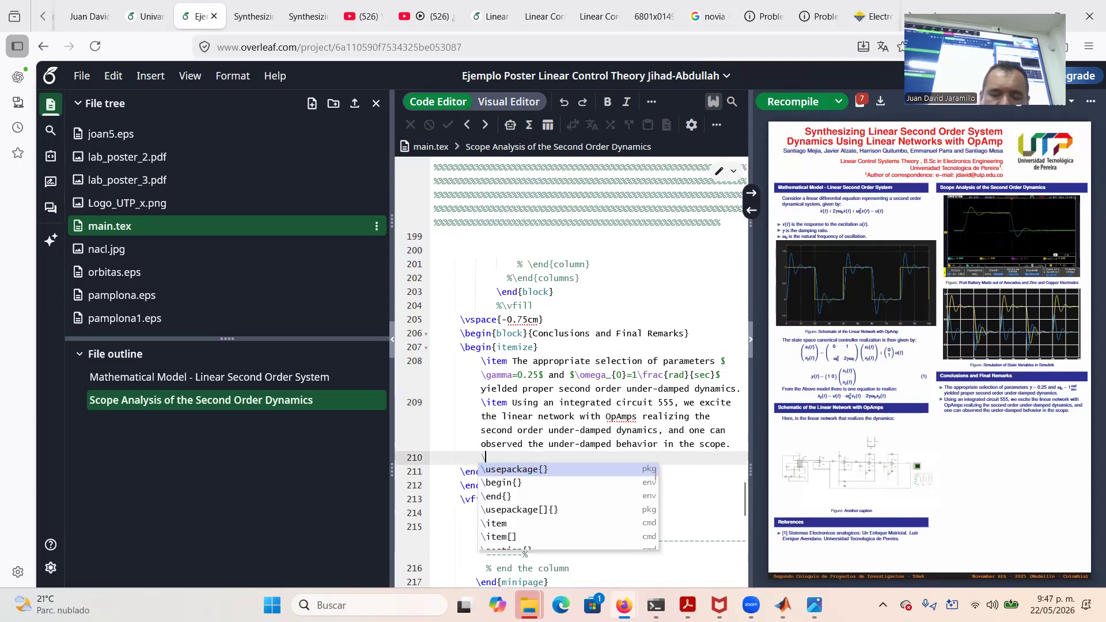
type("he ")
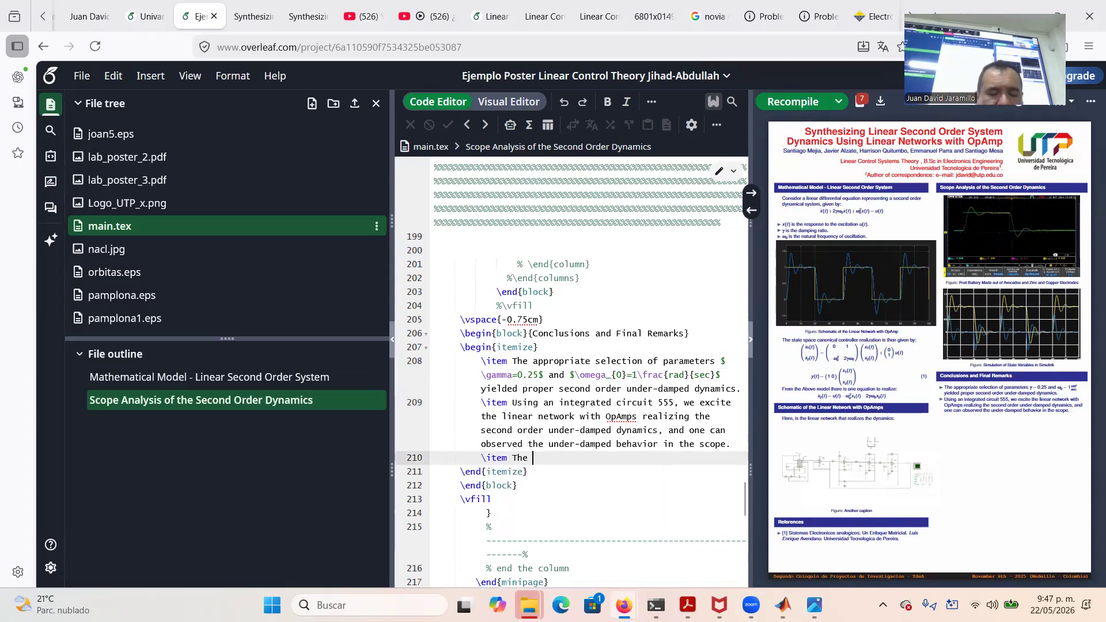
type("state varia")
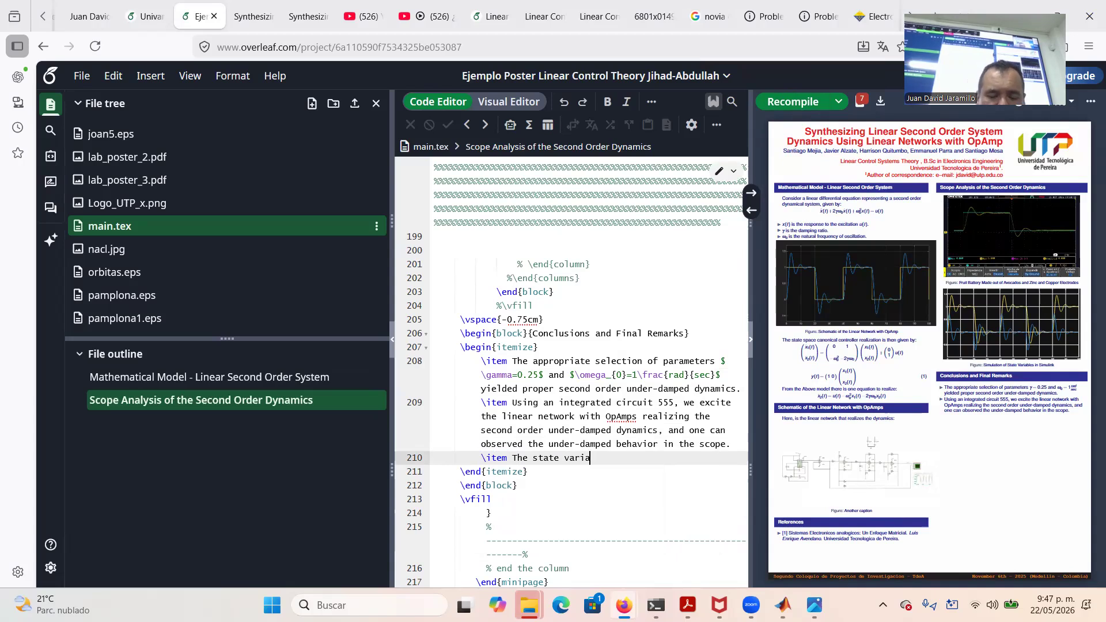
type("bles are")
key("BackSpace")
key("BackSpace")
key("BackSpace")
key("BackSpace")
type("exh")
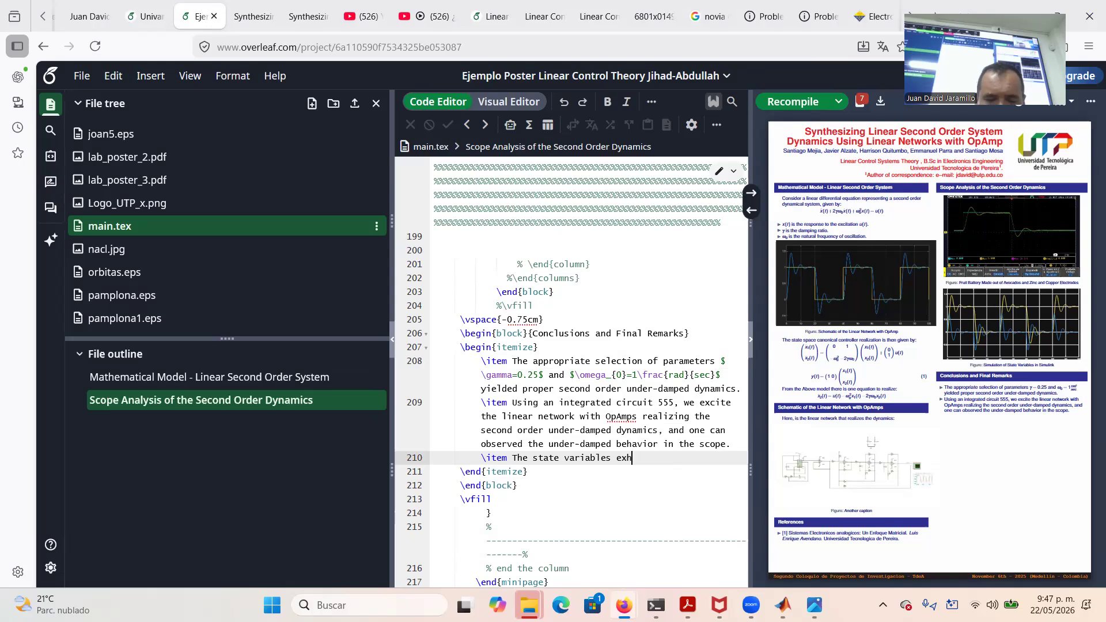
type("ibit")
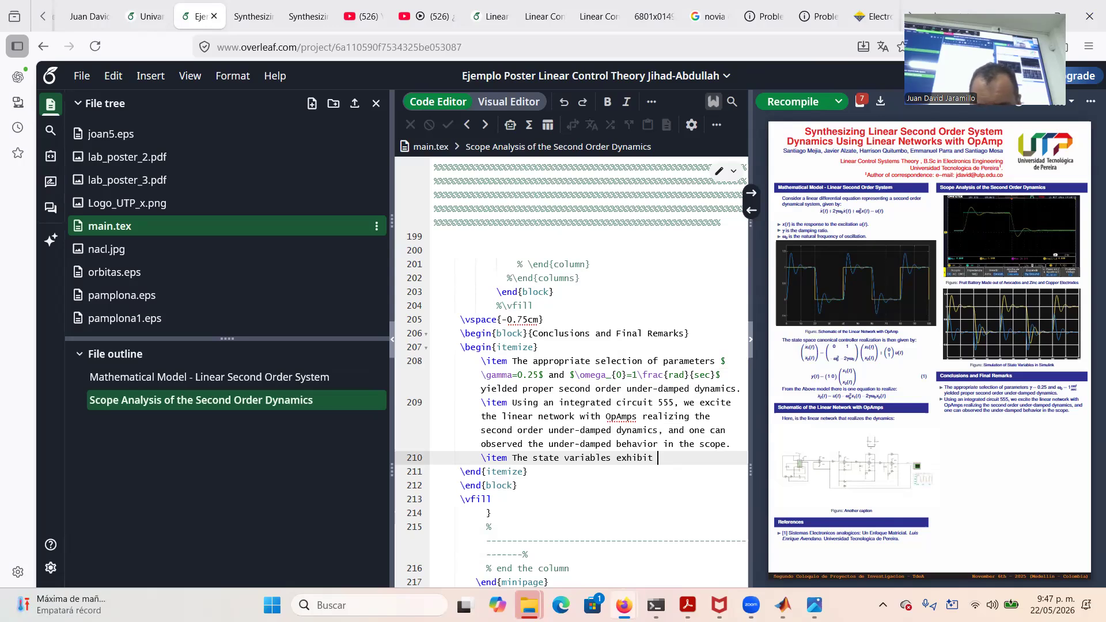
type(" underda")
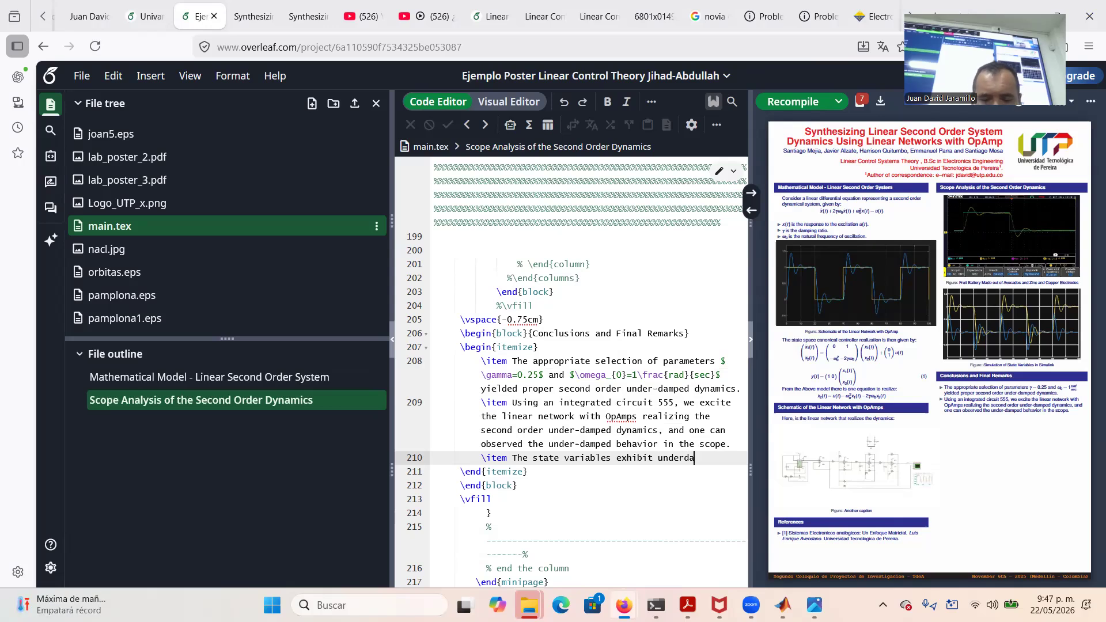
type("mped behav")
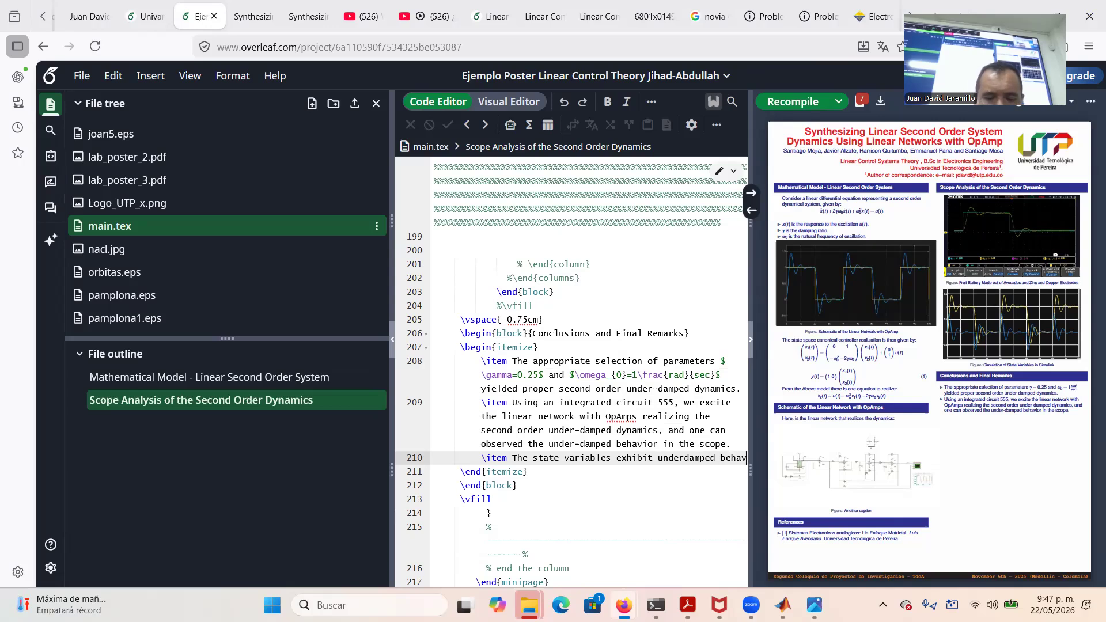
type("ior corres")
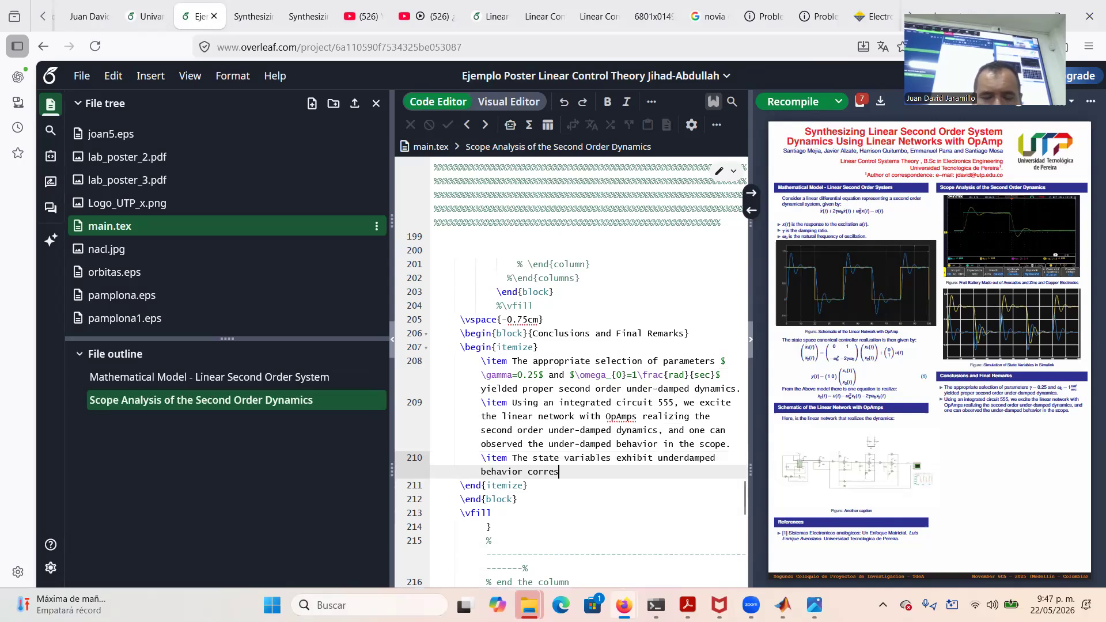
type("pong to ")
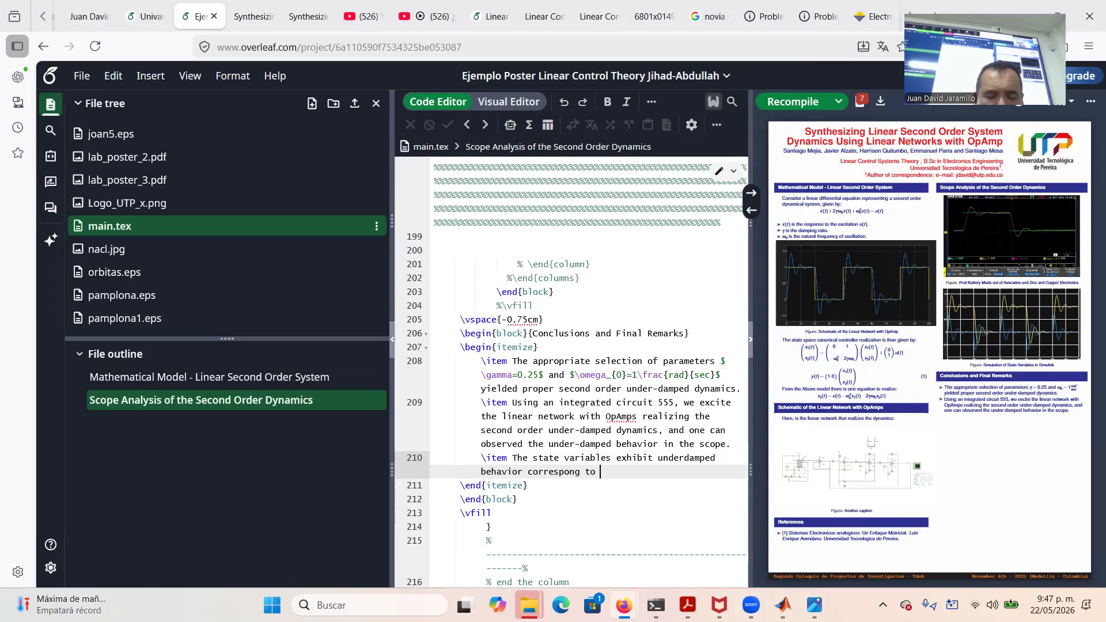
type("a couple")
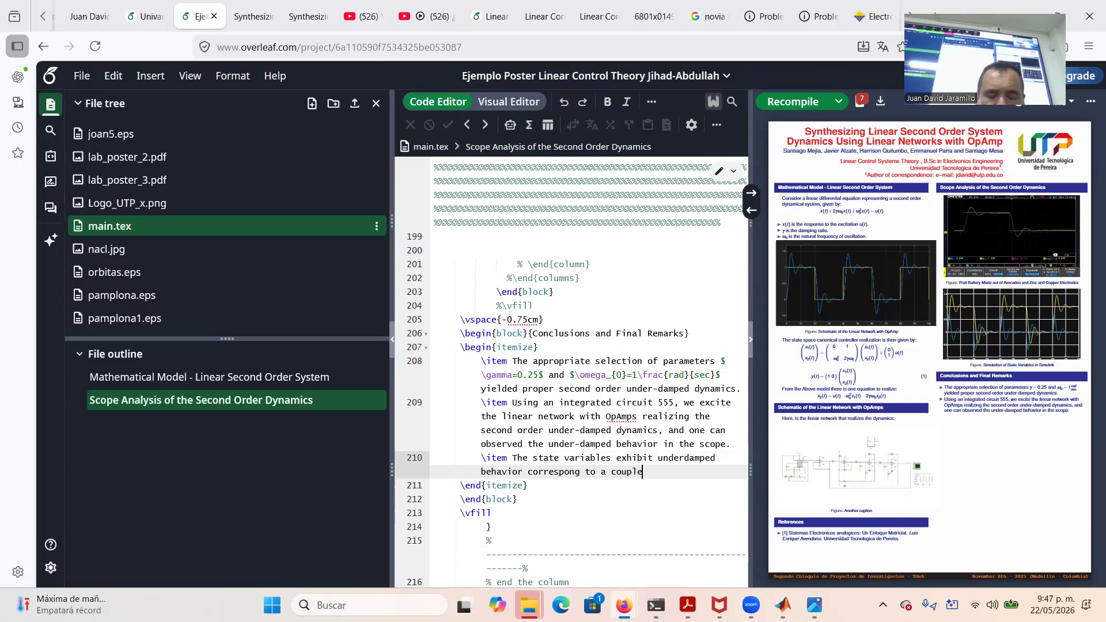
type(" of complex conjugated pols")
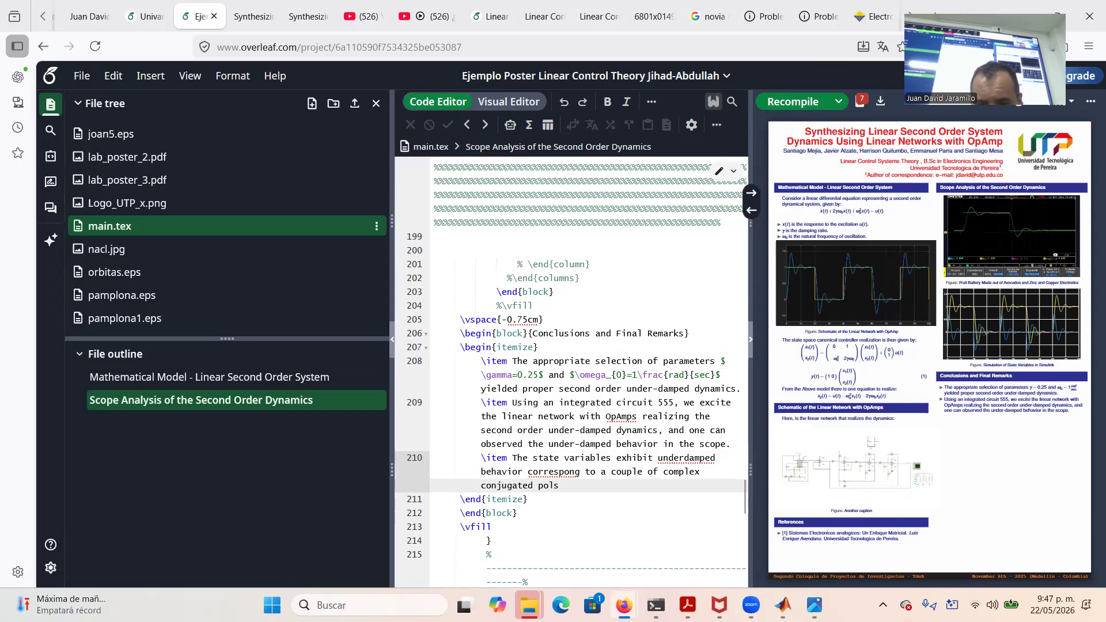
key("BackSpace")
type("es gi")
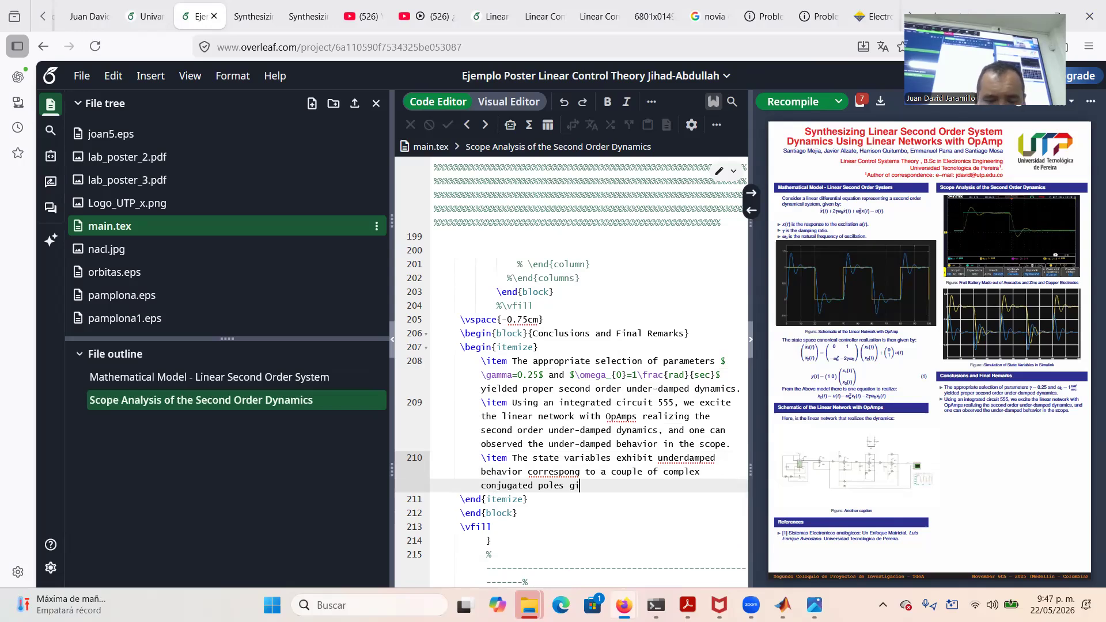
type("ven by:")
Open a $$ display-math block below the third conclusion and type s_{1,2}=-\gamma\omega_{0}\pm i\omega_{0}\sqrt
key("Return")
type("$$")
key("Return")
key("Return")
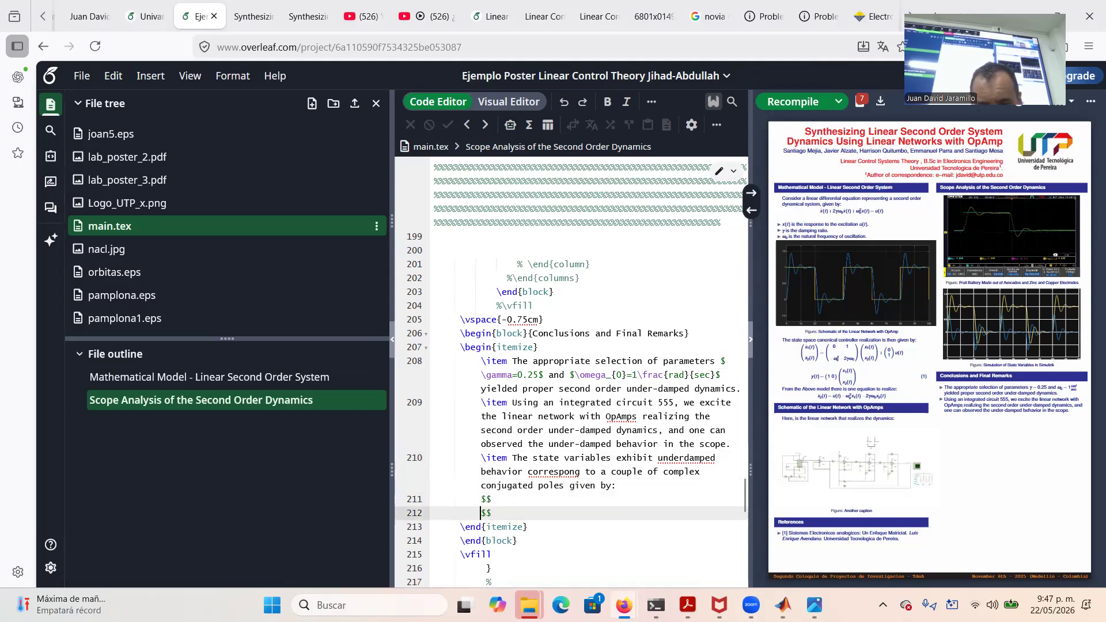
key("Up")
type("s_{}")
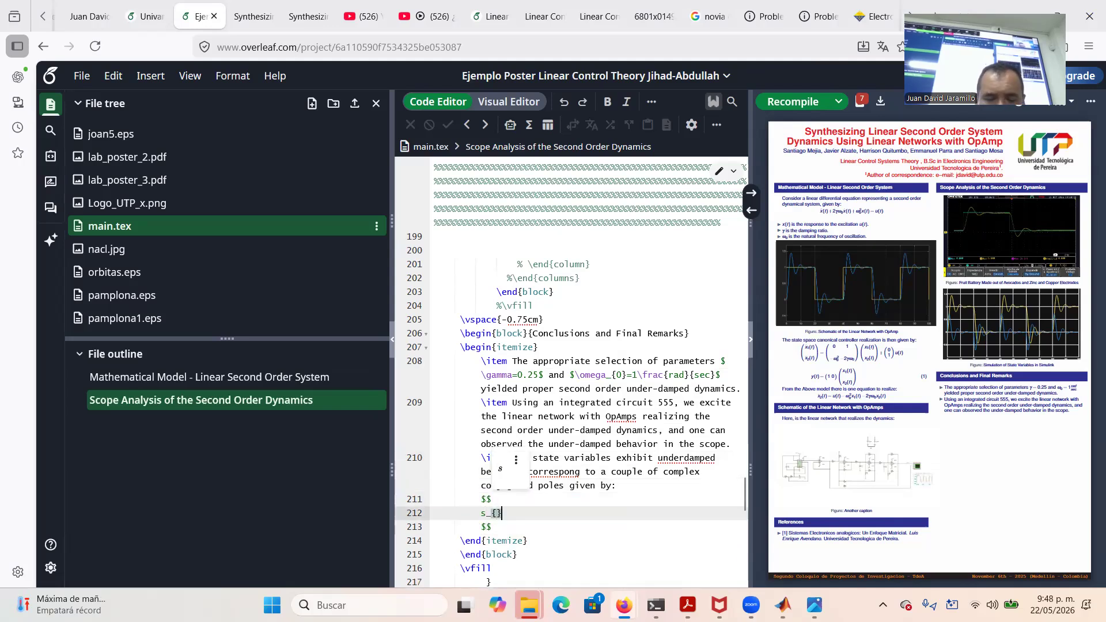
key("Left")
type("1,2")
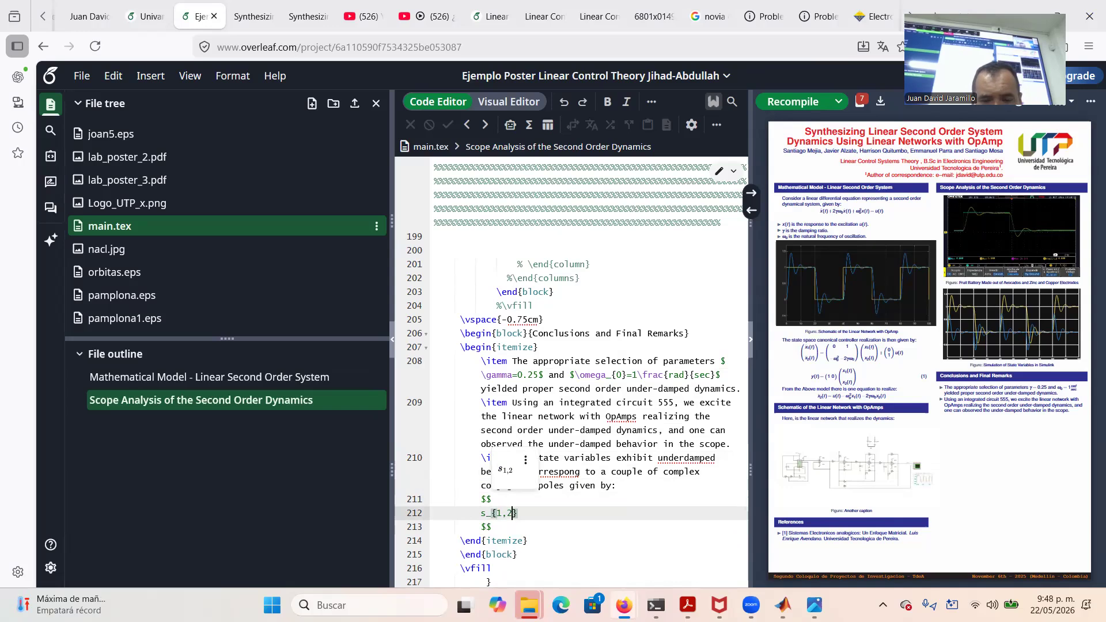
type("=-")
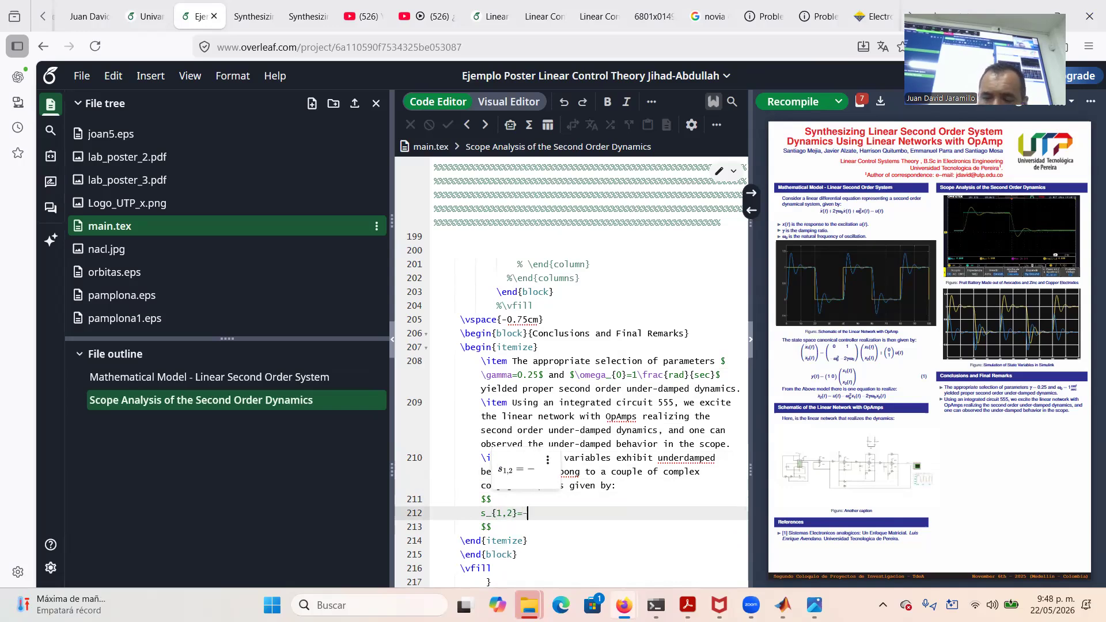
type("\\gamma")
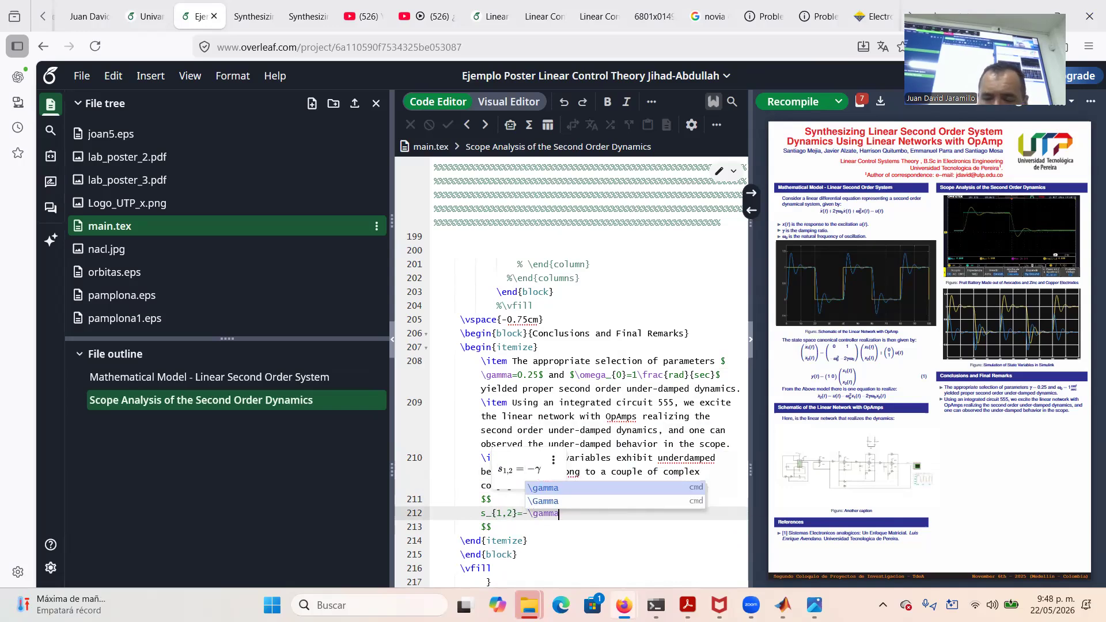
type("\\omega_{0")
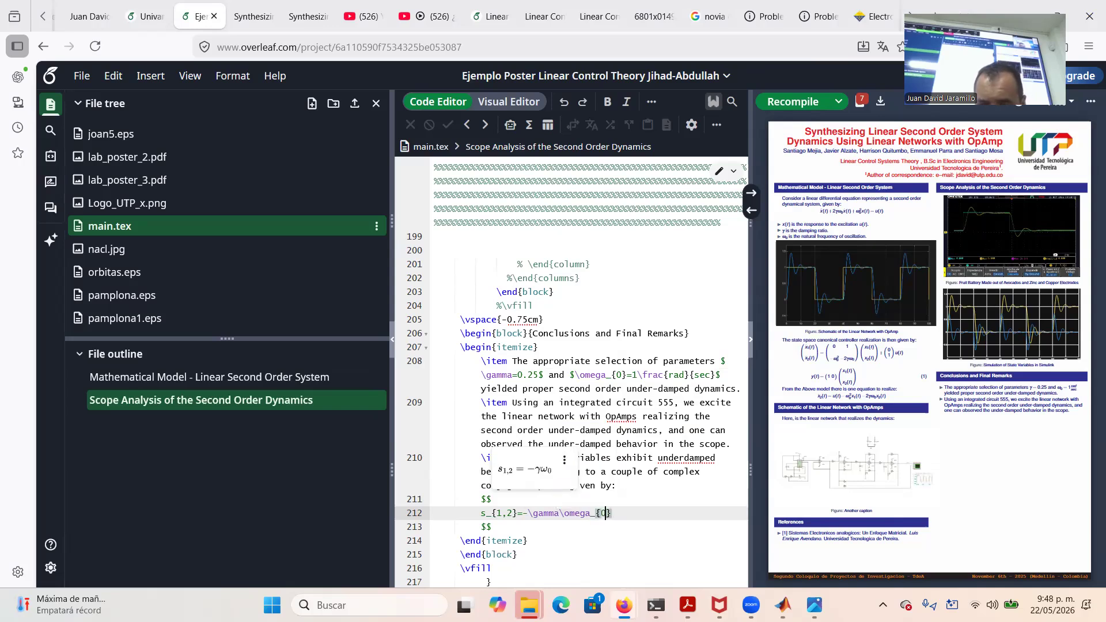
type("}\\pm")
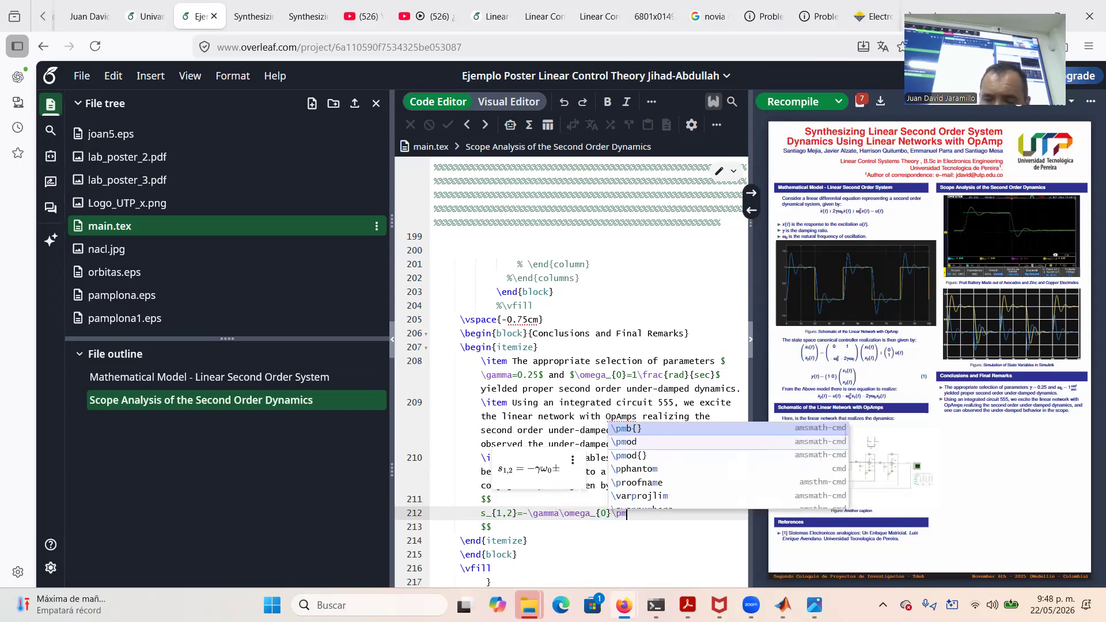
type(" i\\o")
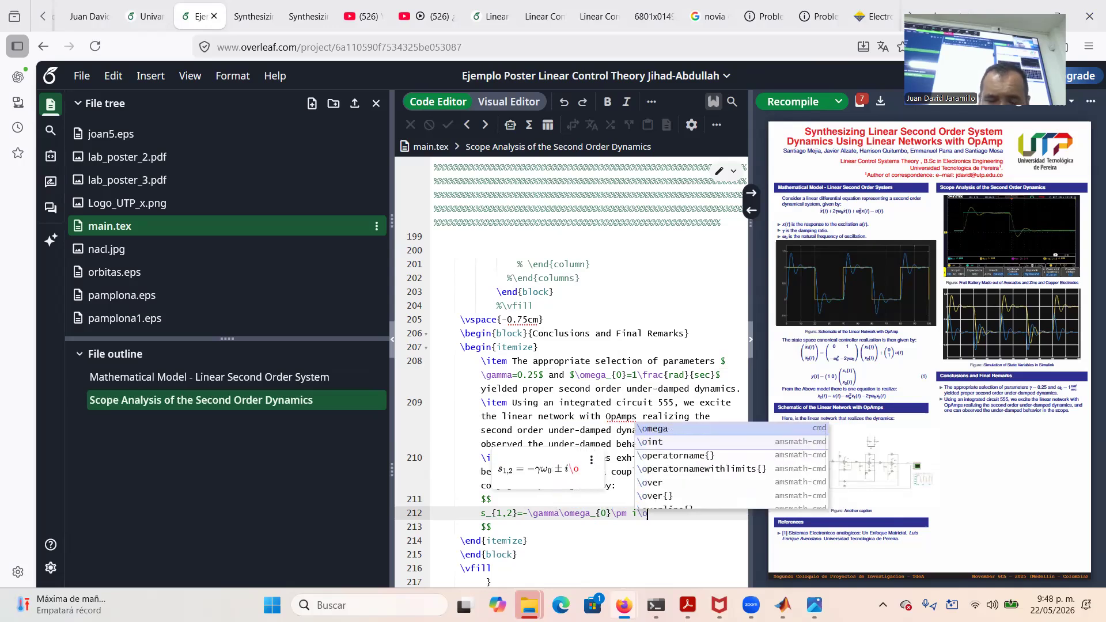
type("mega_{}")
type("0}")
type("\\sqrt")
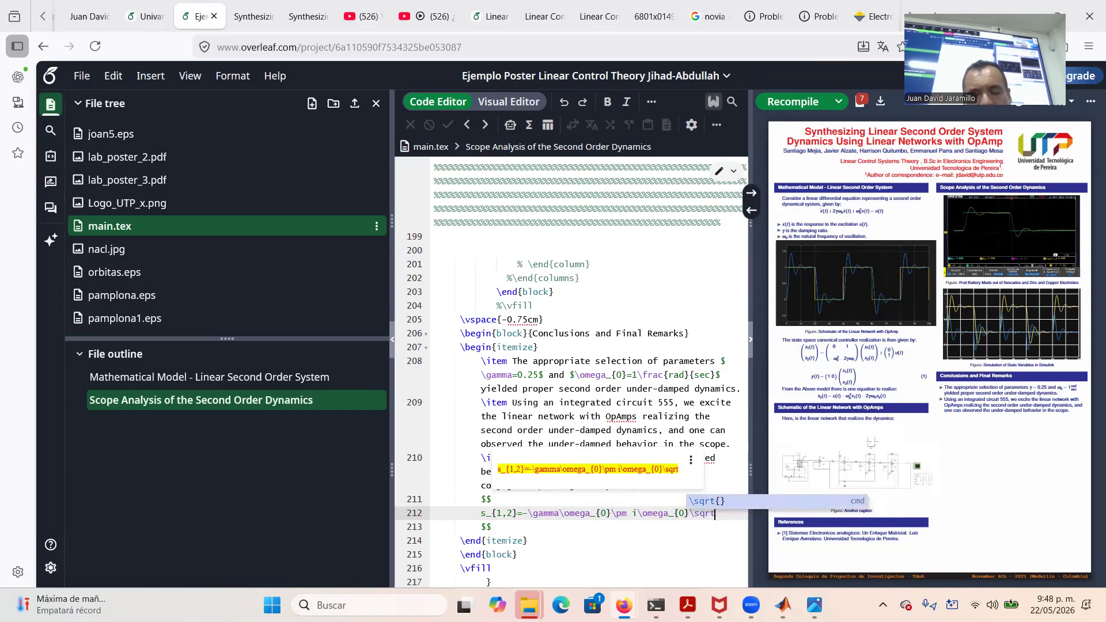
Complete the square root as \sqrt{1-\gamma^{2}} and recompile the poster
key("Return")
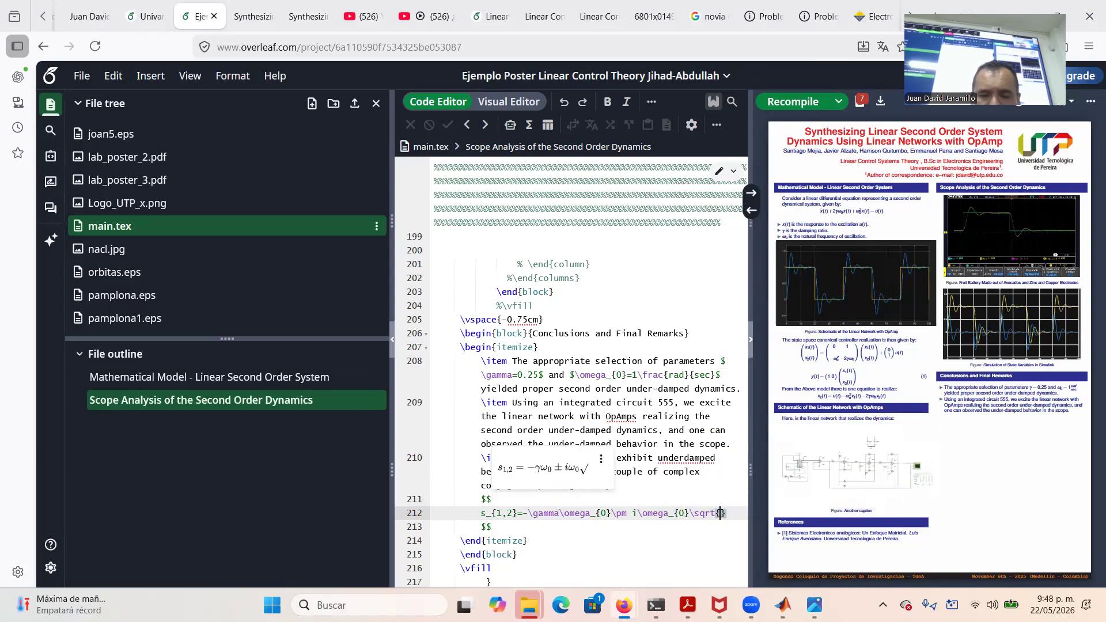
type("1-")
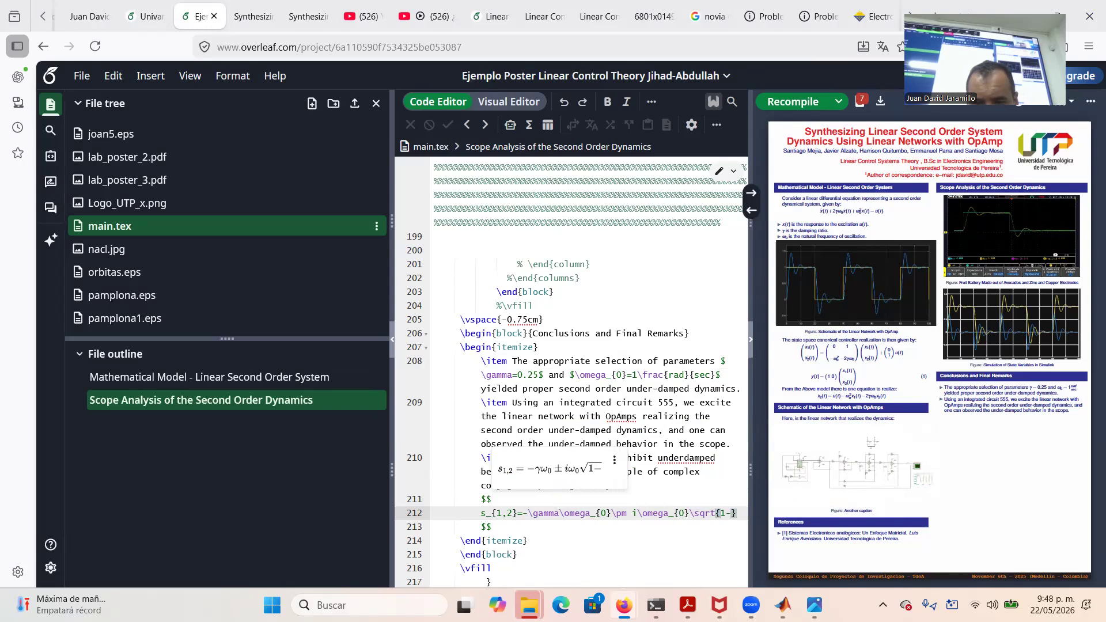
type("\\omega")
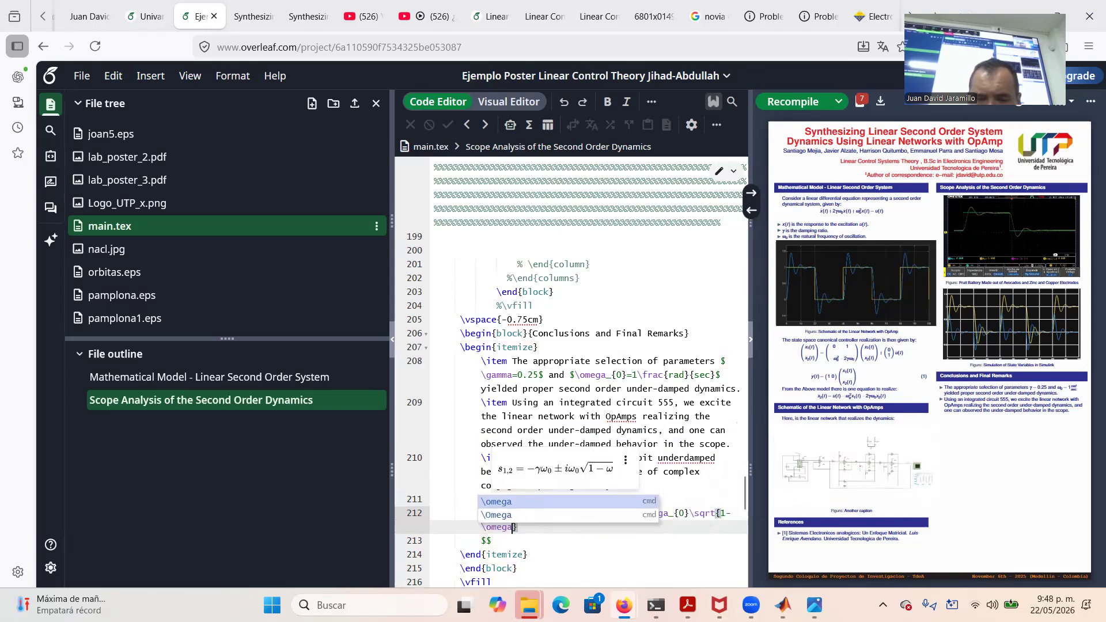
key("BackSpace")
key("BackSpace")
key("BackSpace")
key("BackSpace")
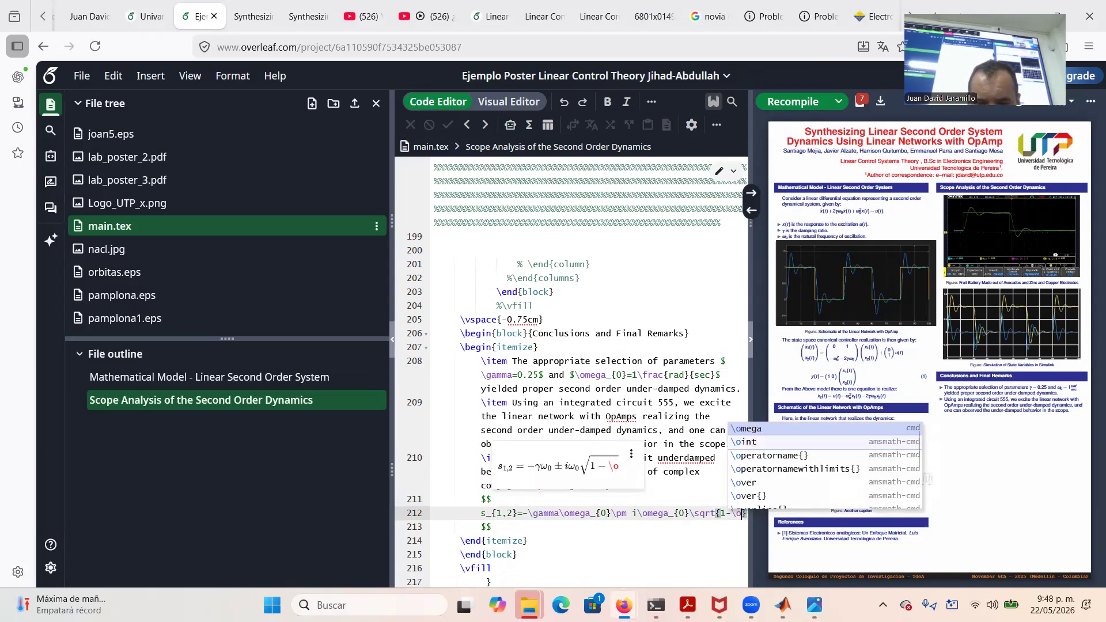
key("BackSpace")
type("gamma")
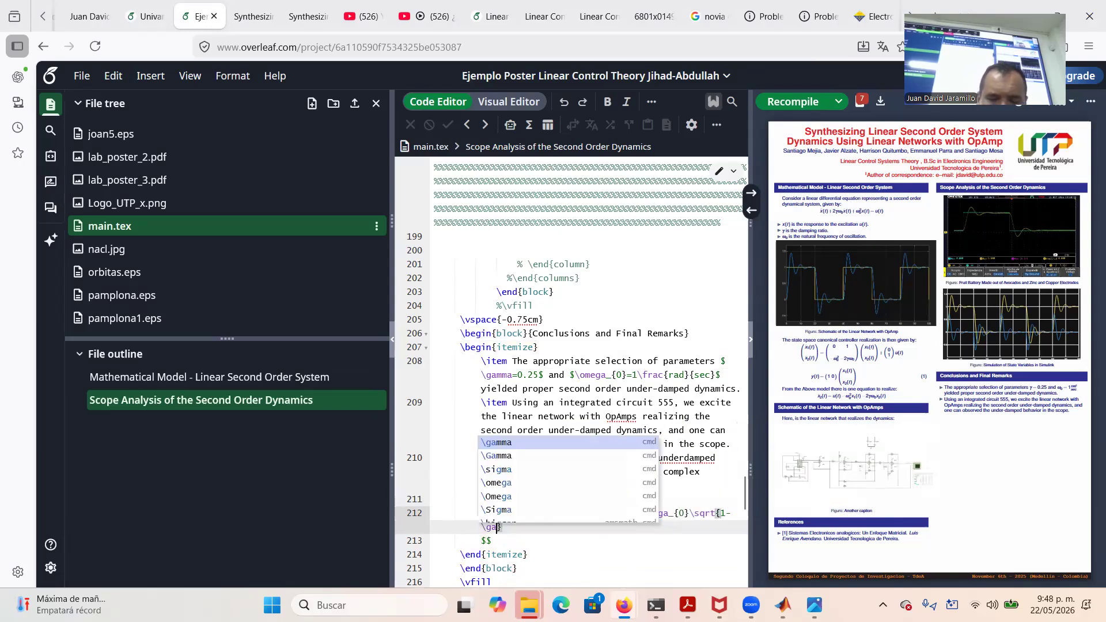
type("^{2")
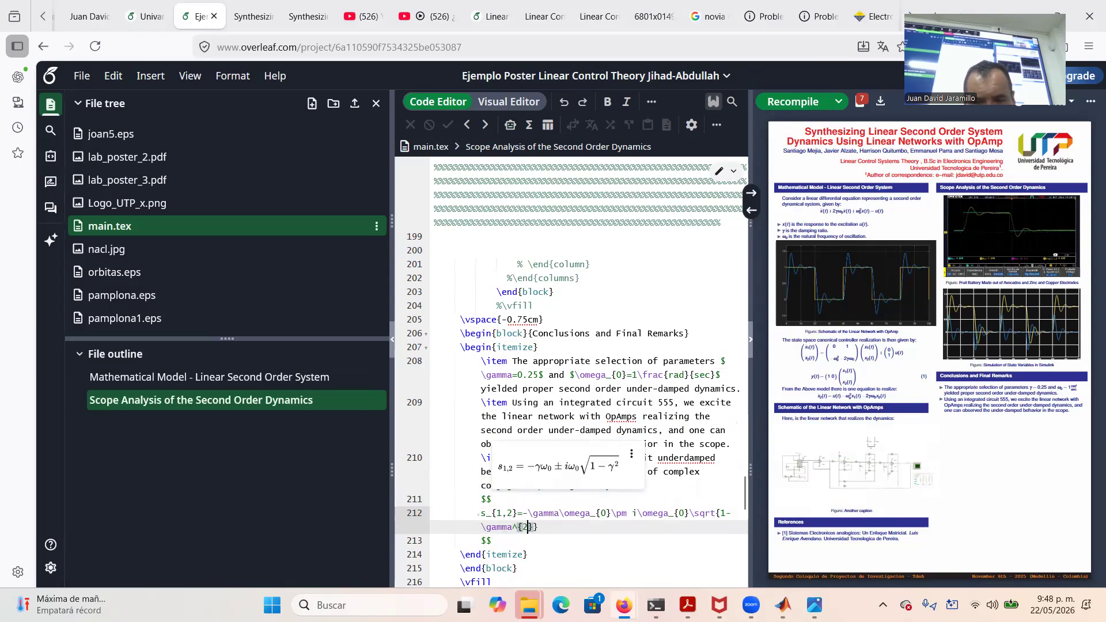
key("Right")
key("Right")
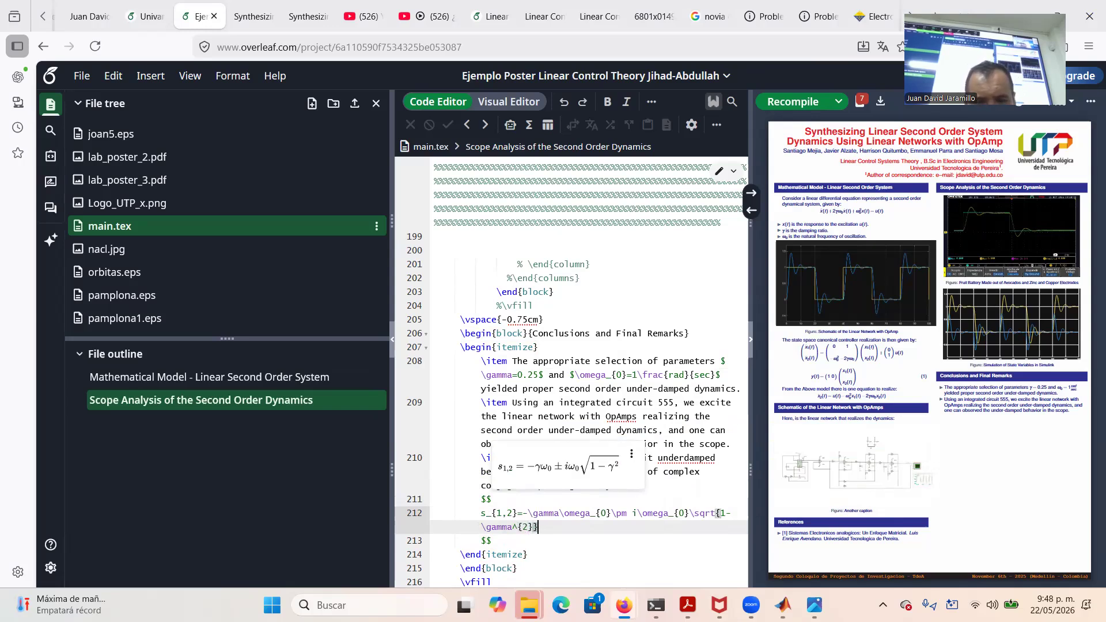
key("ctrl+s")
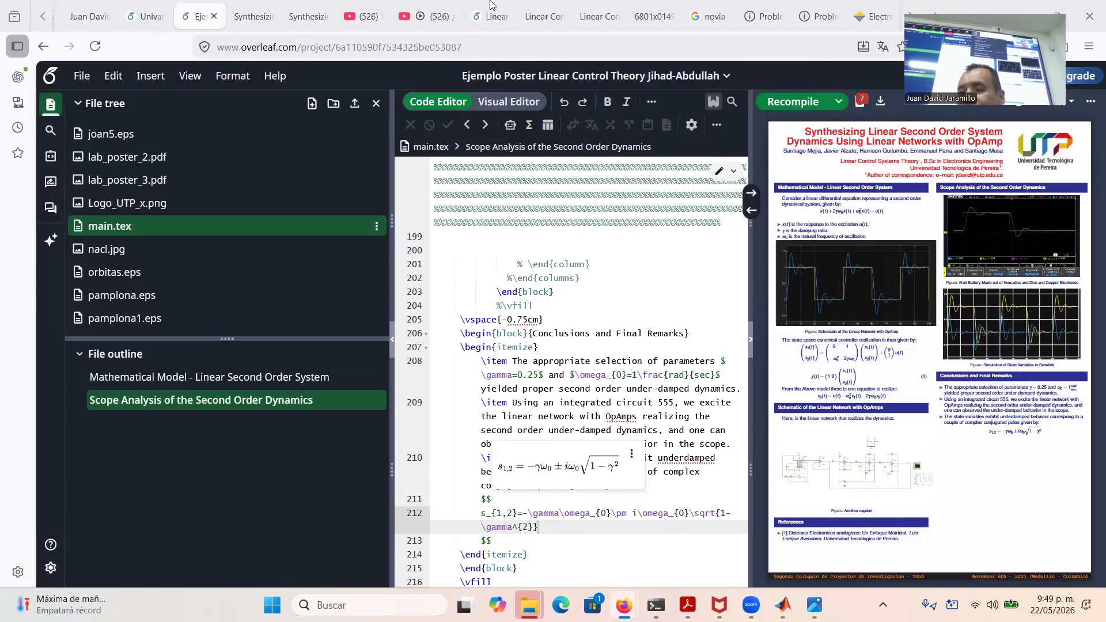
Download the poster PDF and close Acrobat's Marcadores and Todas las herramientas panels
left_click(881, 105)
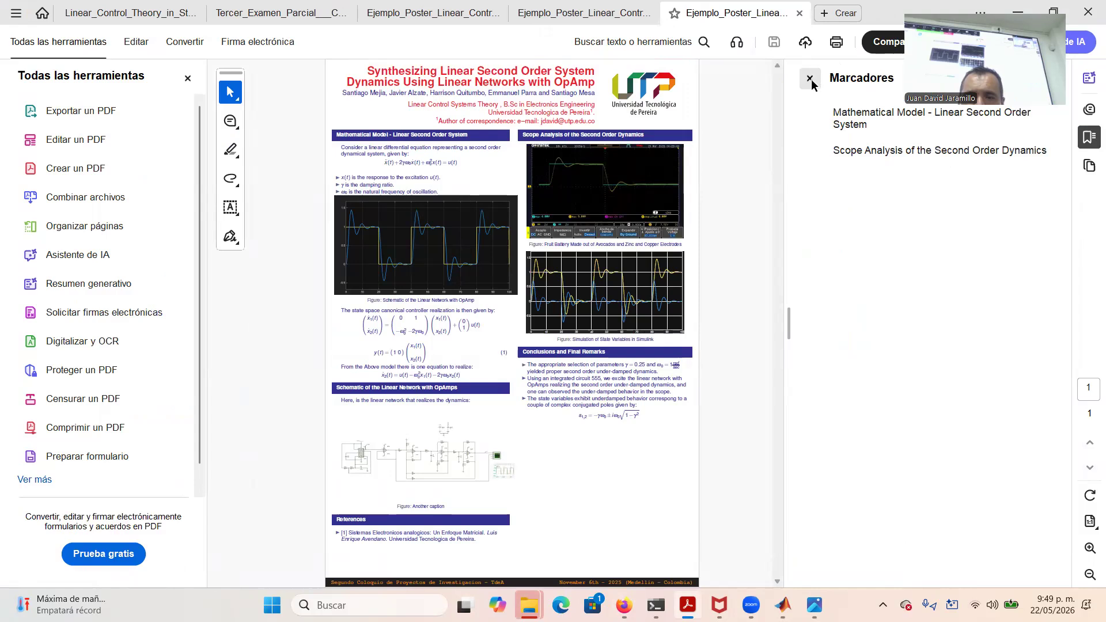
left_click(810, 78)
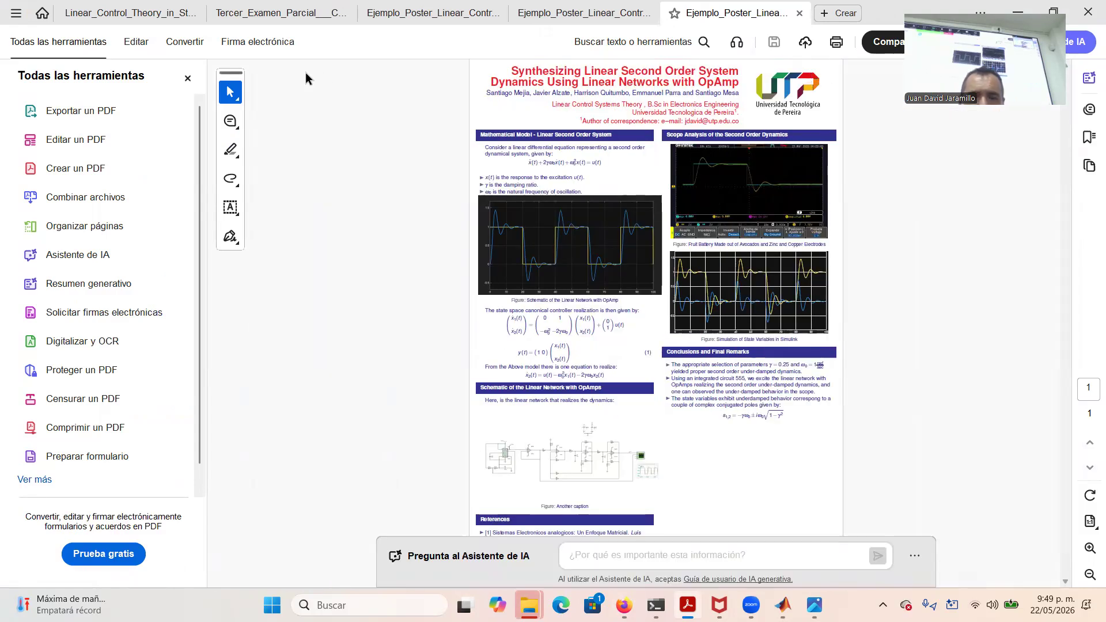
left_click(188, 78)
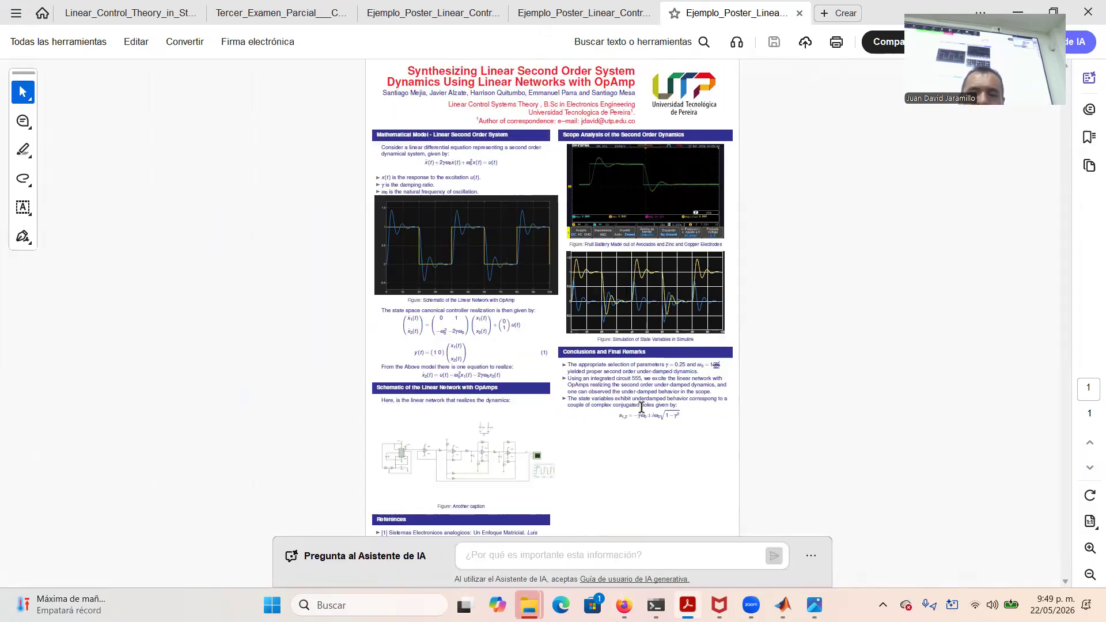